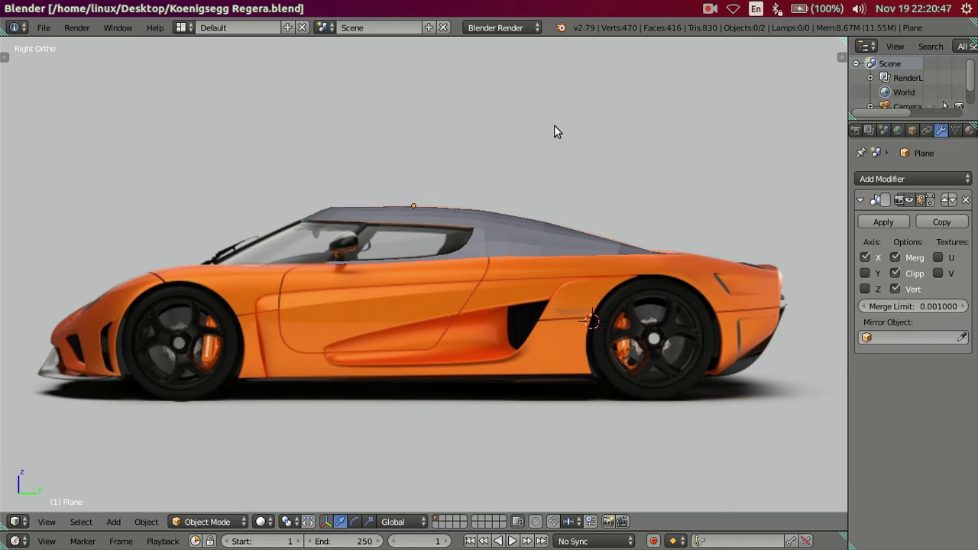
- Make Blender fullscreen and switch to a top-down orthographic view of the car
left_click(119, 28)
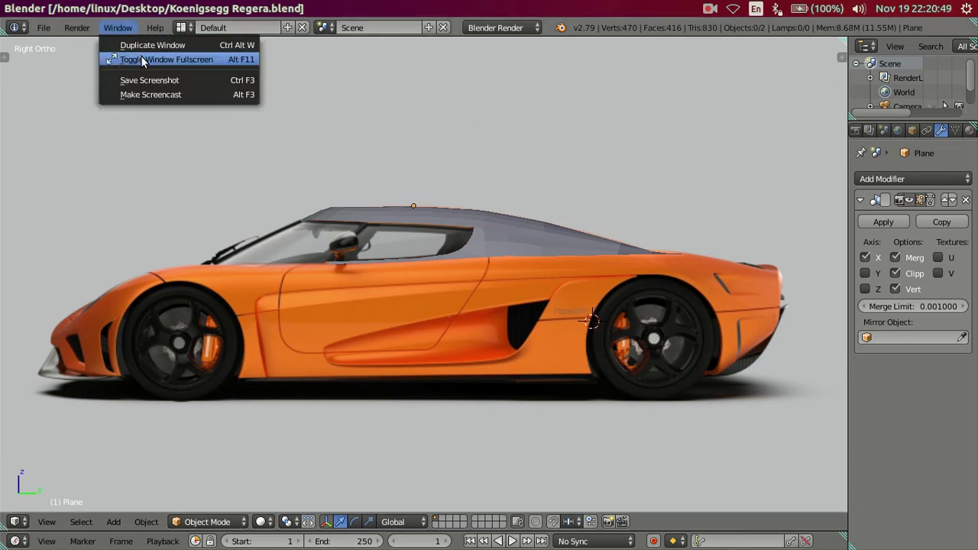
left_click(138, 59)
mouse_move(368, 157)
middle_mouse_down()
mouse_move(387, 252)
mouse_move(444, 234)
mouse_move(538, 279)
middle_mouse_up()
key("KP_7")
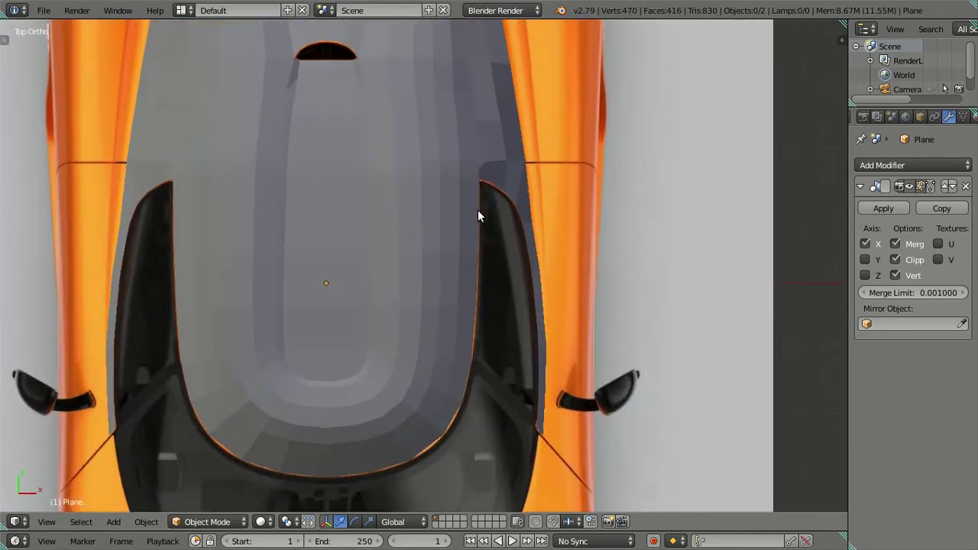
- In Edit Mode, slide the first edge beside the rear window sideways along X
scroll(470, 253, "up", 2)
key("Tab")
scroll(470, 267, "up", 2)
middle_click_drag(471, 275, 451, 358, "shift")
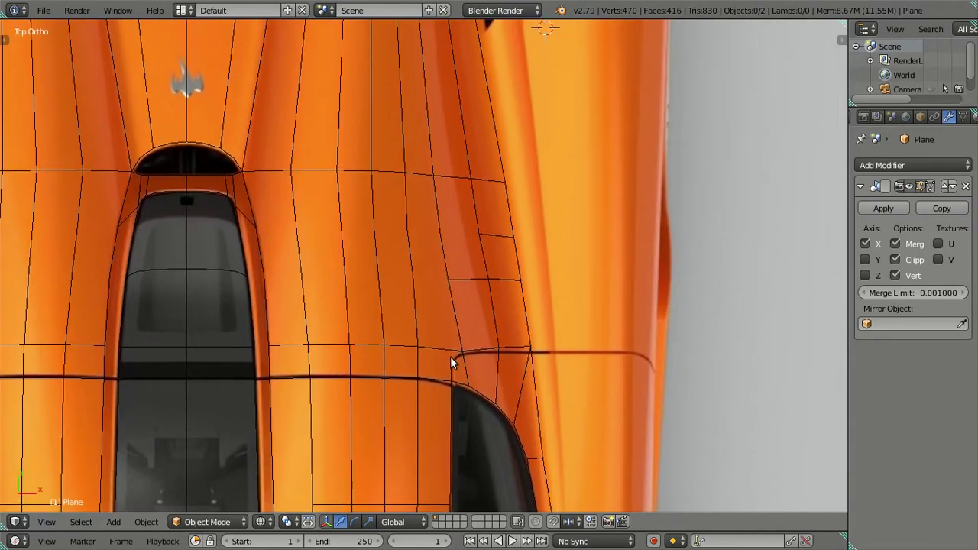
middle_click_drag(470, 298, 456, 255, "shift")
right_click(478, 304)
right_click(475, 244, "shift")
key("g")
key("x")
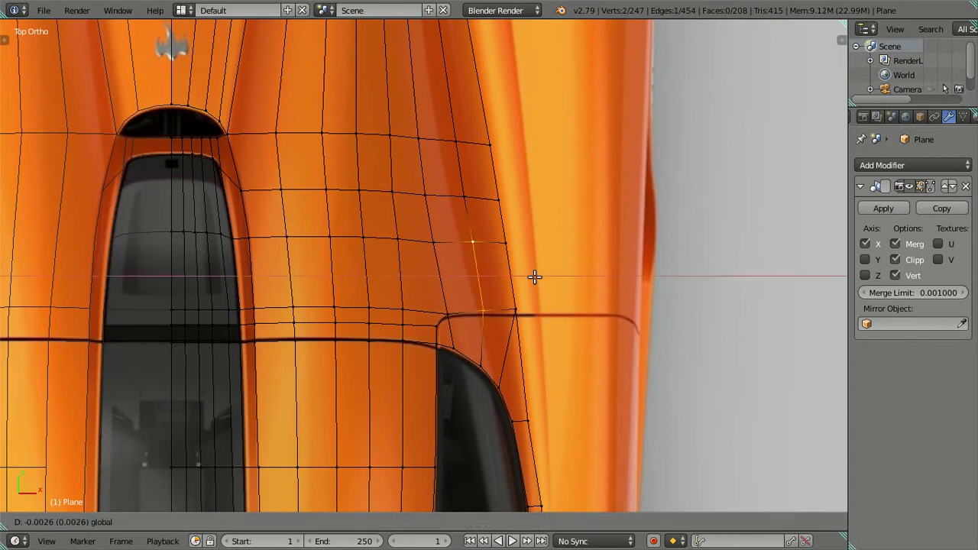
left_click(533, 276)
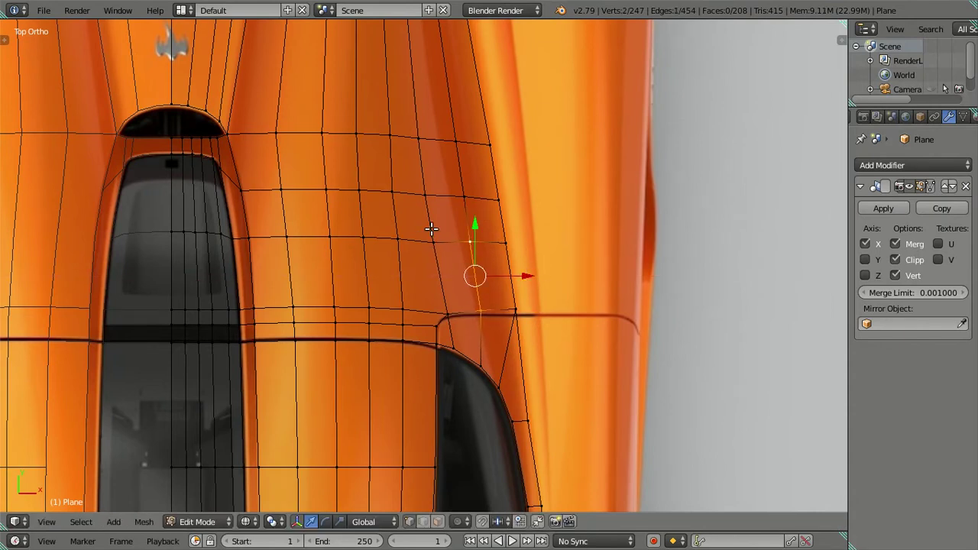
- Slide the next vertical edge along X, then shift it again with a third vertex added
middle_click_drag(431, 227, 421, 273, "shift")
right_click(398, 256)
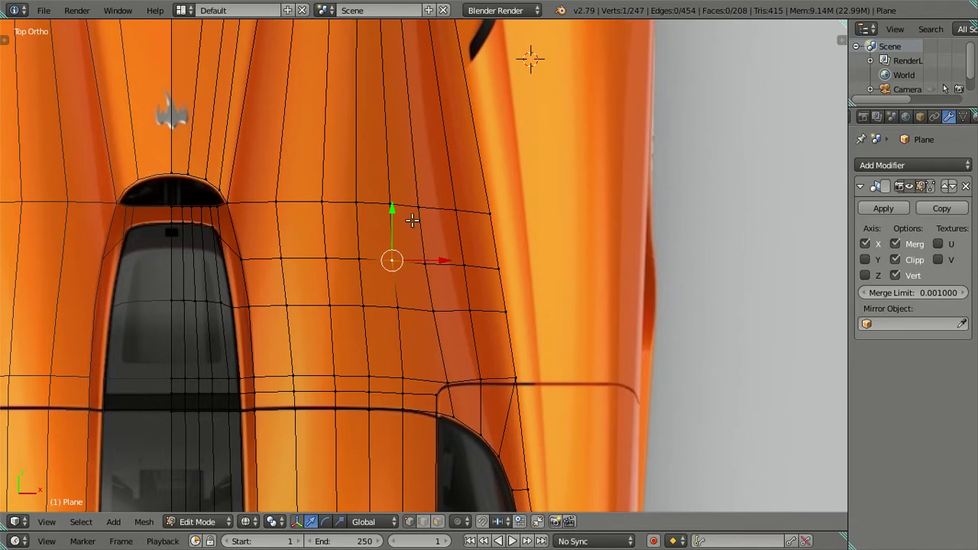
right_click(413, 205)
right_click(425, 258, "shift")
key("g")
key("x")
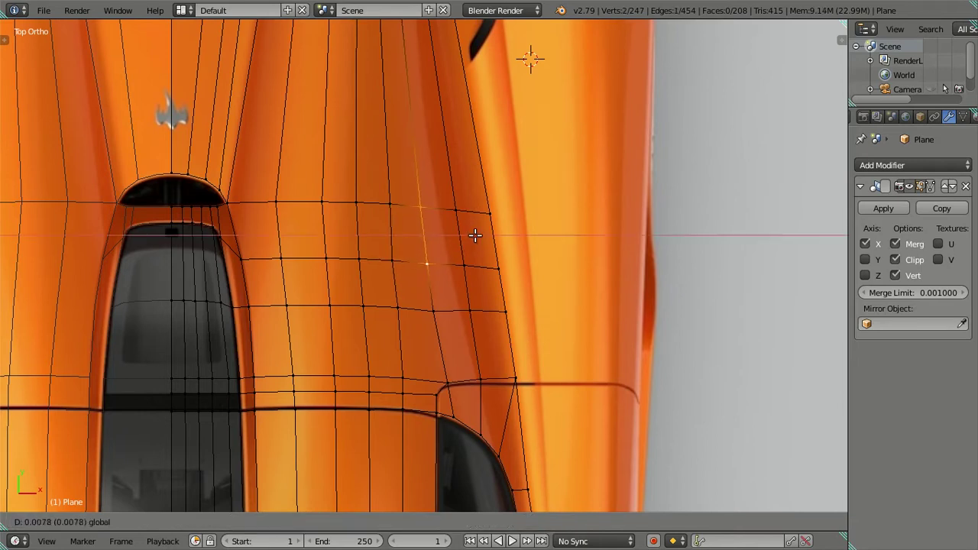
left_click(476, 236)
right_click(433, 310, "shift")
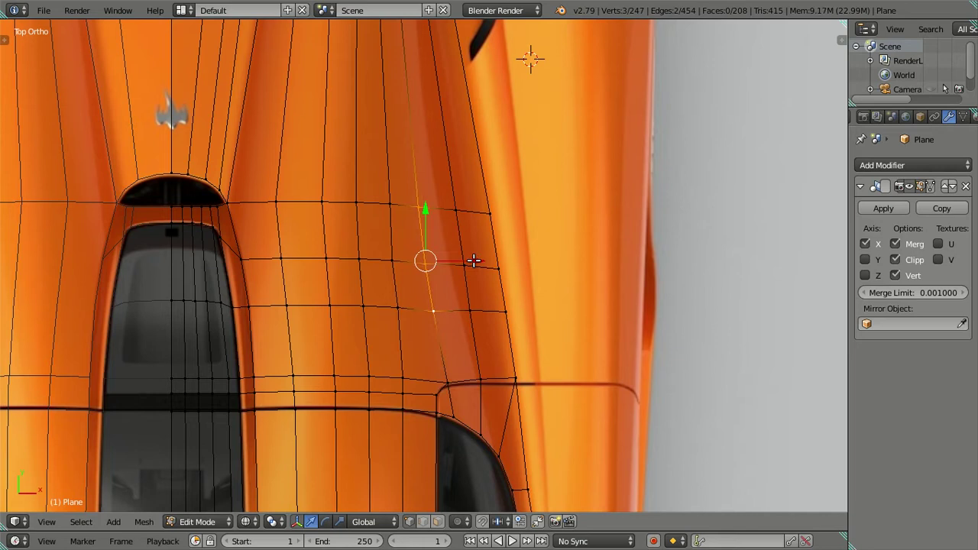
key("g")
key("x")
left_click(479, 262)
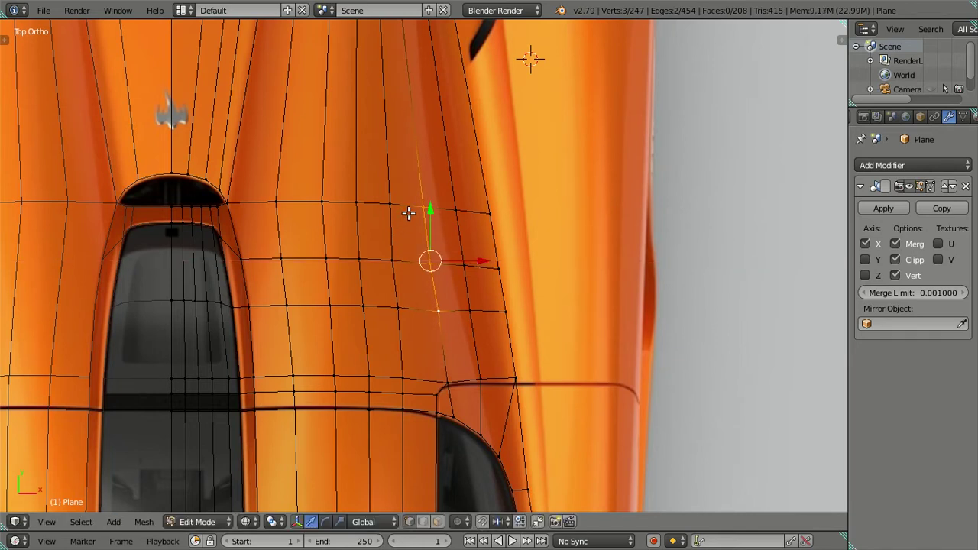
- Move a four-vertex face beside the column to follow the body lines, then deselect all
right_click(388, 259)
right_click(425, 263, "shift")
right_click(397, 203, "shift")
right_click(429, 207, "shift")
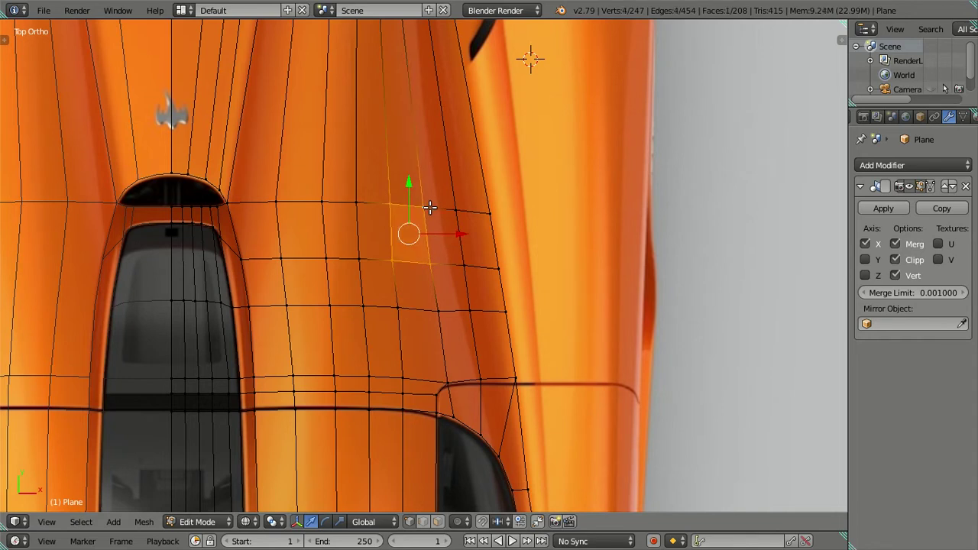
key("g")
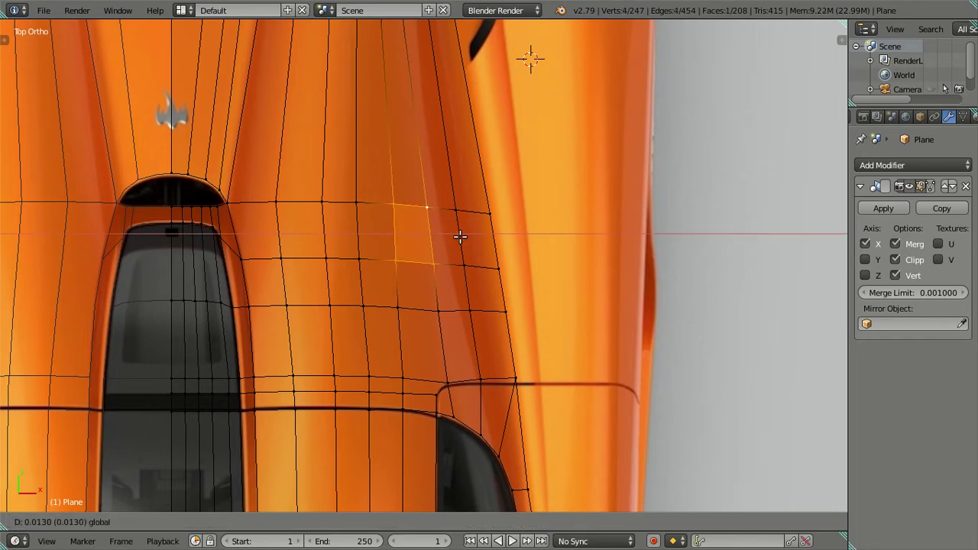
left_click(459, 234)
key("a")
scroll(394, 223, "down", 2)
mouse_move(360, 221)
middle_mouse_down("shift")
mouse_move(374, 237)
mouse_move(363, 313)
mouse_move(371, 384)
middle_mouse_up("shift")
- Try a loop cut beside the engine cover, undo it, and cancel a second cut
middle_click_drag(397, 175, 406, 260, "shift")
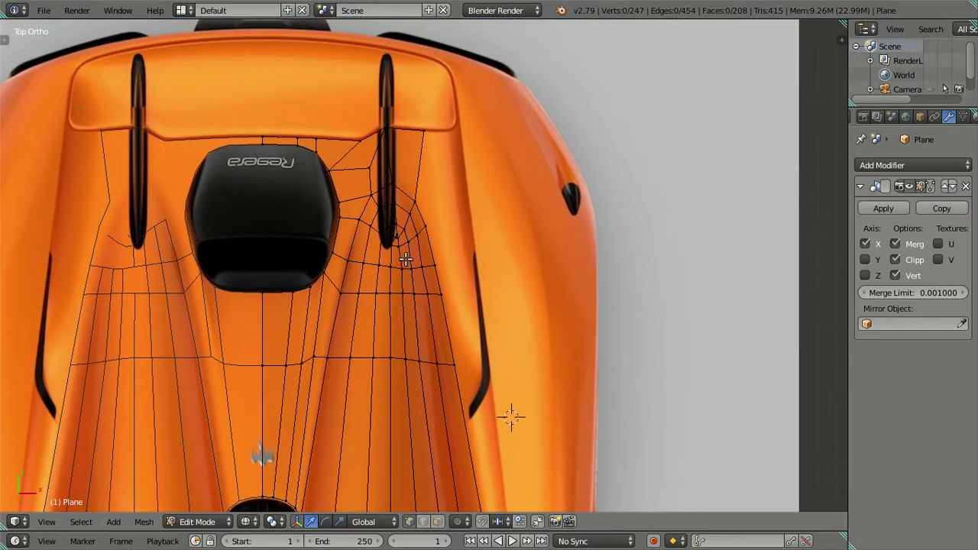
key("ctrl+r")
left_click(360, 167)
left_click(375, 173)
key("ctrl+z")
key("ctrl+r")
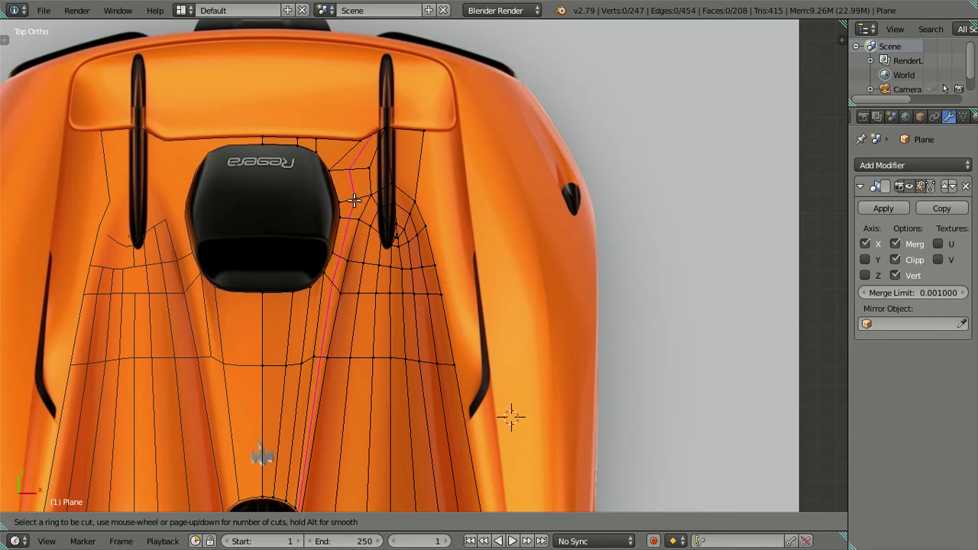
key("Escape")
- Merge two vertices beside the engine cover At Last, leaving 246 vertices
right_click(370, 167)
right_click(360, 136, "shift")
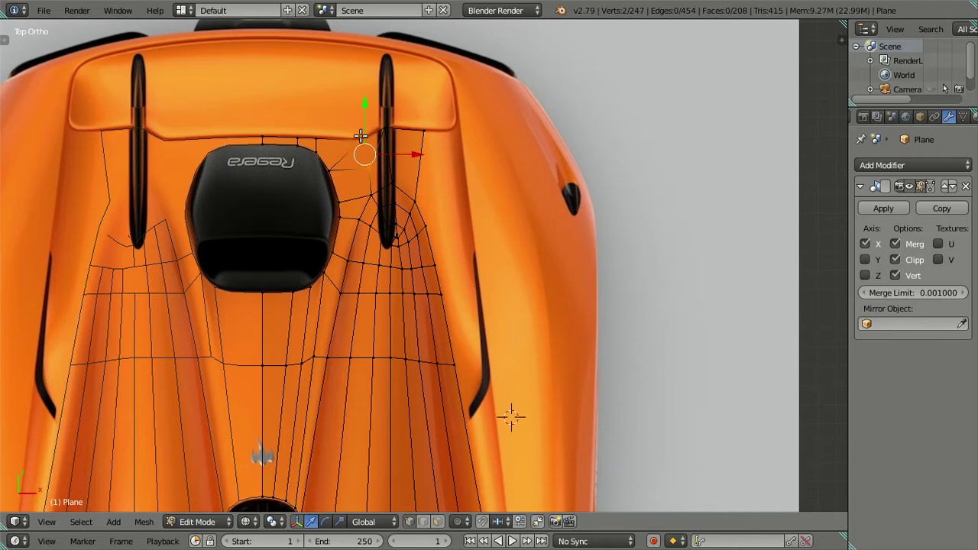
key("alt+m")
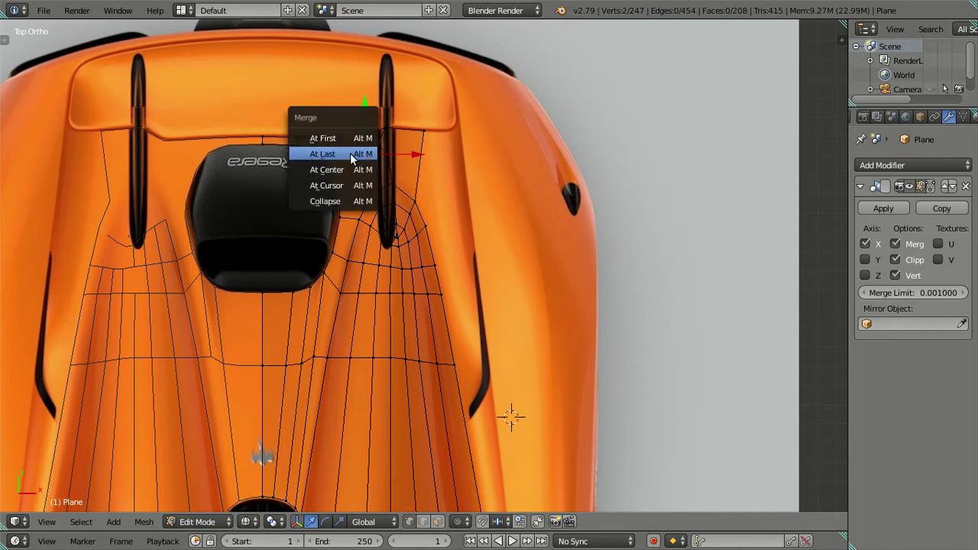
left_click(353, 152)
key("a")
key("ctrl+r")
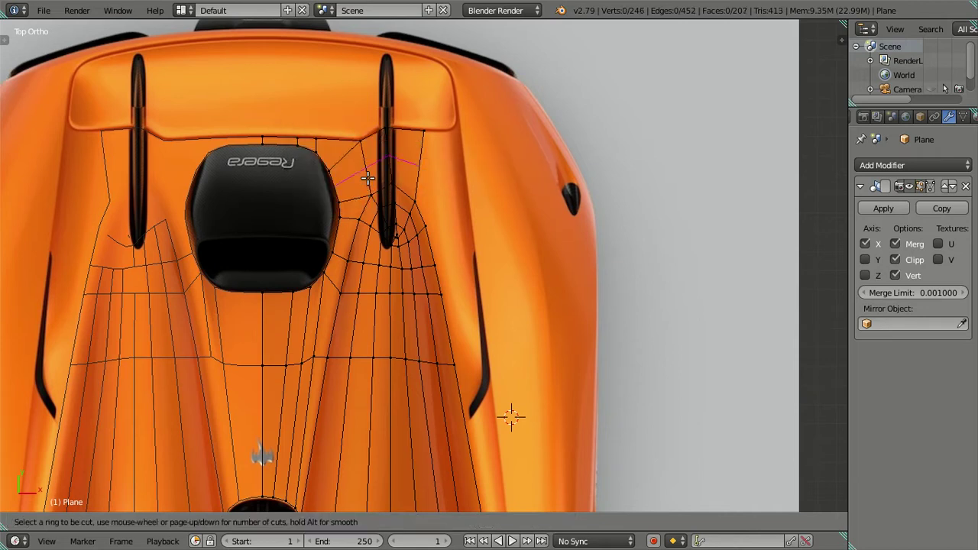
right_click(357, 198)
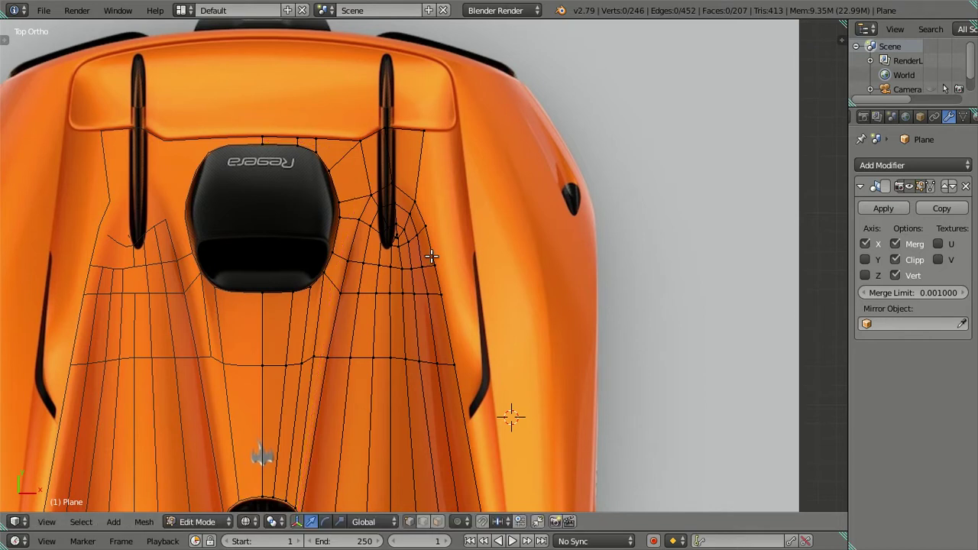
middle_click_drag(428, 255, 408, 201, "shift")
scroll(388, 243, "down", 1)
scroll(387, 243, "down", 2)
- Zoom in on the engine cover and select a vertex beside the intake
middle_click_drag(402, 355, 389, 216, "shift")
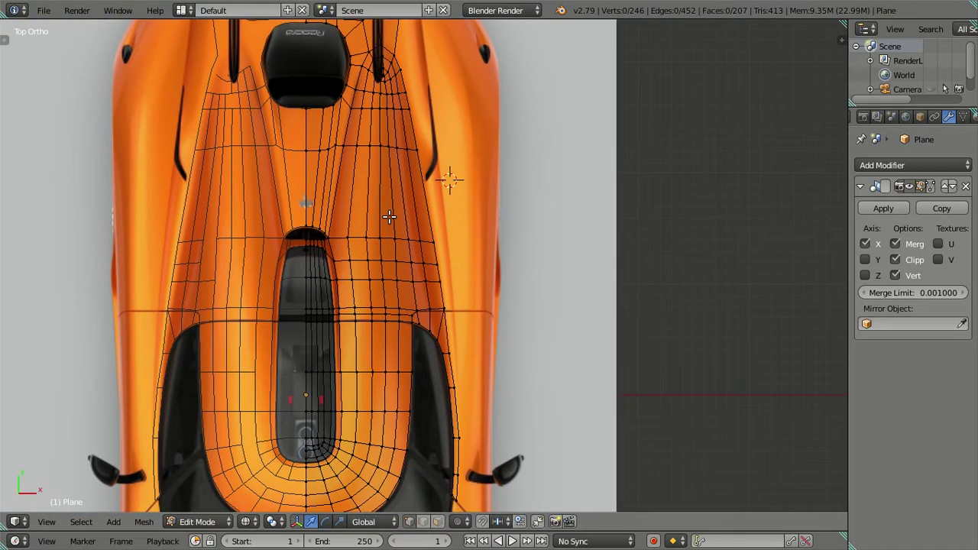
mouse_move(421, 250)
middle_mouse_down("shift")
mouse_move(442, 370)
mouse_move(436, 243)
mouse_move(436, 378)
mouse_move(409, 221)
middle_mouse_up("shift")
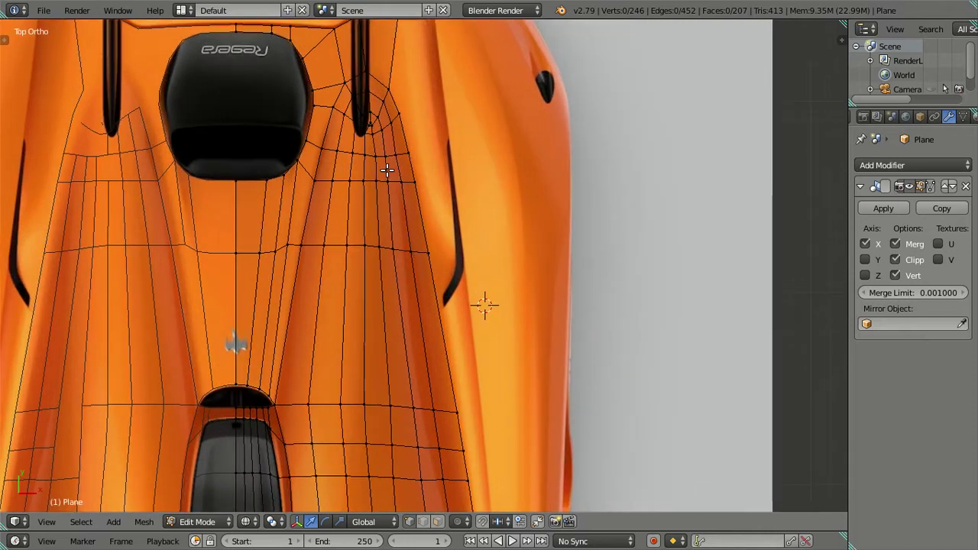
scroll(387, 169, "up", 2)
middle_click_drag(387, 170, 429, 349, "shift")
scroll(420, 304, "up", 1)
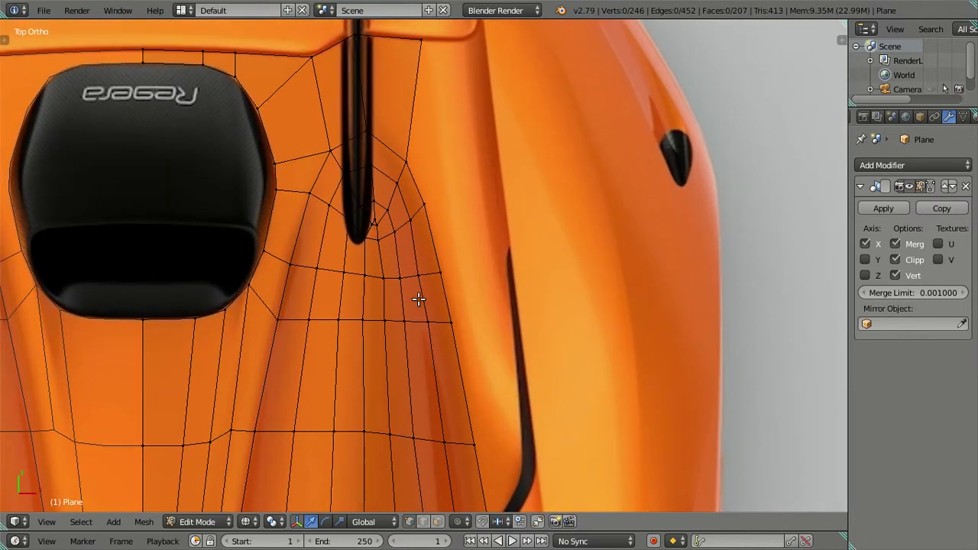
right_click(423, 277)
key("g")
key("x")
key("Escape")
- Move the edge beside the intake along Y, undo it, then slide it slightly along X
right_click(385, 277, "shift")
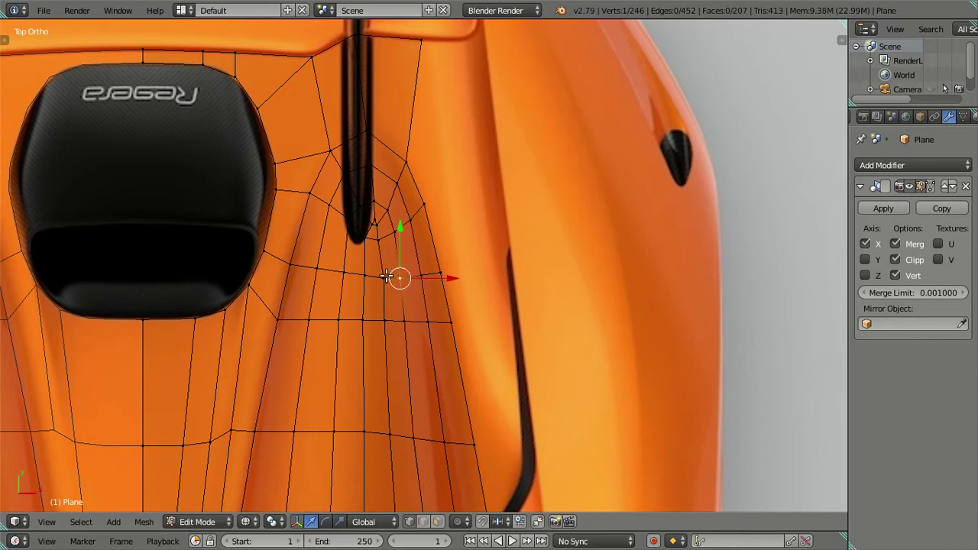
key("g")
key("y")
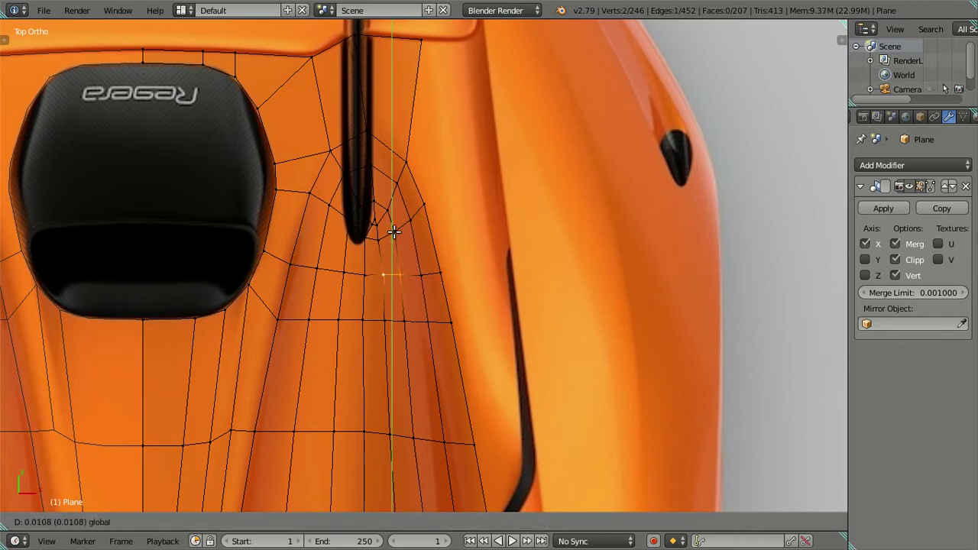
left_click(397, 233)
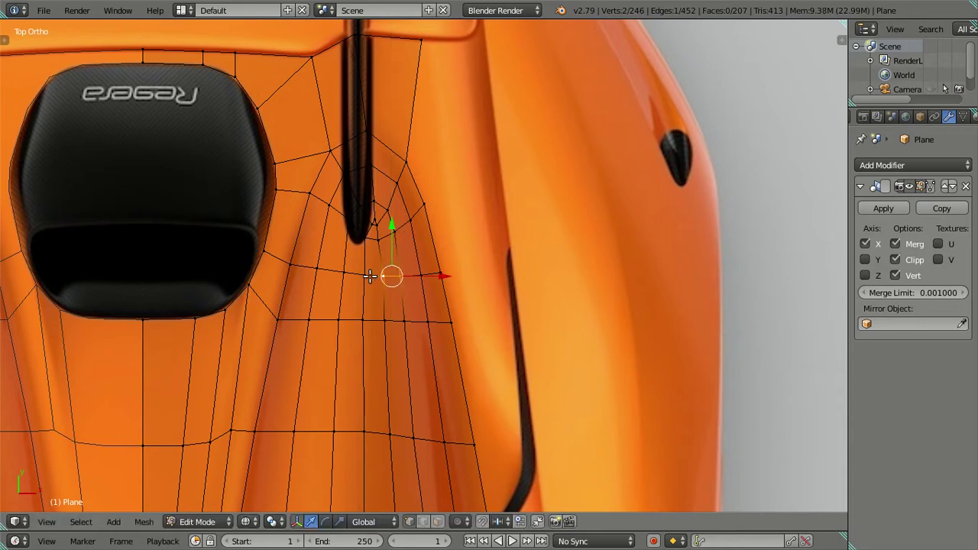
key("ctrl+z")
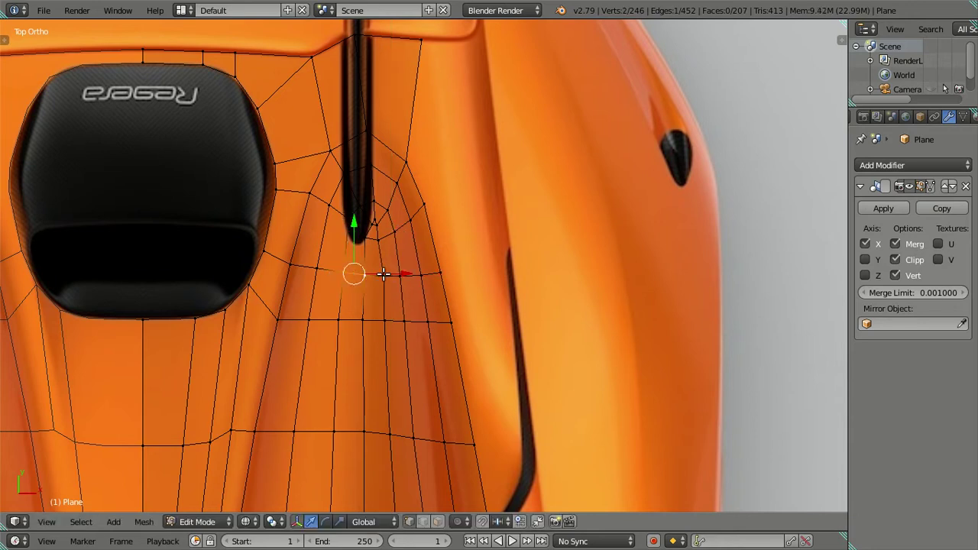
left_click_drag(404, 274, 401, 273)
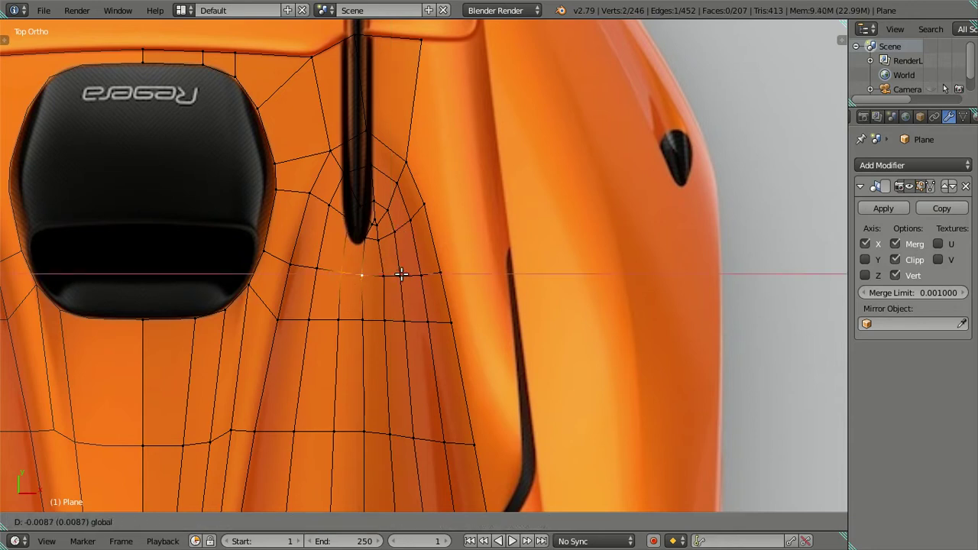
right_click(404, 274)
- Nudge one pod vertex and a pair slightly left, and a higher pair slightly right
right_click(356, 269)
left_click_drag(384, 271, 381, 272)
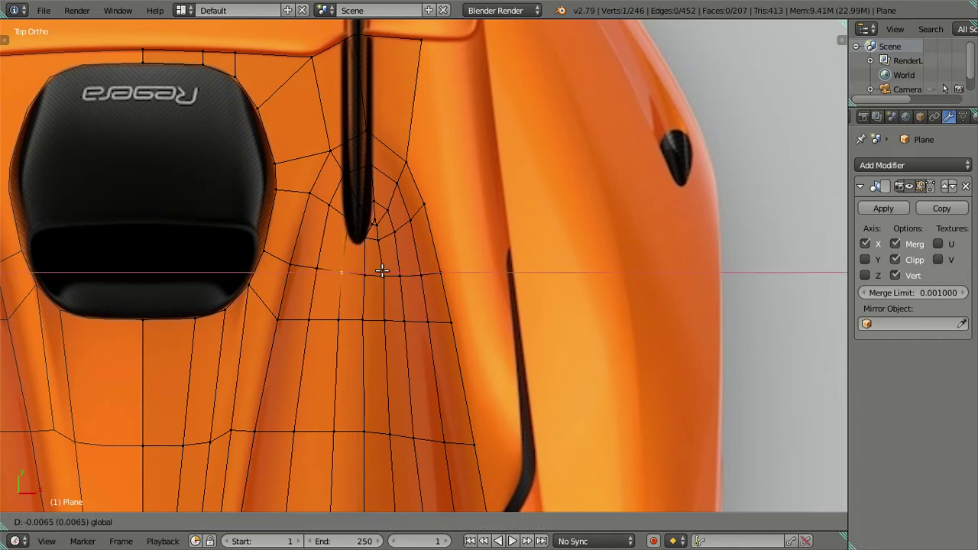
scroll(365, 277, "up", 1)
scroll(365, 283, "up", 1)
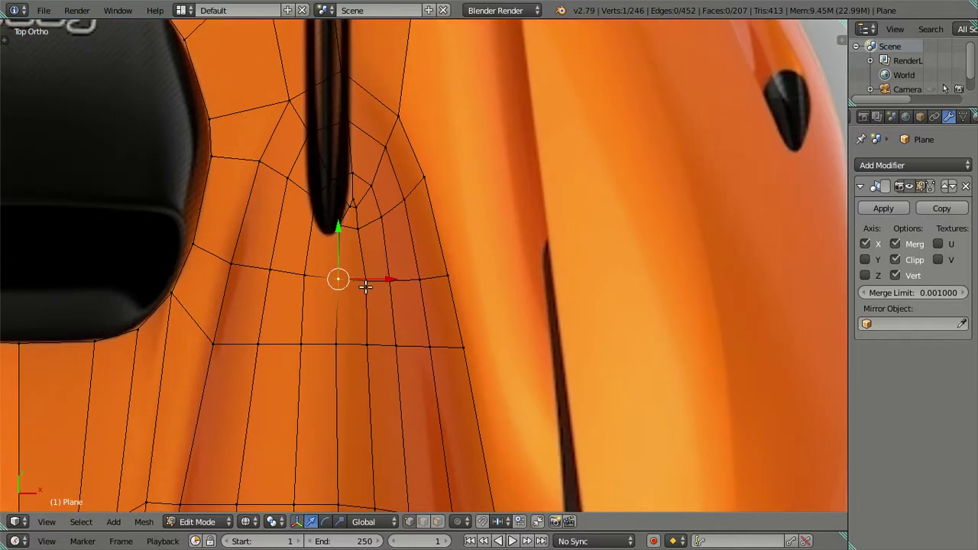
right_click(364, 276)
right_click(338, 279, "shift")
left_click_drag(401, 276, 398, 279)
right_click(298, 345)
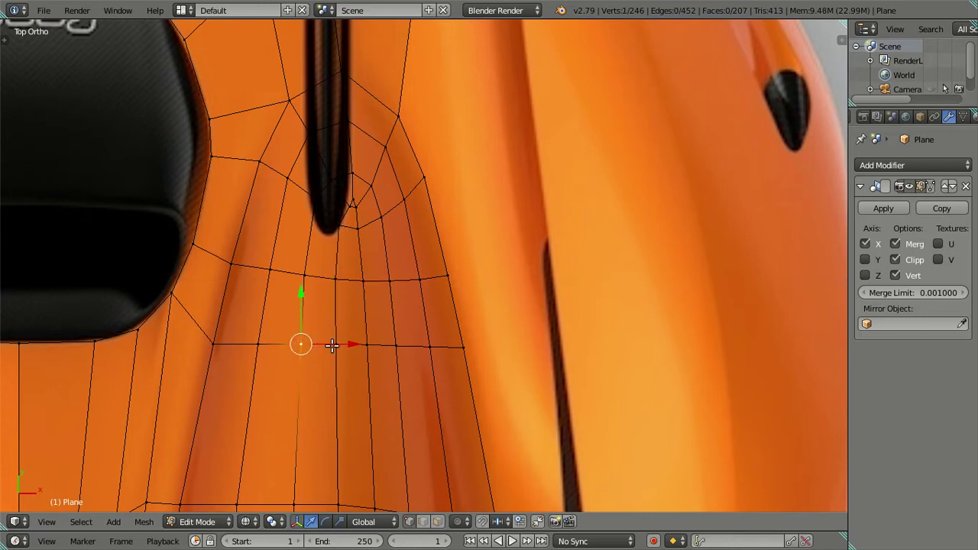
right_click(340, 223)
right_click(358, 230, "shift")
left_click_drag(389, 232, 397, 229)
key("a")
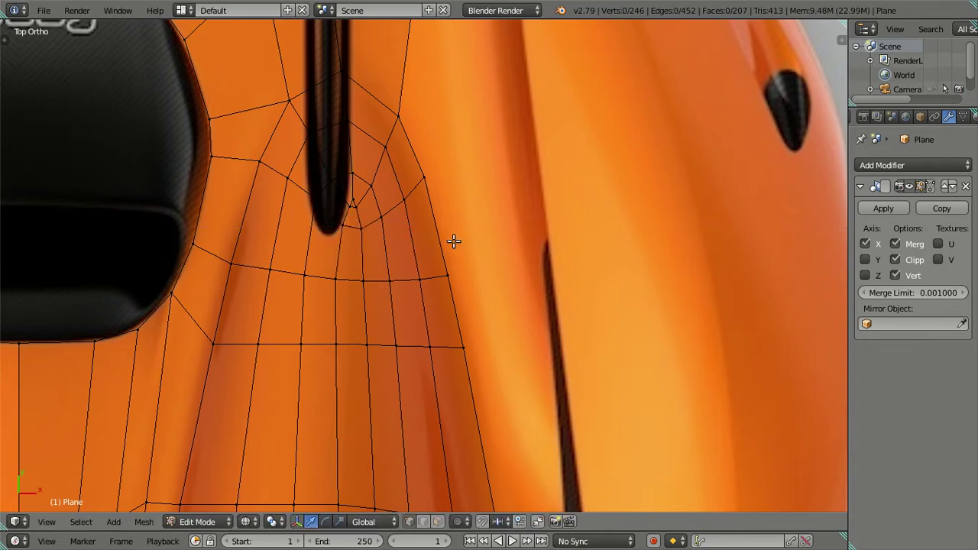
- Select a vertex near the right intake fin, then the vertex at the window corner
scroll(452, 237, "down", 5)
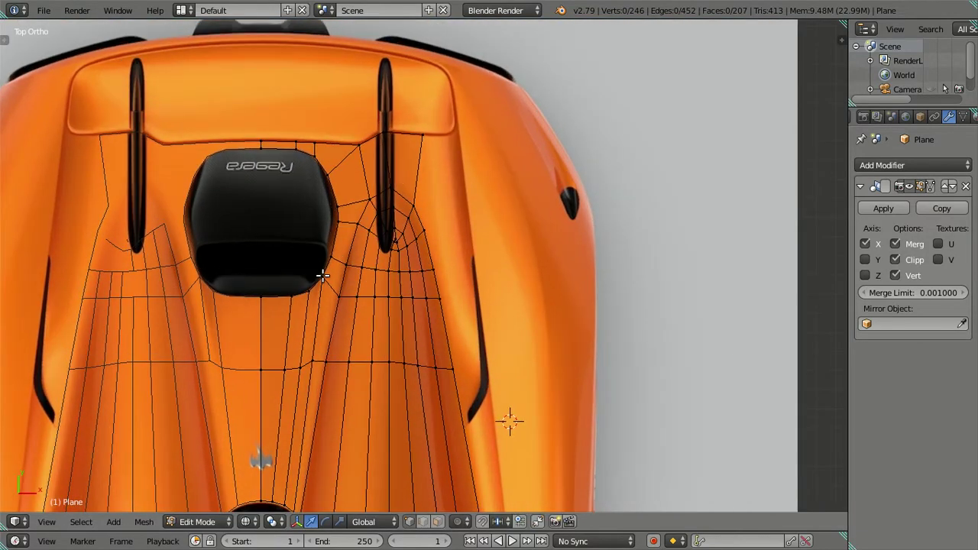
middle_click_drag(316, 267, 342, 276, "shift")
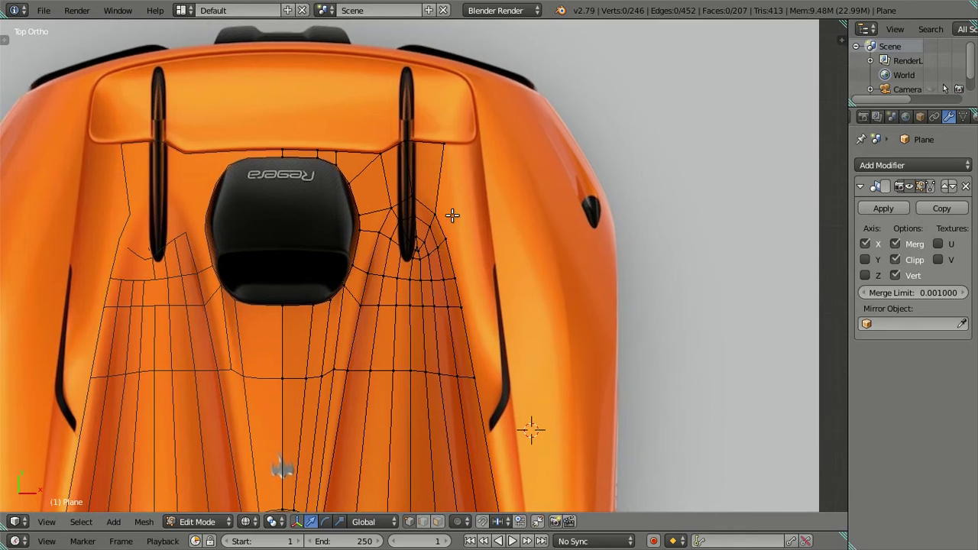
scroll(404, 163, "up", 2)
left_click(399, 163)
scroll(398, 183, "down", 3)
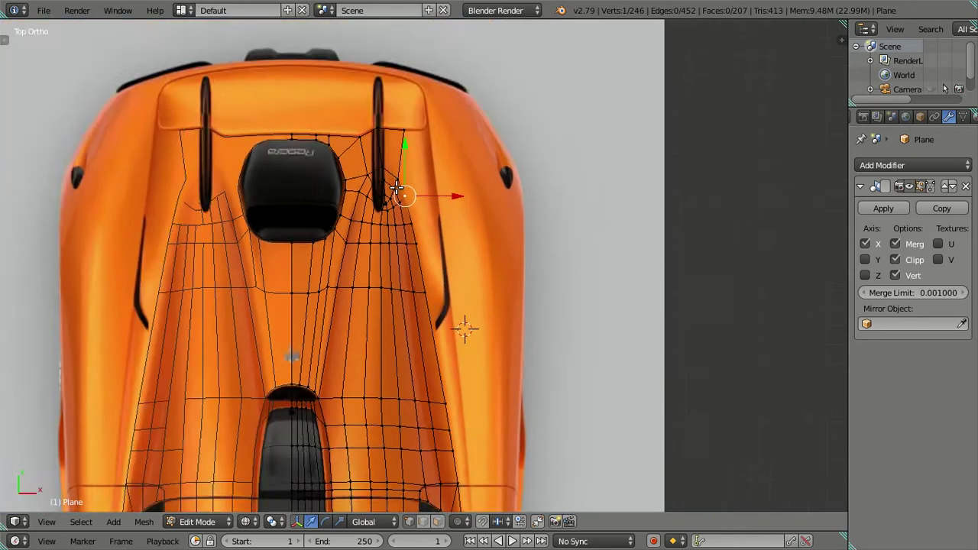
scroll(425, 336, "down", 2, "shift")
scroll(417, 305, "down", 3, "shift")
scroll(433, 349, "up", 3)
scroll(433, 349, "up", 2)
scroll(415, 240, "up", 2)
left_click(401, 258)
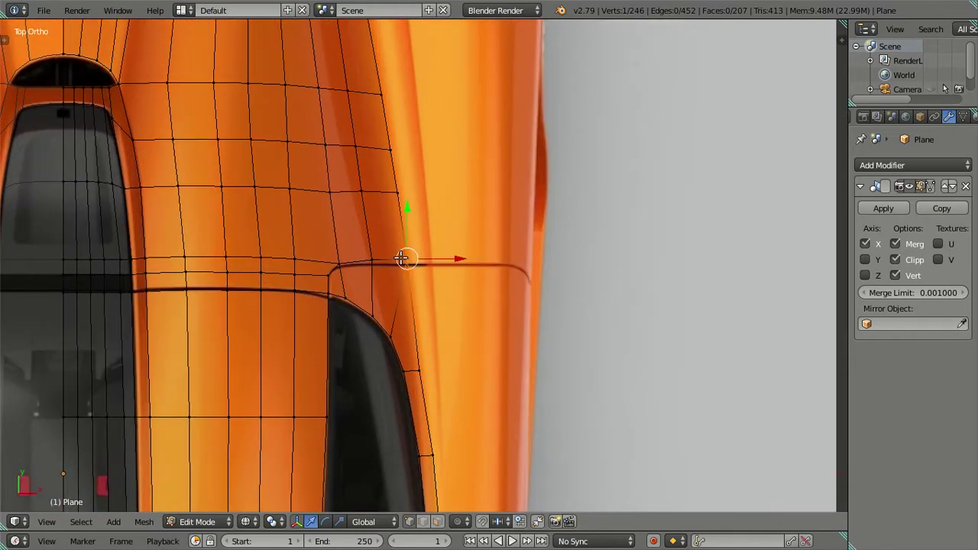
- In Right Ortho, lower two side-panel vertices along Z to follow the body line
key("KP_3")
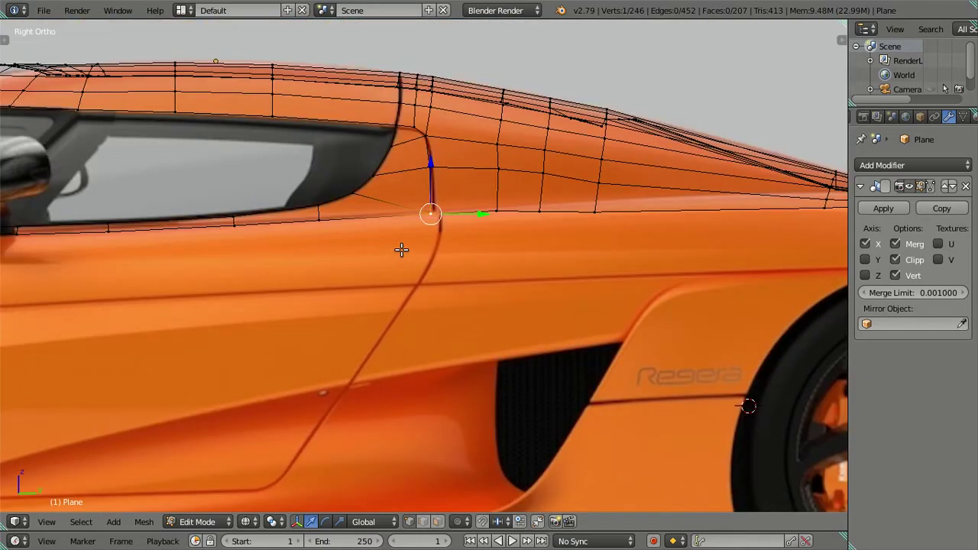
middle_click_drag(531, 177, 417, 187, "shift")
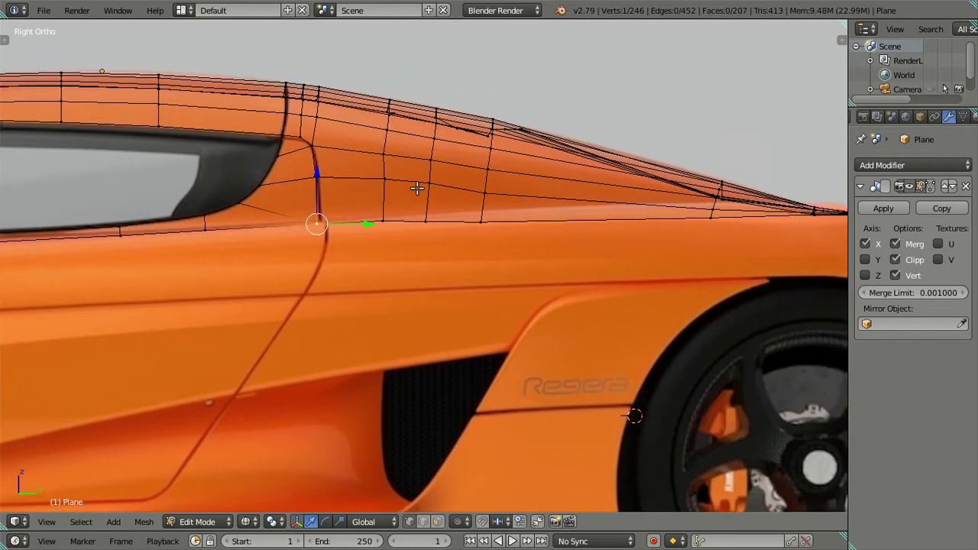
right_click(410, 177, "shift")
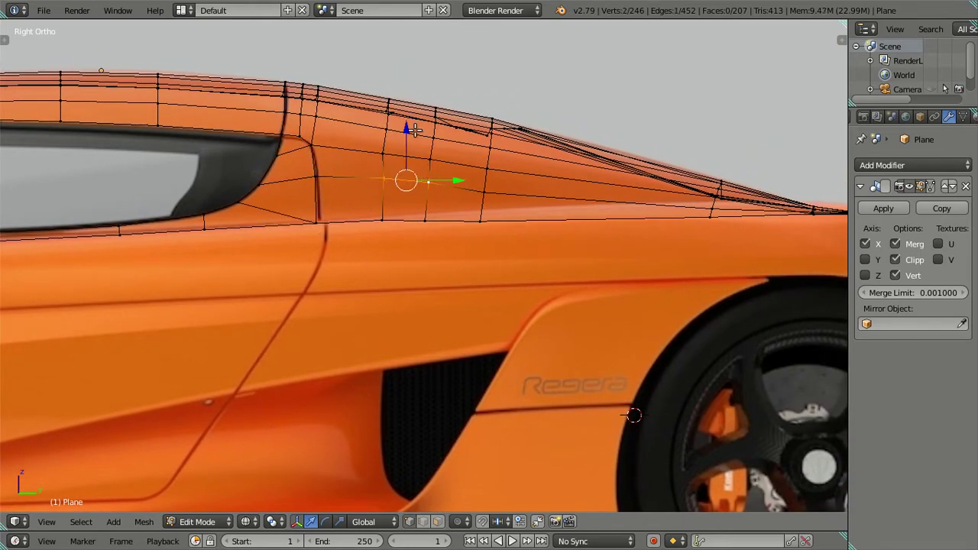
key("g")
key("z")
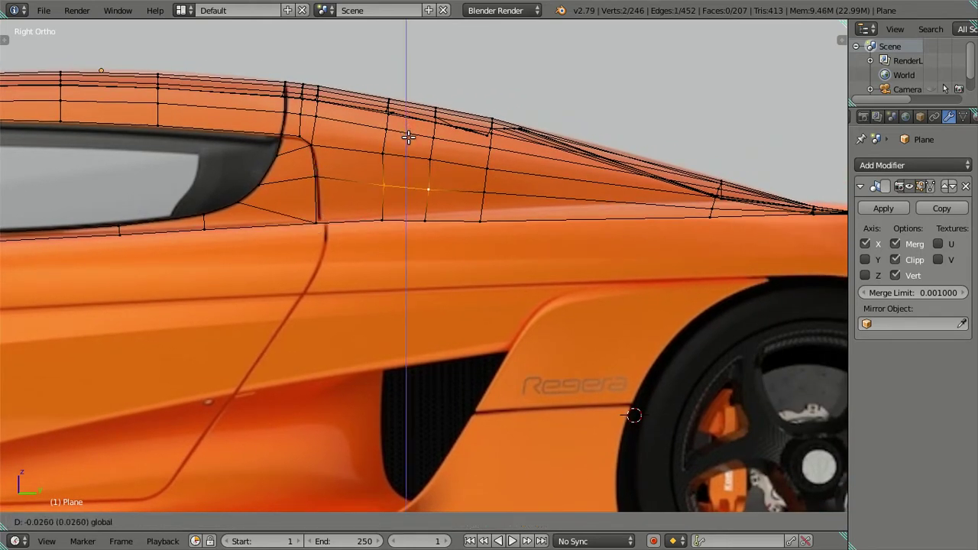
left_click(408, 134)
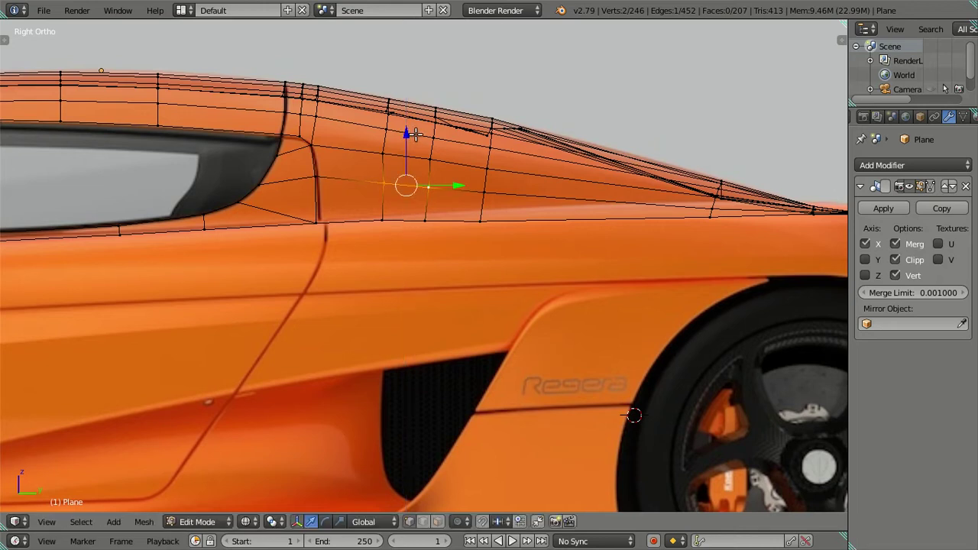
right_click(490, 166)
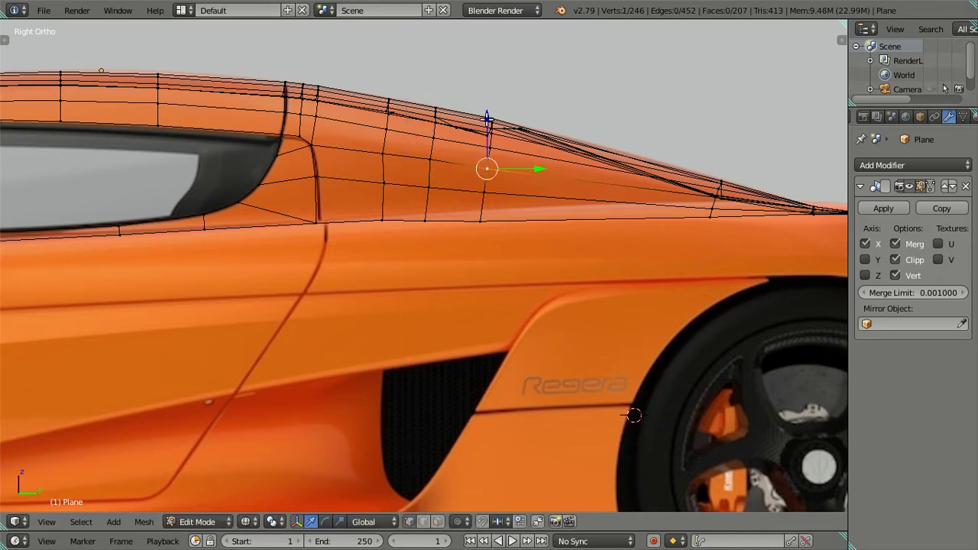
key("a")
- Inspect the whole shell in Object Mode, then return to Edit Mode with X-ray on
middle_click_drag(496, 176, 594, 190)
key("Tab")
mouse_move(484, 229)
middle_mouse_down()
mouse_move(484, 193)
mouse_move(452, 135)
mouse_move(423, 127)
mouse_move(410, 148)
mouse_move(386, 146)
mouse_move(376, 443)
mouse_move(371, 190)
mouse_move(191, 208)
mouse_move(420, 266)
mouse_move(522, 221)
mouse_move(485, 179)
mouse_move(427, 190)
middle_mouse_up()
key("KP_3")
key("Tab")
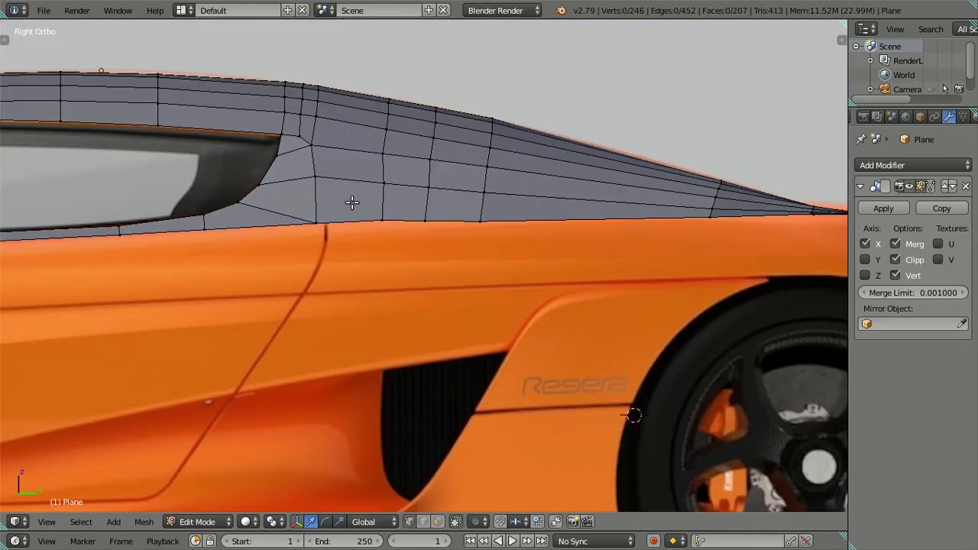
key("z")
mouse_move(345, 205)
middle_mouse_down()
mouse_move(349, 220)
mouse_move(489, 210)
mouse_move(484, 259)
mouse_move(472, 264)
middle_mouse_up()
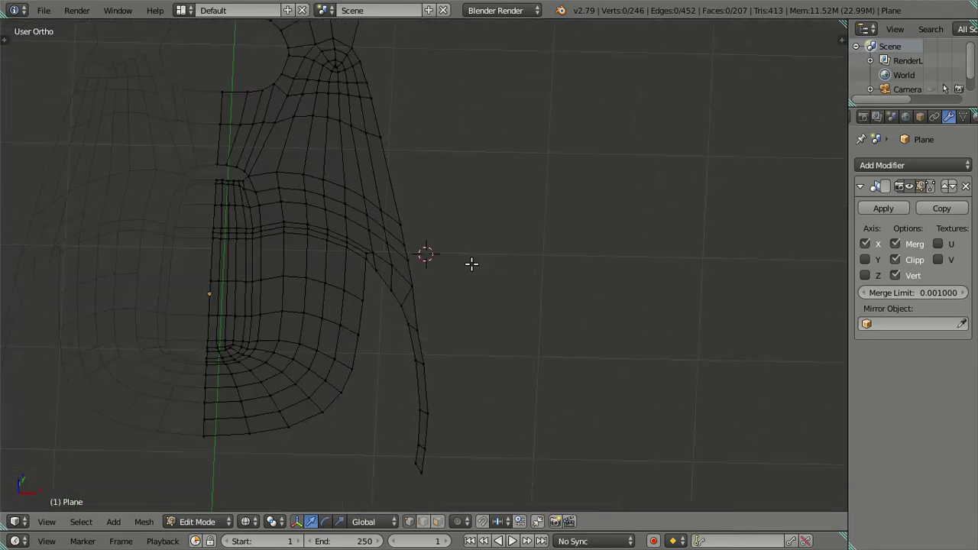
key("KP_7")
scroll(404, 328, "up", 2)
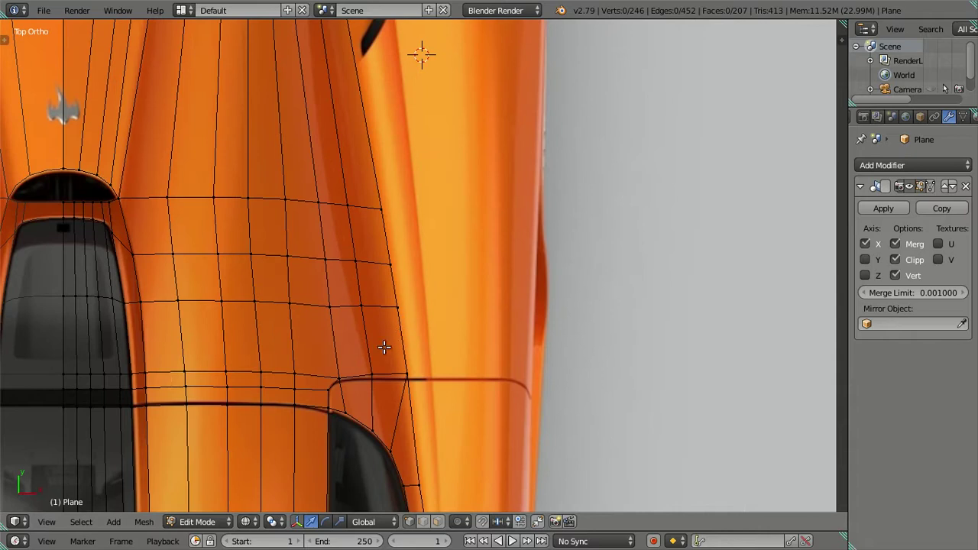
scroll(375, 342, "up", 2)
right_click(405, 330)
key("g")
key("x")
key("Escape")
key("a")
mouse_move(428, 356)
middle_mouse_down()
mouse_move(433, 227)
mouse_move(421, 197)
mouse_move(405, 249)
mouse_move(413, 216)
mouse_move(399, 211)
middle_mouse_up()
key("z")
right_click(382, 212)
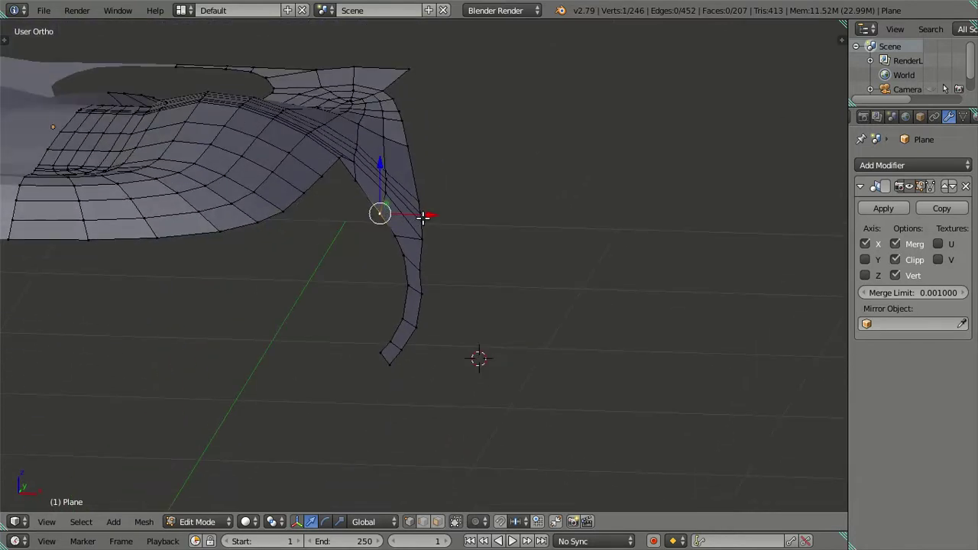
key("KP_7")
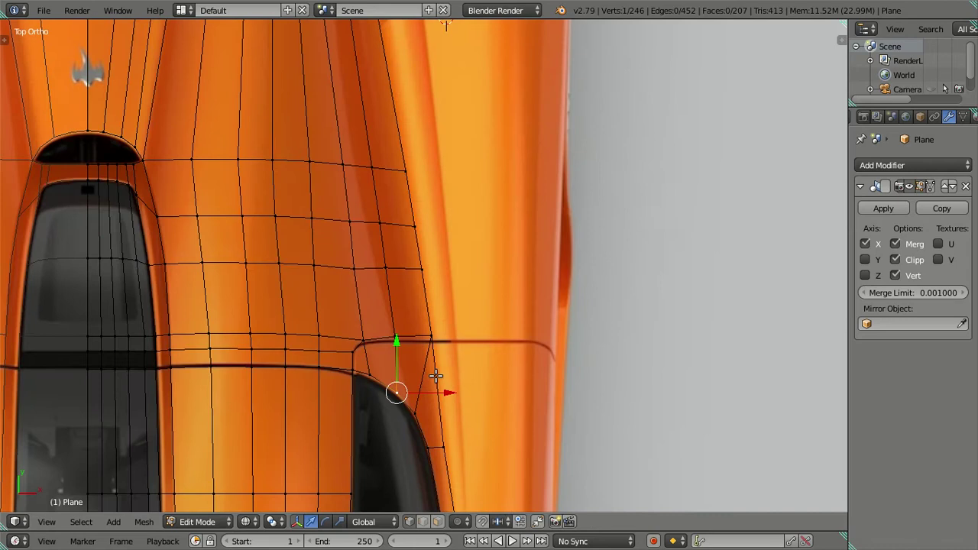
- Nudge the window's rounded-corner vertex slightly outward along X and check it from the right side
scroll(428, 359, "down", 3, "shift")
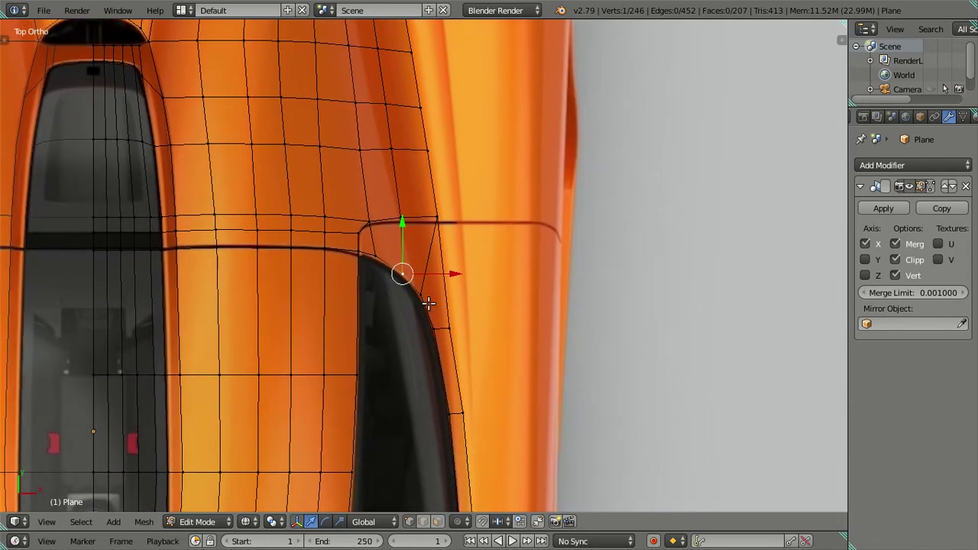
right_click(419, 294, "shift")
right_click(448, 312, "shift")
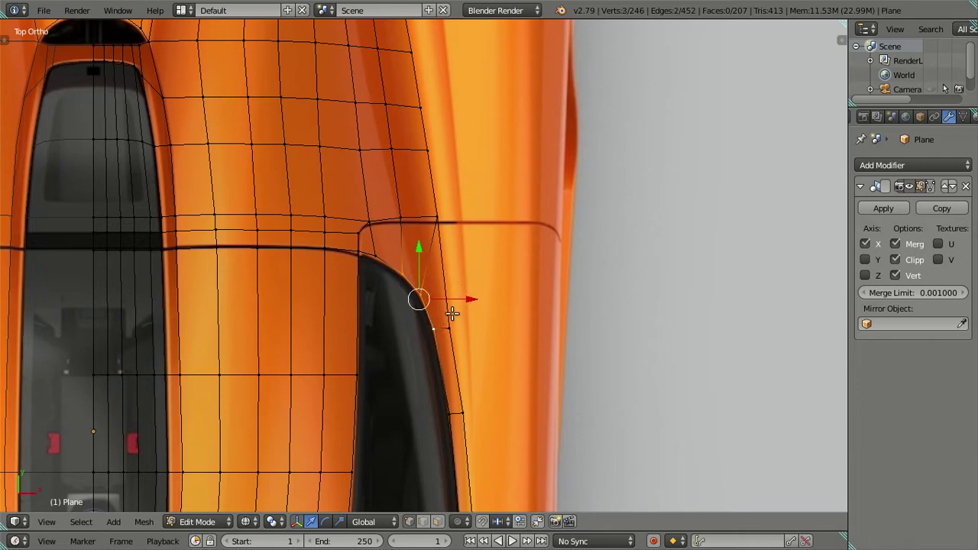
right_click(441, 325, "shift")
scroll(428, 313, "up", 3)
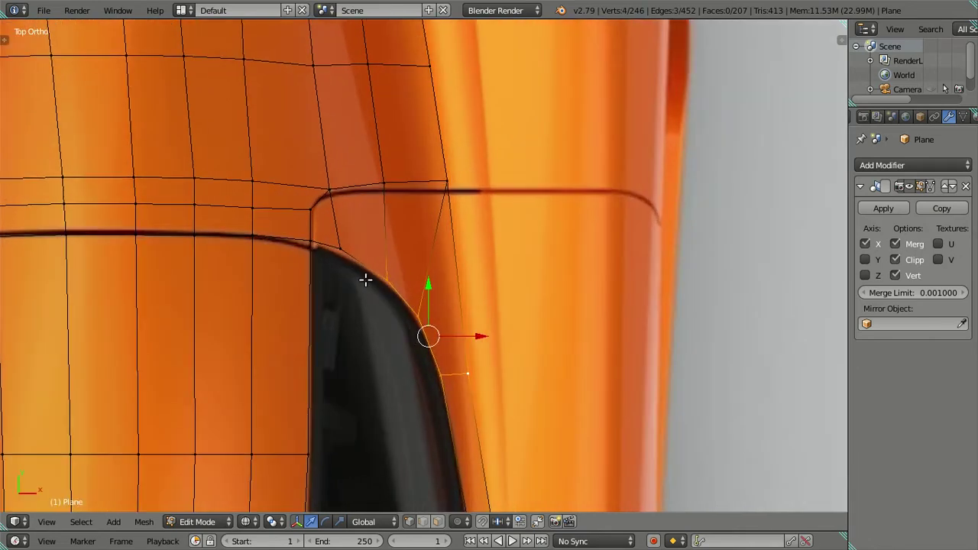
key("a")
right_click(386, 269)
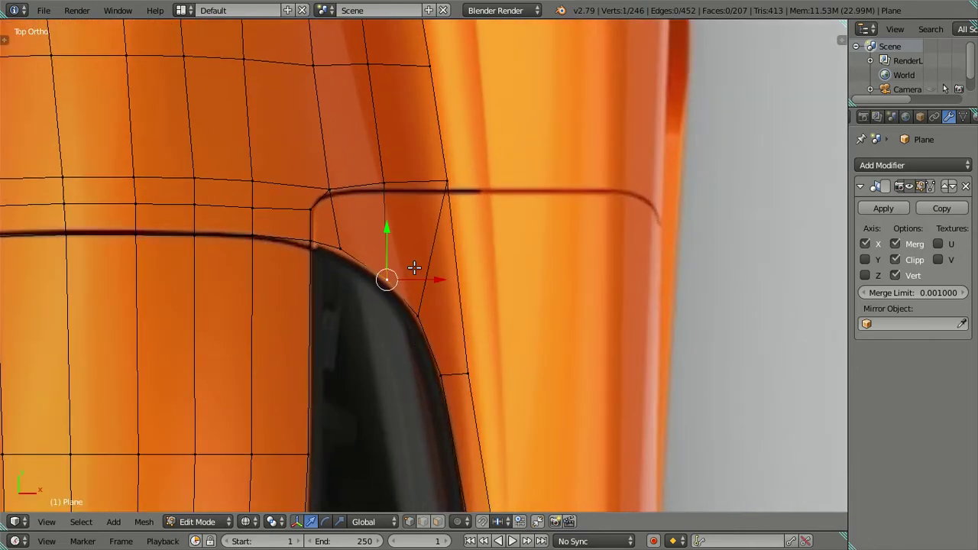
left_click_drag(430, 279, 433, 276)
key("KP_3")
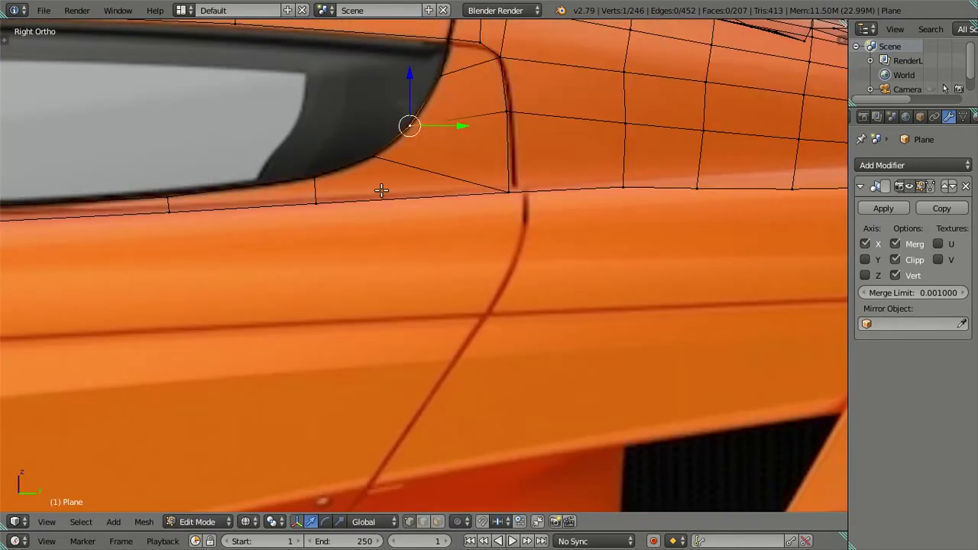
mouse_move(386, 177)
middle_mouse_down()
mouse_move(426, 221)
mouse_move(542, 217)
mouse_move(481, 114)
mouse_move(316, 212)
mouse_move(382, 198)
mouse_move(290, 382)
mouse_move(363, 353)
middle_mouse_up()
key("a")
- In top view, select the shell's right boundary edge loop beside the engine intake
key("KP_7")
scroll(447, 225, "down", 2)
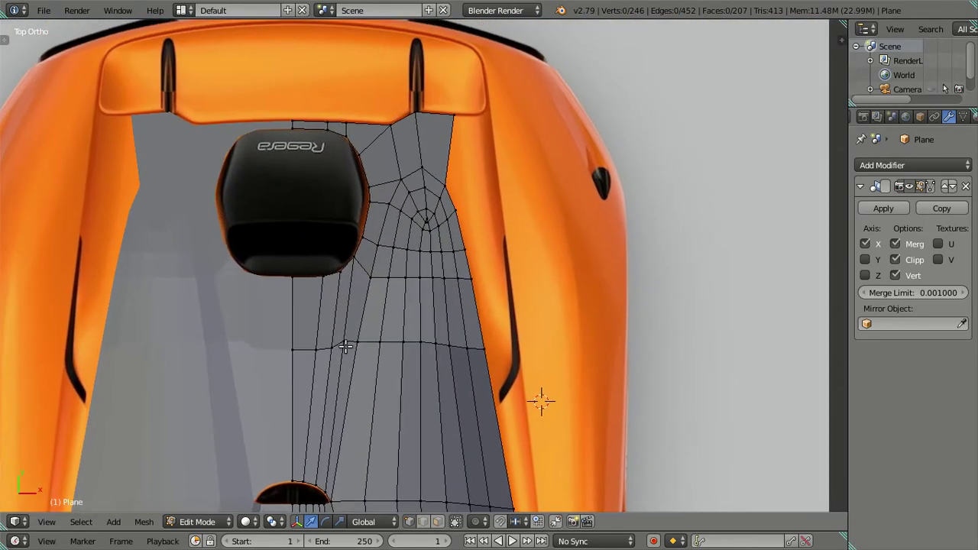
right_click(444, 227)
scroll(433, 243, "down", 3)
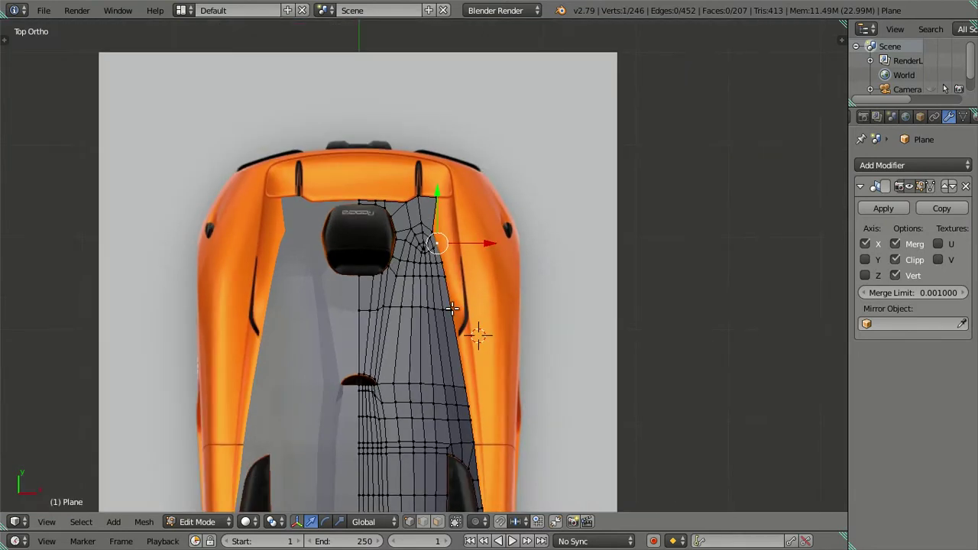
middle_click_drag(432, 243, 464, 152, "shift")
scroll(463, 220, "up", 3)
middle_click_drag(462, 220, 420, 291, "shift")
right_click(454, 329, "alt")
mouse_move(452, 235)
middle_mouse_down("shift")
mouse_move(428, 322)
mouse_move(451, 304)
middle_mouse_up("shift")
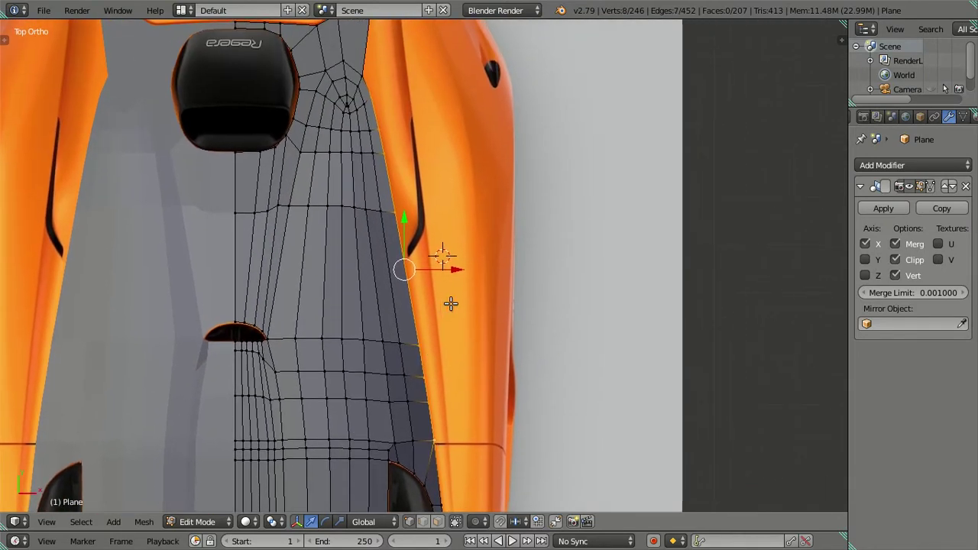
- Extrude the boundary loop outward along X, giving 254 vertices and 214 faces
key("e")
right_click(478, 275)
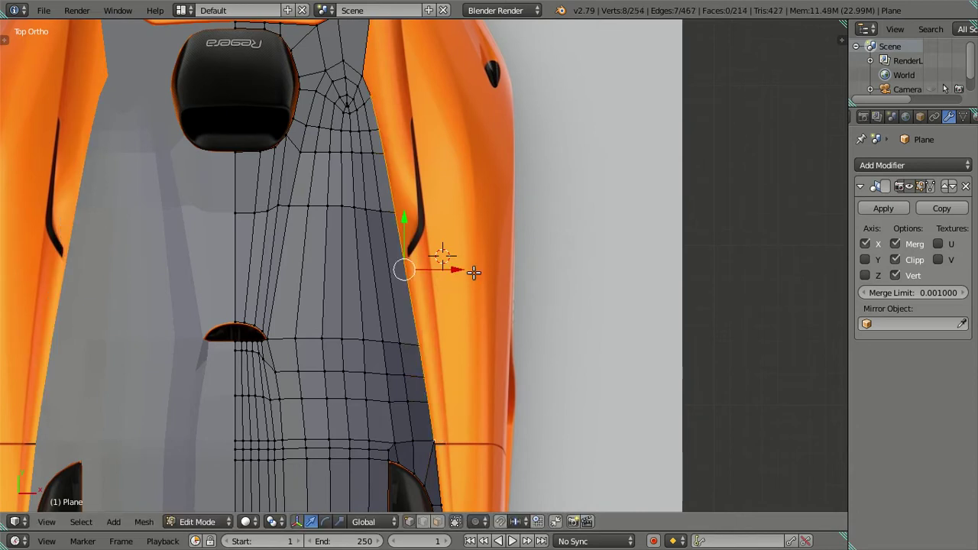
left_click_drag(454, 269, 470, 273)
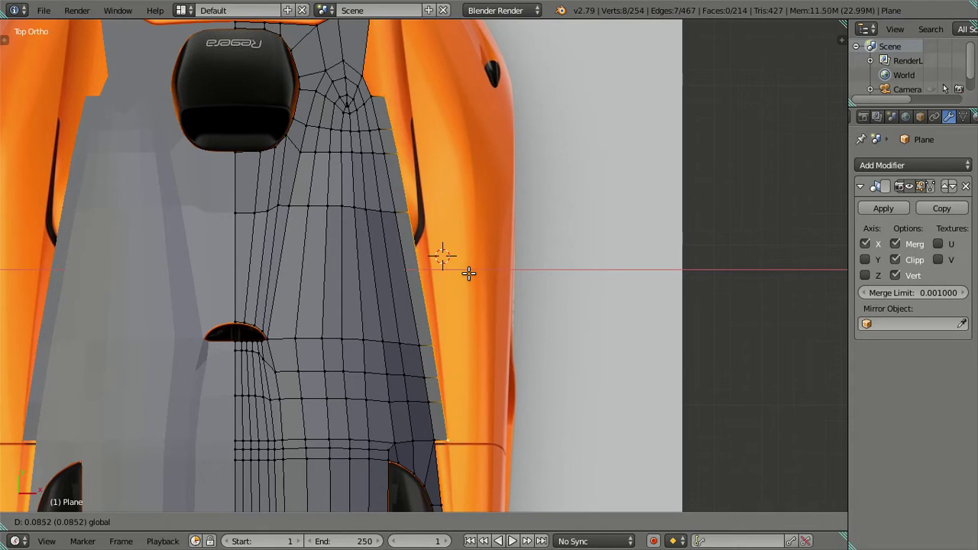
left_click(470, 273)
middle_click_drag(439, 255, 414, 221, "shift")
scroll(408, 289, "up", 3)
- Slide the outer-edge vertices along X, dropping the lowest each pass, to follow the side vent curve
right_click(406, 292, "shift")
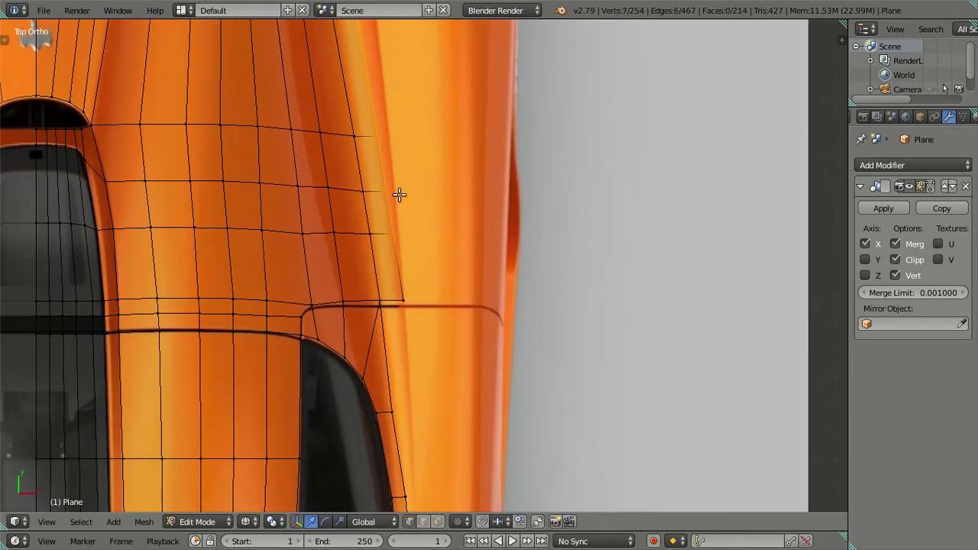
middle_click_drag(391, 144, 415, 344, "shift")
left_click_drag(418, 164, 420, 168)
right_click(425, 420, "shift")
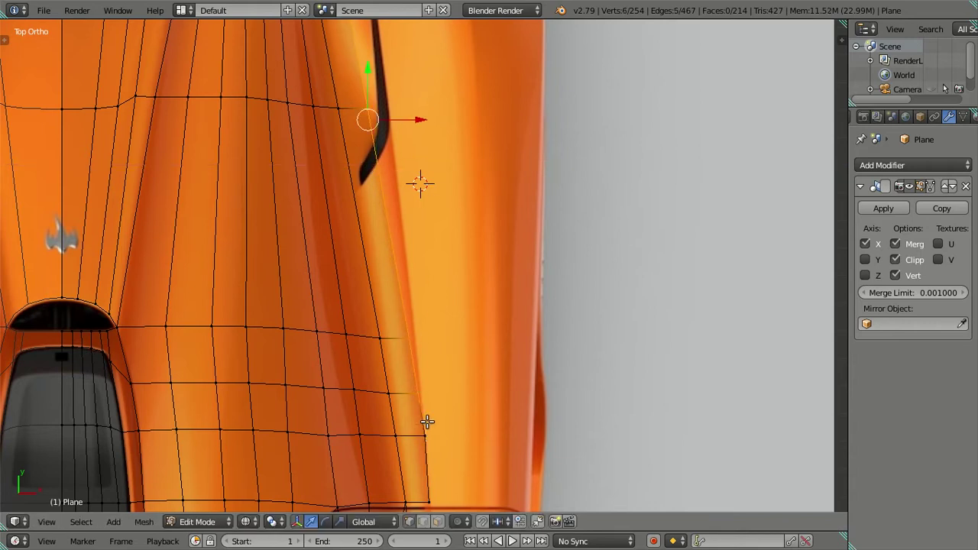
left_click_drag(426, 118, 431, 116)
right_click(420, 393, "shift")
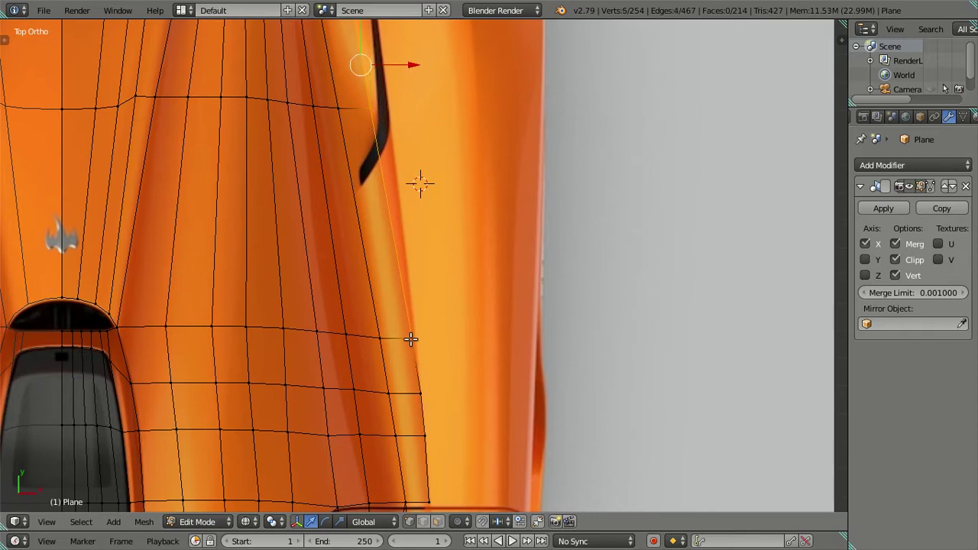
left_click_drag(409, 62, 410, 60)
right_click(405, 334, "shift")
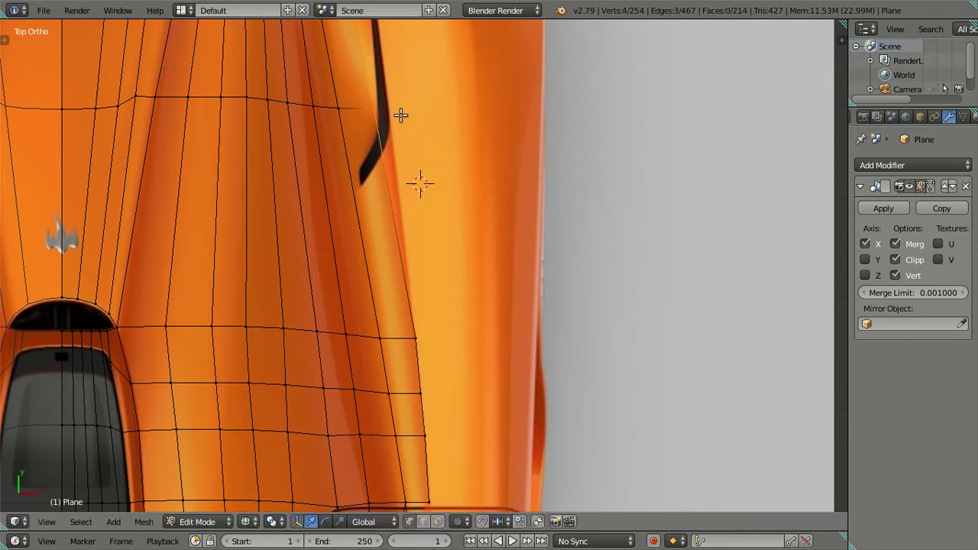
middle_click_drag(401, 115, 421, 384, "shift")
left_click_drag(421, 259, 429, 256)
- Shift the remaining edge vertices sideways along X, deselecting lower ones in turn
right_click(416, 368, "shift")
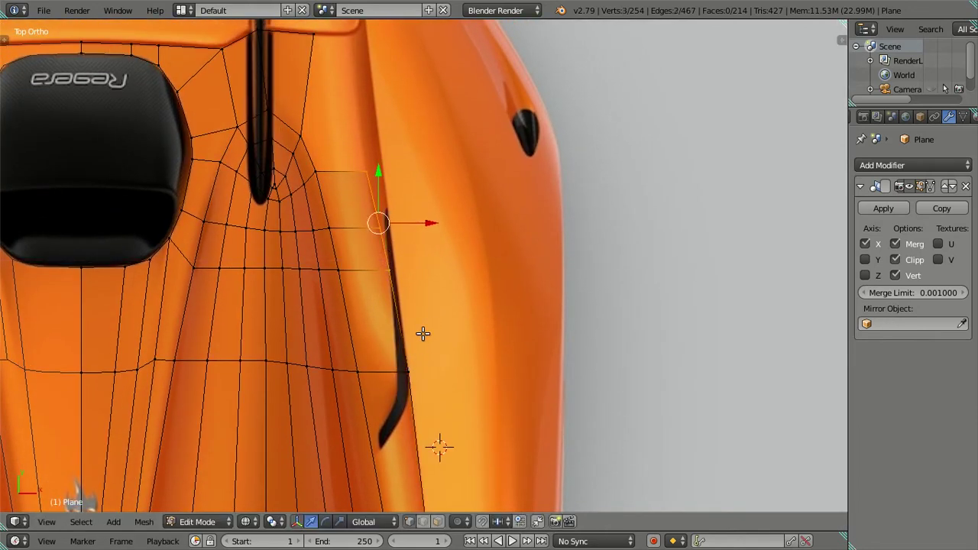
left_click_drag(423, 223, 427, 222)
left_click(429, 222)
right_click(414, 245, "shift")
key("g")
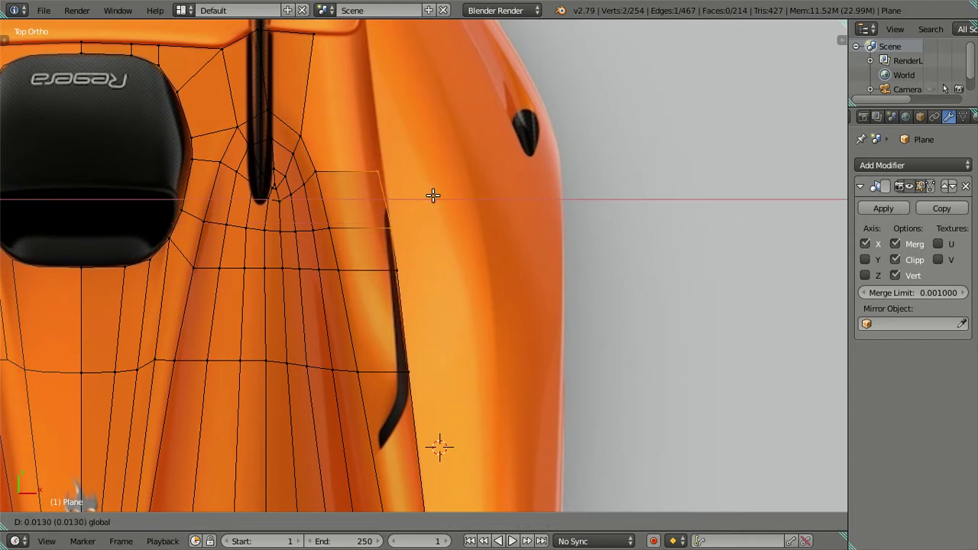
left_click(432, 195)
- Slide the upper vertices sideways onto the intake pod's outer edge
right_click(412, 239, "shift")
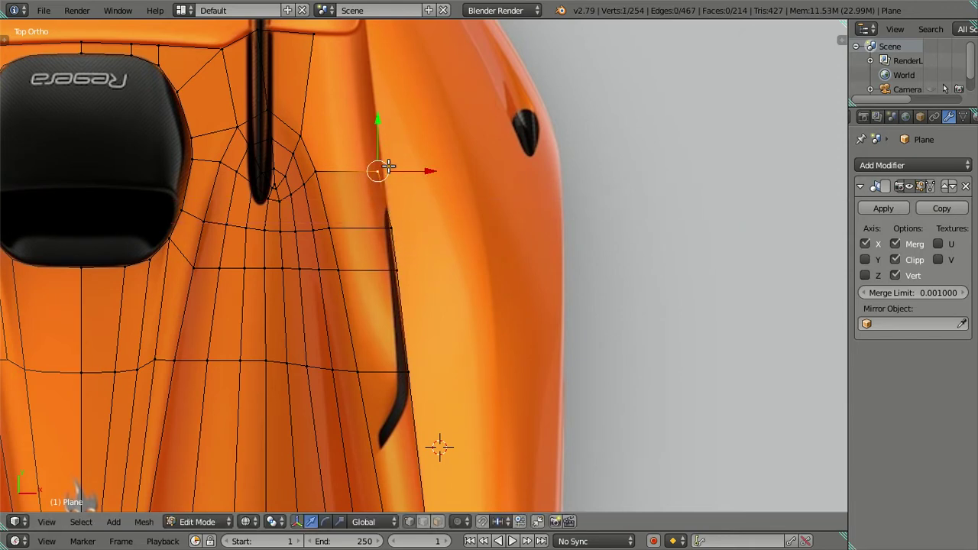
left_click_drag(425, 171, 424, 175)
left_click(425, 175)
right_click(408, 267)
right_click(409, 233, "shift")
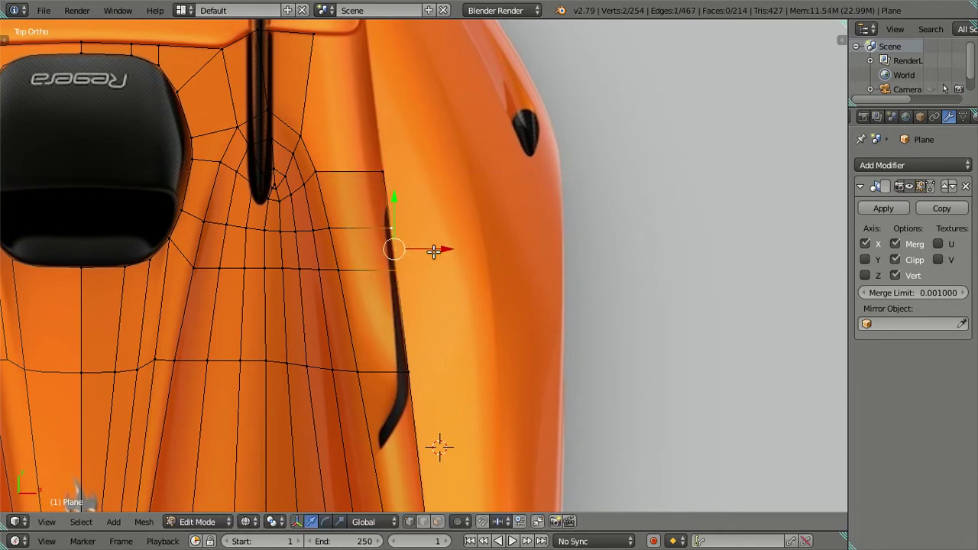
left_click_drag(433, 252, 434, 255)
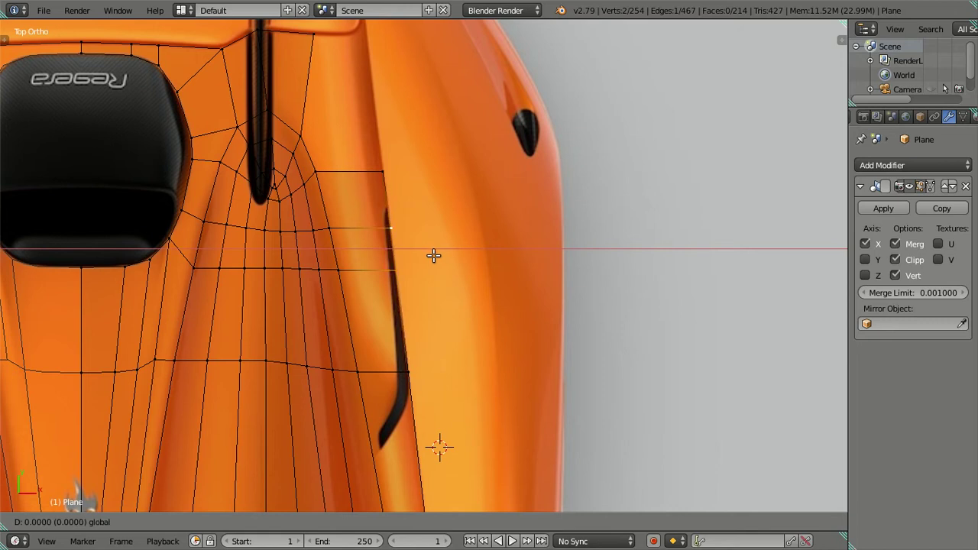
left_click(433, 255)
- Raise a vertex toward the deck edge and fill the gap with a new face
scroll(433, 306, "up", 3, "shift")
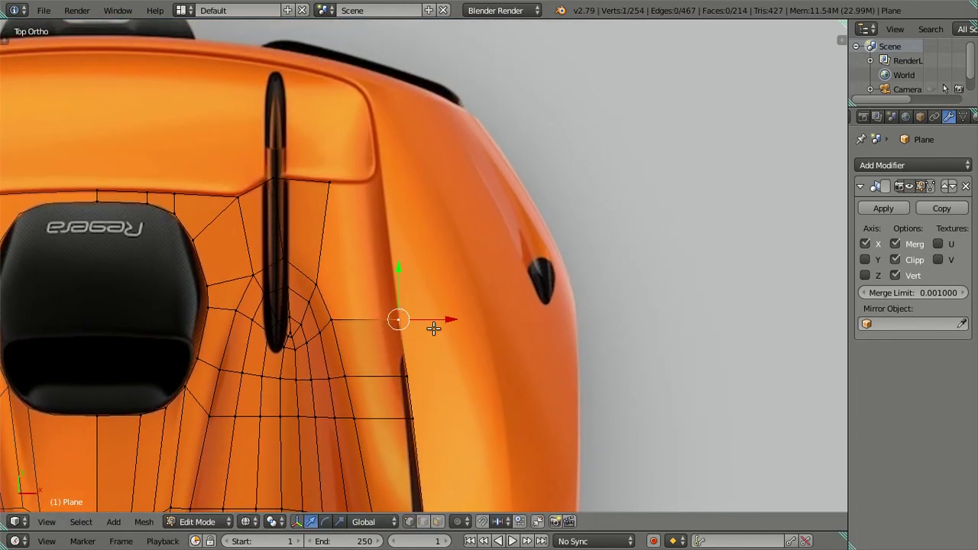
key("g")
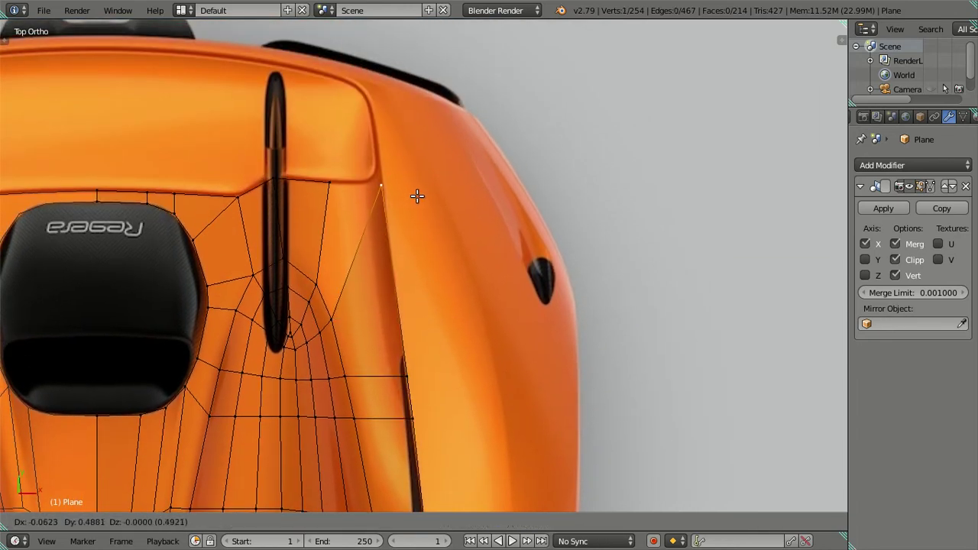
left_click(418, 196)
left_click(334, 179, "ctrl")
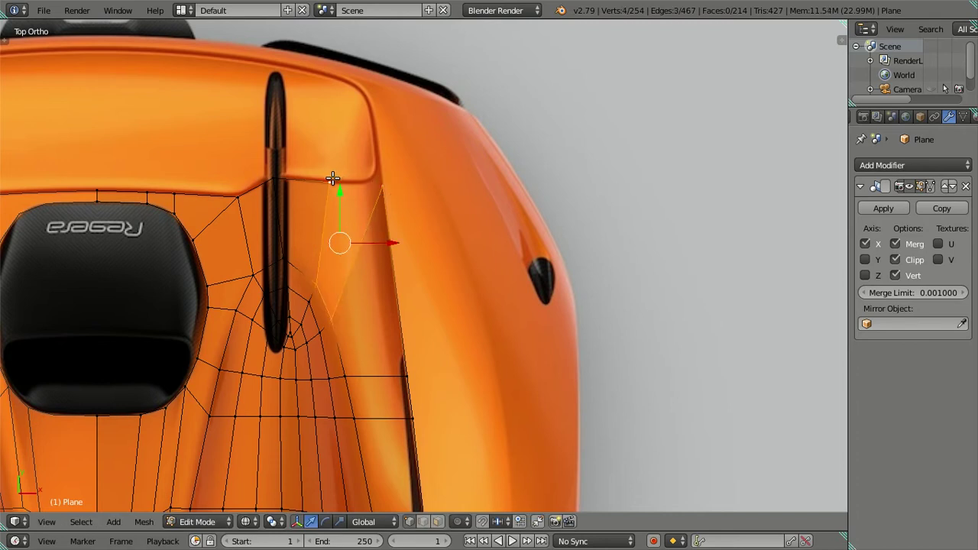
key("a")
- Move another intake-edge vertex upward into place, then select the next vertex down
scroll(396, 319, "down", 4)
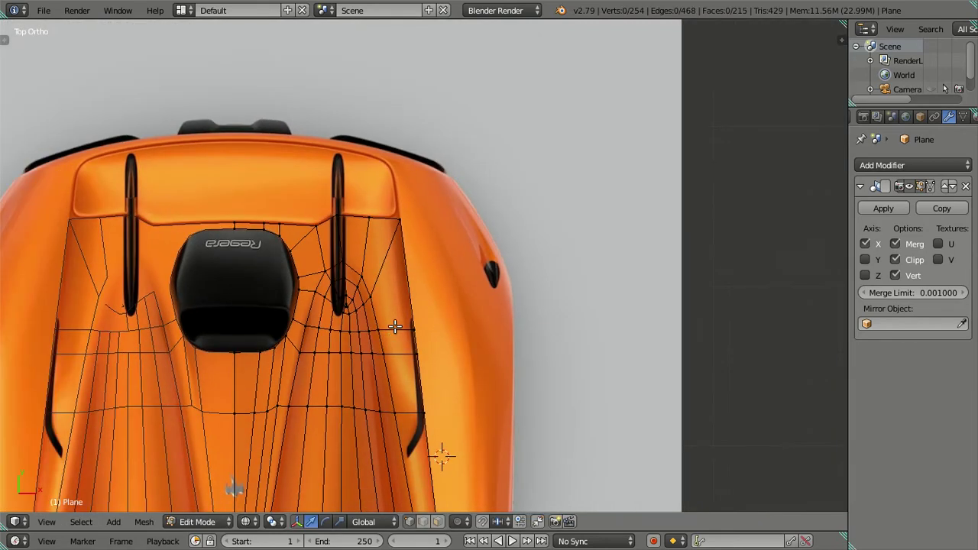
scroll(406, 280, "up", 2)
scroll(406, 281, "up", 2)
scroll(388, 290, "up", 1)
right_click(373, 240)
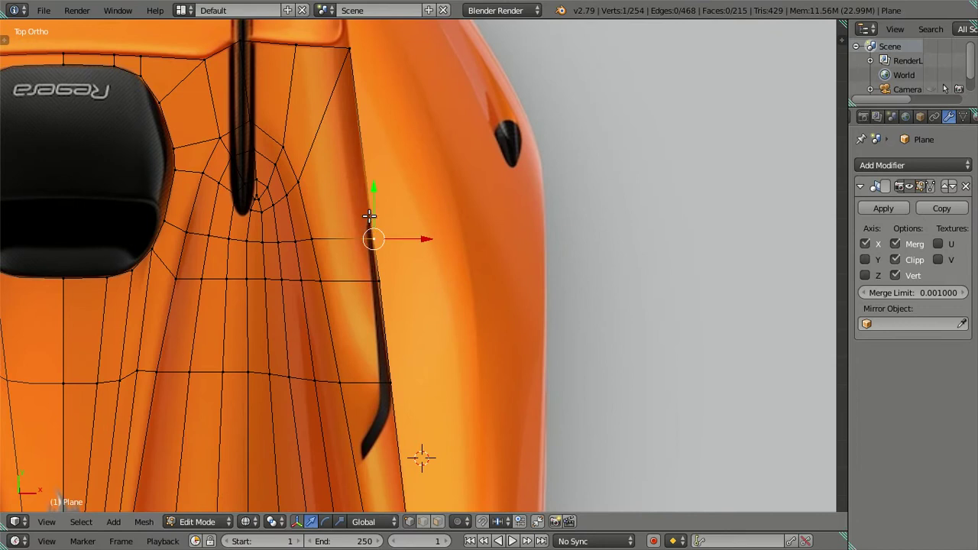
key("g")
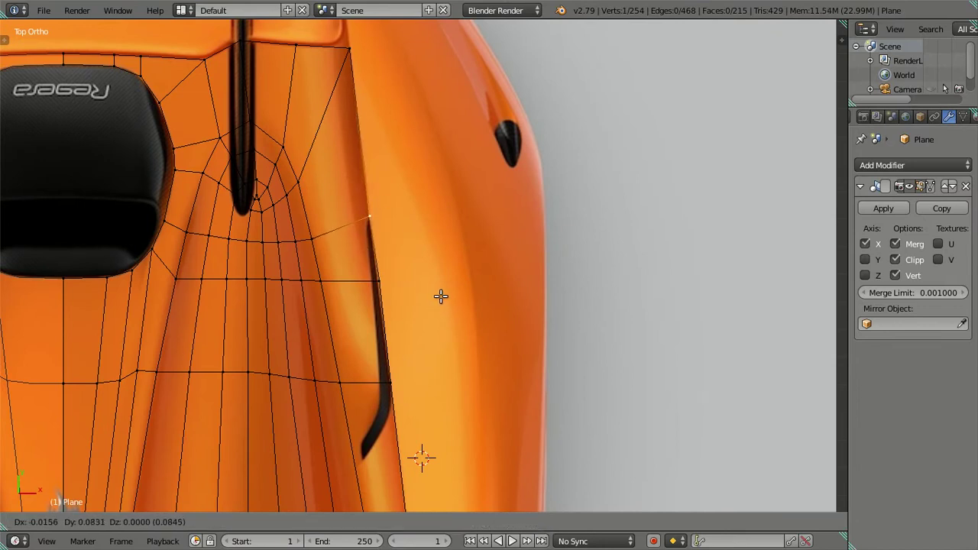
left_click(441, 297)
right_click(378, 279)
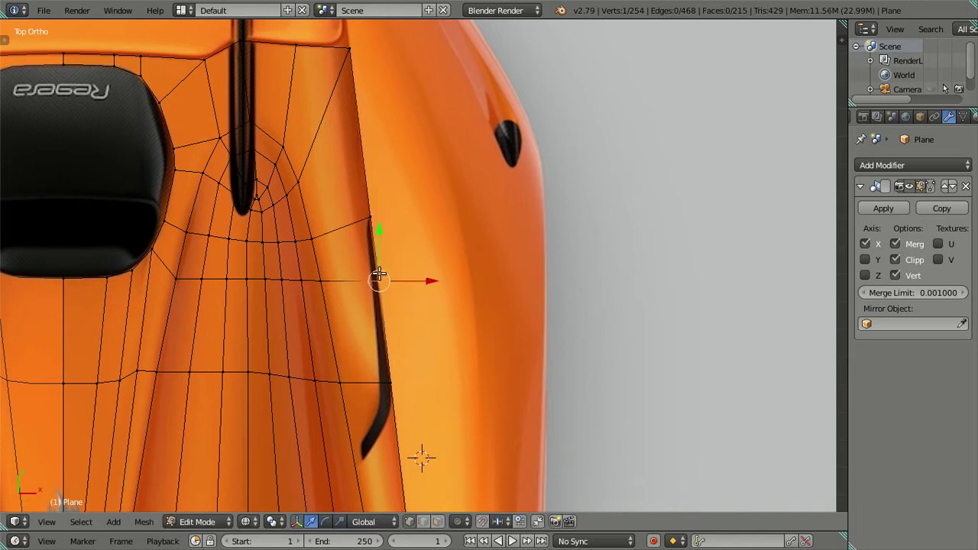
- Cancel the pending X move, deselect everything and frame the rear deck
key("g")
key("x")
right_click(421, 292)
key("a")
scroll(421, 400, "down", 2)
scroll(406, 251, "up", 2)
scroll(406, 252, "up", 1)
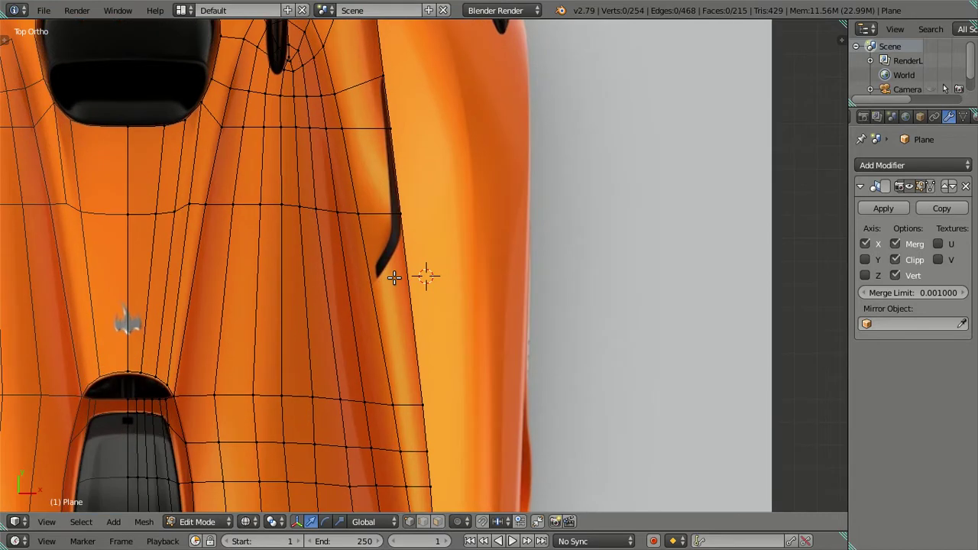
scroll(378, 280, "up", 1)
middle_click_drag(378, 280, 415, 282, "shift")
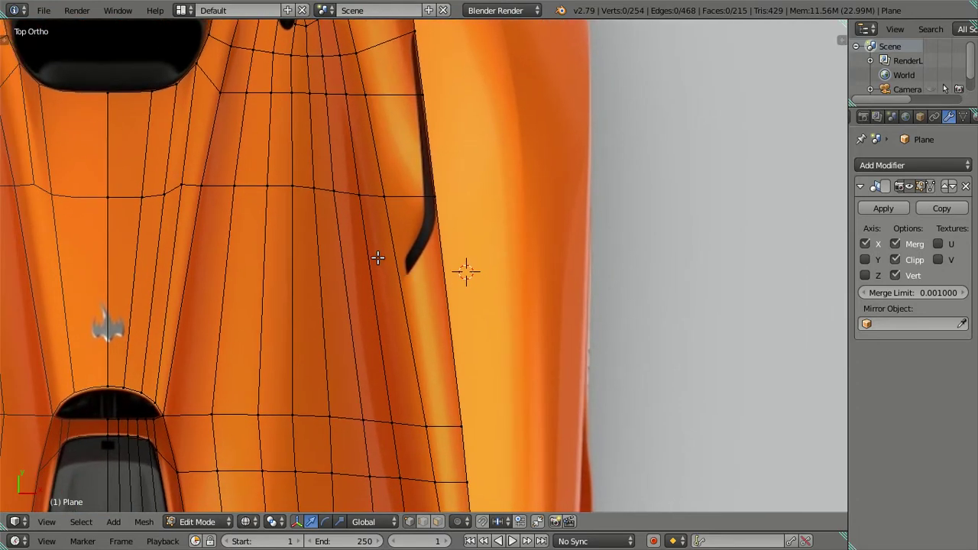
- Add two Ctrl+R loop cuts across the rear deck below the intake, then inspect from an angle
key("ctrl+r")
left_click(376, 257)
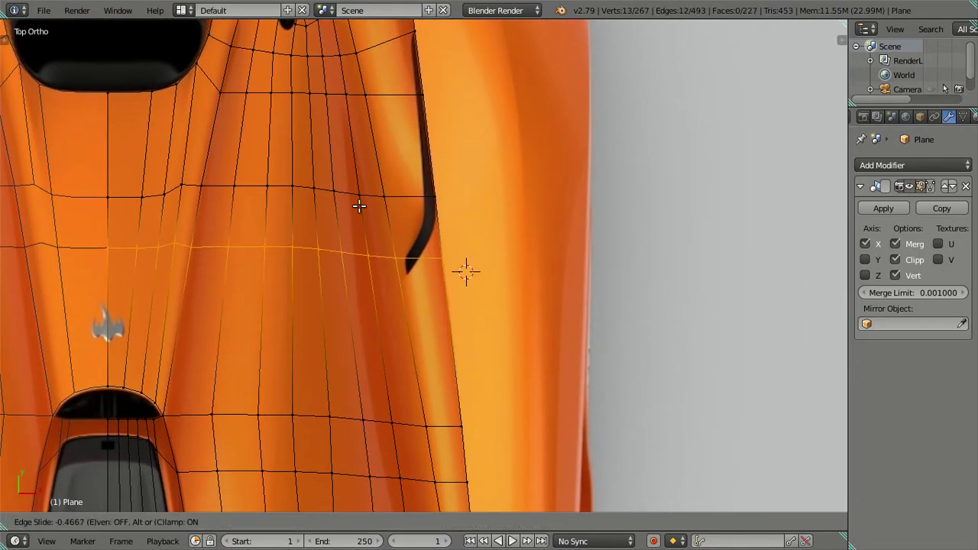
left_click(359, 206)
key("ctrl+r")
left_click(417, 290)
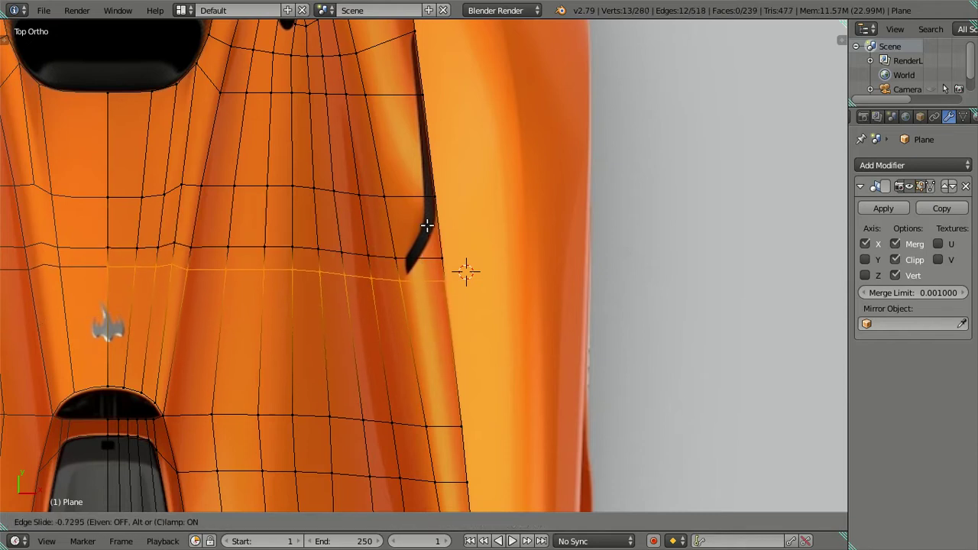
left_click(427, 224)
key("a")
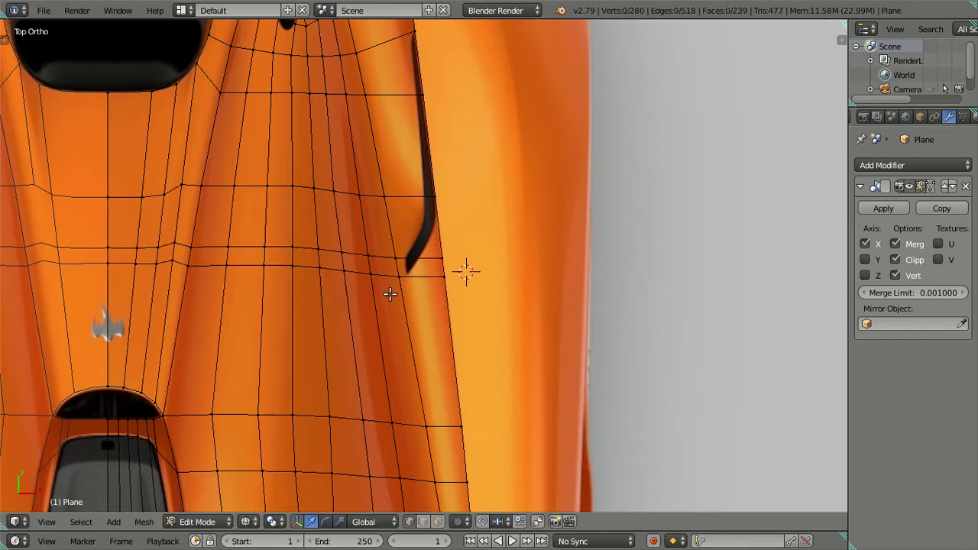
scroll(374, 306, "down", 3)
mouse_move(354, 273)
middle_mouse_down()
mouse_move(408, 306)
mouse_move(269, 186)
mouse_move(245, 214)
mouse_move(398, 304)
mouse_move(437, 262)
mouse_move(476, 242)
mouse_move(498, 247)
mouse_move(491, 316)
mouse_move(478, 334)
middle_mouse_up()
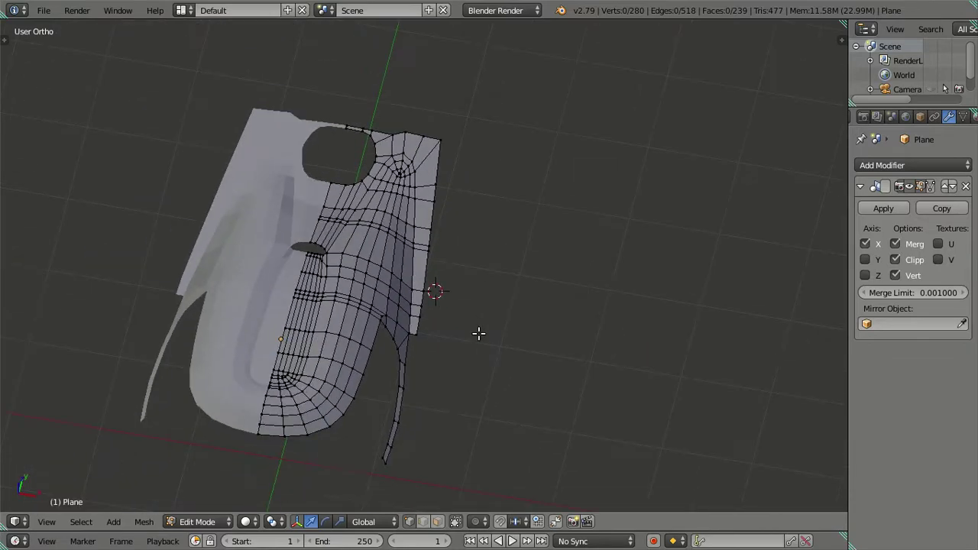
- Extrude the side-edge vertices beside the rear window and move them outward along X
key("KP_7")
middle_click_drag(458, 393, 435, 247, "shift")
scroll(435, 247, "up", 3)
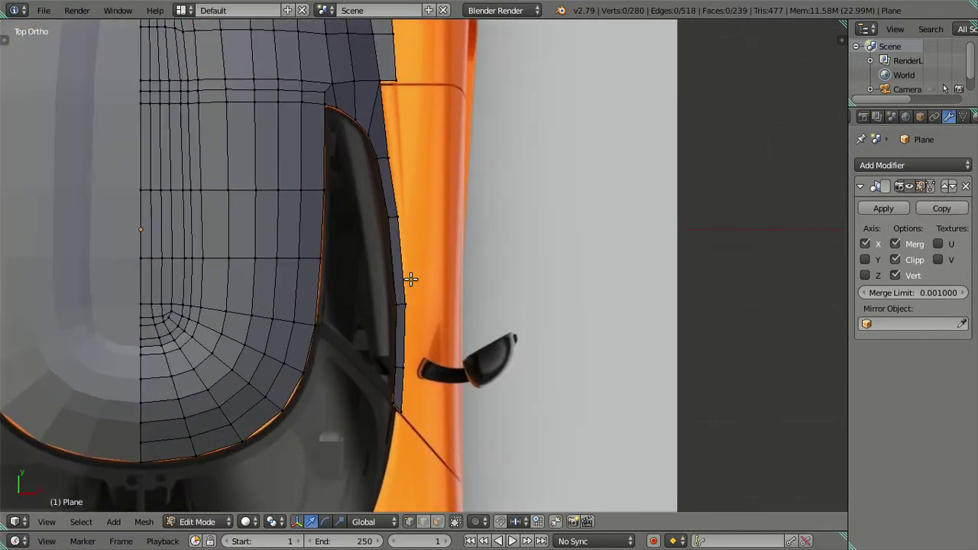
middle_click_drag(419, 286, 412, 311, "shift")
right_click(414, 405)
right_click(400, 165, "ctrl")
key("e")
right_click(439, 210)
key("z")
scroll(444, 299, "up", 1)
key("g")
key("x")
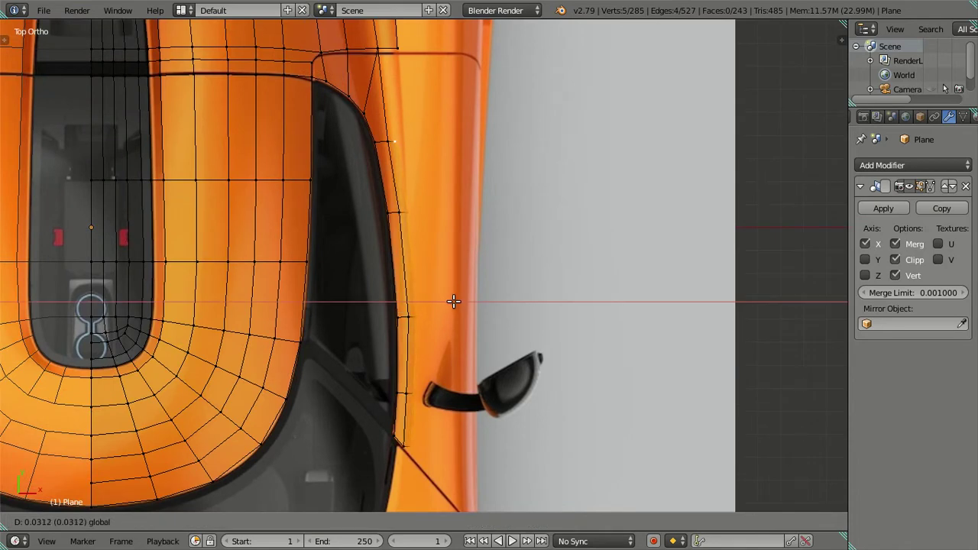
left_click(454, 302)
- Adjust the new strip's top vertex along X and its lower vertex along Y
right_click(395, 142)
key("g")
key("x")
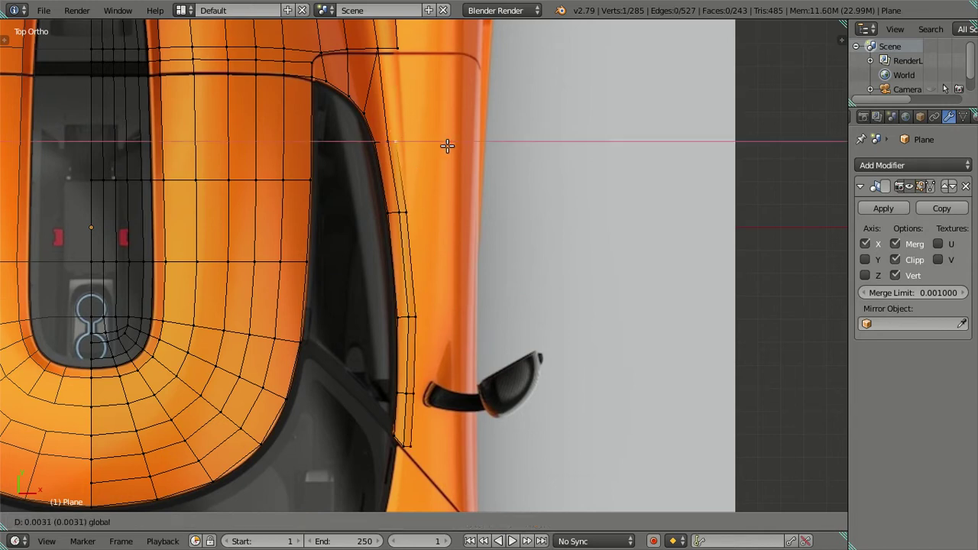
left_click(454, 144)
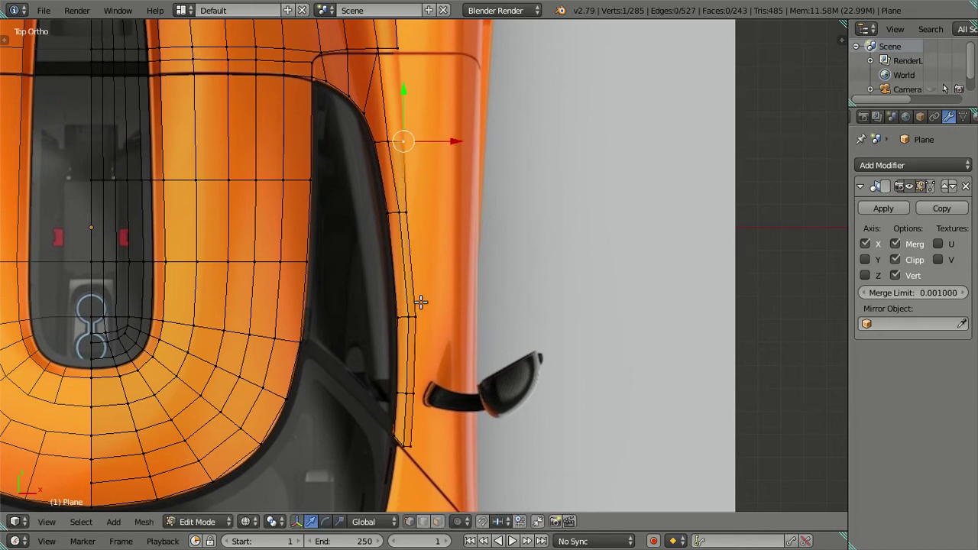
right_click(416, 416)
key("g")
key("y")
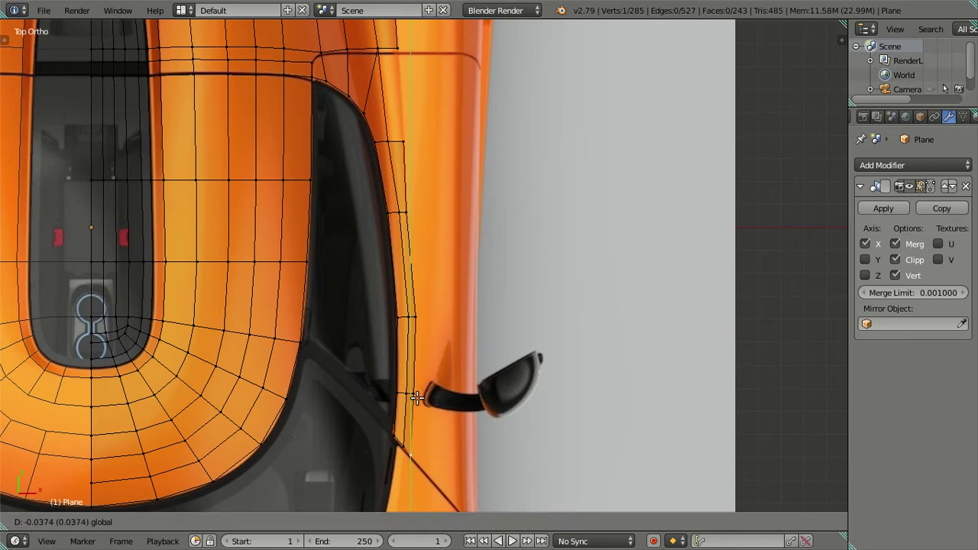
left_click(417, 397)
- Extrude one more vertex sideways along X from the outer side edge
middle_click_drag(411, 313, 411, 330, "shift")
right_click(422, 327)
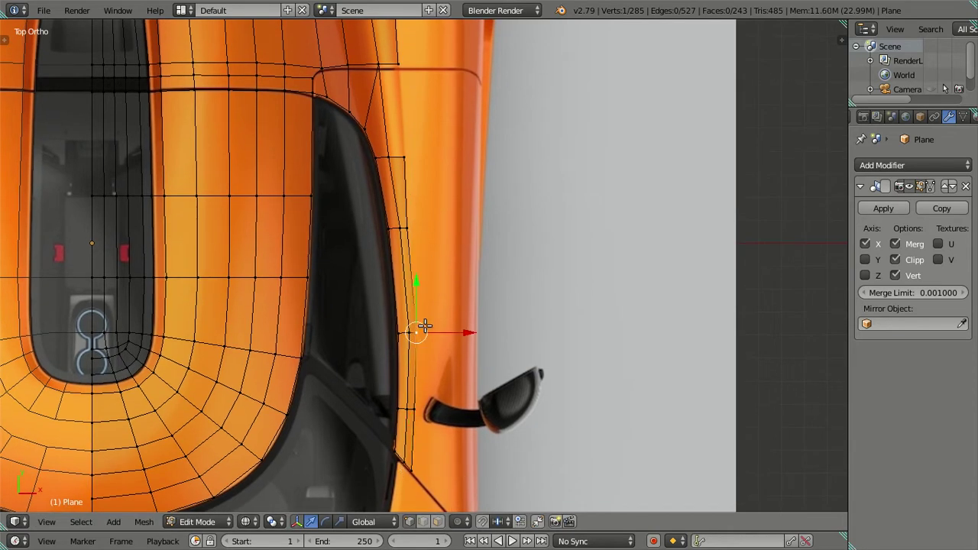
scroll(423, 332, "up", 2)
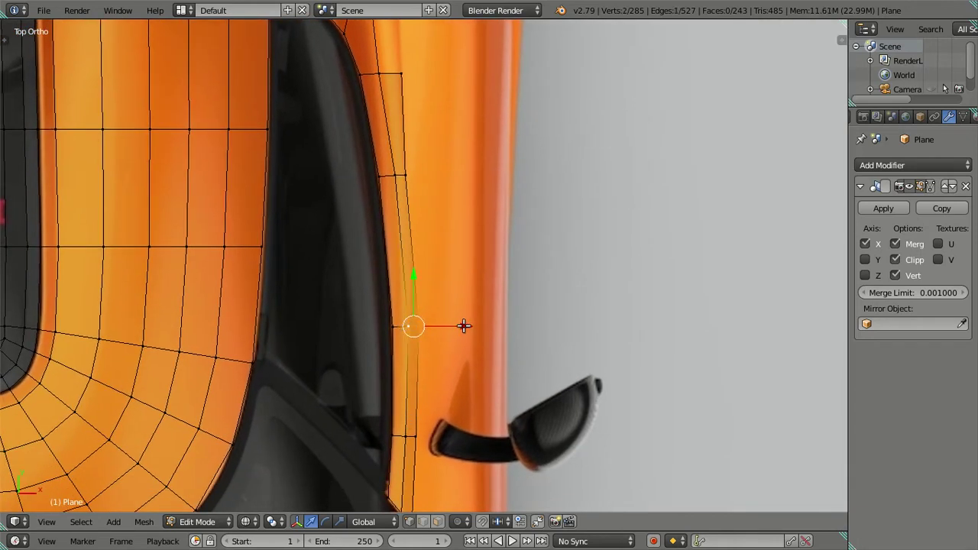
key("e")
key("x")
left_click(462, 321)
- Select the vertex path up the new strip and fill it with a face
key("a")
middle_click_drag(397, 148, 397, 296, "shift")
left_click(402, 242)
left_click(402, 111, "ctrl")
key("f")
key("a")
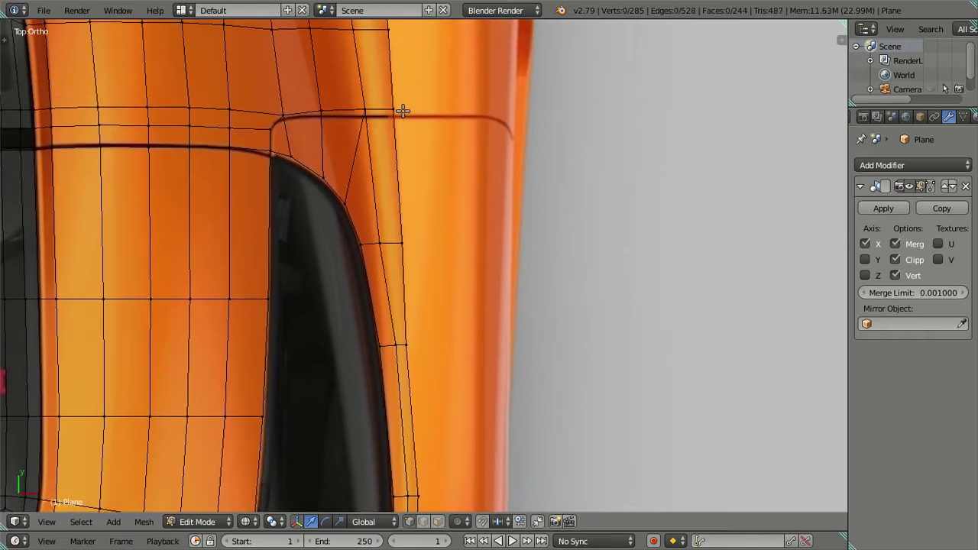
- Inspect the extended shell against the reference from top and side views
scroll(375, 163, "down", 2)
scroll(436, 275, "down", 2)
mouse_move(436, 275)
middle_mouse_down("shift")
mouse_move(440, 308)
mouse_move(419, 166)
mouse_move(307, 154)
mouse_move(469, 230)
middle_mouse_up("shift")
scroll(468, 223, "down", 2)
key("KP_7")
key("z")
middle_click_drag(390, 88, 384, 289, "shift")
scroll(385, 265, "up", 2)
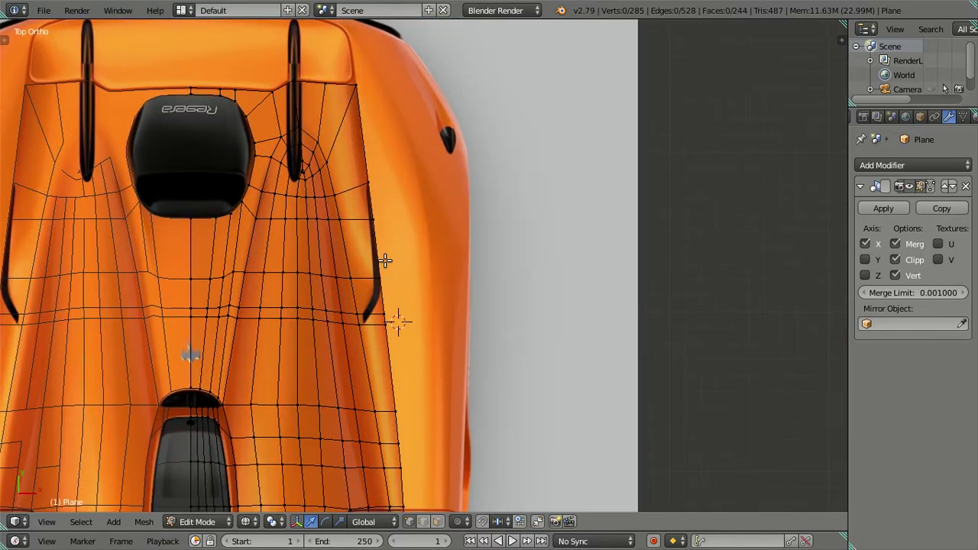
mouse_move(397, 336)
middle_mouse_down()
mouse_move(402, 356)
mouse_move(386, 283)
middle_mouse_up()
key("KP_7")
scroll(401, 344, "down", 5)
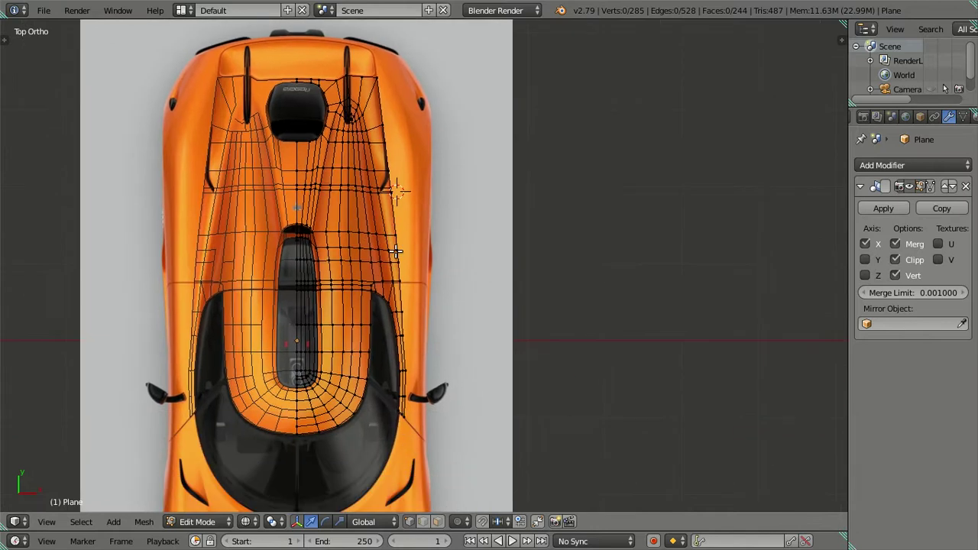
scroll(387, 277, "up", 5)
mouse_move(365, 233)
middle_mouse_down("shift")
mouse_move(375, 168)
mouse_move(399, 347)
middle_mouse_up("shift")
scroll(376, 169, "up", 3)
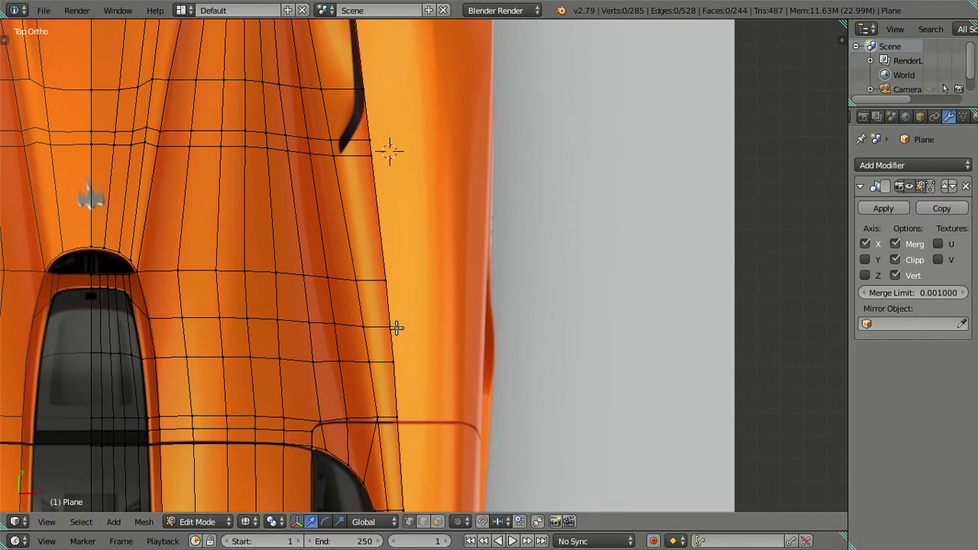
scroll(396, 325, "down", 1)
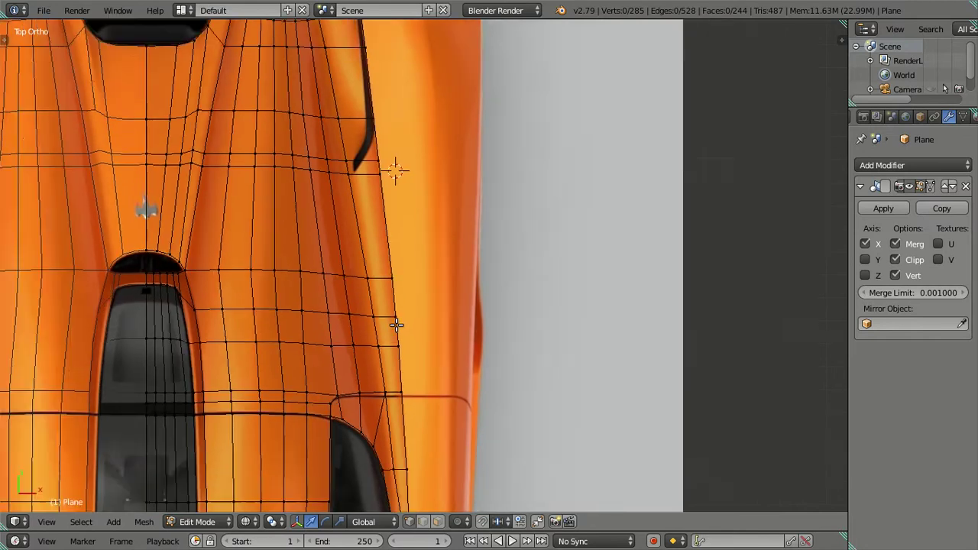
mouse_move(387, 313)
middle_mouse_down()
mouse_move(360, 183)
mouse_move(402, 296)
mouse_move(411, 286)
middle_mouse_up()
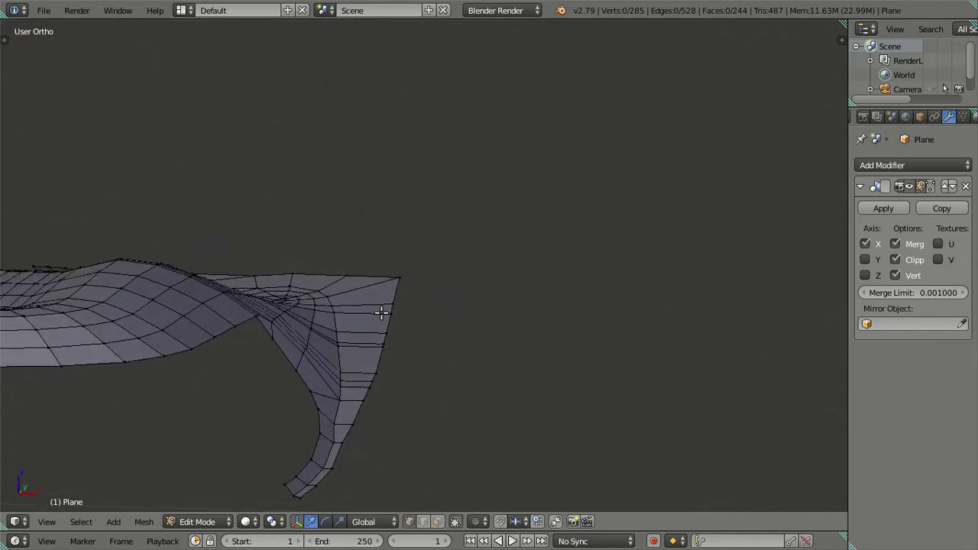
- Cut a trial edge loop across the pod's side edge, then undo it
key("ctrl+r")
key("Escape")
scroll(360, 321, "up", 3)
middle_click_drag(359, 321, 344, 342)
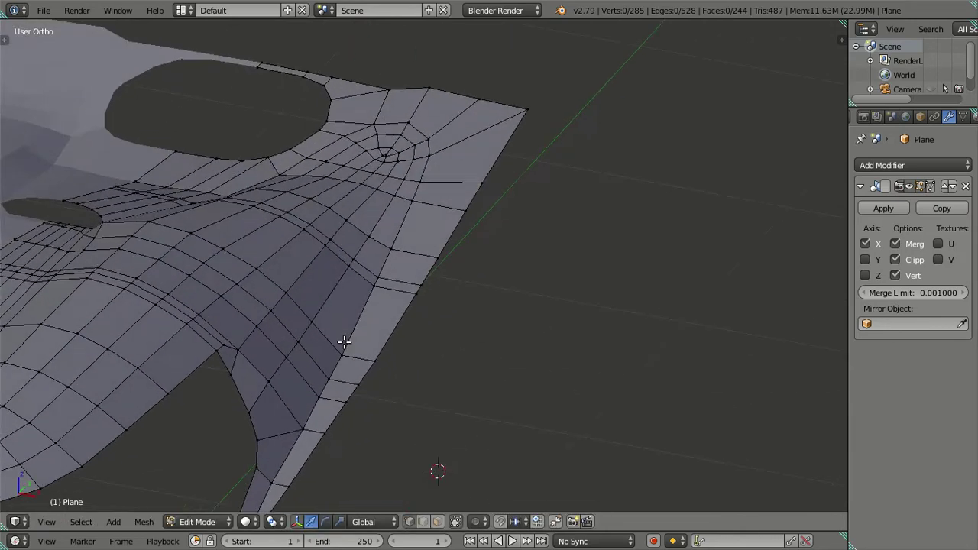
key("ctrl+r")
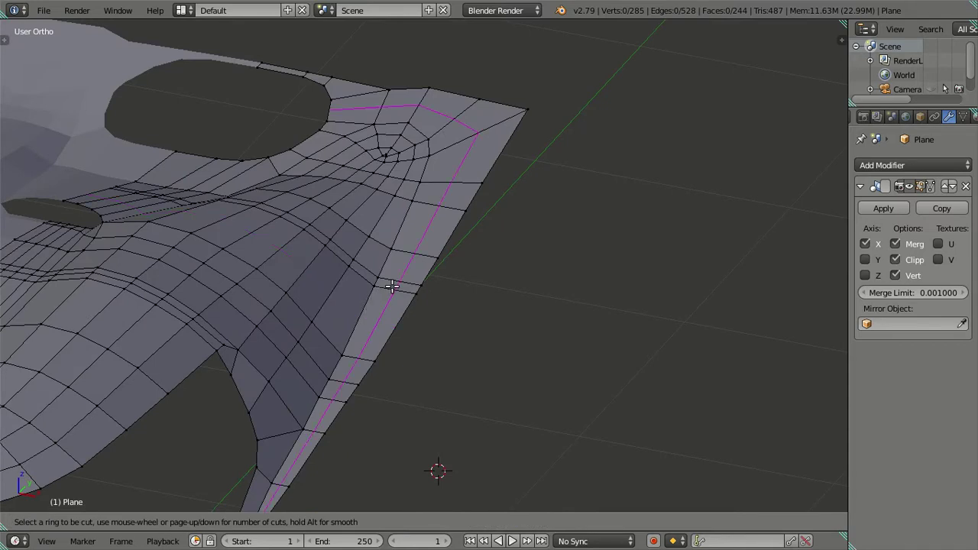
scroll(391, 286, "up", 1)
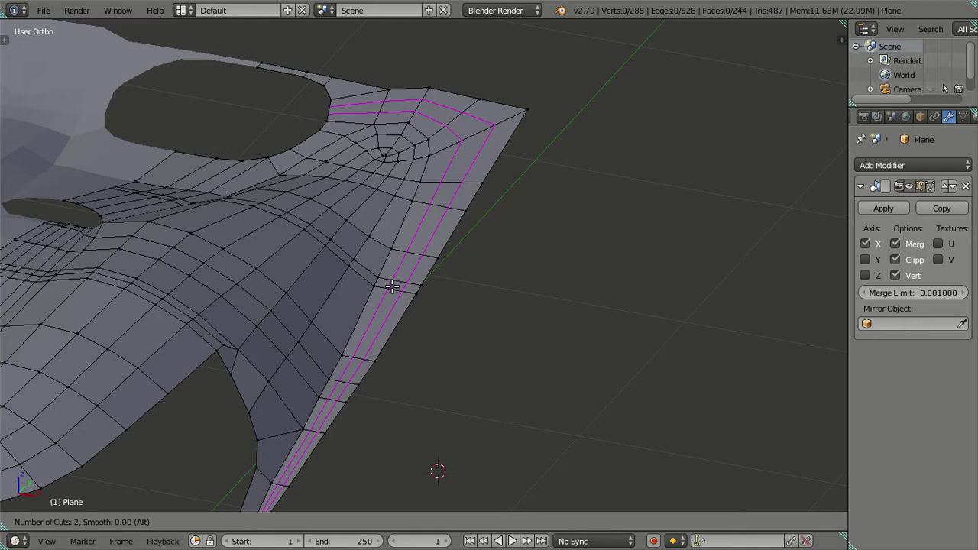
scroll(391, 285, "down", 1)
left_click(391, 285)
left_click(392, 285)
mouse_move(399, 295)
middle_mouse_down()
mouse_move(421, 304)
mouse_move(412, 356)
middle_mouse_up()
scroll(421, 303, "down", 2)
scroll(421, 303, "up", 2)
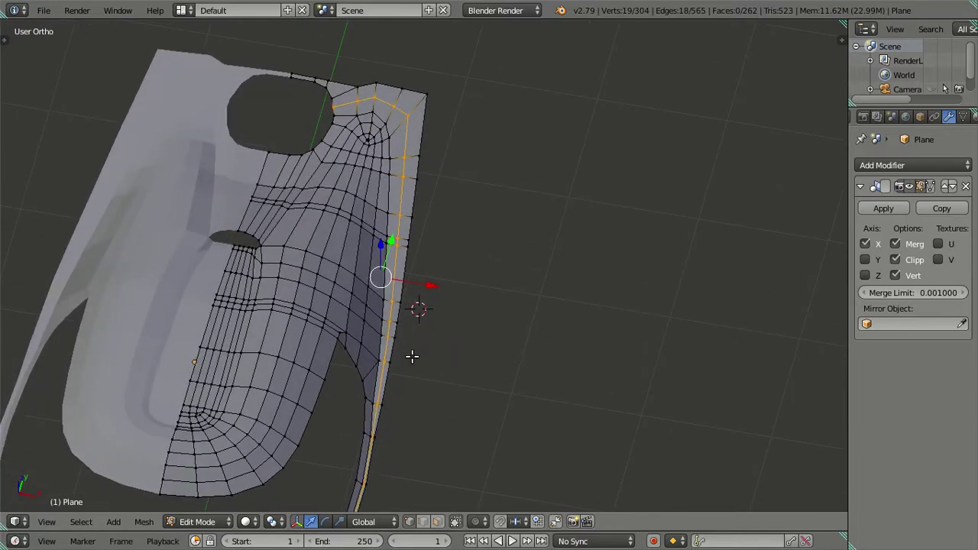
key("ctrl+z")
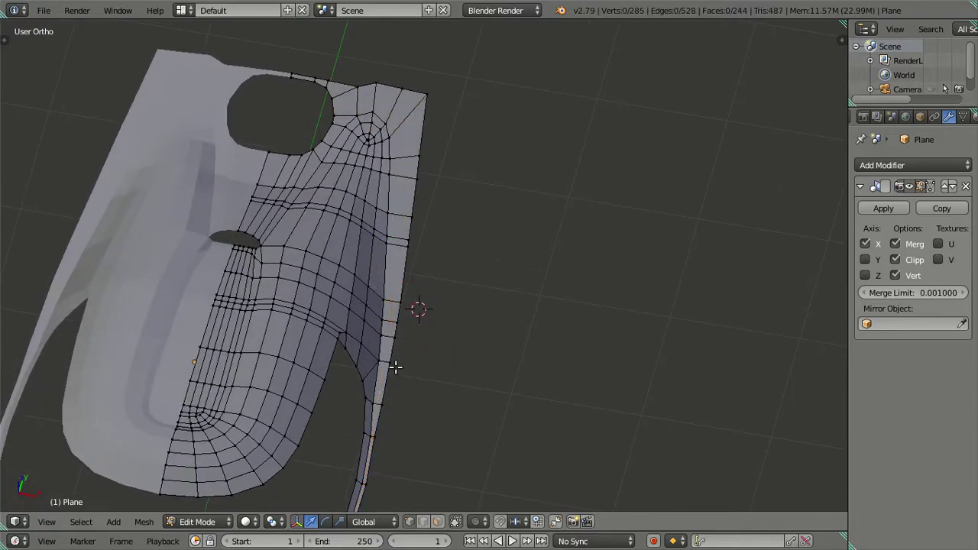
- Return to top view over the car reference and frame the door area
key("KP_7")
mouse_move(396, 371)
middle_mouse_down("shift")
mouse_move(398, 240)
mouse_move(417, 260)
mouse_move(411, 199)
middle_mouse_up("shift")
scroll(417, 260, "up", 2)
- Nudge the side-edge vertices beside the door slightly outward along X
right_click(405, 203)
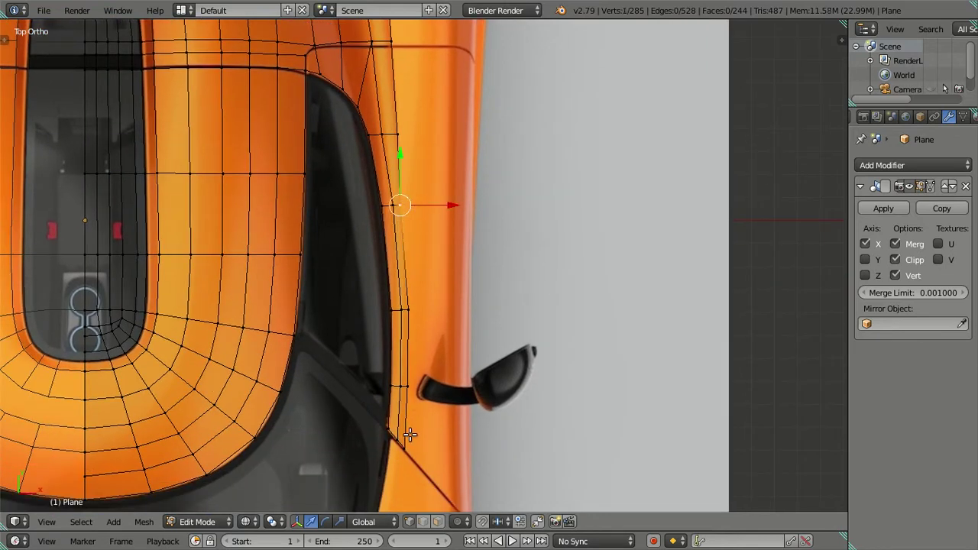
right_click(409, 439)
right_click(417, 222)
right_click(415, 444, "ctrl")
key("g")
key("x")
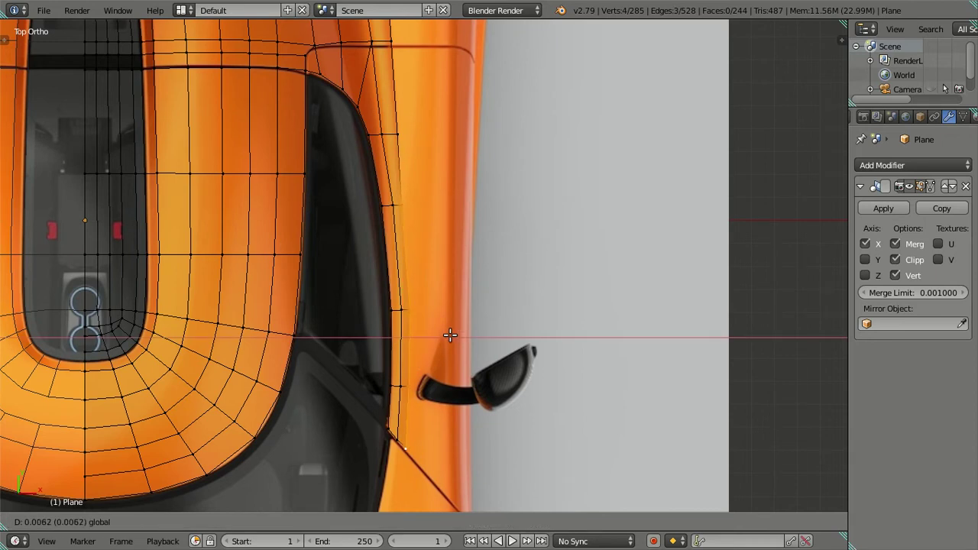
left_click(450, 335)
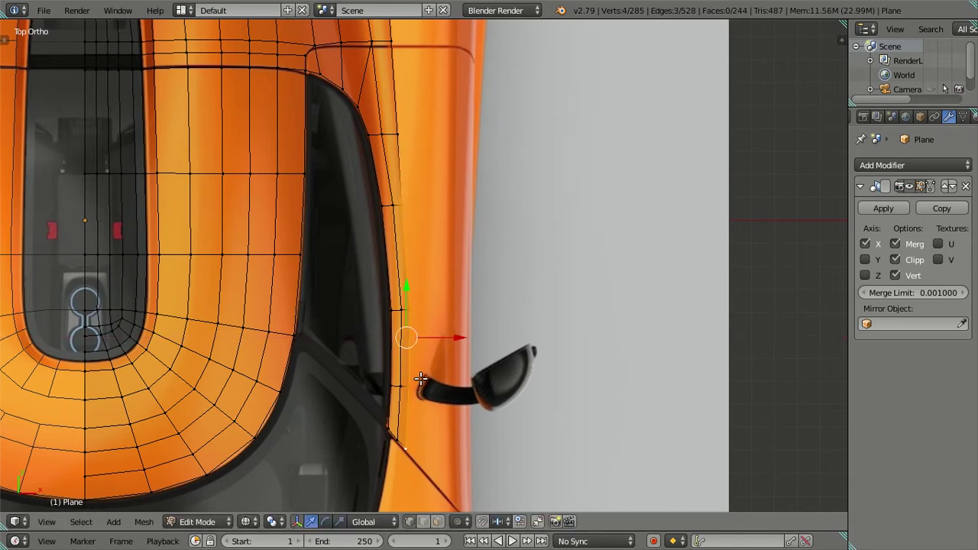
- Add a lengthwise loop cut along the side strip beside the cockpit
right_click(403, 438)
key("a")
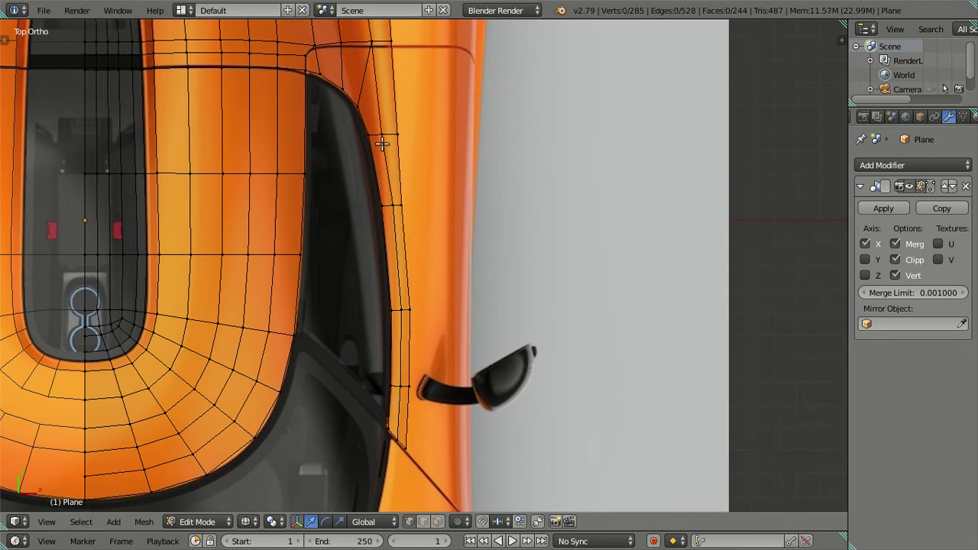
middle_click_drag(382, 144, 384, 401, "shift")
key("ctrl+r")
left_click(371, 169)
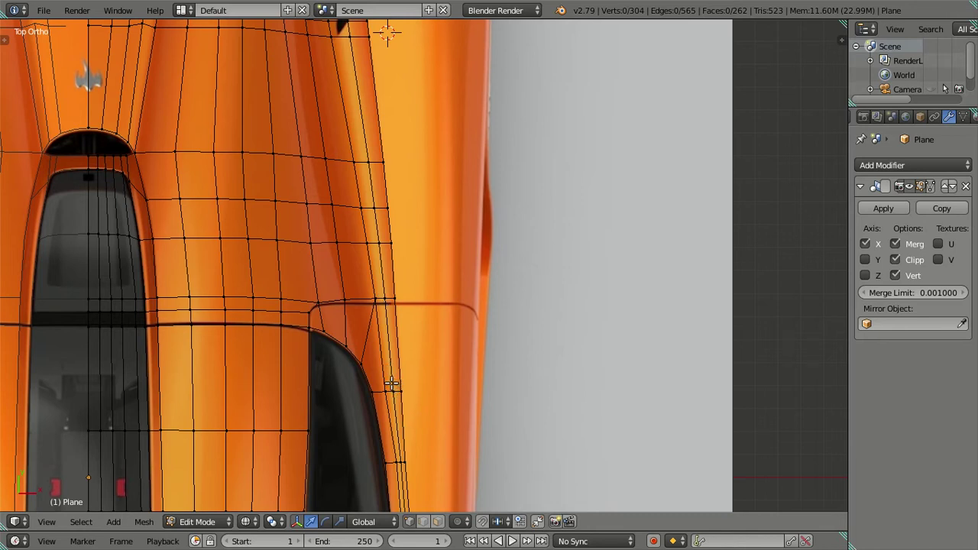
- Select the vertex path along the rear pod's outer edge, then switch to the rear orthographic view
right_click(386, 300)
scroll(415, 277, "down", 3)
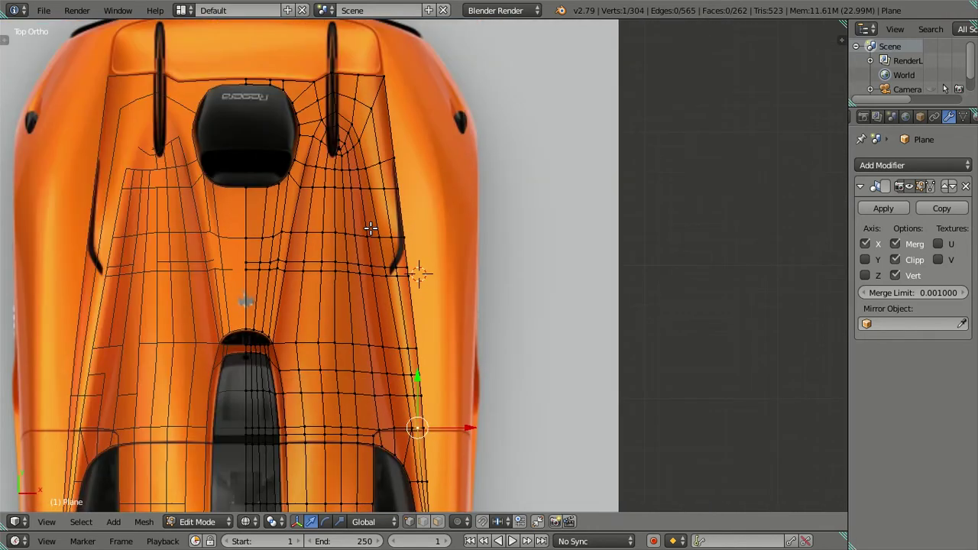
middle_click_drag(370, 229, 375, 323, "shift")
scroll(375, 312, "up", 1)
scroll(366, 248, "up", 1)
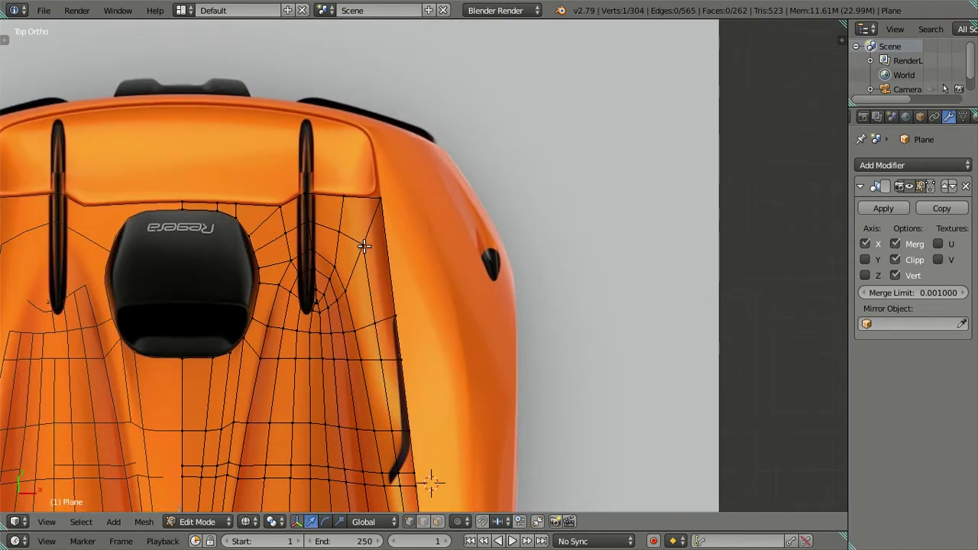
right_click(362, 243, "ctrl")
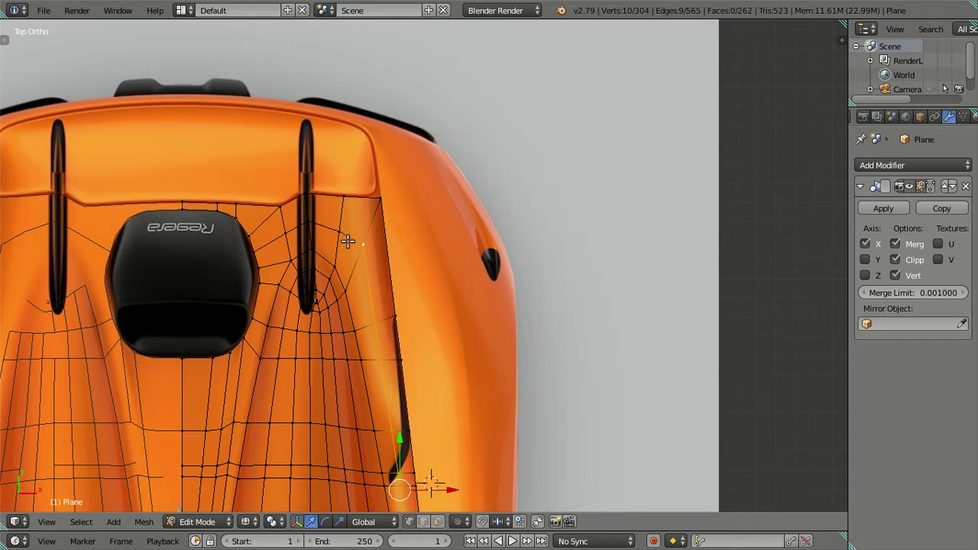
right_click(334, 231, "ctrl")
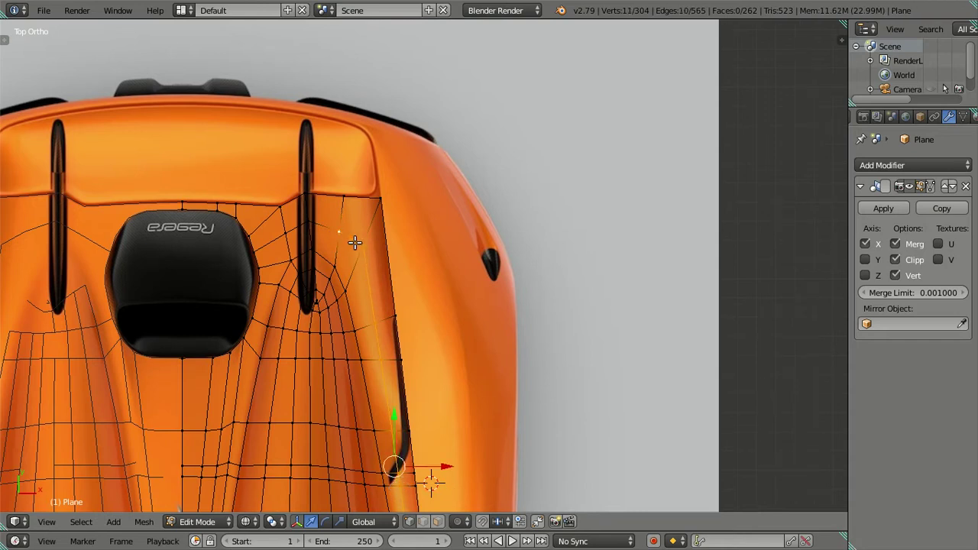
right_click(334, 230, "shift")
middle_click_drag(360, 235, 366, 235)
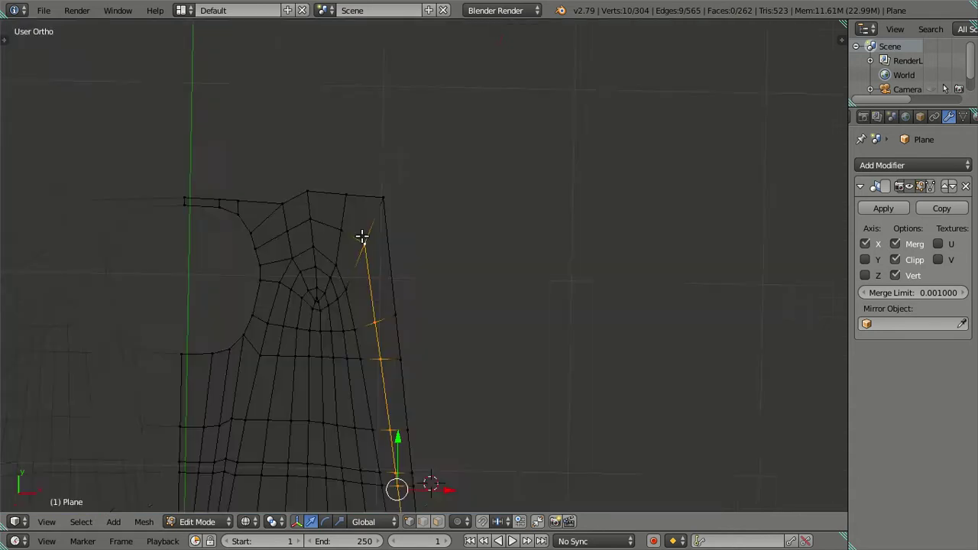
key("ctrl+KP_1")
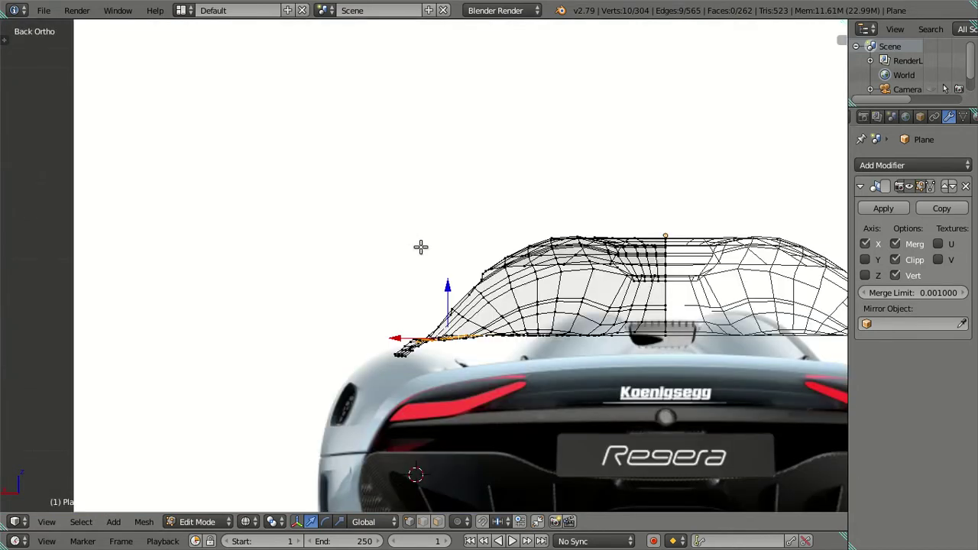
- Inspect the selected pod-side loop from top, side and angled views
scroll(423, 270, "down", 5)
scroll(424, 269, "up", 4)
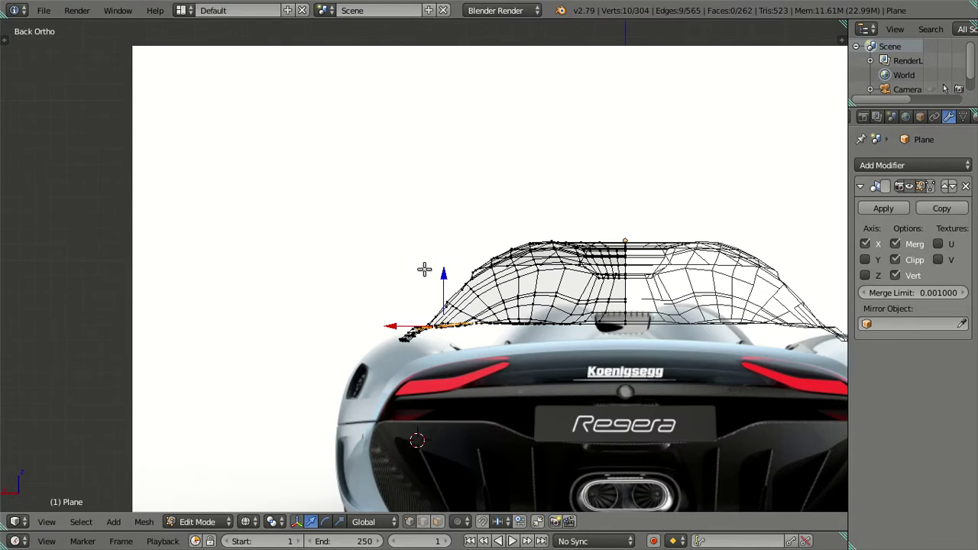
middle_click_drag(424, 269, 426, 268)
key("KP_7")
mouse_move(413, 357)
middle_mouse_down("shift")
mouse_move(421, 224)
mouse_move(428, 288)
mouse_move(414, 187)
mouse_move(428, 297)
mouse_move(421, 290)
mouse_move(408, 329)
mouse_move(423, 219)
middle_mouse_up("shift")
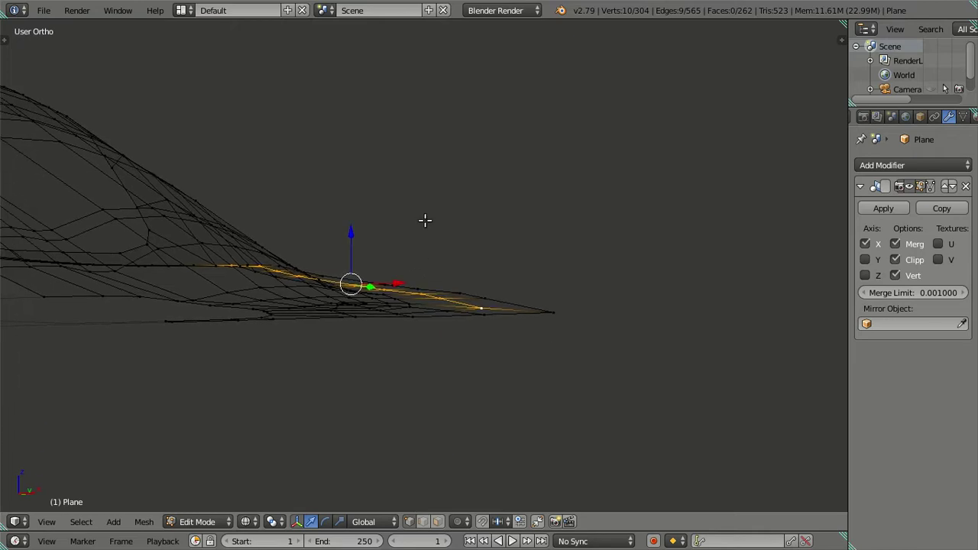
key("KP_3")
middle_click_drag(308, 236, 446, 253)
mouse_move(380, 282)
middle_mouse_down()
mouse_move(393, 273)
mouse_move(347, 275)
middle_mouse_up()
- Lower the selected pod-side loop along Z, for a total shift of -0.0125
key("g")
key("z")
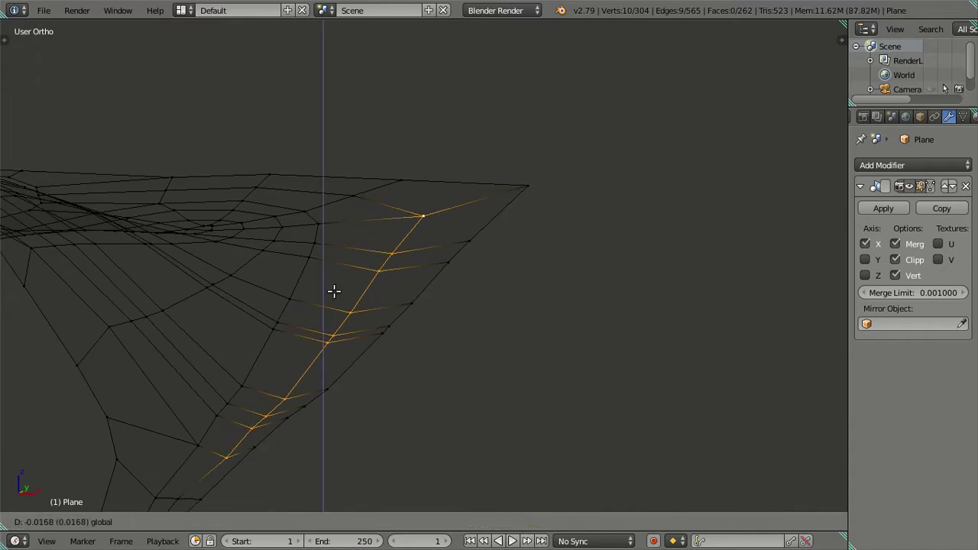
left_click(334, 291)
key("z")
mouse_move(343, 313)
middle_mouse_down()
mouse_move(393, 280)
mouse_move(400, 308)
mouse_move(369, 308)
mouse_move(409, 311)
middle_mouse_up()
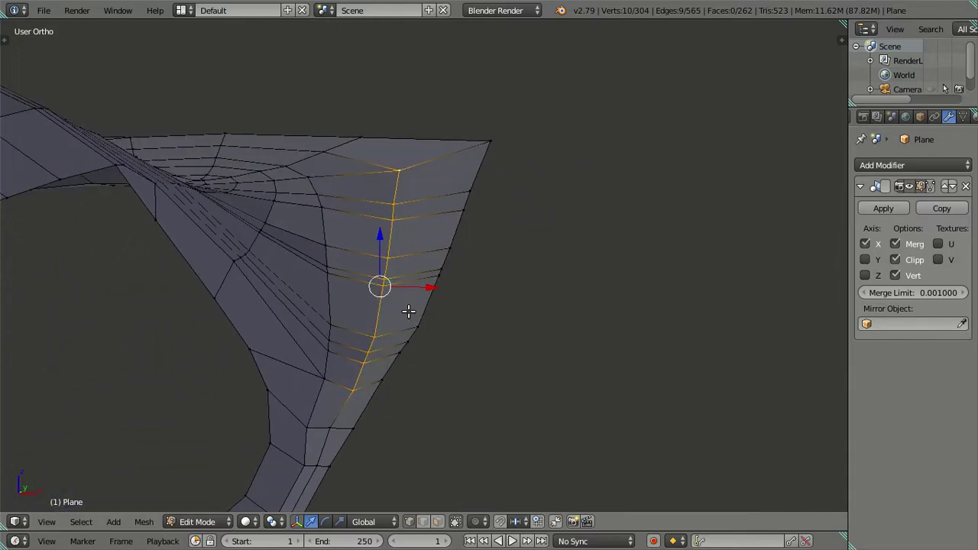
middle_click_drag(409, 311, 405, 307)
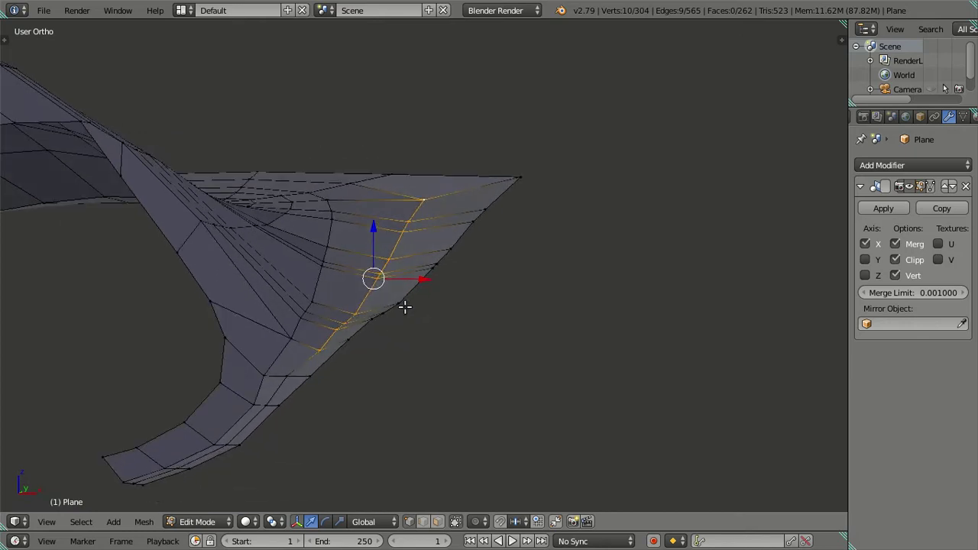
middle_click_drag(405, 307, 412, 306)
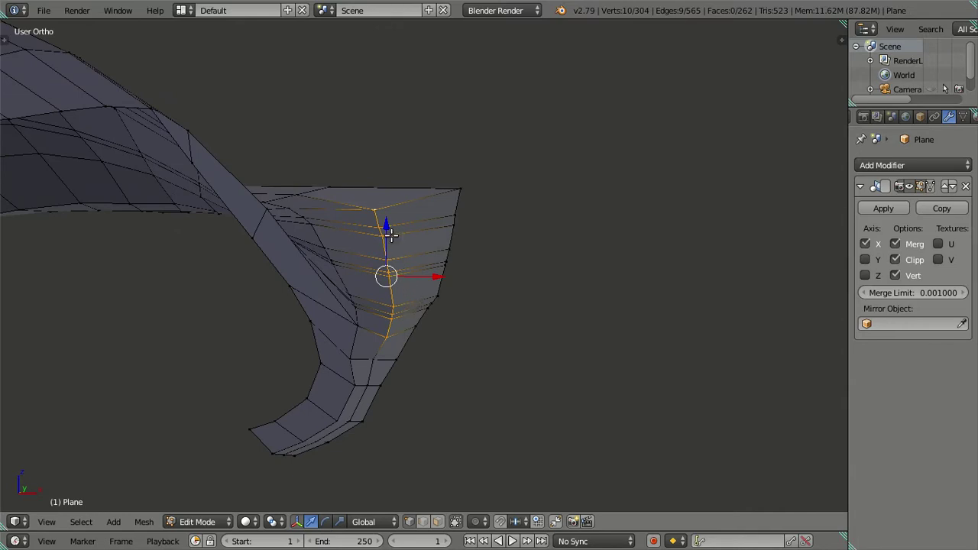
left_click_drag(385, 226, 395, 234)
key("KP_Decimal")
middle_click_drag(434, 306, 383, 300)
- Clear the selection, cancel a trial two-cut loop, and change the mesh selection mode
key("a")
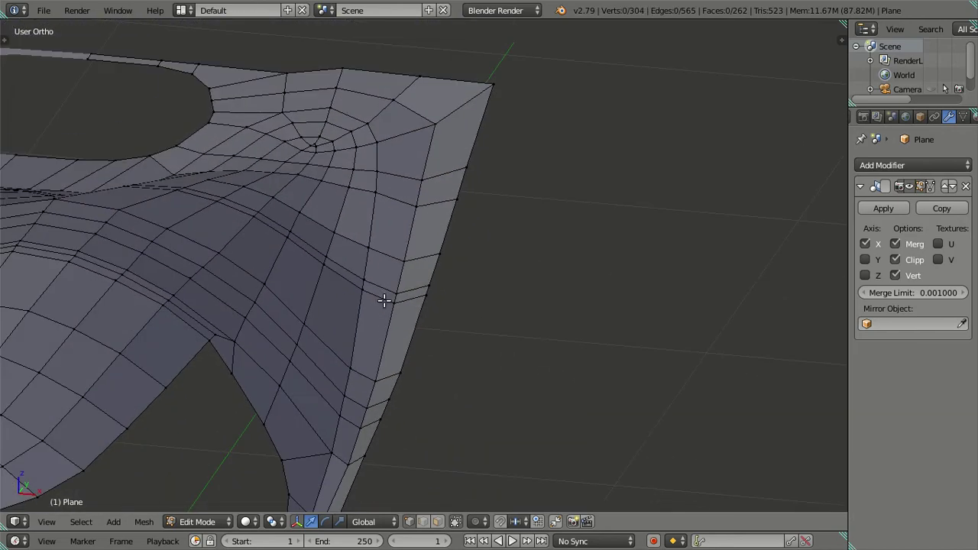
key("ctrl+r")
scroll(381, 295, "up", 1)
key("Escape")
key("ctrl+Tab")
left_click(381, 313)
scroll(377, 280, "up", 3)
scroll(347, 246, "up", 2)
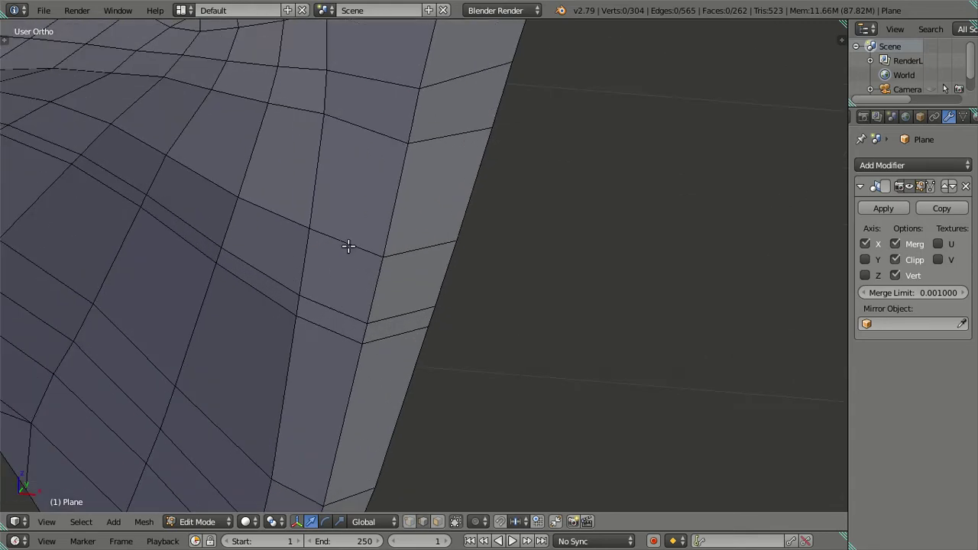
- Cut a new edge loop along the side strip and slide it toward the outer edge
key("ctrl+r")
scroll(341, 239, "up", 1)
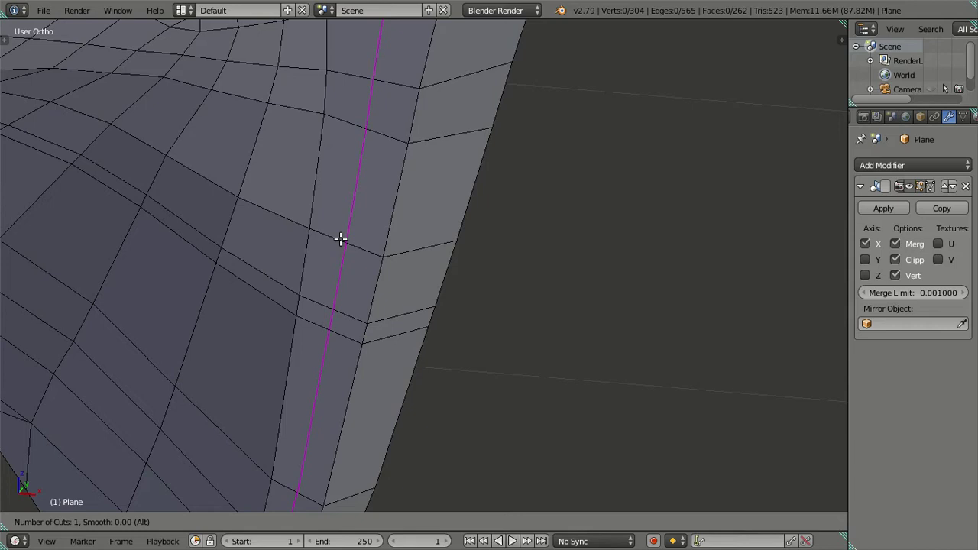
left_click(341, 239)
key("g")
key("g")
left_click(403, 252)
mouse_move(410, 282)
middle_mouse_down()
mouse_move(426, 263)
mouse_move(393, 250)
mouse_move(412, 256)
mouse_move(408, 266)
mouse_move(403, 259)
middle_mouse_up()
key("a")
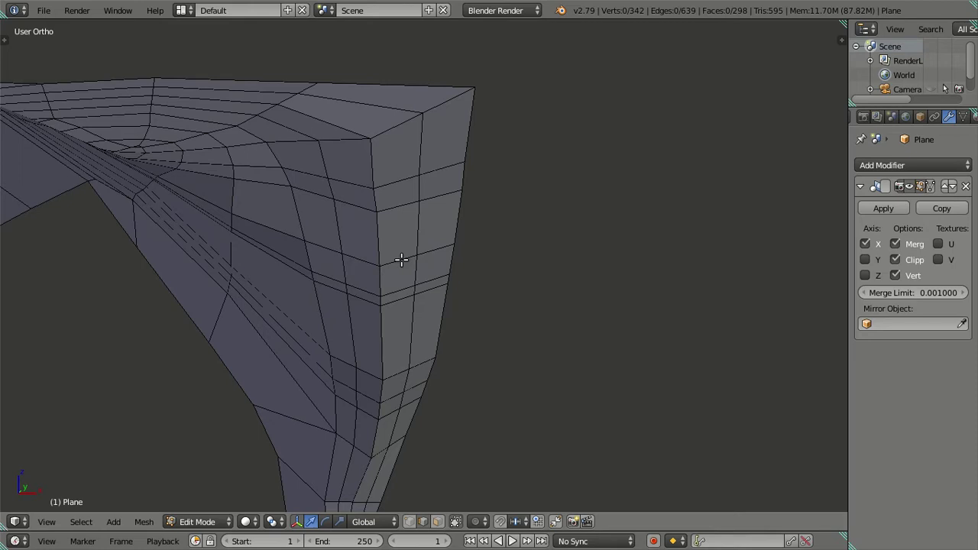
middle_click_drag(401, 260, 415, 267)
- Select the new side-strip edge loop and dissolve its edges
scroll(415, 270, "up", 2)
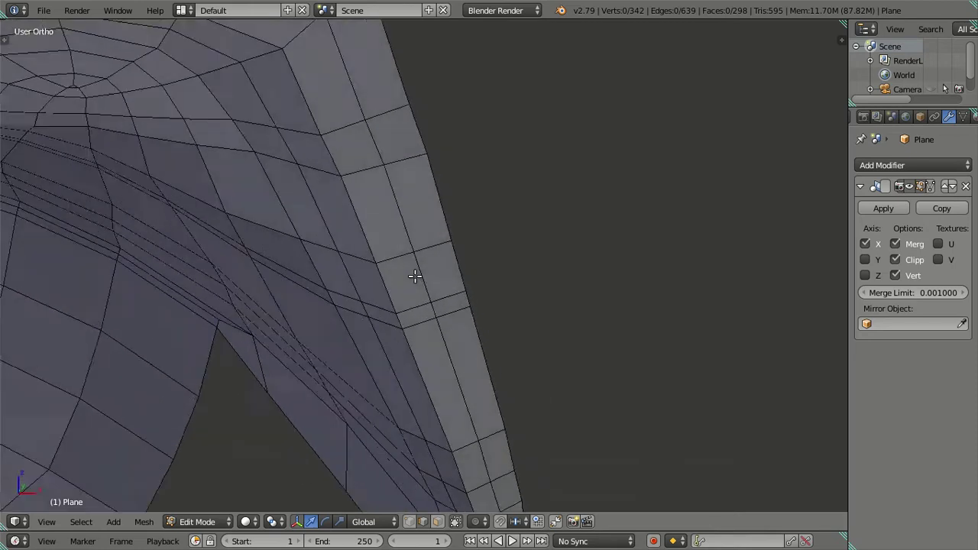
scroll(409, 287, "up", 2)
middle_click_drag(405, 301, 378, 271)
right_click(377, 270, "alt")
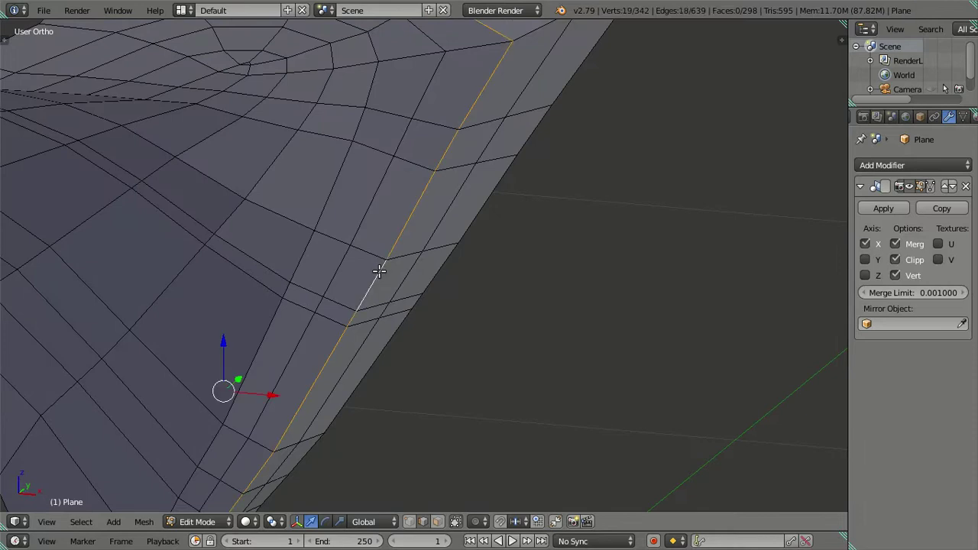
key("c")
key("Escape")
key("x")
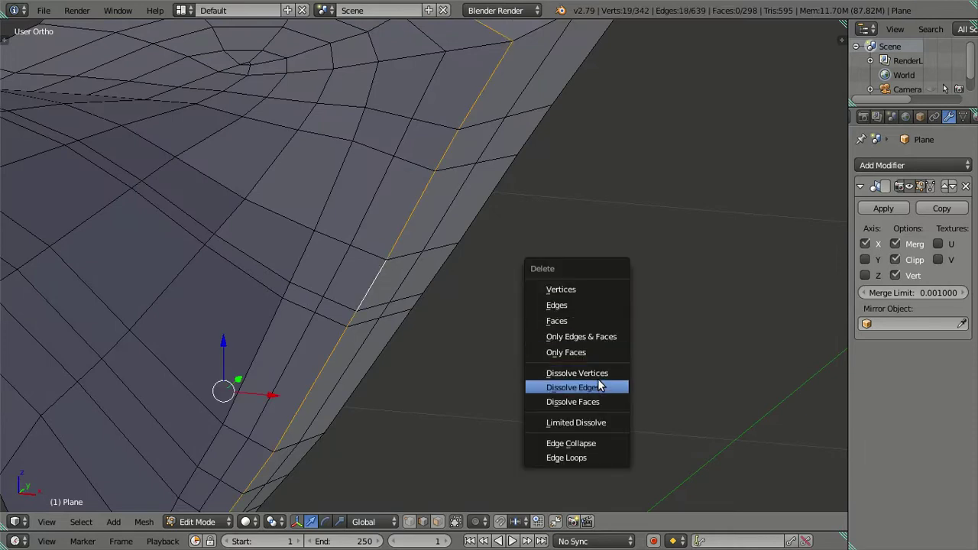
left_click(600, 386)
mouse_move(498, 332)
middle_mouse_down()
mouse_move(489, 290)
mouse_move(498, 286)
mouse_move(421, 277)
mouse_move(430, 295)
mouse_move(423, 288)
mouse_move(397, 310)
mouse_move(369, 303)
mouse_move(424, 284)
middle_mouse_up()
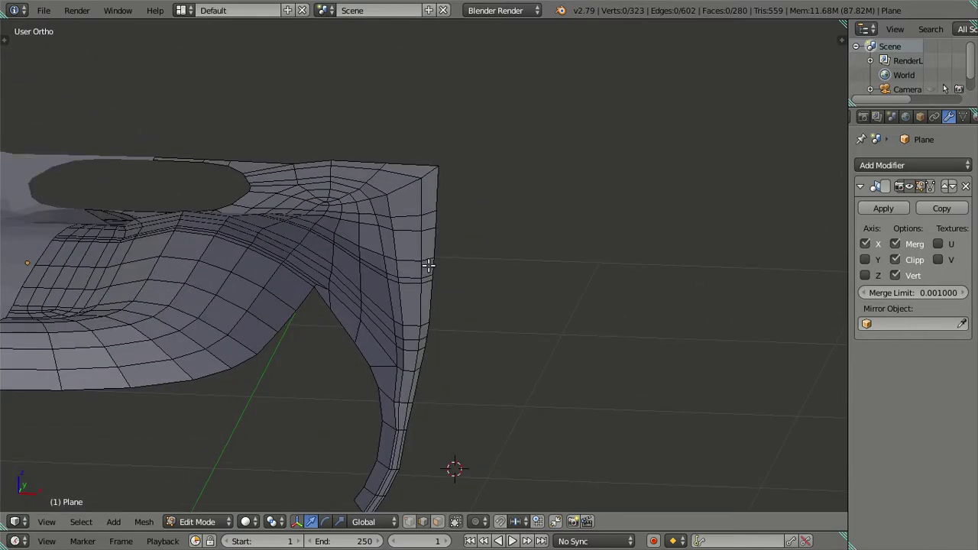
- Check the shell in Object Mode, then undo back to before the extra loop
key("Tab")
key("Tab")
right_click(420, 285, "alt")
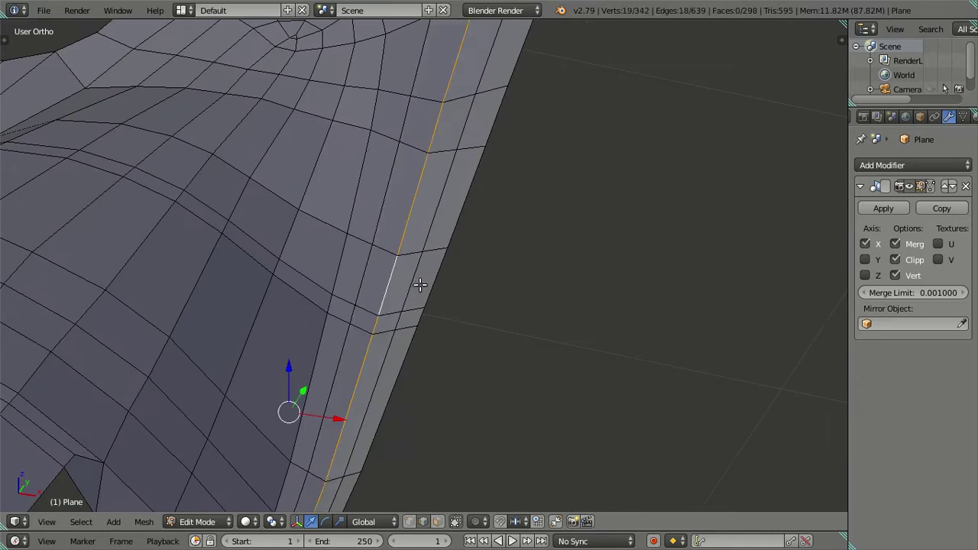
key("ctrl+z")
key("ctrl+z")
scroll(420, 283, "down", 4)
mouse_move(415, 284)
middle_mouse_down()
mouse_move(428, 248)
mouse_move(382, 242)
mouse_move(539, 284)
mouse_move(500, 299)
middle_mouse_up()
- In the Right Ortho view with edge select, move a seam vertex vertically to the door line
key("KP_3")
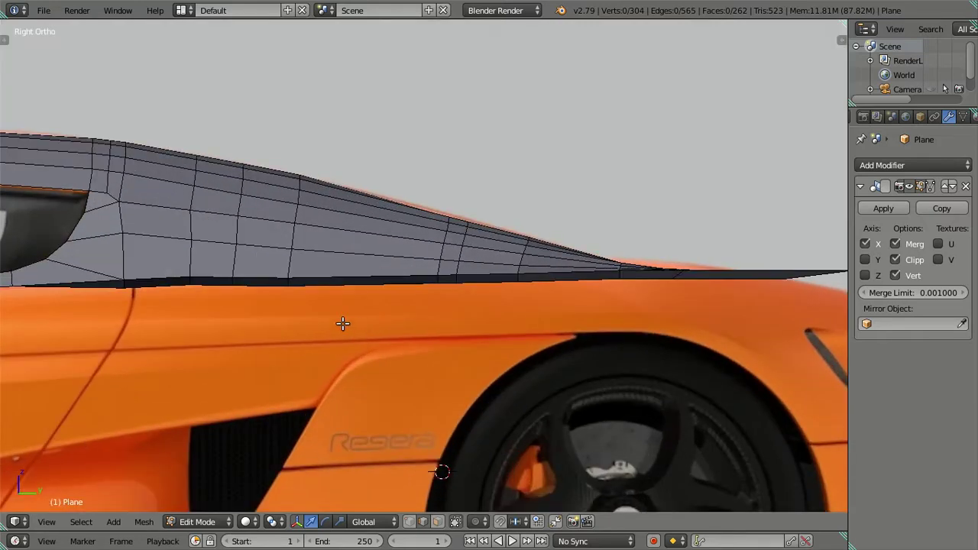
scroll(520, 292, "up", 3)
scroll(489, 294, "up", 5)
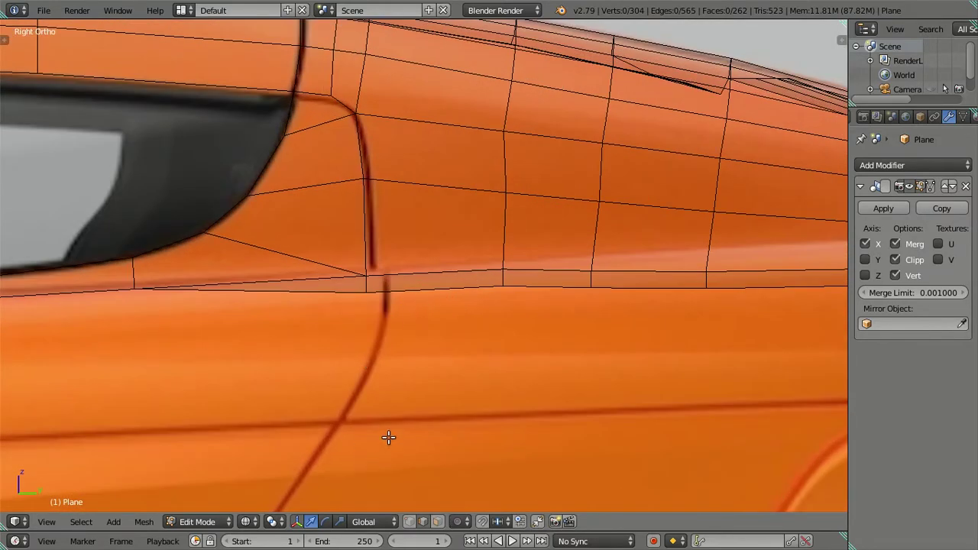
key("ctrl+Tab")
left_click(378, 427)
scroll(370, 336, "up", 2)
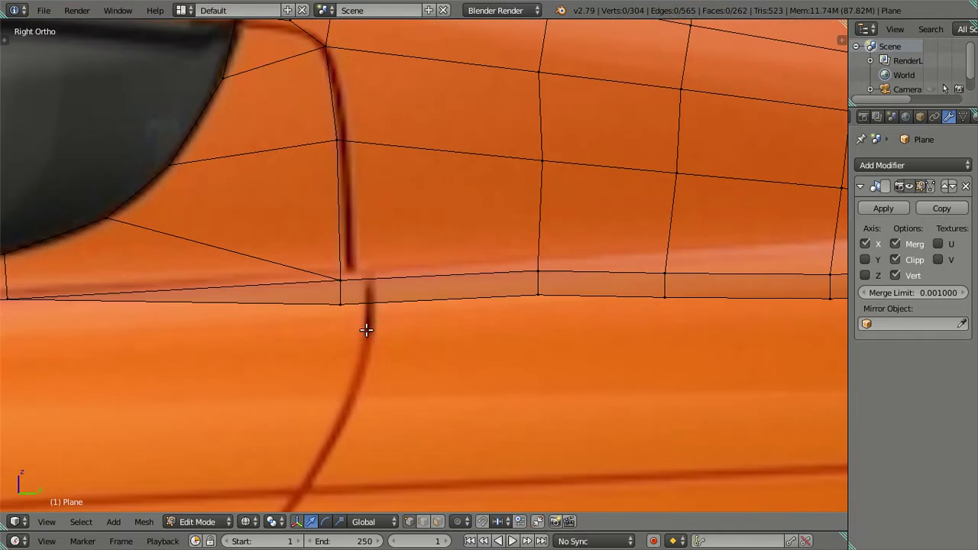
right_click(343, 306)
key("g")
key("z")
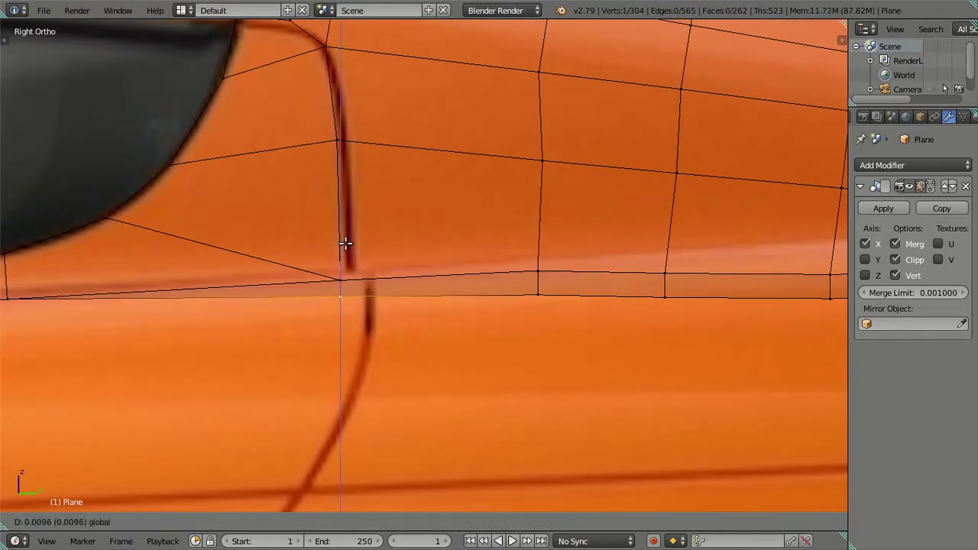
left_click(346, 245)
- Lower the two upper seam edges slightly onto the door line
middle_click_drag(545, 323, 404, 312, "shift")
key("a")
right_click(390, 272, "alt")
left_click_drag(397, 215, 404, 219)
scroll(406, 221, "down", 3)
key("a")
scroll(419, 271, "down", 2)
scroll(425, 297, "down", 1)
scroll(420, 308, "up", 2)
scroll(419, 308, "down", 3)
scroll(419, 308, "down", 2)
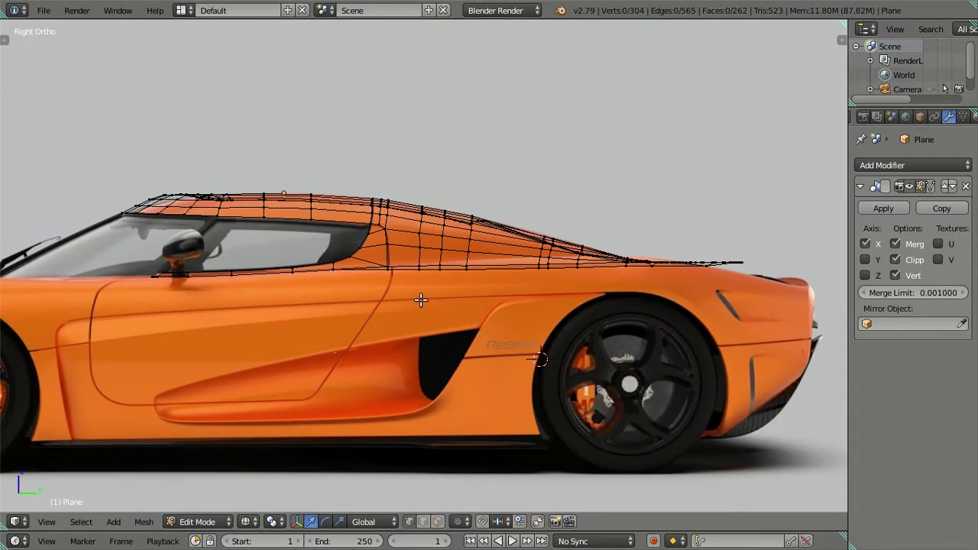
- Switch to the top view and show the shell as wireframe over the car in Object Mode
key("KP_7")
key("alt+z")
scroll(504, 298, "up", 2)
key("a")
key("a")
scroll(500, 301, "down", 2)
scroll(481, 243, "down", 1)
scroll(474, 275, "up", 1)
scroll(455, 343, "up", 1)
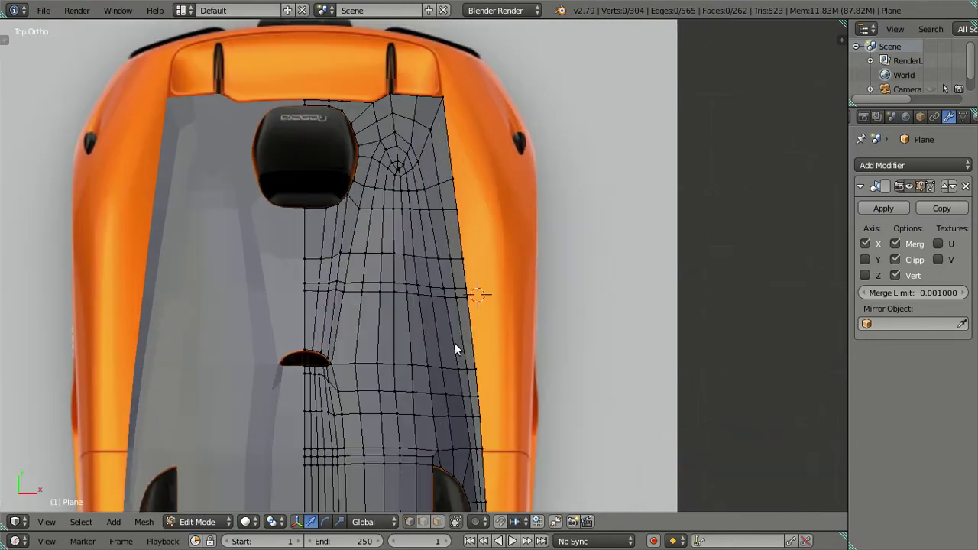
key("Tab")
key("z")
scroll(409, 195, "up", 2)
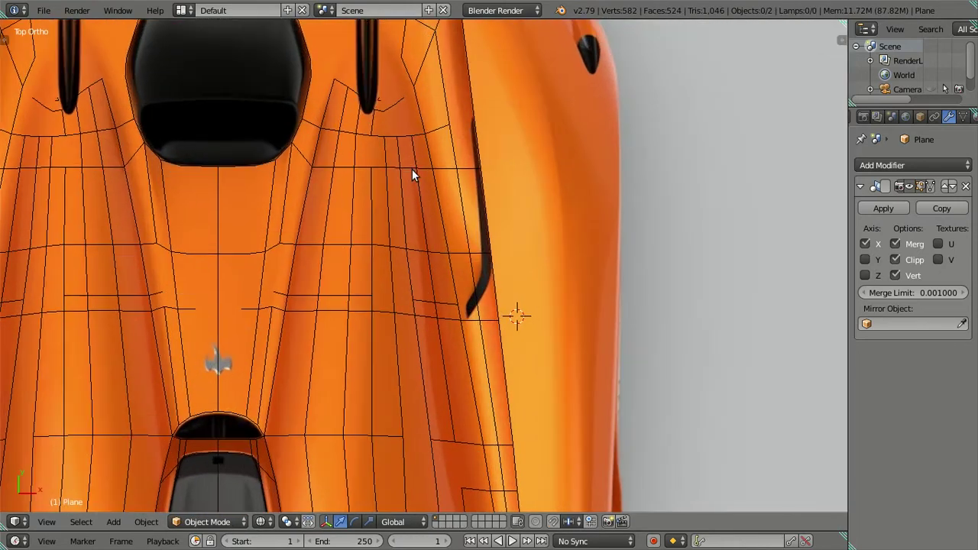
scroll(391, 200, "down", 3)
- Back in Edit Mode, inspect the rear engine cover and place the 3D cursor beside it
mouse_move(389, 208)
middle_mouse_down("shift")
mouse_move(410, 243)
mouse_move(400, 316)
middle_mouse_up("shift")
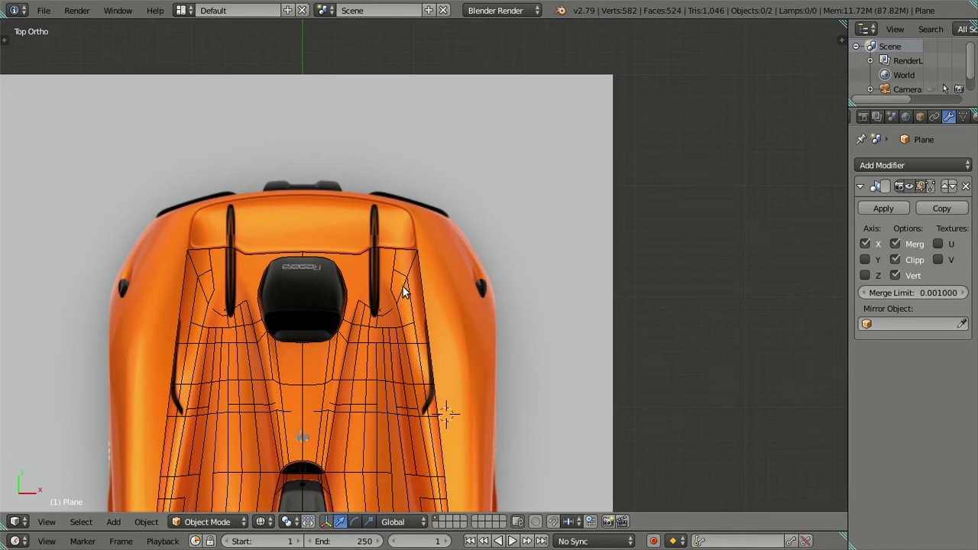
scroll(402, 286, "down", 2)
middle_click_drag(402, 286, 405, 121, "shift")
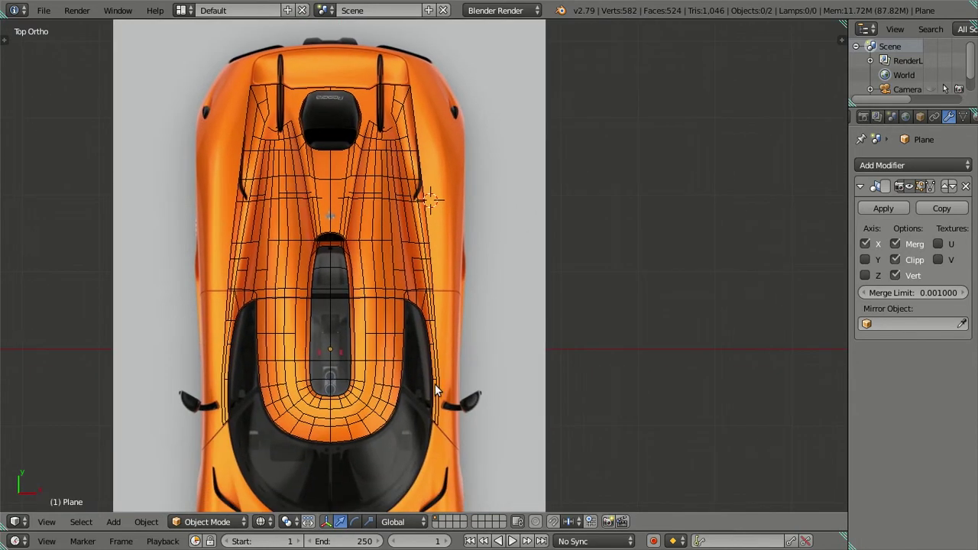
middle_click_drag(437, 391, 417, 420, "shift")
scroll(418, 420, "up", 4)
key("Tab")
scroll(404, 338, "up", 3)
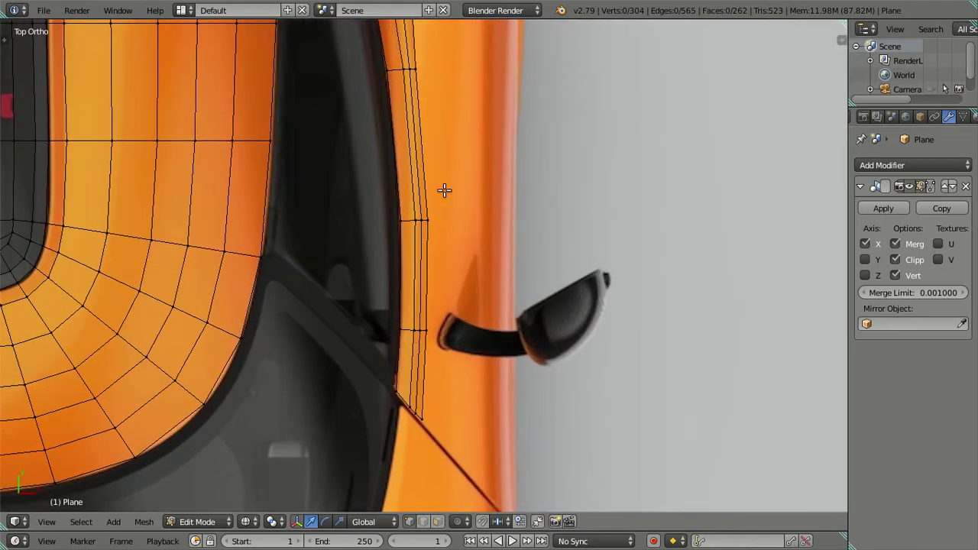
middle_click_drag(446, 190, 427, 257, "shift")
scroll(427, 257, "down", 4)
mouse_move(410, 158)
middle_mouse_down("shift")
mouse_move(433, 218)
mouse_move(405, 241)
middle_mouse_up("shift")
left_click(433, 277)
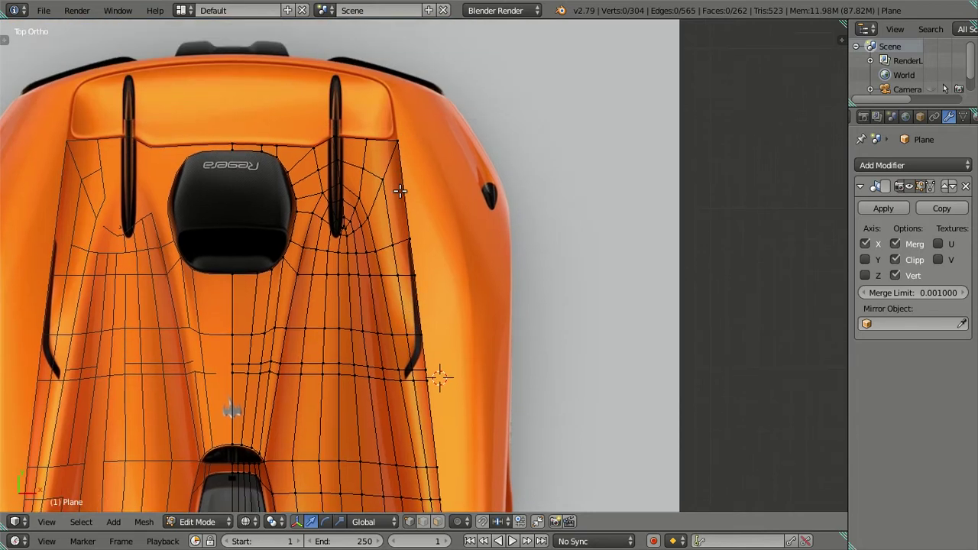
- Extrude the engine-cover seam edge loop and slide it along Y to the cover's rear edge
right_click(399, 138)
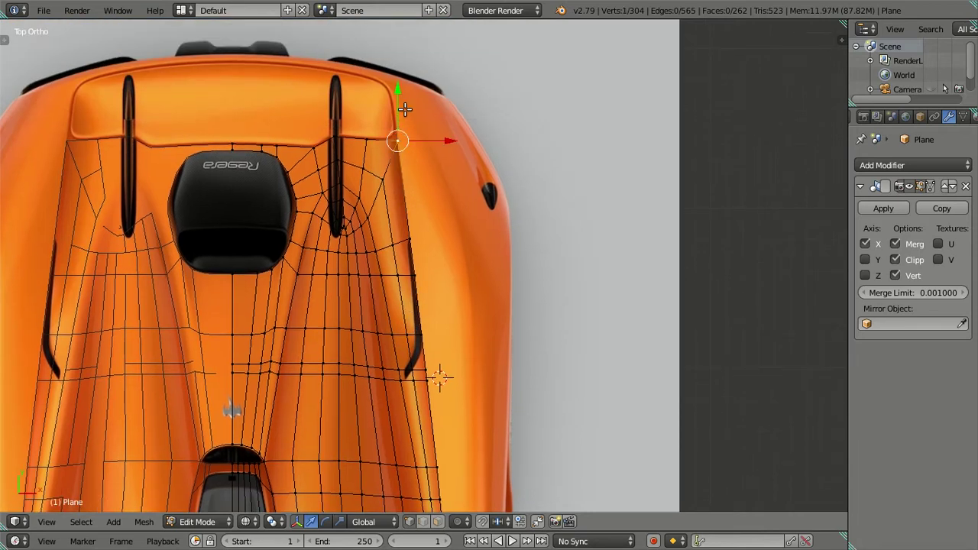
middle_click_drag(401, 110, 423, 279, "shift")
scroll(423, 279, "up", 1)
scroll(378, 301, "up", 1)
scroll(419, 268, "up", 1)
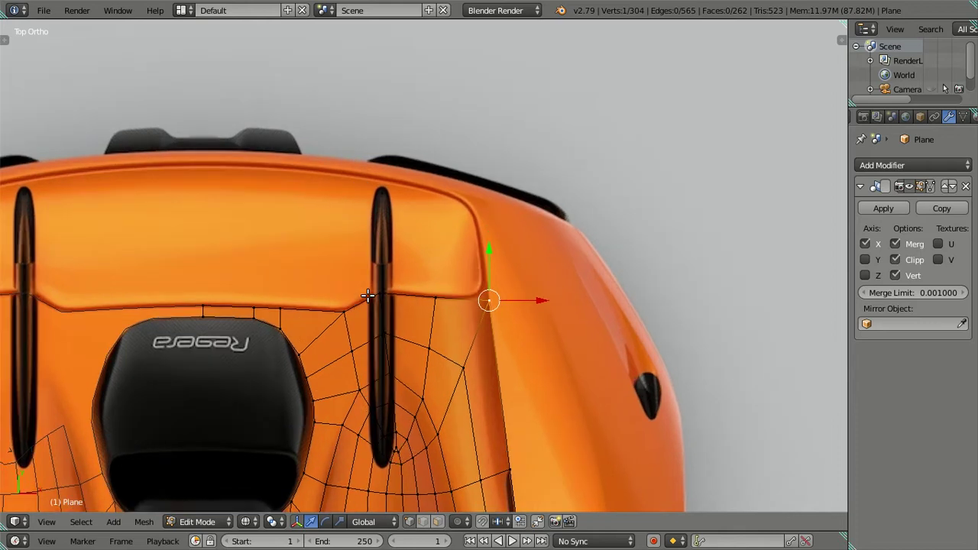
right_click(189, 294, "alt")
middle_click_drag(323, 328, 341, 346, "shift")
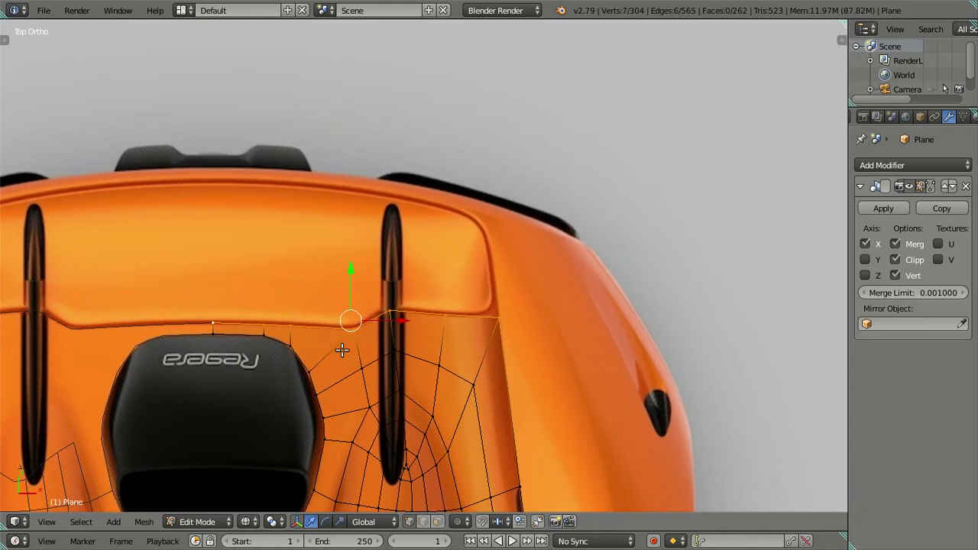
key("e")
right_click(359, 266)
key("g")
key("y")
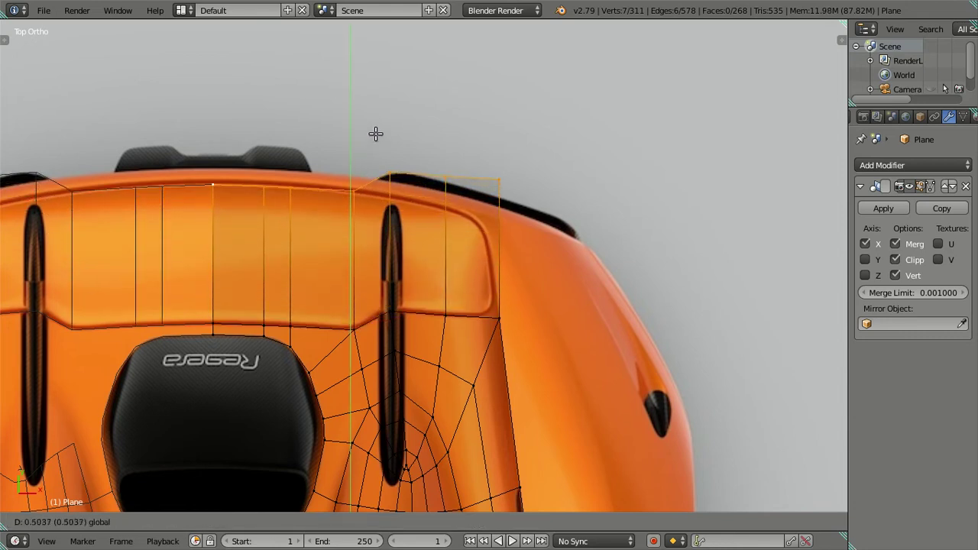
left_click(375, 136)
- Deselect three left-side vertices and nudge the remaining extruded vertices along Y
scroll(163, 184, "up", 2)
right_click(142, 146, "shift")
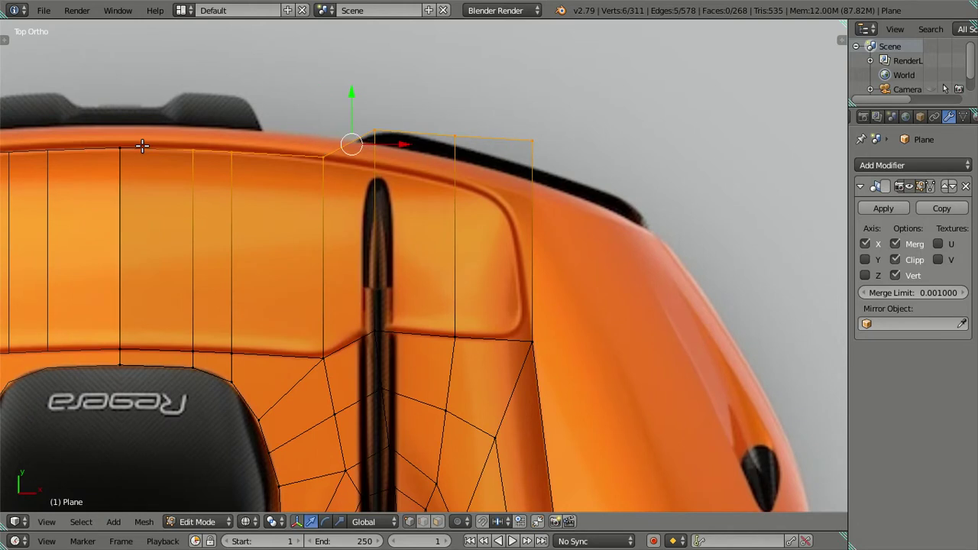
right_click(191, 147, "shift")
right_click(233, 150, "shift")
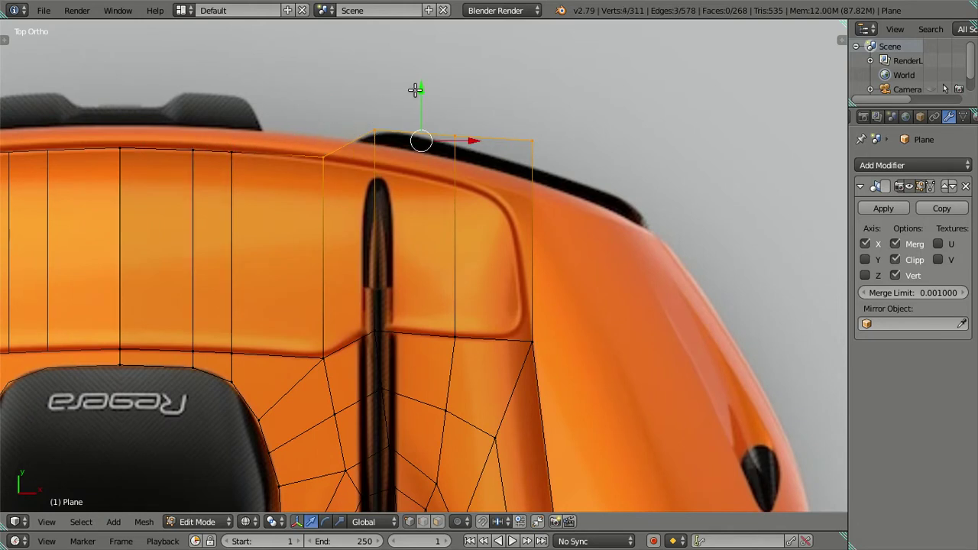
left_click_drag(420, 91, 430, 87)
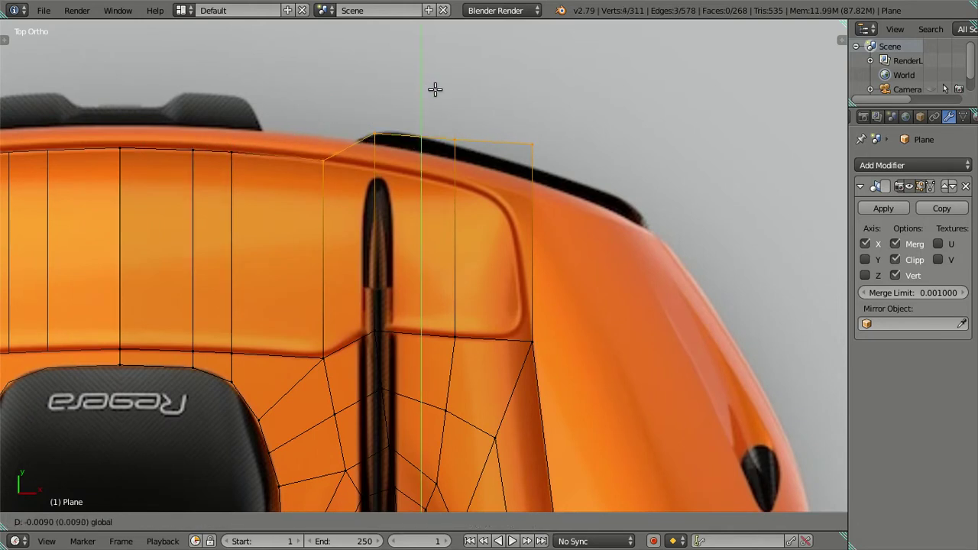
left_click(433, 88)
left_click_drag(425, 93, 424, 92)
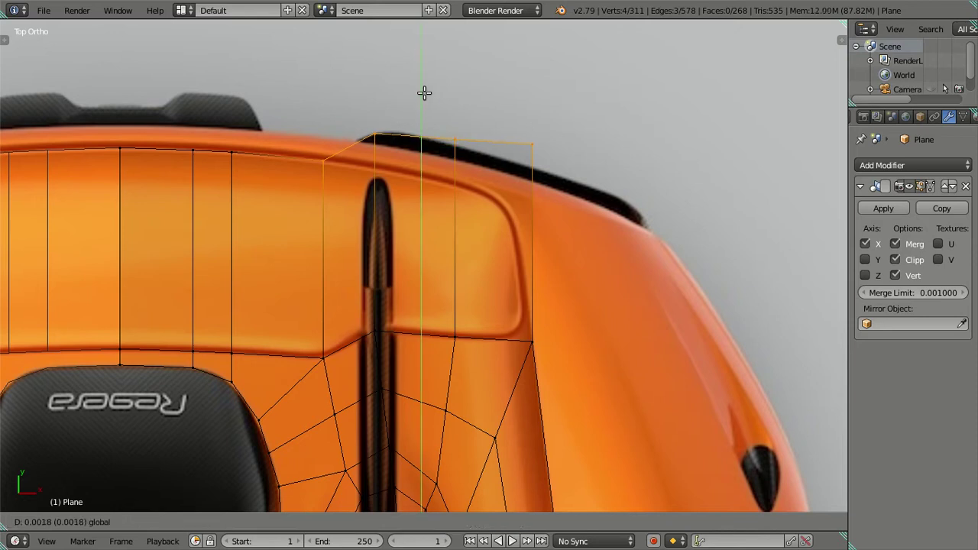
left_click(426, 93)
- Pull the extruded edge down onto the cover outline and lower the outermost corner vertex onto the cover edge
right_click(334, 162, "shift")
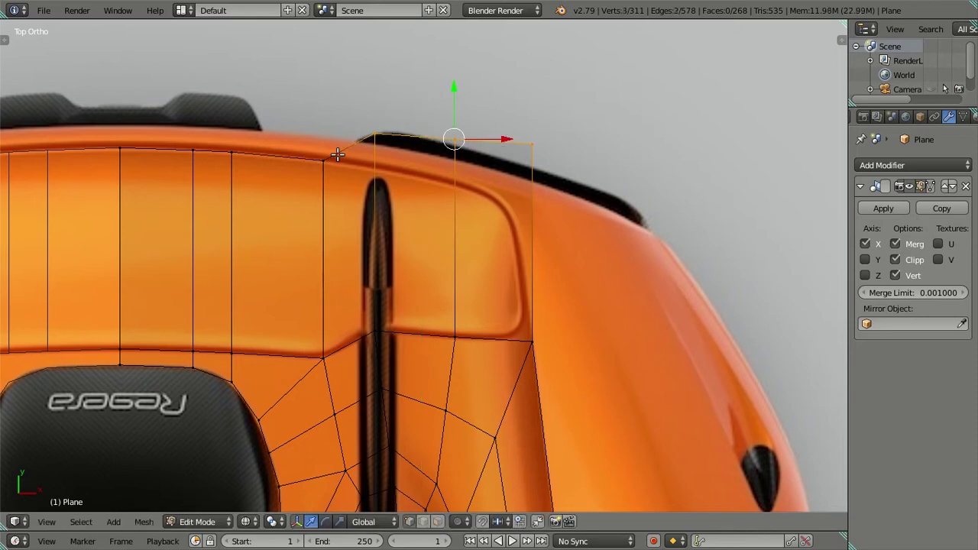
left_click_drag(454, 91, 472, 123)
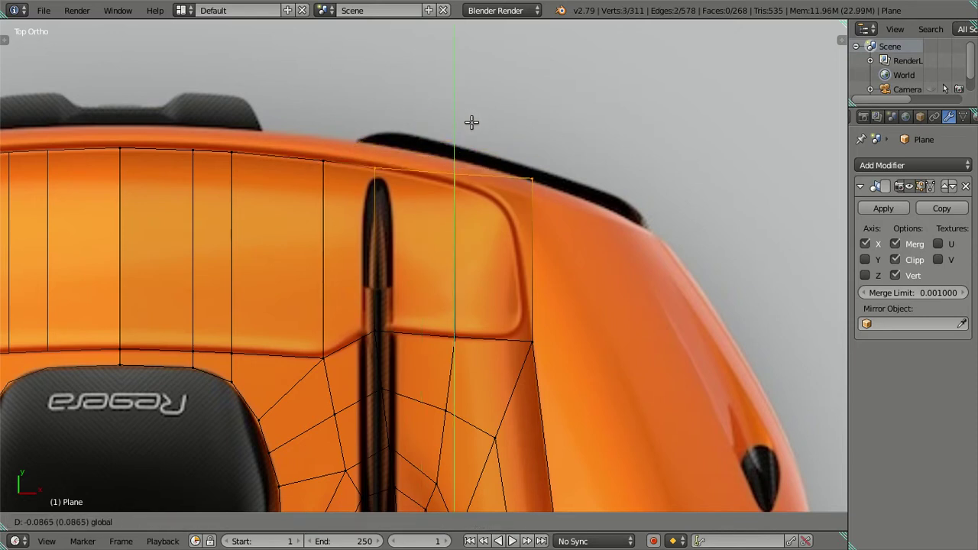
left_click(474, 124)
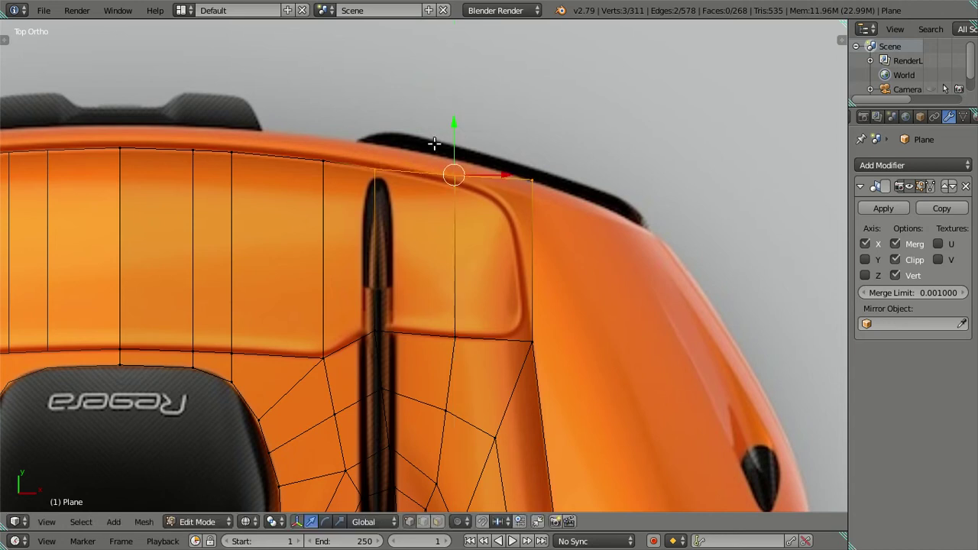
right_click(376, 166, "shift")
left_click_drag(494, 131, 504, 145)
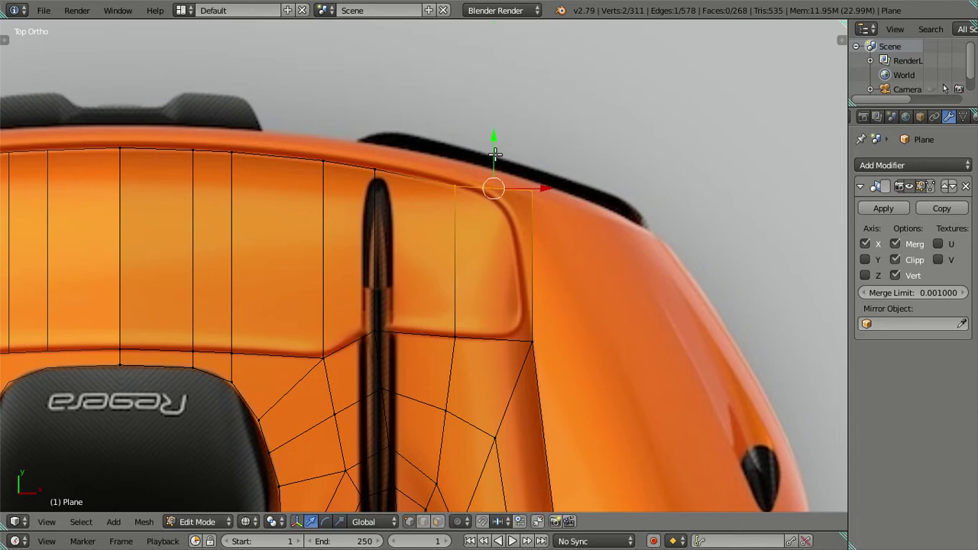
right_click(455, 185)
right_click(533, 189)
left_click_drag(583, 191, 579, 190)
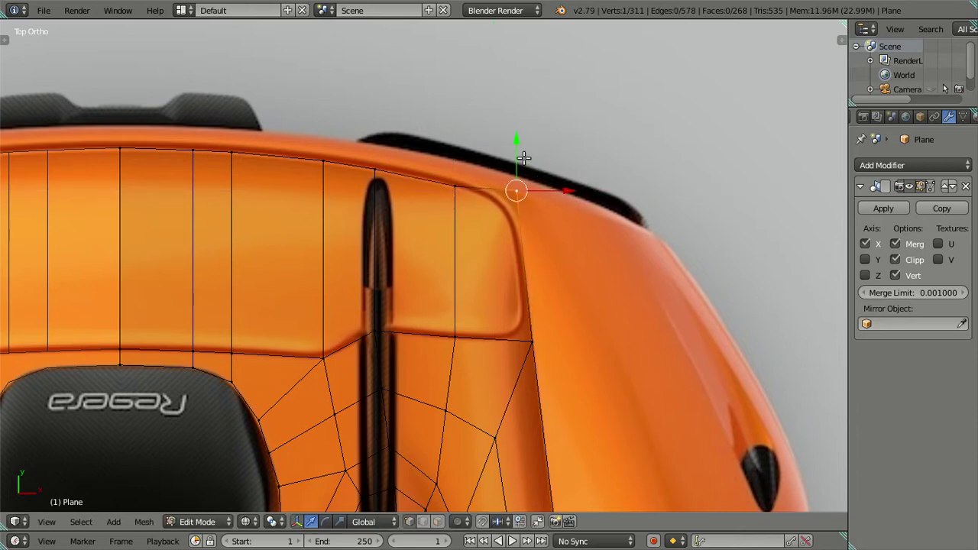
left_click_drag(516, 140, 519, 150)
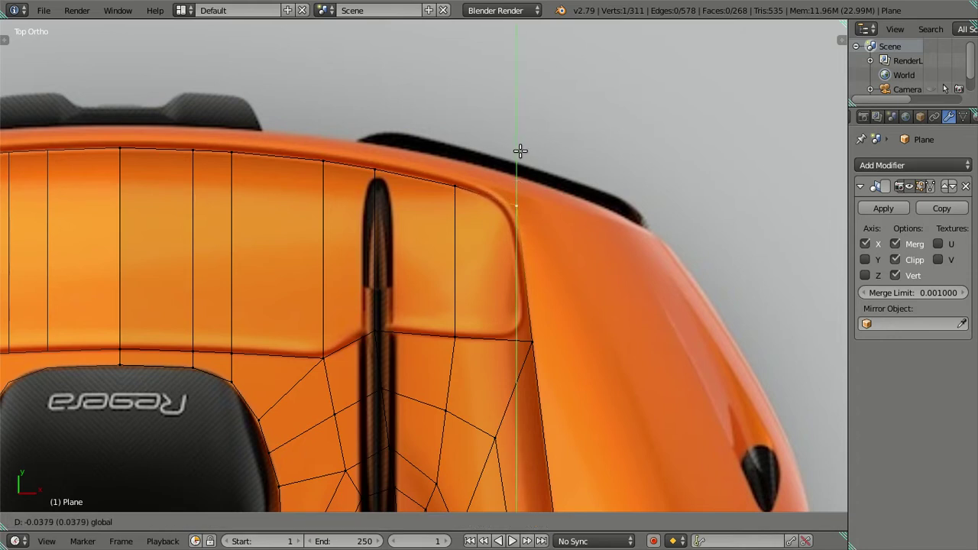
left_click_drag(520, 151, 520, 166)
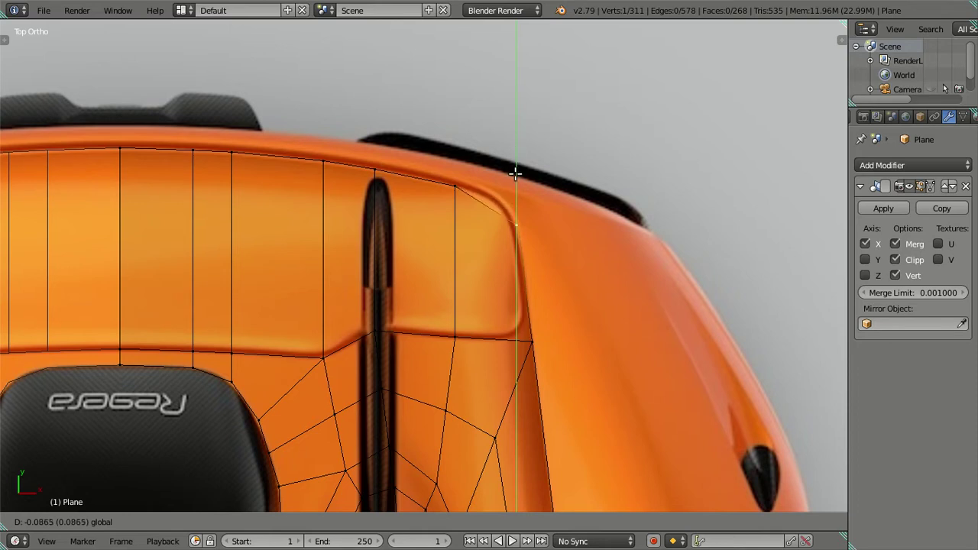
left_click(520, 165)
- Reposition the cover's side vertex and shift the outer corner vertex sideways along X
right_click(459, 186)
key("g")
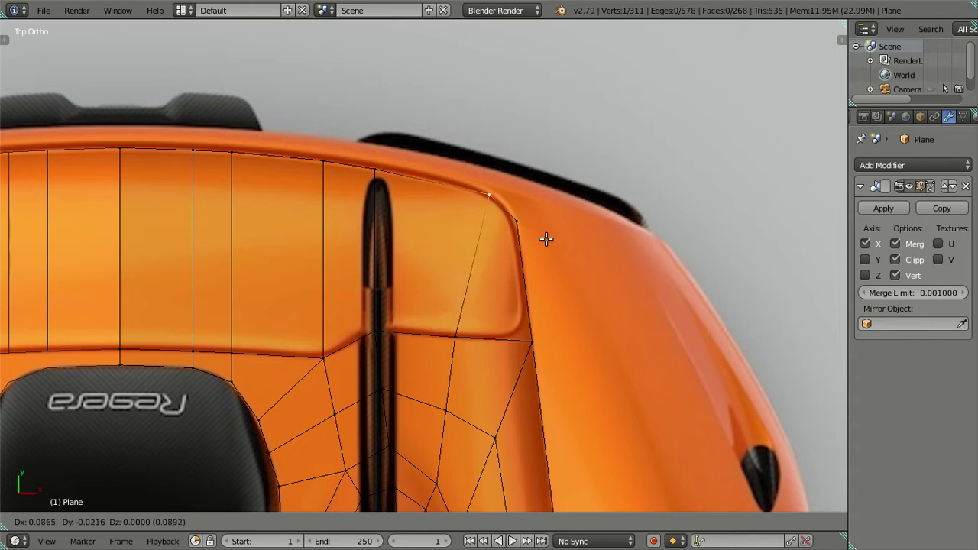
left_click(545, 240)
right_click(518, 220)
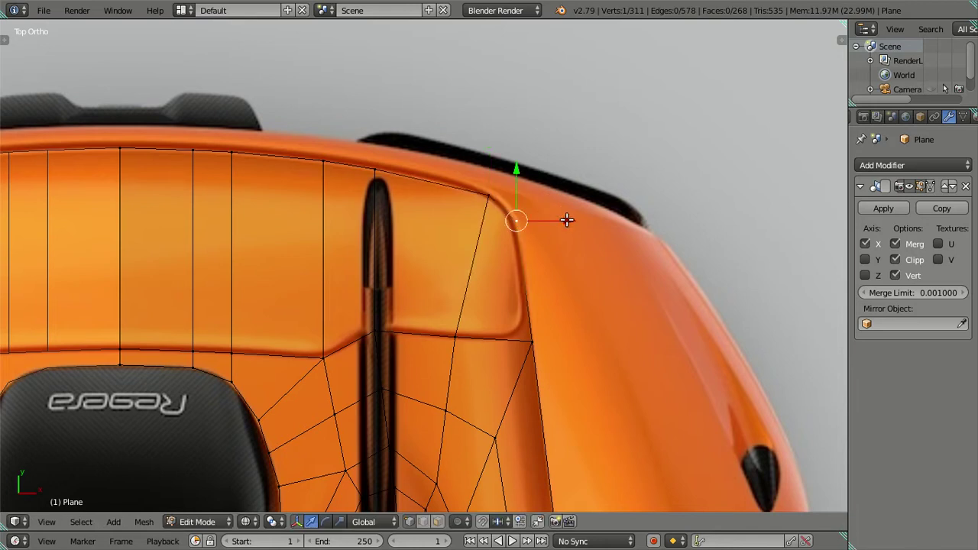
key("g")
key("x")
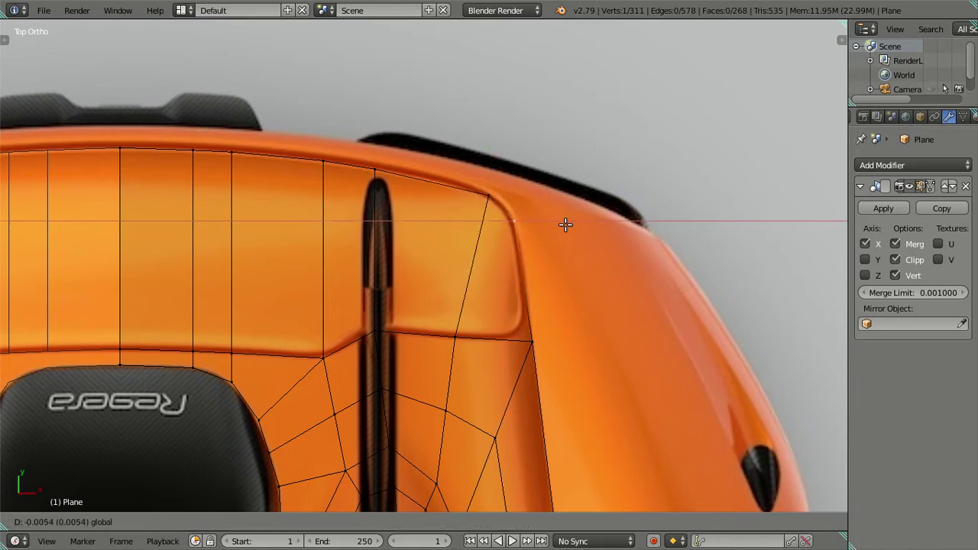
left_click(564, 223)
right_click(489, 195)
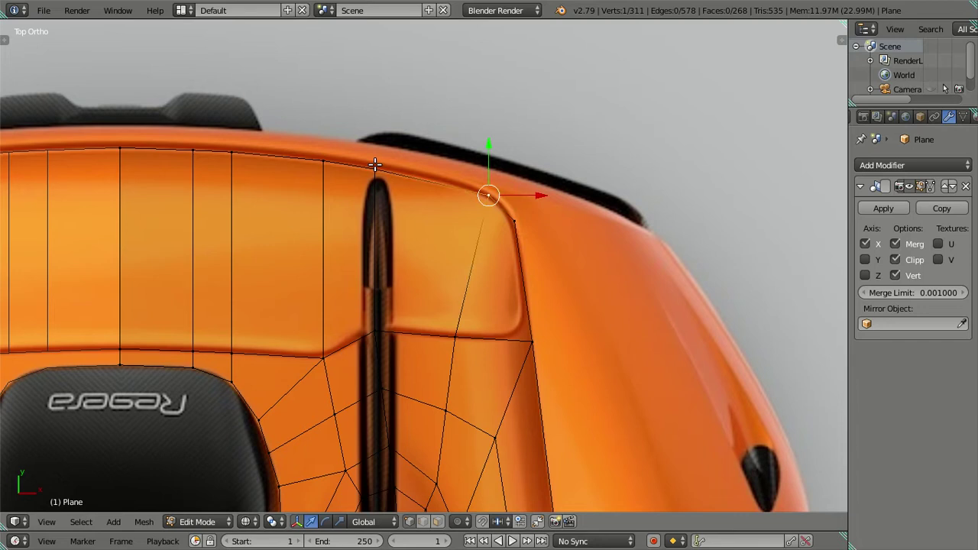
- Check the vertices along the dark slot, clear the selection, and frame the whole rear deck
scroll(379, 294, "down", 2)
scroll(396, 353, "up", 1)
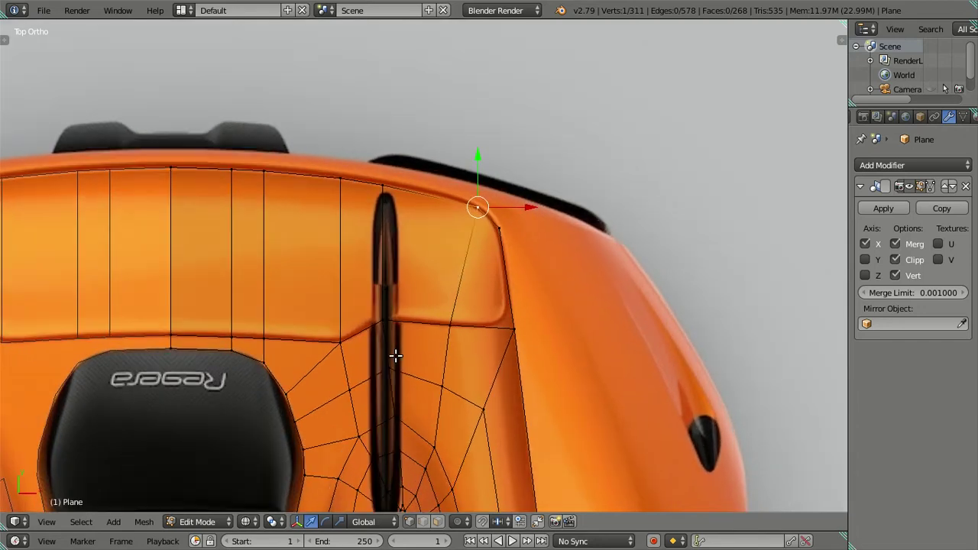
scroll(395, 351, "up", 1)
right_click(396, 348)
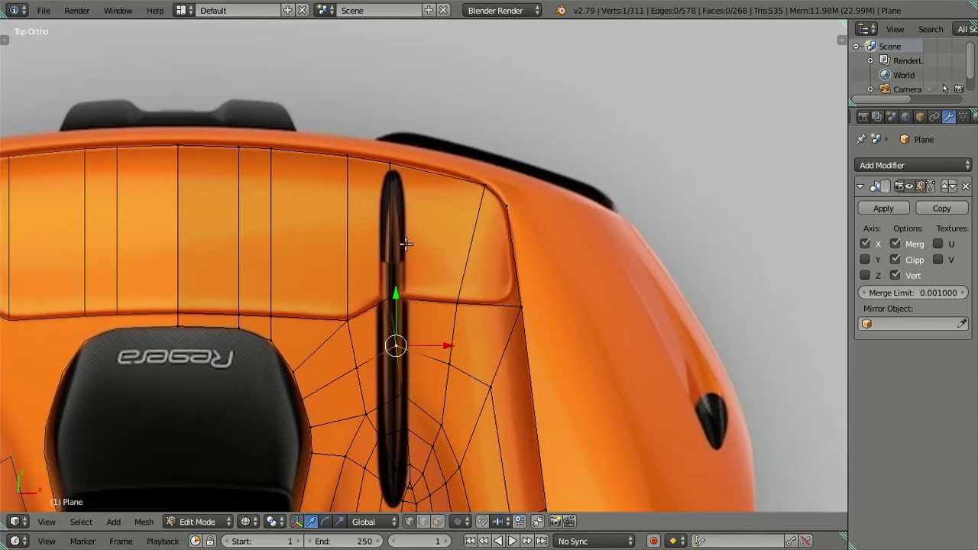
right_click(391, 295, "shift")
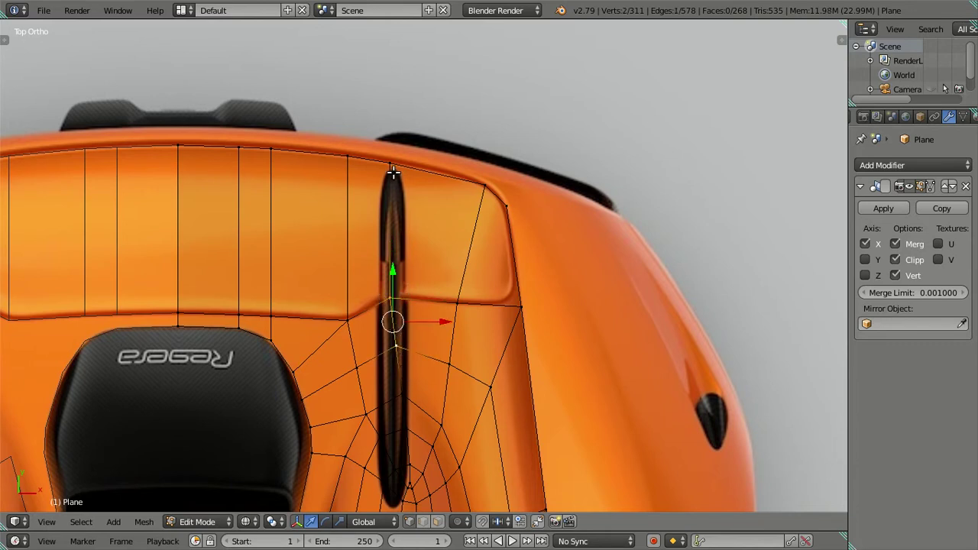
key("a")
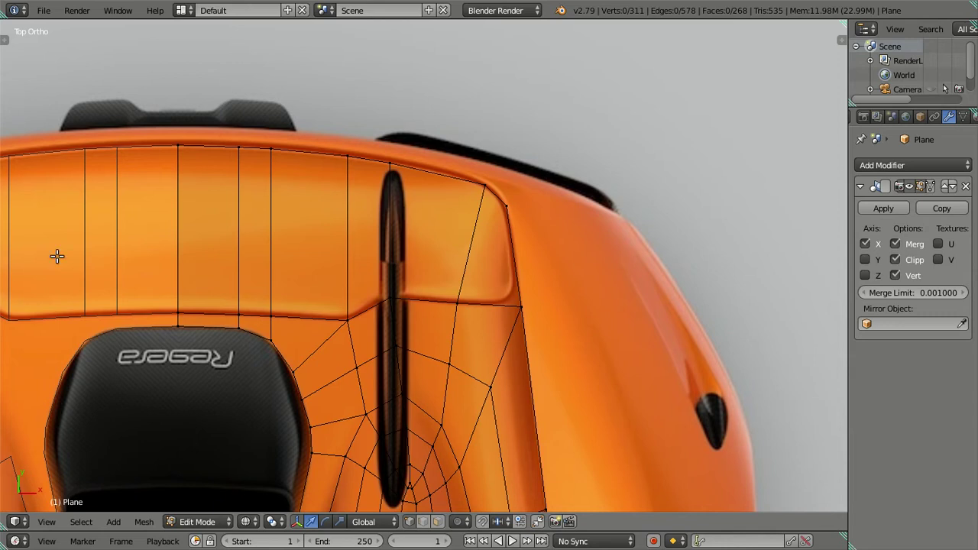
scroll(74, 255, "down", 1)
scroll(74, 255, "down", 1)
middle_click_drag(349, 343, 447, 133, "shift")
- Save the file, overwriting the existing version
scroll(350, 198, "up", 3)
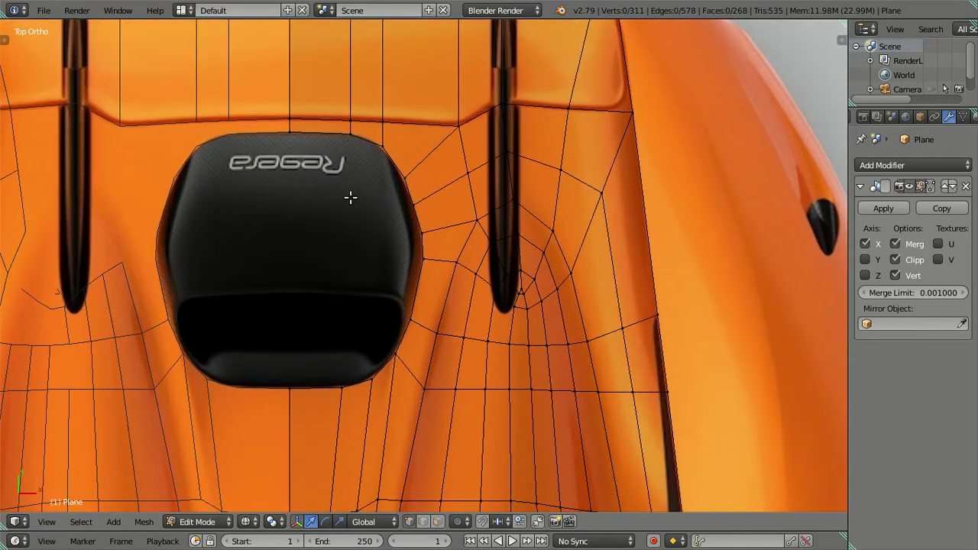
key("ctrl+s")
left_click(348, 205)
- Extrude the intake pod's right-edge vertices and shift the new edge along X
middle_click_drag(380, 183, 343, 181, "shift")
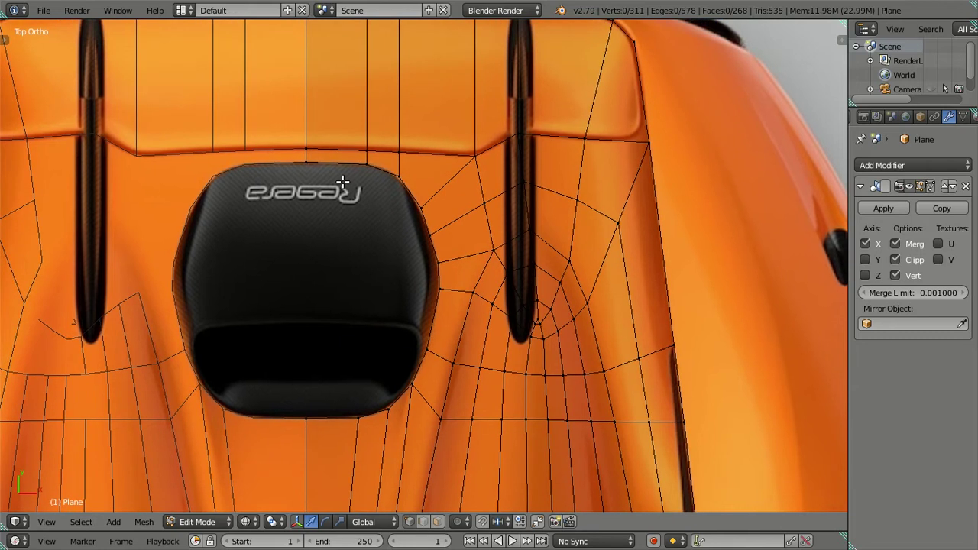
left_click(340, 162, "alt")
scroll(433, 275, "up", 1)
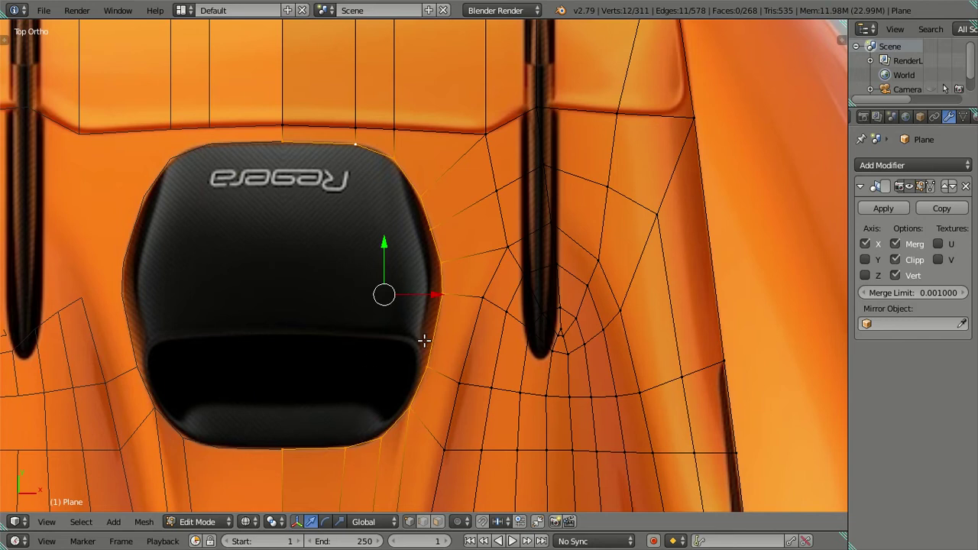
right_click(404, 405)
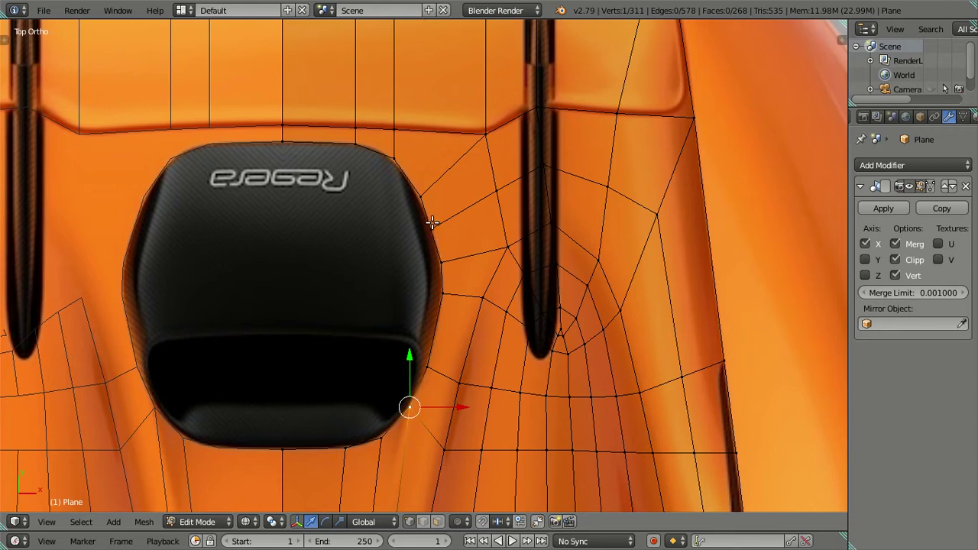
right_click(441, 262, "ctrl")
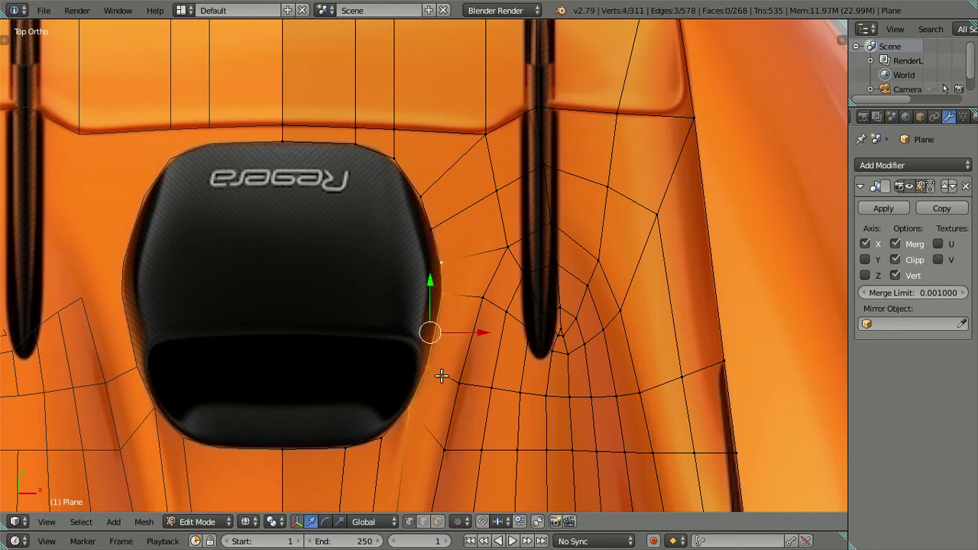
key("e")
right_click(425, 305)
key("g")
key("x")
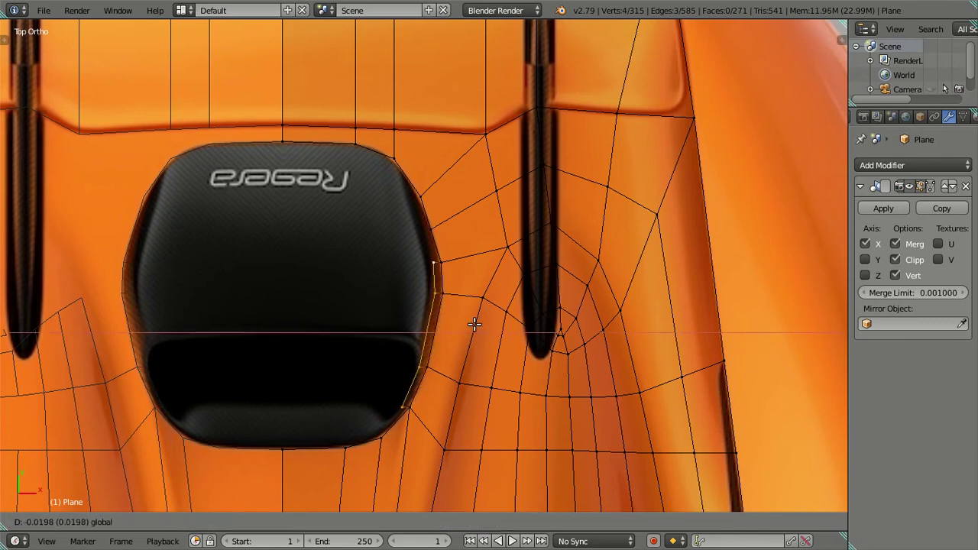
left_click(469, 323)
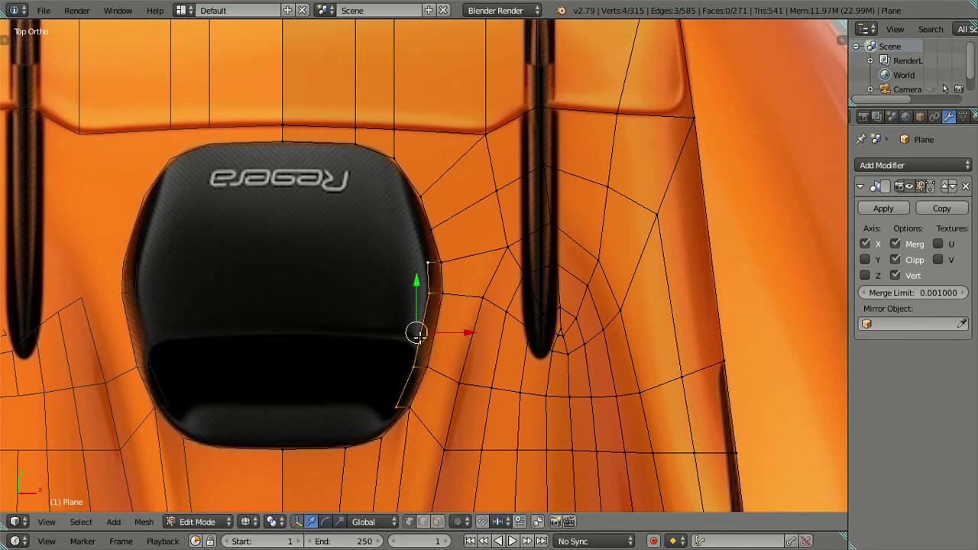
- In wireframe, extrude the new edge again along Z, then return to top view
key("z")
mouse_move(423, 375)
middle_mouse_down()
mouse_move(341, 221)
mouse_move(323, 232)
mouse_move(345, 184)
middle_mouse_up()
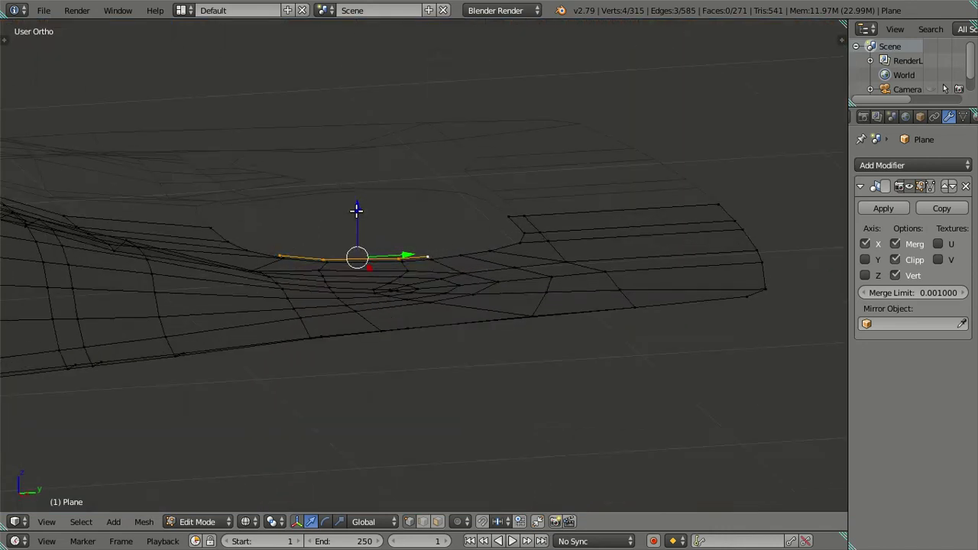
key("e")
key("z")
left_click(370, 171)
mouse_move(359, 219)
middle_mouse_down()
mouse_move(415, 221)
mouse_move(449, 281)
mouse_move(485, 271)
mouse_move(436, 280)
mouse_move(320, 238)
middle_mouse_up()
key("KP_7")
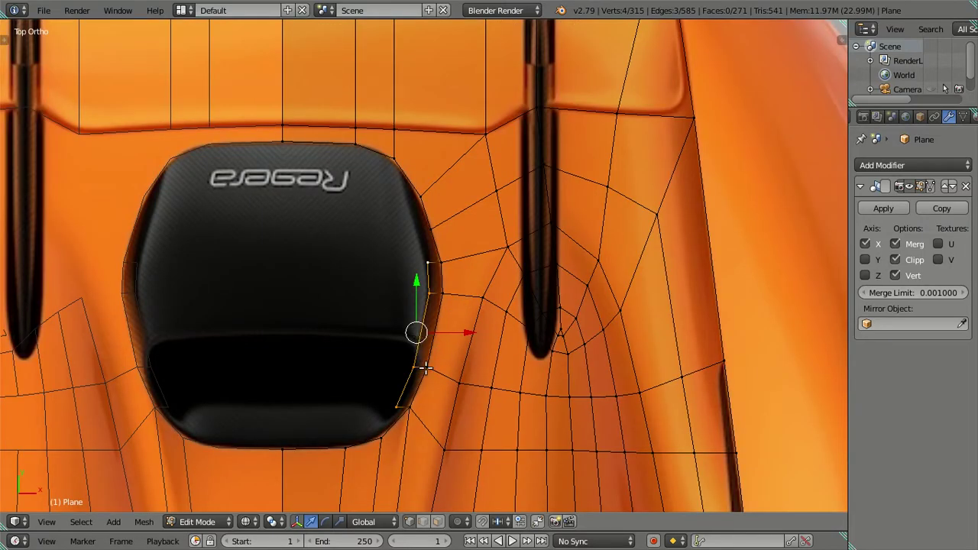
- Reposition the strip's lower edge along Y and X to fit the intake's edge
right_click(425, 294, "shift")
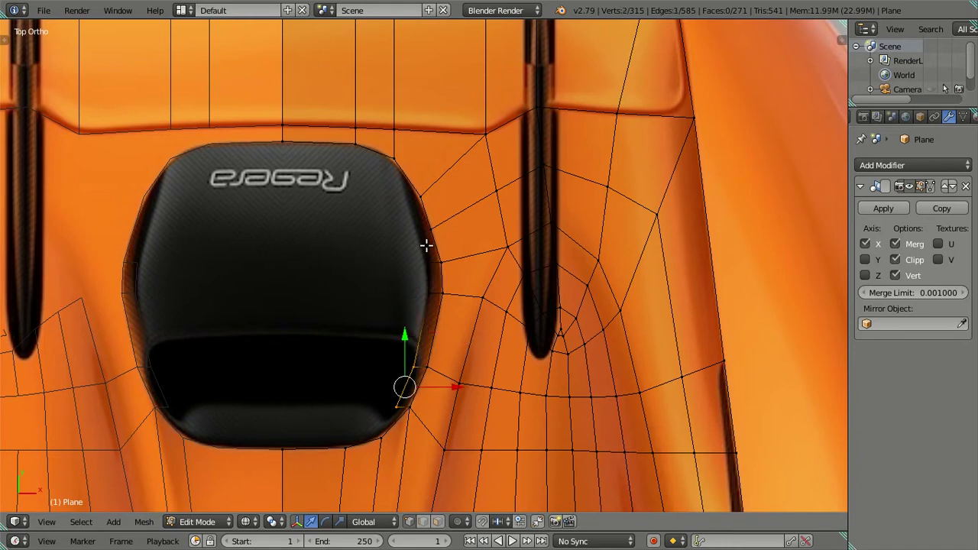
key("g")
key("y")
left_click(437, 285)
key("g")
key("x")
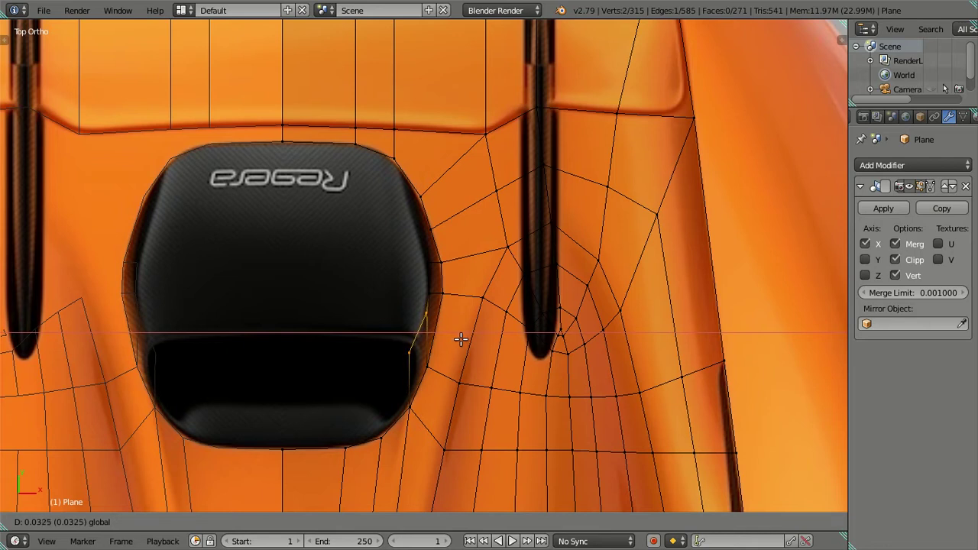
left_click(461, 339)
- Adjust a single vertex of that edge along Y, then clear the selection
right_click(446, 350)
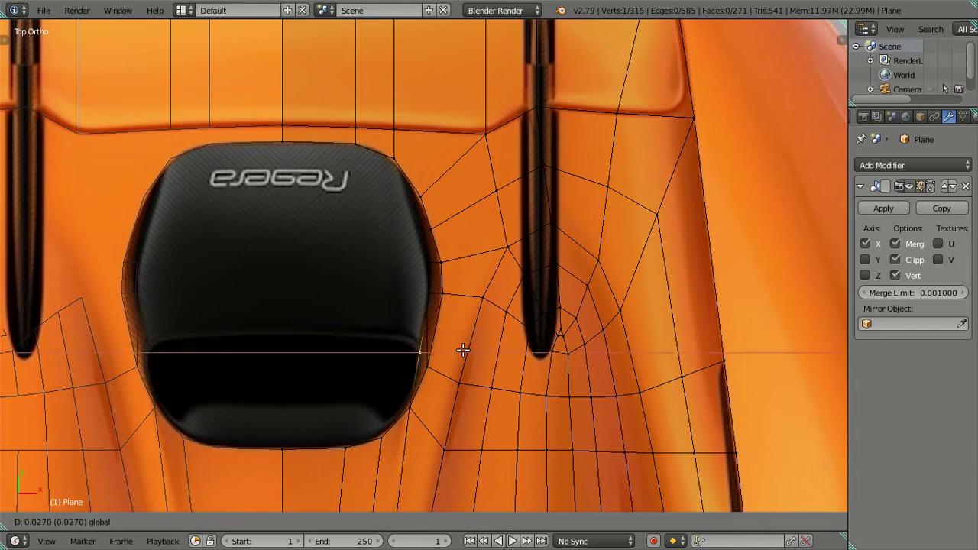
left_click(460, 350)
scroll(437, 294, "up", 1)
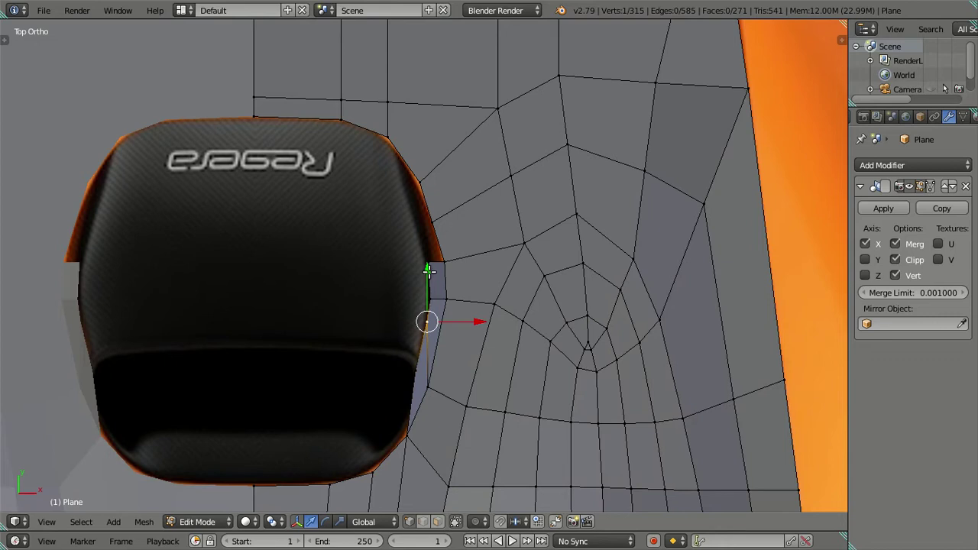
key("g")
key("y")
left_click(427, 289)
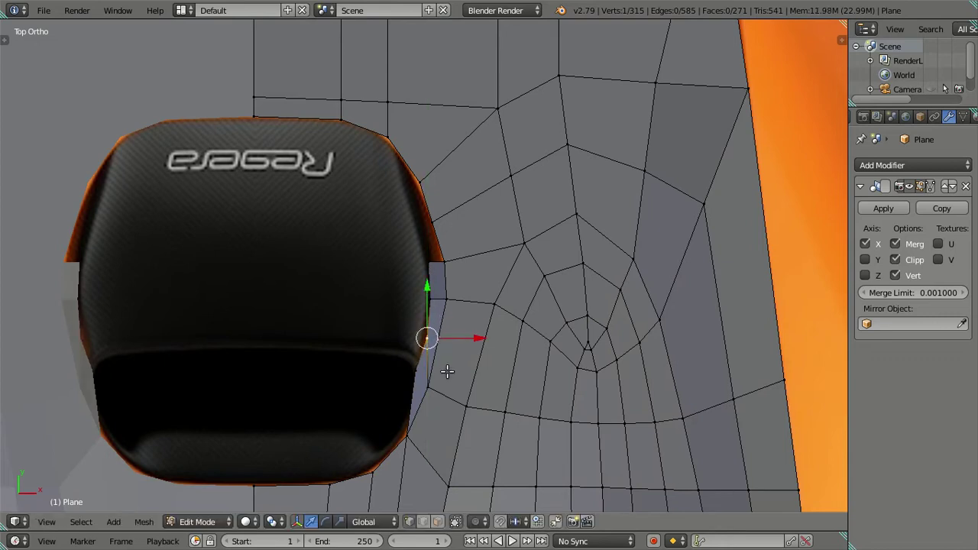
key("a")
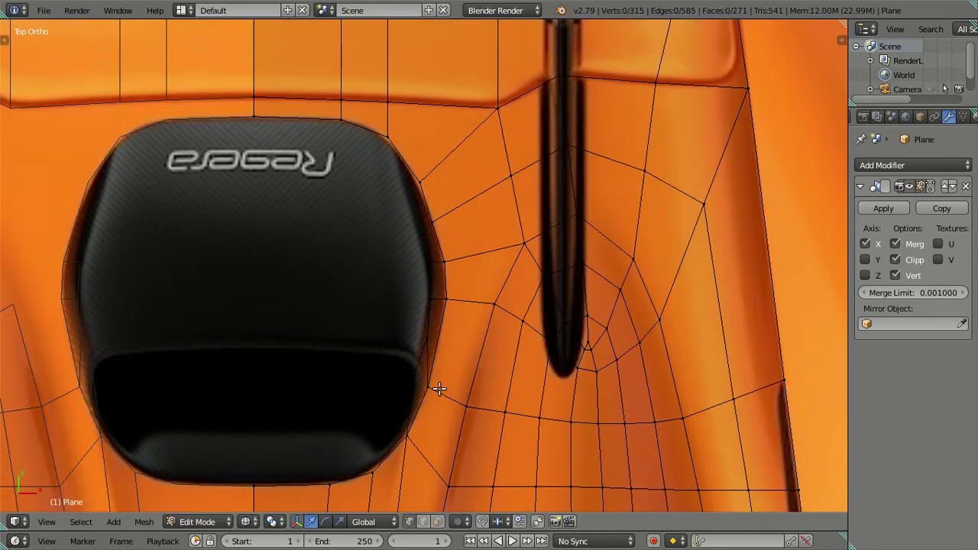
- Place a vertex higher along the intake's lower edge after cancelling a two-vertex move
right_click(430, 387)
right_click(466, 405, "shift")
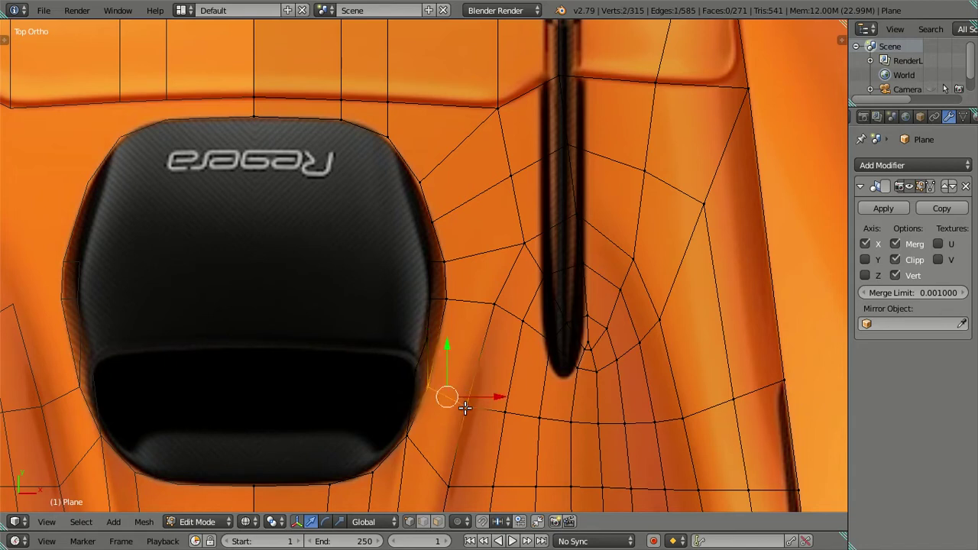
key("g")
key("y")
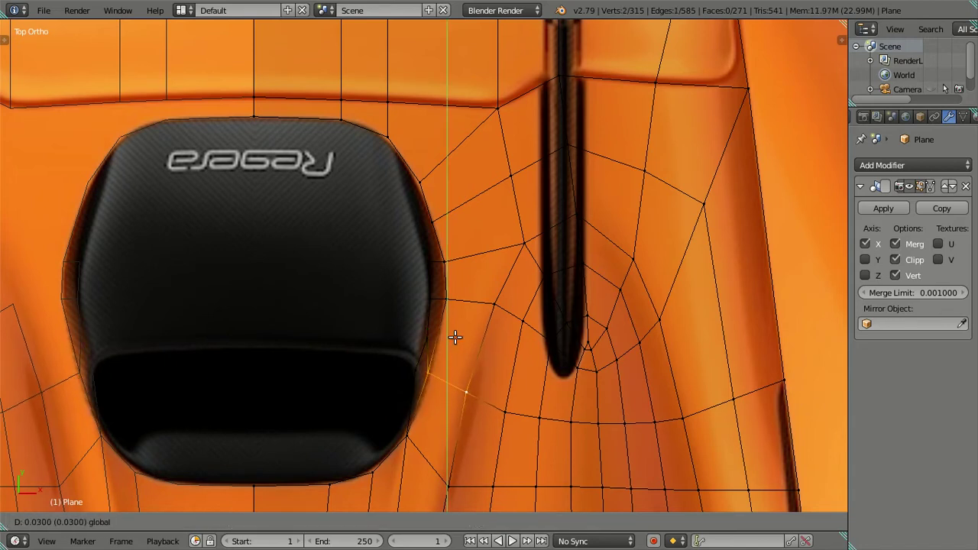
key("Escape")
right_click(460, 363)
key("g")
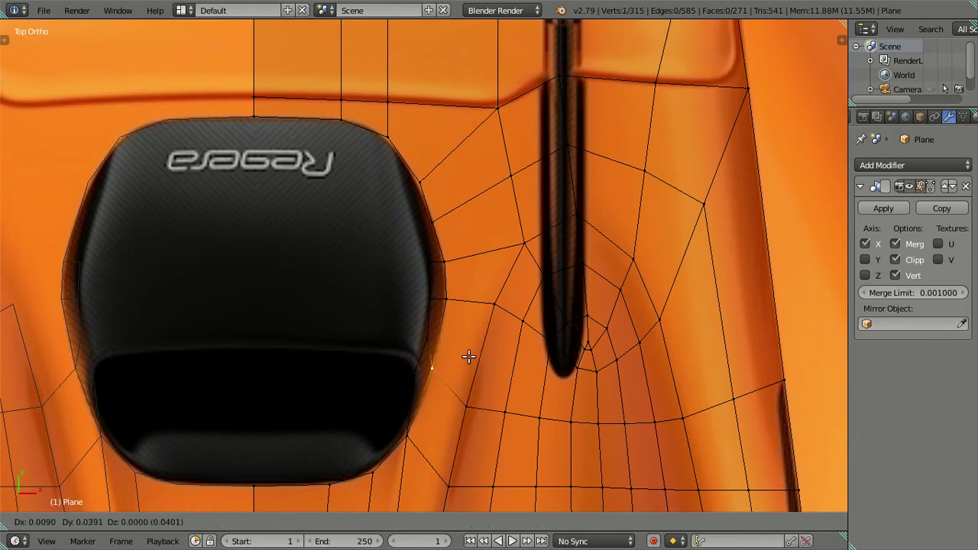
left_click(471, 351)
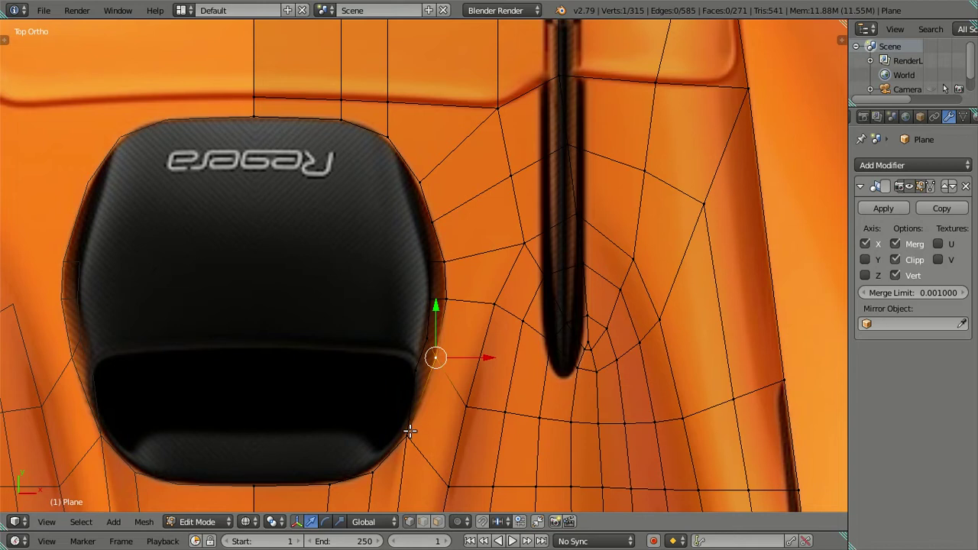
right_click(428, 385)
key("a")
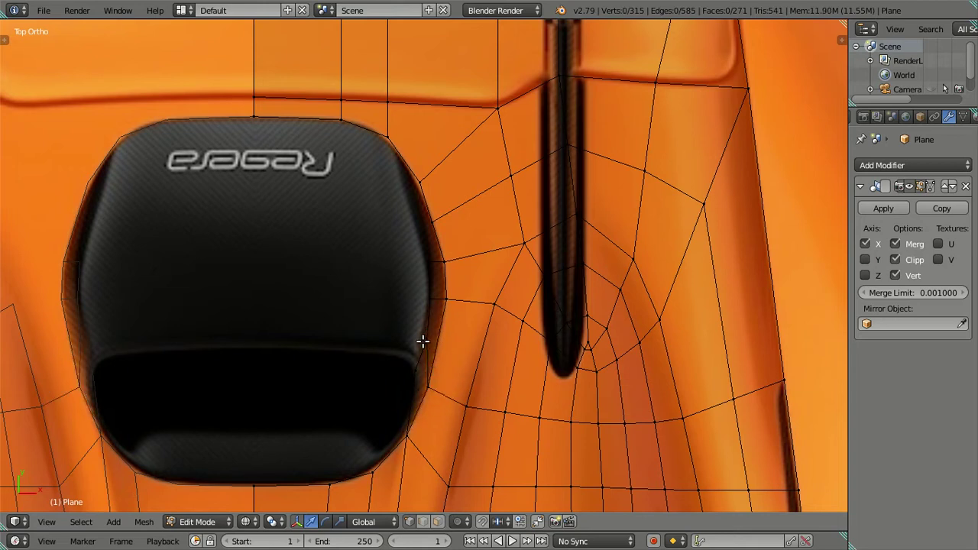
- Try moving the vertex near the intake's lower corner, undo it, and check faces in solid shading
scroll(423, 341, "down", 1)
scroll(413, 336, "up", 1)
right_click(432, 382)
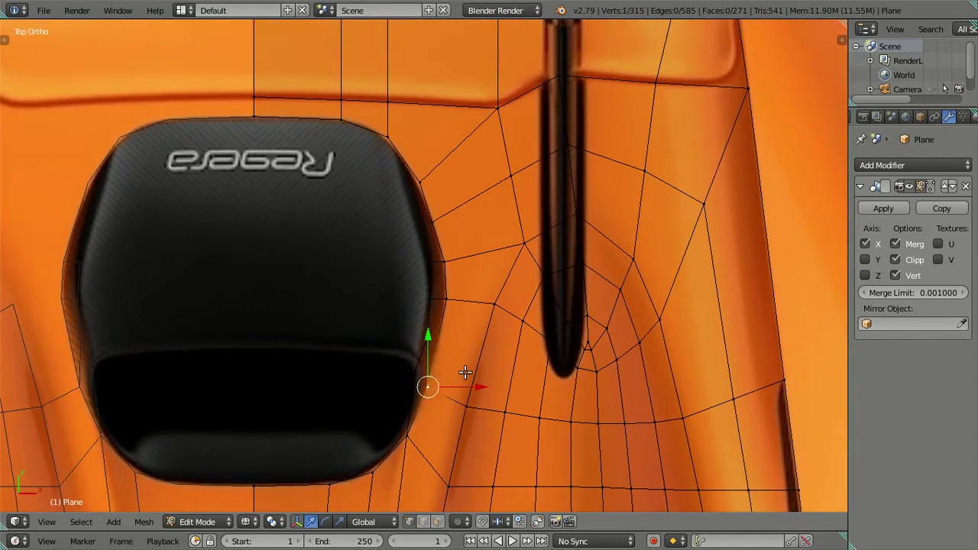
key("g")
key("Escape")
key("g")
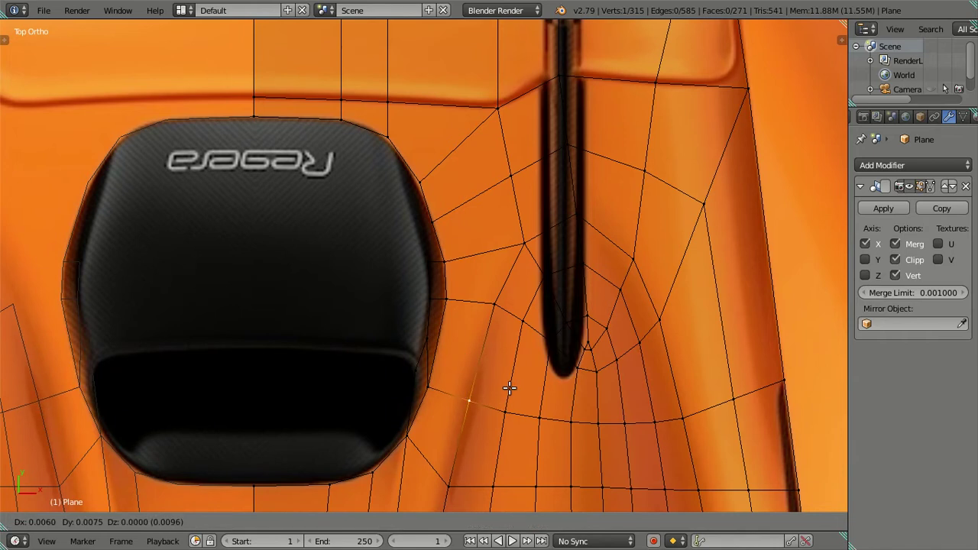
key("Escape")
key("g")
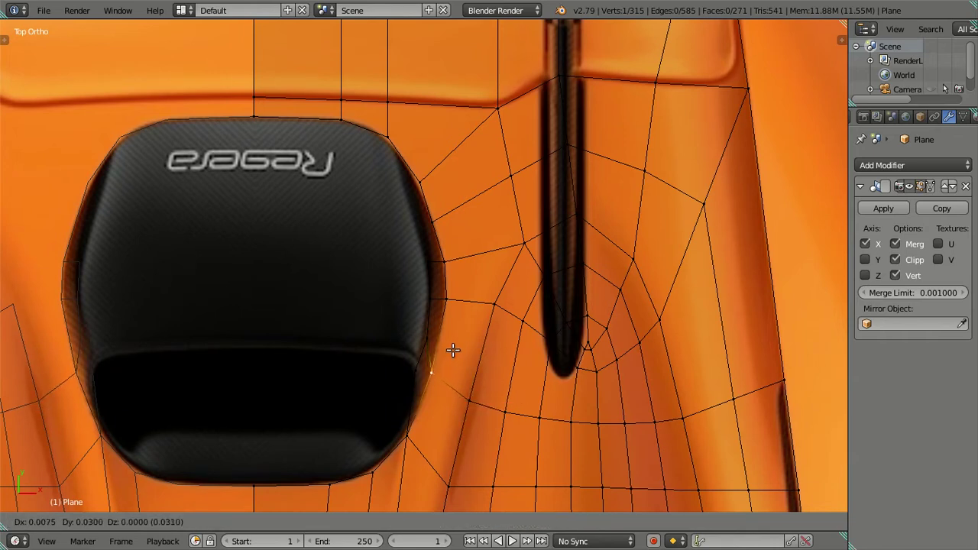
left_click(454, 346)
key("ctrl+z")
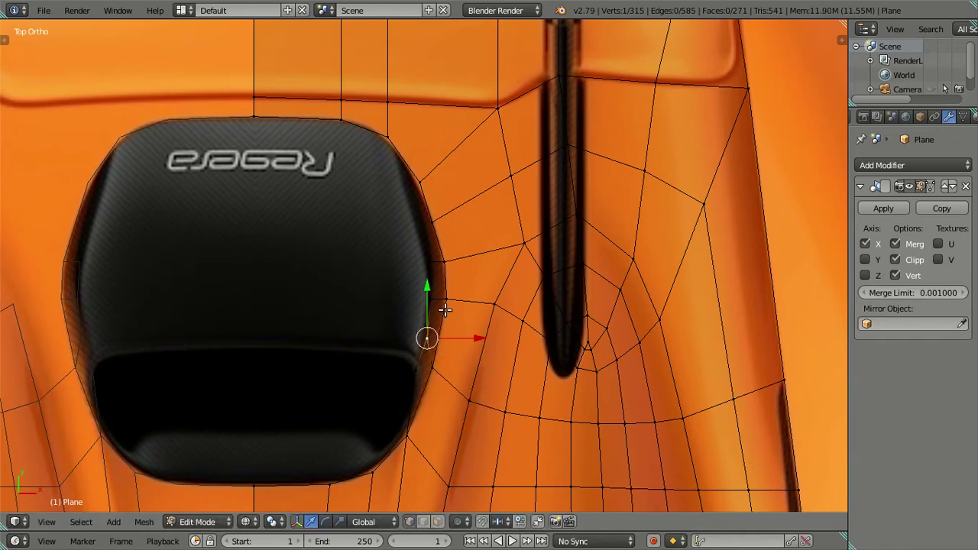
key("alt+z")
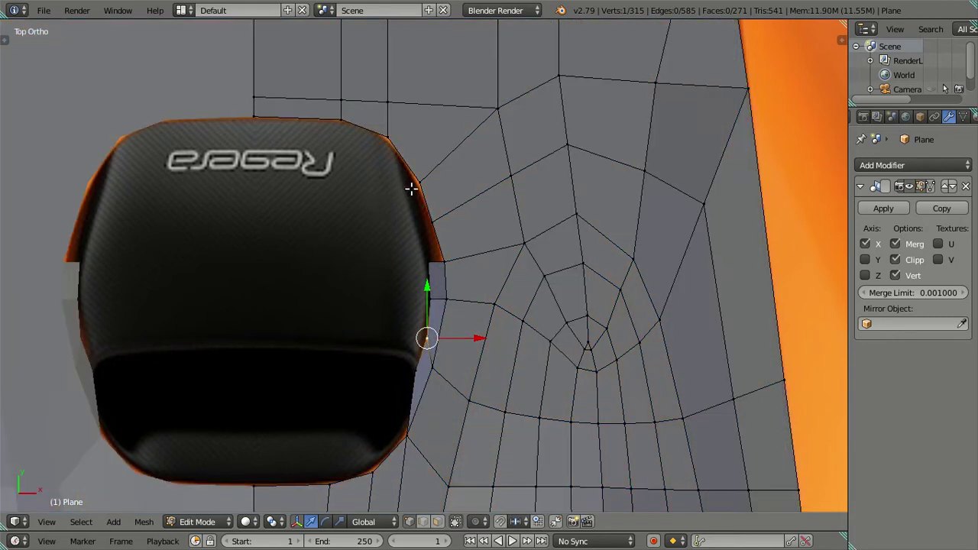
- Extrude the intake's top-rim vertices and fit the new edge to the pod outline along X and Y
right_click(253, 117)
right_click(416, 178, "ctrl")
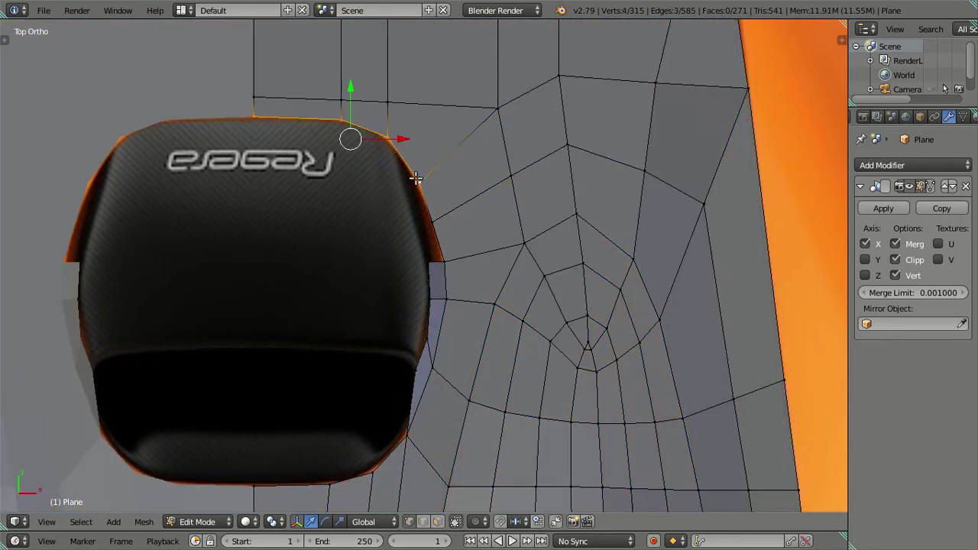
right_click(417, 197, "ctrl")
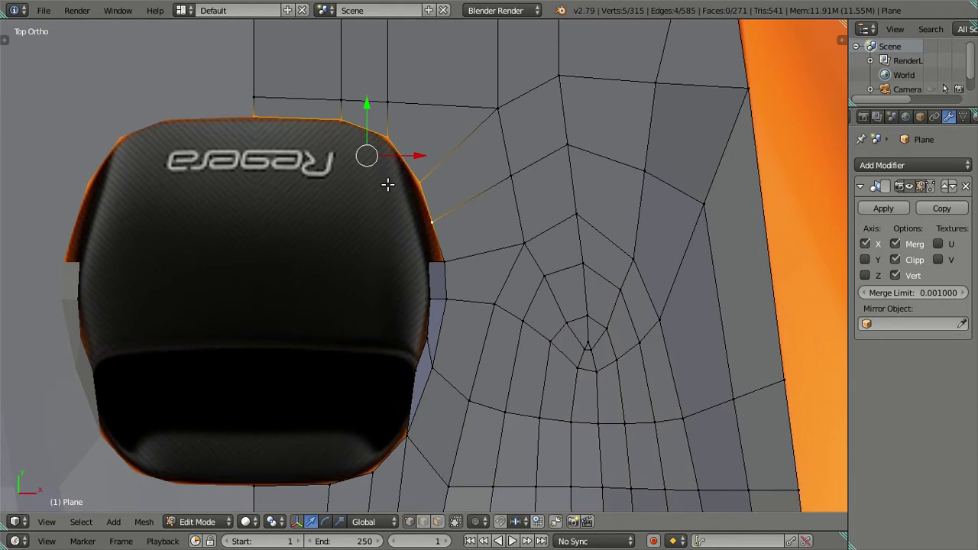
key("e")
right_click(382, 201)
left_click_drag(369, 105, 365, 124)
left_click(365, 124)
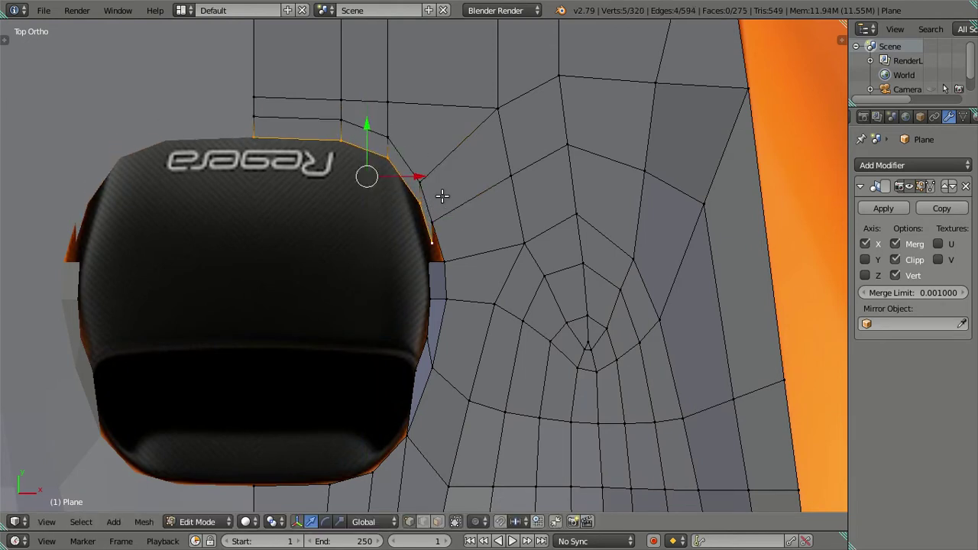
key("g")
key("x")
left_click(411, 167)
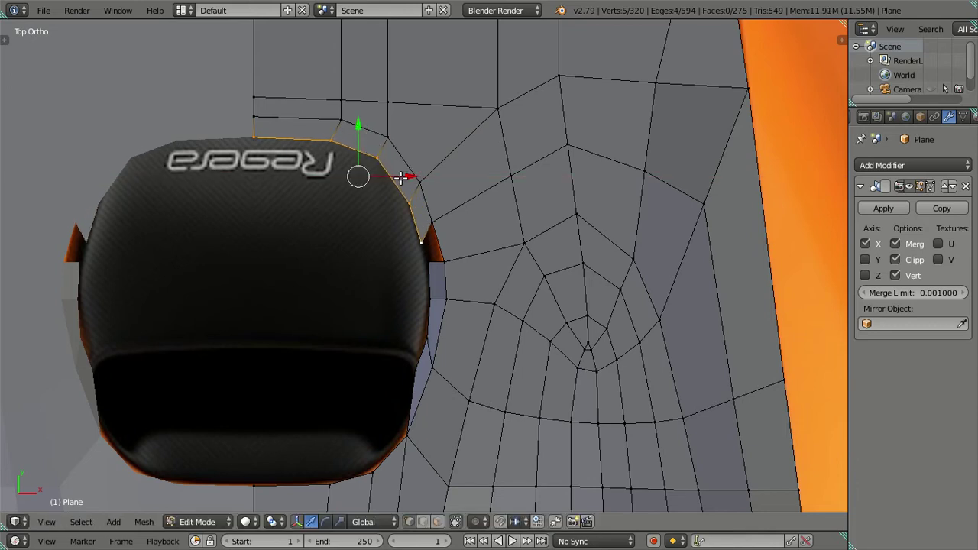
key("g")
key("y")
left_click(388, 158)
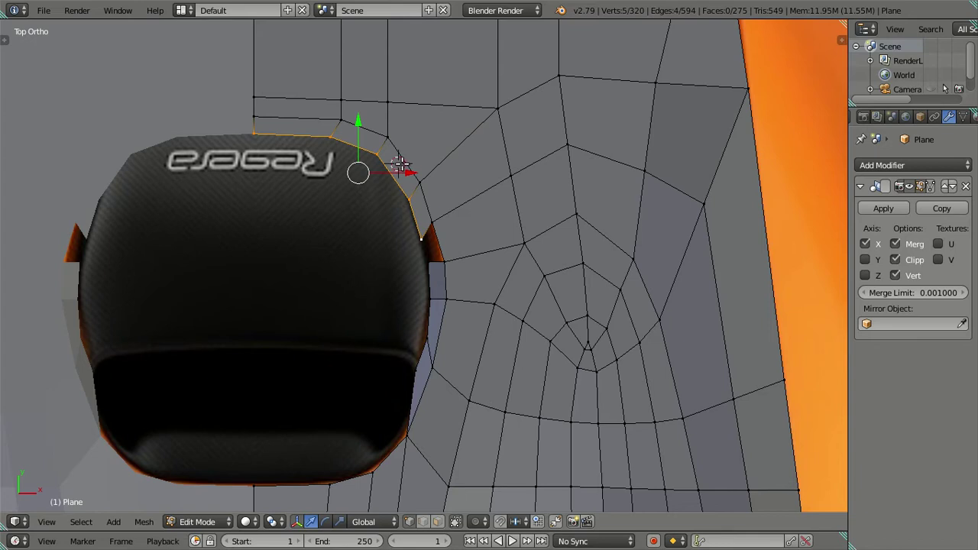
- Reposition the two-vertex rim edge so it sits on the pod's right edge
key("g")
key("x")
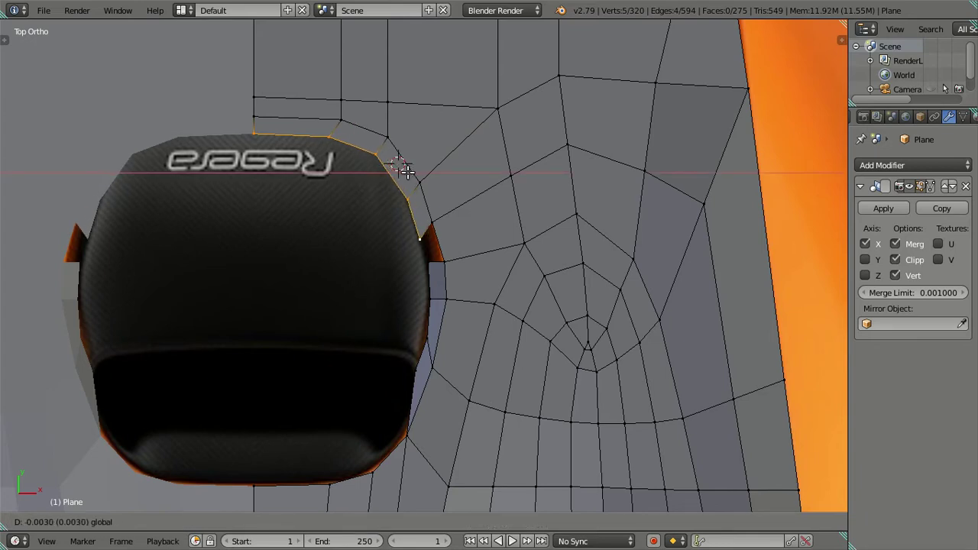
right_click(409, 175)
right_click(405, 184)
right_click(413, 222)
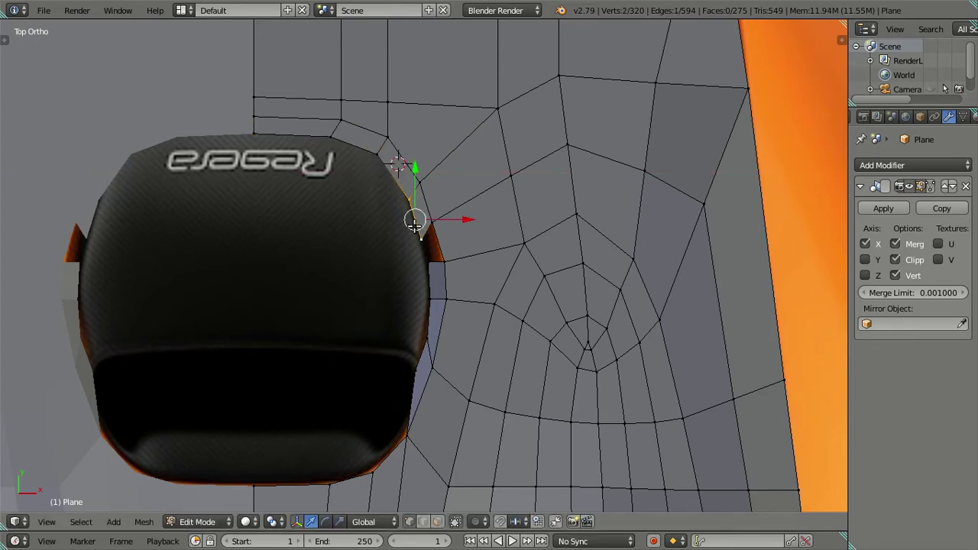
key("g")
left_click(428, 183)
key("g")
key("x")
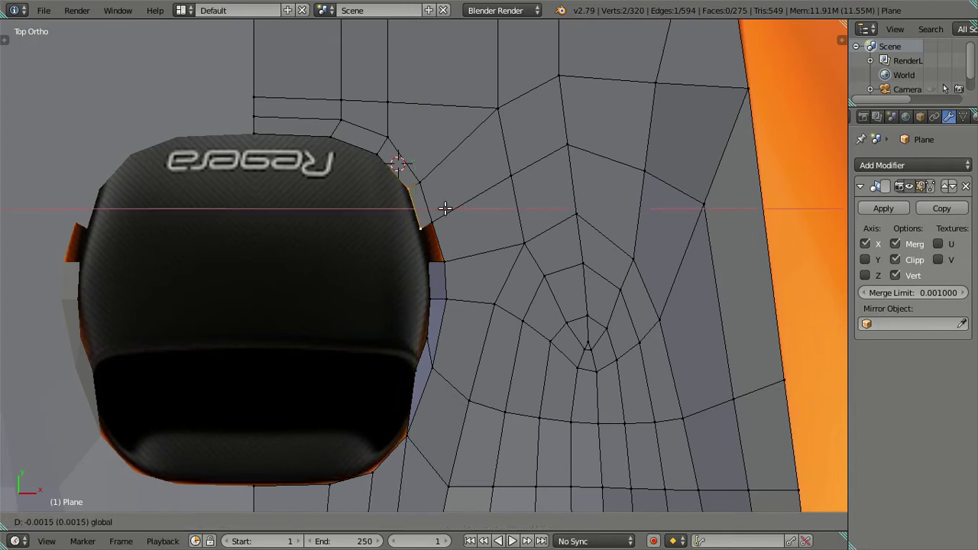
left_click(417, 214)
key("g")
left_click(429, 233)
- Fill the triangular gap beside the new strip with a face
right_click(432, 246, "shift")
right_click(415, 233, "shift")
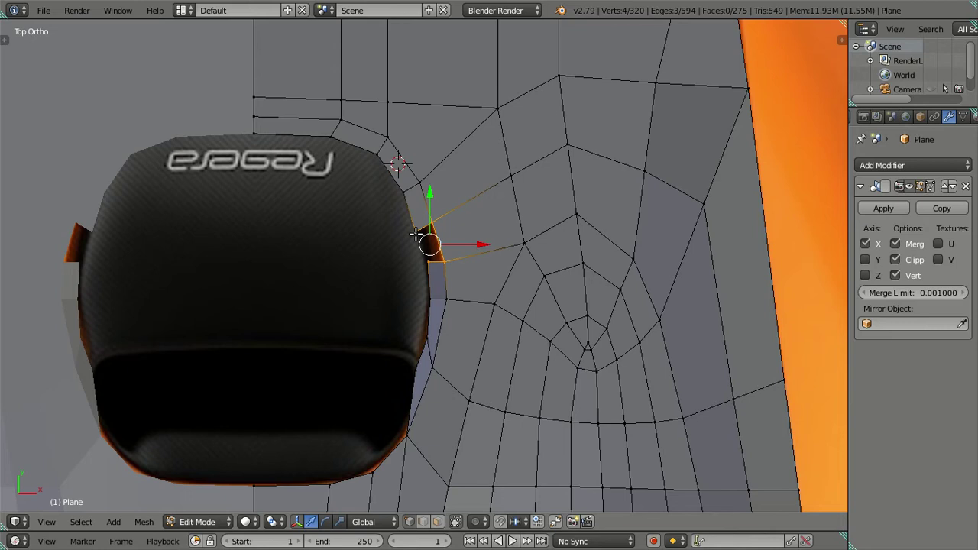
key("f")
- Shift the vertical edge and the strip's lower vertex along X to hug the pod edge
right_click(426, 264)
key("g")
key("x")
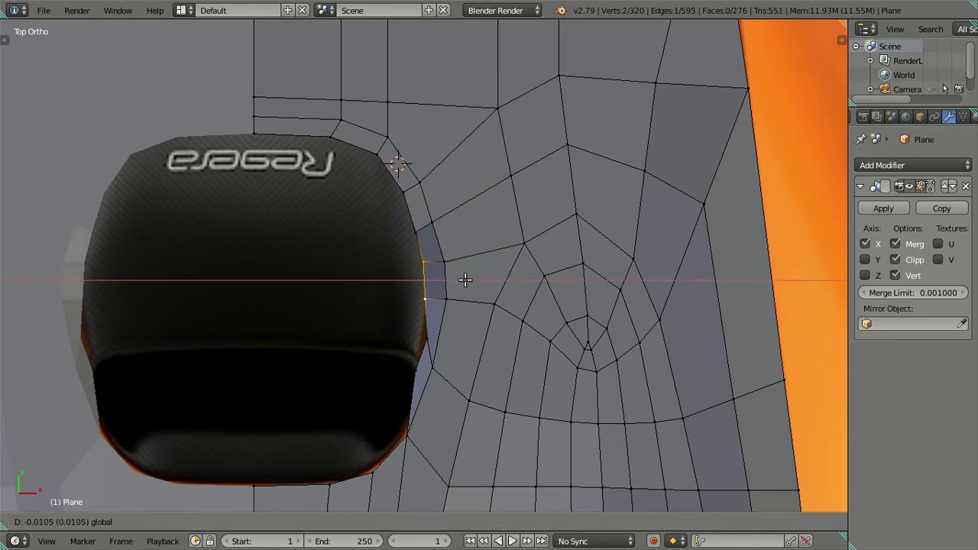
left_click(465, 281)
right_click(425, 334)
left_click(459, 333)
key("g")
key("x")
left_click(465, 336)
- Move the selected vertex path along the hole rim vertically to a new height
mouse_move(465, 337)
middle_mouse_down()
mouse_move(303, 196)
mouse_move(506, 312)
middle_mouse_up()
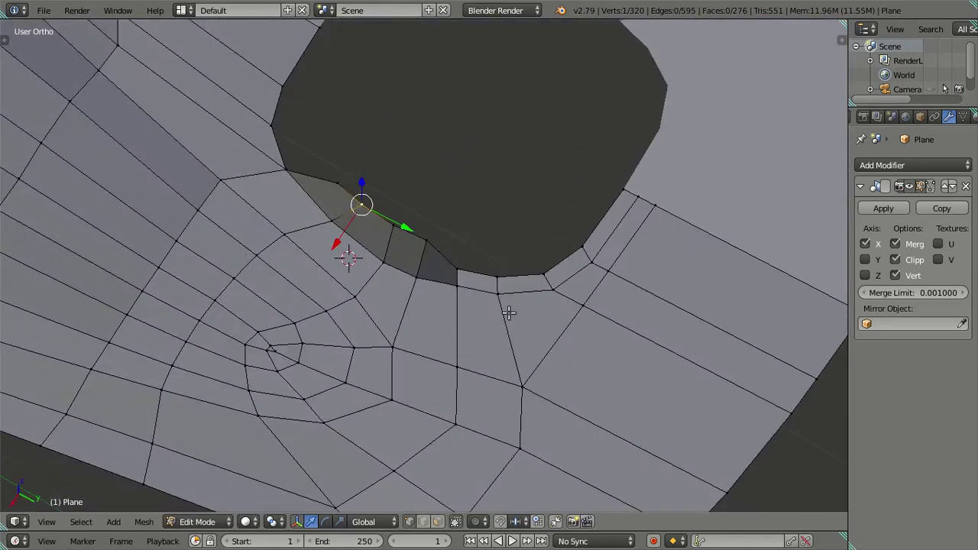
right_click(458, 267)
right_click(606, 184, "ctrl")
mouse_move(541, 273)
middle_mouse_down()
mouse_move(572, 191)
mouse_move(557, 196)
middle_mouse_up()
key("g")
key("z")
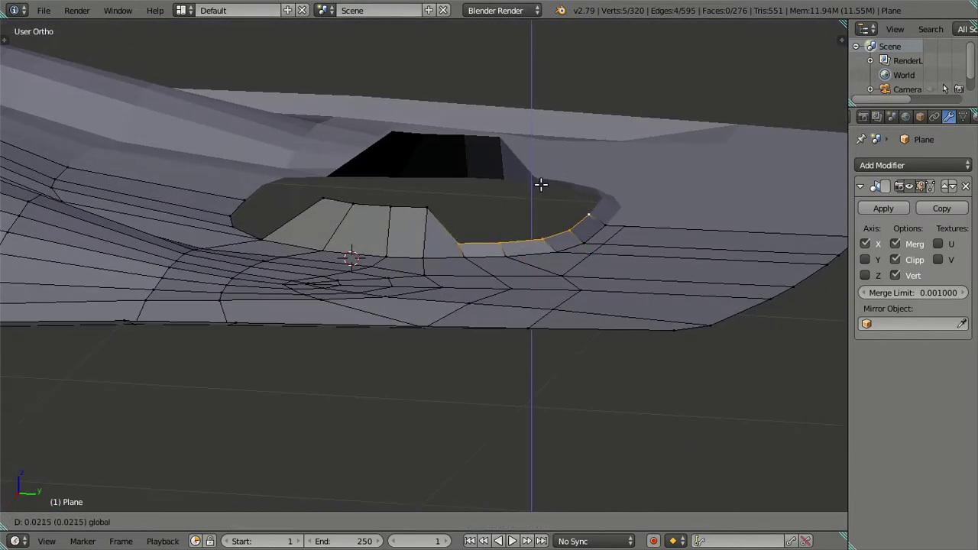
left_click(546, 180)
- Adjust two single rim vertices vertically, lowering the second to smooth the rim
right_click(427, 208)
key("g")
key("z")
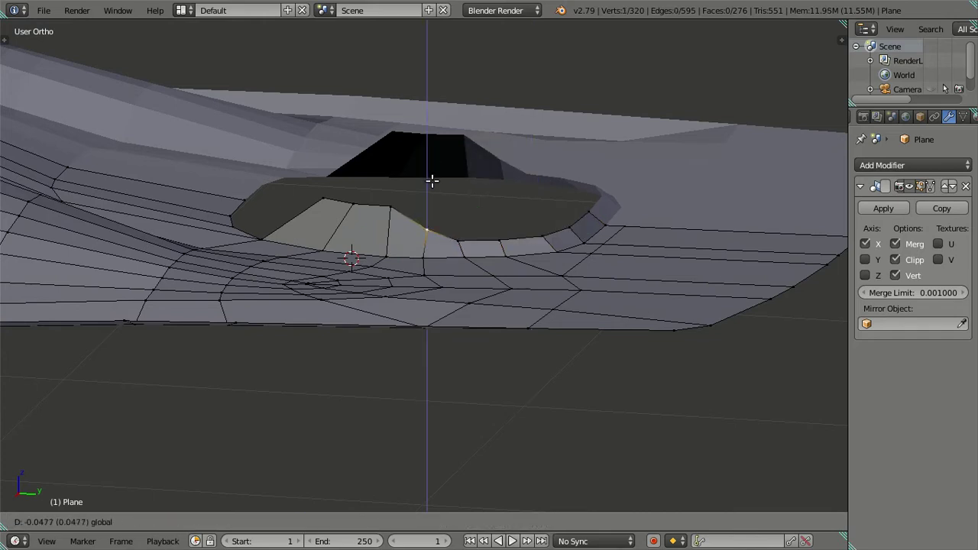
left_click(431, 180)
right_click(391, 188)
key("g")
key("z")
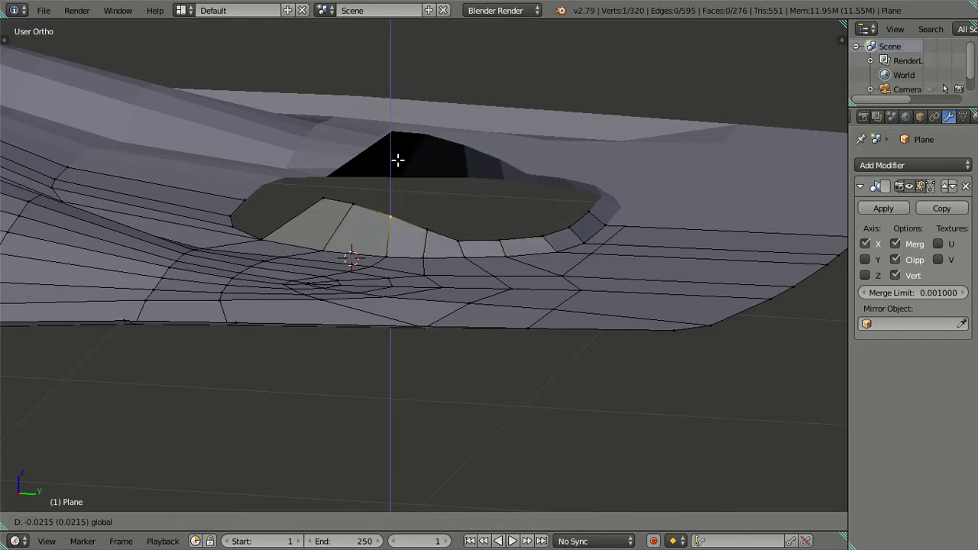
left_click(400, 165)
- Check the pod shape from top and Right Ortho views; trial a vertical move on the rear strip vertex, then cancel
middle_click_drag(402, 174, 438, 190)
key("KP_7")
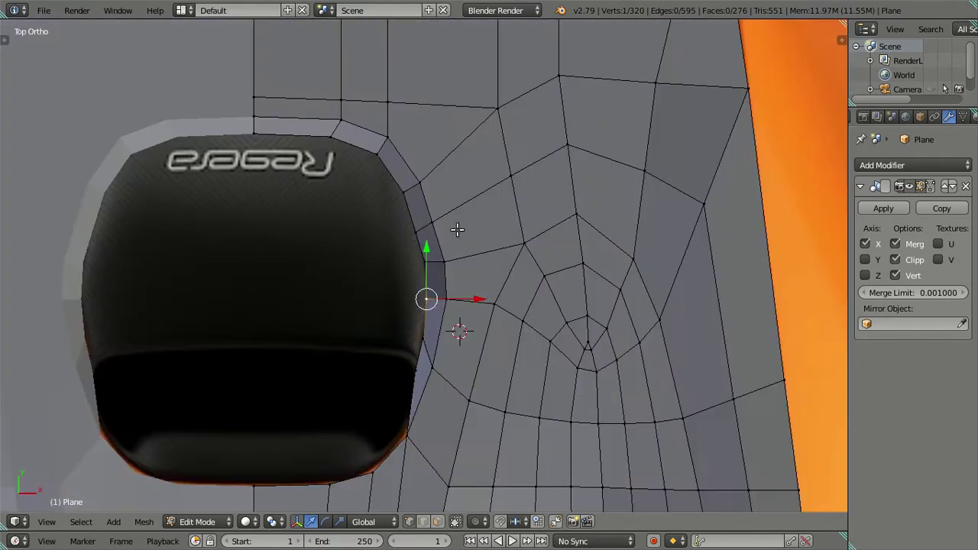
mouse_move(380, 185)
middle_mouse_down()
mouse_move(262, 61)
mouse_move(163, 39)
mouse_move(211, 37)
middle_mouse_up()
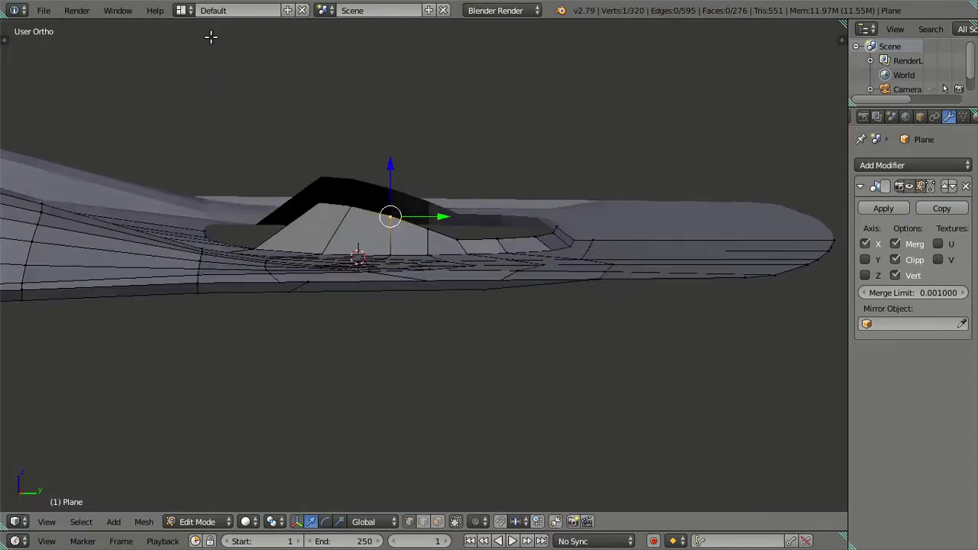
key("KP_3")
scroll(321, 168, "up", 3)
right_click(470, 222)
key("g")
key("z")
key("Escape")
- Lower three top-edge strip vertices slightly and raise two rear ones to match the pod's profile
right_click(429, 212)
right_click(375, 196, "shift")
right_click(318, 179, "shift")
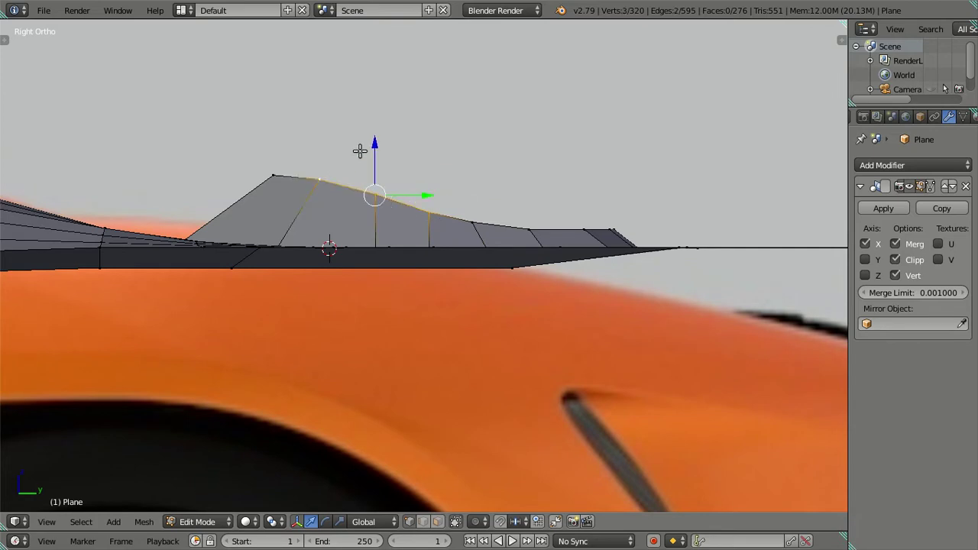
left_click_drag(378, 144, 378, 149)
right_click(428, 217)
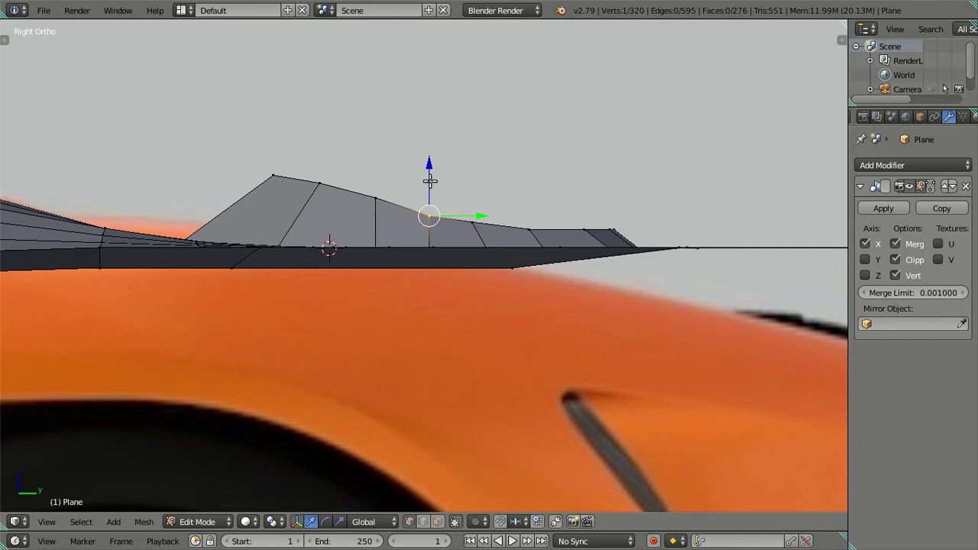
right_click(468, 217, "shift")
mouse_move(452, 177)
left_mouse_down()
mouse_move(452, 165)
mouse_move(484, 168)
left_mouse_up()
right_click(479, 217)
key("KP_7")
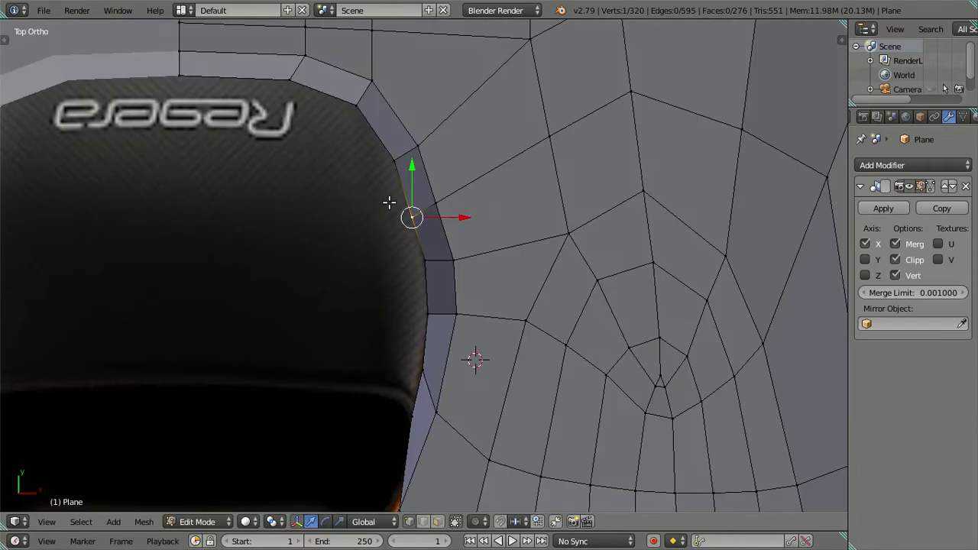
- Show the car's orange texture, centre the intake pod, and pick vertices on its top and right edges
key("alt+z")
key("a")
scroll(395, 203, "down", 2)
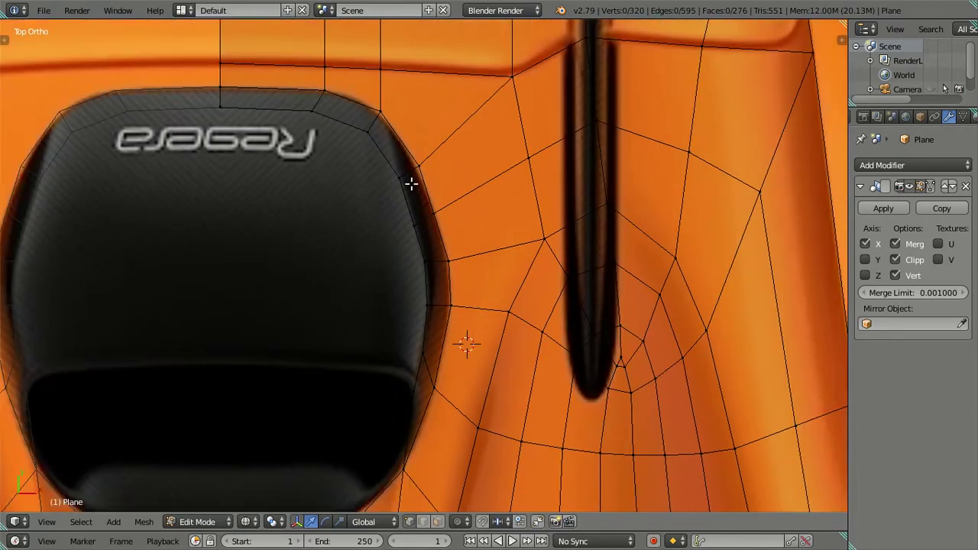
middle_click_drag(412, 183, 456, 170, "shift")
right_click(406, 125)
key("g")
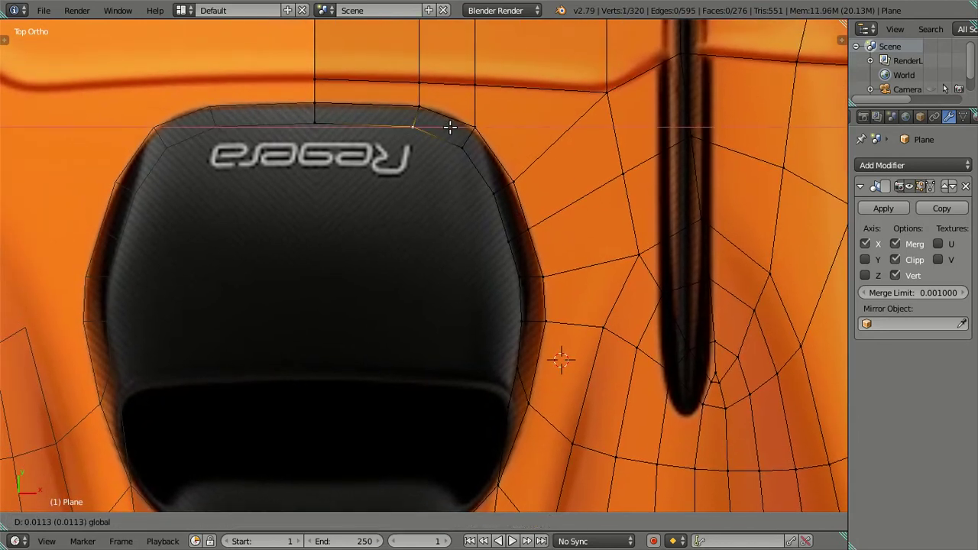
right_click(450, 130)
right_click(461, 146)
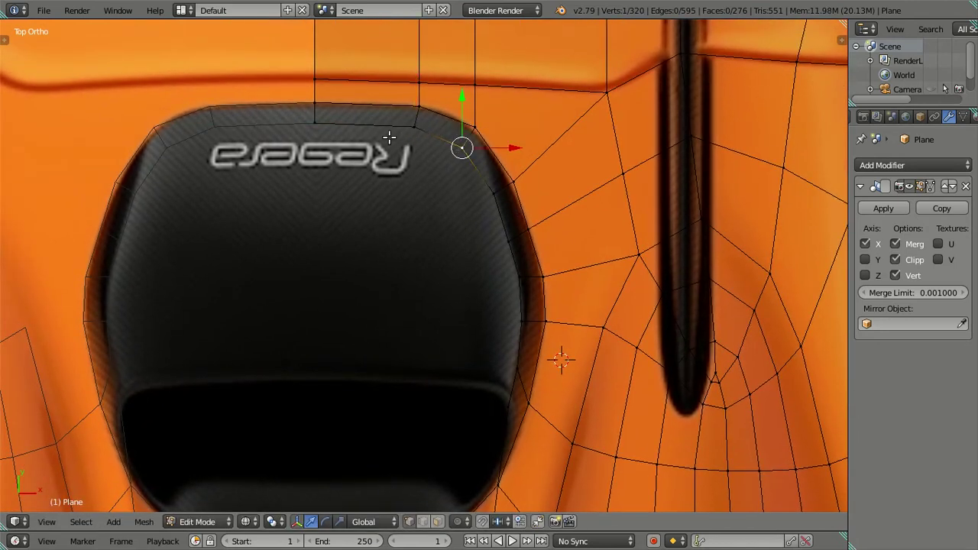
right_click(506, 404)
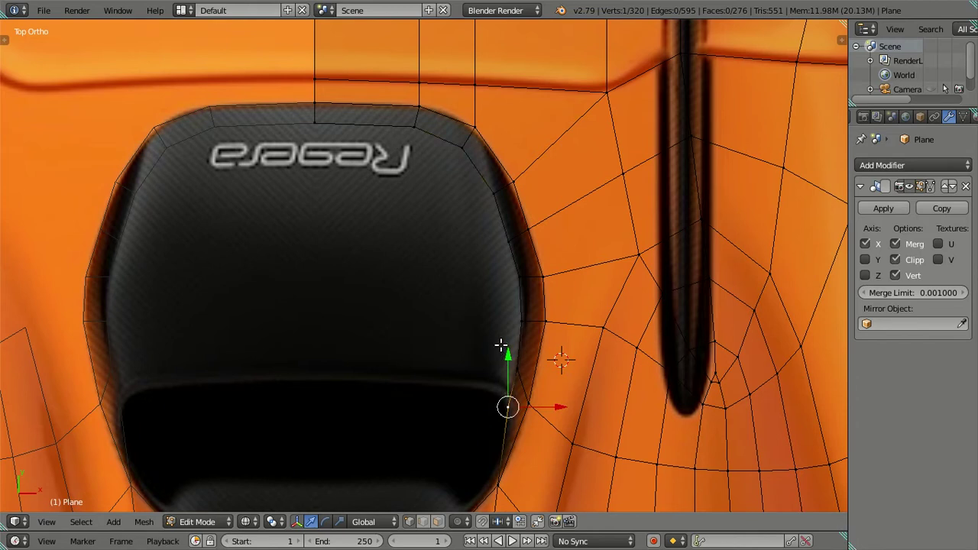
scroll(489, 339, "down", 2)
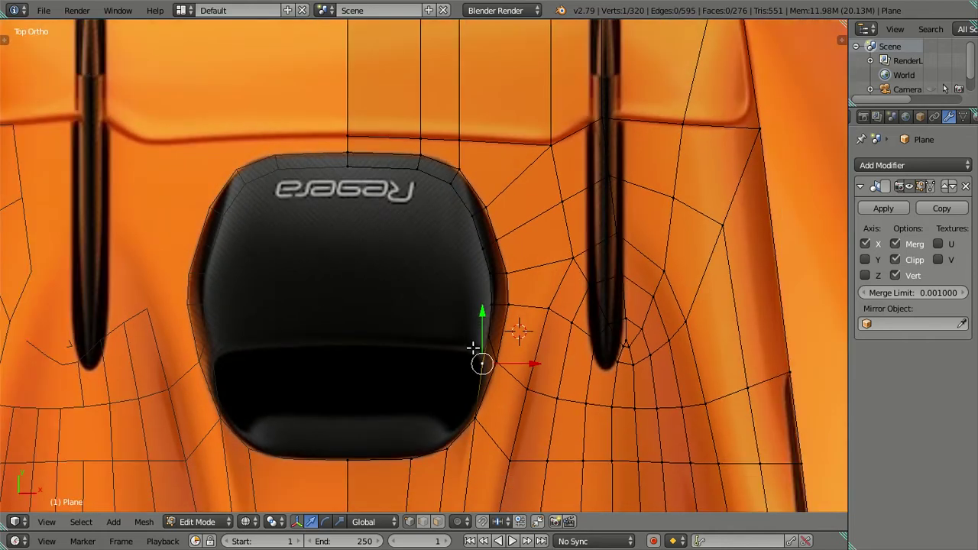
scroll(473, 349, "up", 2)
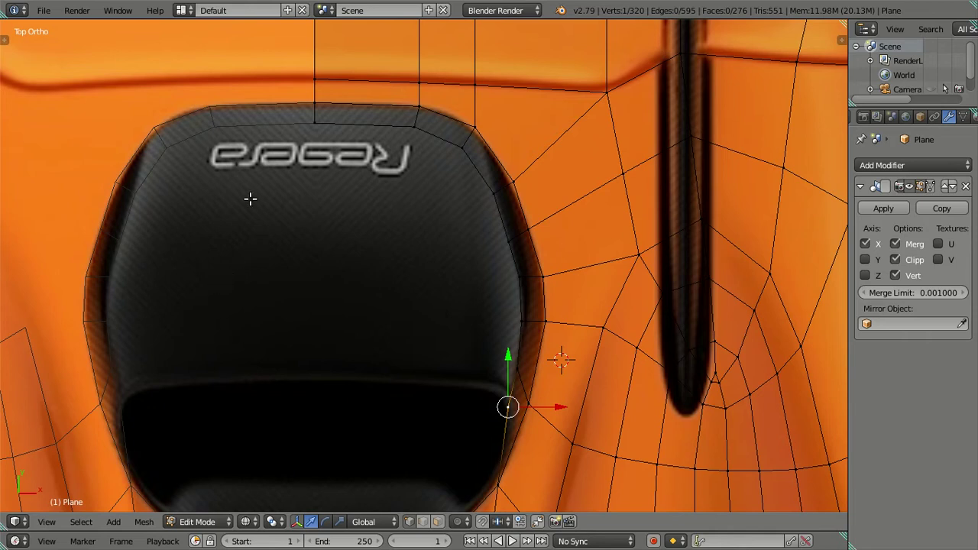
scroll(249, 198, "down", 4)
scroll(254, 205, "up", 3)
- Extrude the edge chain down the pod's right edge and shift it inward along Y onto the pod
right_click(325, 178)
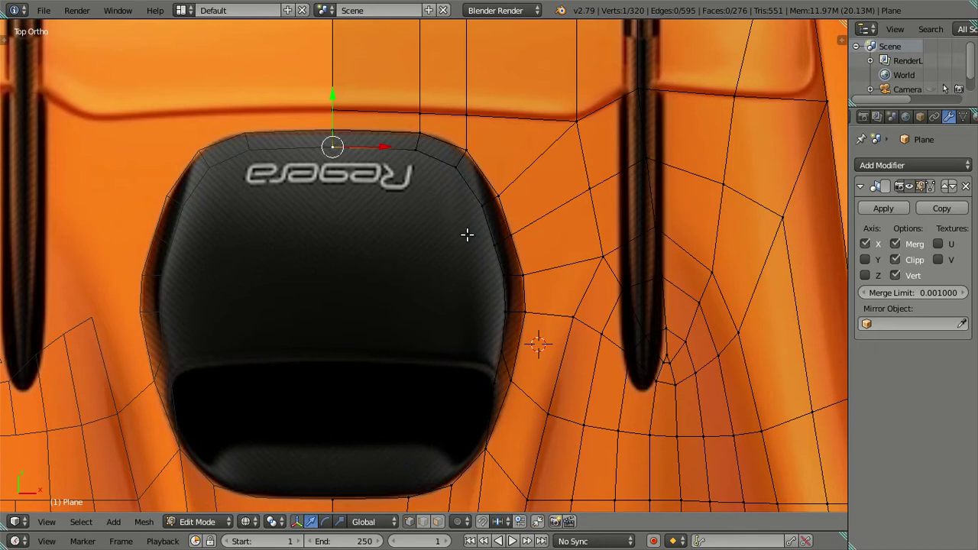
right_click(479, 368, "ctrl")
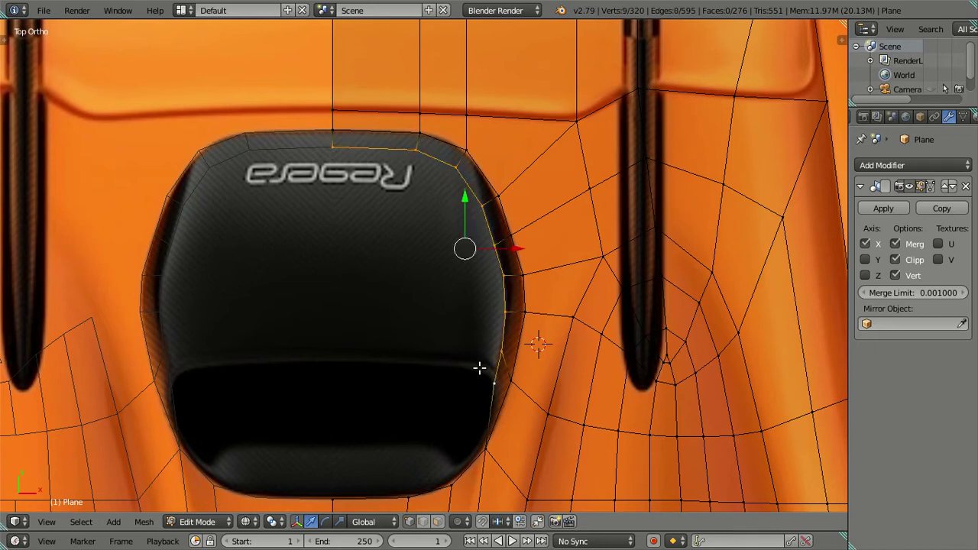
key("e")
right_click(450, 330)
key("g")
key("y")
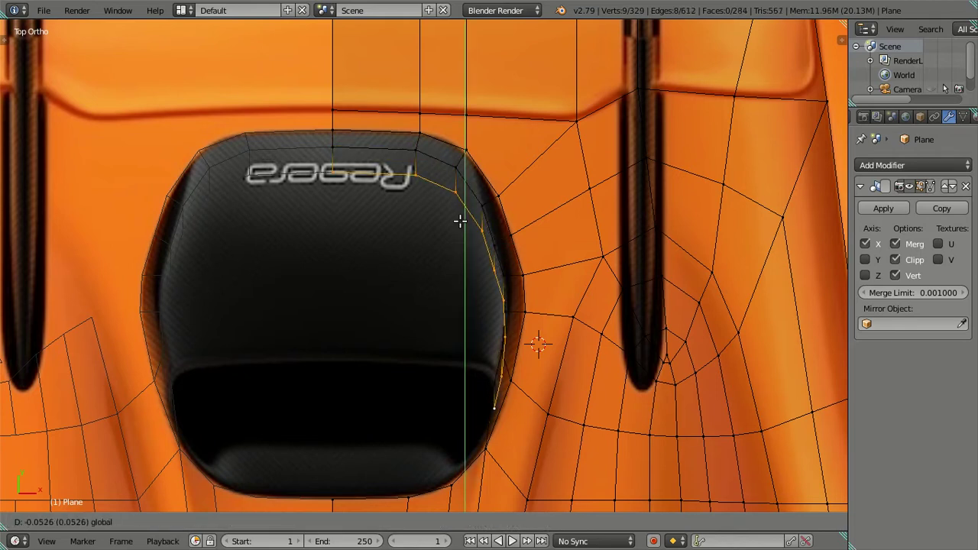
left_click(480, 285)
mouse_move(519, 275)
left_mouse_down()
mouse_move(503, 269)
mouse_move(500, 285)
left_mouse_up()
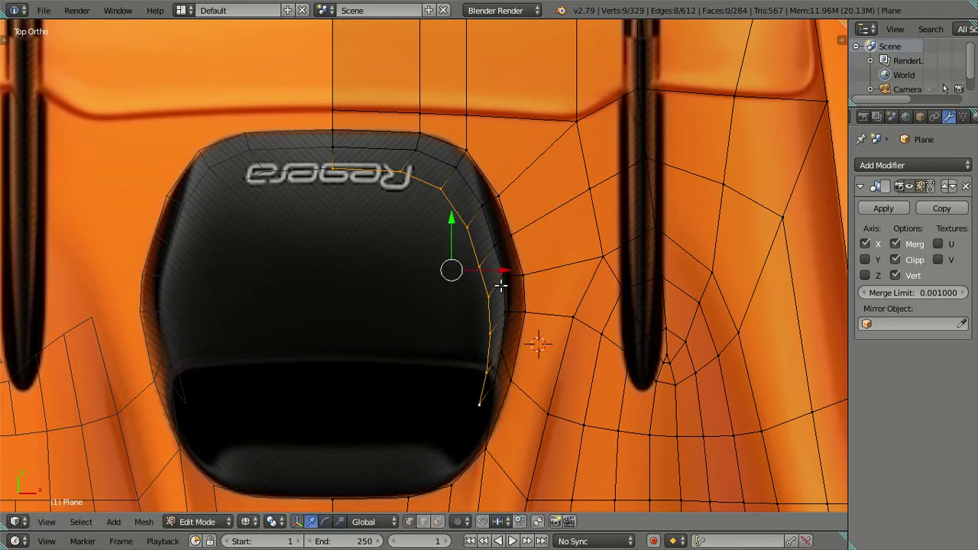
- Slide sections of the new edge chain up and down to fit the pod's side
scroll(442, 297, "up", 1)
right_click(475, 412)
right_click(487, 267, "ctrl")
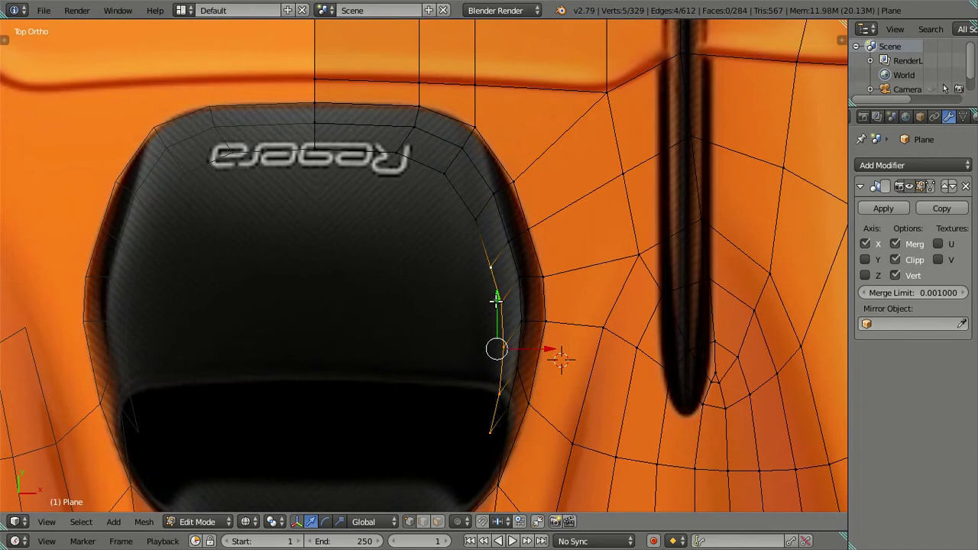
left_click_drag(496, 300, 497, 280)
left_click(496, 279)
right_click(475, 218)
right_click(484, 402, "ctrl")
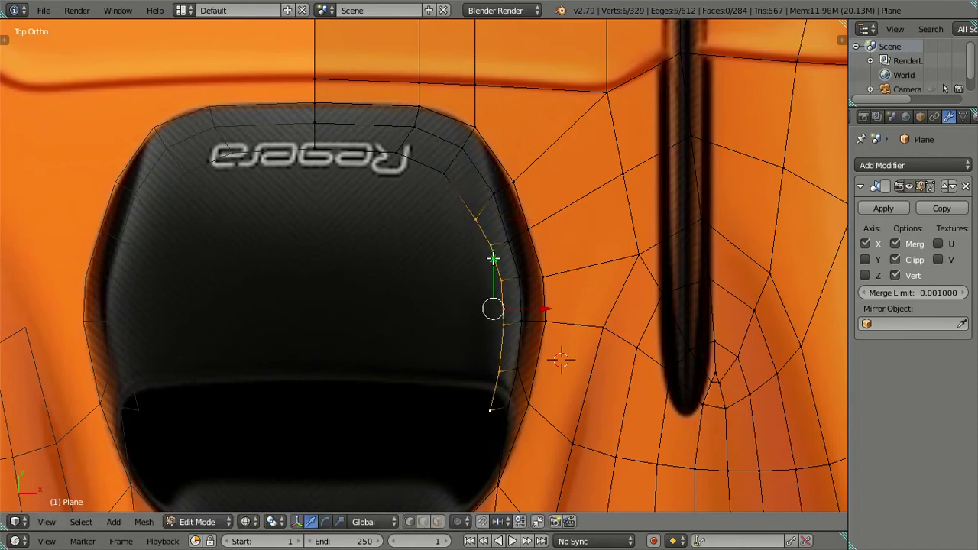
left_click_drag(493, 260, 494, 245)
left_click(494, 245)
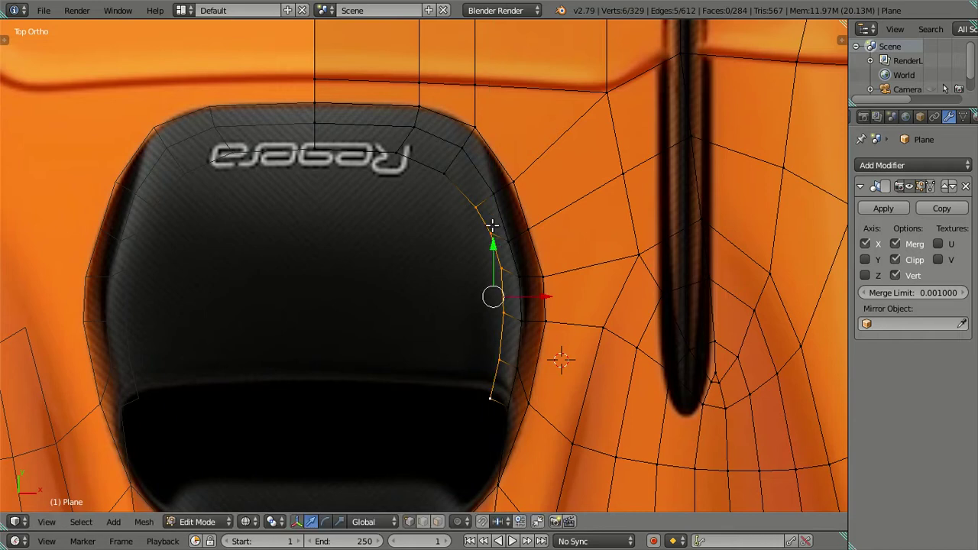
right_click(477, 220, "shift")
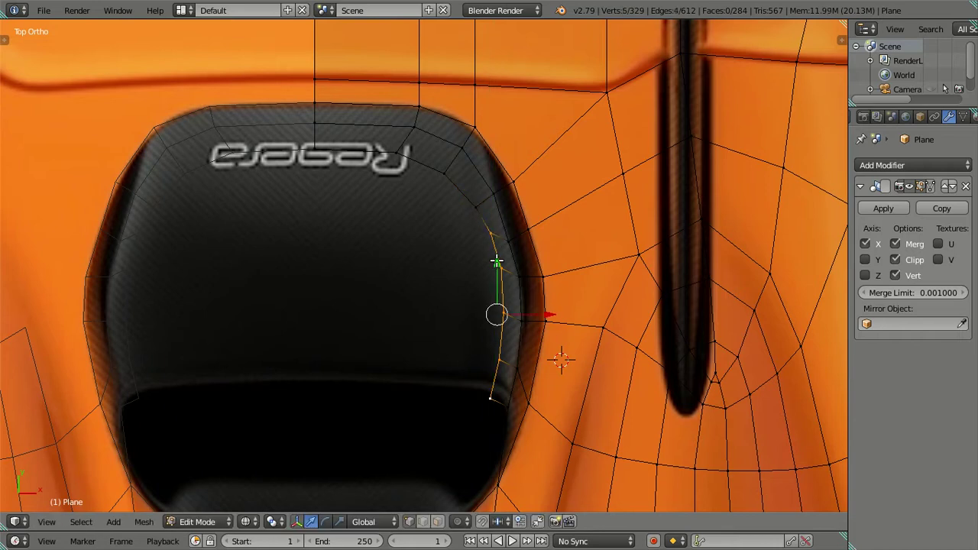
left_click_drag(497, 262, 493, 360)
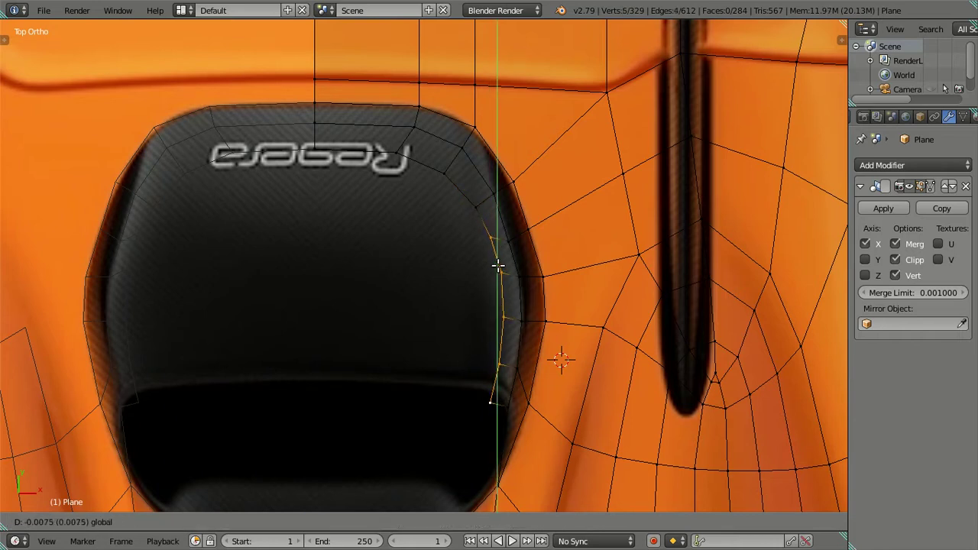
- Set the vertical positions of the edge and vertex on the pod's lower right side
right_click(485, 405)
right_click(497, 373, "shift")
key("g")
key("y")
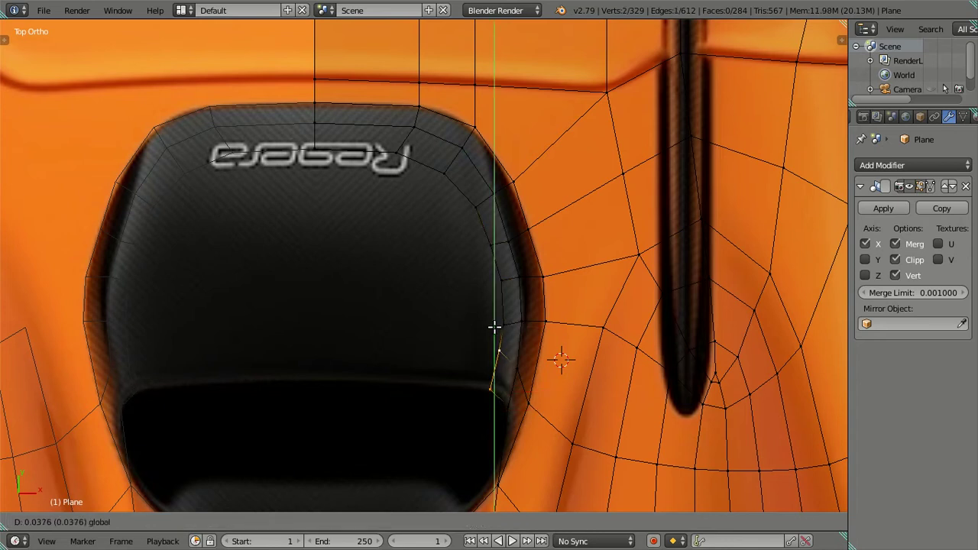
left_click(494, 327)
right_click(502, 323)
key("g")
left_click(503, 273)
key("g")
left_click(495, 326)
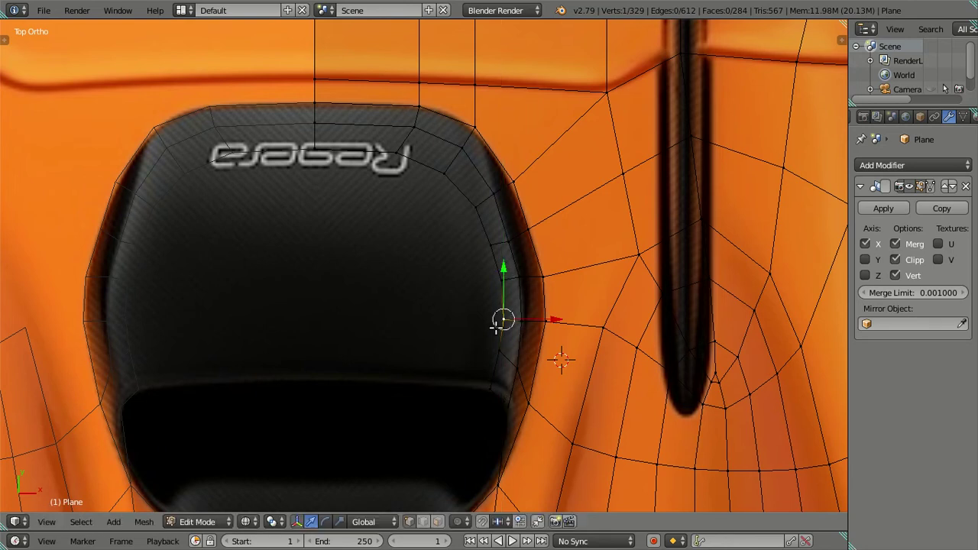
key("g")
key("y")
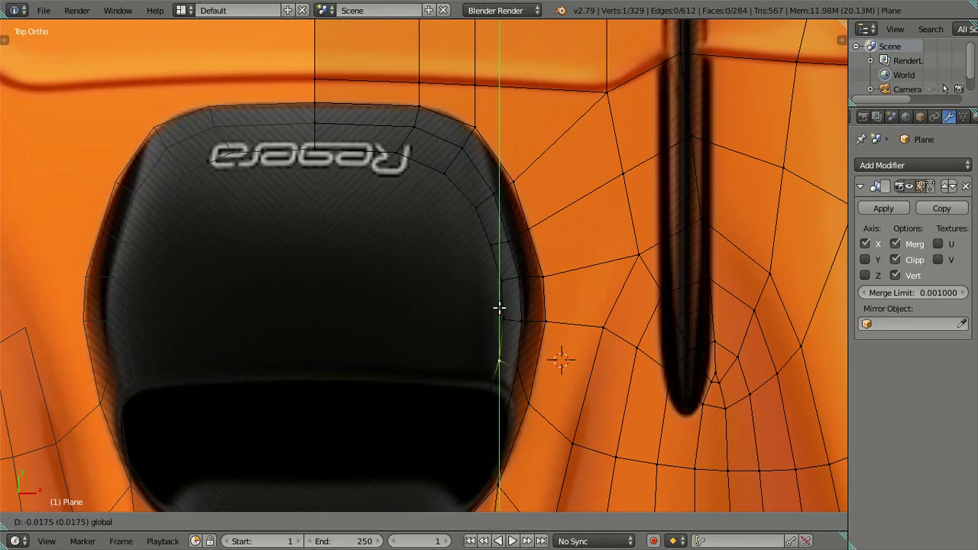
left_click(499, 307)
- Pull the upper right-edge and upper-corner vertices onto the pod's outline
right_click(499, 235)
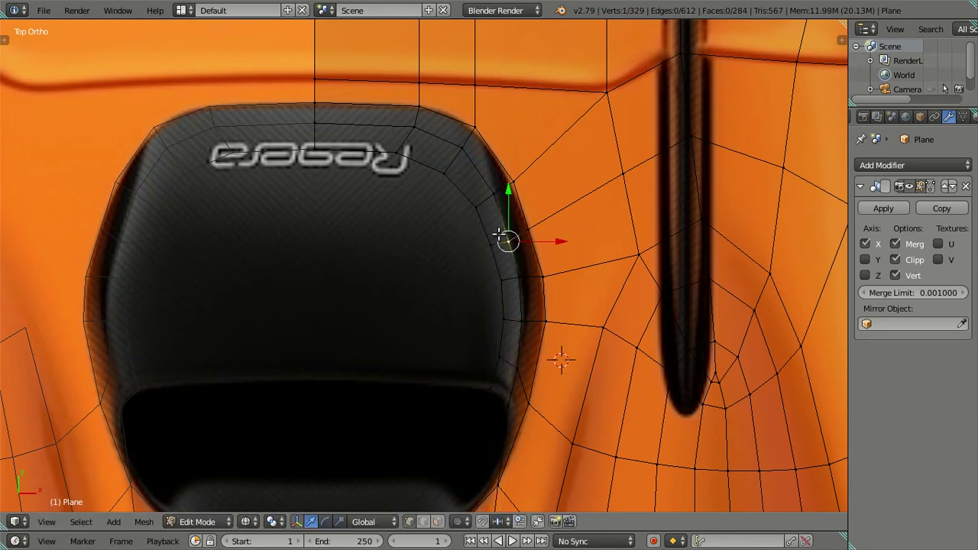
key("g")
key("x")
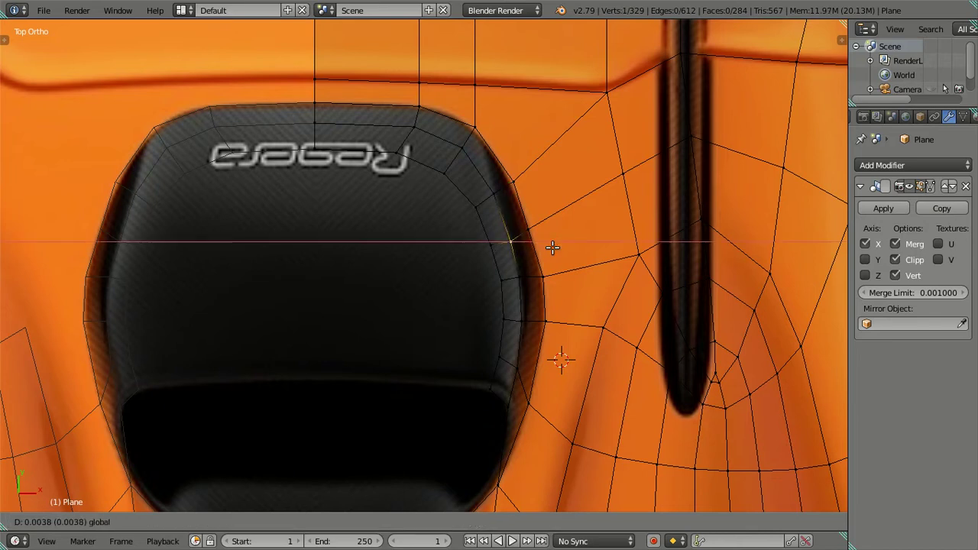
left_click(552, 247)
key("g")
left_click(464, 190)
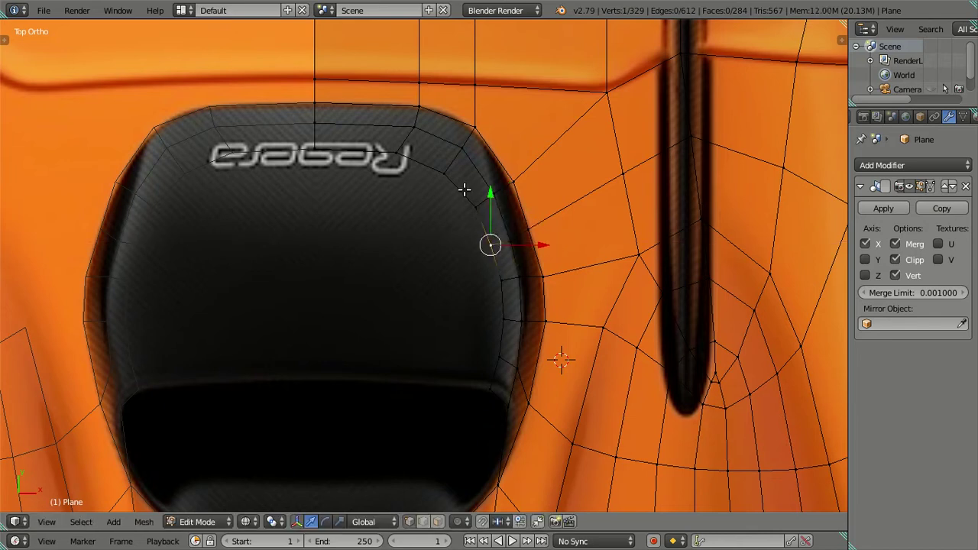
right_click(452, 175)
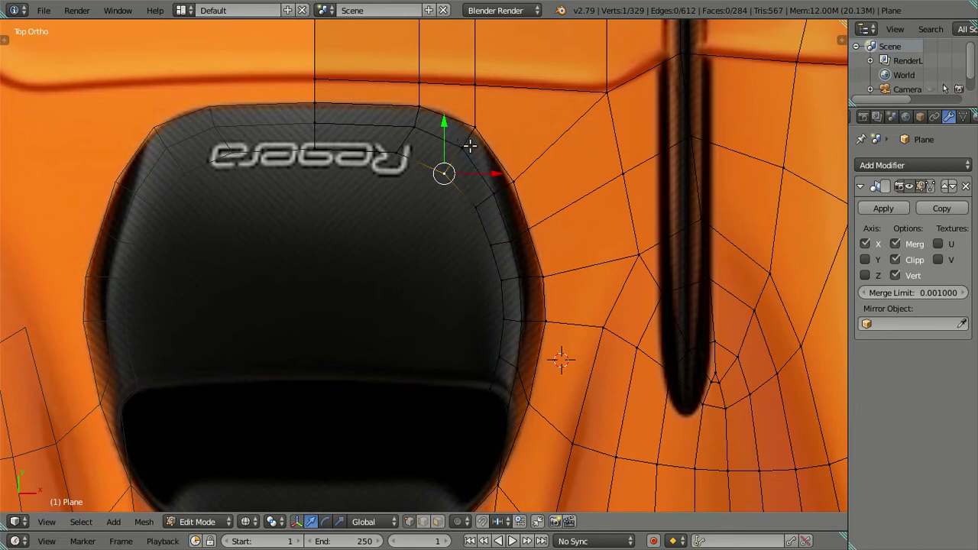
key("g")
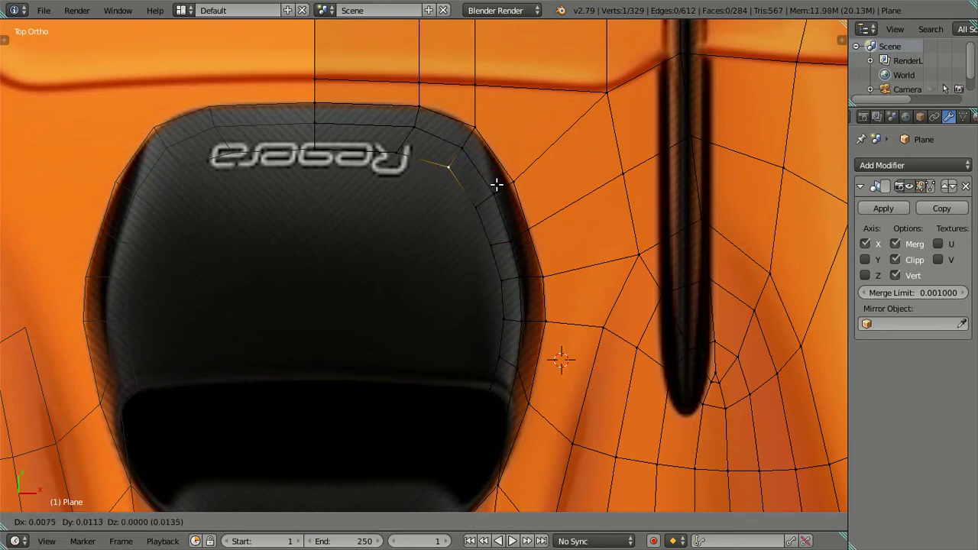
left_click(497, 184)
right_click(401, 153)
key("g")
key("x")
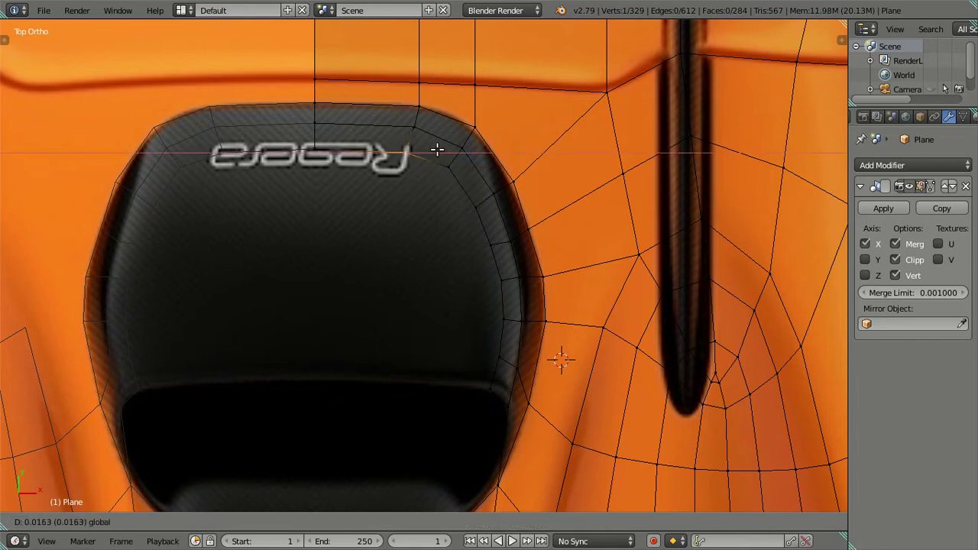
left_click(437, 150)
- Shift the lower right-edge vertices horizontally along X against the pod edge
key("a")
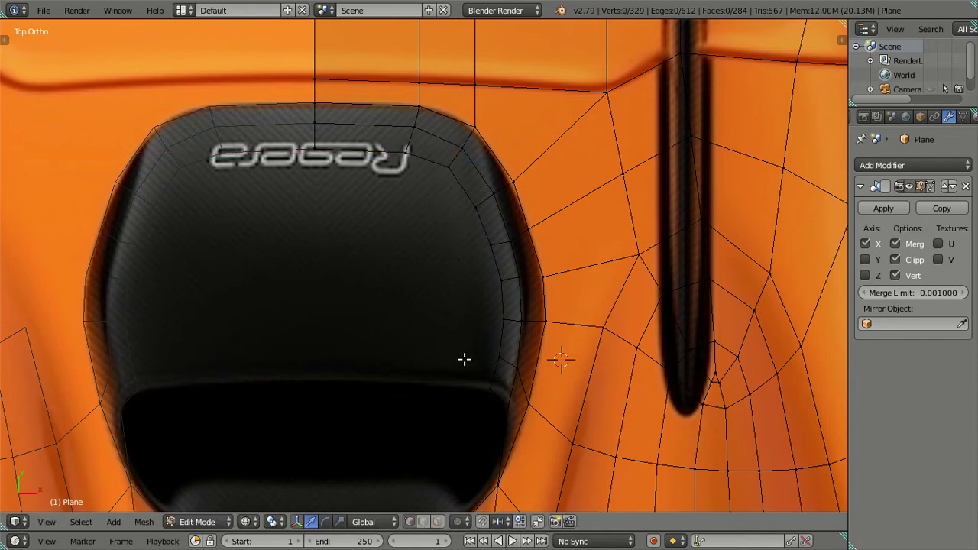
right_click(498, 297)
right_click(490, 354, "ctrl")
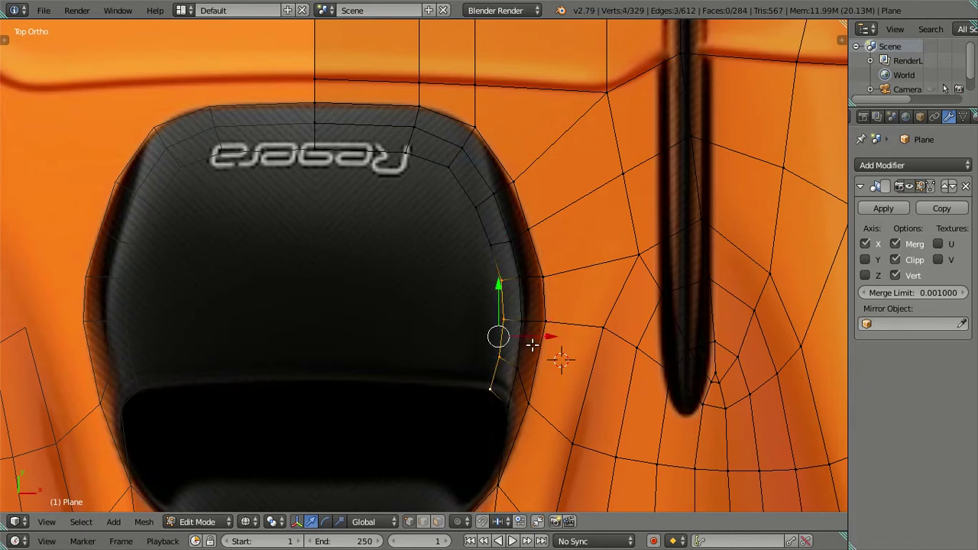
key("g")
key("x")
left_click(536, 337)
key("a")
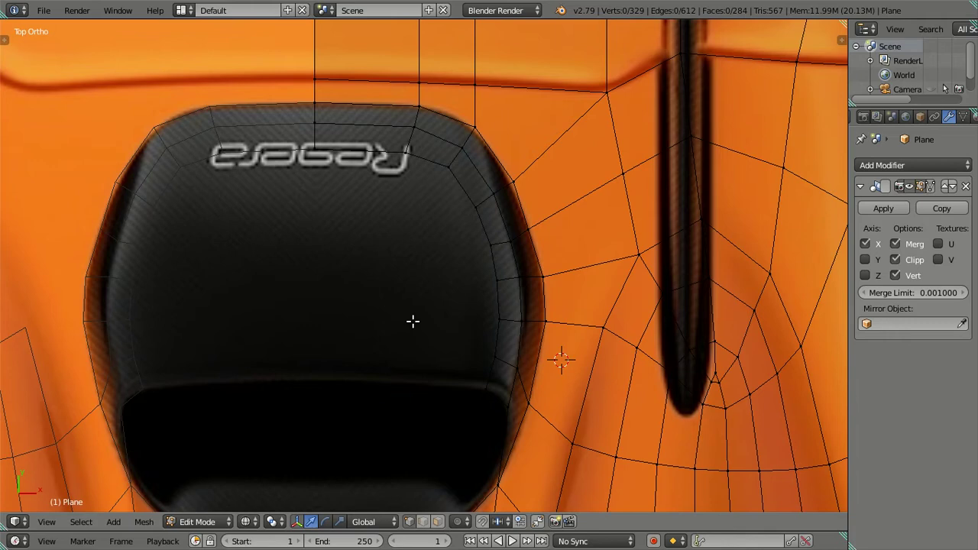
- In solid shading, raise two vertex paths along the pod rim vertically
scroll(455, 372, "down", 3)
mouse_move(553, 404)
middle_mouse_down()
mouse_move(428, 237)
mouse_move(373, 300)
mouse_move(387, 323)
mouse_move(339, 275)
mouse_move(446, 270)
mouse_move(471, 234)
middle_mouse_up()
key("alt+z")
right_click(474, 239)
right_click(583, 201, "ctrl")
left_click_drag(543, 184, 549, 180)
right_click(429, 223)
right_click(347, 208, "ctrl")
left_click_drag(384, 178, 397, 175)
- From a lower side angle, adjust one more rim vertex's height along Z
middle_click_drag(388, 227, 423, 195)
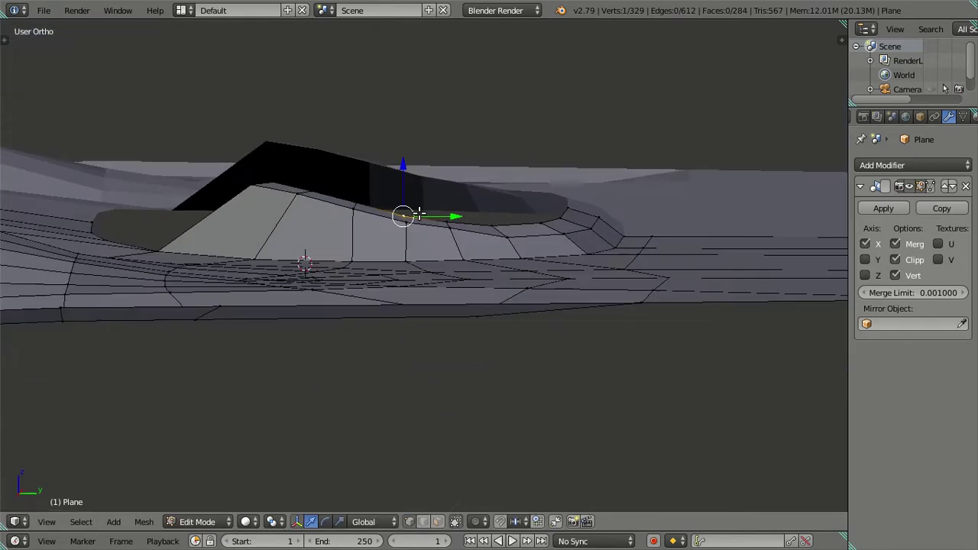
key("g")
key("z")
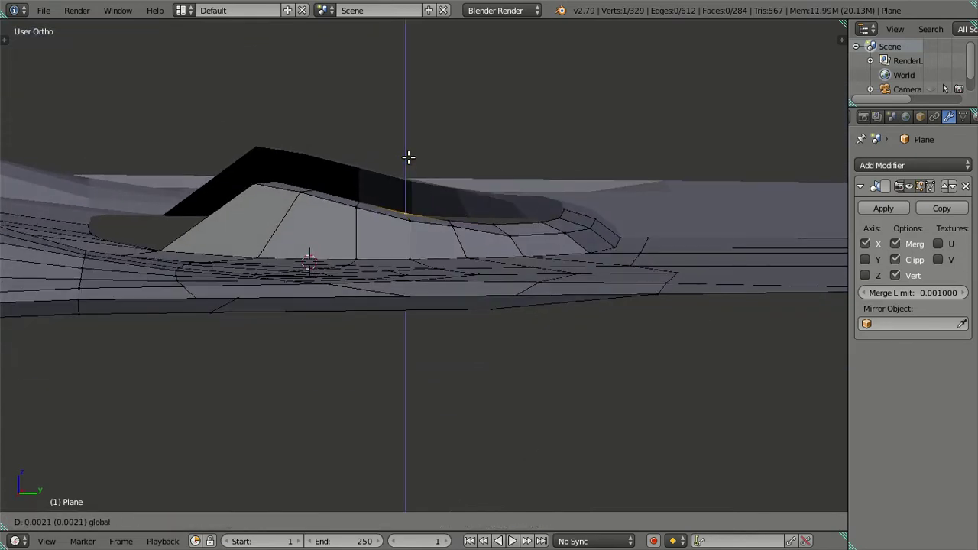
left_click(408, 157)
key("a")
- In Right Ortho view, raise a vertex on the pod's top profile to match the reference
key("KP_3")
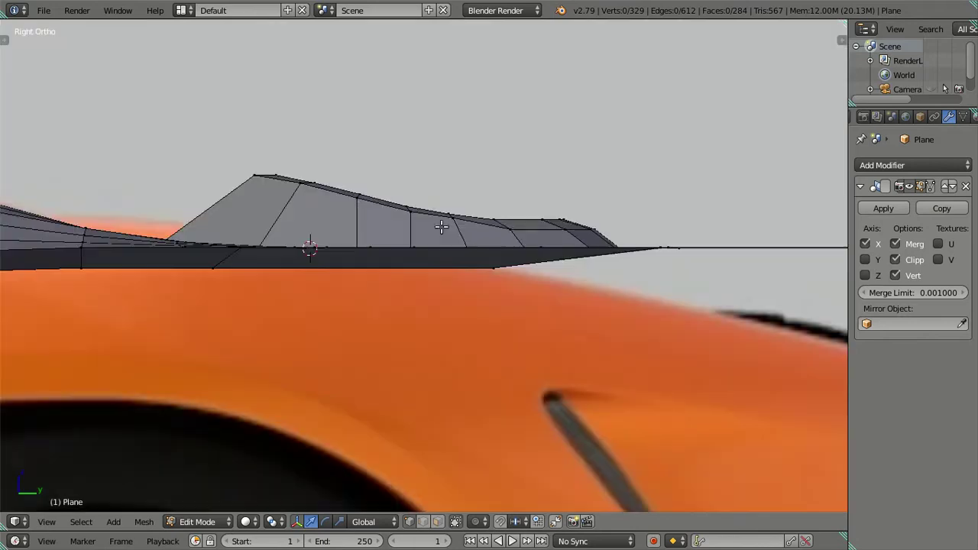
scroll(442, 226, "up", 2)
right_click(465, 195)
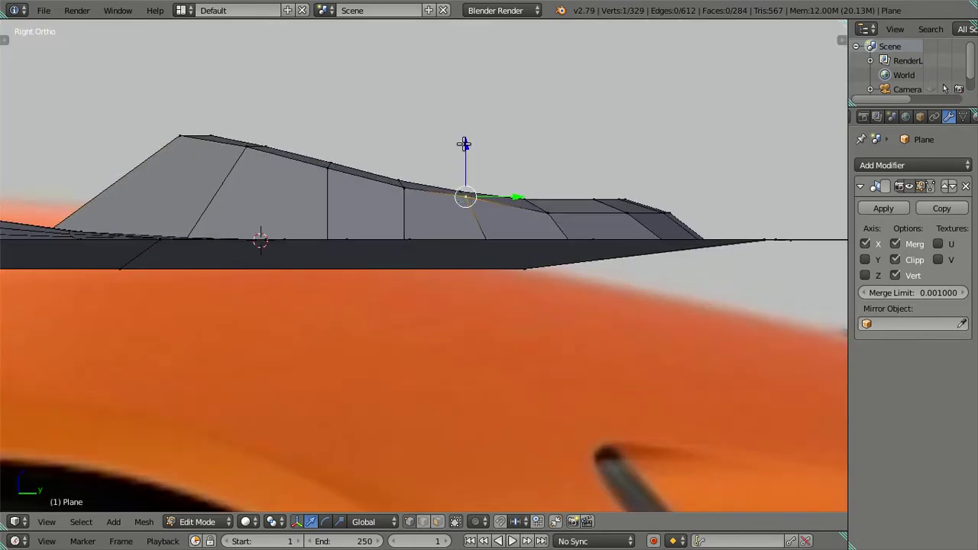
key("g")
key("z")
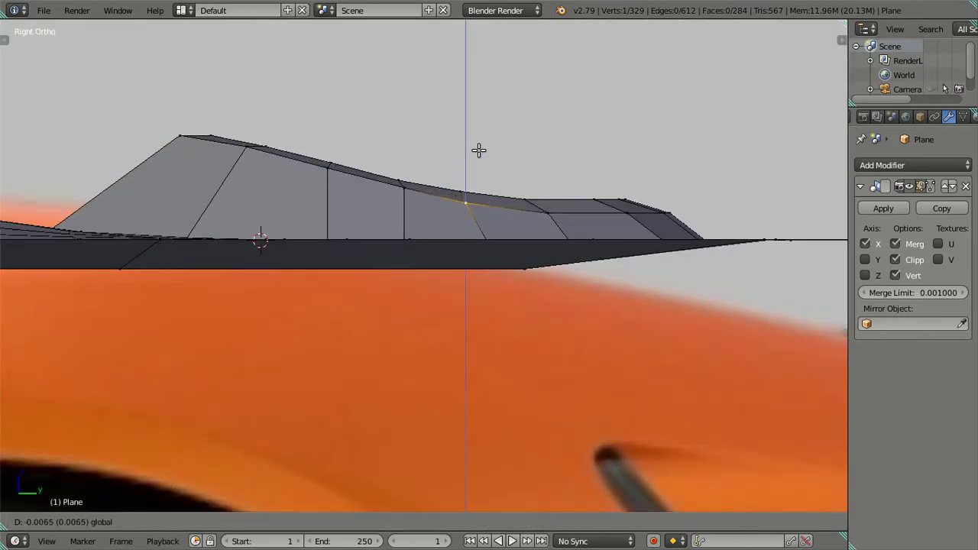
left_click(480, 149)
- Raise the rear top-profile vertices along Z to follow the pod's slope
right_click(543, 212)
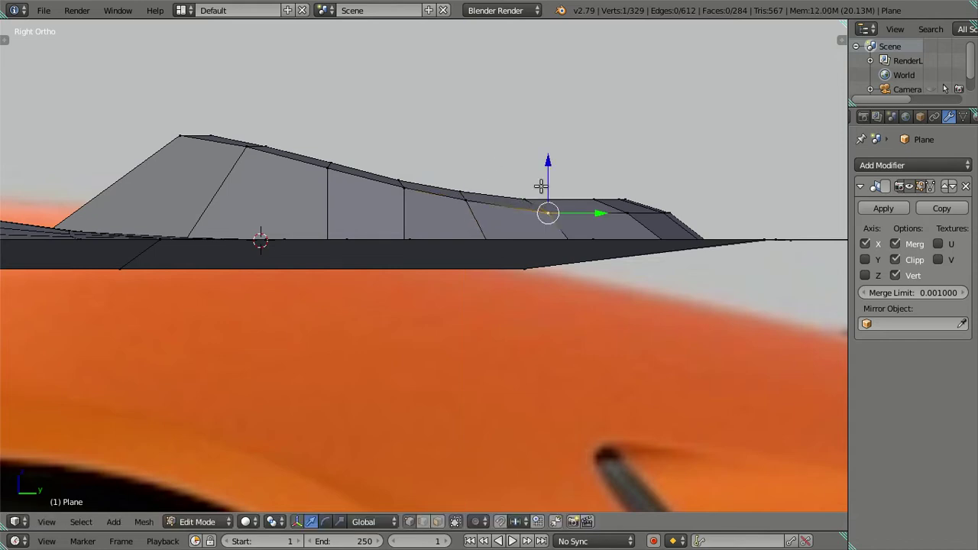
key("g")
key("z")
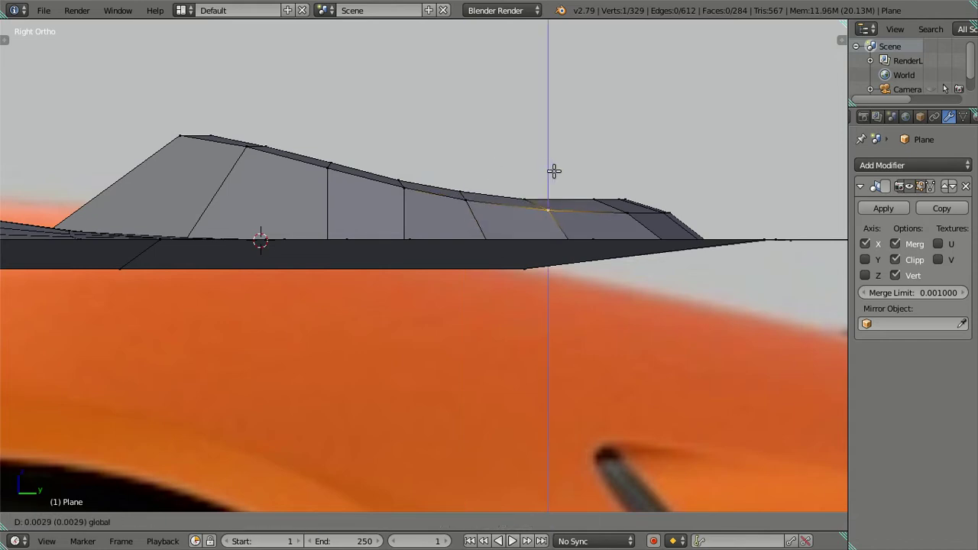
left_click(552, 176)
right_click(527, 182, "shift")
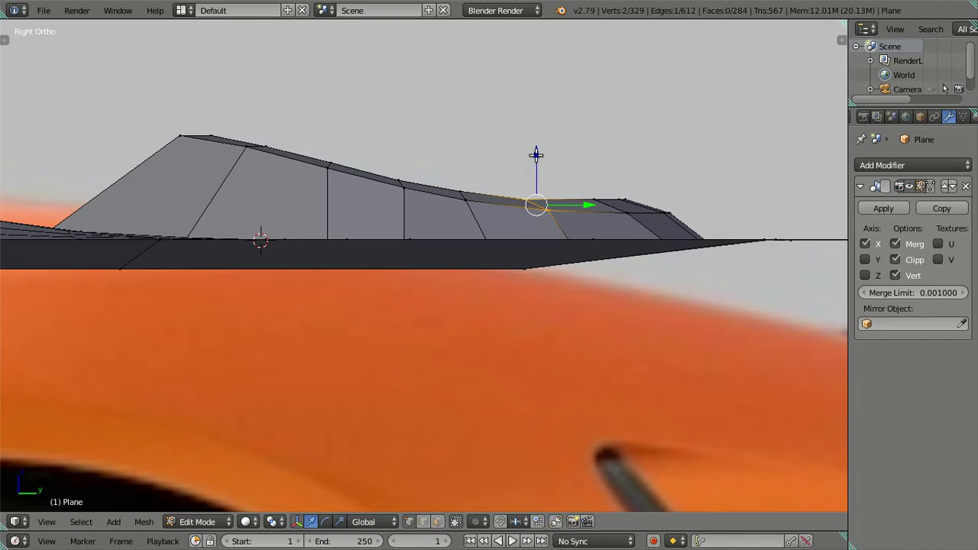
key("g")
key("z")
left_click(539, 154)
key("a")
mouse_move(502, 179)
middle_mouse_down()
mouse_move(502, 209)
mouse_move(538, 231)
mouse_move(493, 229)
middle_mouse_up()
key("KP_7")
- In top view, pick a vertex on the intake pod's edge and extrude a new vertex from it
scroll(494, 227, "down", 3)
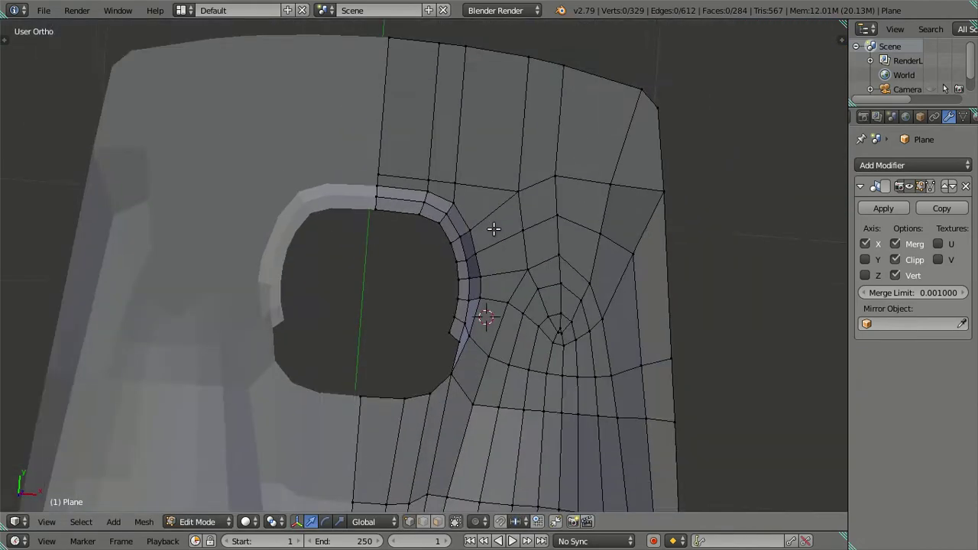
key("KP_7")
scroll(493, 222, "up", 3)
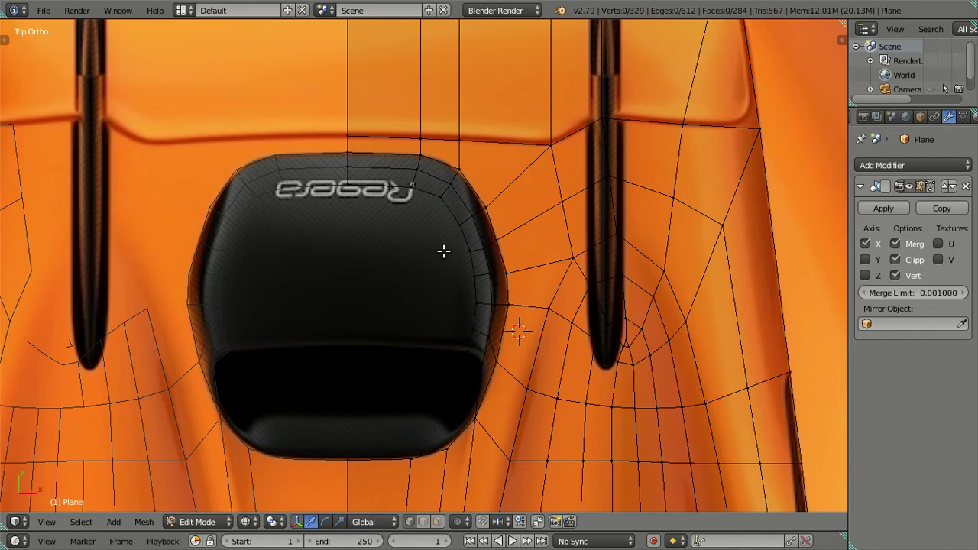
scroll(410, 242, "down", 3)
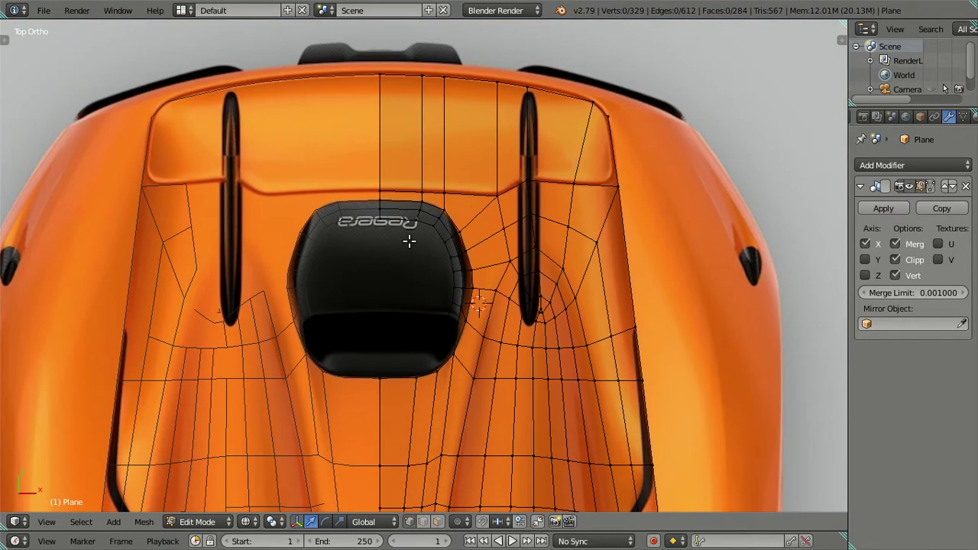
scroll(421, 342, "up", 1)
scroll(421, 342, "up", 2)
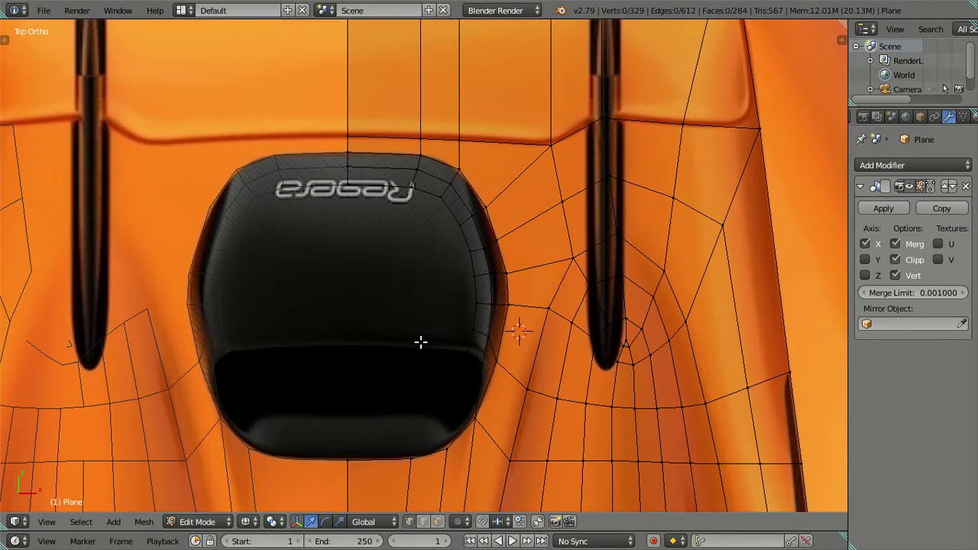
right_click(460, 359)
scroll(447, 393, "up", 2)
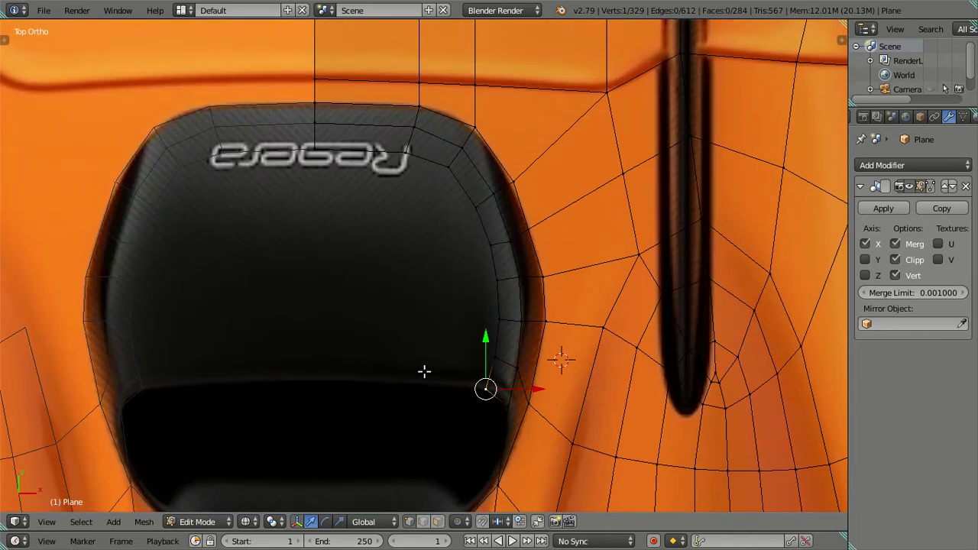
scroll(449, 389, "down", 5)
scroll(468, 361, "up", 4)
key("e")
right_click(389, 343)
- Move the new vertex along X further into the pod and nudge it into place
key("g")
key("x")
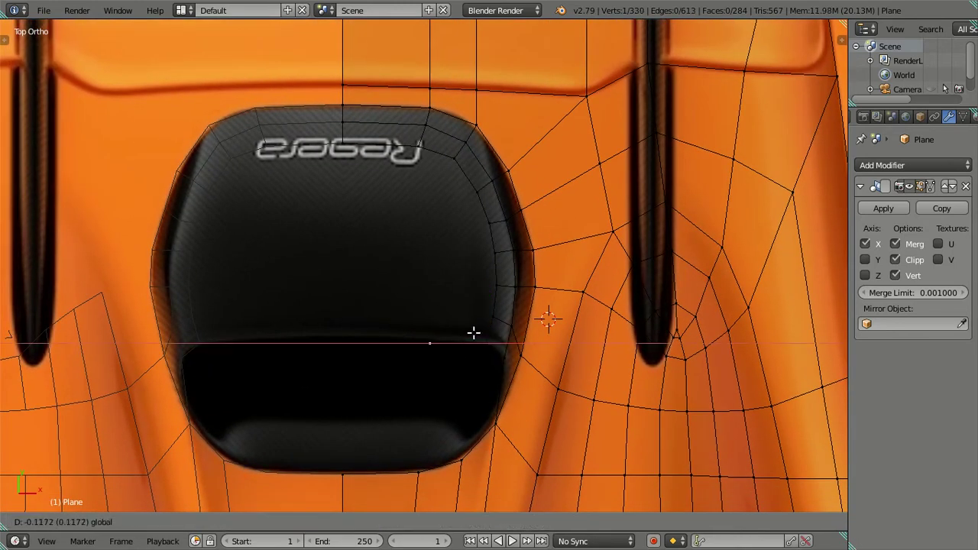
left_click(472, 335)
key("g")
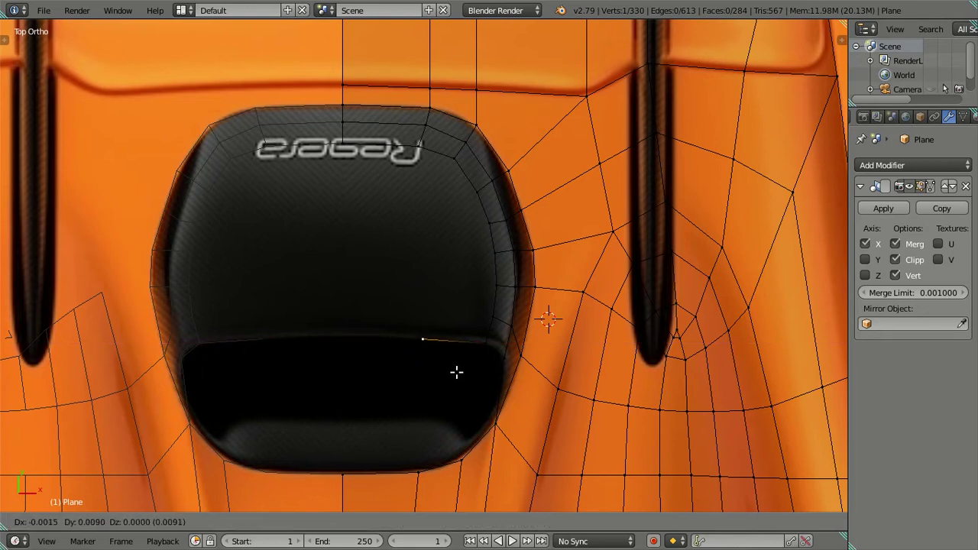
left_click(453, 372)
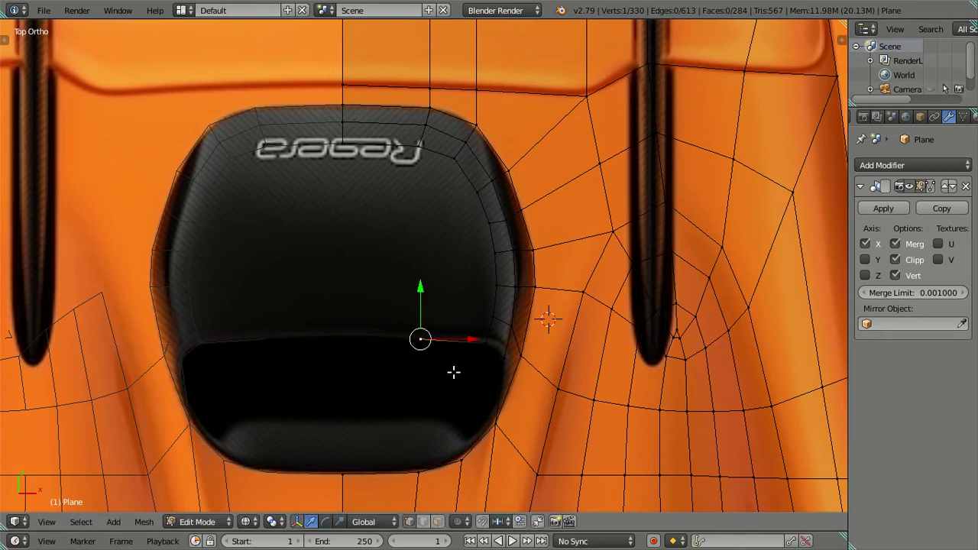
- Extrude another vertex from the pod edge to the car's centre line, then view it in solid shading
key("e")
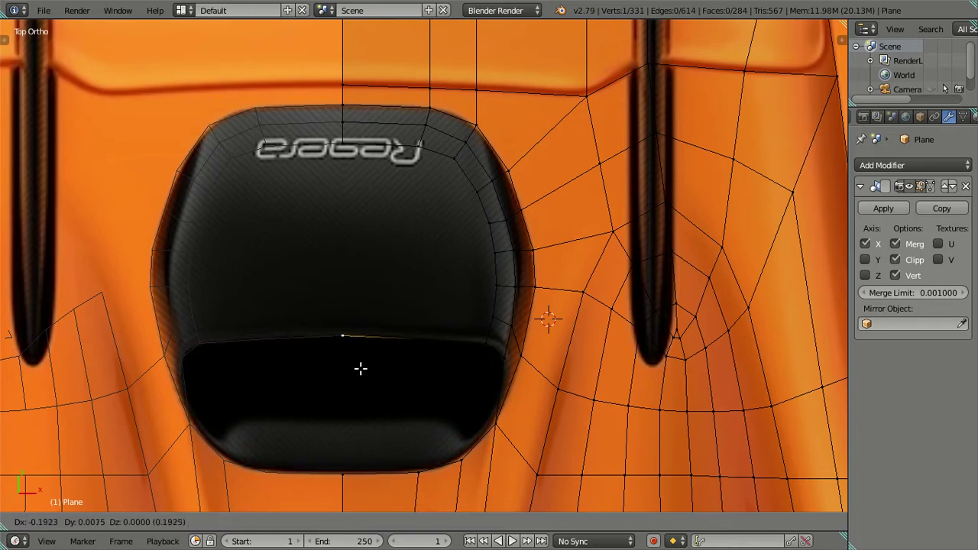
left_click(362, 368)
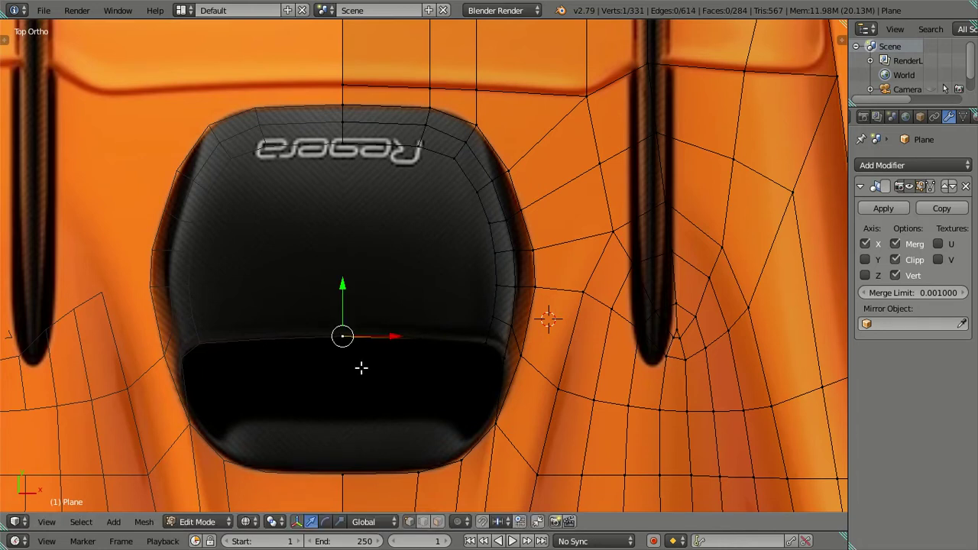
key("alt+z")
scroll(428, 357, "up", 2)
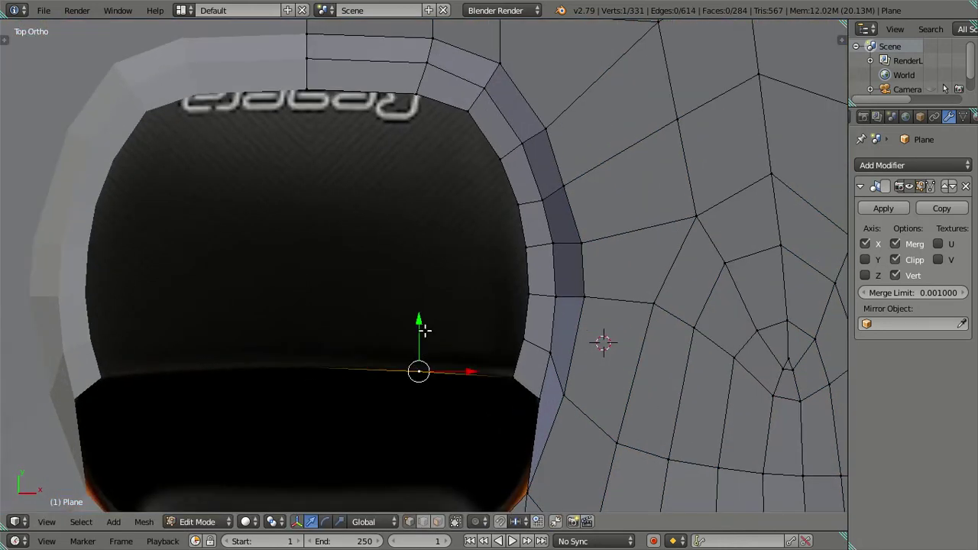
- Extrude the edge between the centre vertex and its neighbour upward along Y into a new face
key("a")
scroll(426, 332, "down", 3)
right_click(421, 327)
right_click(358, 327, "shift")
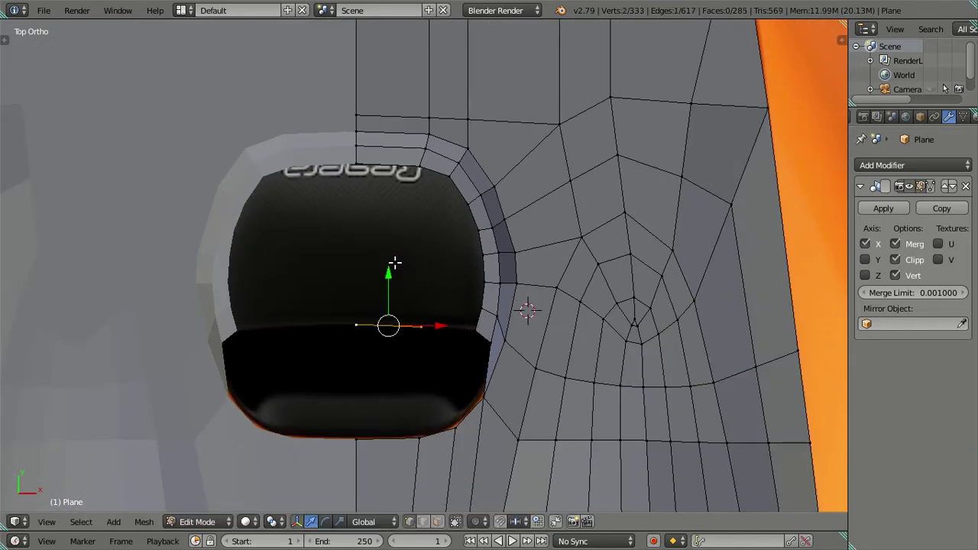
key("e")
key("y")
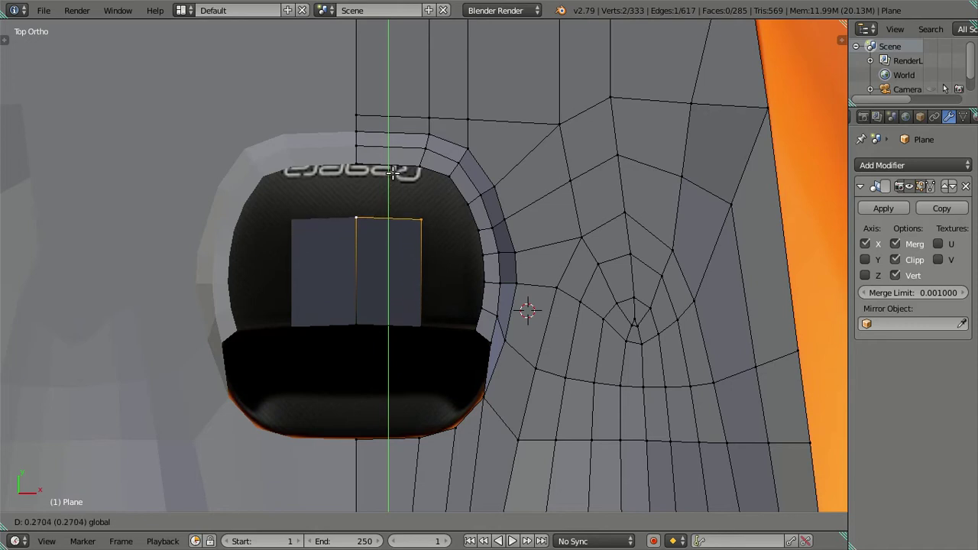
left_click(389, 219)
- Fill a face between the four corners of the remaining gap, then orbit to an angled view of the pod
right_click(428, 162)
right_click(419, 218, "ctrl")
right_click(420, 218)
right_click(420, 163, "shift")
right_click(356, 163, "shift")
right_click(357, 218, "shift")
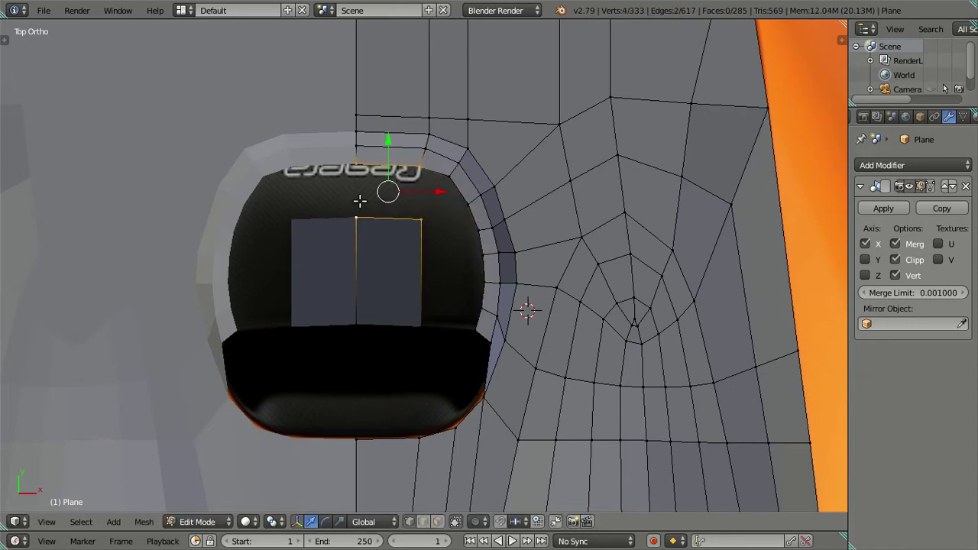
key("f")
key("a")
right_click(421, 219)
scroll(432, 284, "down", 2)
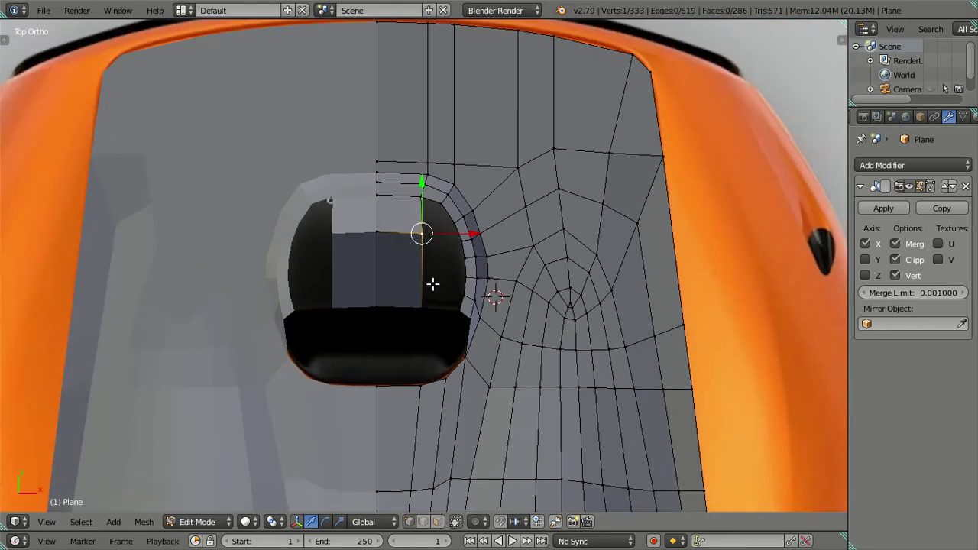
middle_click_drag(432, 284, 418, 247)
- Flip the normals of the new centre face using face selection mode
key("Tab")
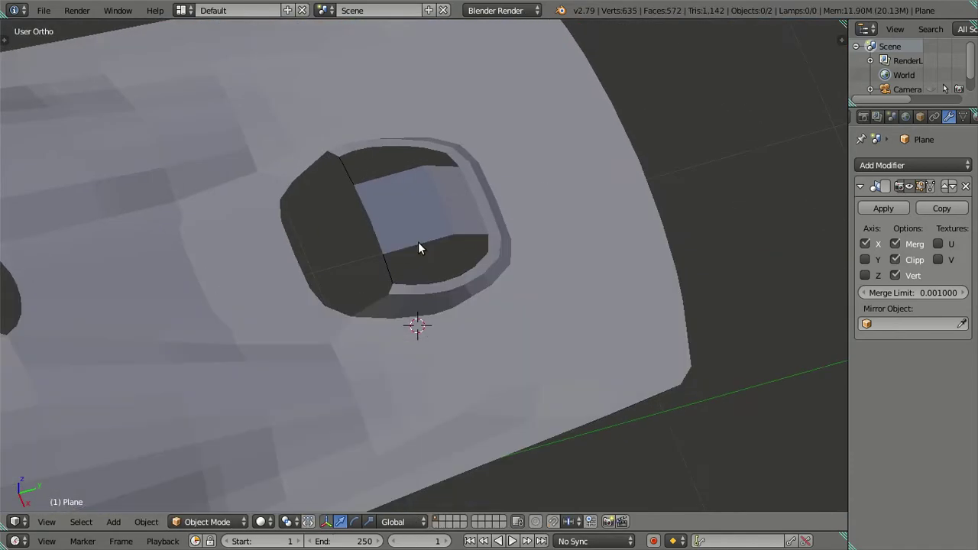
key("Tab")
key("ctrl+Tab")
left_click(428, 235)
key("ctrl+Tab")
left_click(417, 264)
right_click(421, 232)
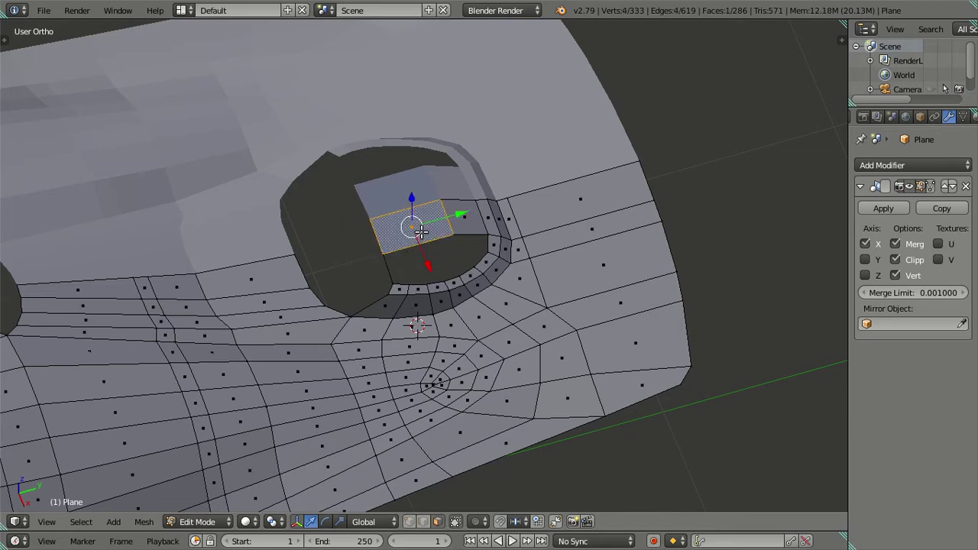
key("ctrl+f")
left_click(397, 155)
- Return to vertex selection in top view with textured shading over the car image
key("Tab")
key("Tab")
key("ctrl+Tab")
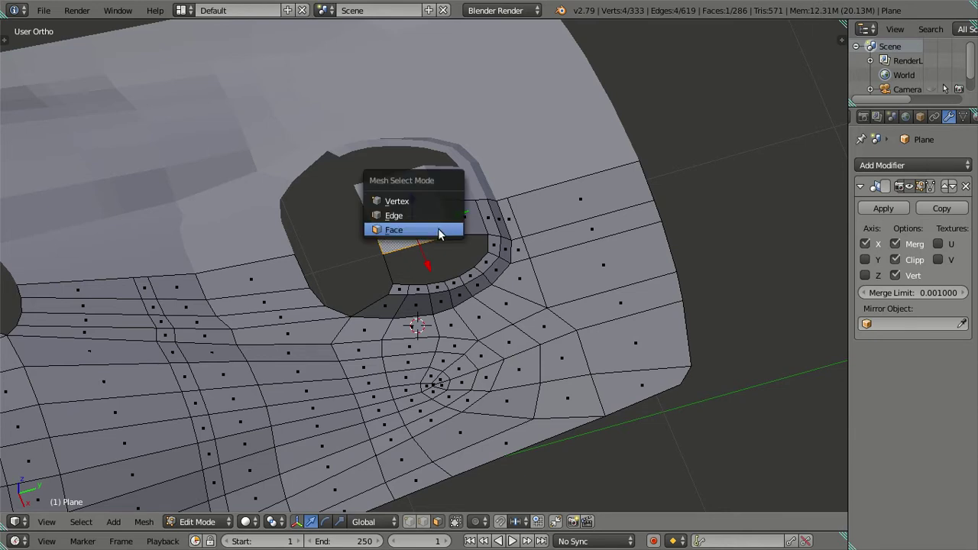
left_click(438, 230)
key("ctrl+Tab")
left_click(413, 186)
mouse_move(413, 186)
middle_mouse_down()
mouse_move(447, 264)
mouse_move(428, 273)
mouse_move(469, 323)
mouse_move(464, 336)
middle_mouse_up()
key("a")
key("KP_7")
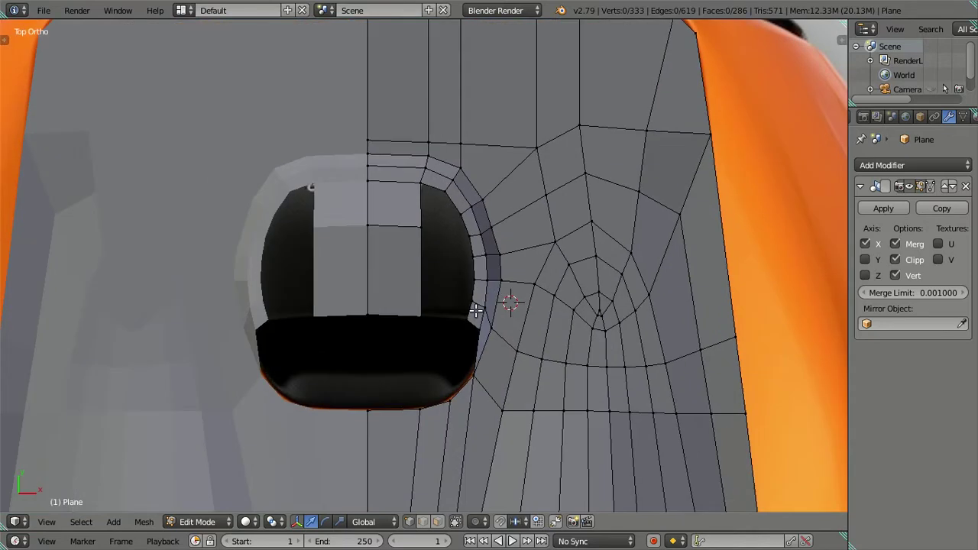
scroll(476, 310, "up", 2)
key("alt+z")
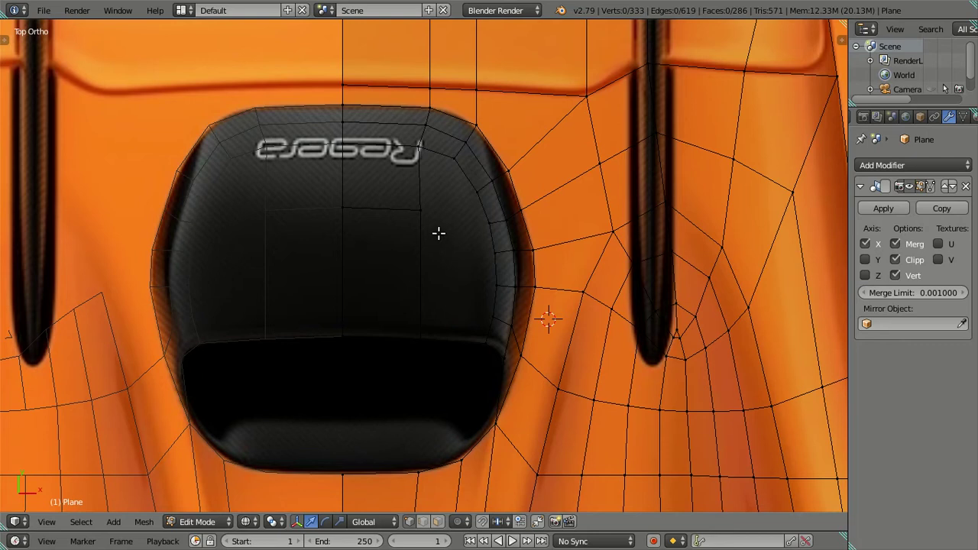
- Lower the two vertices of the new face's edge onto the car surface in Right view
right_click(416, 213)
right_click(344, 204, "shift")
key("z")
mouse_move(360, 196)
middle_mouse_down()
mouse_move(371, 212)
mouse_move(251, 79)
middle_mouse_up()
key("KP_3")
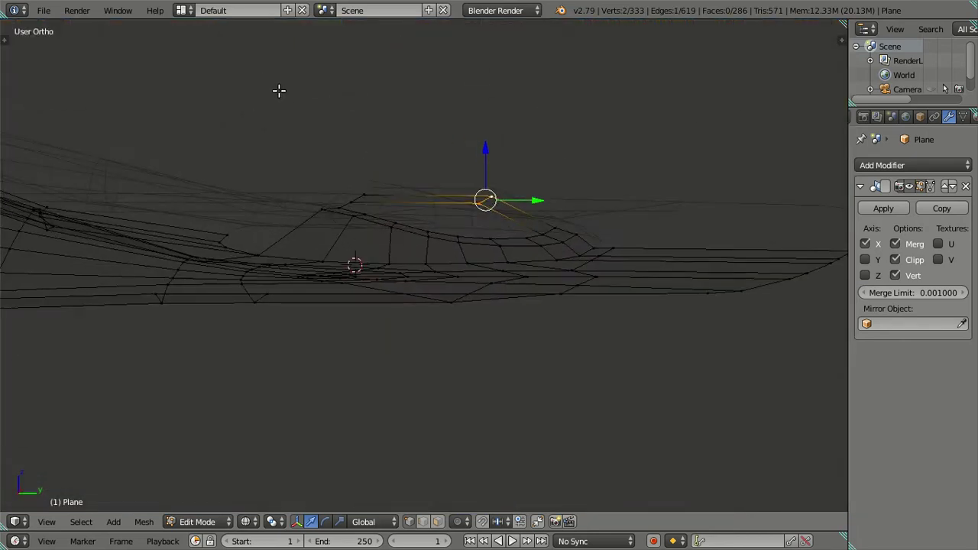
key("alt+z")
left_click_drag(485, 148, 499, 168)
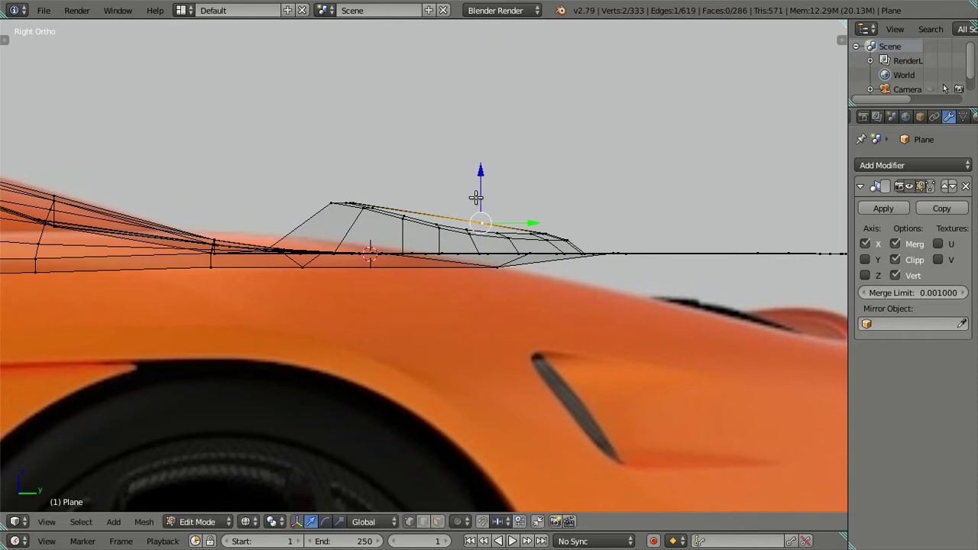
- Back in top view, shift the faces' top edge slightly upward along the pod
key("KP_7")
scroll(424, 225, "up", 1)
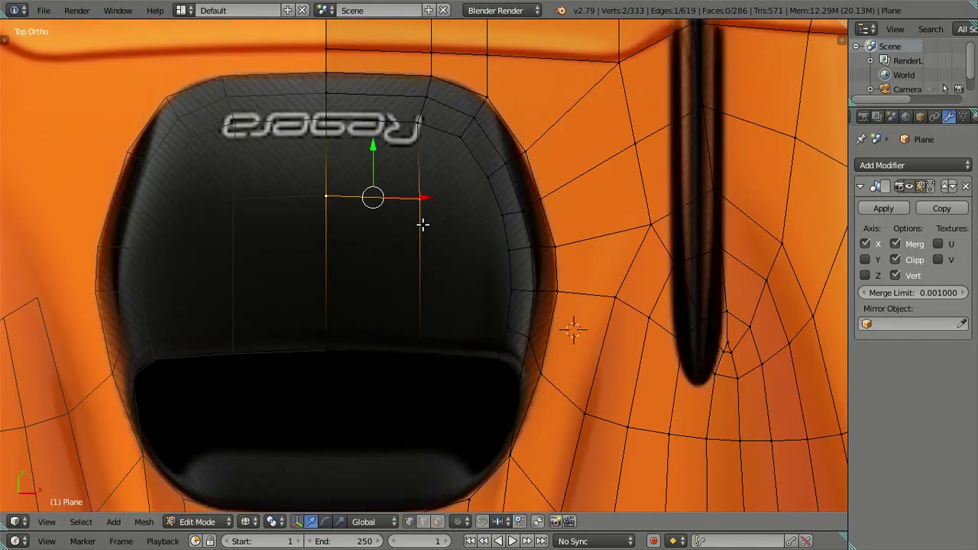
key("a")
scroll(399, 209, "down", 1)
right_click(421, 203)
right_click(360, 196, "shift")
left_click_drag(385, 157, 392, 155)
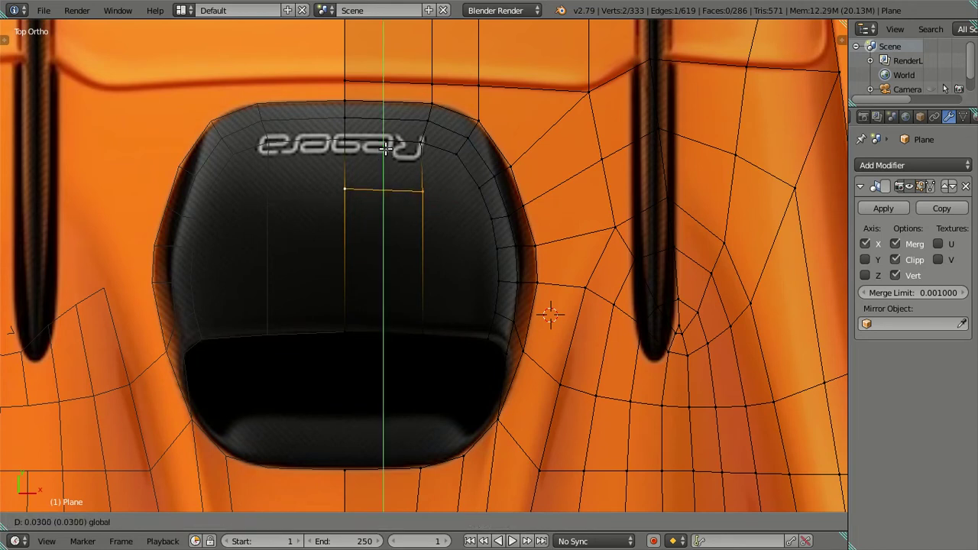
- Fill a face linking the new faces to the pod's right rim vertex, then select a lower rim vertex
key("a")
right_click(474, 191)
right_click(420, 197, "ctrl")
key("f")
key("a")
right_click(490, 217)
key("a")
right_click(482, 310)
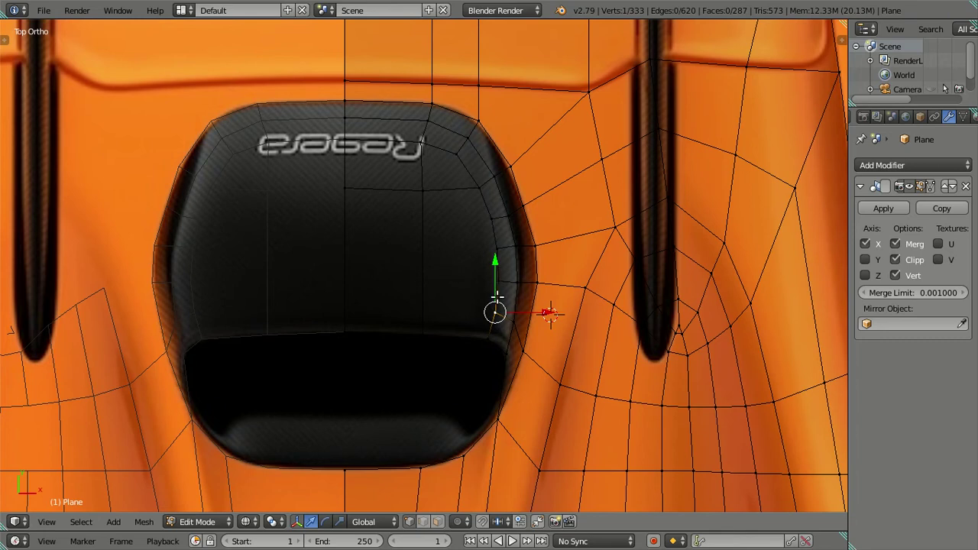
- Add four evenly spaced loop cuts across the pod's centre faces
key("ctrl+r")
scroll(423, 242, "up", 3)
left_click(425, 244)
right_click(437, 291)
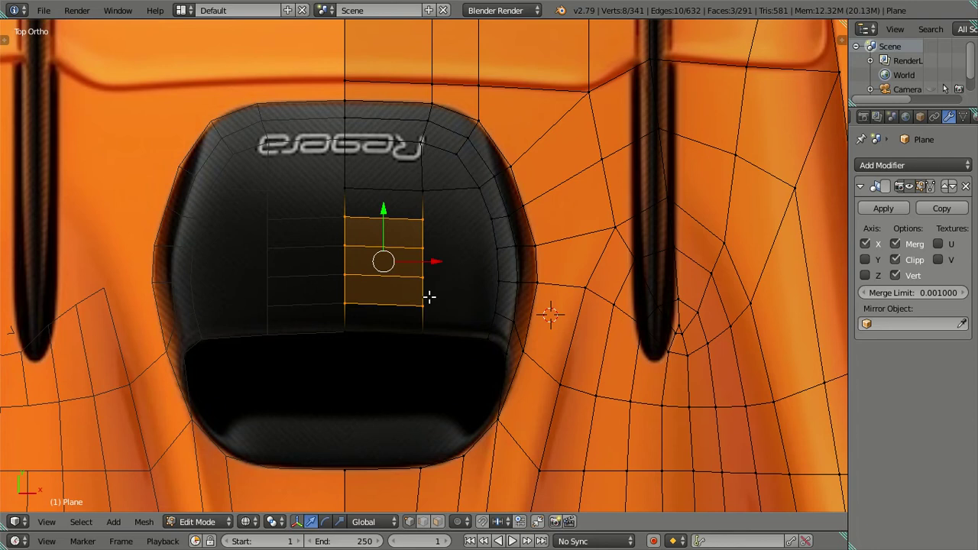
- Fill the lower gaps between the new loops and the pod rim with faces, in solid shading
right_click(427, 301)
right_click(494, 309, "ctrl")
key("f")
right_click(425, 279)
right_click(490, 275, "ctrl")
key("f")
key("alt+z")
right_click(427, 246)
right_click(495, 247, "ctrl")
key("f")
- Fill the upper gap and the last remaining hole, then orbit to inspect the filled pod
right_click(423, 219)
right_click(495, 219, "ctrl")
key("f")
right_click(494, 233)
right_click(423, 220, "shift")
right_click(424, 246, "shift")
key("f")
key("a")
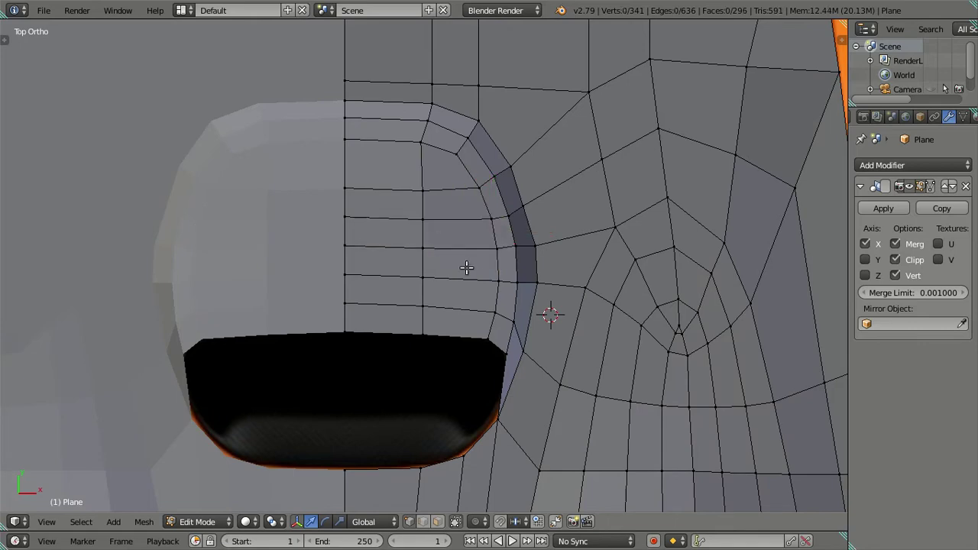
scroll(467, 266, "down", 3)
mouse_move(489, 283)
middle_mouse_down()
mouse_move(469, 192)
mouse_move(383, 181)
mouse_move(509, 168)
mouse_move(386, 164)
mouse_move(400, 192)
mouse_move(397, 234)
mouse_move(500, 334)
mouse_move(548, 321)
mouse_move(601, 205)
mouse_move(509, 212)
mouse_move(431, 285)
mouse_move(487, 206)
middle_mouse_up()
scroll(397, 234, "up", 3)
scroll(403, 223, "down", 2)
- Select four vertices along the pod's rim and lower that edge slightly
right_click(487, 206)
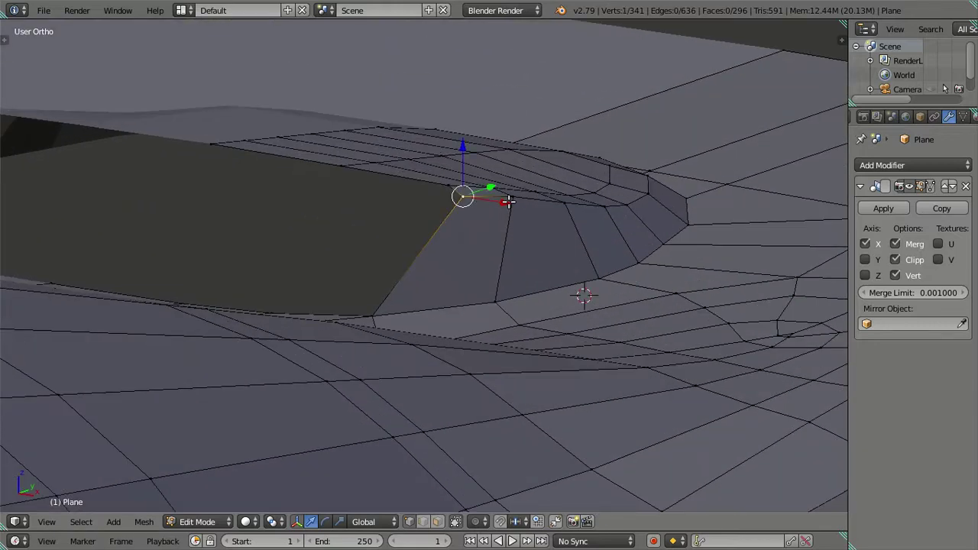
right_click(570, 202, "ctrl")
right_click(604, 206, "ctrl")
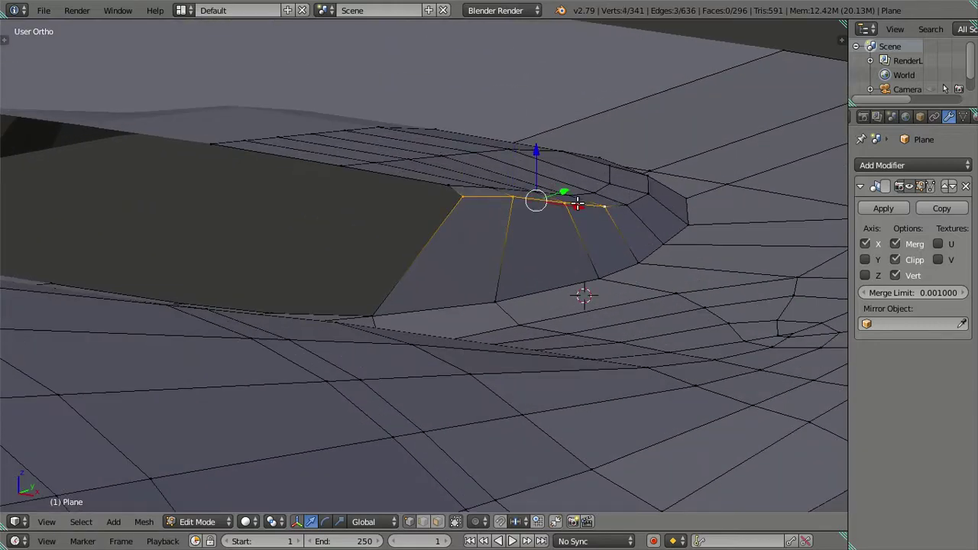
left_click_drag(538, 153, 544, 171)
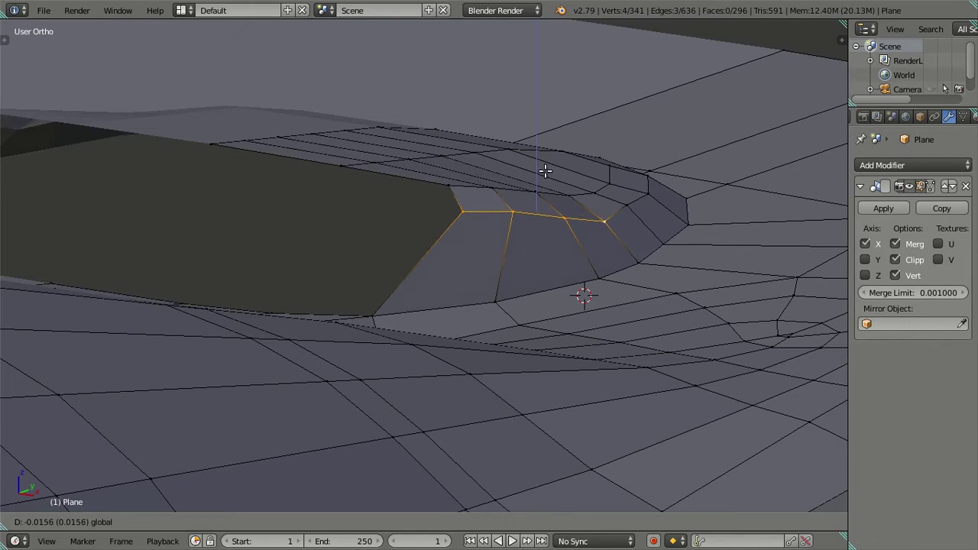
key("KP_3")
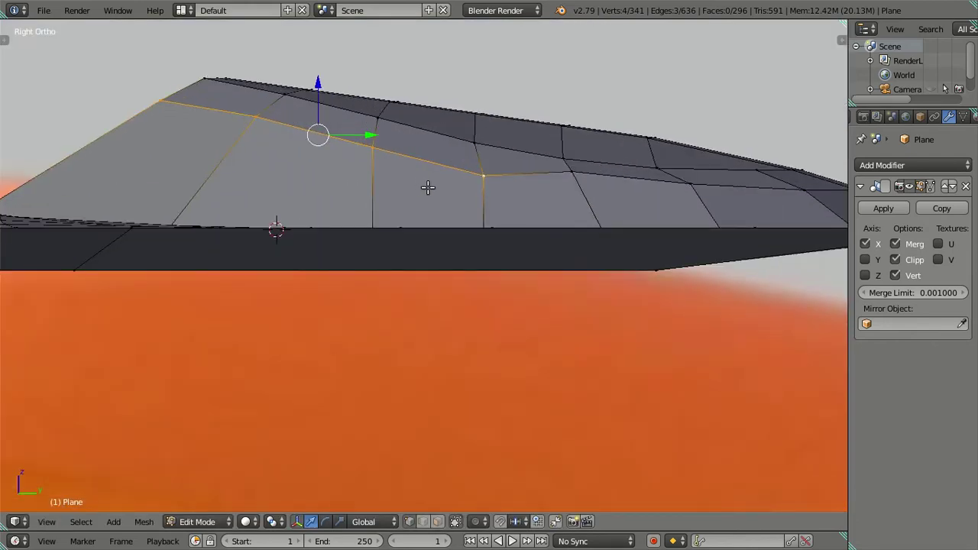
- In side view, adjust two individual rim vertices vertically along Z
right_click(520, 205)
key("g")
key("z")
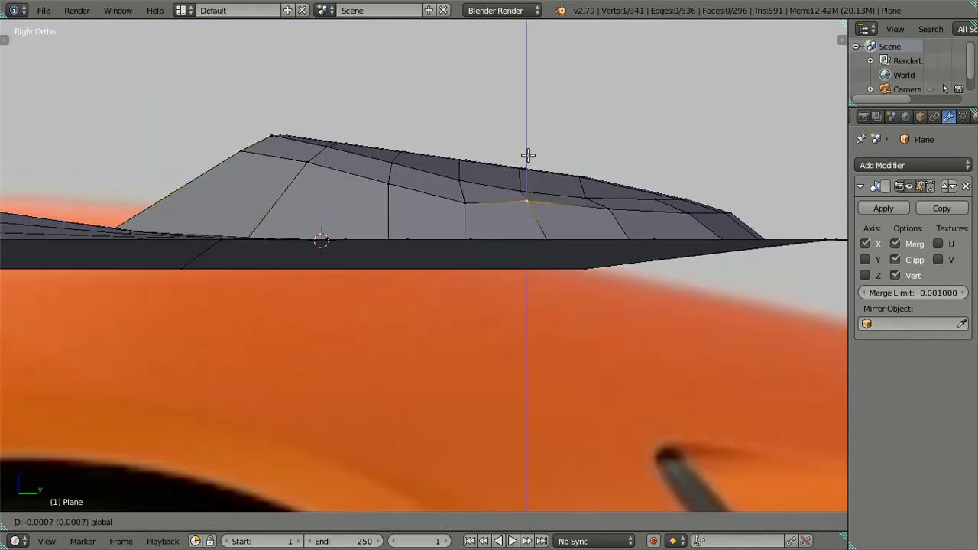
left_click(540, 159)
right_click(469, 174)
key("g")
key("z")
left_click(469, 162)
- Move three neighbouring rim vertices together to a new height along Z
mouse_move(489, 172)
middle_mouse_down()
mouse_move(555, 196)
mouse_move(515, 194)
middle_mouse_up()
right_click(476, 203)
right_click(538, 215, "shift")
right_click(599, 214, "shift")
key("KP_3")
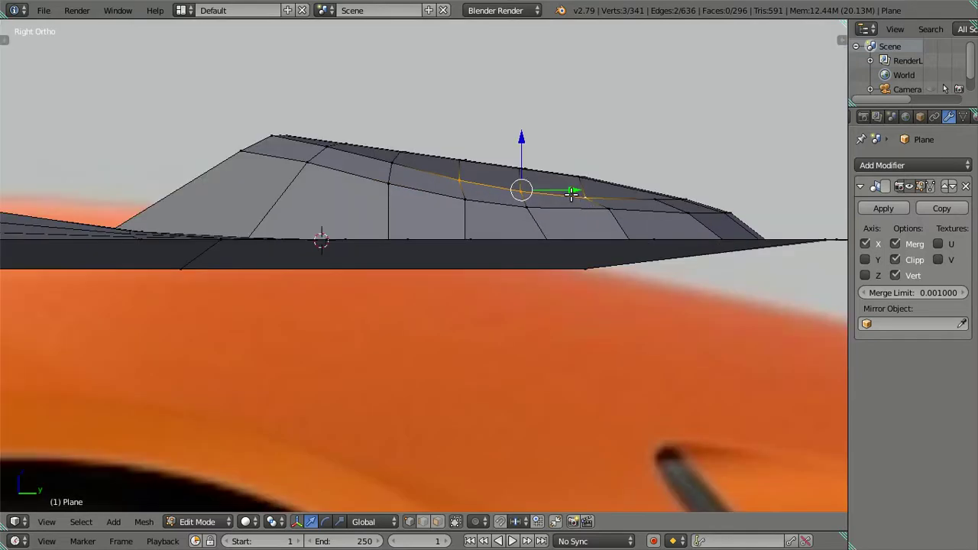
key("g")
key("z")
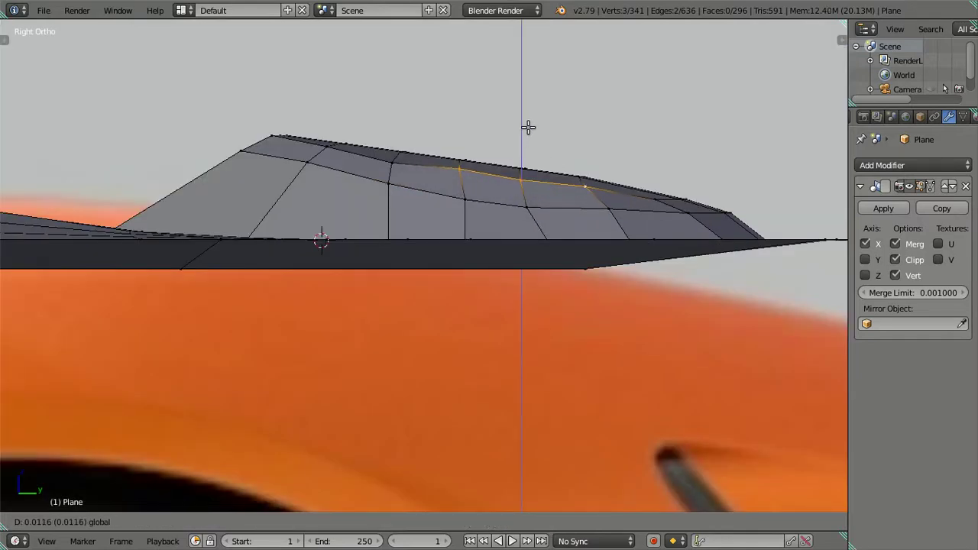
left_click(528, 126)
- Raise a single rim vertex along Z to follow the pod's contour
scroll(519, 157, "up", 2)
right_click(544, 156)
key("g")
key("Escape")
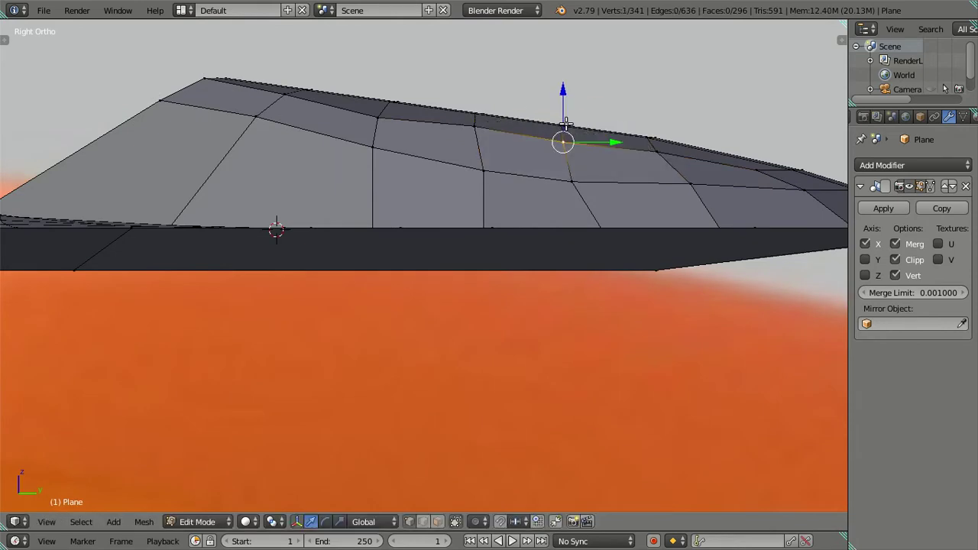
key("g")
key("z")
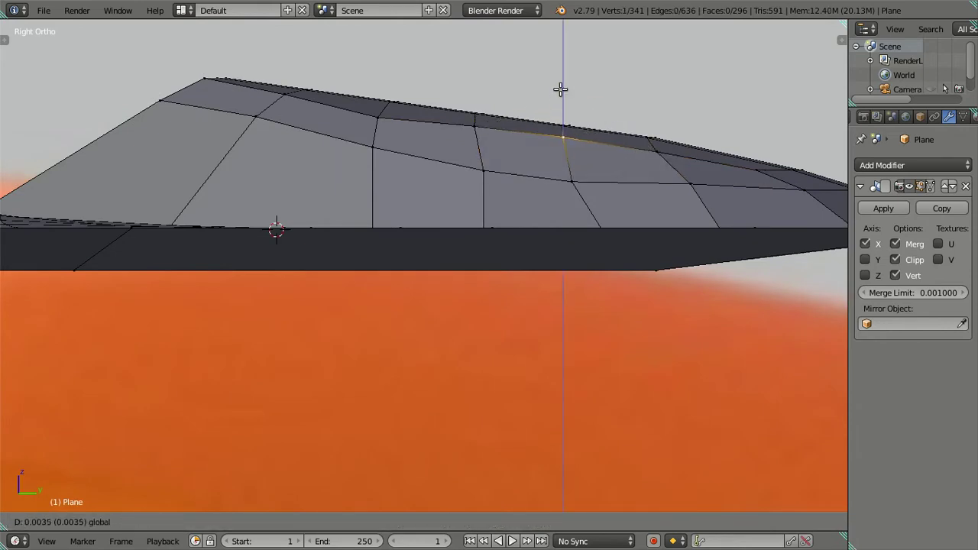
left_click(562, 96)
- Adjust the next rim vertex's height along Z, abandoning a two-vertex move
right_click(380, 112)
key("g")
key("z")
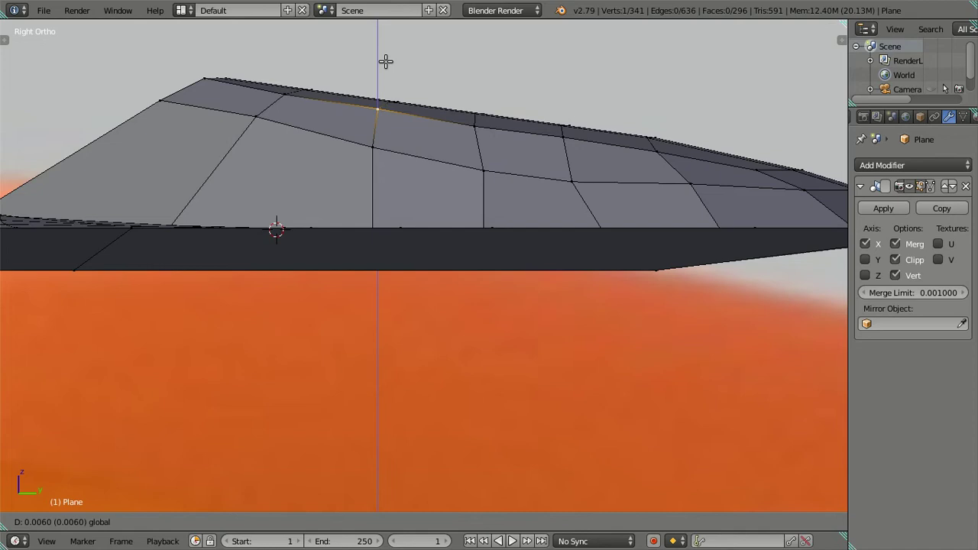
left_click(388, 59)
right_click(320, 78)
right_click(359, 116, "shift")
key("g")
key("z")
key("Escape")
- Move a run of vertices on the pod's top edge vertically
right_click(468, 114)
right_click(468, 136)
right_click(656, 150, "ctrl")
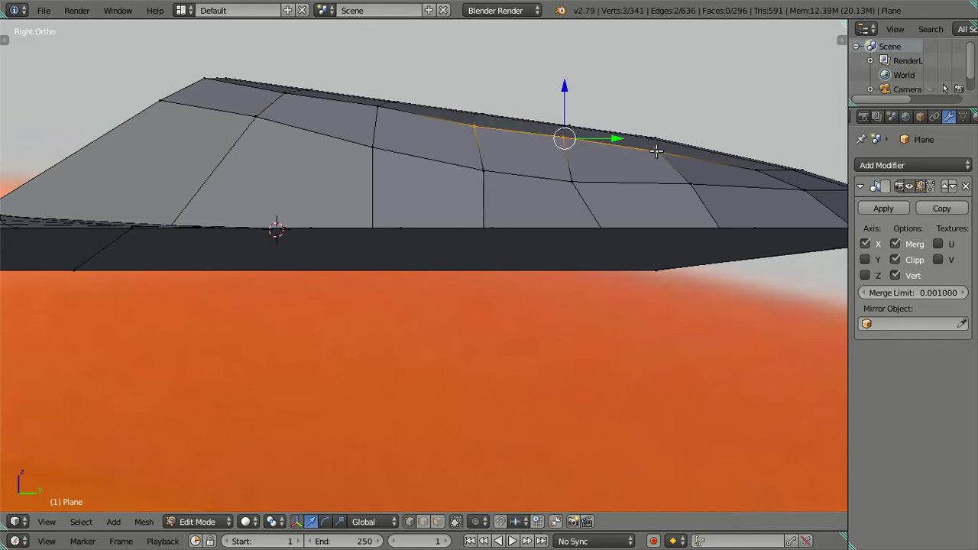
key("g")
key("z")
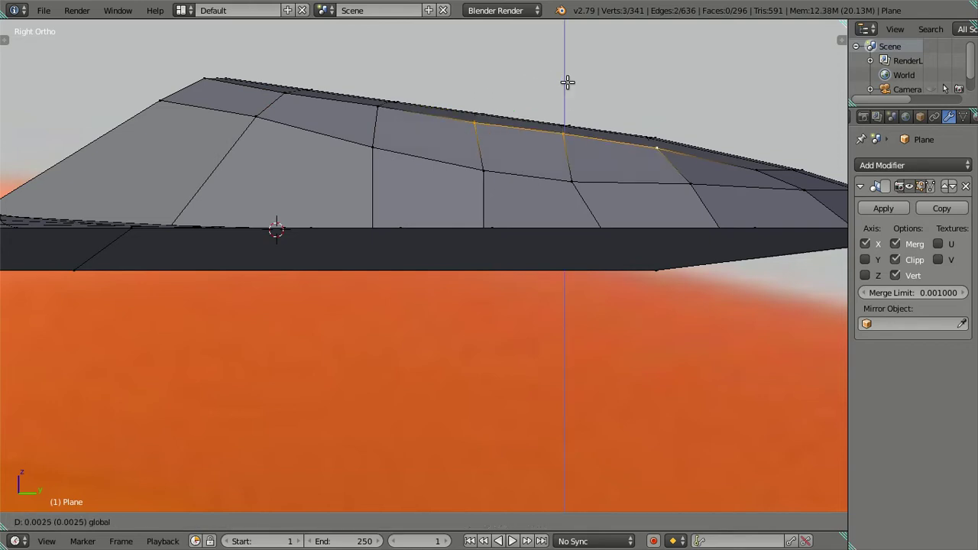
left_click(567, 83)
- Lift a single rim vertex further back along Z
right_click(755, 170)
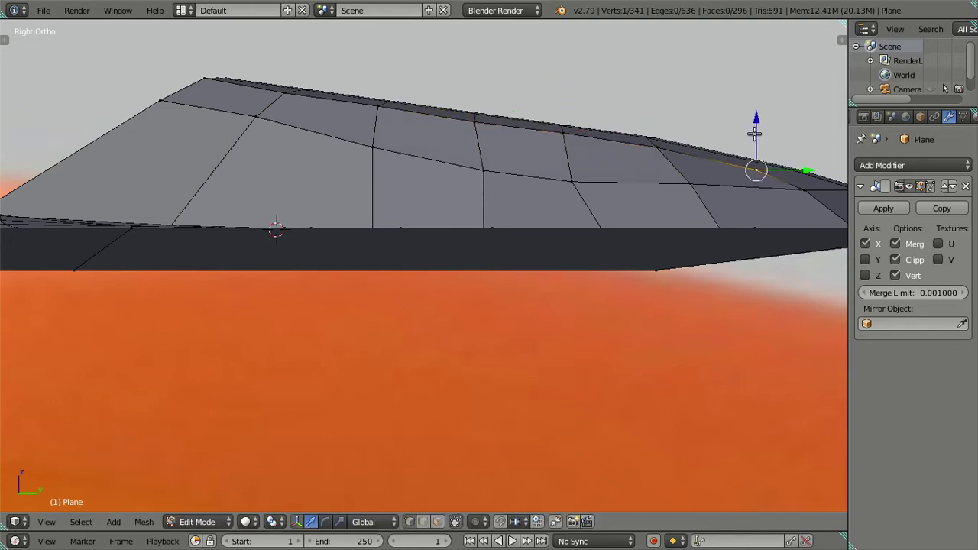
key("g")
key("z")
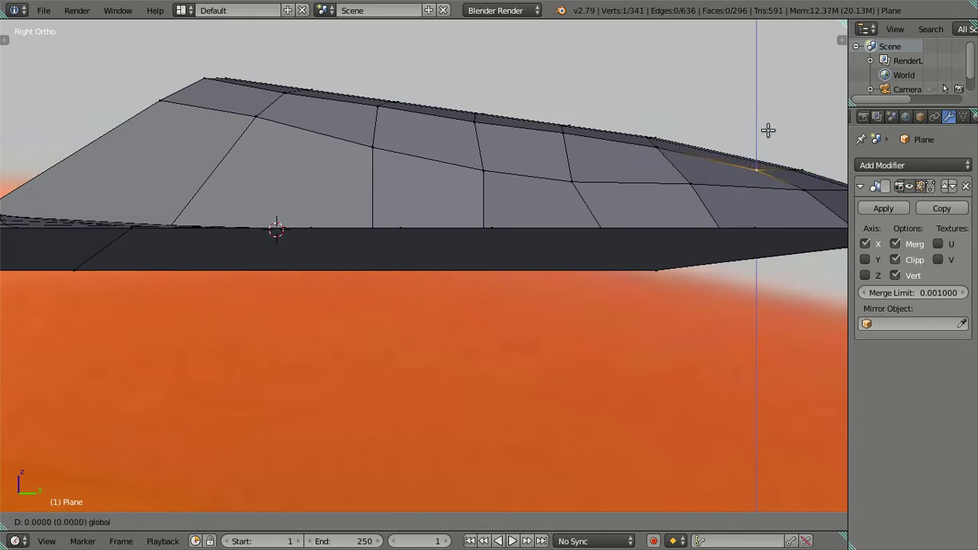
left_click(768, 126)
- Move three vertices on the pod's upper curve vertically
scroll(757, 153, "down", 1)
right_click(547, 195)
right_click(482, 182, "shift")
right_click(381, 163, "shift")
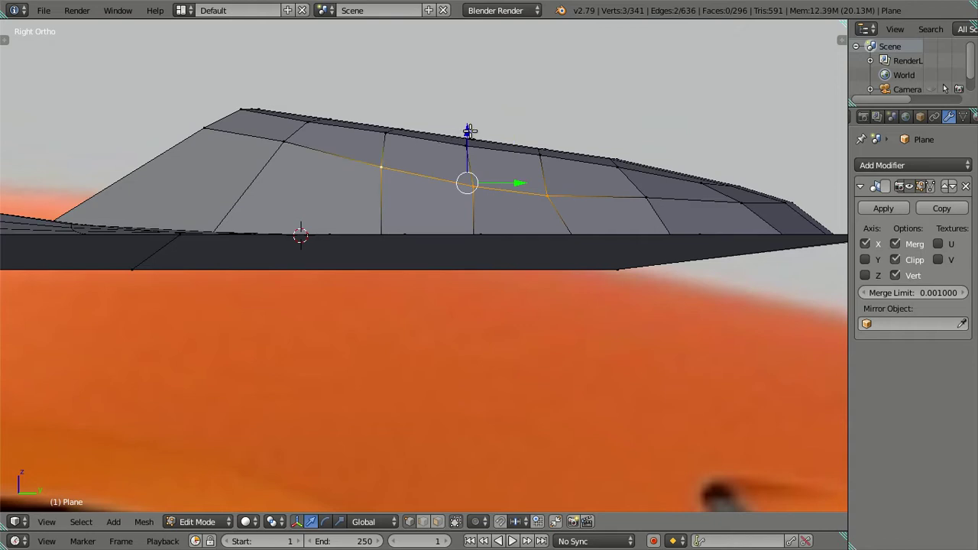
key("g")
key("z")
left_click(481, 125)
- Fine-tune two curve vertices and one further rim vertex slightly upward along Z
right_click(402, 158, "shift")
left_click_drag(511, 138, 518, 134)
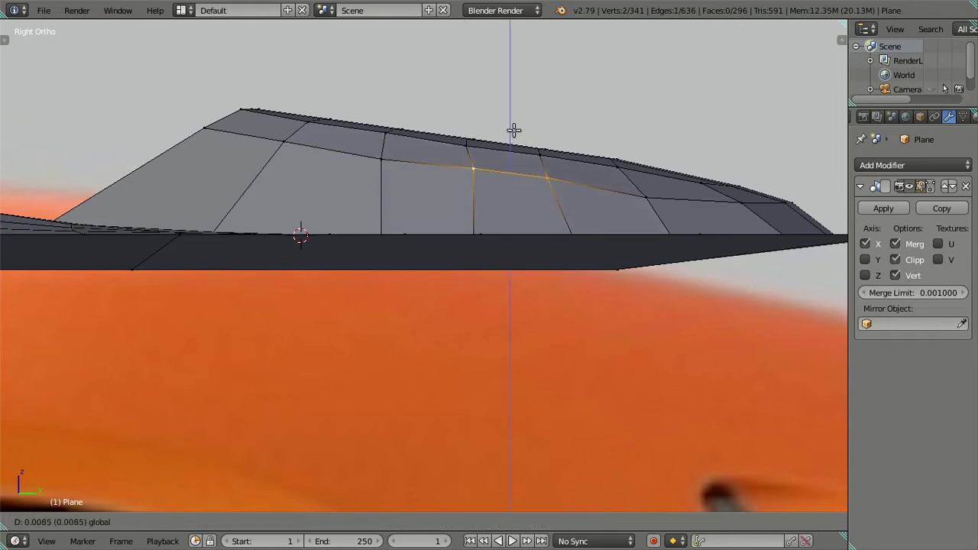
right_click(646, 197)
left_click_drag(649, 146, 651, 142)
middle_click_drag(648, 135, 619, 175)
- View the shell in Object Mode from the top, toggling the car's texture on and off
scroll(728, 228, "up", 3)
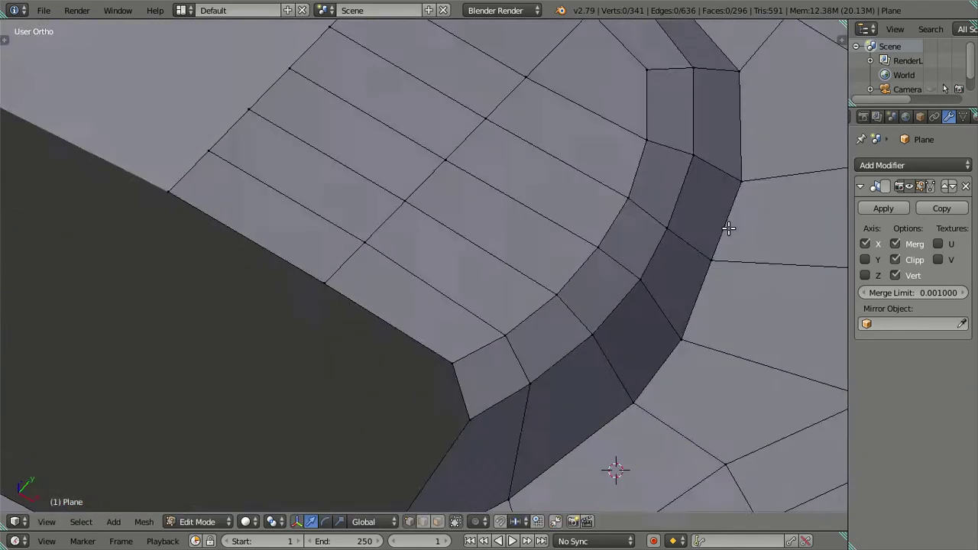
scroll(728, 227, "down", 4)
key("Tab")
mouse_move(561, 232)
middle_mouse_down()
mouse_move(613, 192)
mouse_move(575, 205)
middle_mouse_up()
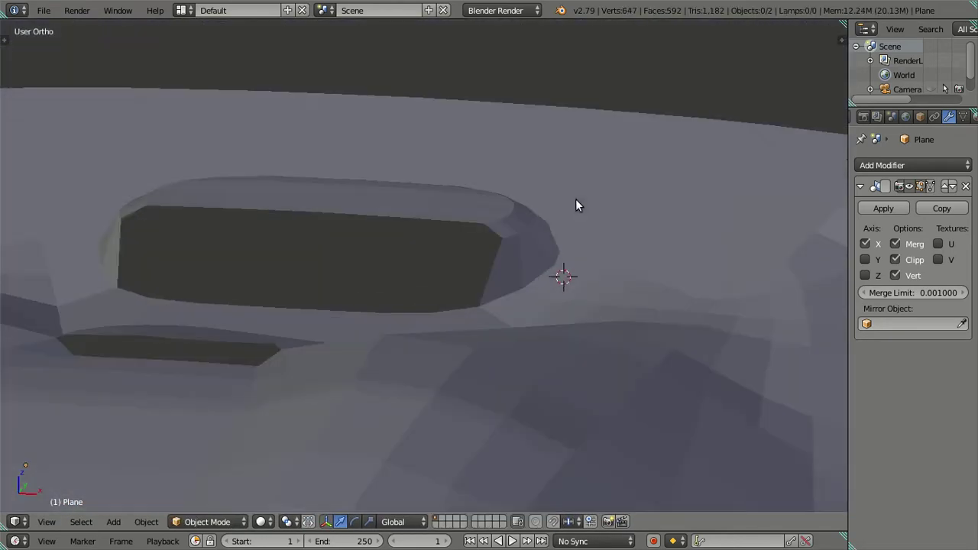
key("KP_7")
scroll(598, 244, "up", 3)
scroll(514, 253, "up", 2)
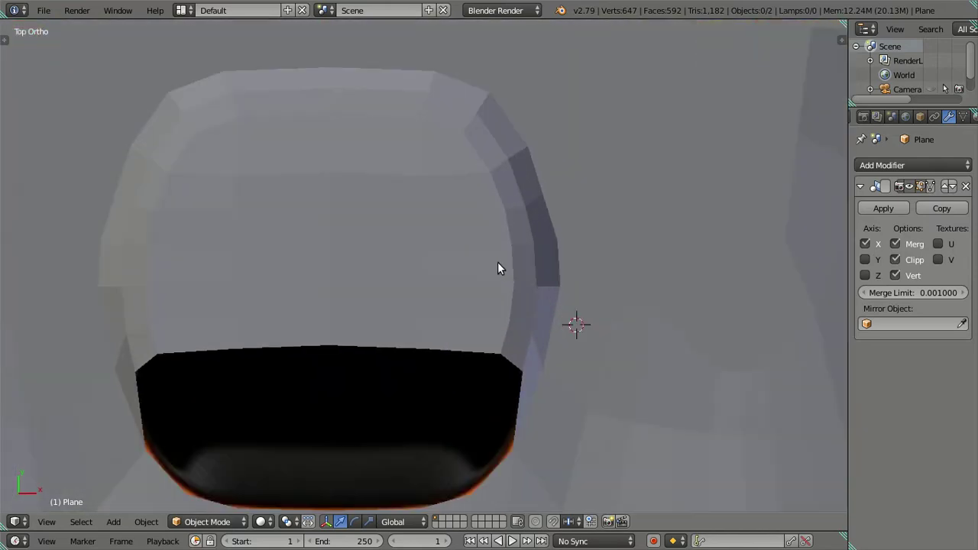
key("alt+z")
scroll(402, 305, "down", 1)
scroll(486, 401, "down", 2, "shift")
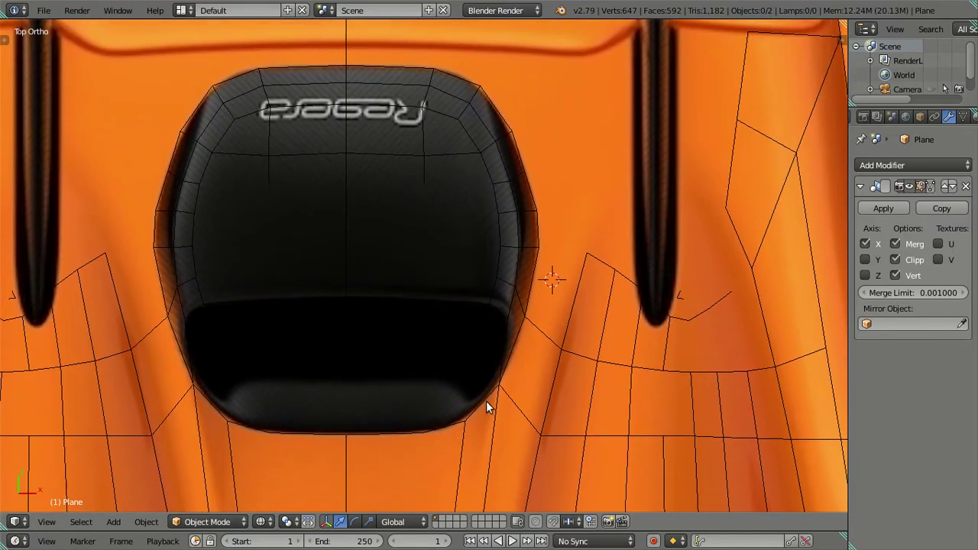
scroll(486, 399, "up", 1)
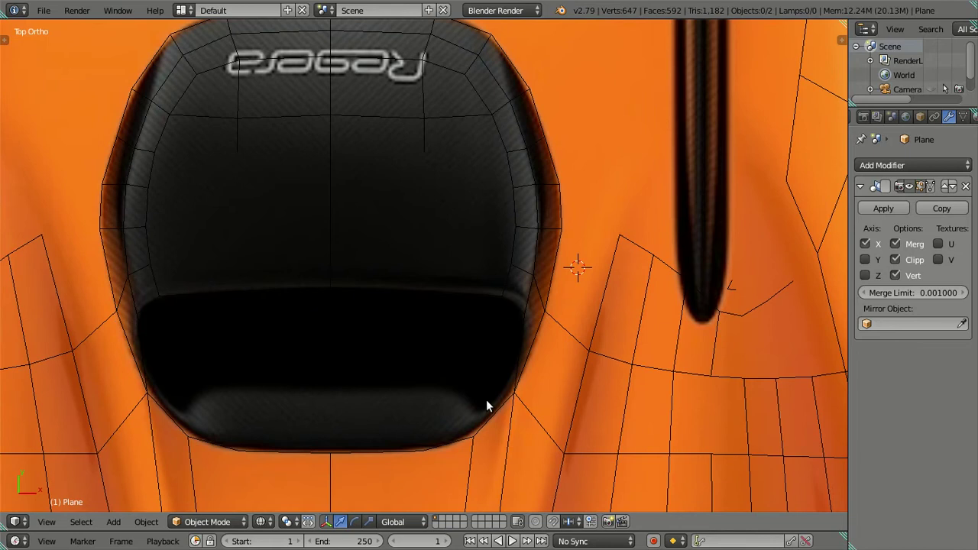
key("alt+z")
key("alt+z")
scroll(415, 438, "down", 2)
- Back in Edit Mode, select the shell vertices along the pod's bottom edge
scroll(414, 438, "up", 2)
key("Tab")
right_click(354, 445)
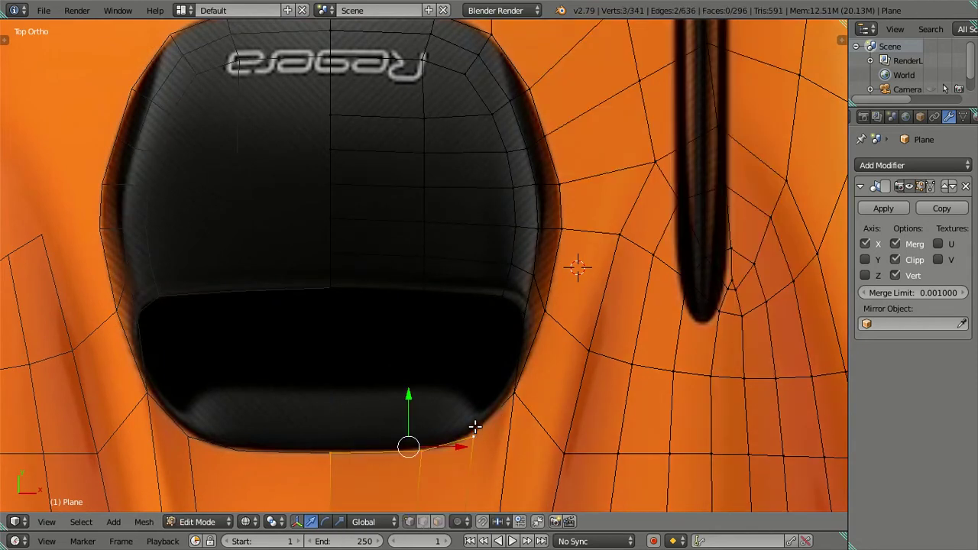
right_click(511, 395, "ctrl")
key("alt+z")
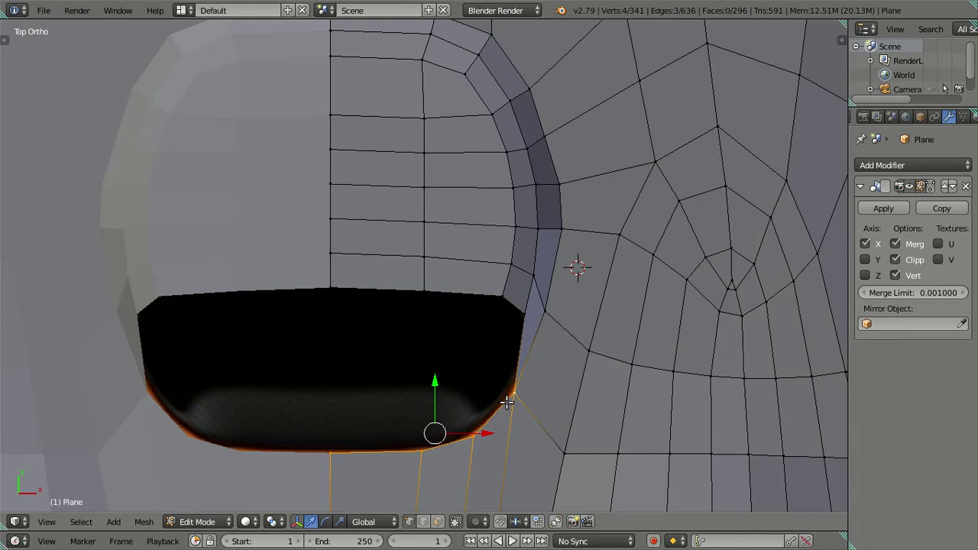
right_click(504, 400, "shift")
- Extrude the bottom edge into new faces and fit the new edge onto the pod's lip
key("e")
right_click(438, 416)
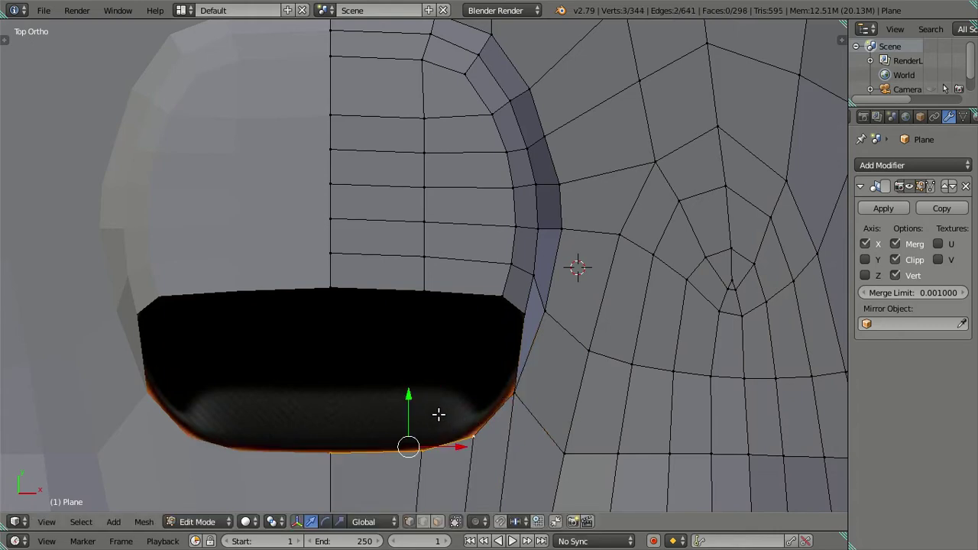
left_click_drag(410, 395, 412, 392)
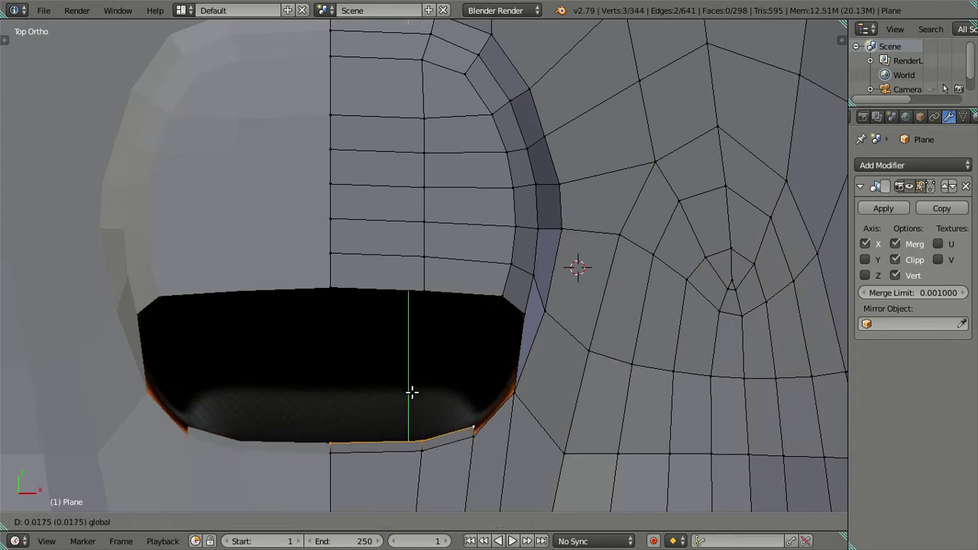
left_click_drag(412, 392, 417, 394)
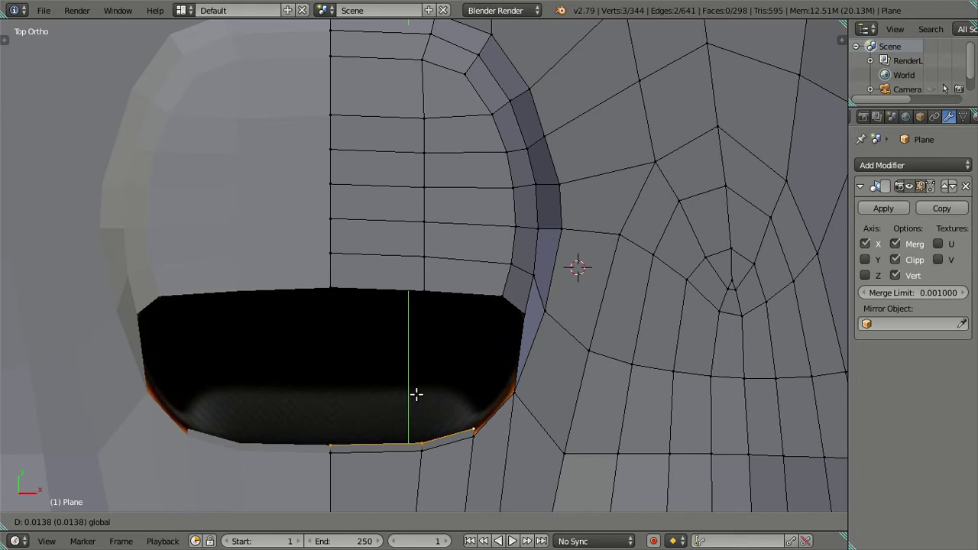
left_click(417, 394)
middle_click_drag(494, 435, 264, 218)
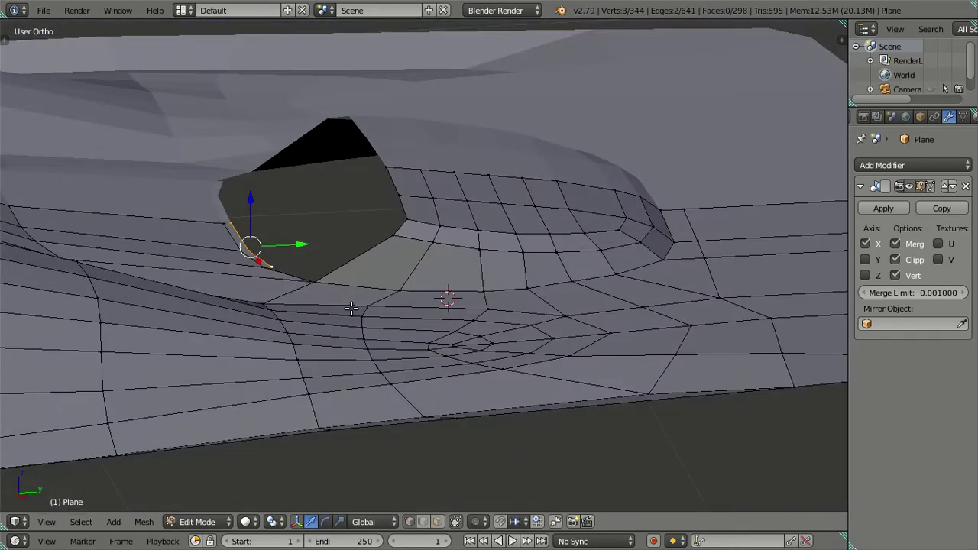
key("g")
key("g")
left_click(252, 195)
- Align the new edge along Y against the textured car, then select the side corner vertex
mouse_move(274, 229)
middle_mouse_down()
mouse_move(316, 295)
mouse_move(385, 349)
mouse_move(415, 343)
mouse_move(423, 361)
middle_mouse_up()
key("alt+z")
scroll(432, 390, "up", 2)
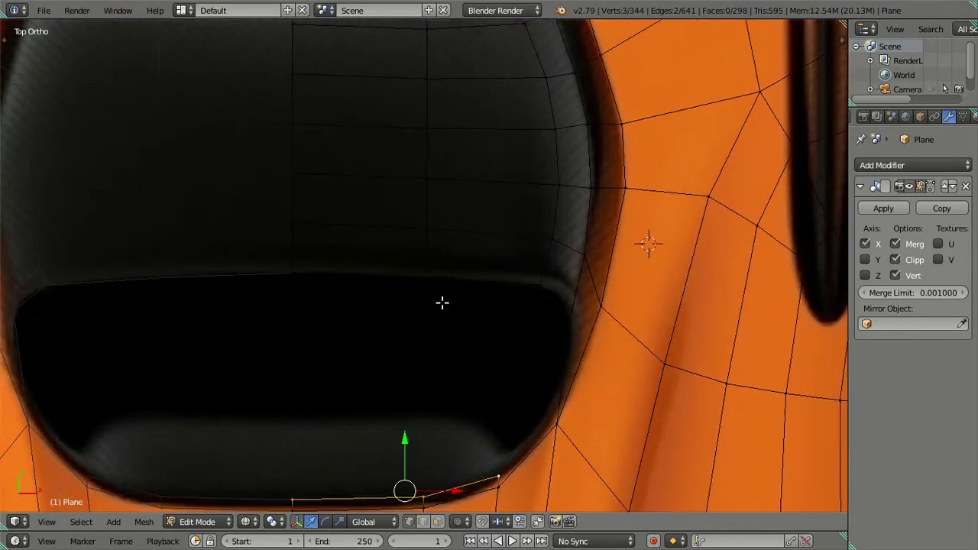
scroll(441, 301, "up", 2)
key("g")
key("y")
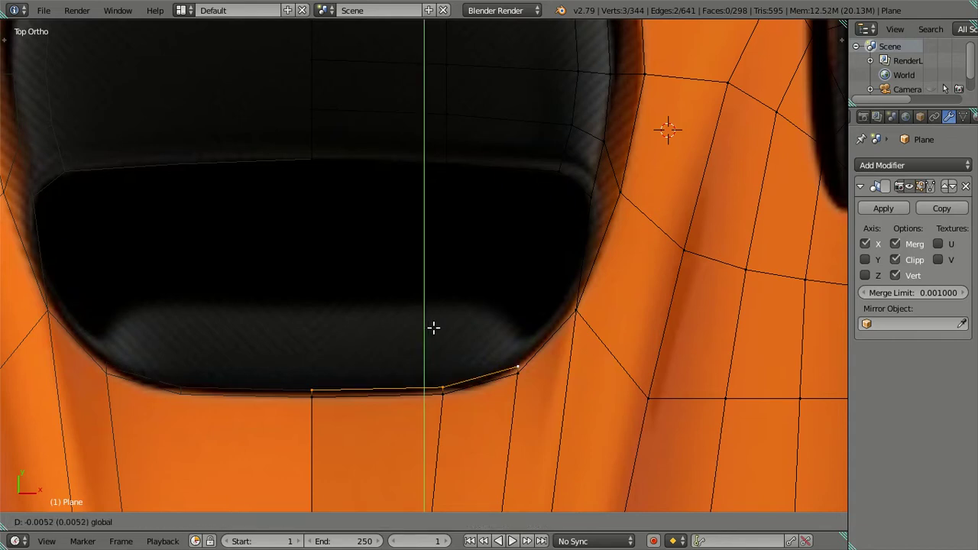
left_click(433, 327)
scroll(494, 324, "up", 2, "shift")
key("alt+z")
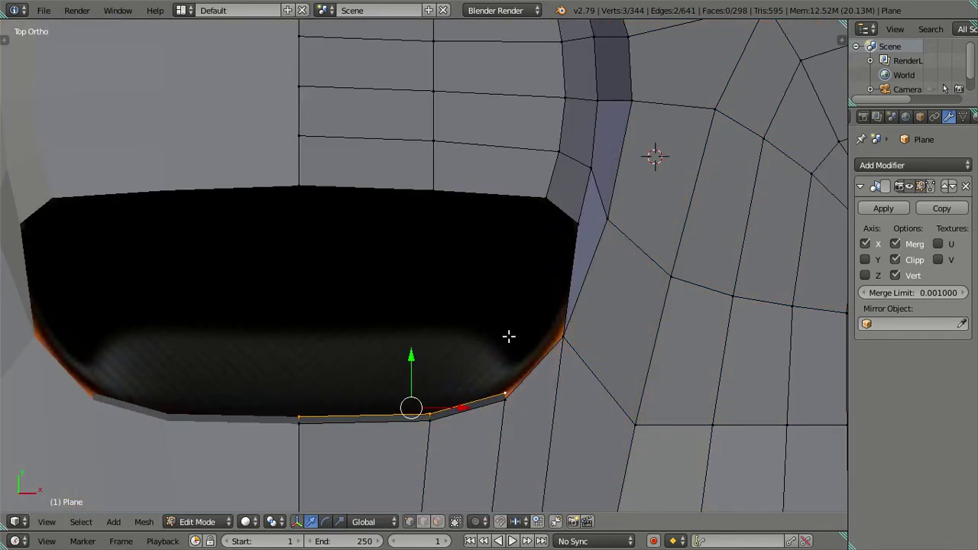
right_click(559, 342)
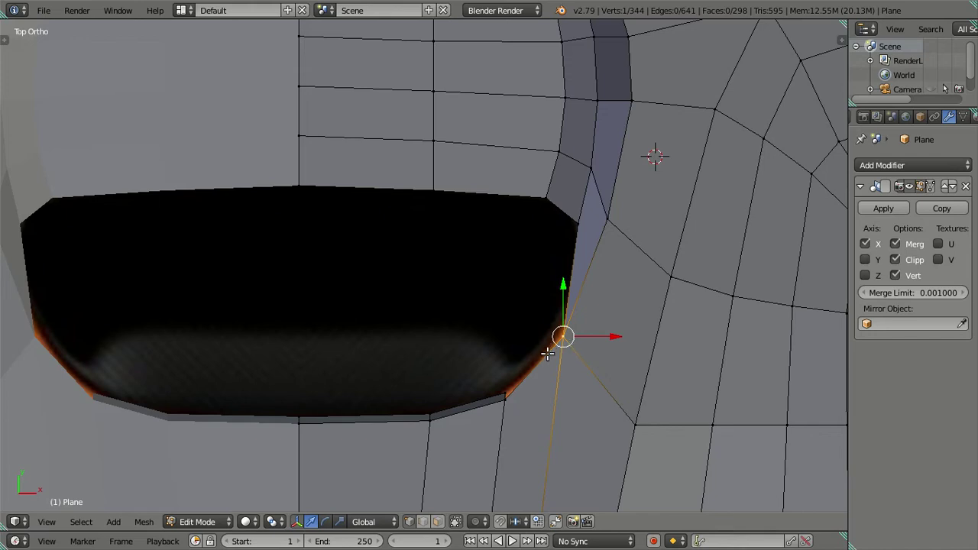
- Delete the two bottom strip faces under the seat opening and go back to vertex select
left_click(437, 522)
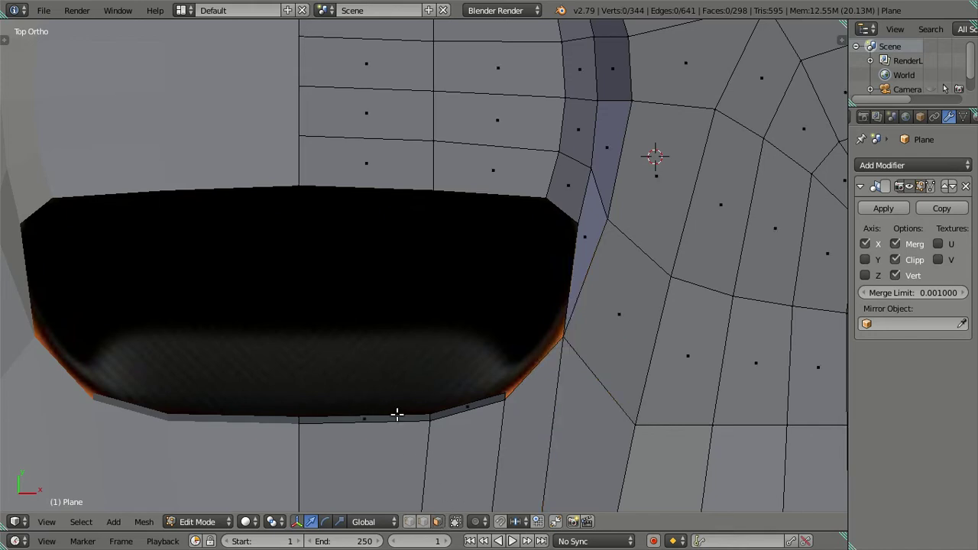
left_click(379, 415)
left_click(465, 405, "shift")
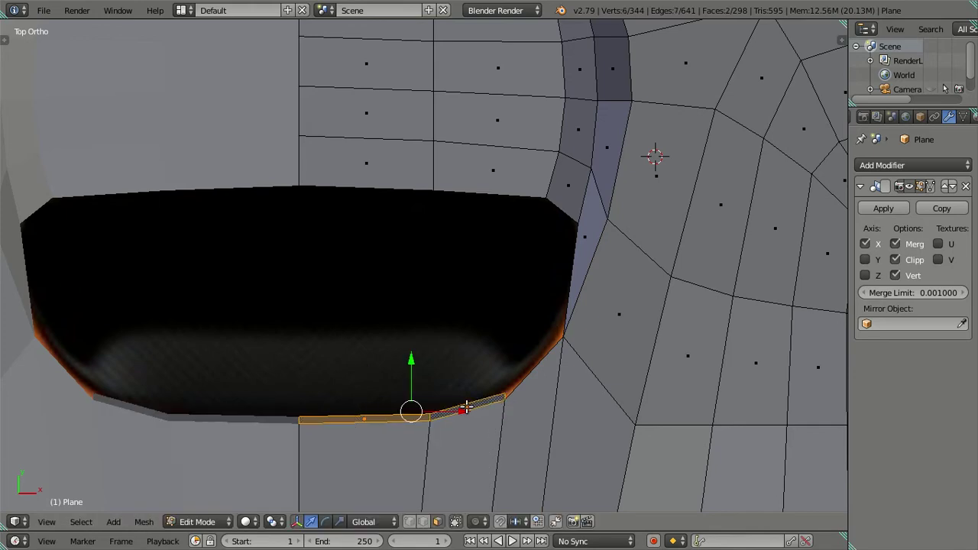
key("x")
left_click(524, 323)
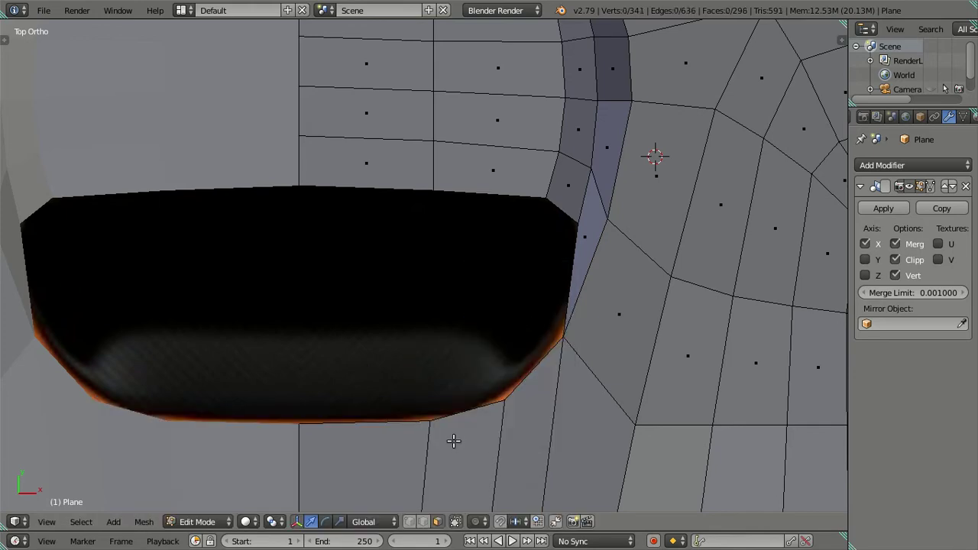
left_click(410, 522)
scroll(466, 348, "down", 1)
middle_click_drag(472, 294, 453, 369, "shift")
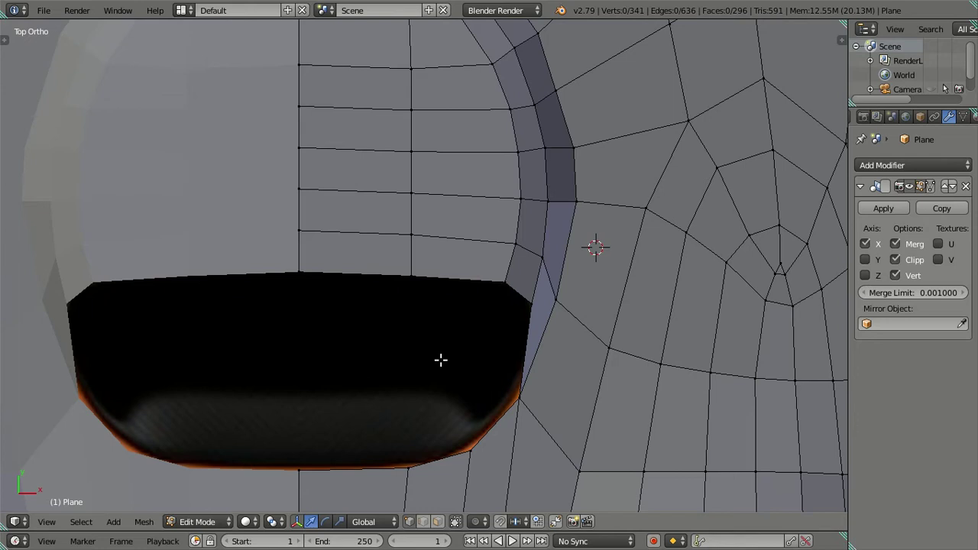
- In wireframe view, slide a seat cowl rim vertex along X onto the reference outline
scroll(440, 360, "down", 1)
scroll(437, 356, "down", 2)
key("z")
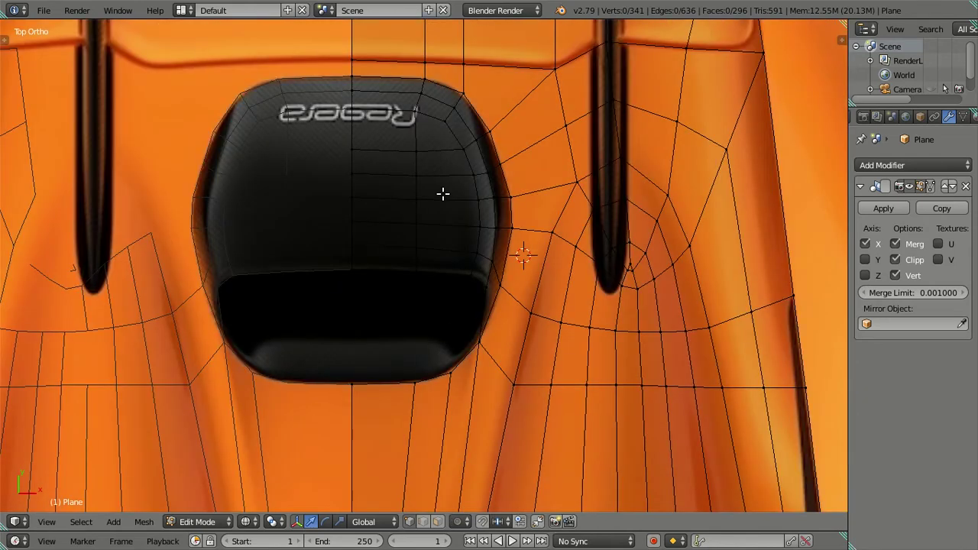
middle_click_drag(443, 195, 453, 255, "shift")
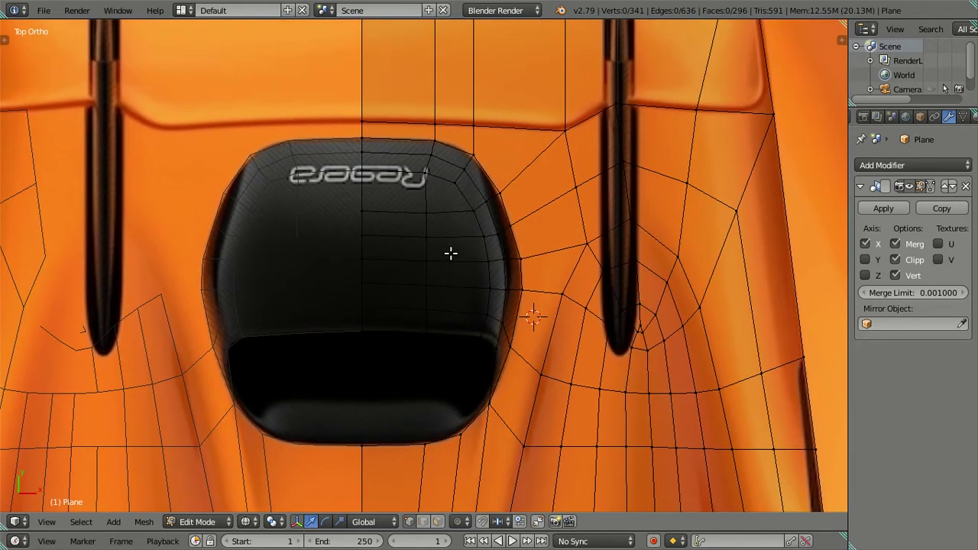
scroll(449, 252, "up", 1)
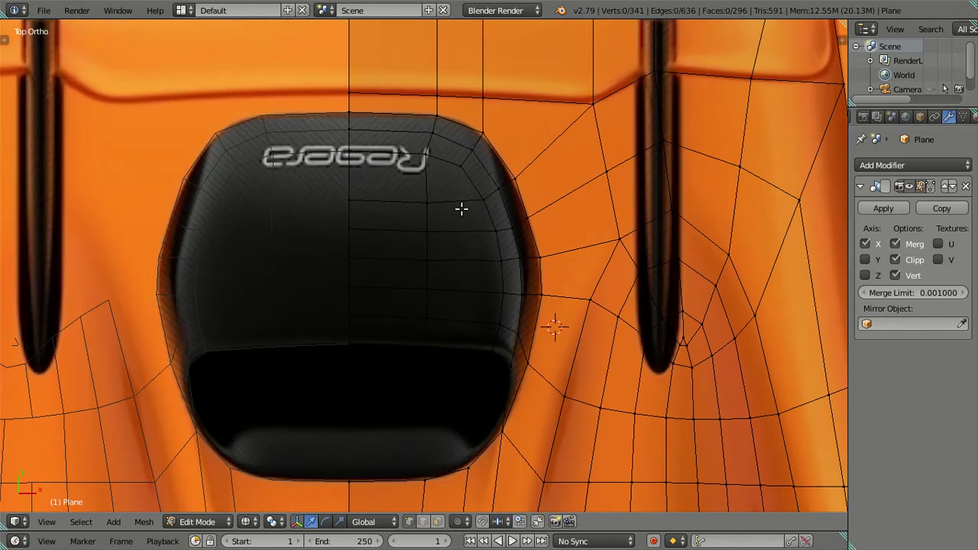
scroll(461, 208, "up", 1)
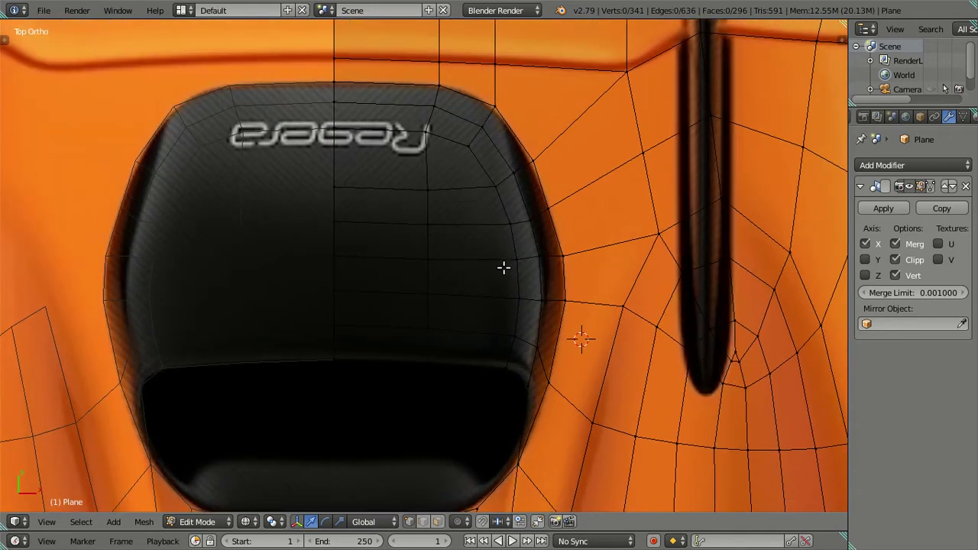
right_click(544, 299)
key("g")
key("x")
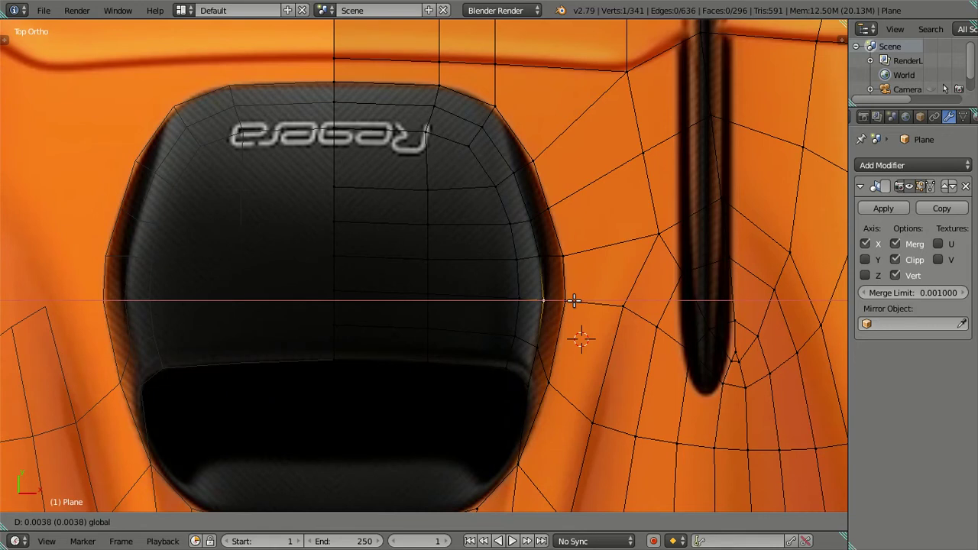
right_click(574, 300)
- Move the upper and lower cowl rim vertices left to match the reference outline
right_click(485, 201)
right_click(509, 222)
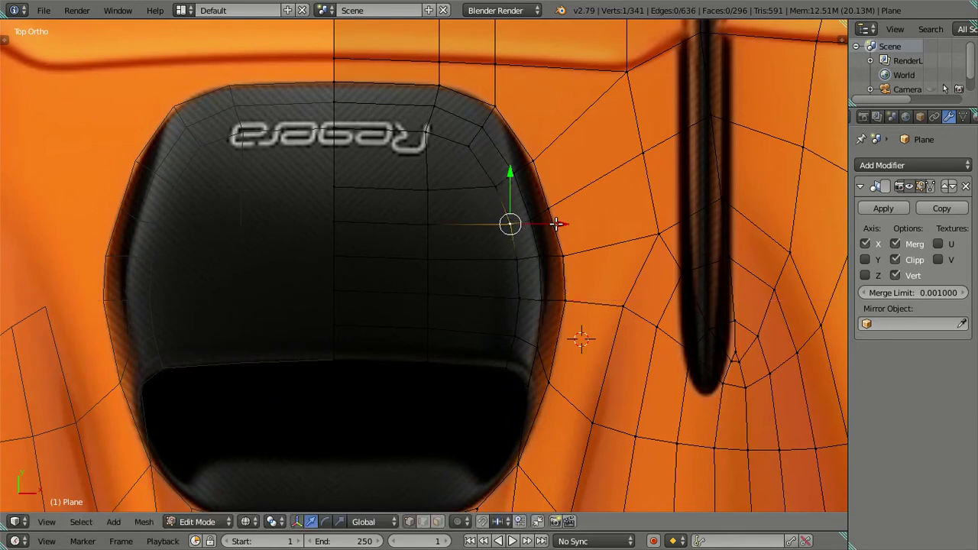
right_click(497, 190, "shift")
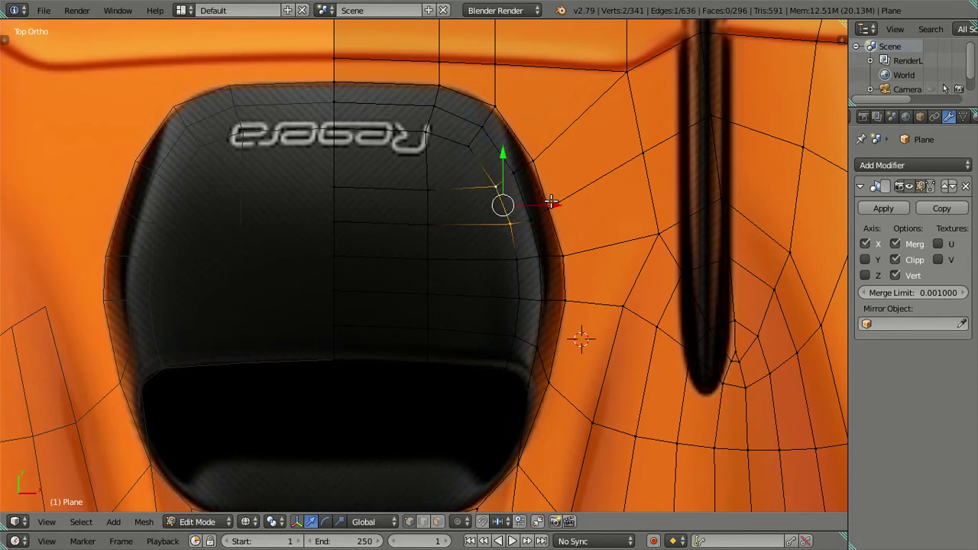
left_click_drag(550, 201, 538, 218)
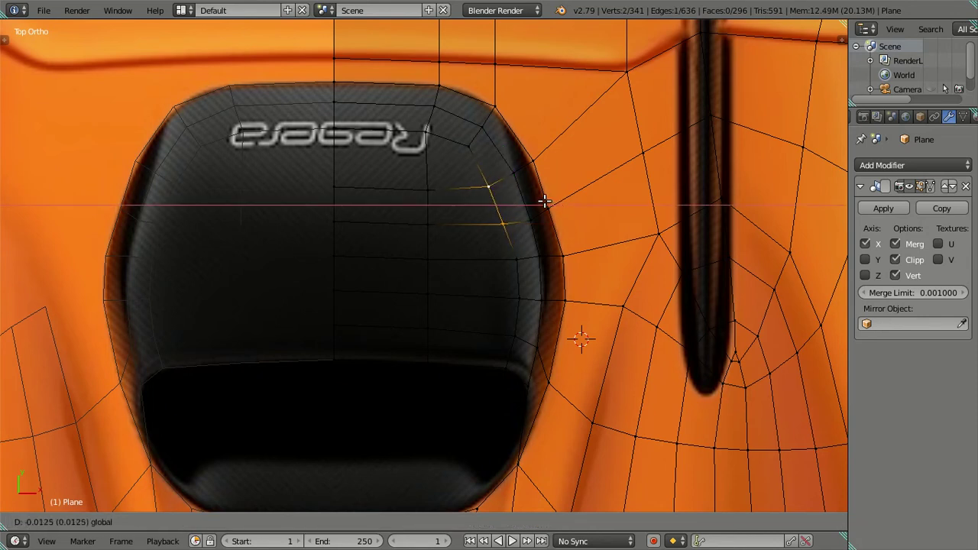
right_click(518, 261)
right_click(521, 300)
right_click(518, 334, "shift")
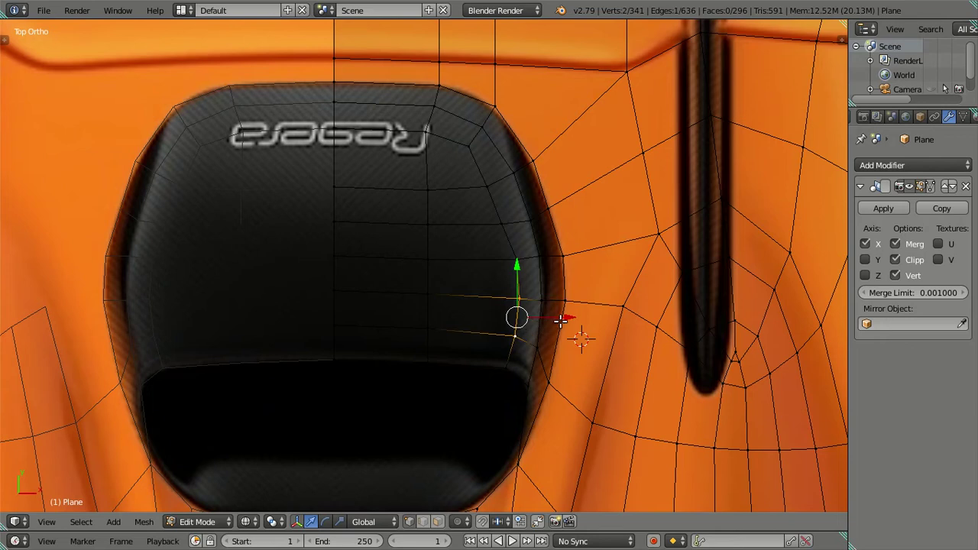
left_click_drag(563, 321, 559, 321)
key("a")
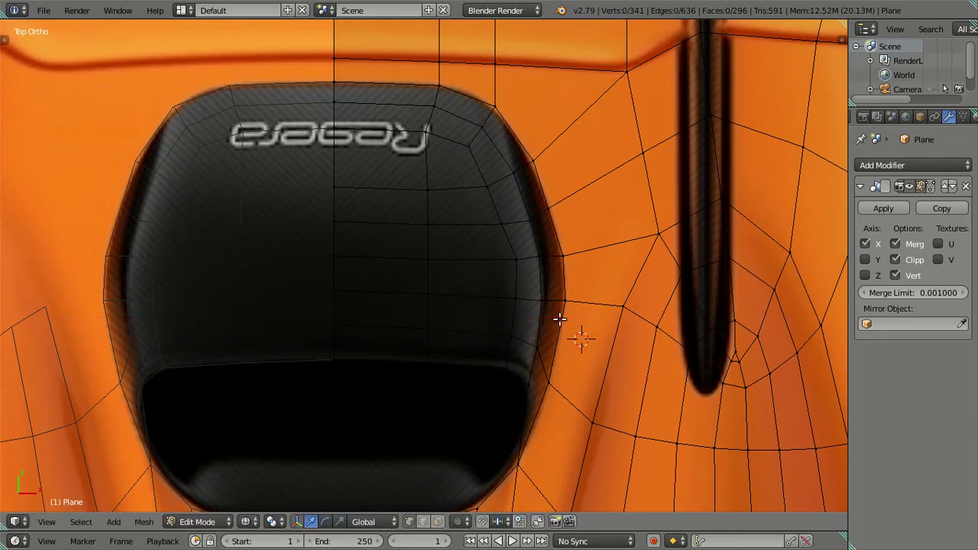
- In solid shading, nudge two upper cowl rim vertices sideways along X
key("alt+z")
right_click(496, 226)
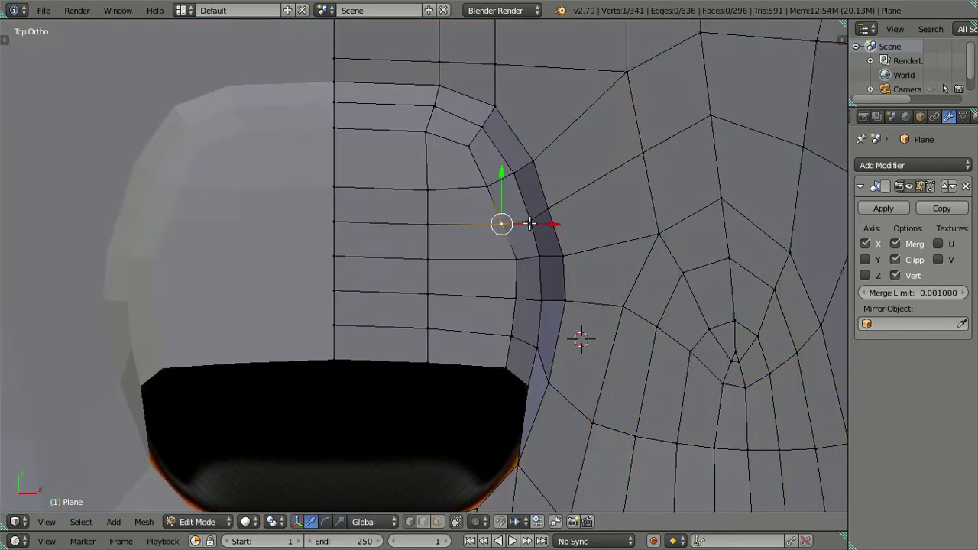
right_click(487, 188, "shift")
left_click_drag(538, 203, 543, 205)
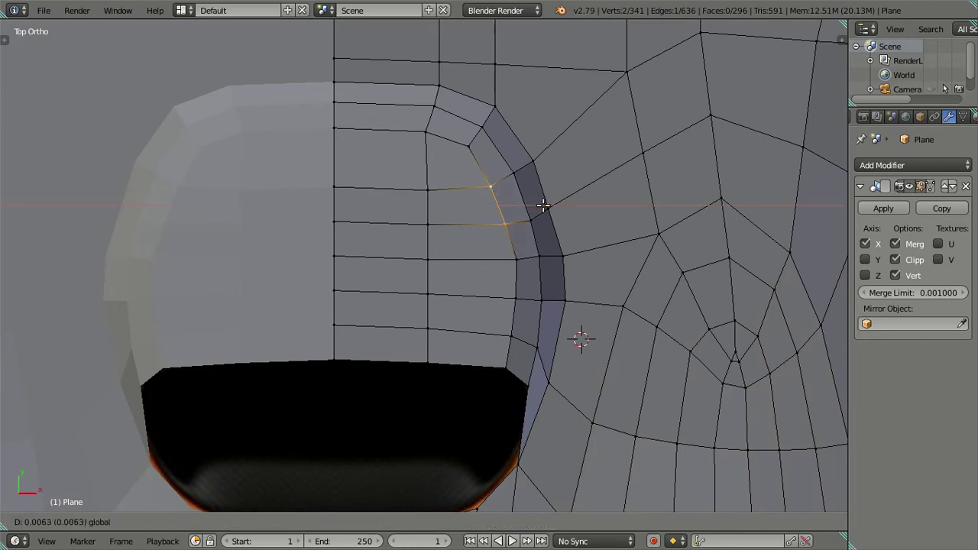
key("a")
- Inspect the shaded mesh from an angle, then return to Object Mode in top view
key("alt+z")
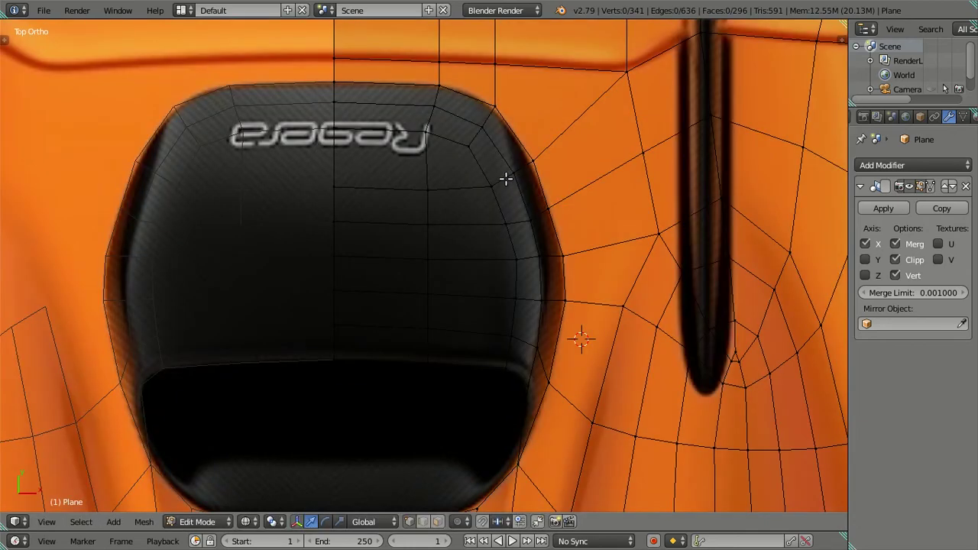
key("alt+z")
mouse_move(467, 197)
middle_mouse_down()
mouse_move(428, 188)
mouse_move(283, 73)
mouse_move(288, 49)
mouse_move(343, 94)
mouse_move(376, 223)
middle_mouse_up()
key("z")
mouse_move(379, 276)
middle_mouse_down()
mouse_move(445, 295)
mouse_move(404, 262)
mouse_move(371, 325)
mouse_move(387, 283)
mouse_move(441, 339)
mouse_move(526, 297)
mouse_move(642, 216)
mouse_move(661, 276)
mouse_move(613, 247)
mouse_move(469, 220)
mouse_move(500, 279)
mouse_move(493, 313)
middle_mouse_up()
key("Tab")
key("KP_7")
- Back in Edit Mode, raise the horizontal edge loop across the seat slightly
scroll(449, 305, "up", 2)
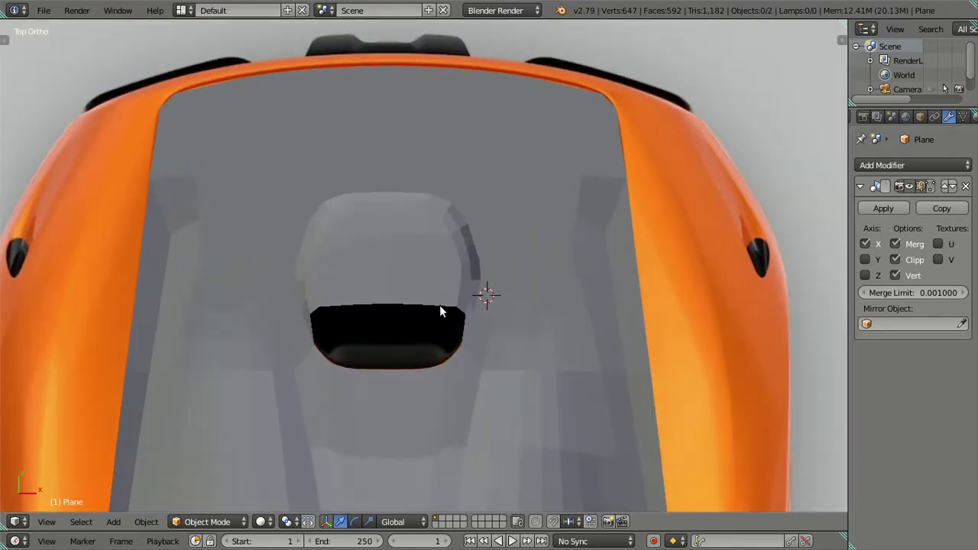
scroll(451, 329, "up", 3)
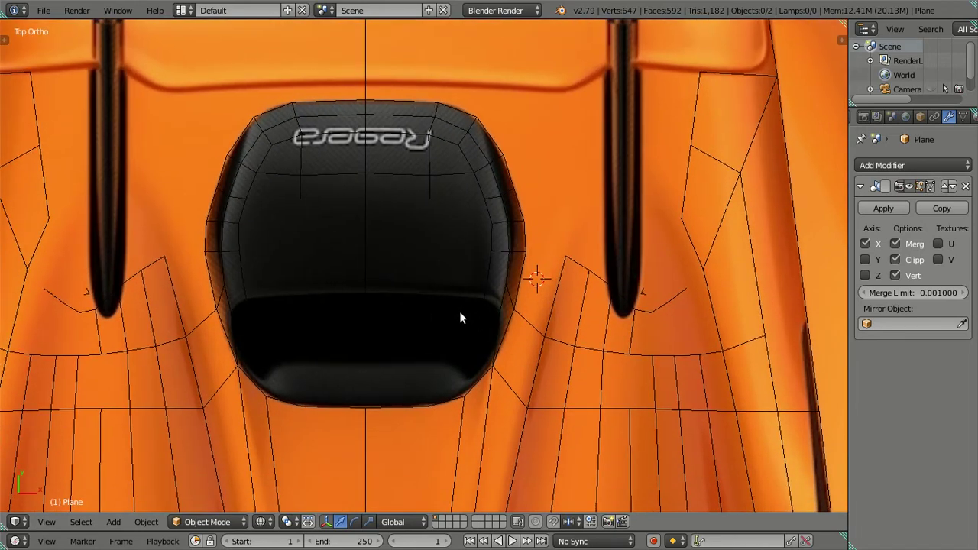
scroll(460, 313, "up", 1)
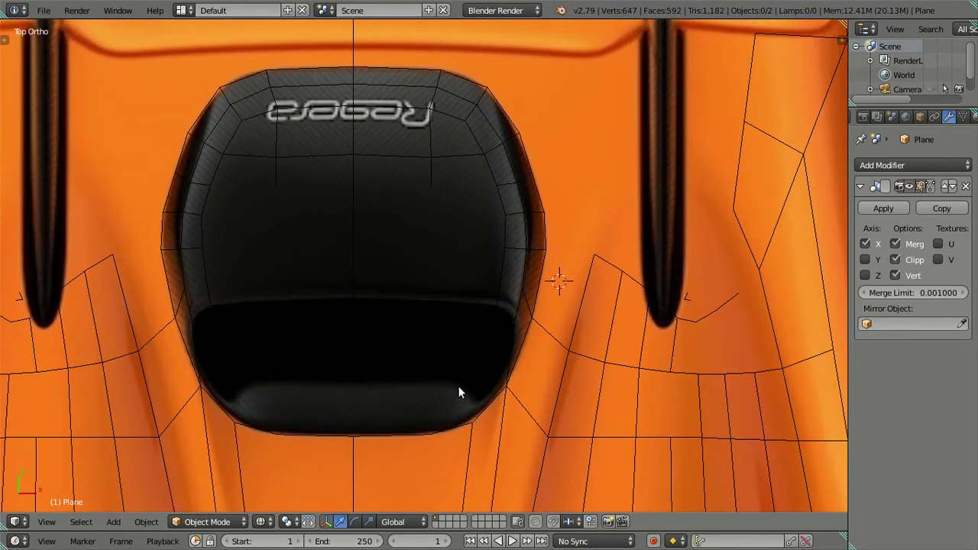
key("Tab")
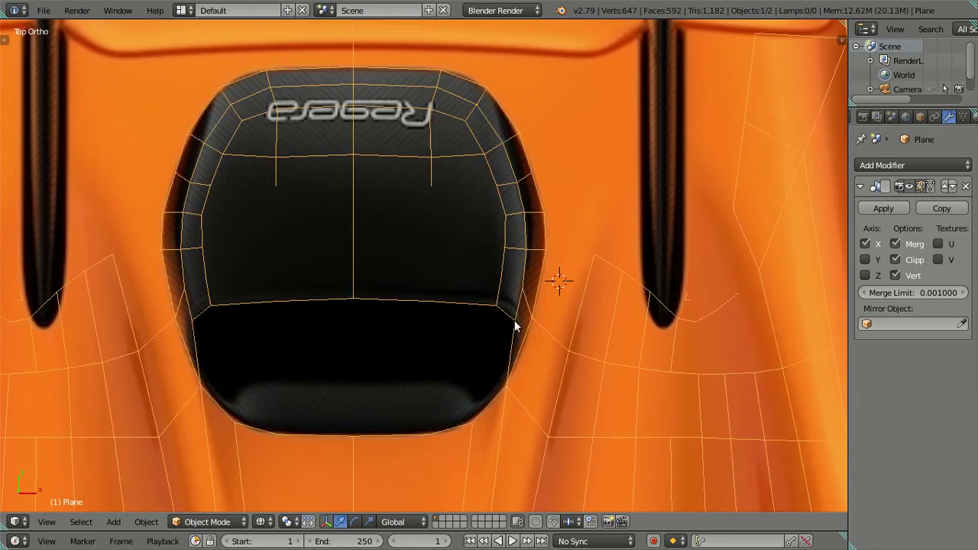
scroll(512, 336, "up", 1)
scroll(509, 348, "up", 1)
key("a")
scroll(509, 345, "down", 1)
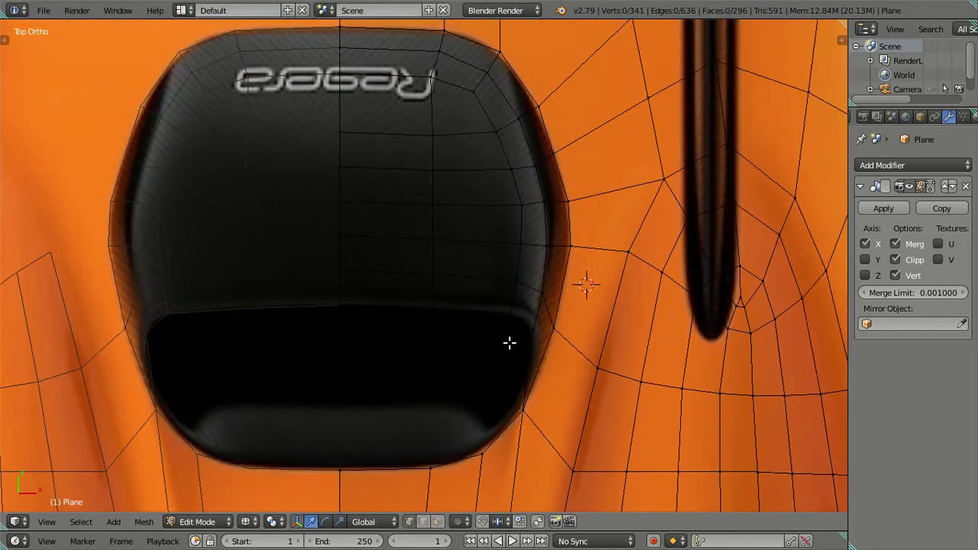
right_click(520, 330)
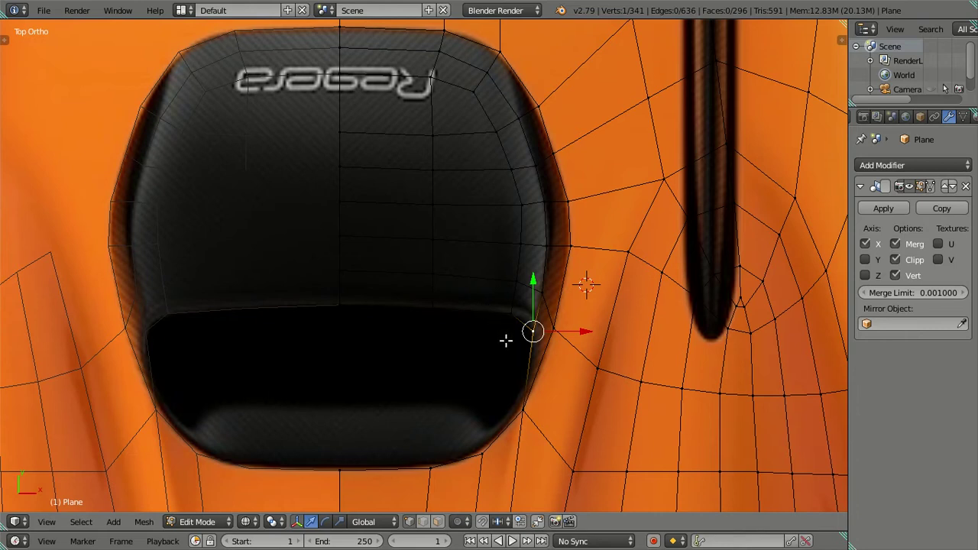
key("a")
right_click(528, 330)
right_click(338, 307, "alt")
left_click_drag(454, 264, 454, 259)
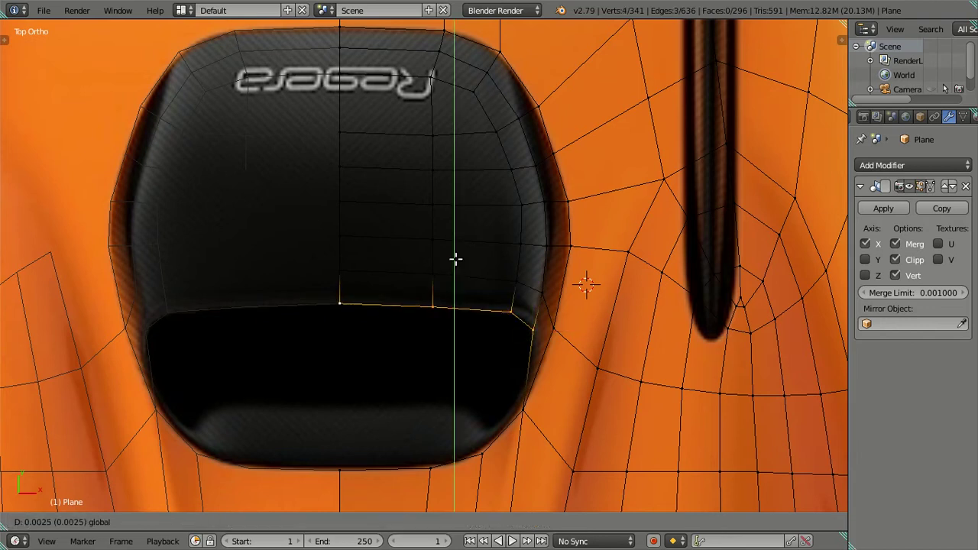
- Shift two rim vertices beside the seat opening sideways along X
right_click(529, 323)
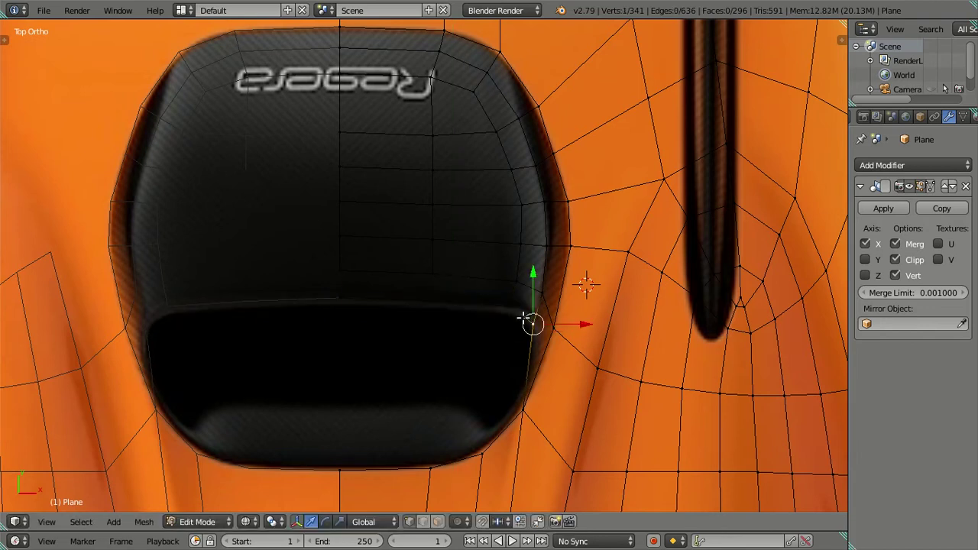
key("ctrl+r")
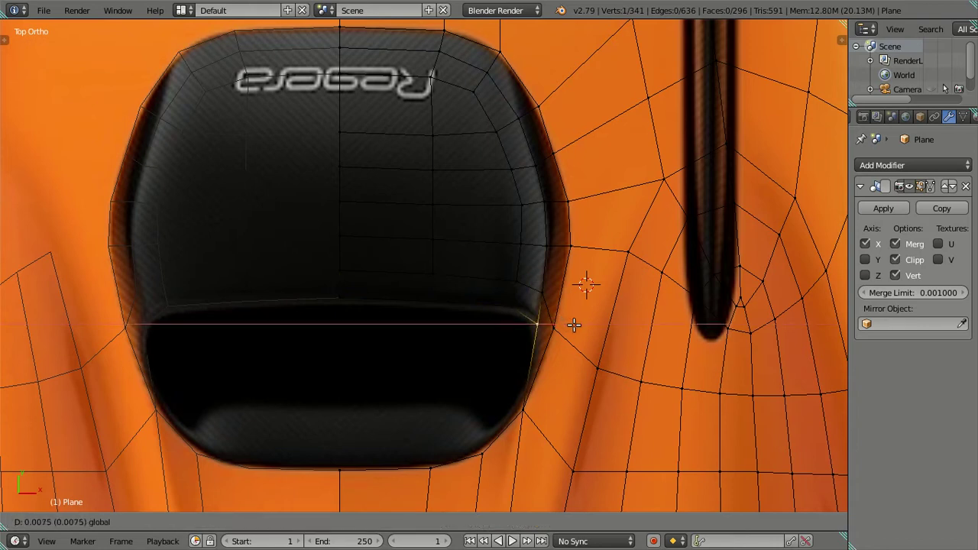
key("Escape")
key("alt+z")
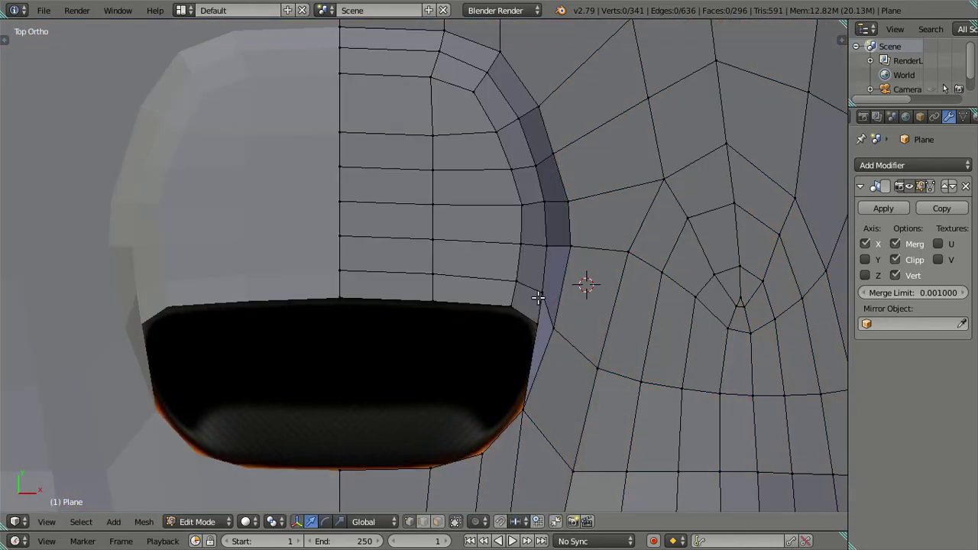
key("alt+z")
right_click(541, 293)
right_click(551, 323, "shift")
key("g")
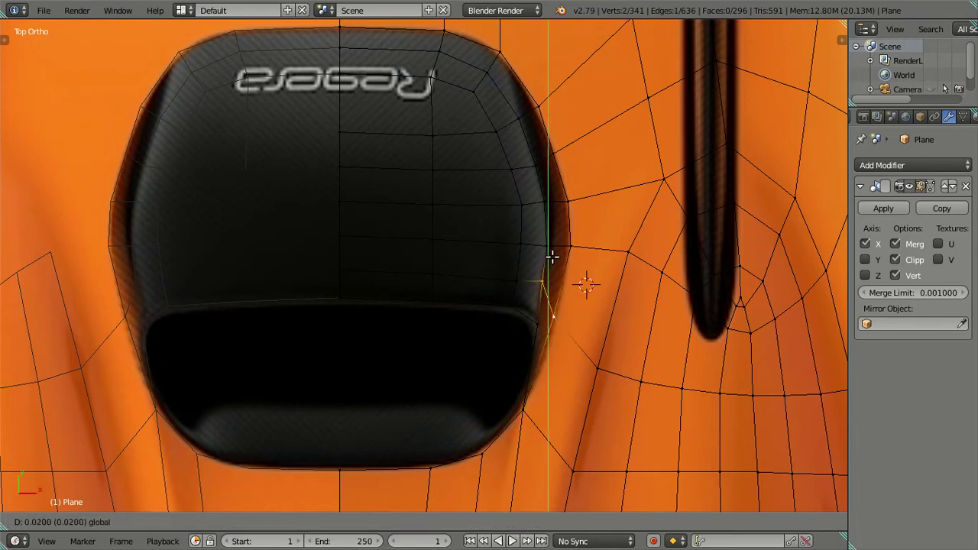
key("Escape")
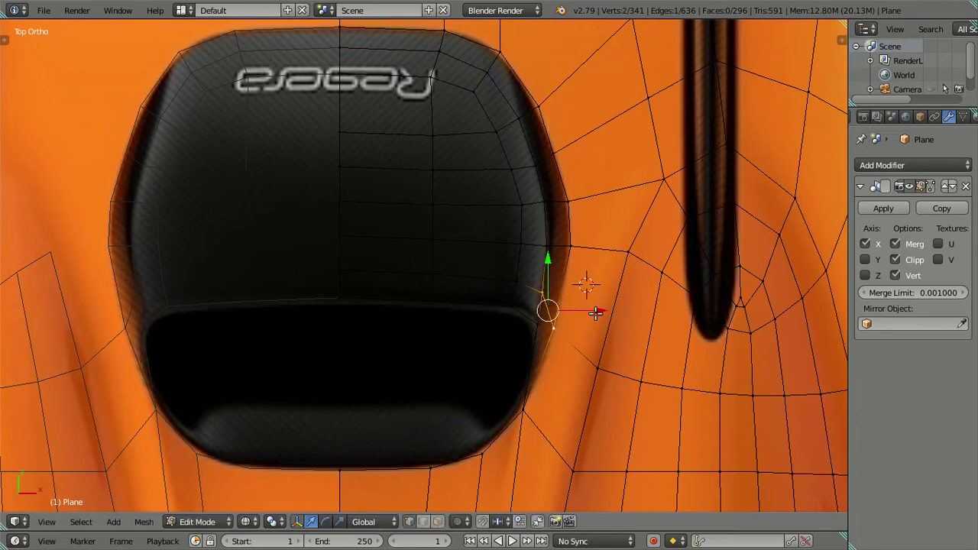
key("g")
key("x")
key("Escape")
key("a")
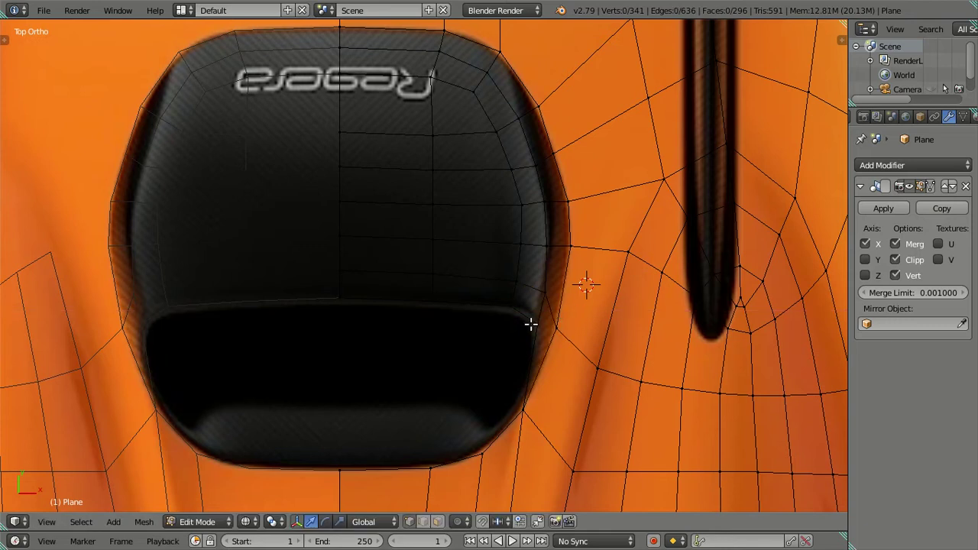
- Extrude the lower seat outline loop into a new ring of faces, left in place
right_click(498, 427, "alt")
key("e")
right_click(579, 395)
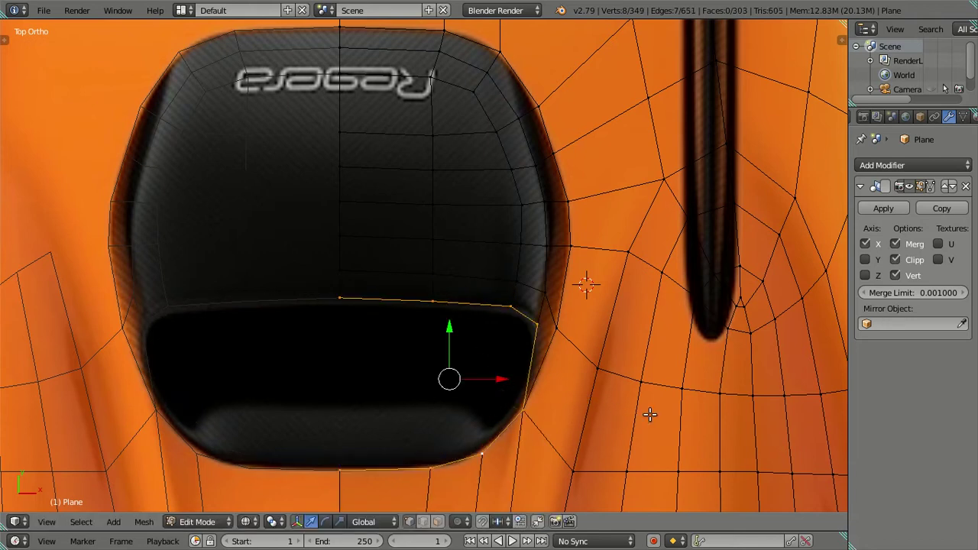
- Shrink the extruded seat-opening loop to about 0.96 so it fits the black recess
key("s")
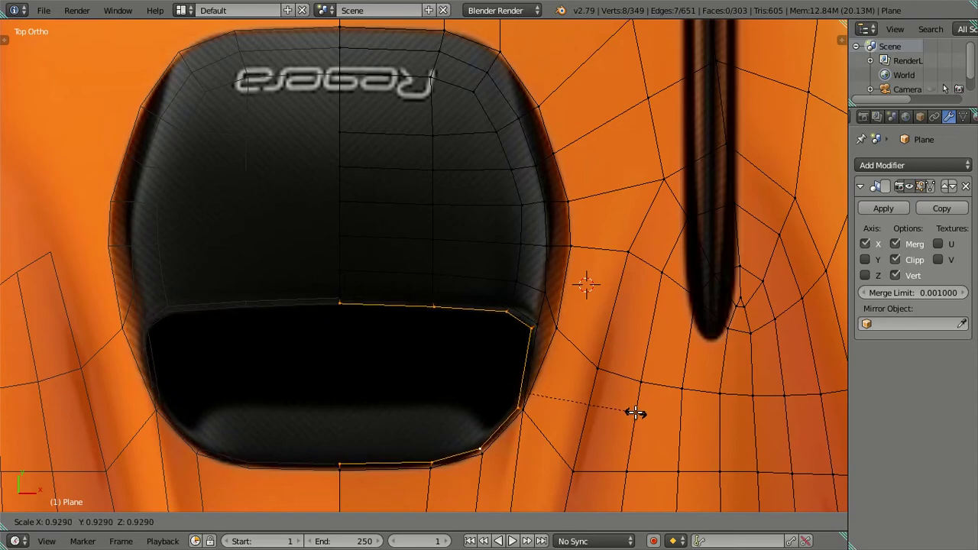
left_click(634, 413)
key("alt+z")
mouse_move(581, 405)
middle_mouse_down()
mouse_move(533, 372)
mouse_move(533, 318)
mouse_move(397, 302)
mouse_move(428, 283)
mouse_move(489, 360)
mouse_move(538, 374)
middle_mouse_up()
key("KP_7")
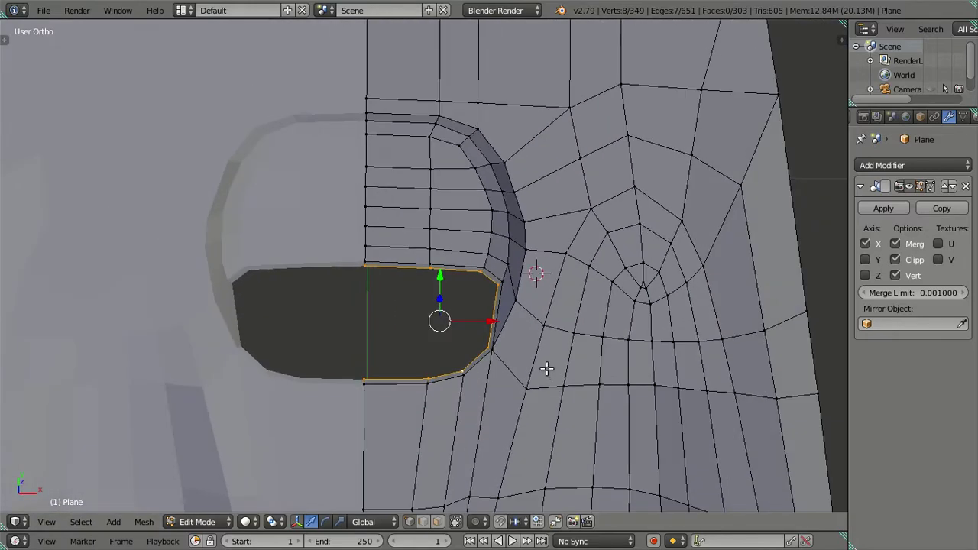
key("alt+z")
key("alt+z")
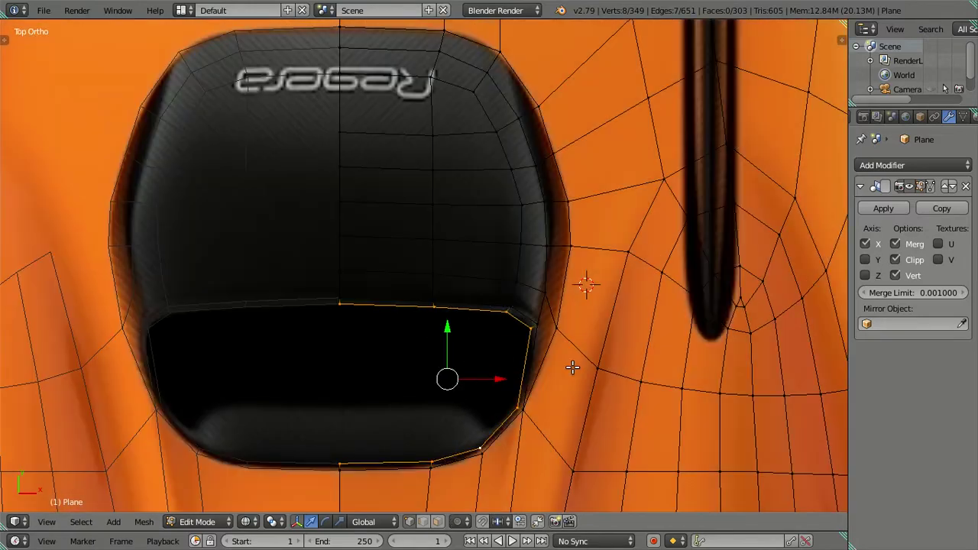
key("s")
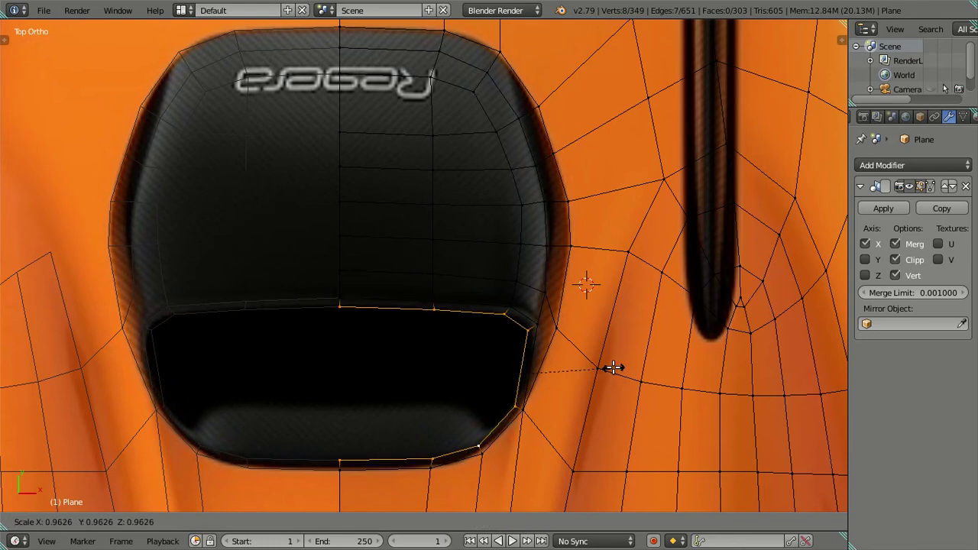
left_click(613, 368)
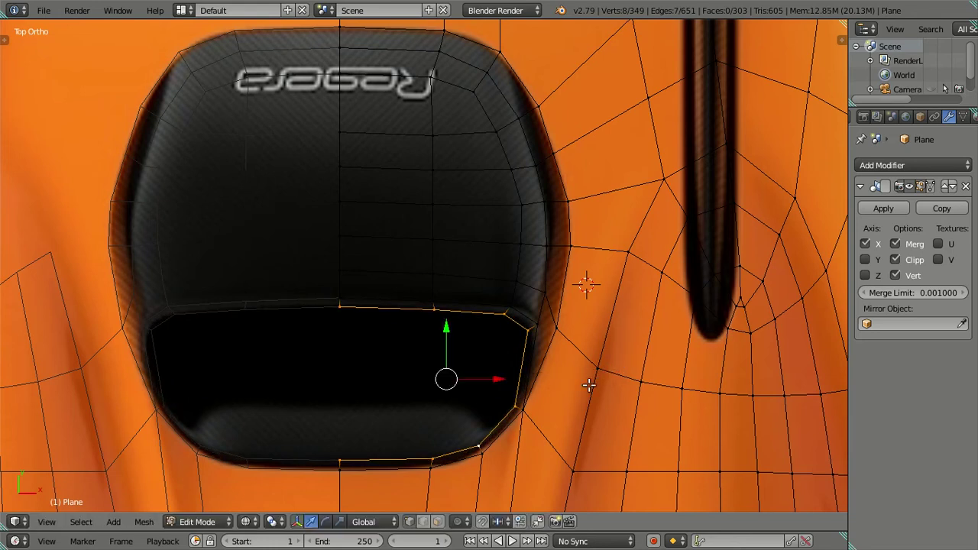
- Extrude the rim loop, pull it over the seat back, and lower it about 0.06 on Z
key("e")
right_click(473, 348)
left_click_drag(448, 327, 450, 162)
key("z")
mouse_move(530, 306)
middle_mouse_down()
mouse_move(492, 240)
mouse_move(463, 222)
middle_mouse_up()
key("z")
key("g")
key("z")
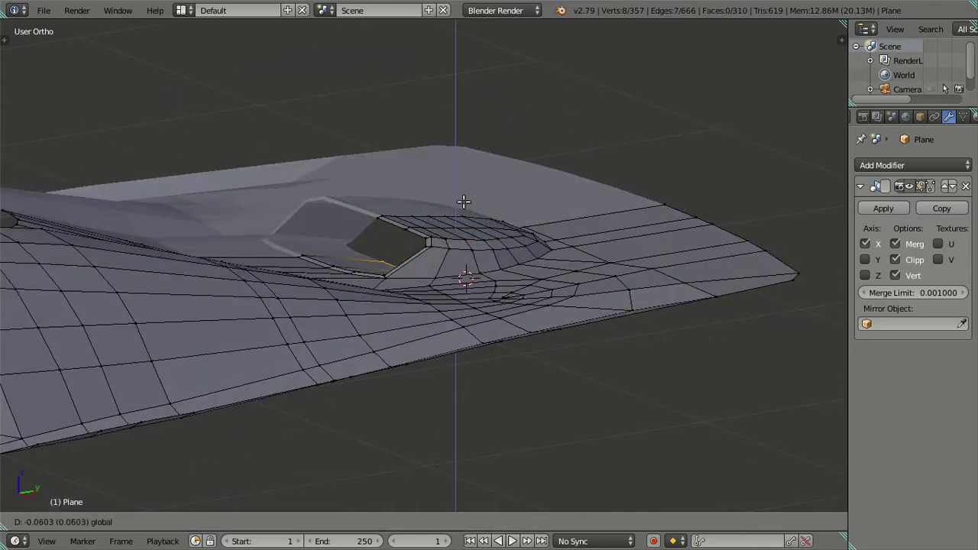
left_click(463, 201)
- Review the recessed seat pocket and whole body in Object Mode, ending in top view
mouse_move(464, 201)
middle_mouse_down()
mouse_move(623, 208)
mouse_move(619, 260)
middle_mouse_up()
key("Tab")
scroll(529, 253, "down", 2)
mouse_move(529, 253)
middle_mouse_down()
mouse_move(552, 374)
mouse_move(493, 323)
mouse_move(439, 355)
mouse_move(408, 354)
mouse_move(472, 421)
mouse_move(611, 428)
mouse_move(504, 300)
middle_mouse_up()
scroll(504, 321, "down", 3)
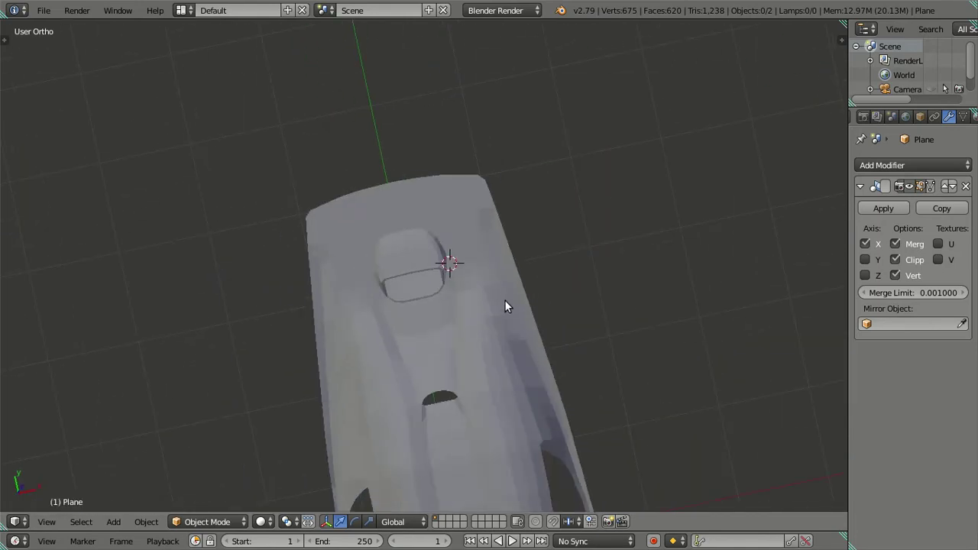
key("KP_7")
scroll(455, 276, "up", 3)
scroll(448, 279, "up", 3)
- Re-enter Edit Mode, switch to solid shading and zoom the top view onto the seat opening
key("Tab")
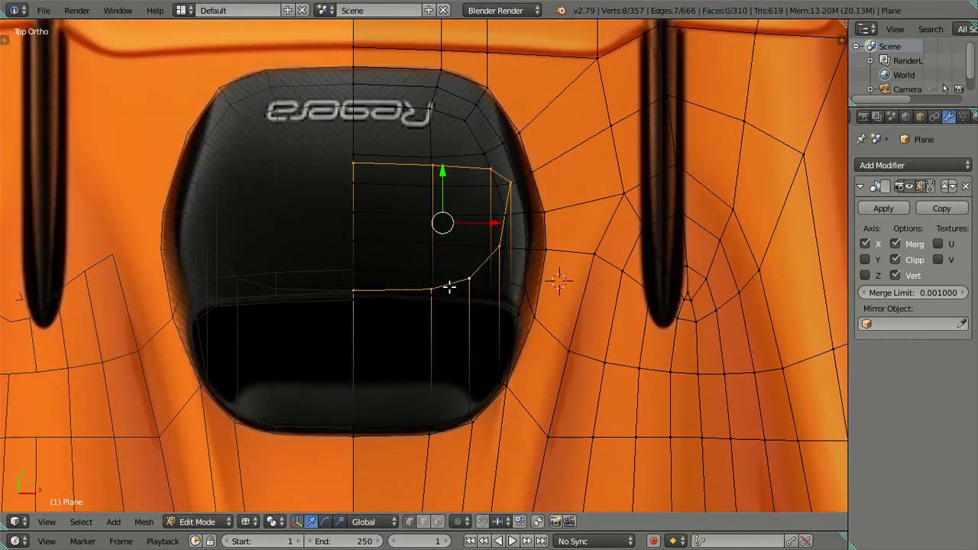
key("Tab")
scroll(449, 284, "up", 2)
key("Tab")
key("a")
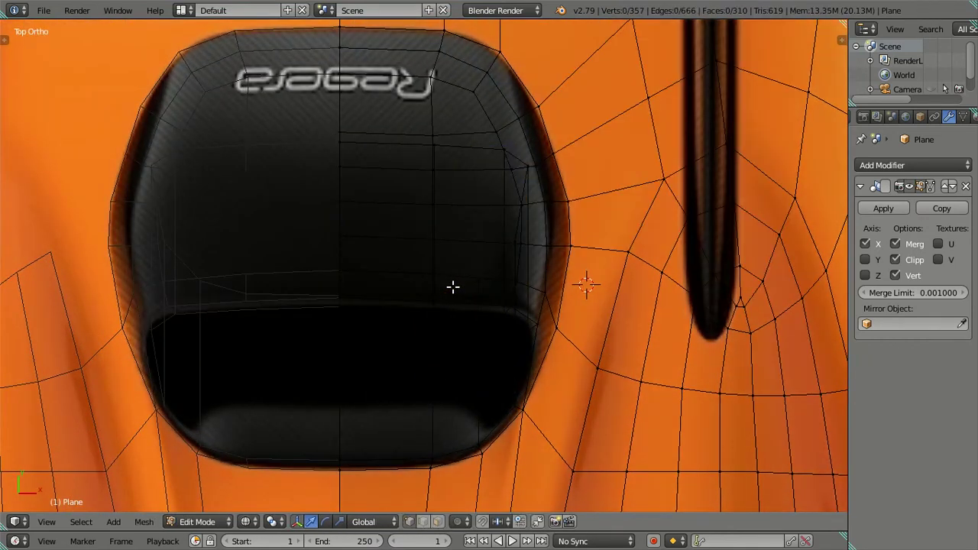
key("z")
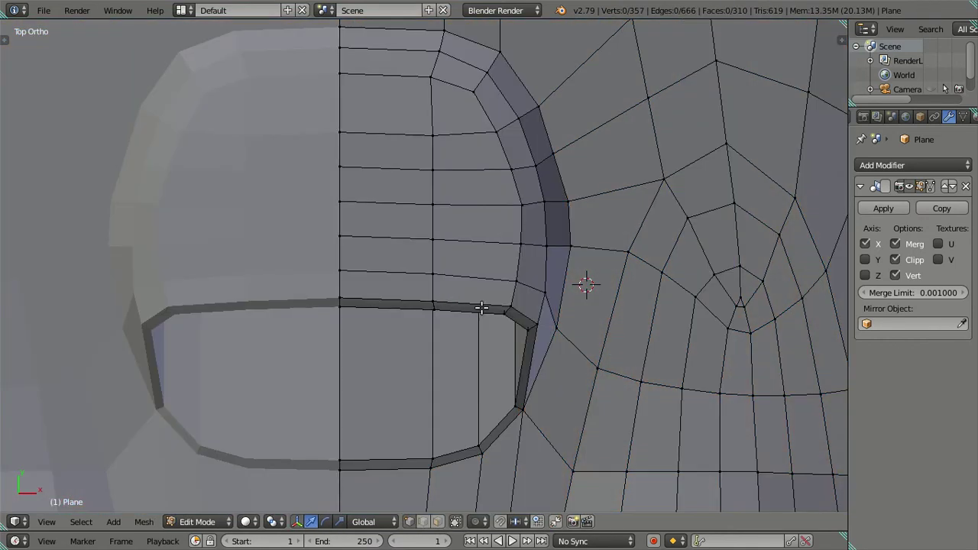
mouse_move(497, 308)
middle_mouse_down()
mouse_move(561, 278)
mouse_move(576, 218)
mouse_move(502, 218)
mouse_move(672, 258)
mouse_move(680, 374)
mouse_move(626, 299)
mouse_move(557, 236)
mouse_move(508, 269)
mouse_move(525, 302)
mouse_move(394, 370)
mouse_move(463, 306)
middle_mouse_up()
key("KP_7")
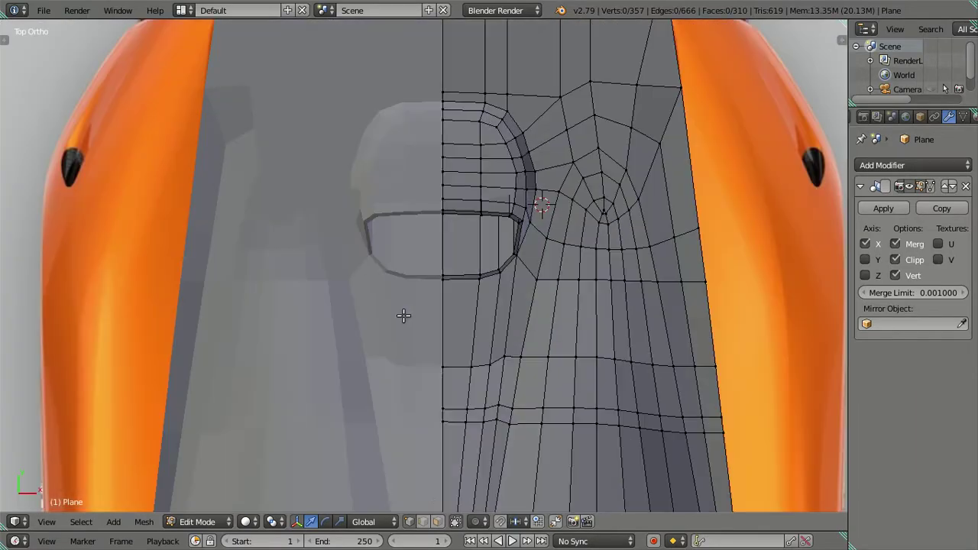
scroll(489, 230, "up", 4)
scroll(495, 253, "up", 3)
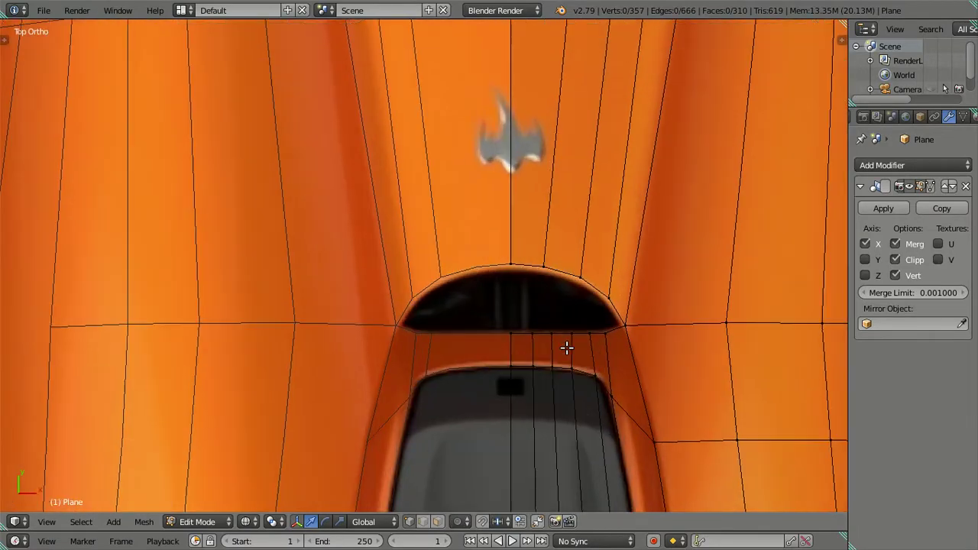
scroll(566, 345, "up", 1)
scroll(439, 343, "up", 2)
scroll(457, 340, "up", 2)
- Extrude the arched opening's rim loop and shrink it into a slightly smaller inner loop
right_click(487, 374, "alt")
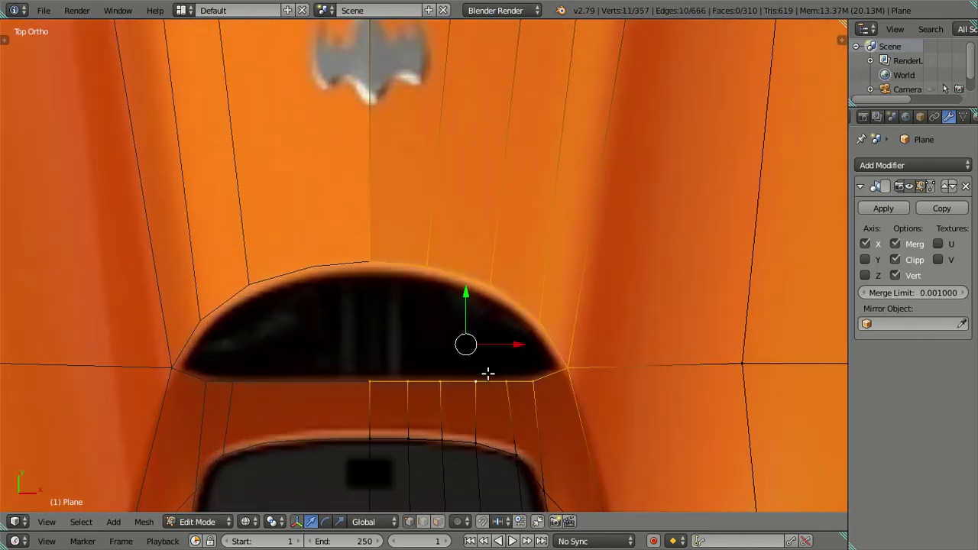
middle_click_drag(556, 370, 548, 381, "shift")
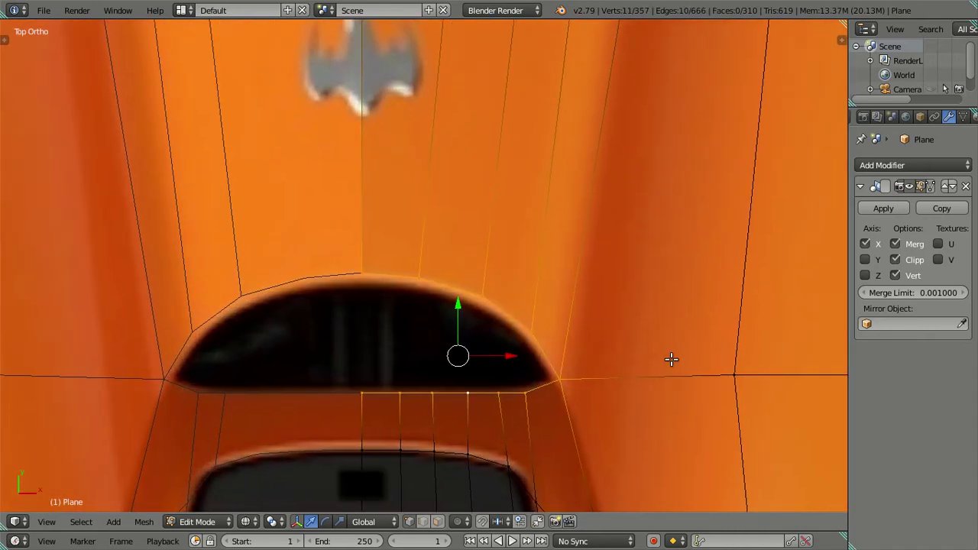
key("e")
key("s")
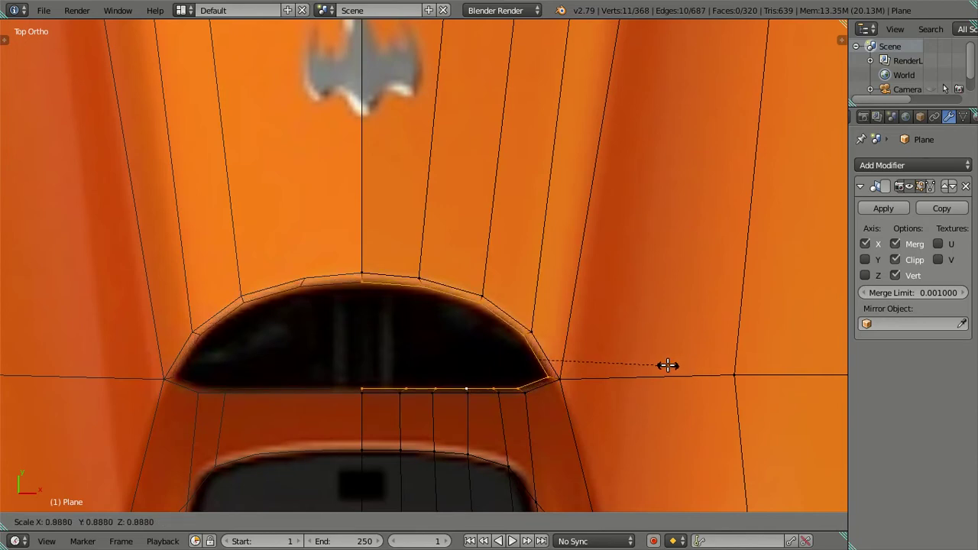
left_click(668, 365)
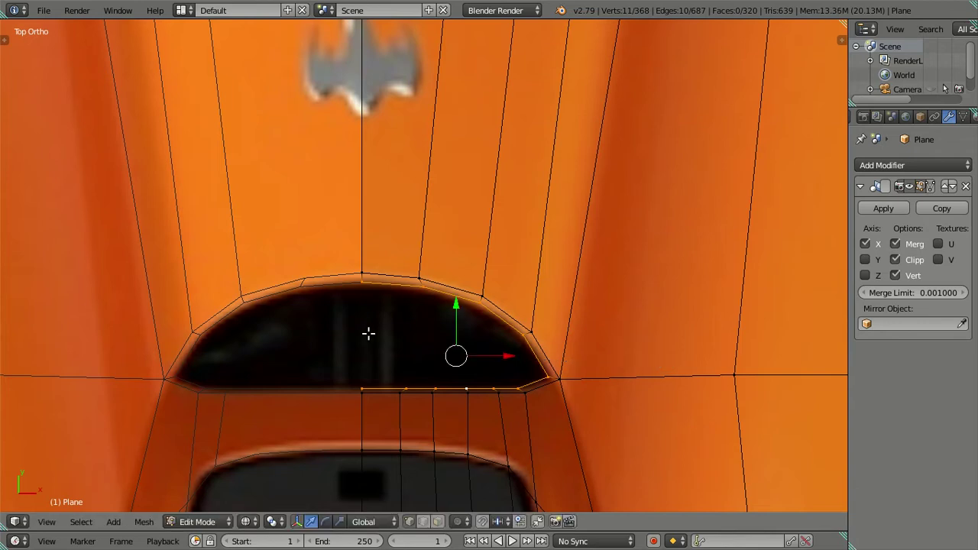
scroll(369, 331, "up", 2)
- Reposition one rim vertex and shift two bottom-edge vertices sideways along X
right_click(585, 421, "shift")
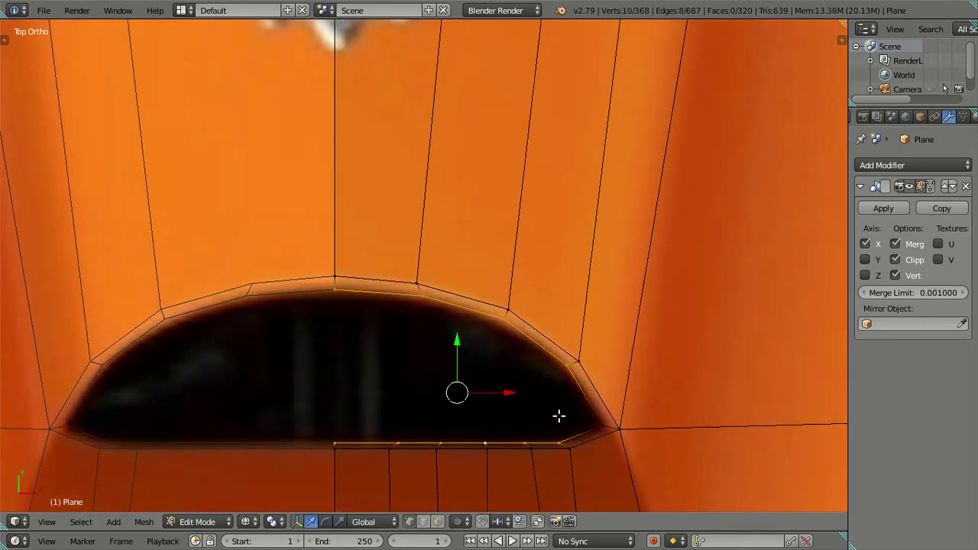
right_click(415, 295)
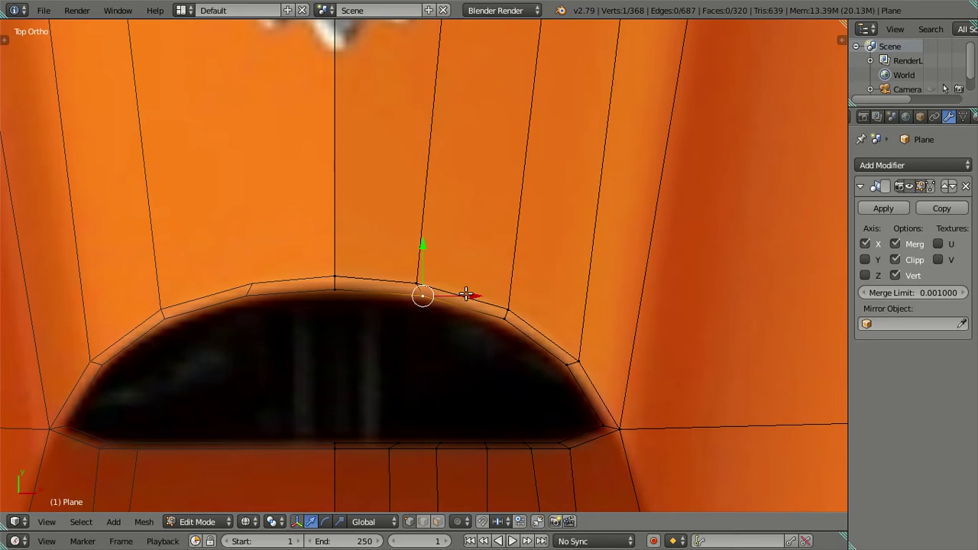
key("g")
left_click(458, 294)
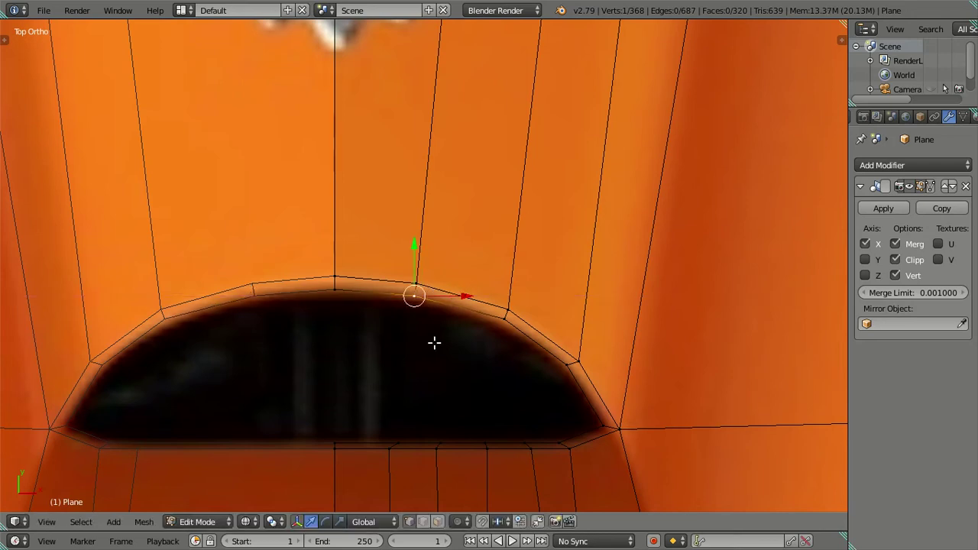
right_click(396, 437)
right_click(439, 442, "shift")
key("g")
key("x")
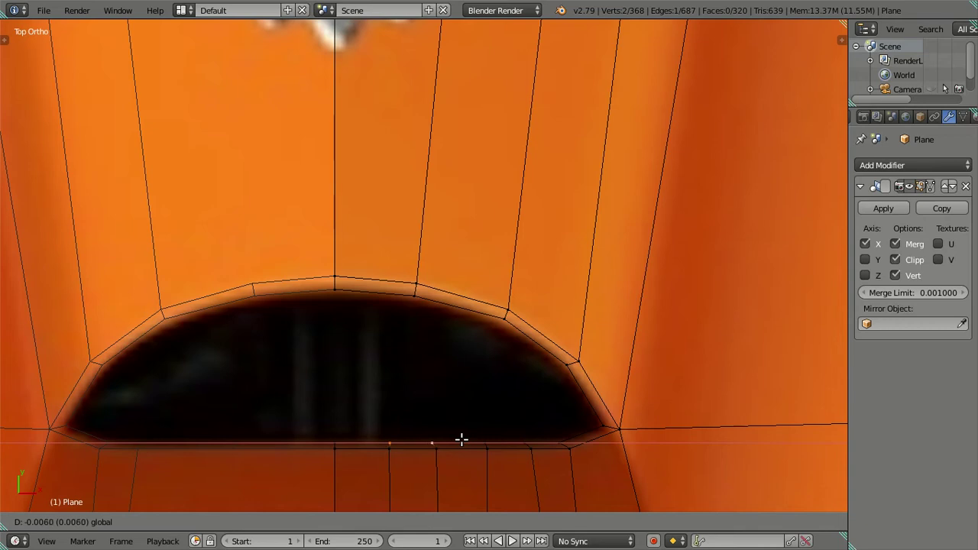
left_click(461, 439)
- Shift more bottom-edge vertices and the bottom-right corner vertex sideways along X onto the reference
right_click(432, 443)
key("g")
key("x")
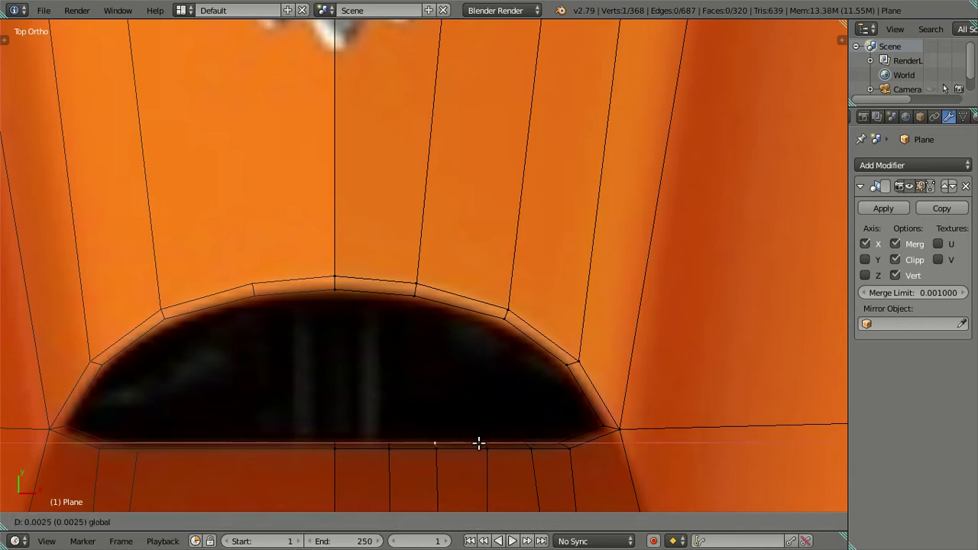
left_click(479, 444)
right_click(529, 444)
right_click(569, 442, "shift")
key("g")
key("x")
left_click(600, 439)
right_click(570, 434)
key("g")
key("x")
left_click(594, 429)
- Select the rim's bottom edge and adjust it along Y, then finish with Escape
right_click(567, 368)
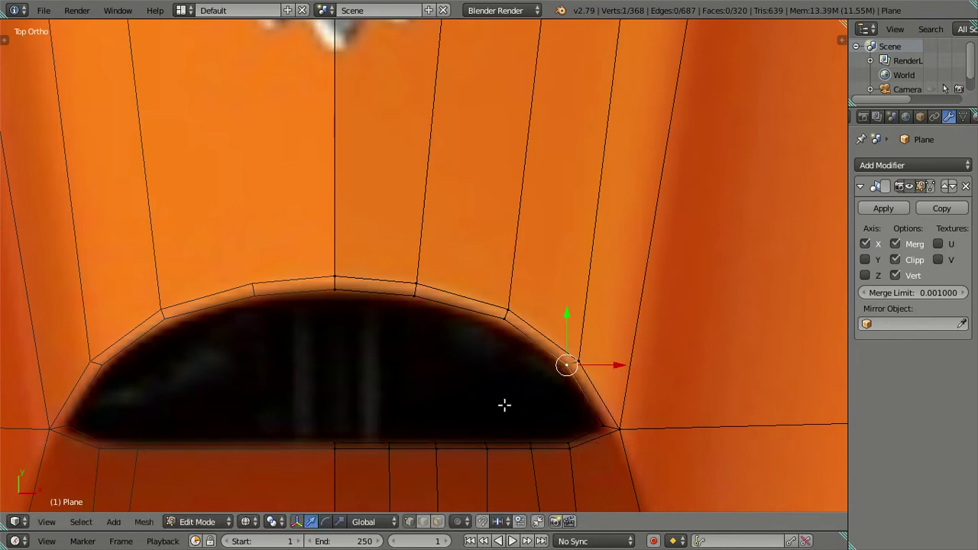
right_click(341, 434)
key("g")
right_click(563, 430)
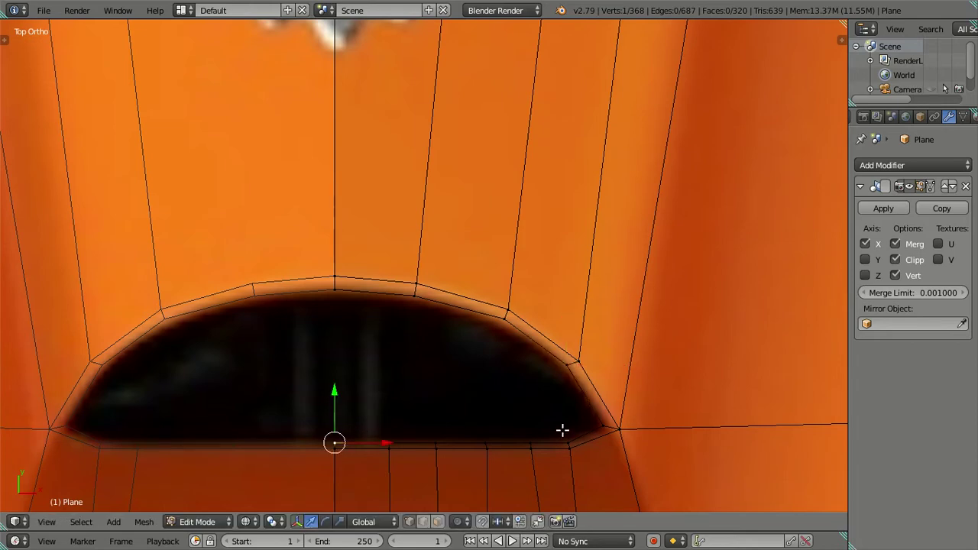
right_click(567, 435, "ctrl")
key("g")
key("y")
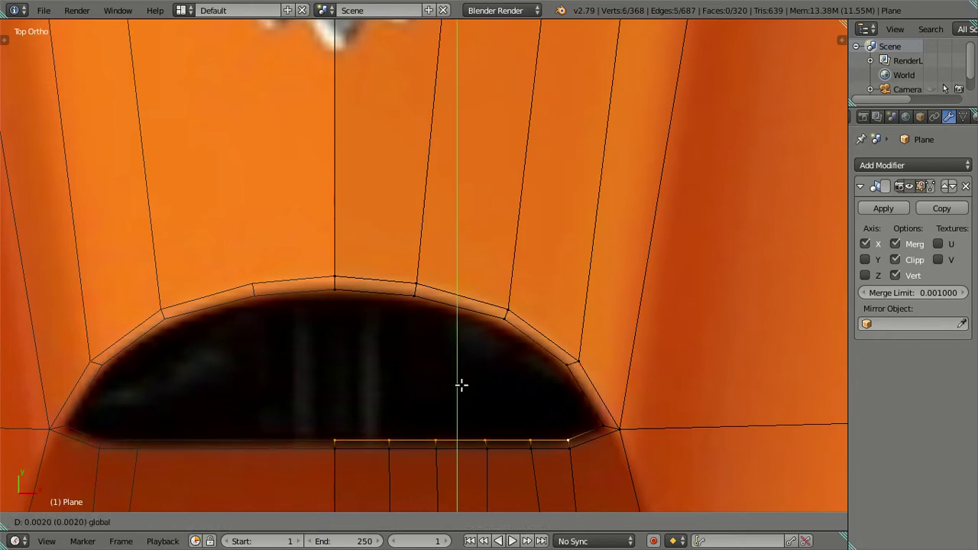
key("Escape")
- Clear the selection and pick the opening's boundary loop, returning to the top view
key("a")
scroll(463, 382, "down", 3)
mouse_move(463, 375)
middle_mouse_down()
mouse_move(472, 366)
mouse_move(448, 307)
mouse_move(427, 173)
mouse_move(568, 238)
mouse_move(441, 216)
mouse_move(426, 122)
mouse_move(445, 285)
middle_mouse_up()
scroll(436, 328, "up", 3)
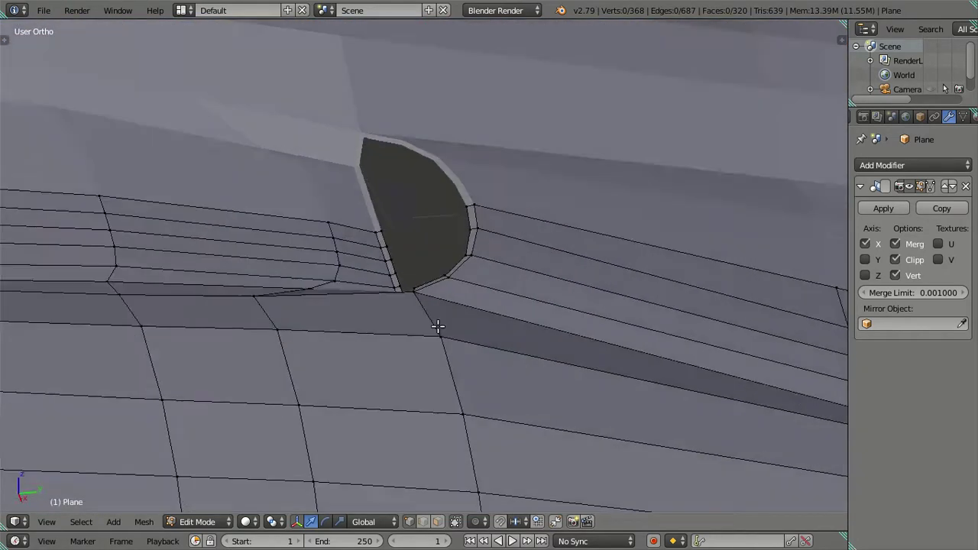
scroll(431, 331, "up", 2)
right_click(426, 327, "alt")
mouse_move(426, 327)
middle_mouse_down()
mouse_move(506, 393)
mouse_move(543, 349)
mouse_move(513, 379)
middle_mouse_up()
key("KP_7")
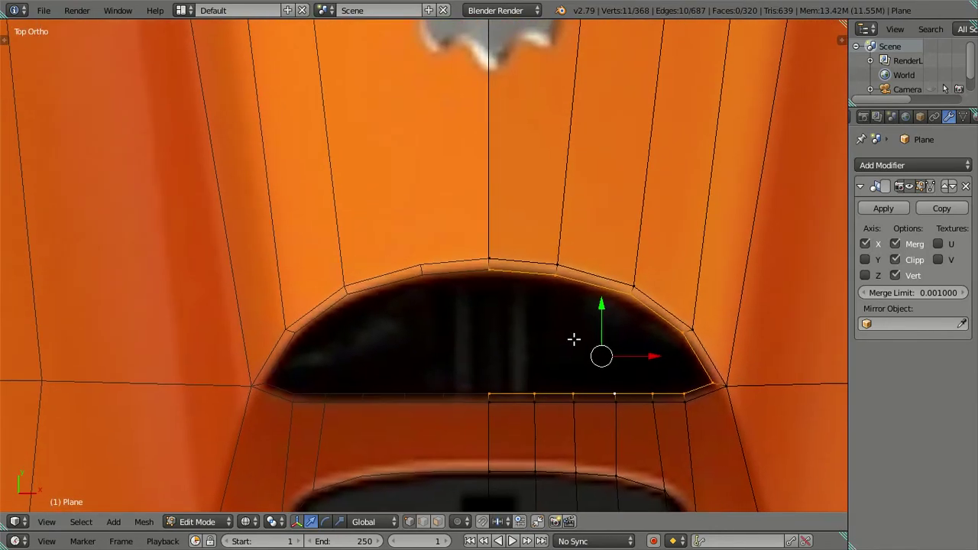
- Extrude the boundary loop, push it forward along Y and sink it down along Z into a pocket
key("e")
right_click(577, 306)
key("g")
key("y")
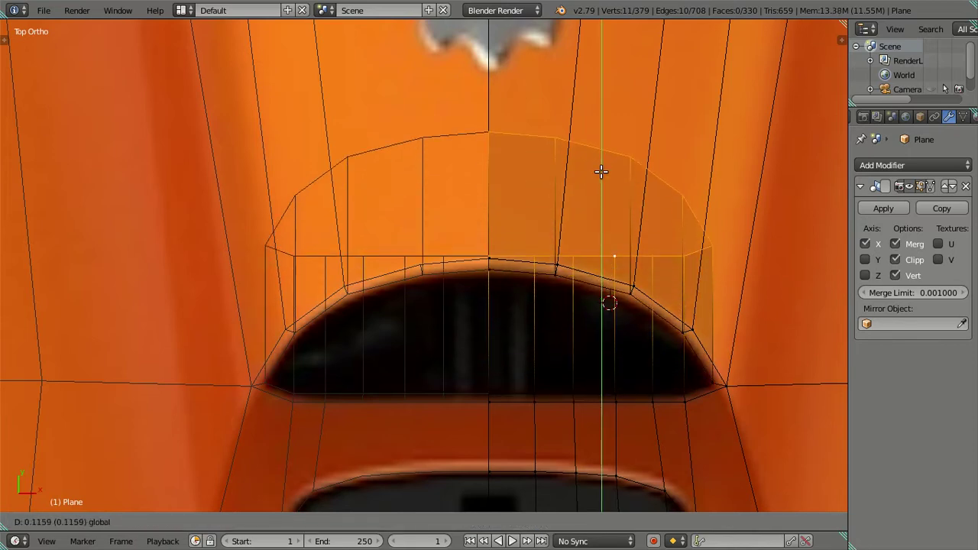
left_click(600, 166)
mouse_move(601, 167)
middle_mouse_down()
mouse_move(612, 299)
mouse_move(554, 202)
middle_mouse_up()
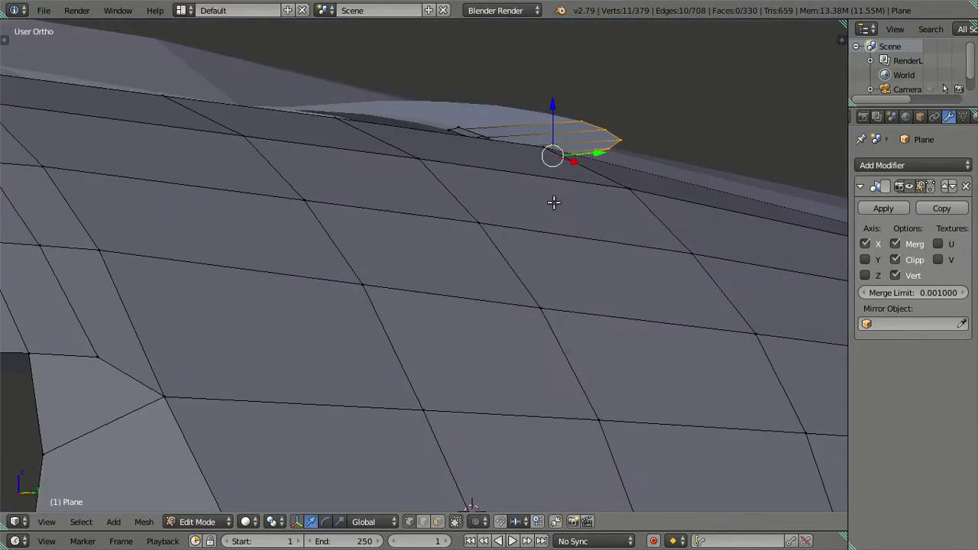
scroll(554, 203, "up", 3)
key("g")
key("z")
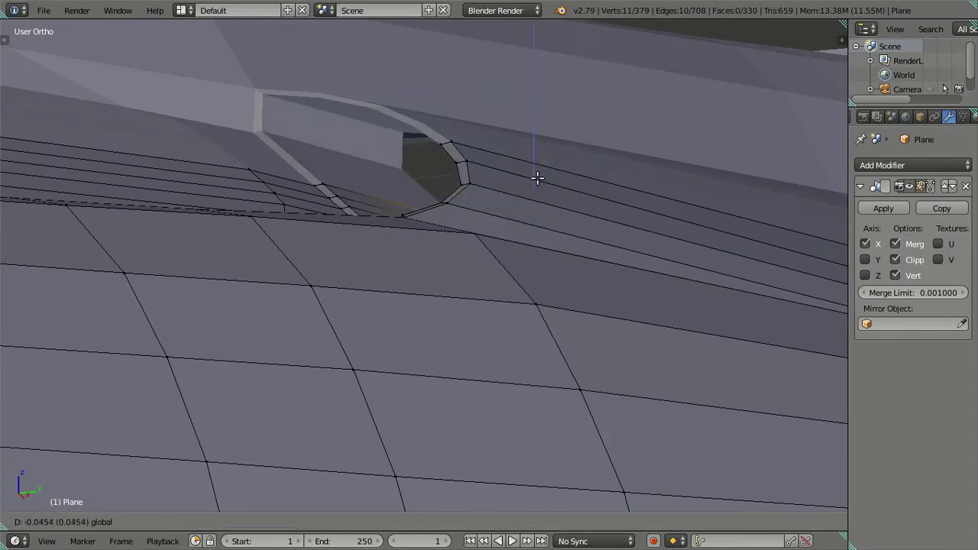
left_click(537, 178)
mouse_move(538, 178)
middle_mouse_down()
mouse_move(588, 288)
mouse_move(550, 252)
mouse_move(583, 232)
middle_mouse_up()
- Return to Object Mode and orbit around the whole hull to review the recess
key("Tab")
scroll(390, 216, "down", 4)
mouse_move(389, 217)
middle_mouse_down()
mouse_move(512, 310)
mouse_move(553, 258)
mouse_move(515, 209)
mouse_move(587, 227)
mouse_move(661, 345)
mouse_move(641, 353)
mouse_move(482, 240)
mouse_move(410, 231)
mouse_move(234, 279)
middle_mouse_up()
scroll(321, 295, "up", 3)
mouse_move(321, 295)
middle_mouse_down()
mouse_move(541, 301)
mouse_move(574, 317)
mouse_move(404, 389)
mouse_move(353, 384)
mouse_move(537, 317)
mouse_move(454, 274)
middle_mouse_up()
- Snap to the top view and frame the car's front and right side over the reference
key("KP_7")
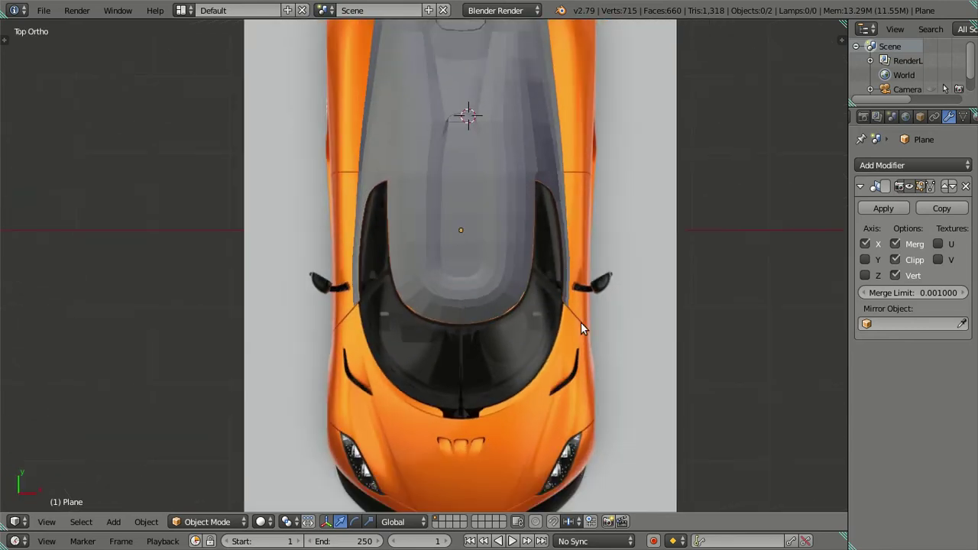
scroll(581, 322, "up", 3)
middle_click_drag(616, 353, 524, 356, "shift")
scroll(524, 356, "up", 2)
mouse_move(629, 249)
middle_mouse_down("shift")
mouse_move(520, 306)
mouse_move(478, 454)
middle_mouse_up("shift")
scroll(494, 260, "down", 2)
middle_click_drag(494, 259, 497, 413, "shift")
scroll(423, 373, "up", 2)
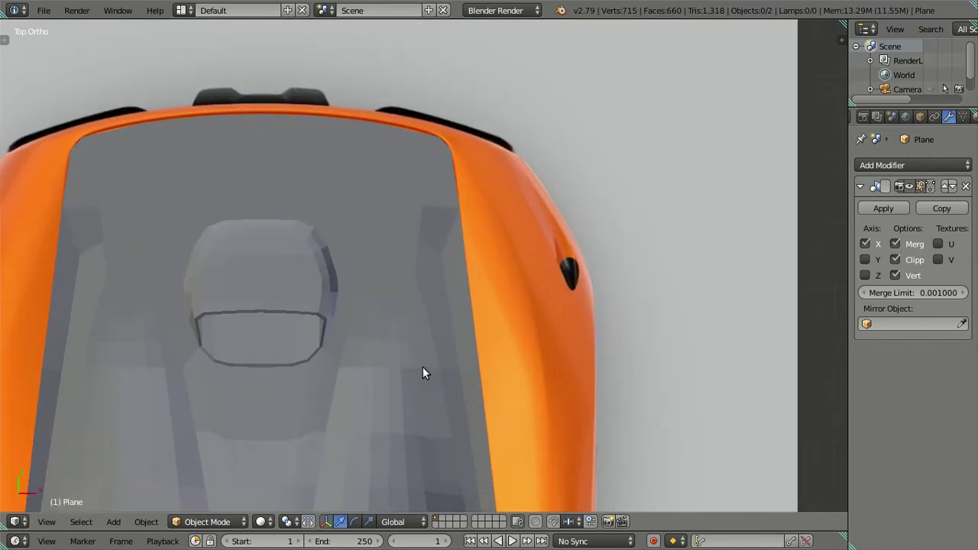
- Re-enter Edit Mode, clear the selection, enable X-ray and select a vertex near the hood corner
key("Tab")
key("a")
key("a")
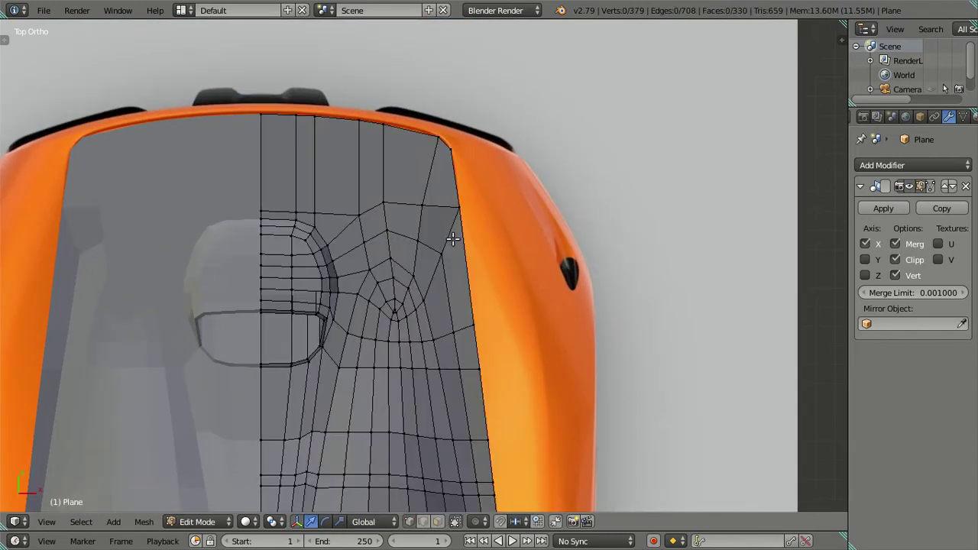
key("alt+z")
scroll(454, 239, "up", 2)
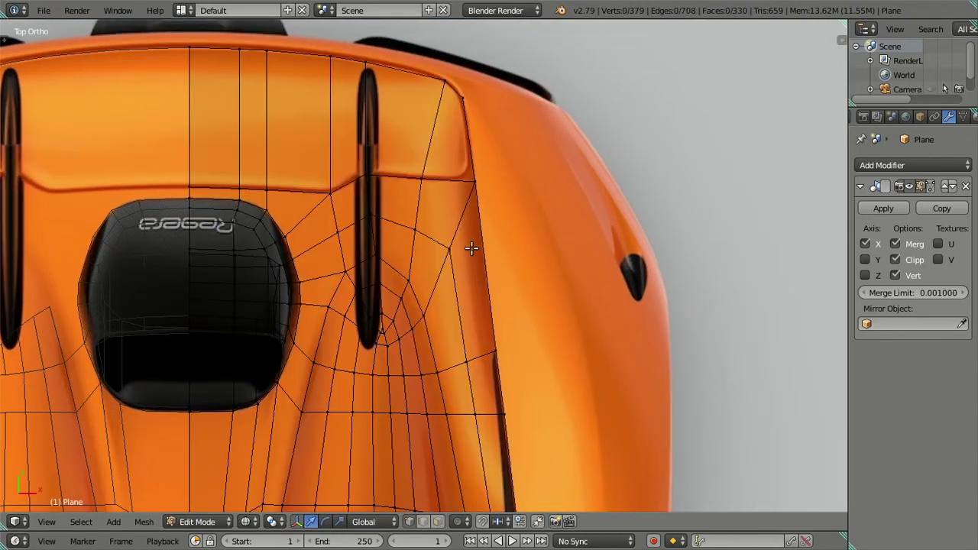
scroll(472, 248, "down", 3)
right_click(454, 168)
right_click(450, 165)
scroll(453, 298, "down", 2)
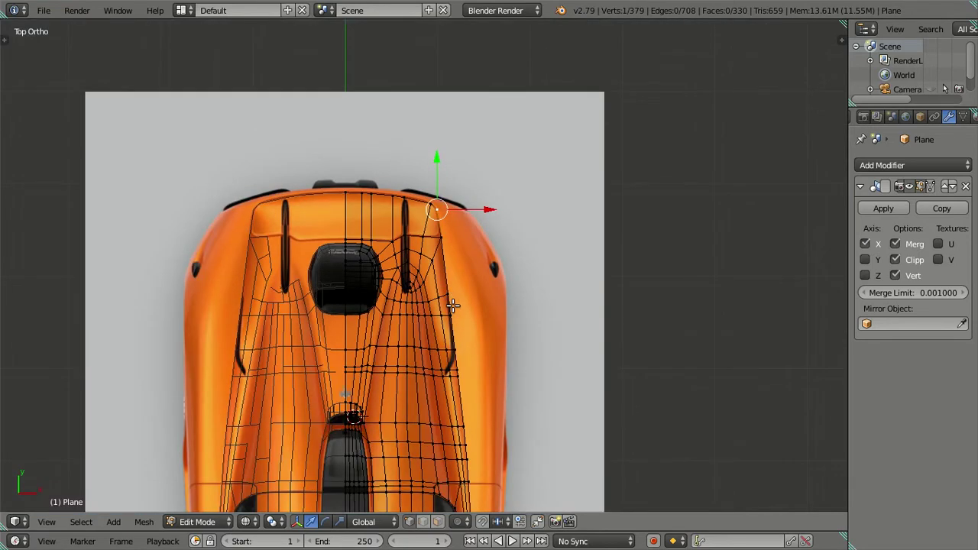
scroll(507, 382, "up", 2)
- Pan toward the rear and select the vertical edge loop along the body's right side
middle_click_drag(506, 382, 546, 190, "shift")
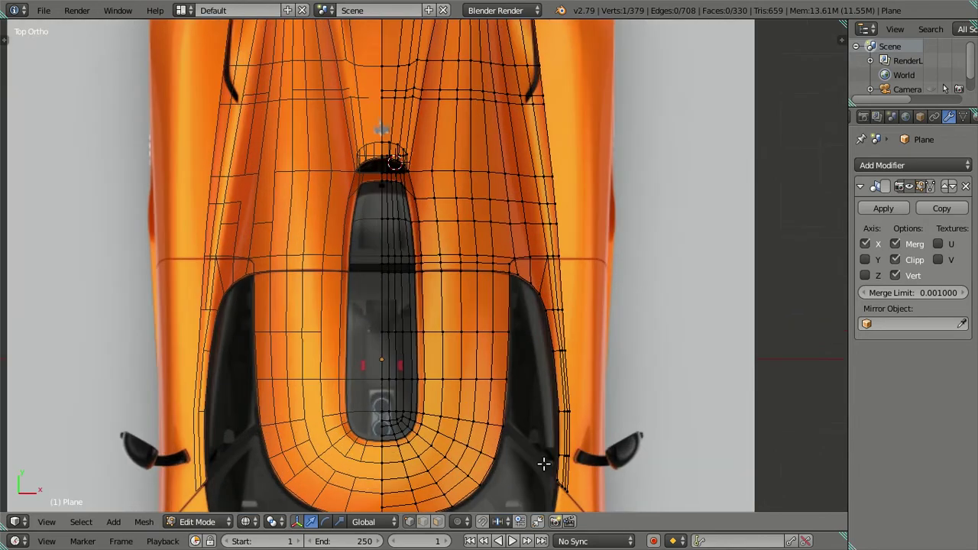
right_click(576, 487, "alt")
middle_click_drag(570, 231, 566, 301, "shift")
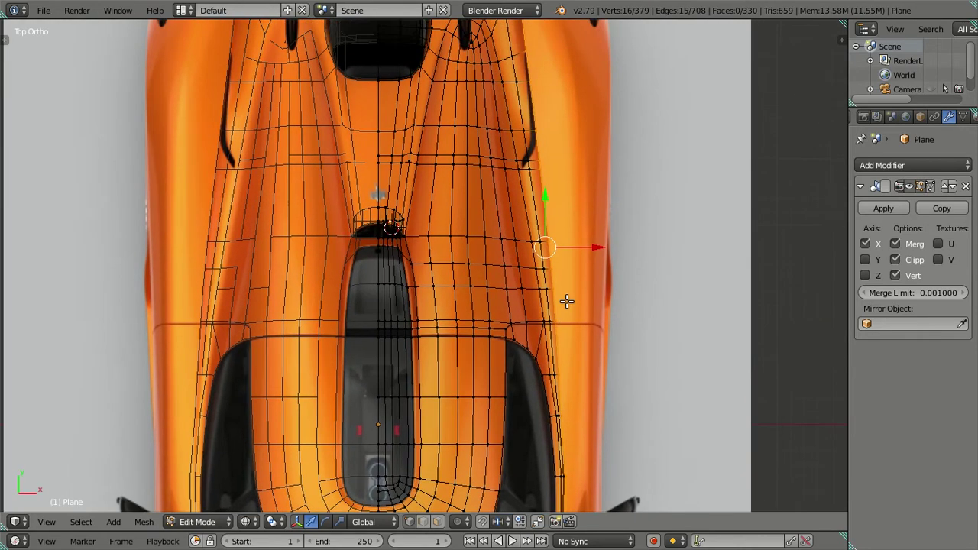
mouse_move(578, 222)
middle_mouse_down("shift")
mouse_move(568, 270)
mouse_move(526, 347)
middle_mouse_up("shift")
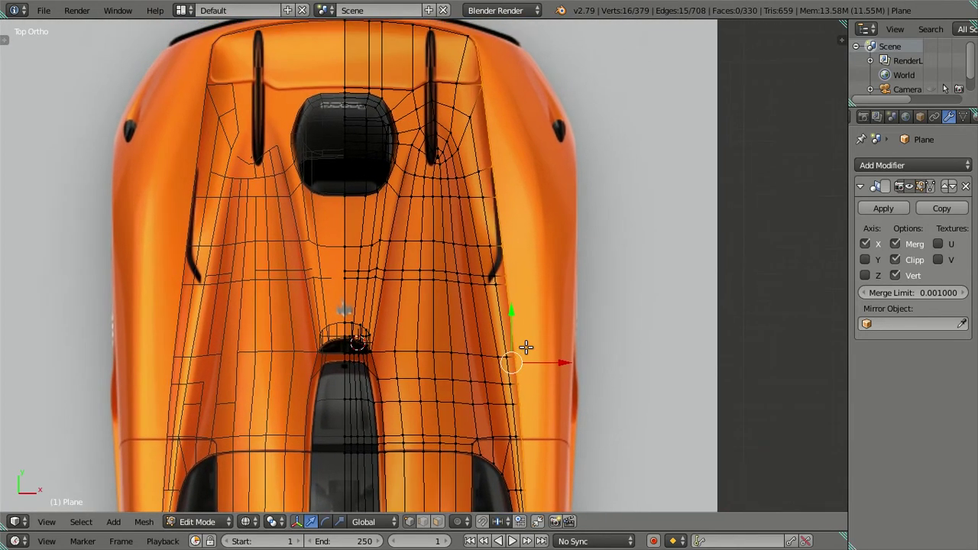
- Extrude the right-side edge loop and move the new loop outward along X
key("e")
left_click(546, 374)
key("g")
key("x")
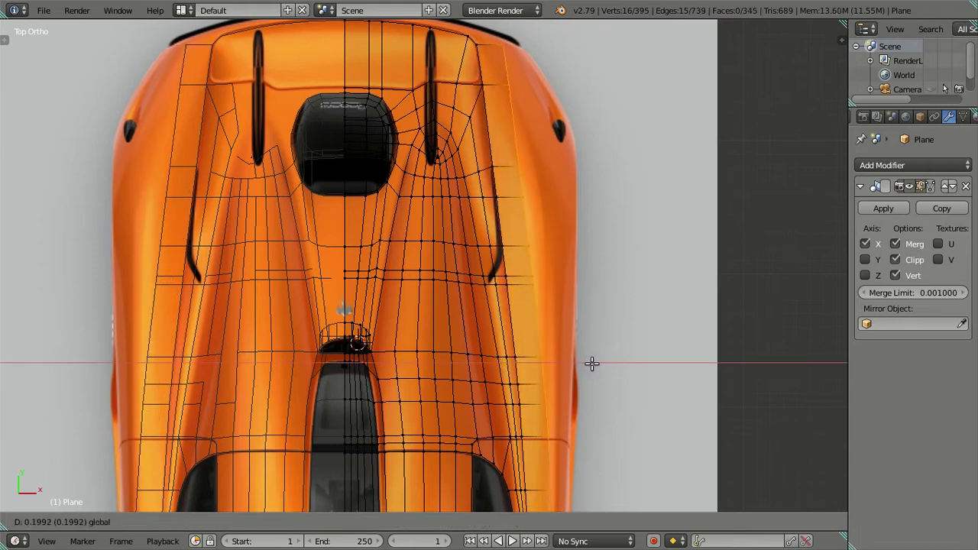
left_click(592, 364)
scroll(561, 330, "up", 3)
scroll(585, 372, "down", 2)
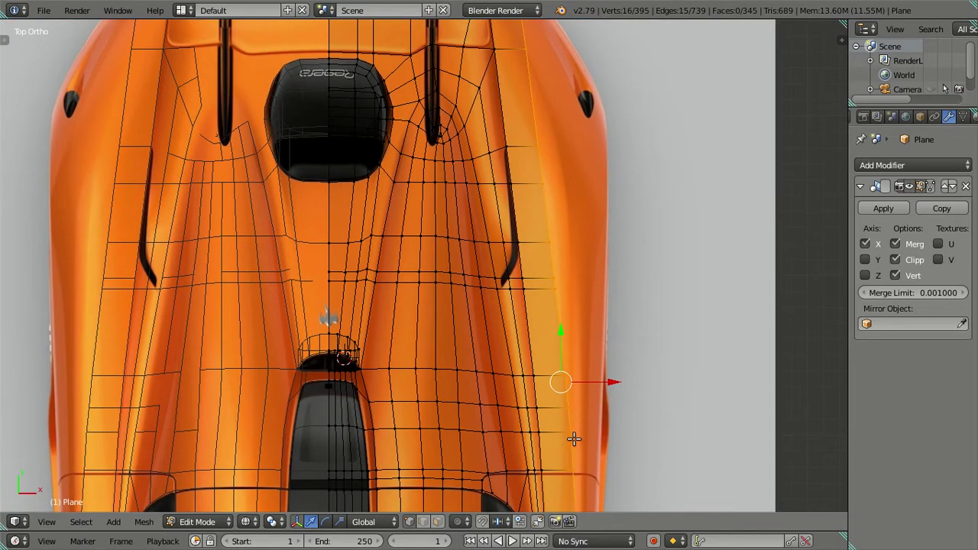
scroll(574, 422, "up", 1)
- Slide the first two outer-edge vertices sideways onto the body outline
right_click(602, 423)
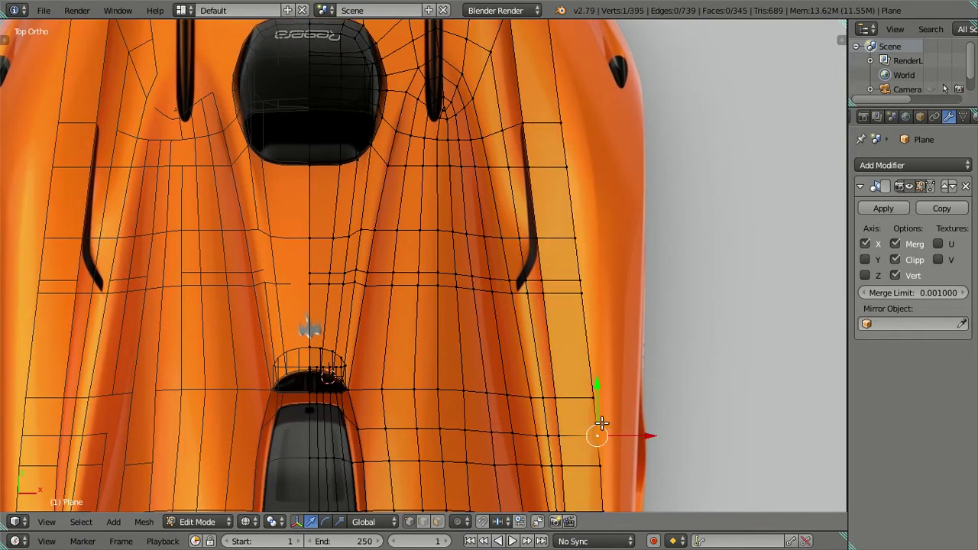
left_click_drag(641, 433, 650, 434)
right_click(607, 405)
left_click_drag(639, 393, 652, 394)
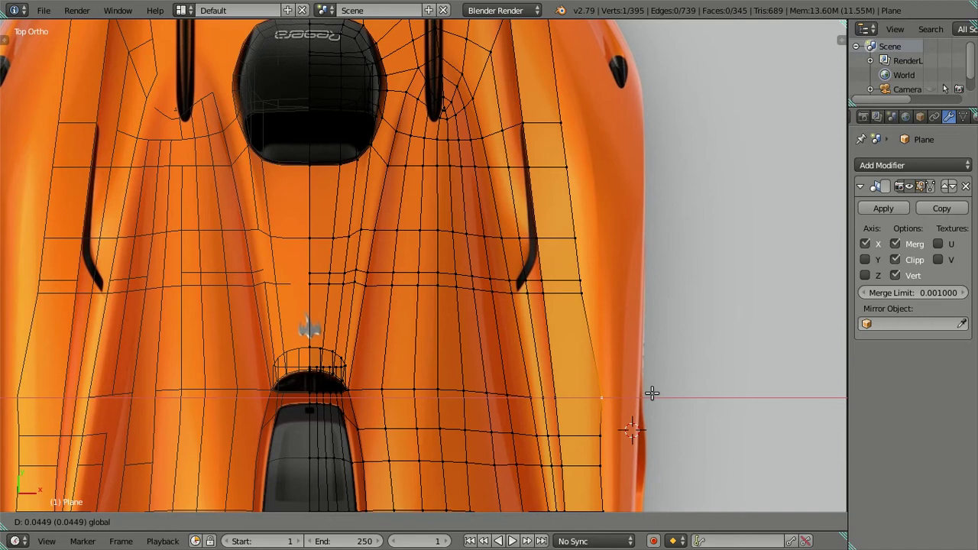
left_click(652, 393)
- Shift the next pairs of vertices further up the outer edge sideways along X
right_click(568, 296)
right_click(581, 283, "shift")
left_click_drag(627, 284, 635, 283)
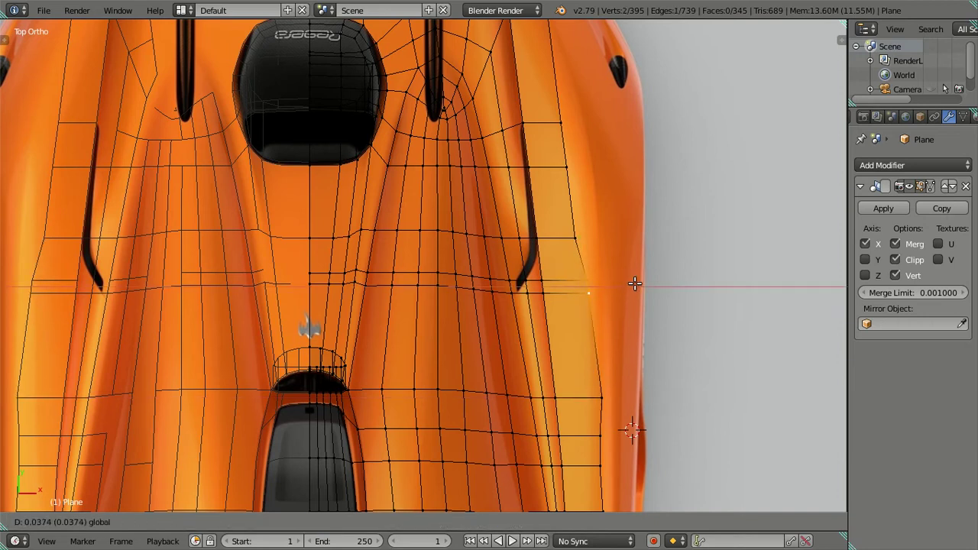
left_click(646, 284)
right_click(599, 286)
scroll(621, 291, "up", 2)
mouse_move(675, 300)
middle_mouse_down("shift")
mouse_move(626, 283)
mouse_move(631, 271)
middle_mouse_up("shift")
right_click(623, 405, "shift")
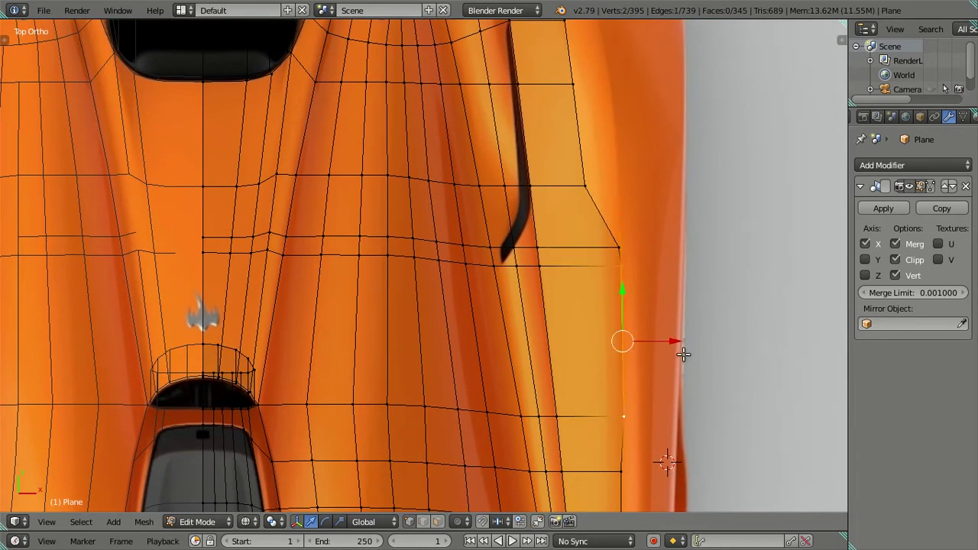
left_click_drag(675, 343, 673, 343)
key("a")
- Move an outer edge of two vertices outward along X to match the body edge
middle_click_drag(563, 172, 557, 350, "shift")
right_click(561, 328)
right_click(573, 429, "shift")
key("g")
key("x")
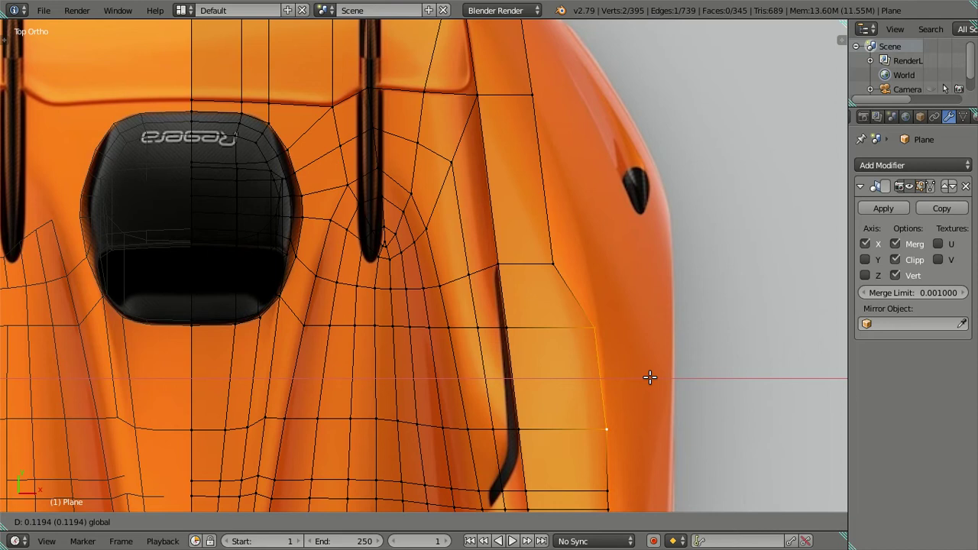
left_click(647, 375)
- Align the corner vertex and the one above it along X, then refine the upper vertex
right_click(591, 329)
right_click(553, 268, "shift")
key("g")
key("x")
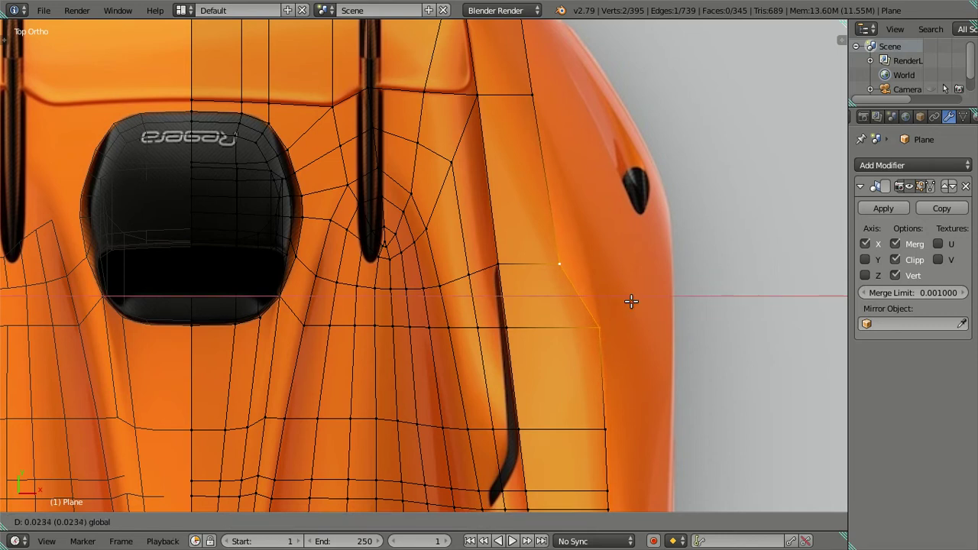
left_click(631, 301)
right_click(558, 263)
key("g")
key("x")
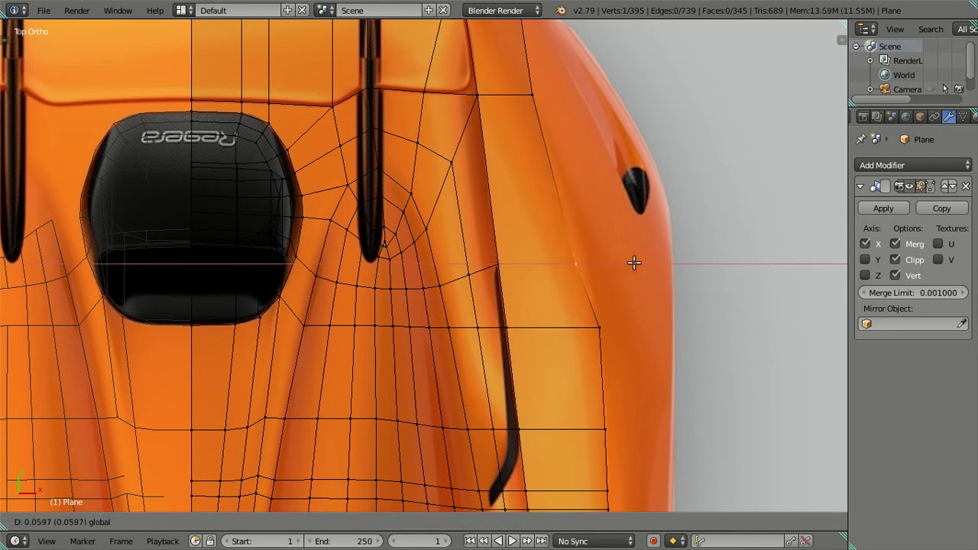
left_click(640, 260)
- Nudge the top vertex at the rear corner along X to complete the outline
middle_click_drag(581, 168, 588, 393, "shift")
right_click(530, 230)
key("g")
key("x")
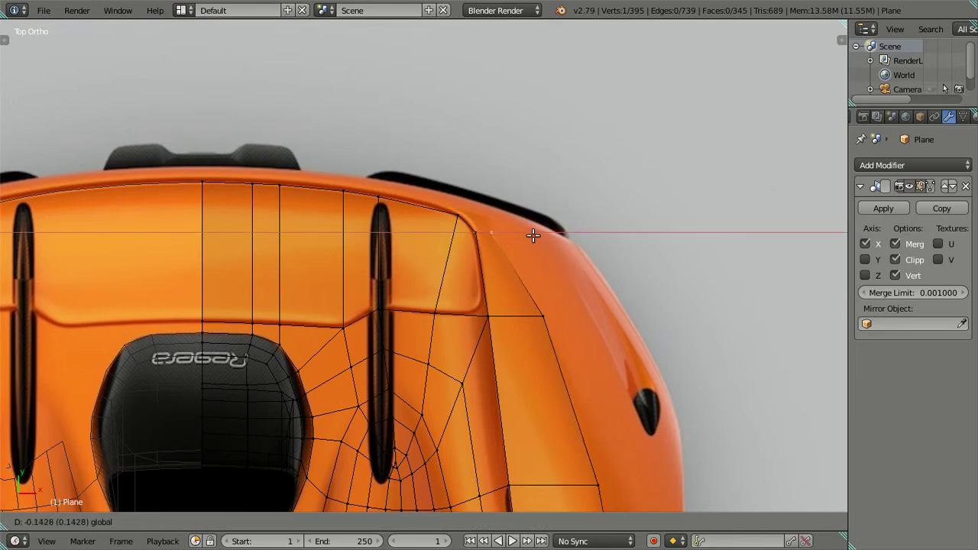
left_click(537, 234)
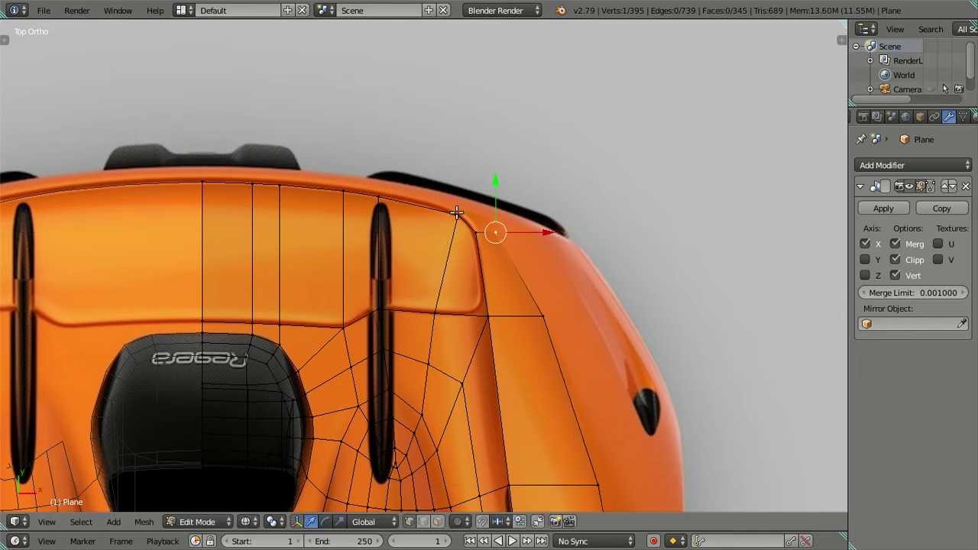
scroll(504, 293, "down", 3)
- Return to the top view and pick two vertices along the dark side vent groove
middle_click_drag(520, 348, 521, 177, "shift")
key("a")
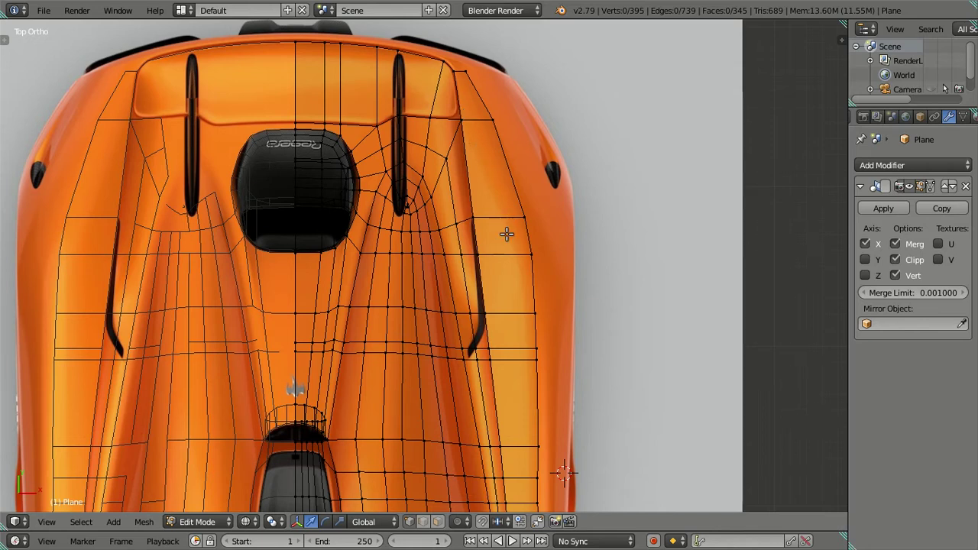
scroll(501, 340, "down", 1)
mouse_move(496, 395)
middle_mouse_down()
mouse_move(483, 234)
mouse_move(499, 265)
mouse_move(490, 248)
mouse_move(497, 283)
mouse_move(506, 255)
mouse_move(499, 198)
mouse_move(522, 192)
middle_mouse_up()
scroll(497, 282, "up", 3)
scroll(498, 286, "up", 2)
key("KP_7")
scroll(498, 252, "up", 2)
scroll(498, 252, "up", 2)
scroll(498, 255, "up", 1)
right_click(523, 194)
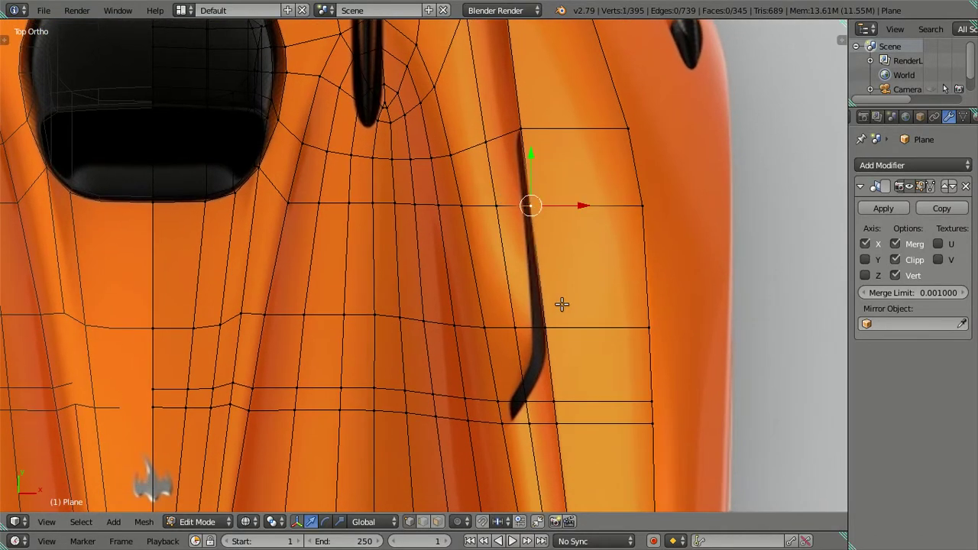
right_click(547, 326, "shift")
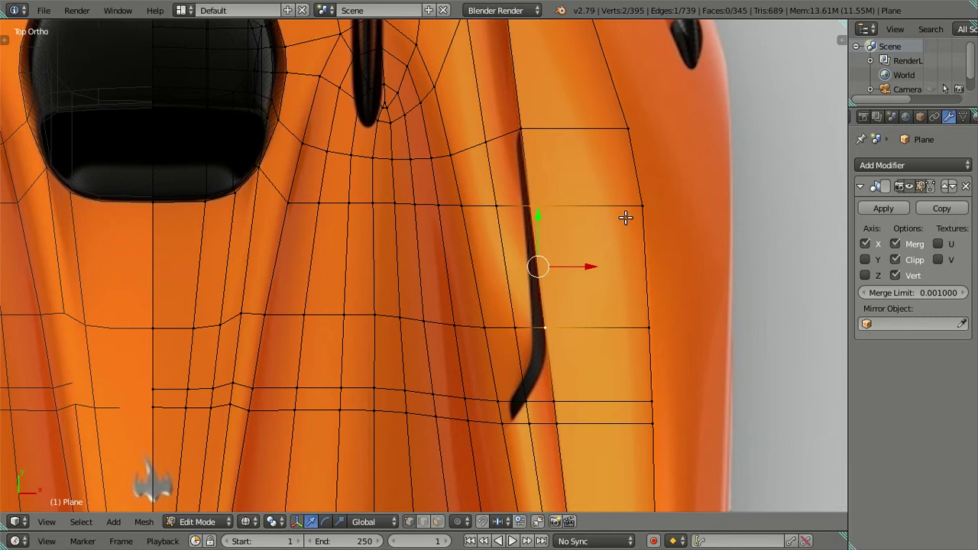
- Extrude the edge between two groove vertices along the side vent groove
scroll(625, 218, "down", 1)
scroll(535, 262, "up", 2)
key("a")
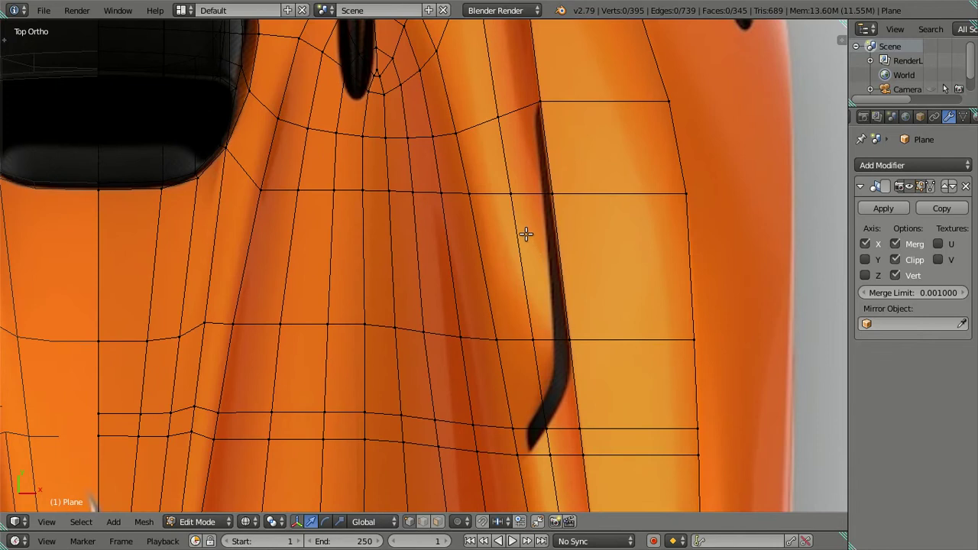
scroll(526, 234, "down", 2)
scroll(526, 234, "up", 1)
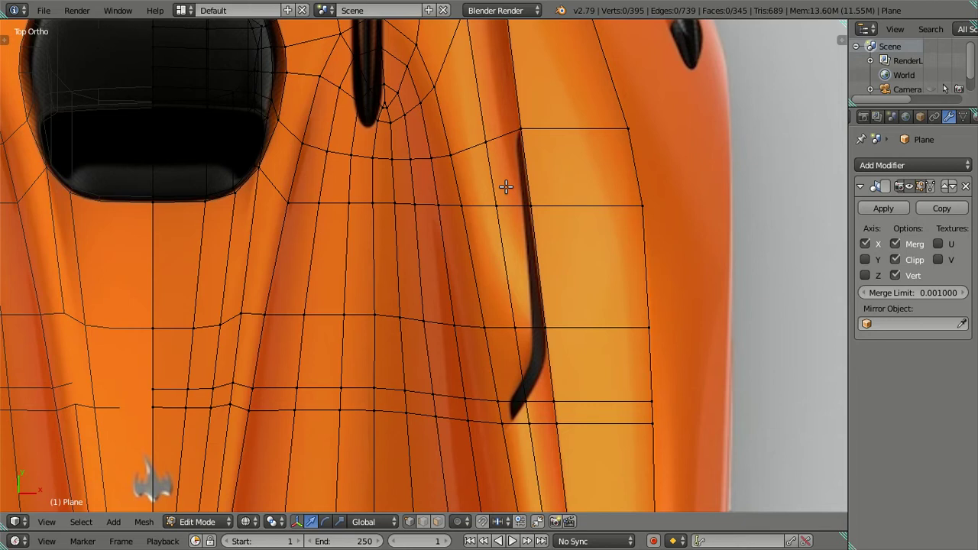
scroll(506, 187, "up", 1)
right_click(548, 196)
right_click(569, 339, "shift")
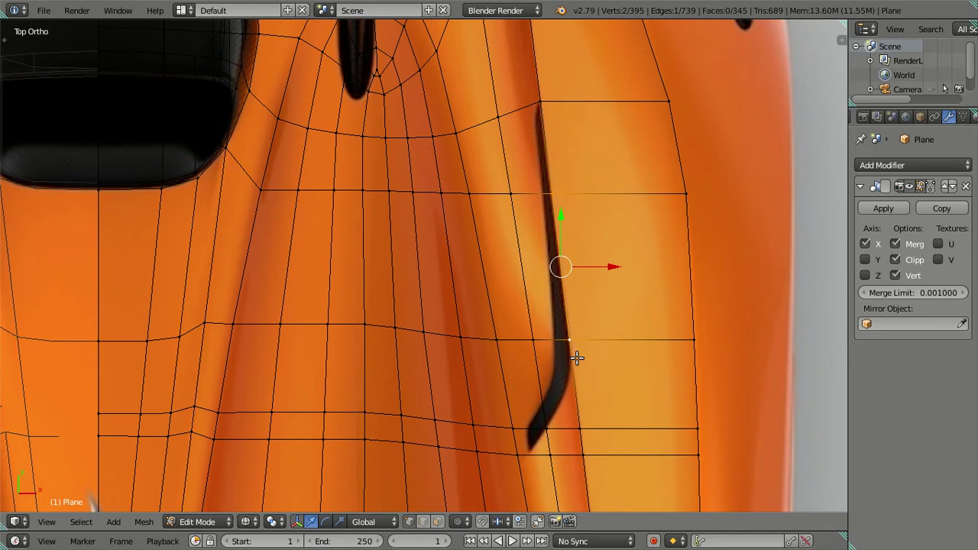
key("e")
right_click(589, 335)
- Reposition the vertices beside the groove so they sit on the dark vent strip
right_click(511, 194)
right_click(547, 191)
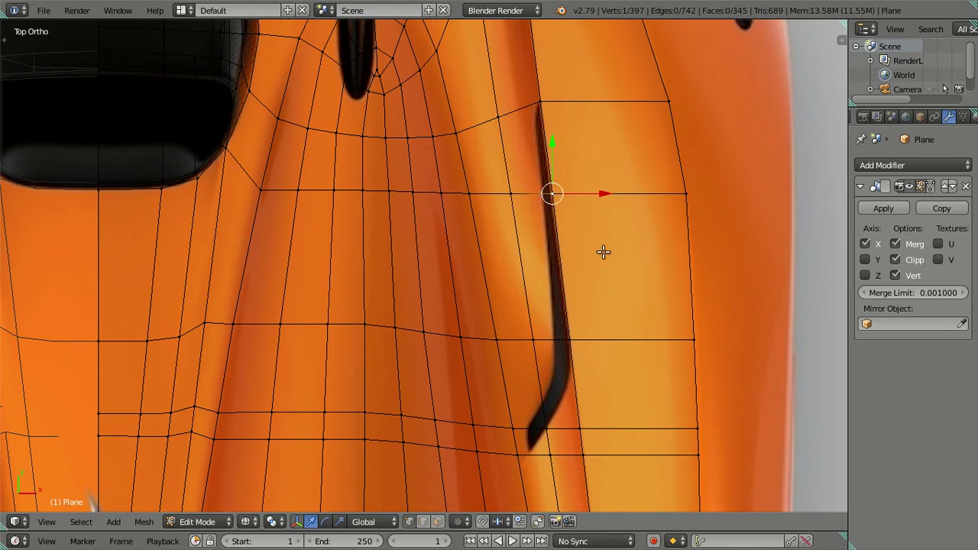
key("g")
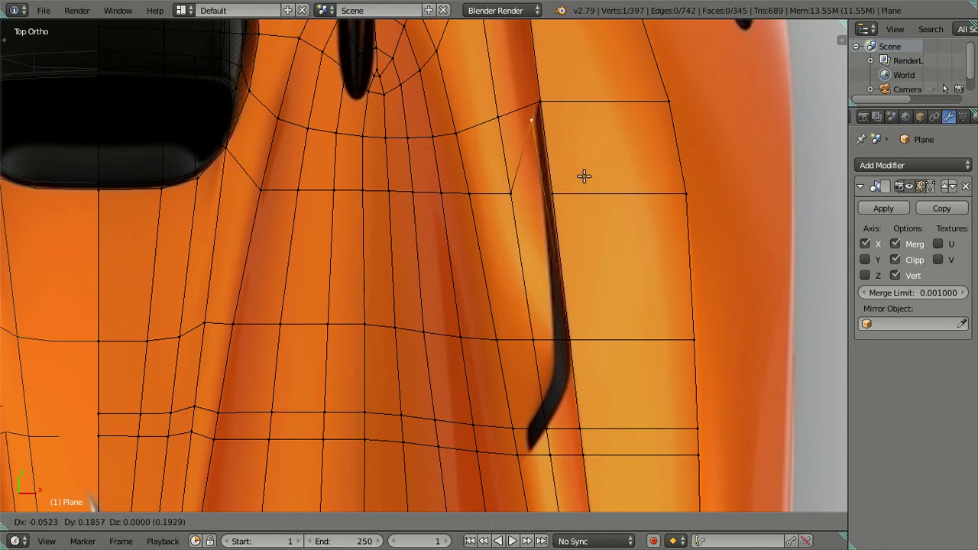
left_click(585, 173)
key("ctrl+z")
mouse_move(509, 167)
left_mouse_down()
mouse_move(502, 131)
mouse_move(509, 140)
left_mouse_up()
left_click_drag(562, 171, 560, 203)
right_click(567, 340)
left_click_drag(611, 340, 594, 340)
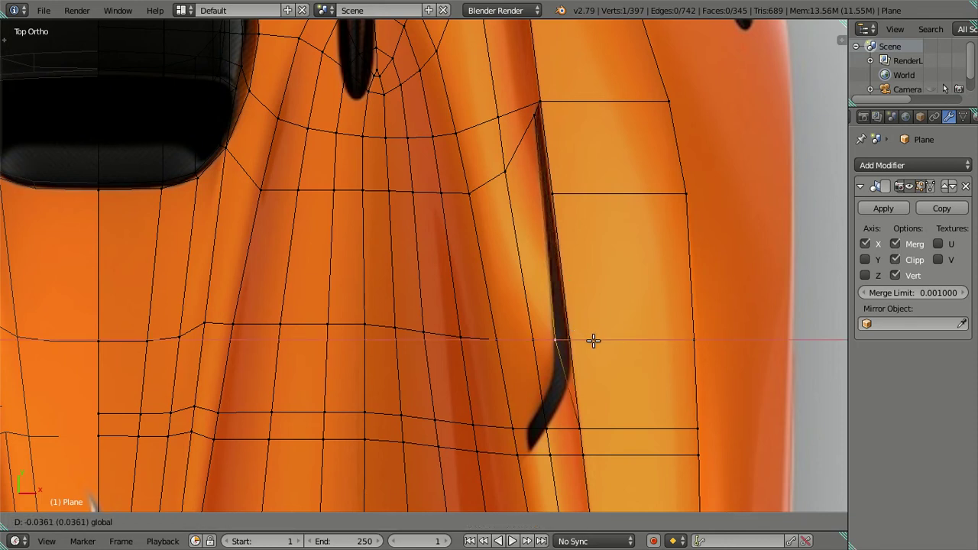
left_click(593, 340)
- In edge select mode, extrude the groove's lower edge out to the groove tip
middle_click_drag(589, 378, 563, 283, "shift")
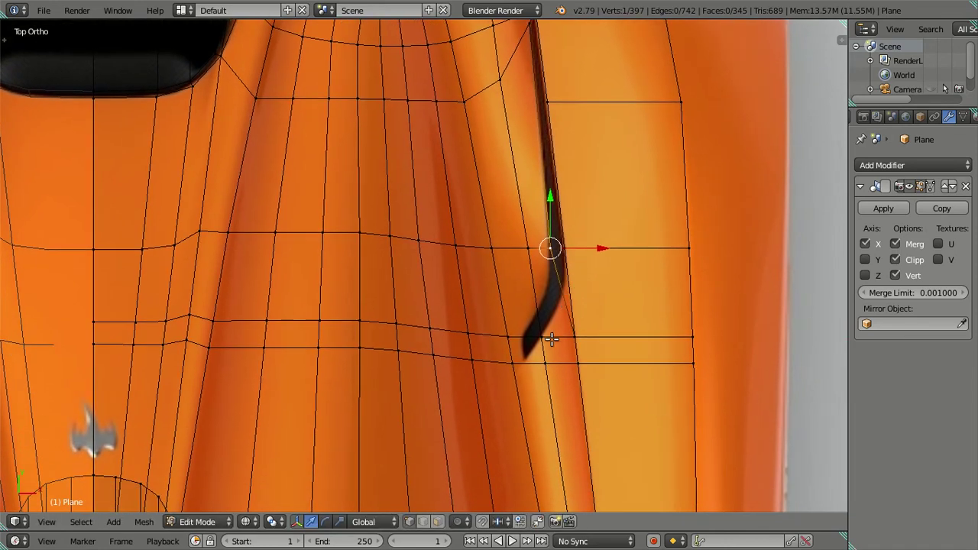
left_click(437, 521)
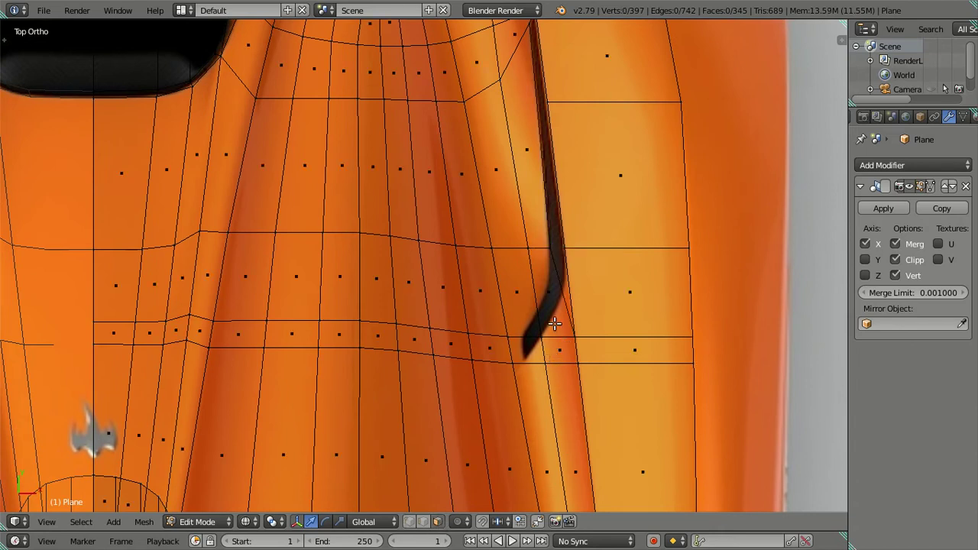
left_click(422, 521)
right_click(553, 338)
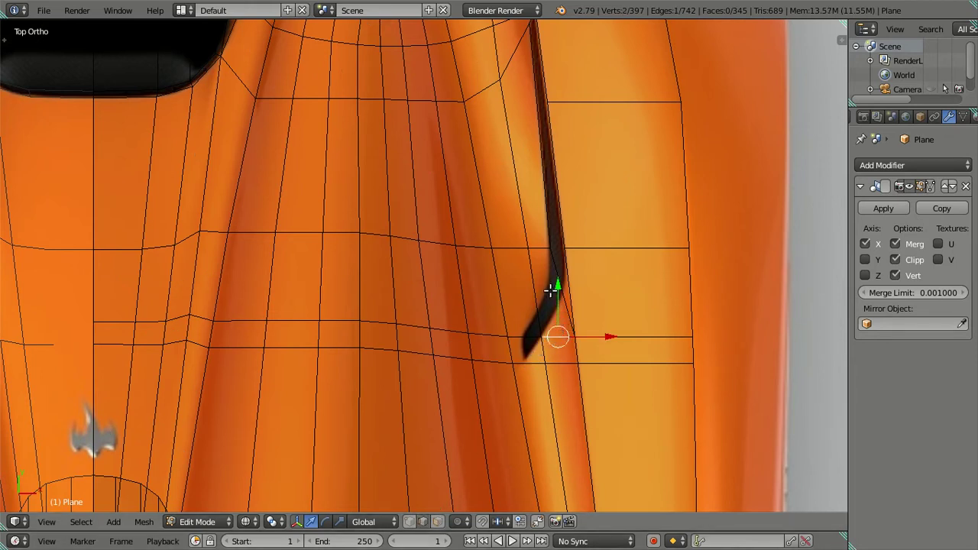
key("e")
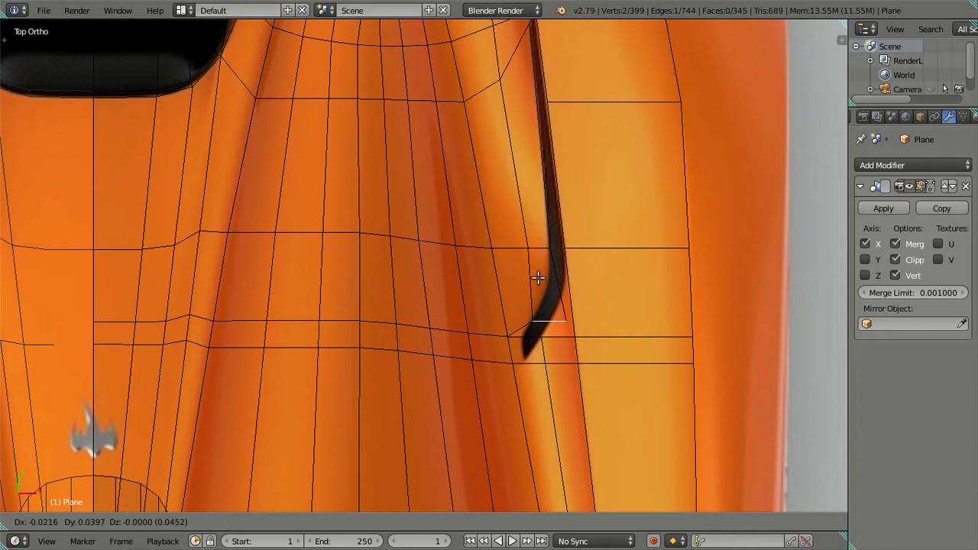
left_click(538, 279)
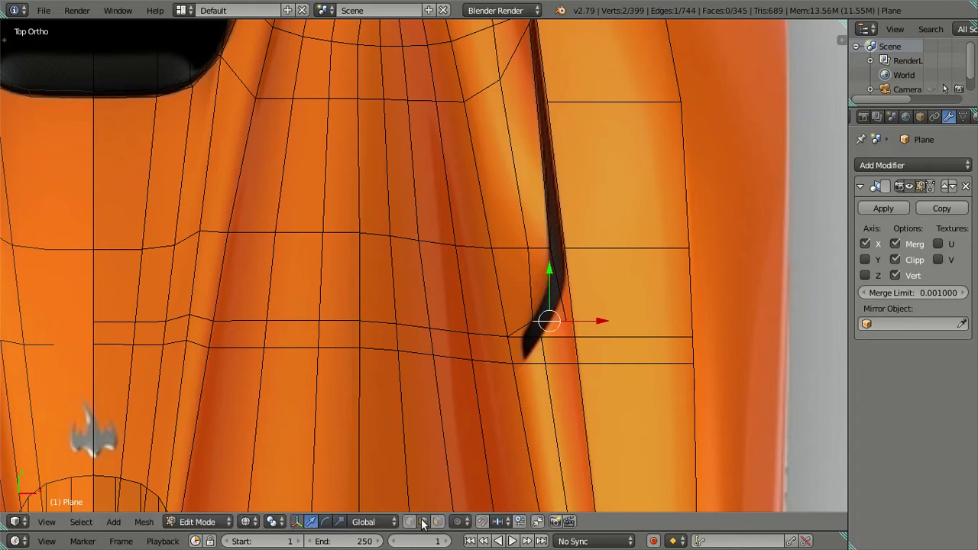
- Undo the last placement and slide the extruded vertex sideways along X
scroll(505, 374, "up", 1)
scroll(508, 344, "up", 1)
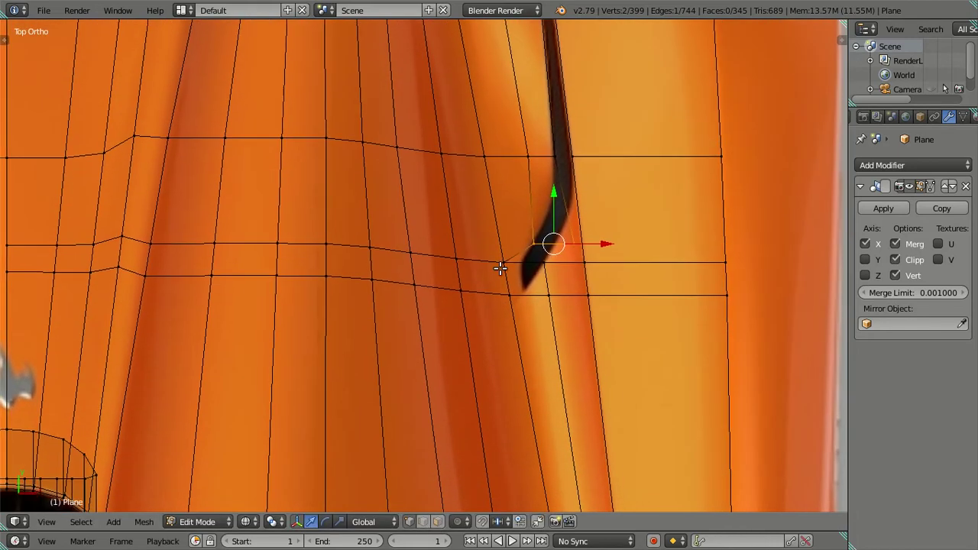
scroll(498, 265, "down", 2)
scroll(496, 271, "up", 2)
key("ctrl+z")
key("ctrl+z")
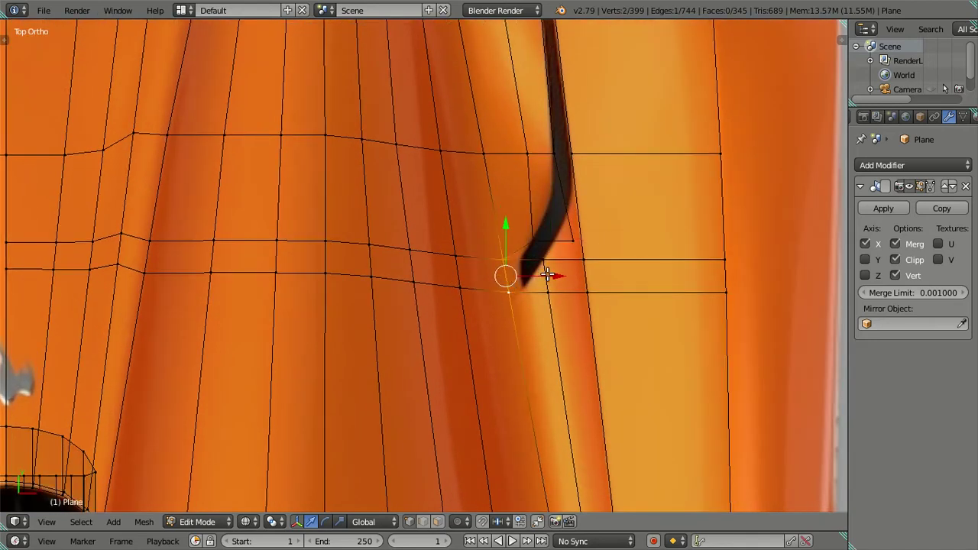
key("g")
key("x")
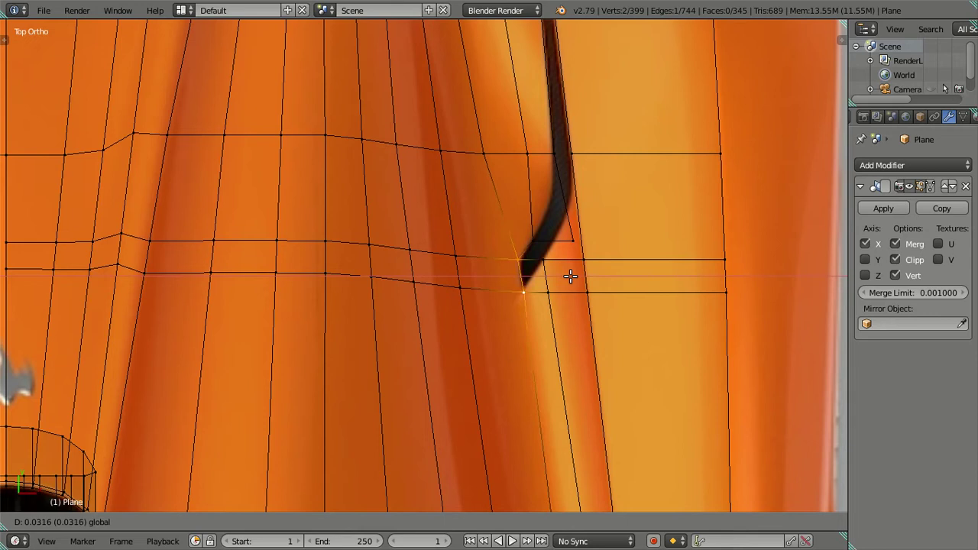
left_click(571, 276)
- Move another vertex to the upper end of the vent groove, forming the diagonal edge
right_click(572, 242)
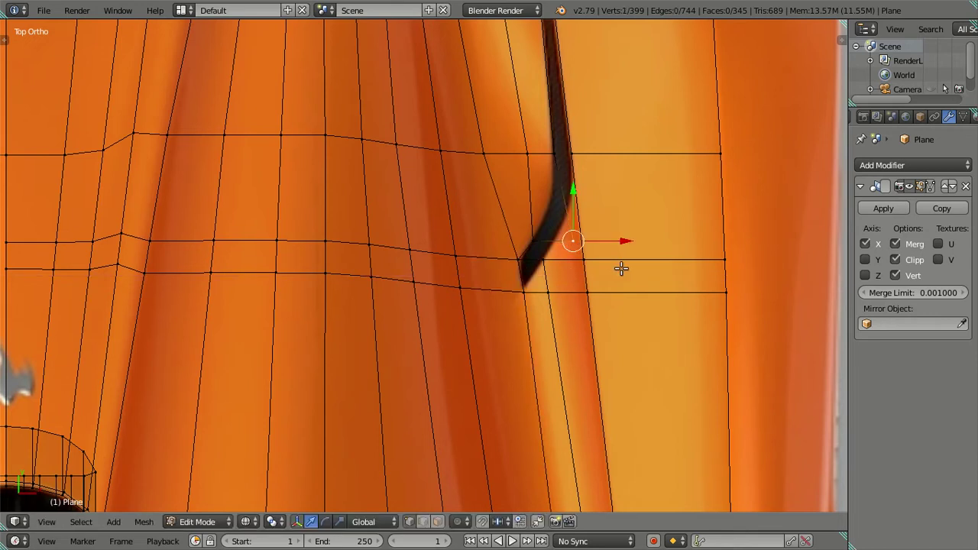
key("g")
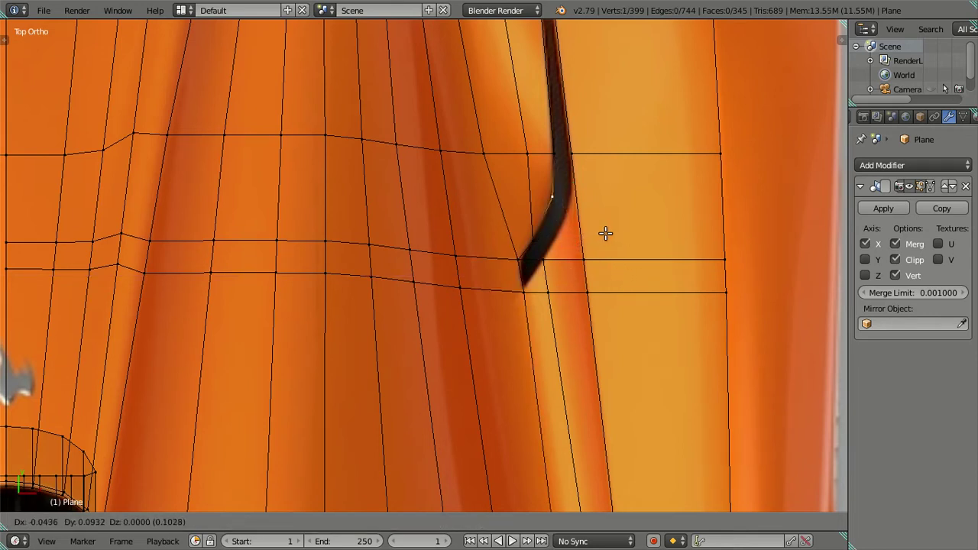
left_click(603, 236)
key("ctrl+z")
key("g")
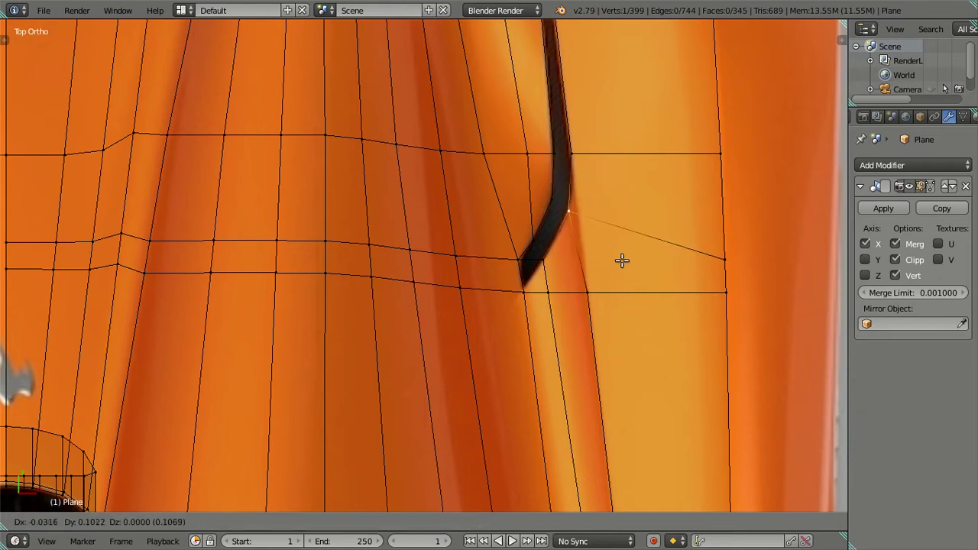
left_click(622, 261)
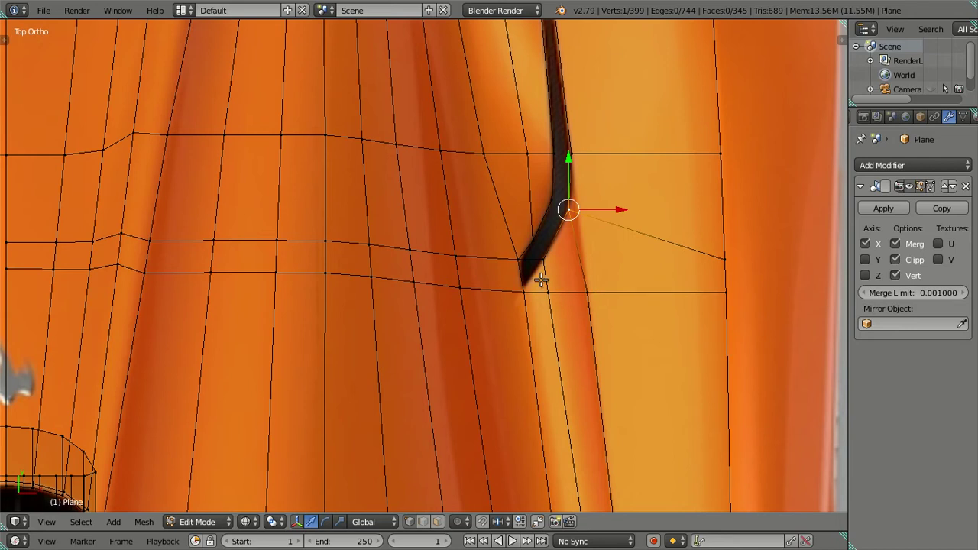
left_click(438, 521)
- Delete the face beside the dark vent groove
right_click(538, 276)
key("x")
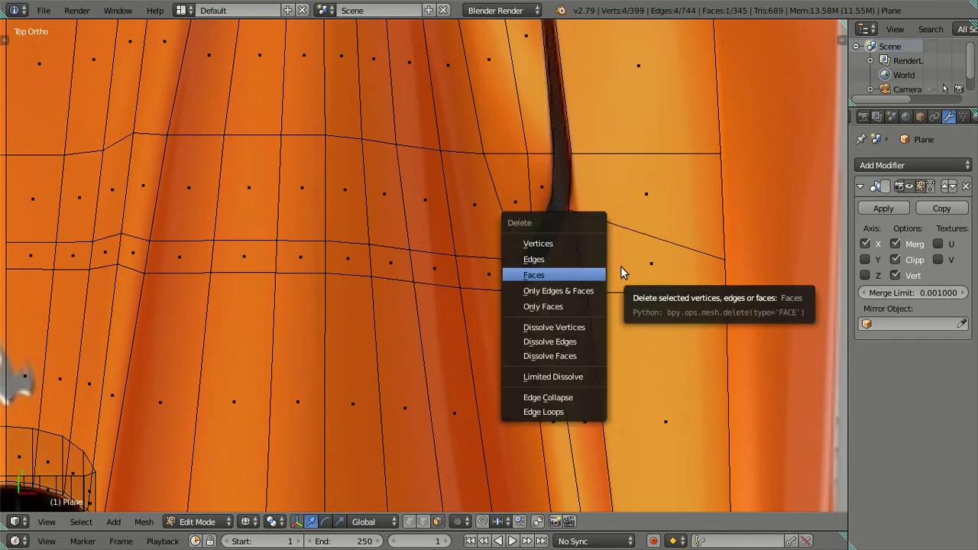
left_click(581, 276)
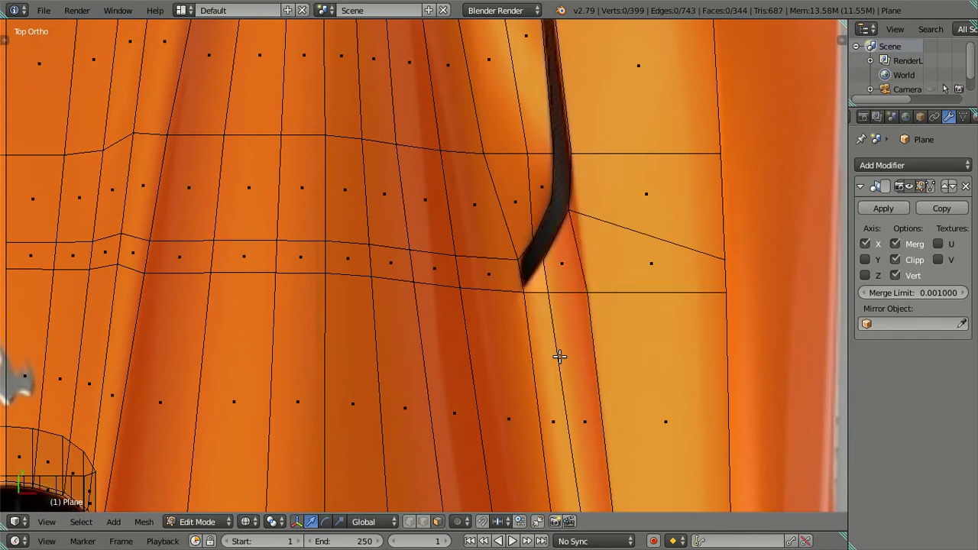
left_click(410, 522)
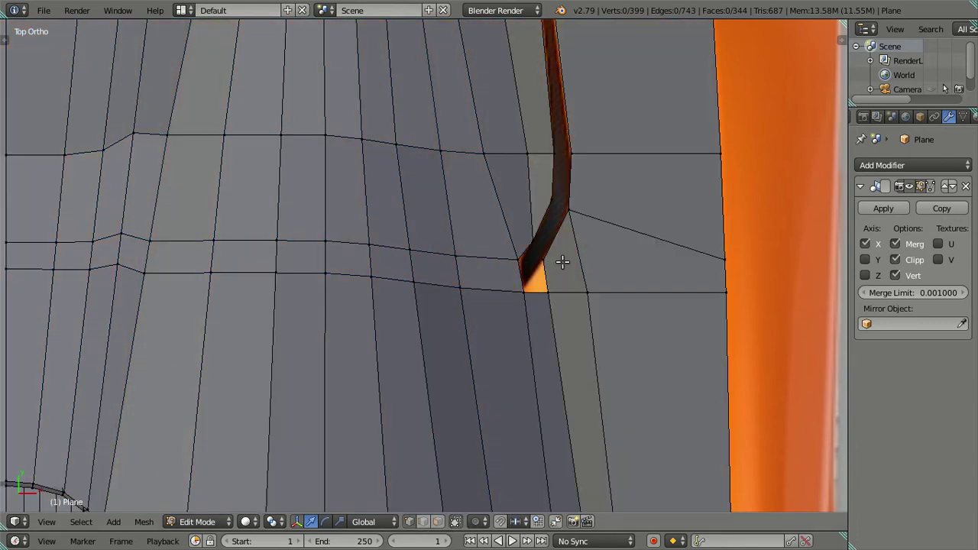
- Merge the two vertices below the groove At Last
right_click(538, 258)
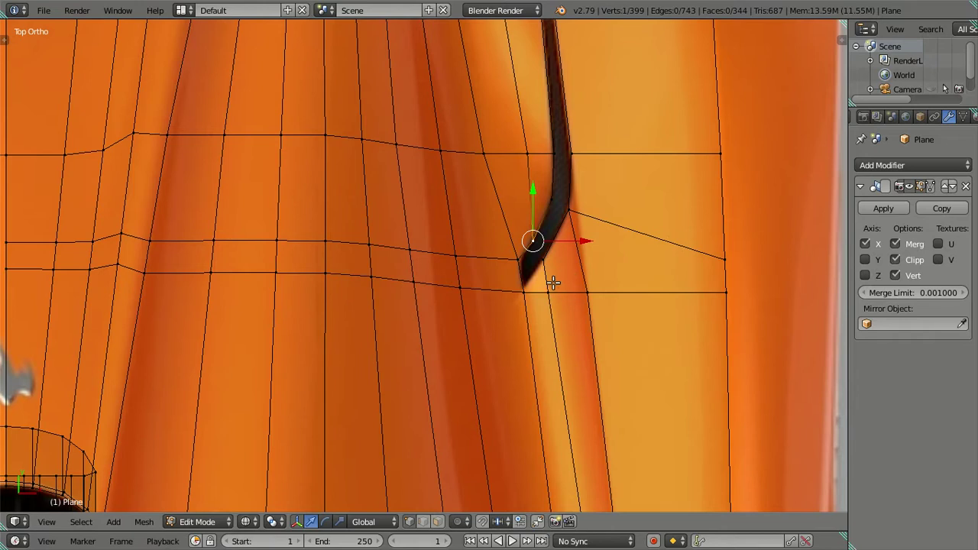
key("a")
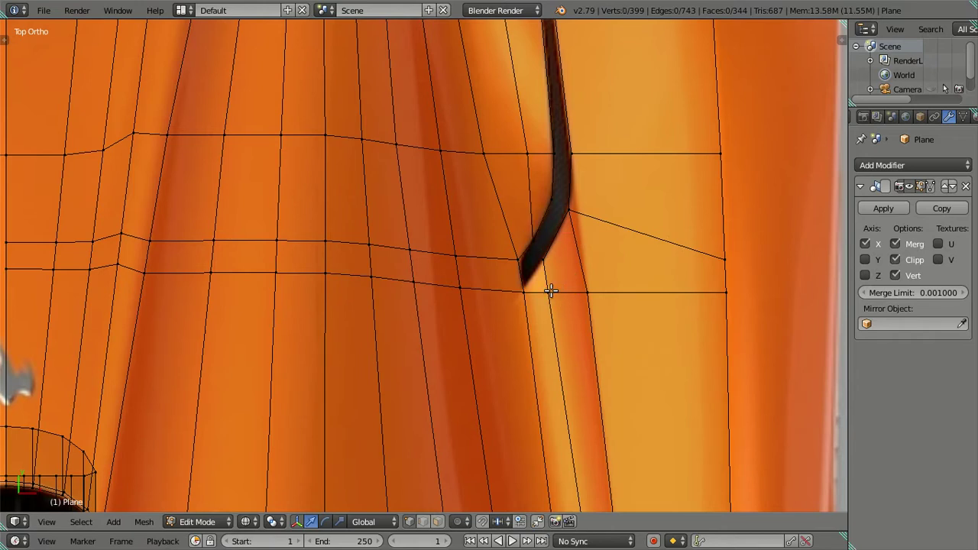
right_click(549, 290)
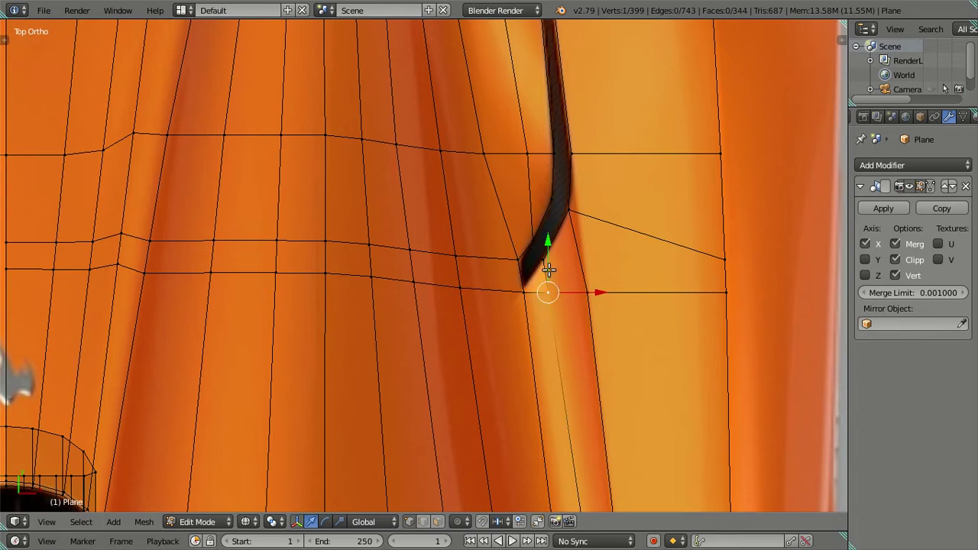
right_click(544, 260, "shift")
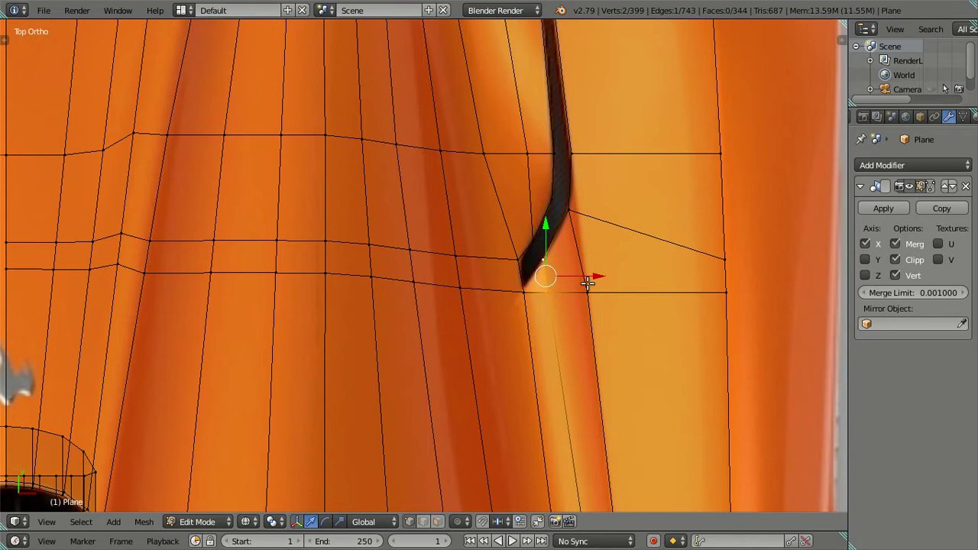
key("alt+m")
left_click(589, 287)
- Dissolve the short edge loop left beside the groove
key("a")
right_click(616, 287, "alt")
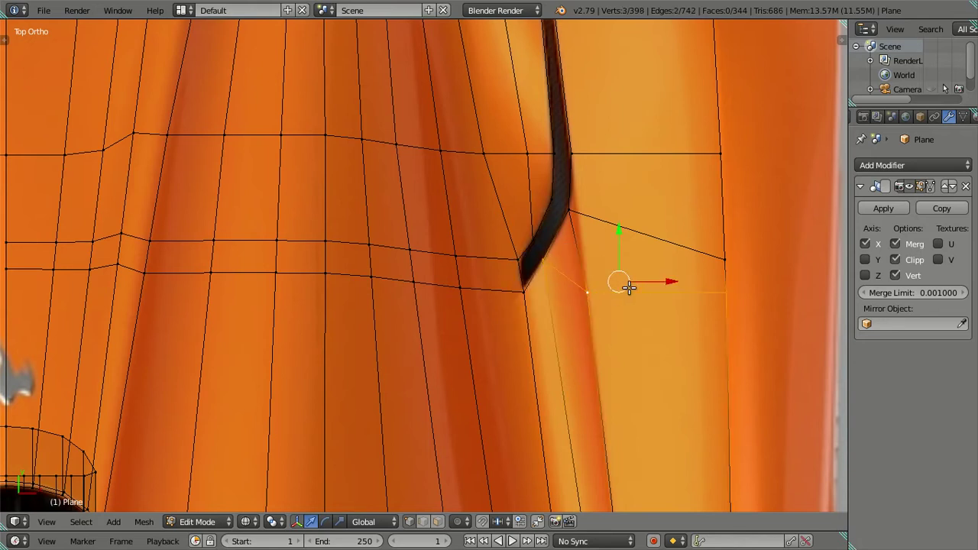
key("x")
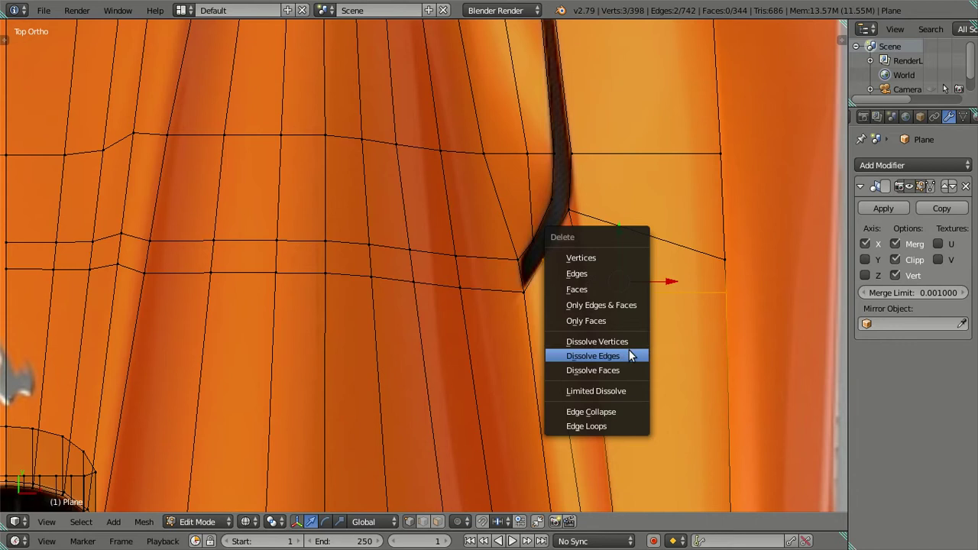
left_click(631, 356)
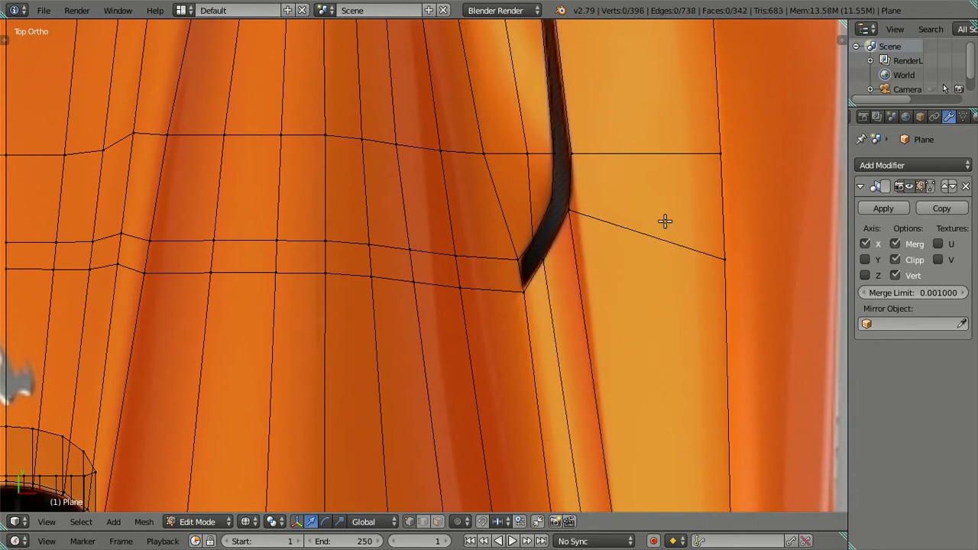
- Select the crease edge path toward the rear deck and duplicate it with Shift+D
scroll(460, 226, "down", 5)
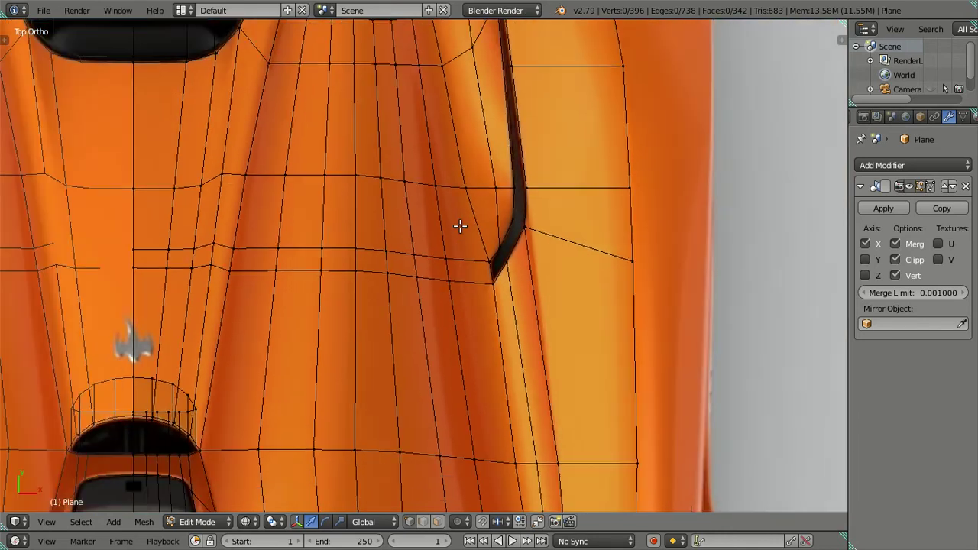
middle_click_drag(476, 245, 476, 329, "shift")
middle_click_drag(479, 195, 484, 328, "shift")
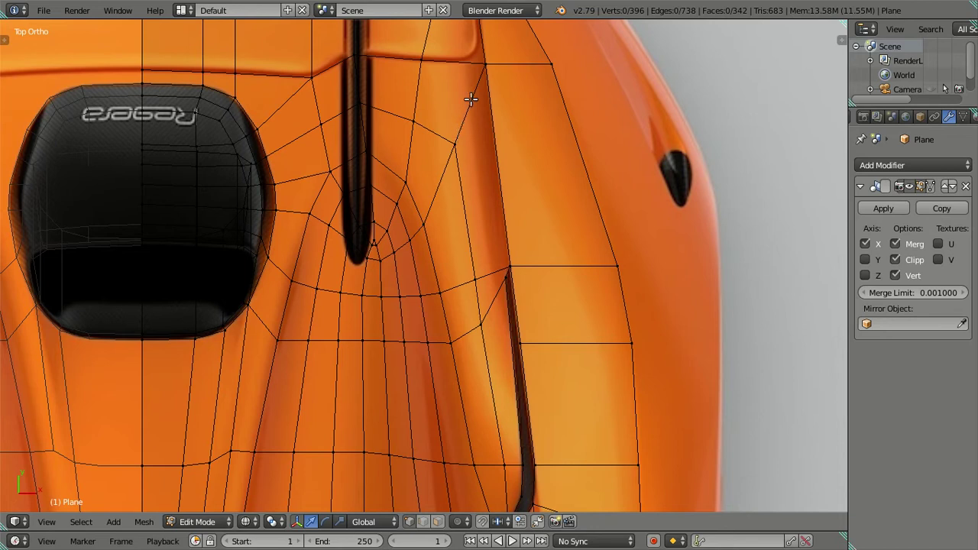
middle_click_drag(481, 84, 488, 187, "shift")
scroll(488, 187, "down", 1)
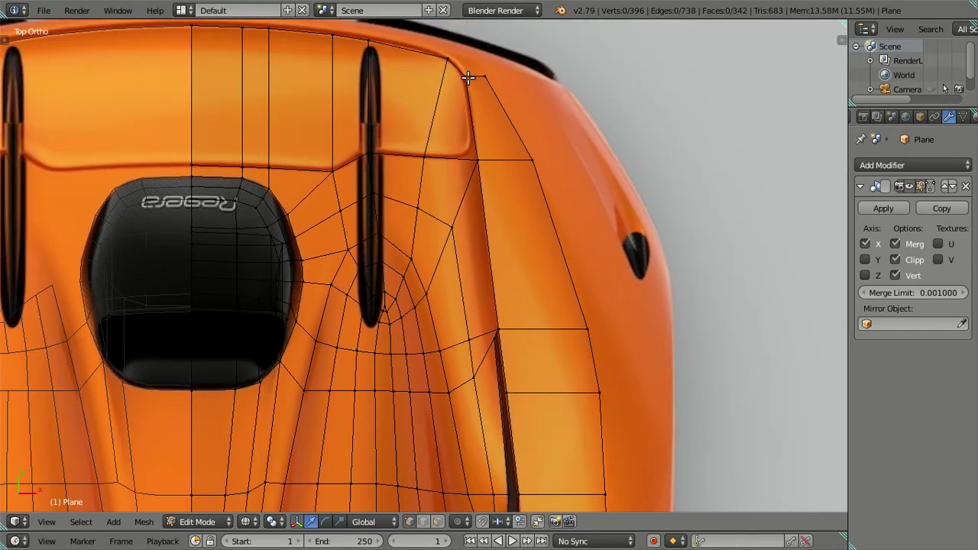
left_click(468, 75)
left_click(496, 328, "ctrl")
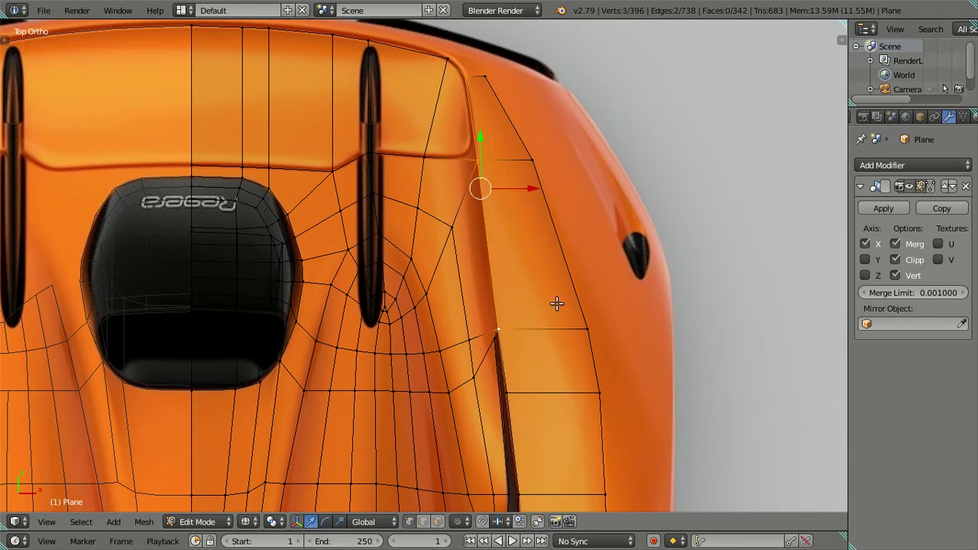
key("shift+d")
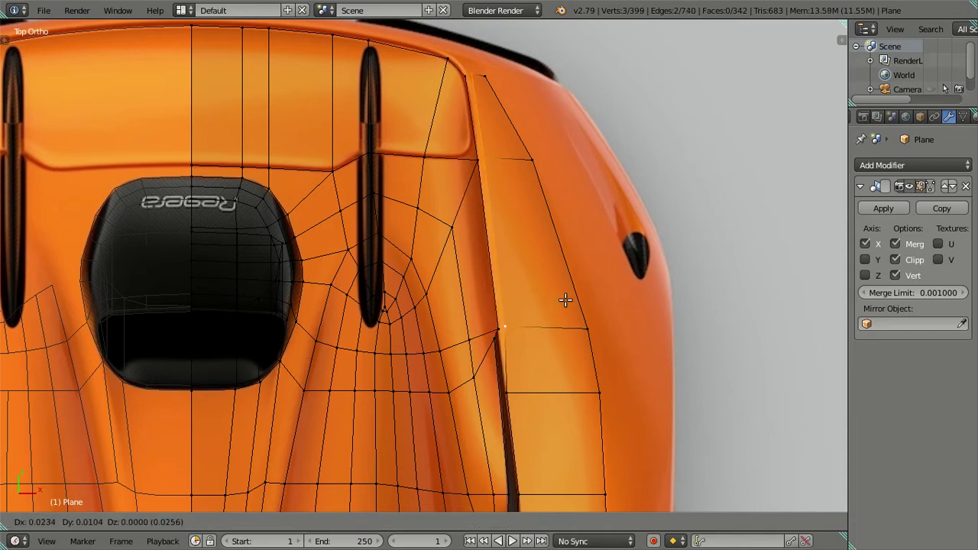
left_click(565, 299)
- Slide the lower two duplicated vertices along X onto the groove's inner edge
scroll(530, 298, "up", 1)
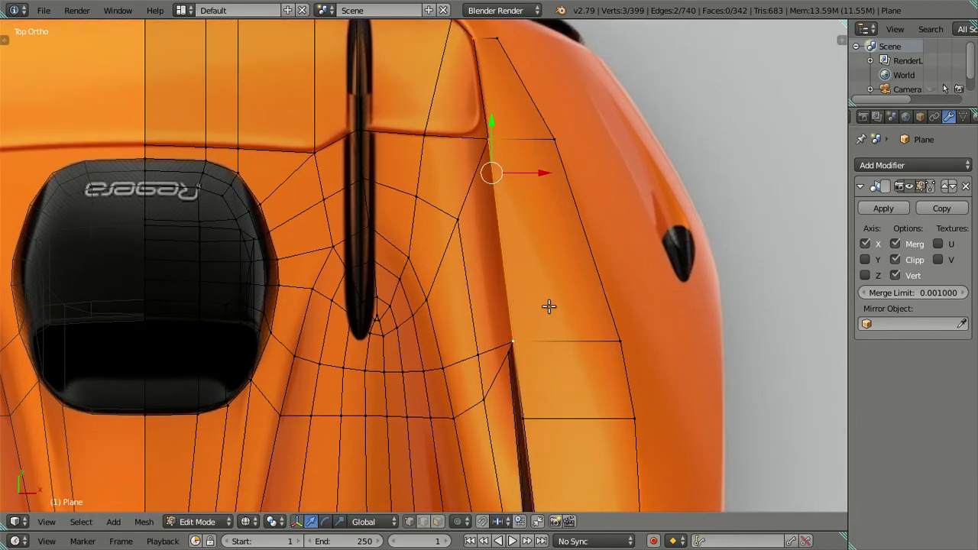
right_click(509, 341)
scroll(520, 336, "up", 1)
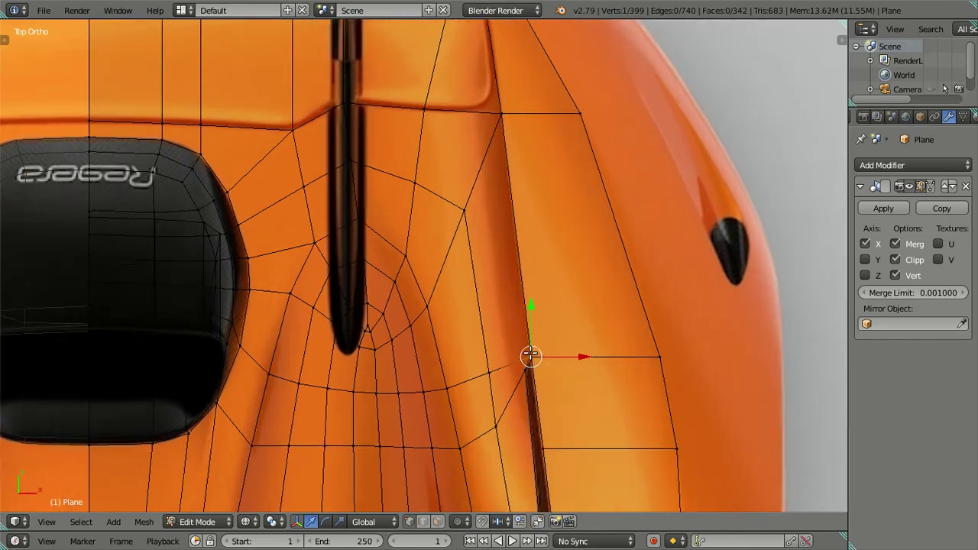
scroll(528, 324, "up", 1)
scroll(528, 324, "down", 1)
key("g")
key("x")
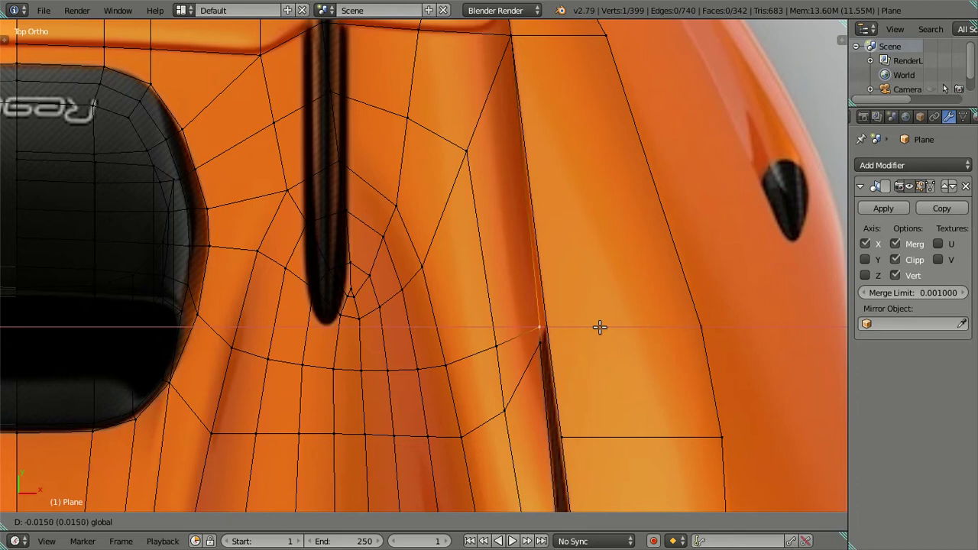
left_click(599, 327)
scroll(525, 145, "up", 3, "shift")
right_click(500, 216)
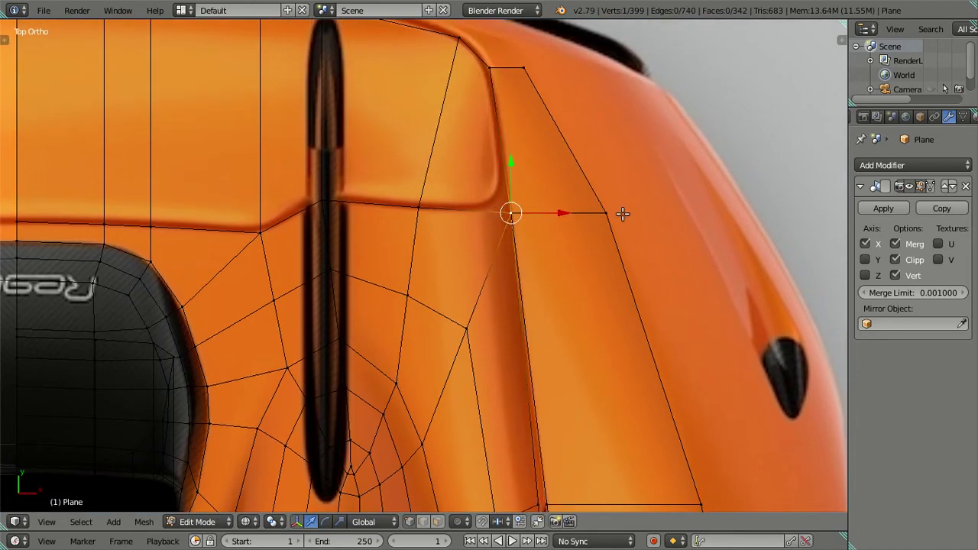
key("g")
key("x")
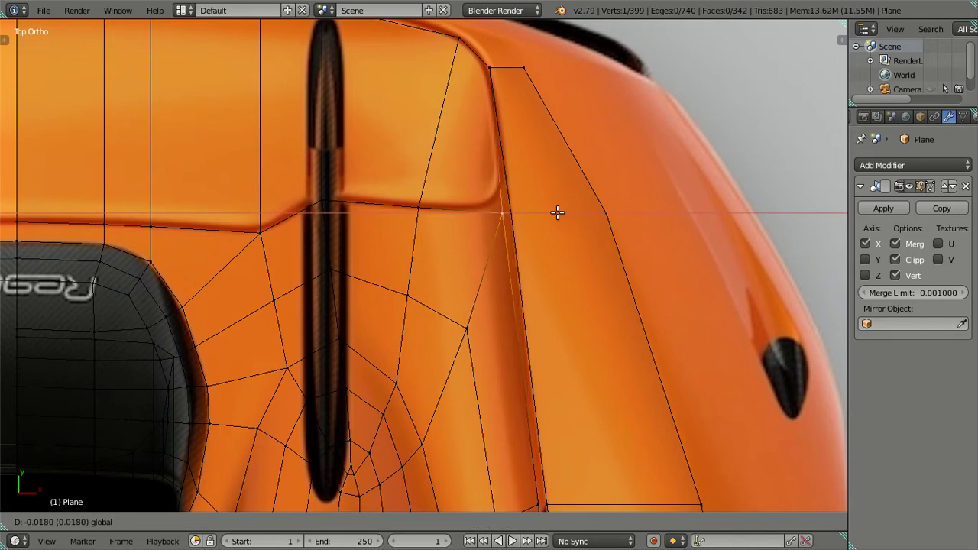
left_click(558, 212)
- Align the top and middle duplicated vertices along X, then select them together
right_click(490, 68)
key("g")
key("x")
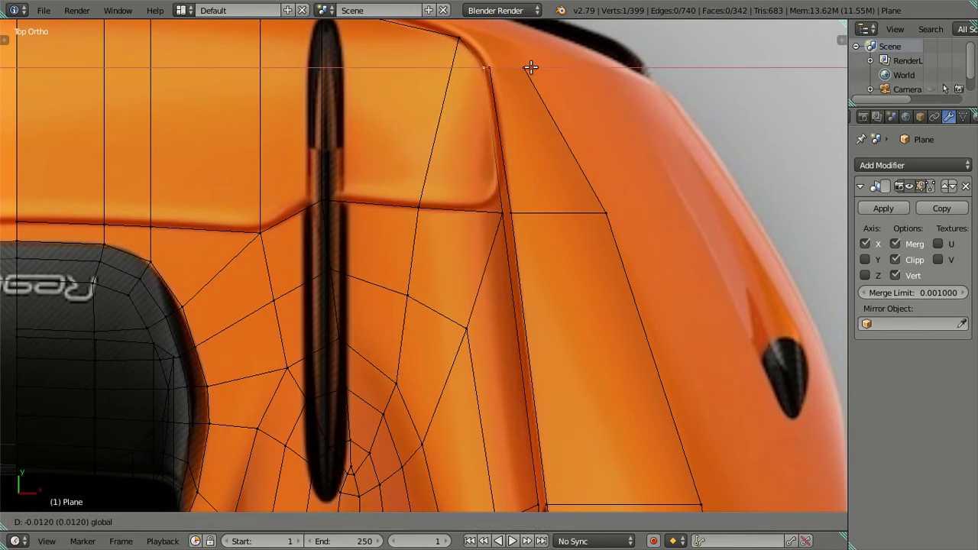
left_click(530, 68)
right_click(502, 213)
key("g")
key("x")
left_click(539, 208)
right_click(487, 68)
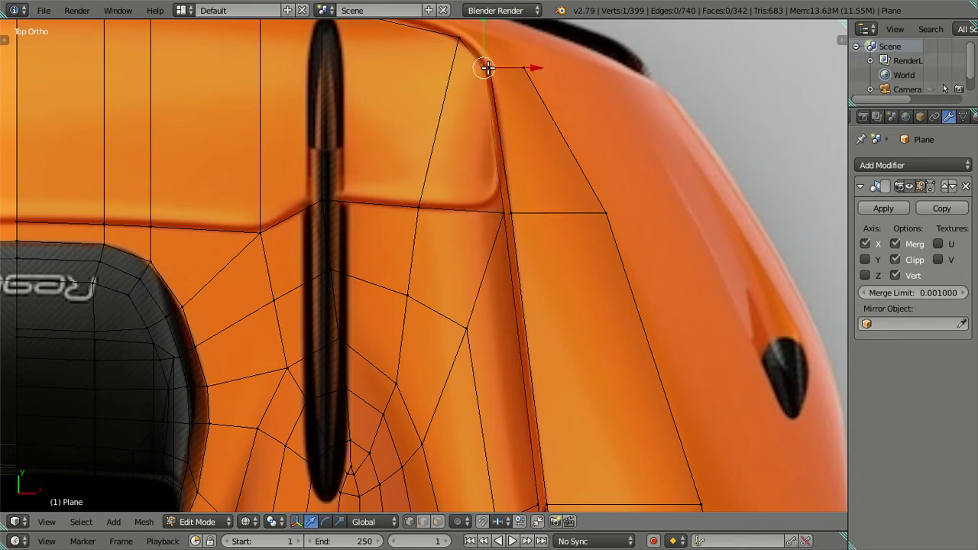
right_click(507, 210, "shift")
right_click(517, 212, "shift")
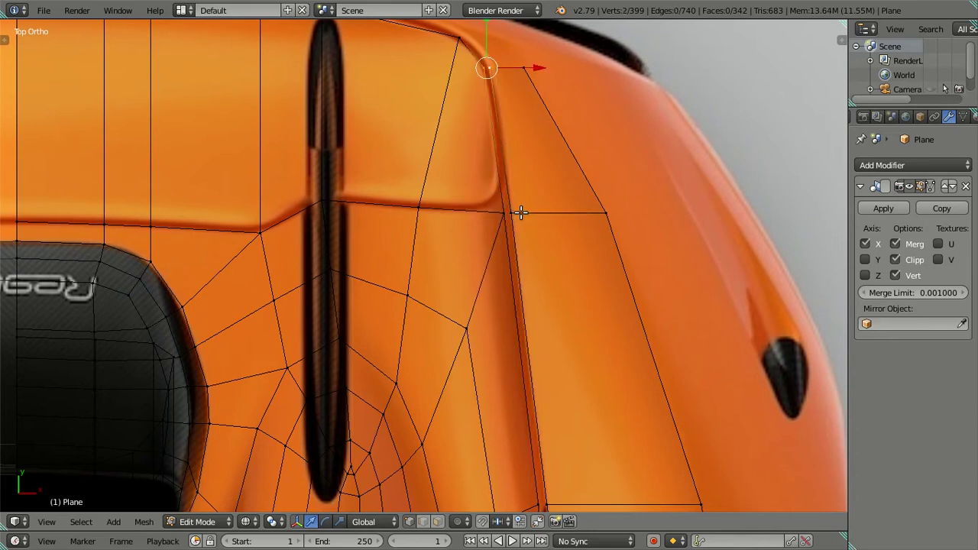
right_click(504, 212, "shift")
right_click(511, 211, "shift")
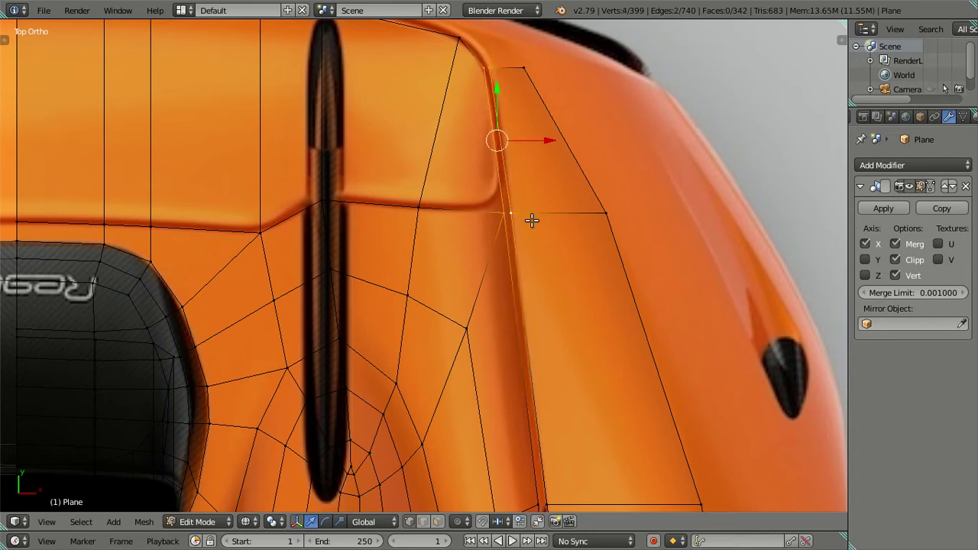
scroll(532, 218, "down", 3)
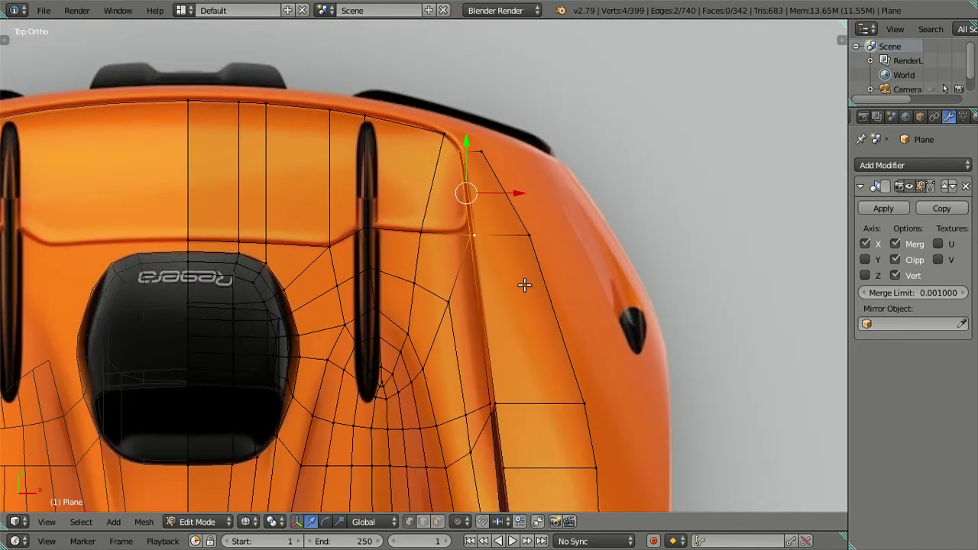
key("a")
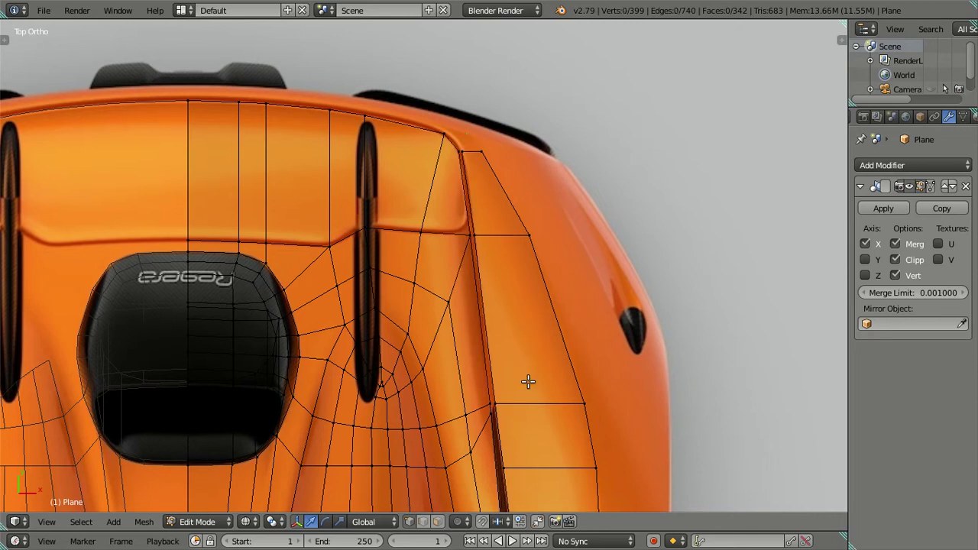
scroll(482, 290, "up", 2)
scroll(474, 342, "up", 1)
middle_click_drag(474, 341, 470, 301, "shift")
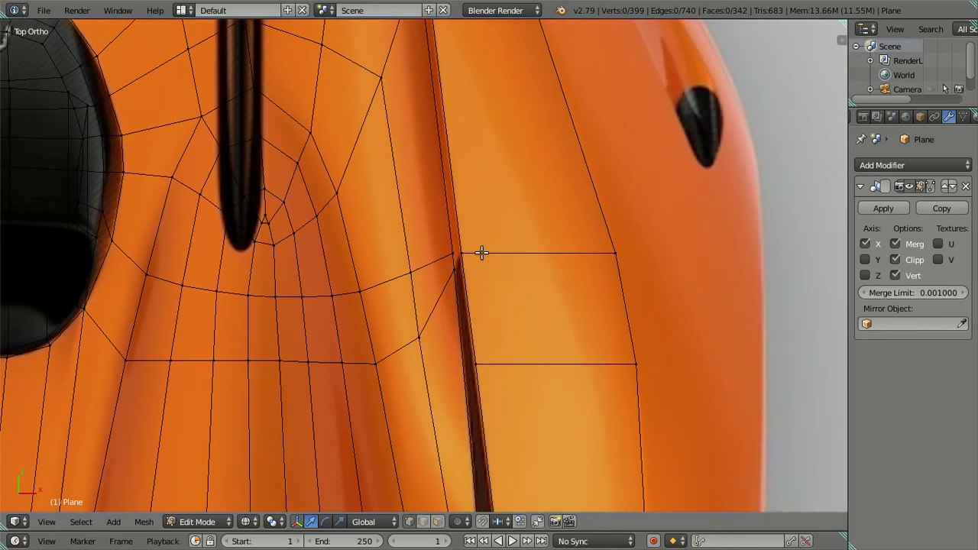
scroll(497, 352, "down", 3)
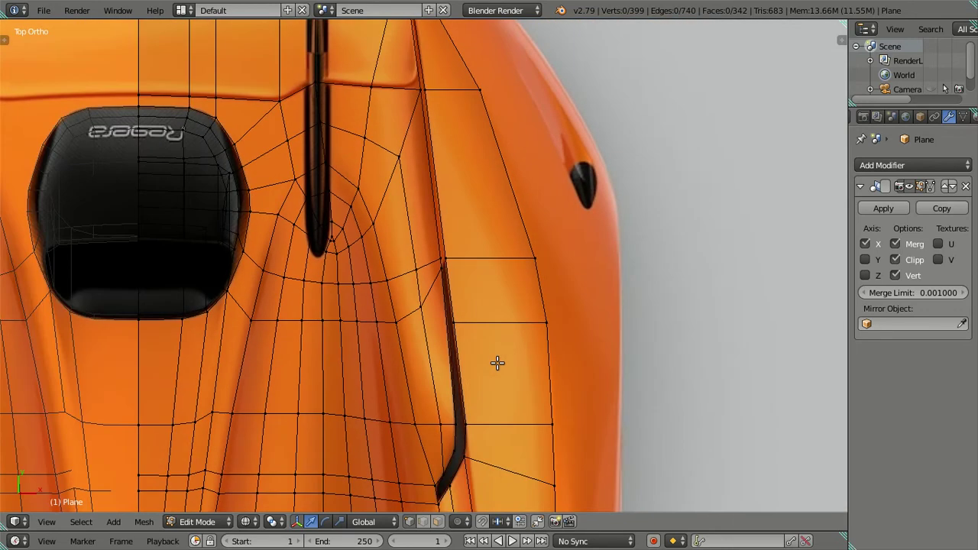
middle_click_drag(497, 357, 492, 296, "shift")
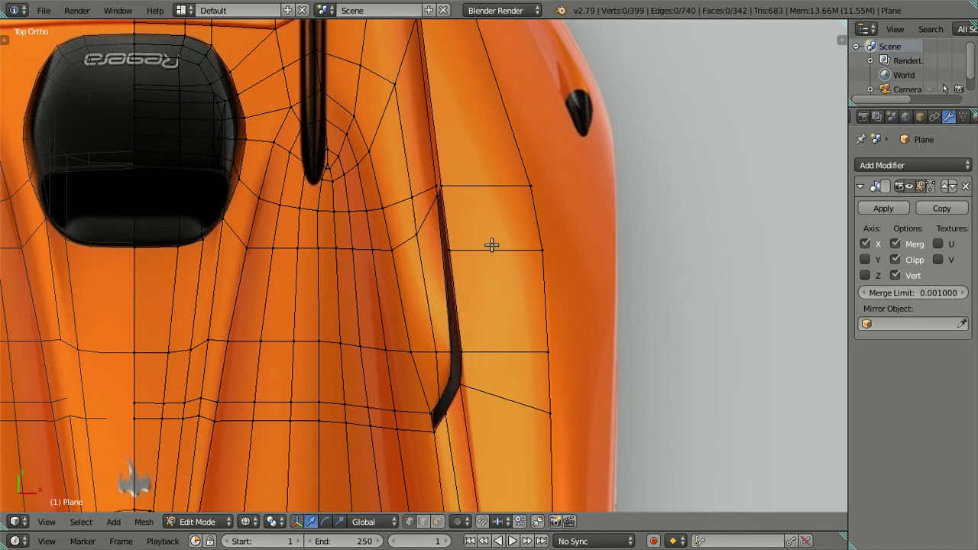
scroll(492, 245, "up", 1)
scroll(463, 203, "up", 1)
scroll(433, 150, "up", 2)
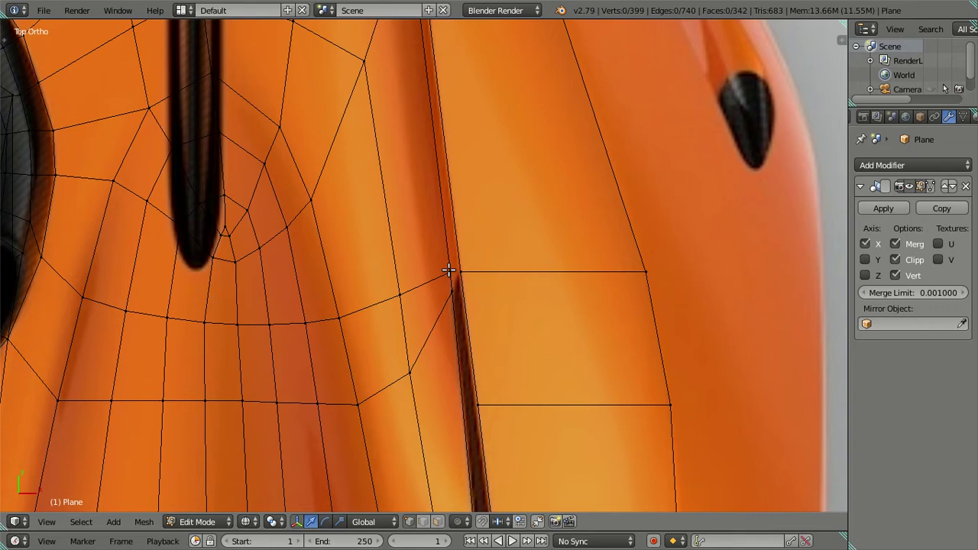
scroll(449, 269, "down", 1)
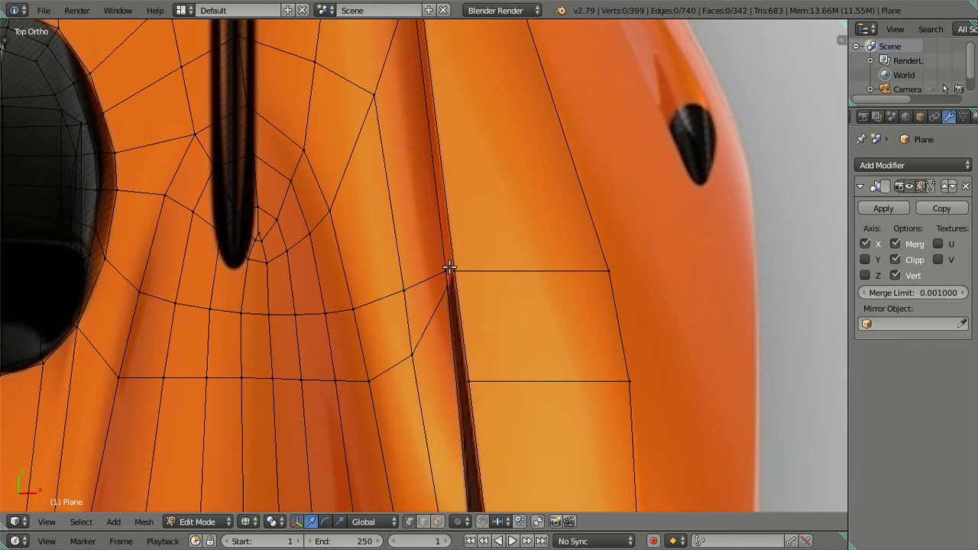
scroll(449, 268, "down", 4)
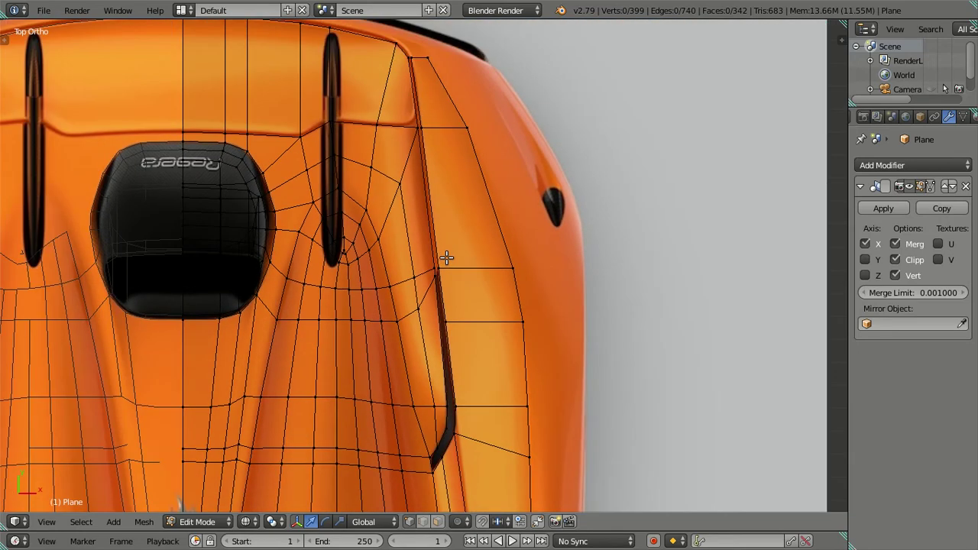
scroll(446, 260, "up", 2)
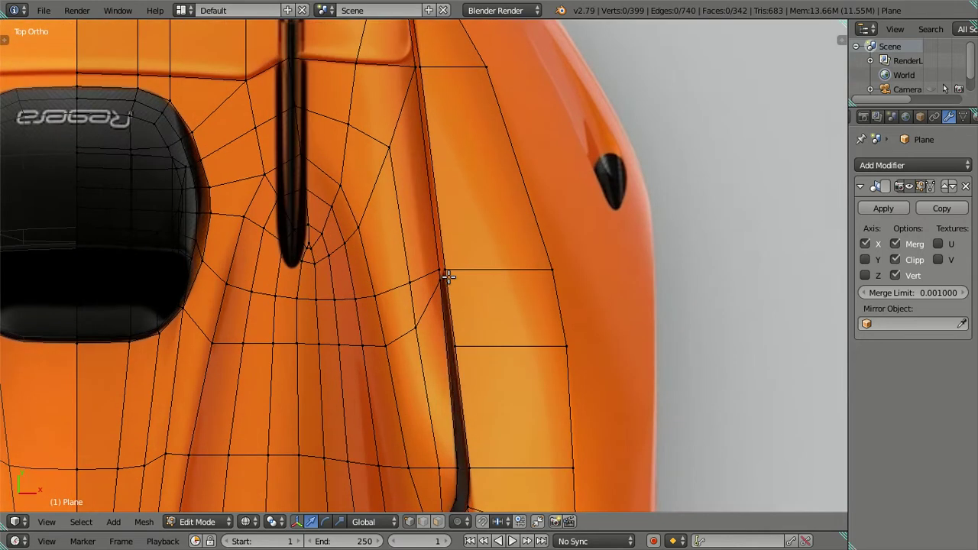
scroll(448, 274, "up", 2)
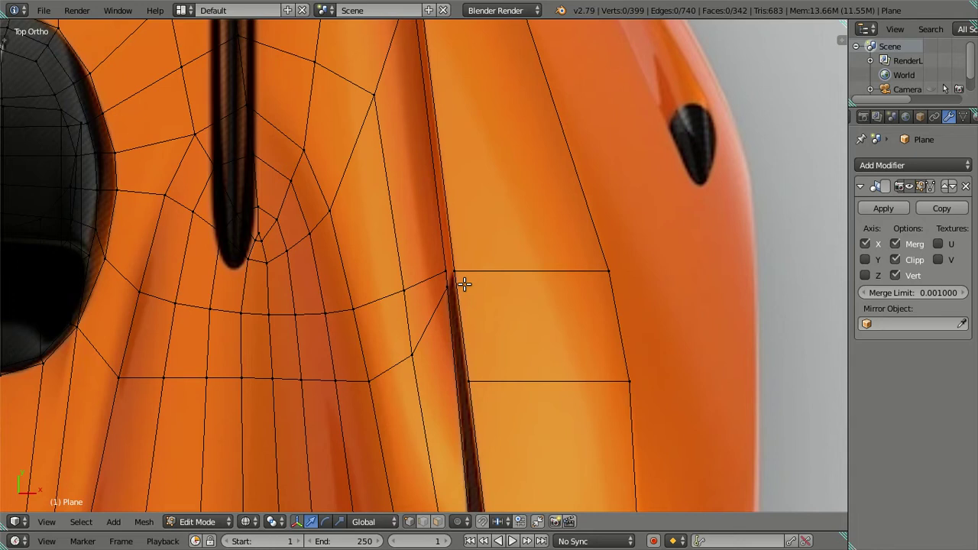
scroll(464, 284, "down", 3)
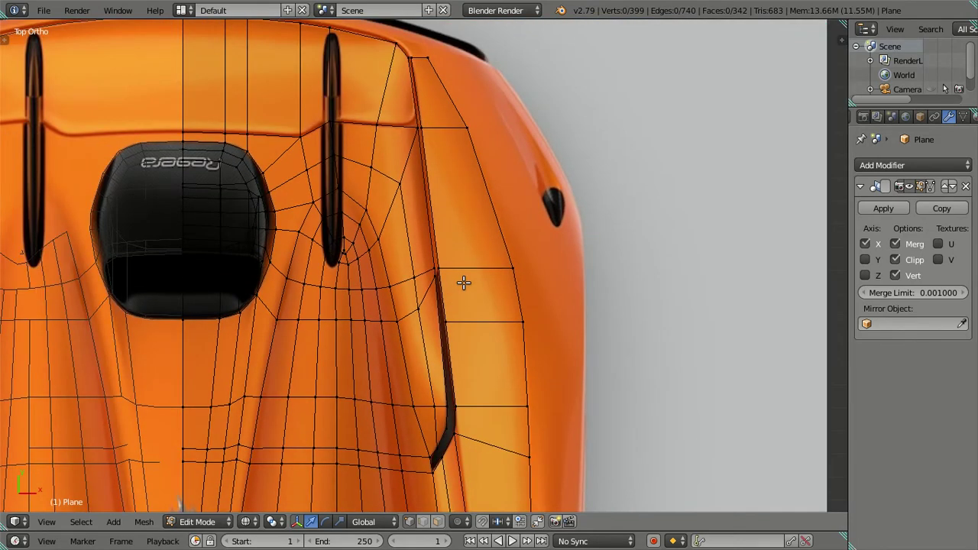
scroll(464, 284, "up", 2)
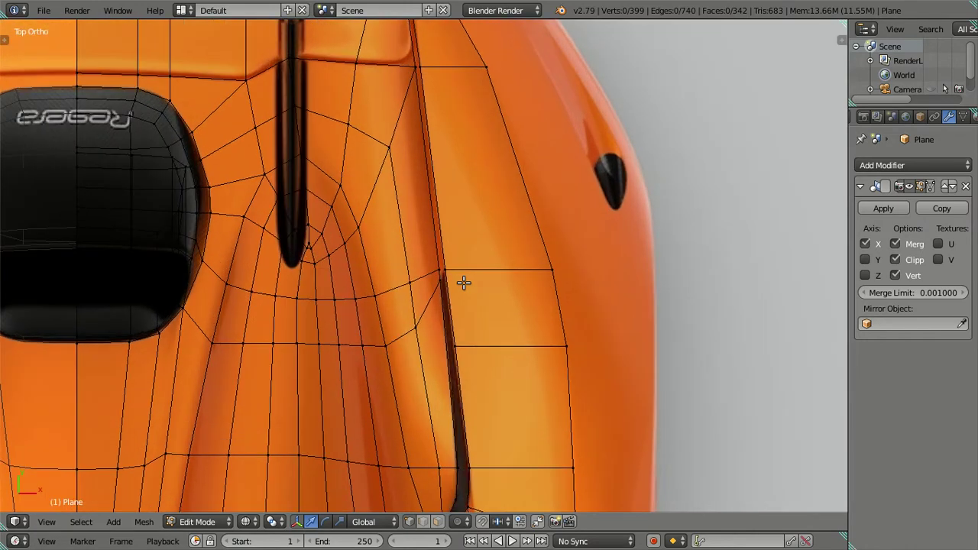
scroll(464, 283, "down", 3)
scroll(463, 303, "up", 1)
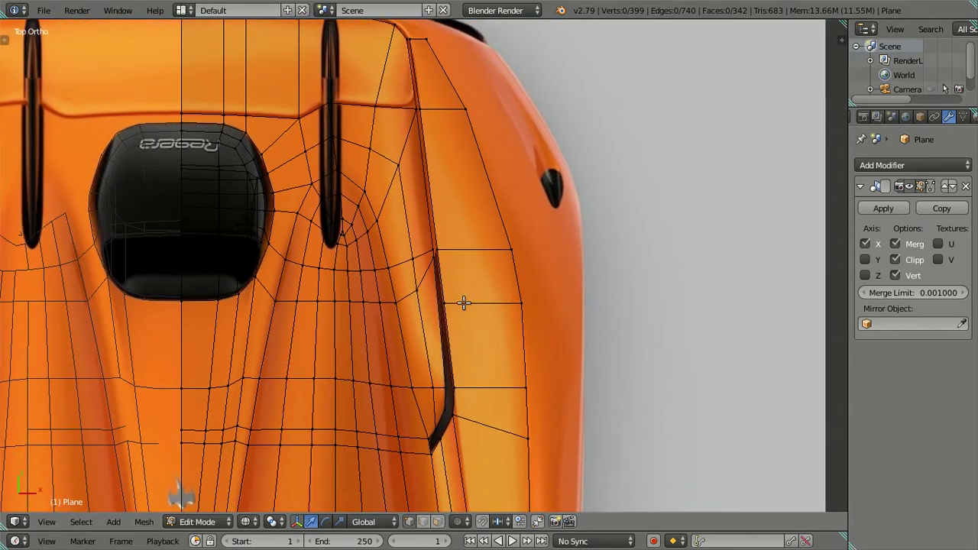
scroll(428, 316, "up", 2)
scroll(429, 315, "up", 1)
scroll(429, 320, "up", 1)
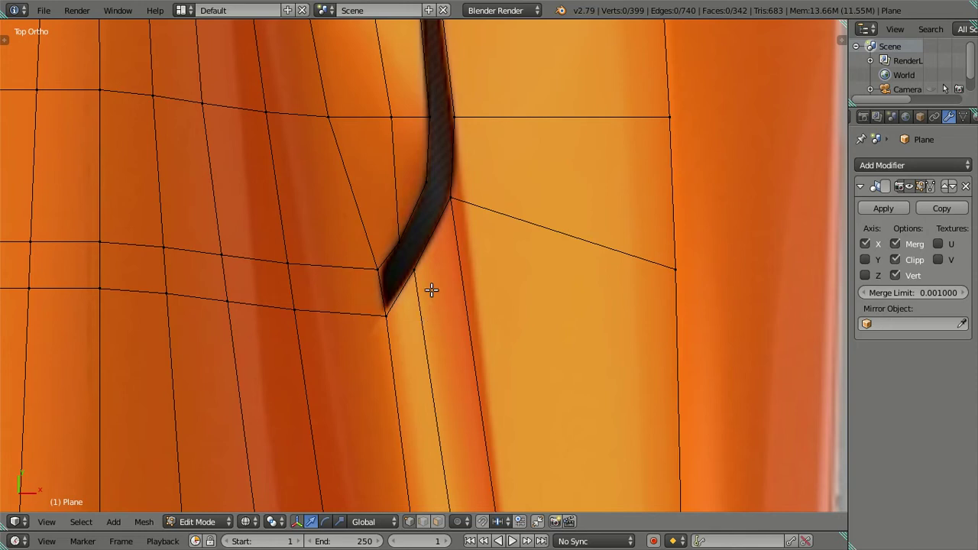
scroll(430, 263, "down", 2)
scroll(431, 264, "down", 1)
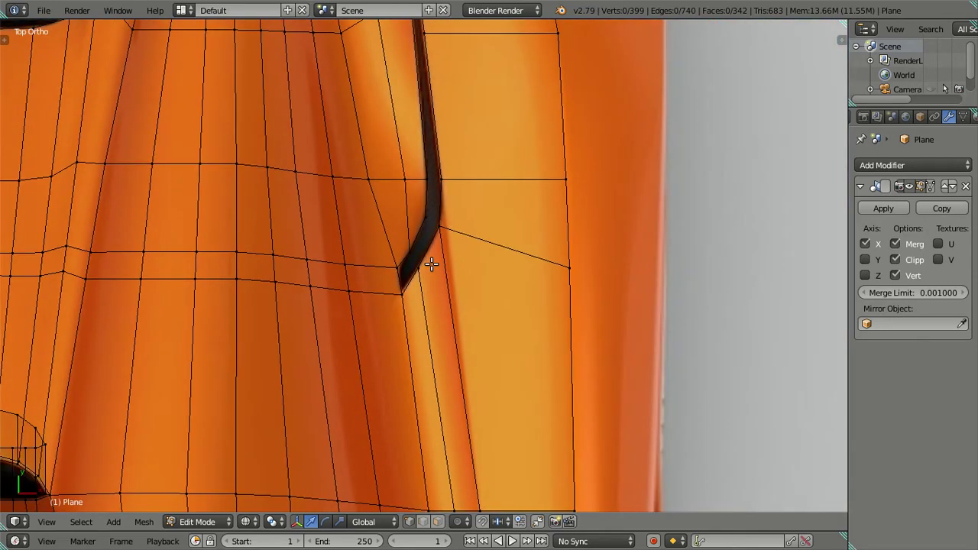
scroll(431, 264, "down", 1)
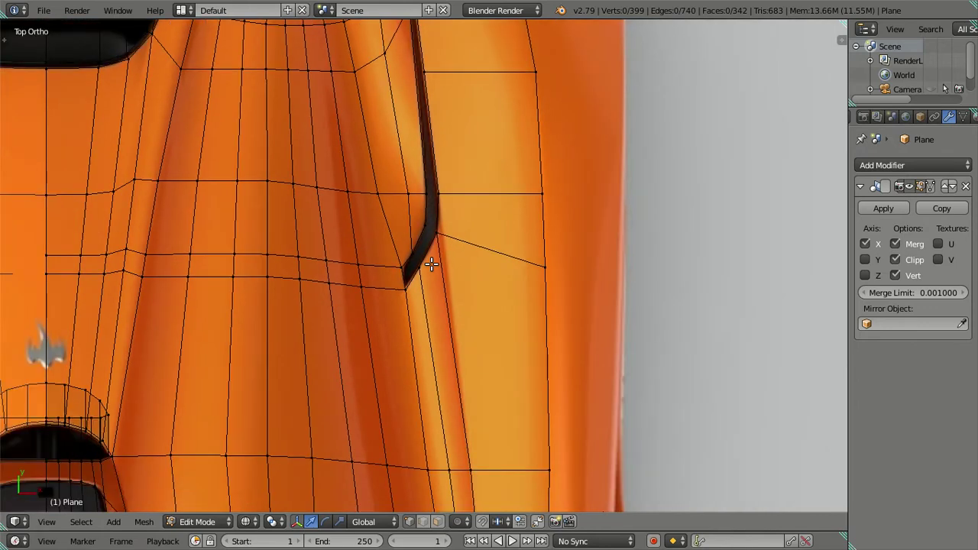
scroll(432, 263, "down", 1)
scroll(431, 264, "down", 1)
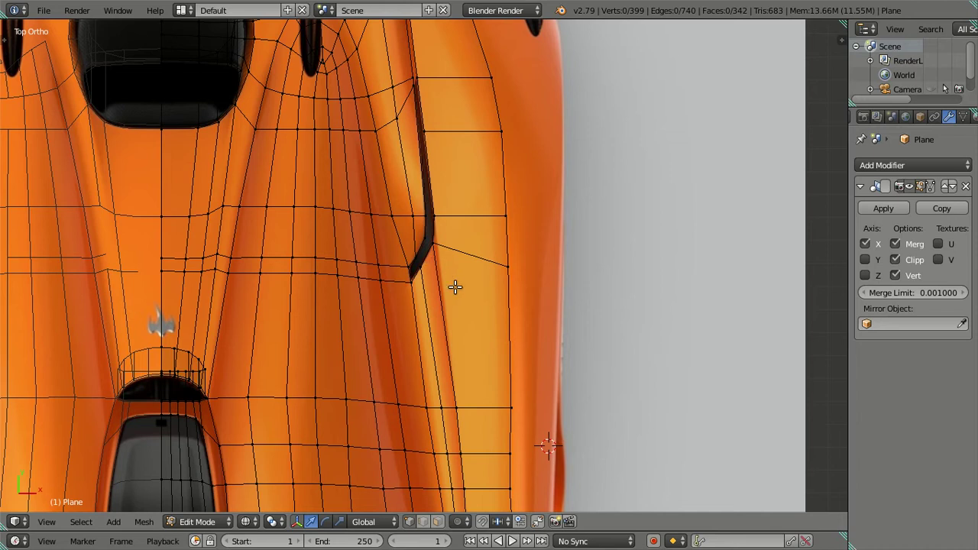
- Dissolve the panel edge beside the side vent slit
key("ctrl+r")
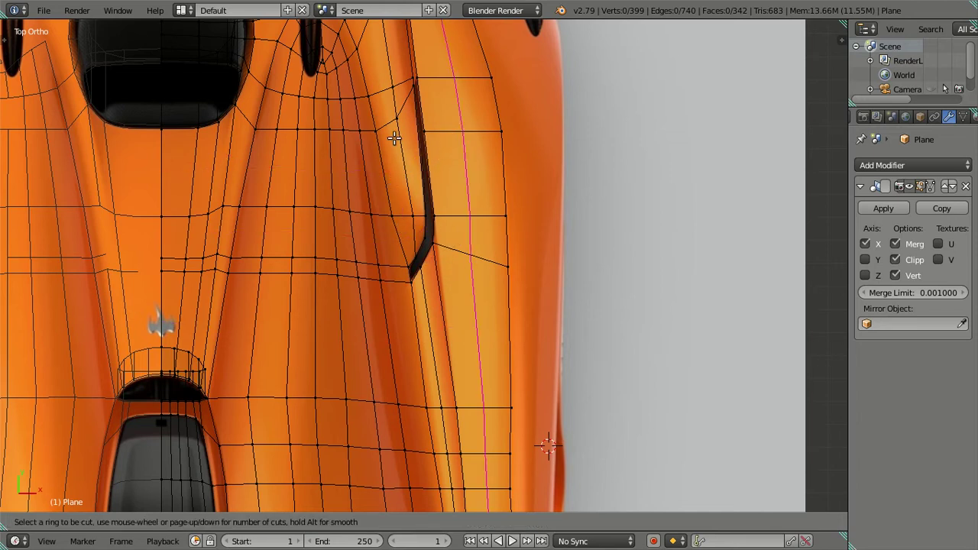
key("Escape")
scroll(415, 360, "up", 2)
scroll(441, 349, "up", 2)
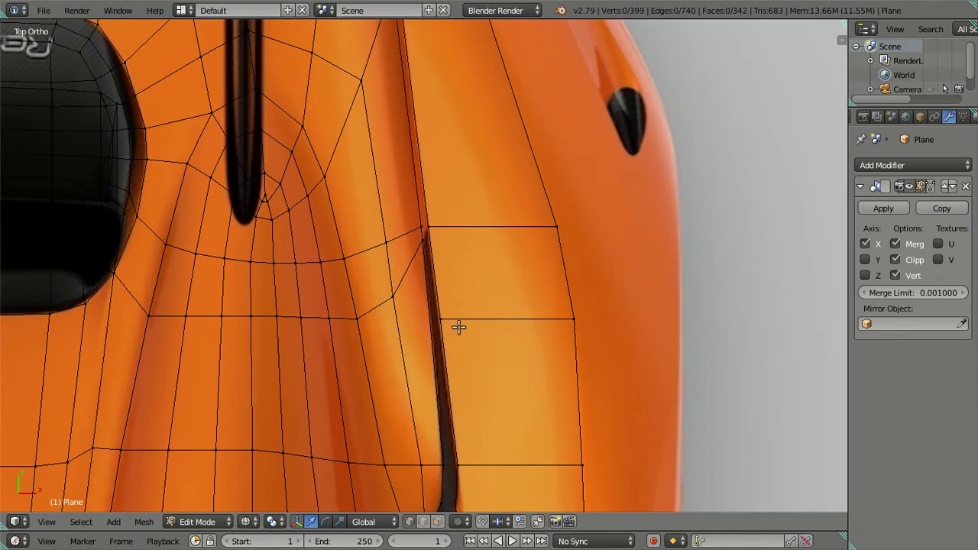
right_click(443, 318)
key("g")
right_click(519, 314)
right_click(573, 319, "shift")
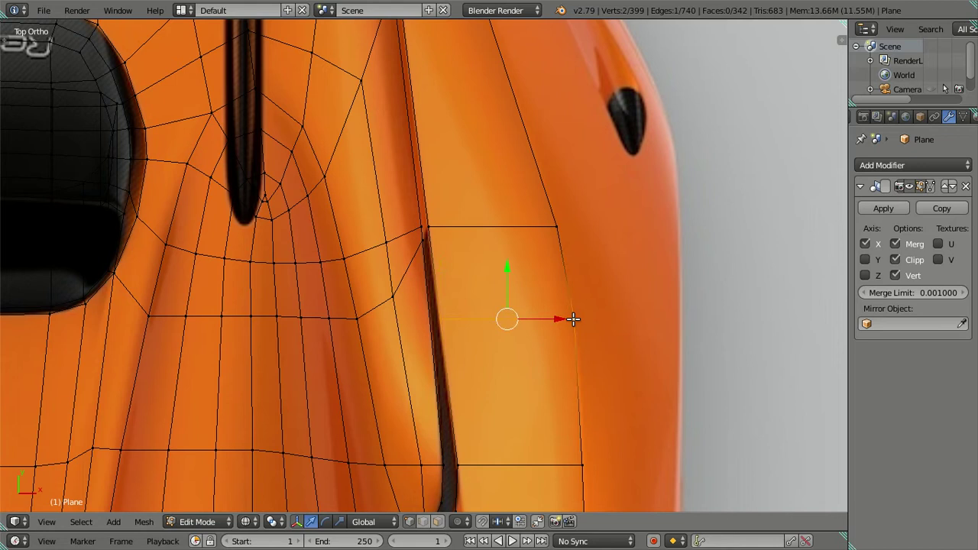
key("x")
left_click(572, 319)
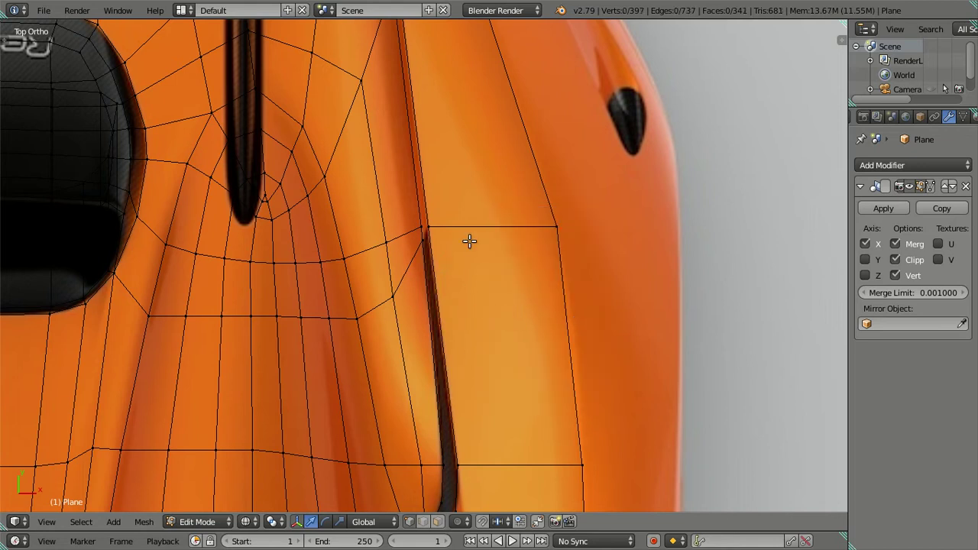
- Raise the outer vertex lower on the panel
middle_click_drag(437, 230, 435, 248, "shift")
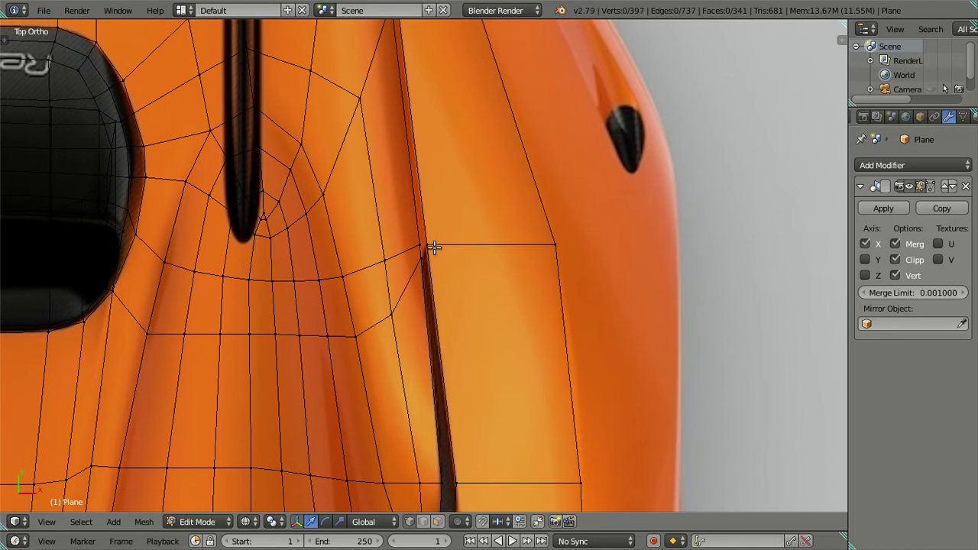
scroll(432, 247, "down", 2)
right_click(532, 417)
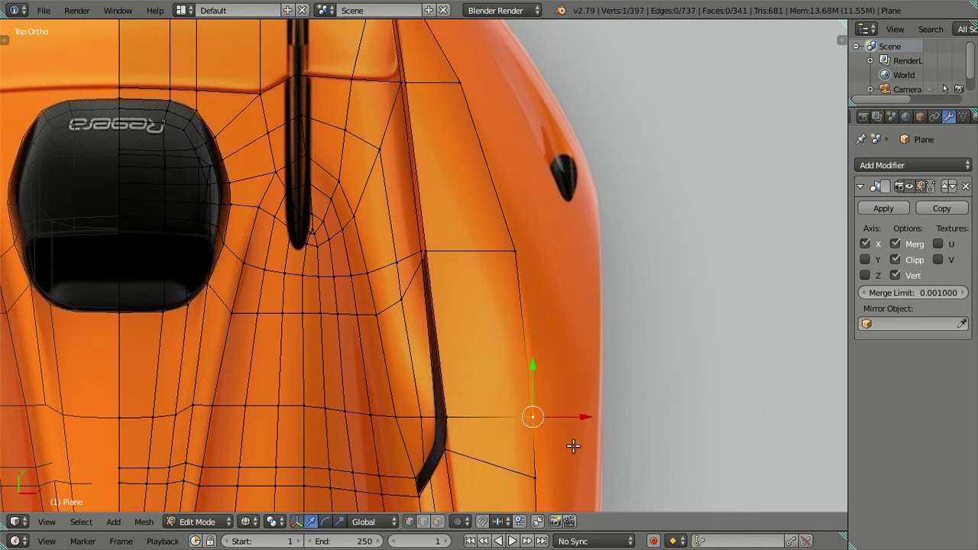
key("g")
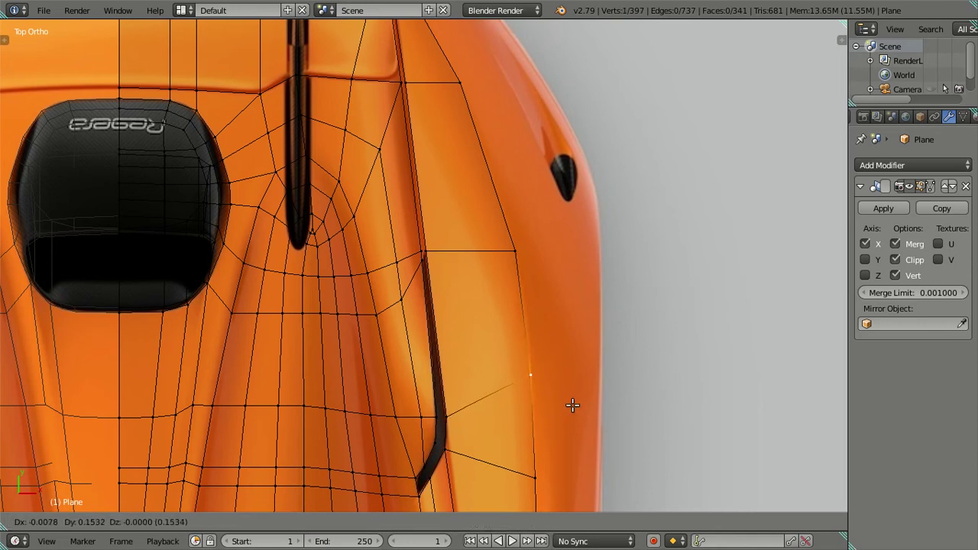
left_click(573, 405)
key("a")
- Join the rear deck corner vertex to the panel crease vertex with a new edge
middle_click_drag(454, 286, 448, 408, "shift")
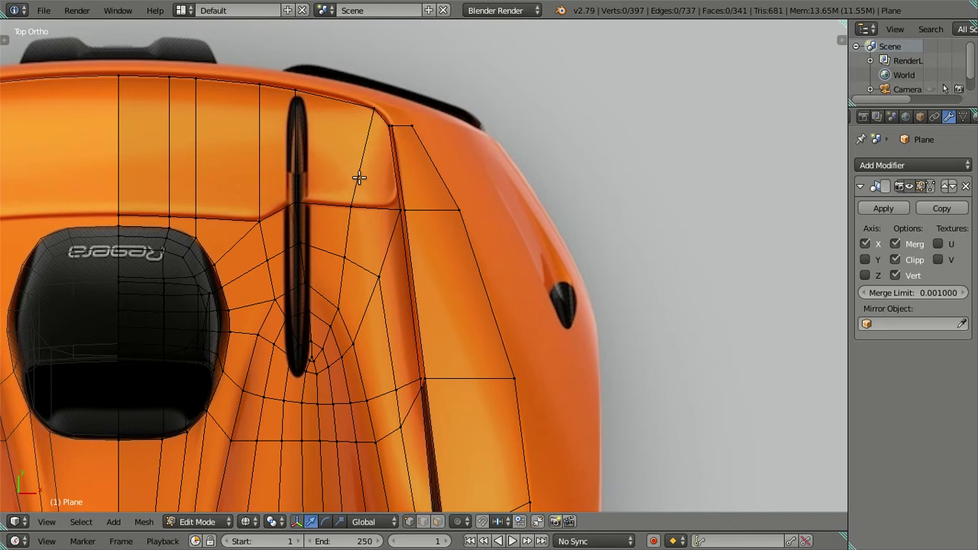
scroll(426, 162, "up", 2)
scroll(402, 179, "up", 1)
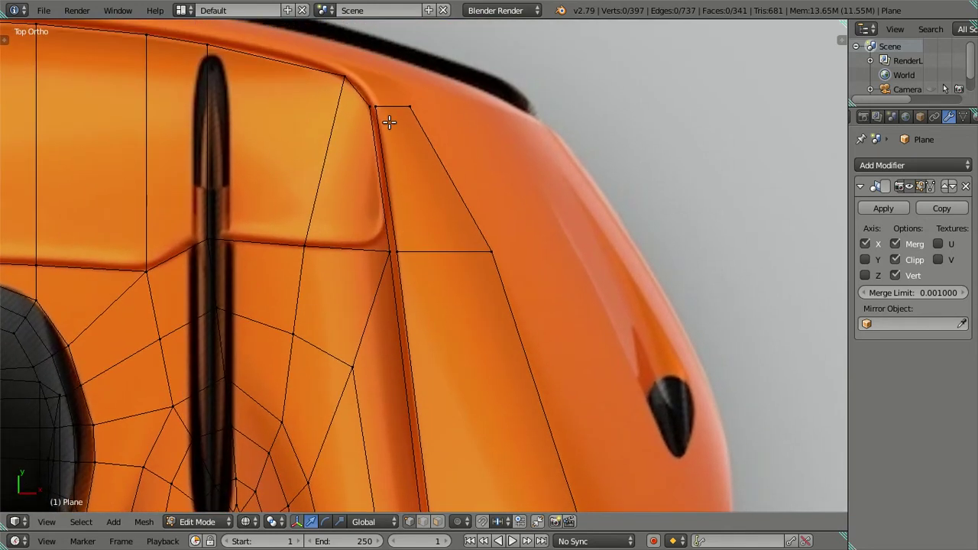
right_click(369, 109)
right_click(395, 250, "shift")
key("f")
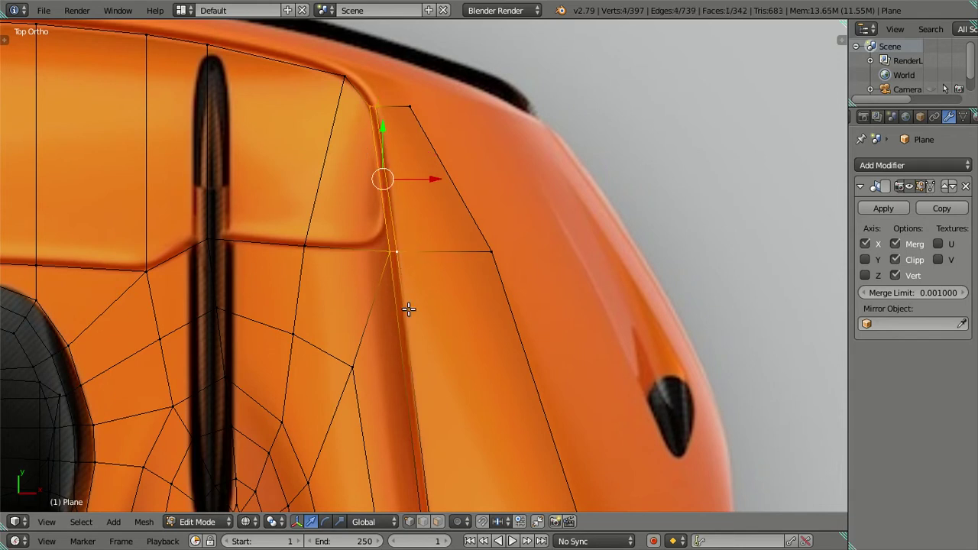
- Fill the open gap down the panel side with a new face
scroll(409, 308, "down", 3)
right_click(399, 254)
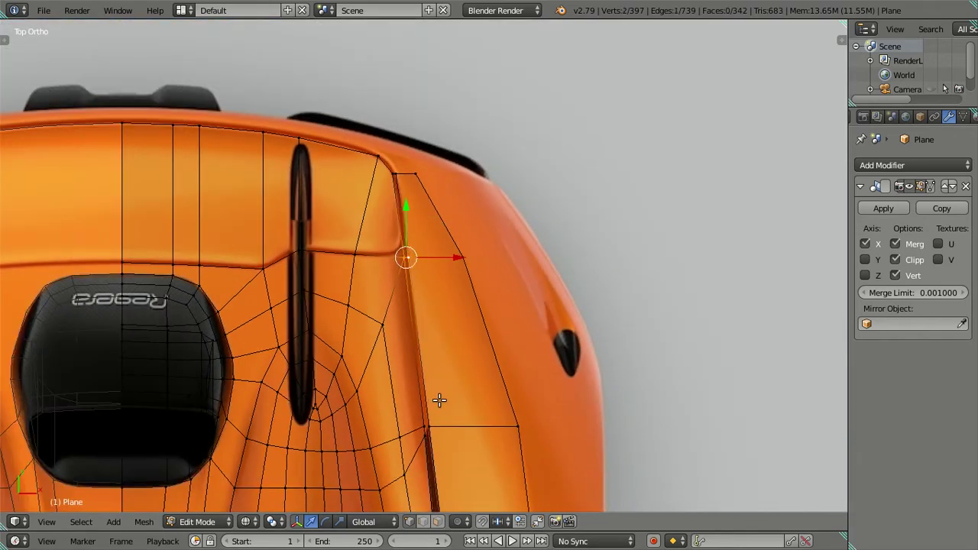
right_click(422, 422, "ctrl")
key("f")
key("a")
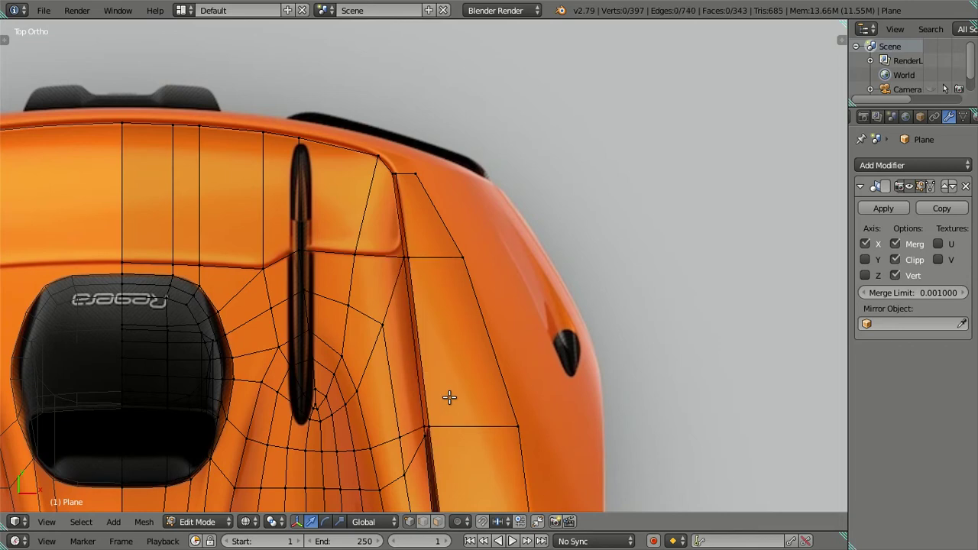
scroll(447, 397, "down", 3)
scroll(437, 236, "up", 3)
scroll(383, 291, "up", 3)
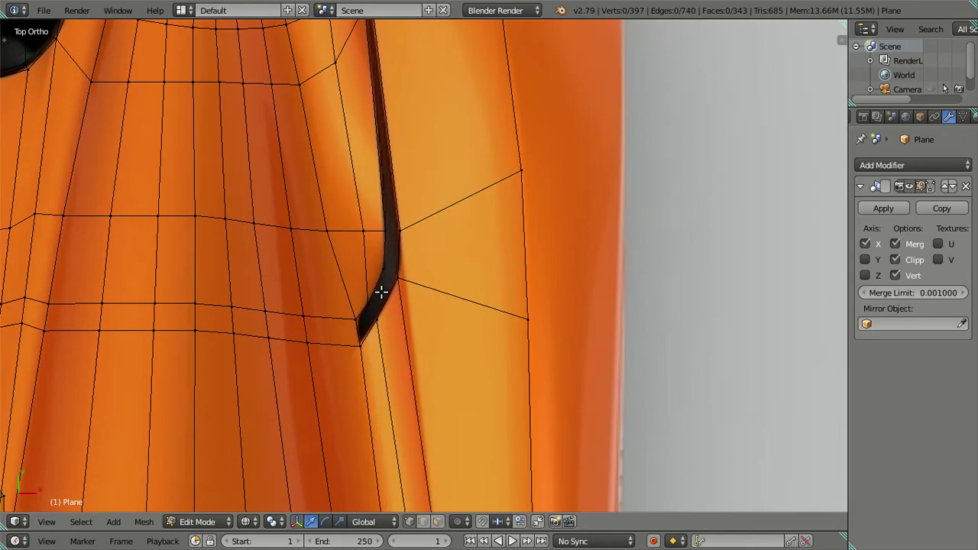
scroll(382, 283, "down", 3)
scroll(430, 260, "up", 2)
scroll(430, 256, "up", 2)
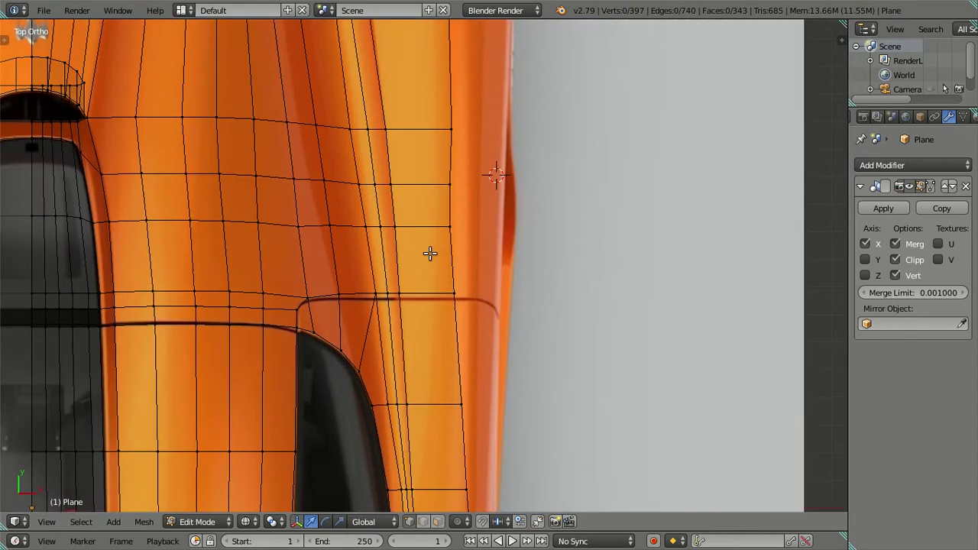
scroll(434, 233, "down", 4)
mouse_move(439, 204)
middle_mouse_down("shift")
mouse_move(427, 297)
mouse_move(419, 163)
mouse_move(419, 227)
mouse_move(390, 216)
mouse_move(428, 251)
mouse_move(388, 273)
mouse_move(293, 264)
mouse_move(292, 306)
mouse_move(314, 332)
mouse_move(393, 340)
mouse_move(415, 414)
mouse_move(428, 364)
mouse_move(420, 222)
mouse_move(436, 223)
mouse_move(448, 270)
mouse_move(476, 268)
mouse_move(577, 303)
mouse_move(764, 245)
mouse_move(789, 254)
mouse_move(655, 295)
mouse_move(385, 304)
mouse_move(238, 242)
mouse_move(267, 303)
mouse_move(389, 252)
mouse_move(553, 279)
mouse_move(484, 263)
mouse_move(517, 282)
mouse_move(748, 282)
middle_mouse_up("shift")
scroll(390, 216, "up", 5)
scroll(437, 223, "up", 3)
scroll(749, 281, "down", 5)
key("KP_7")
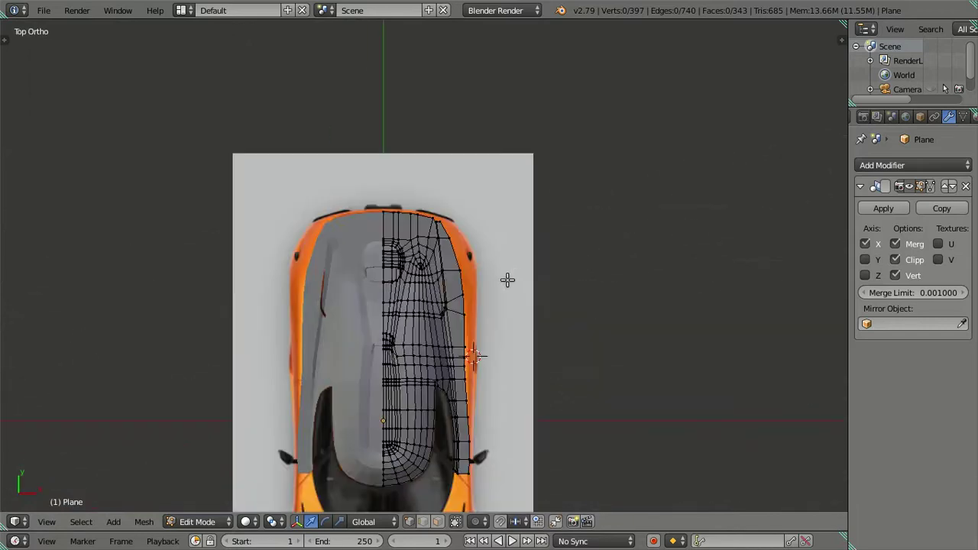
scroll(507, 280, "up", 3)
scroll(473, 275, "up", 2)
scroll(455, 263, "up", 4)
key("Tab")
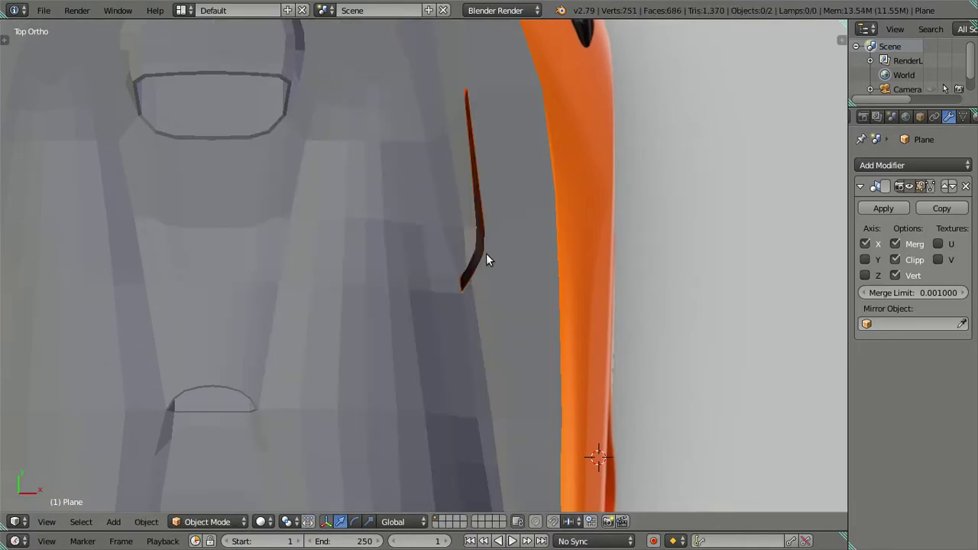
scroll(490, 253, "up", 2)
key("Tab")
scroll(491, 247, "up", 1)
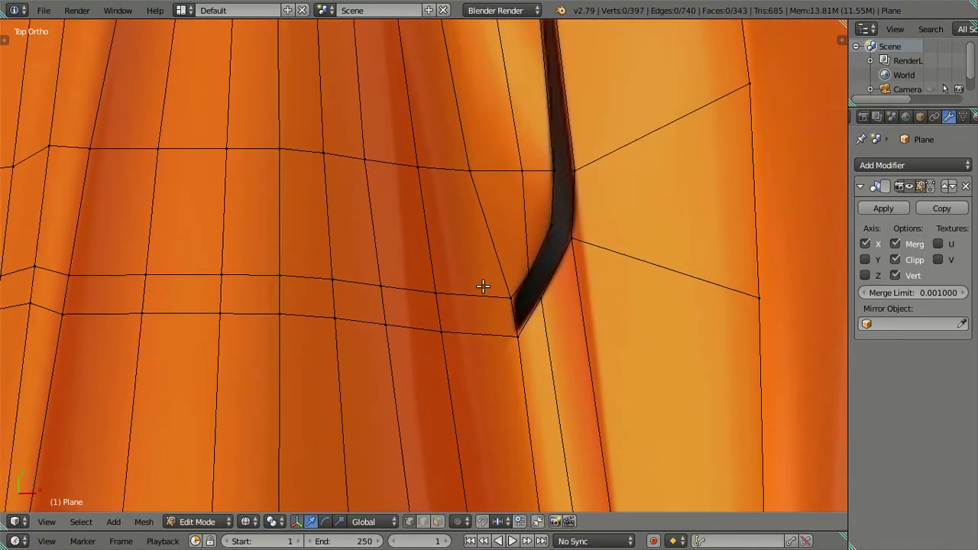
scroll(452, 316, "down", 1)
scroll(451, 311, "down", 3)
scroll(451, 310, "down", 2)
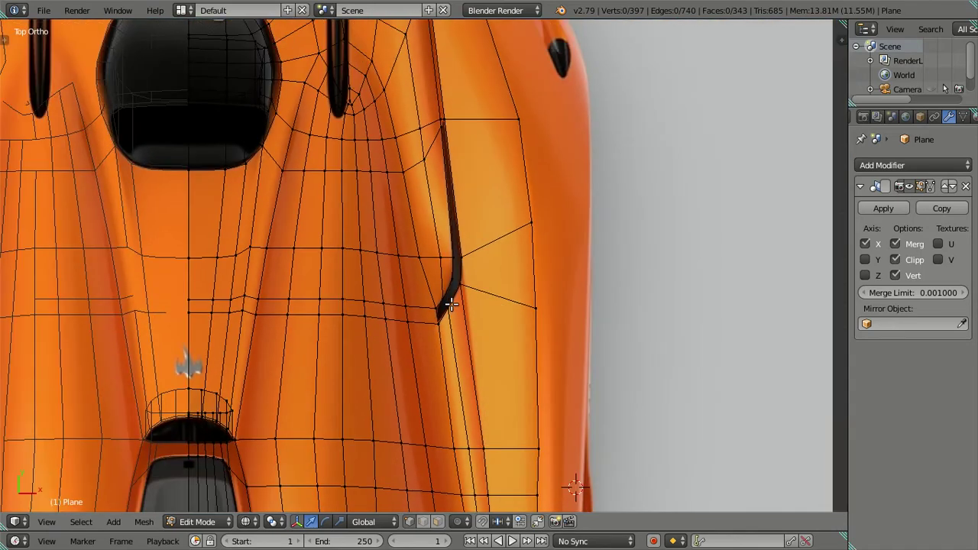
scroll(451, 306, "up", 3)
key("z")
middle_click_drag(442, 138, 415, 277, "shift")
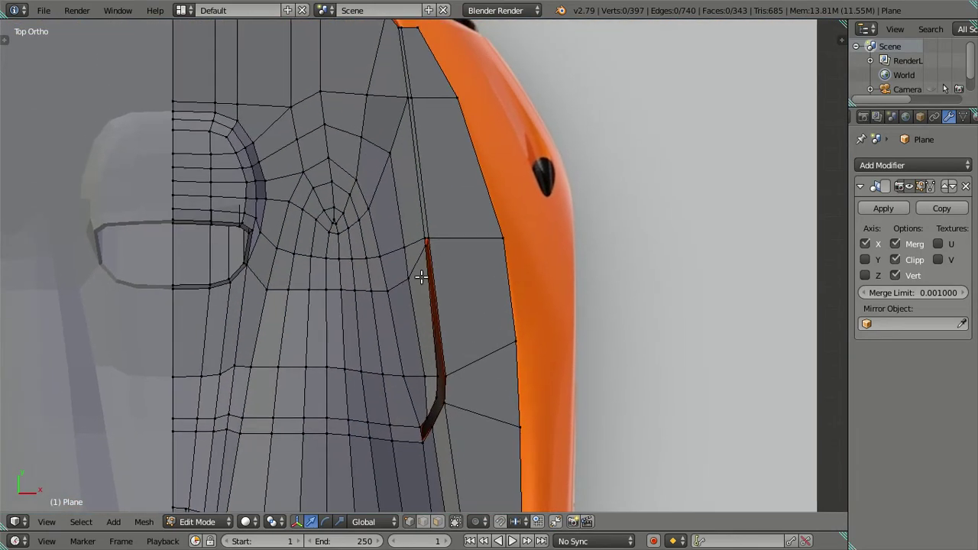
scroll(406, 283, "up", 2)
scroll(405, 285, "up", 2)
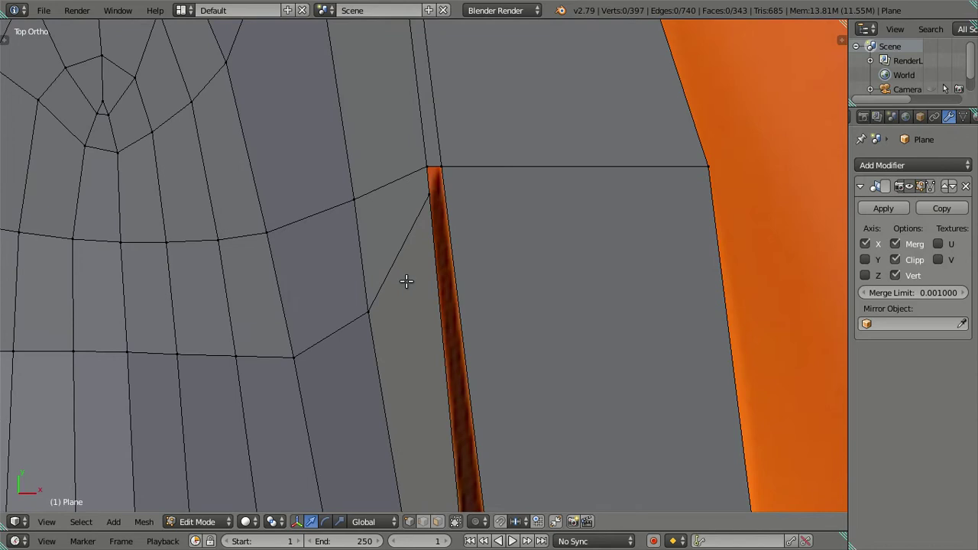
scroll(416, 202, "down", 6)
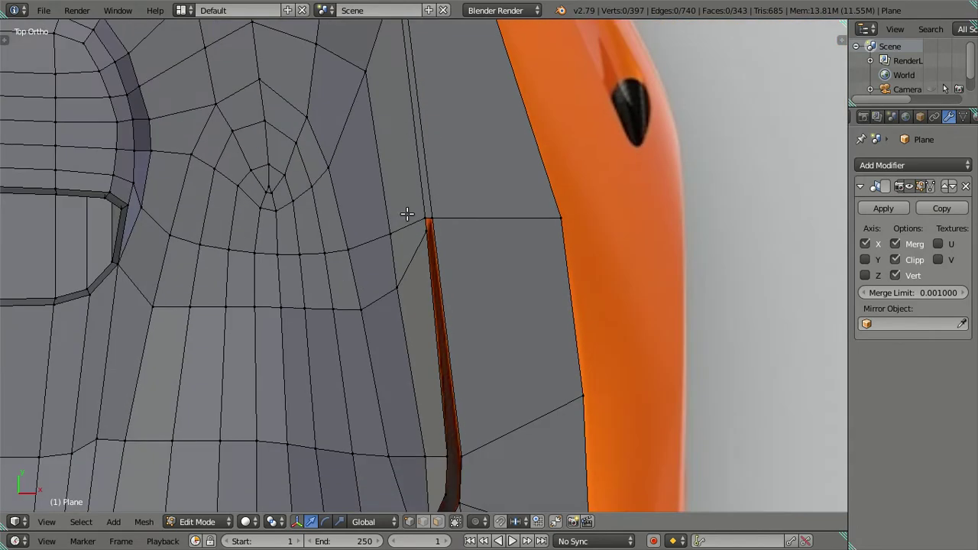
scroll(403, 229, "up", 2)
- Show the reference and slide the two top vent-recess vertices along Y onto it
key("z")
scroll(426, 319, "up", 2)
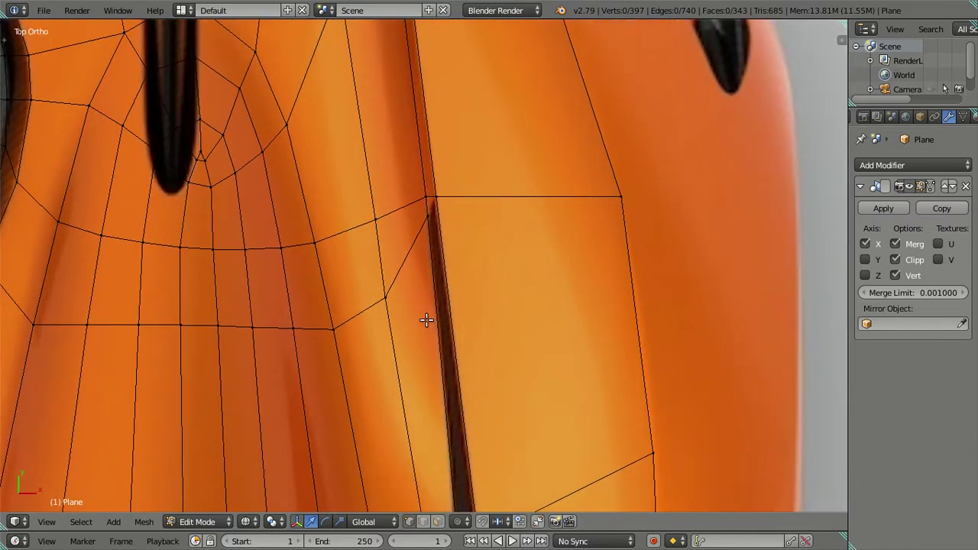
right_click(419, 187)
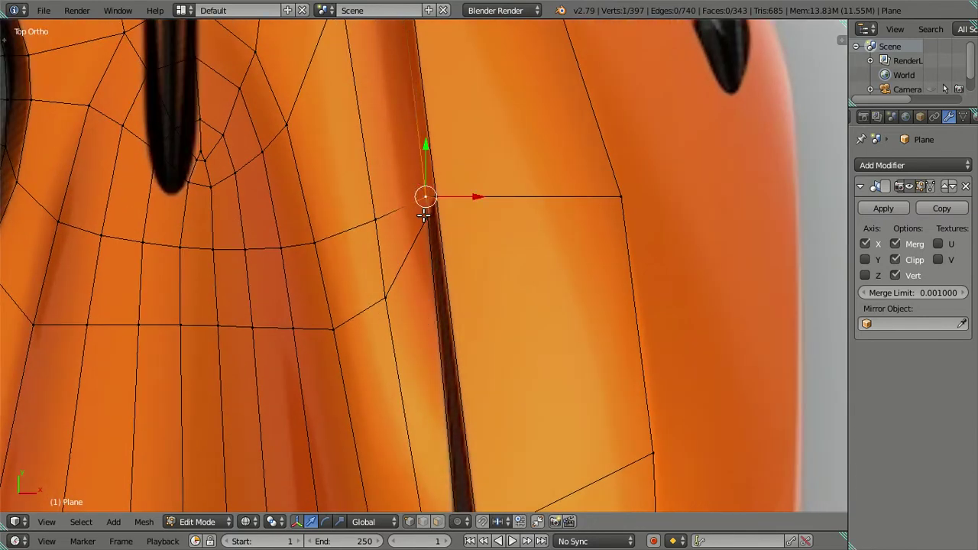
right_click(428, 160, "shift")
key("g")
key("y")
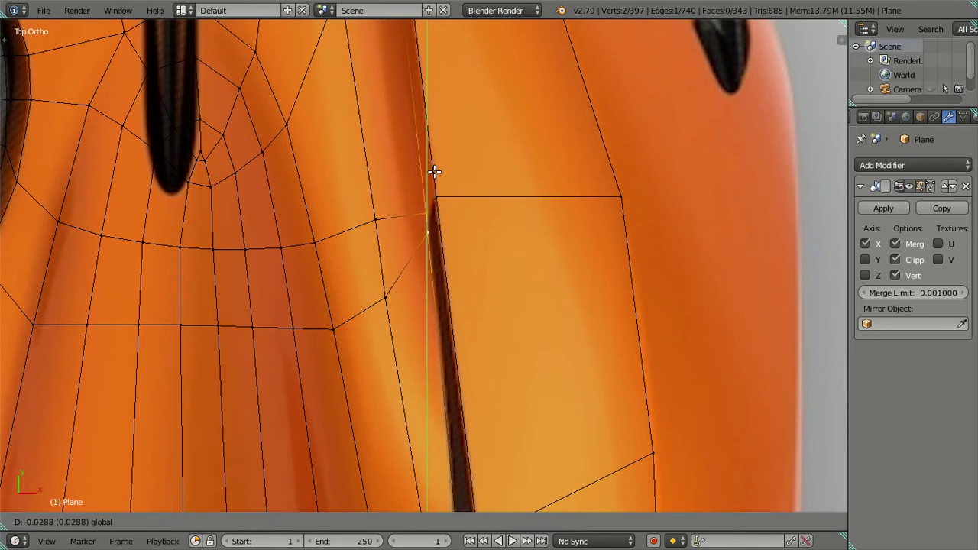
left_click(441, 175)
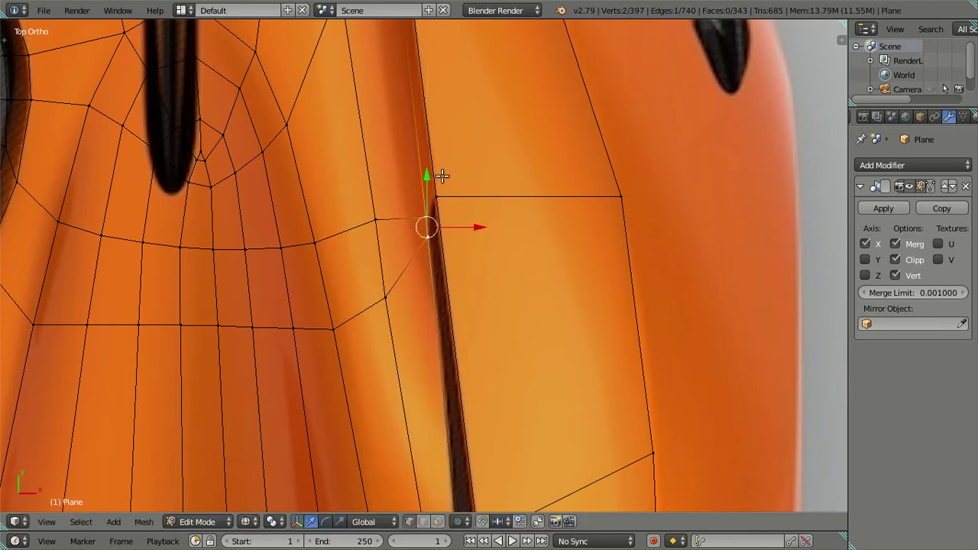
- Add two more vertices to complete the face and move it along Y to match the reference
right_click(375, 217, "shift")
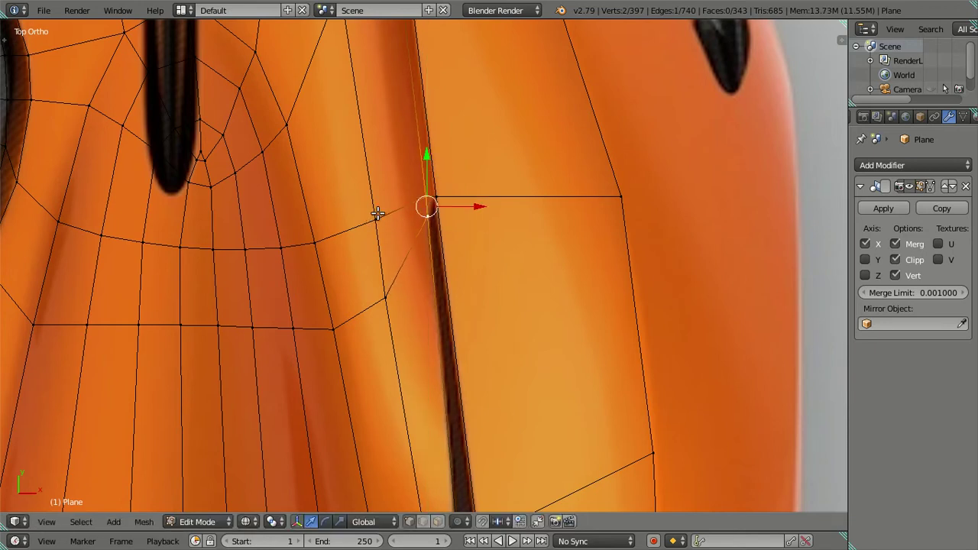
right_click(384, 291, "shift")
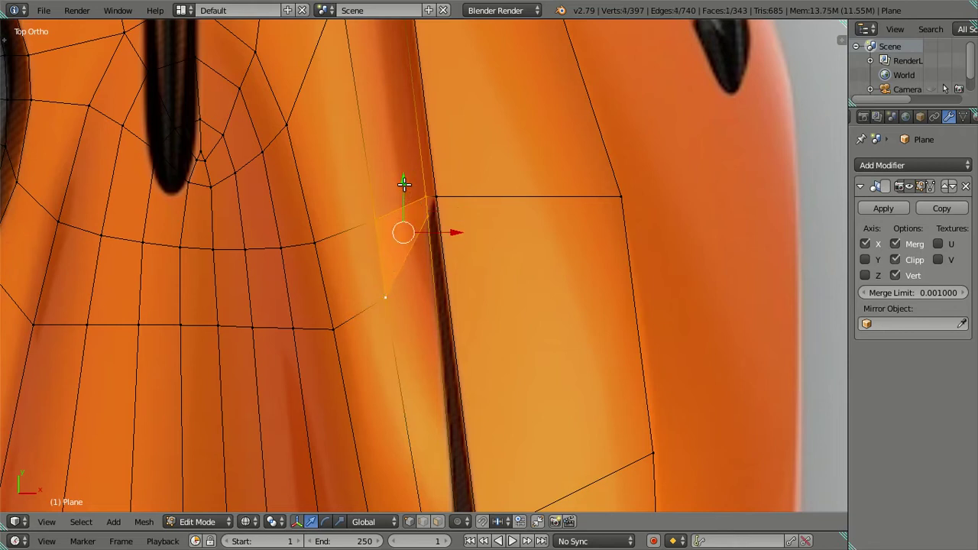
key("g")
key("y")
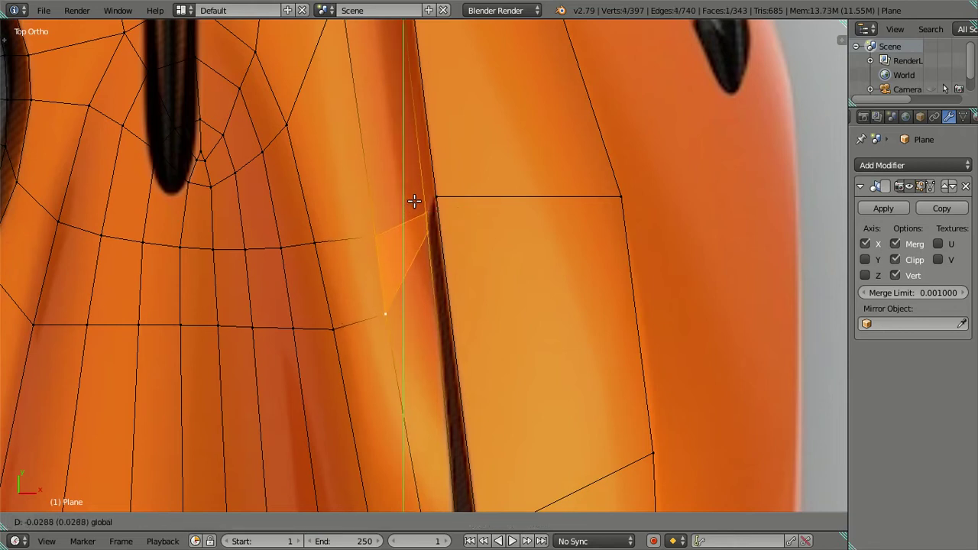
left_click(413, 201)
- Try moving two vertices beside the vent recess along Y, then cancel and deselect
scroll(400, 247, "up", 1)
right_click(366, 232)
right_click(376, 307, "shift")
key("g")
key("y")
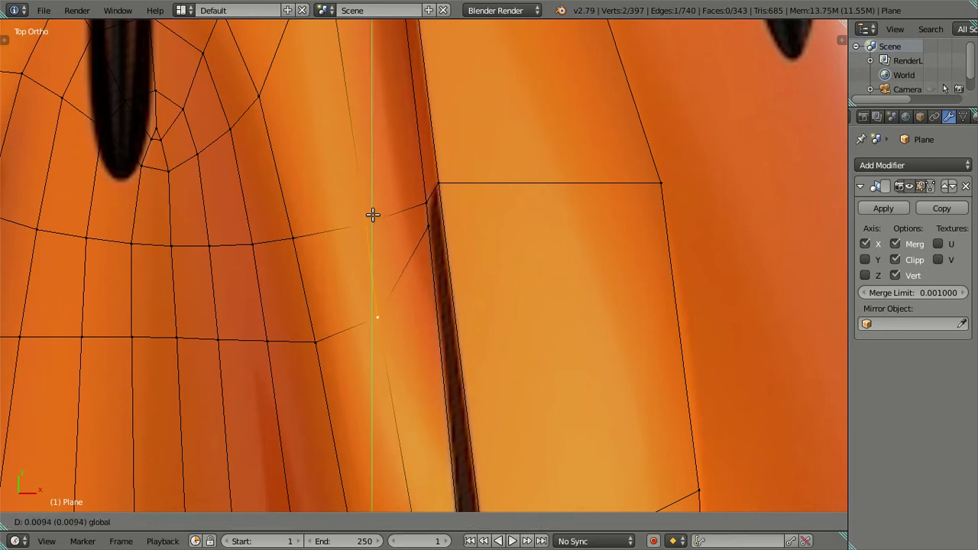
right_click(378, 215)
key("a")
- Bring the rear deck's corner into view with the orange reference showing through the mesh
scroll(450, 226, "down", 2)
scroll(497, 244, "up", 1)
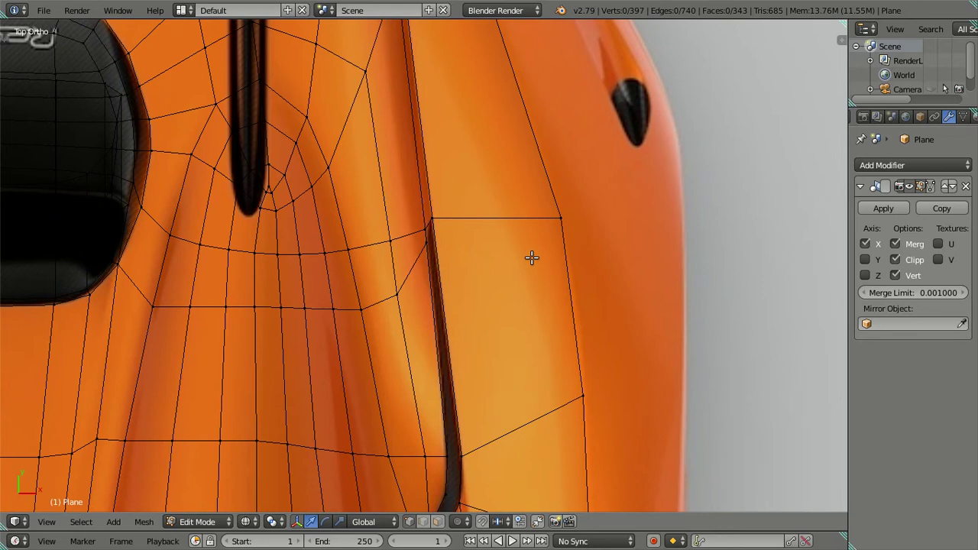
scroll(532, 258, "down", 2)
scroll(487, 251, "up", 2)
key("shift+z")
mouse_move(443, 242)
middle_mouse_down("shift")
mouse_move(435, 265)
mouse_move(448, 388)
middle_mouse_up("shift")
scroll(427, 278, "down", 3)
scroll(446, 354, "up", 1)
scroll(445, 353, "up", 3)
scroll(437, 307, "up", 2)
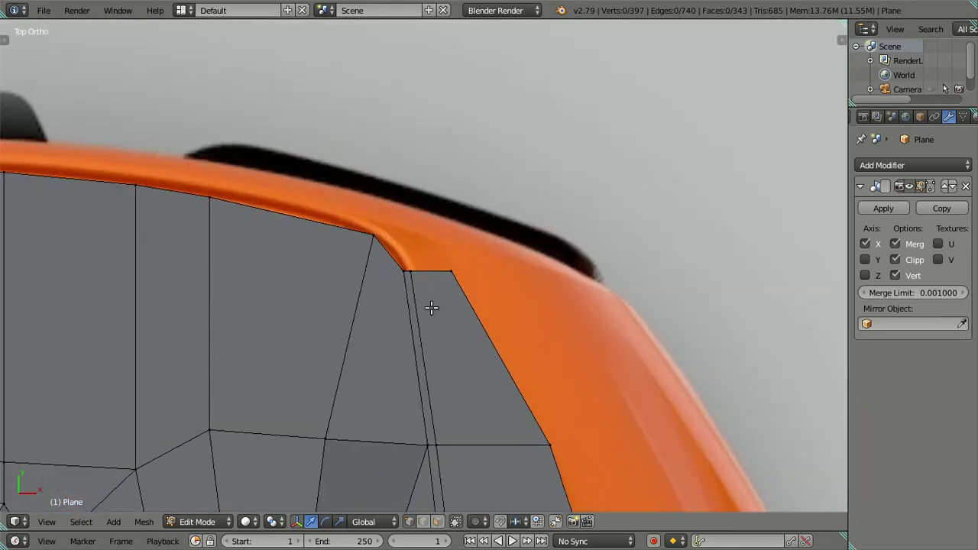
scroll(421, 302, "up", 1)
middle_click_drag(356, 294, 515, 321, "shift")
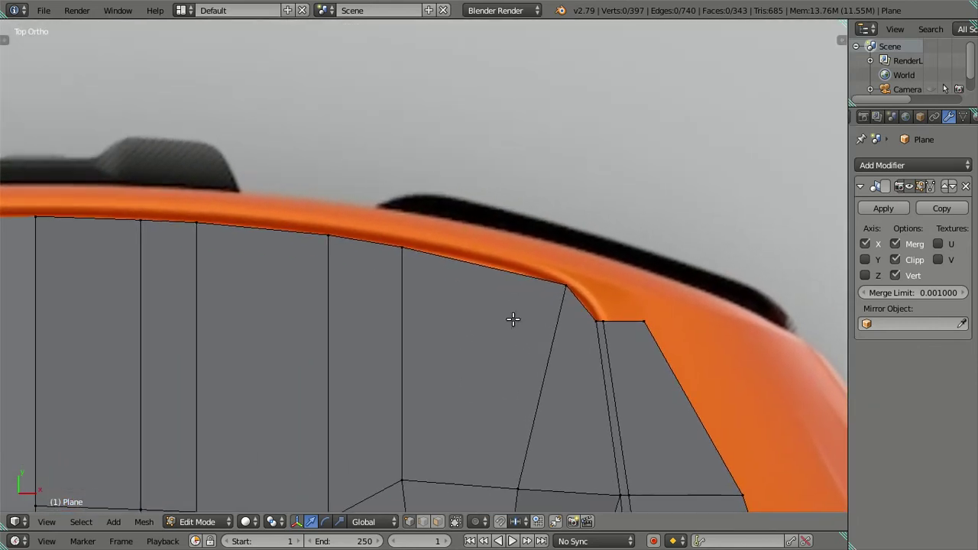
key("shift+z")
scroll(207, 240, "down", 1)
- Move the rear deck's top corner vertex along X to line up with the reference
right_click(157, 230)
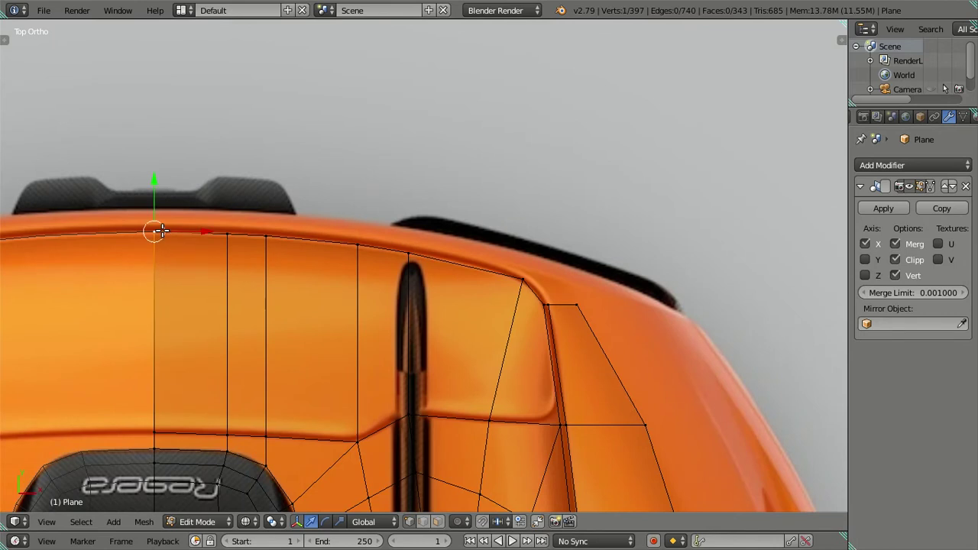
scroll(527, 273, "up", 1)
right_click(565, 283)
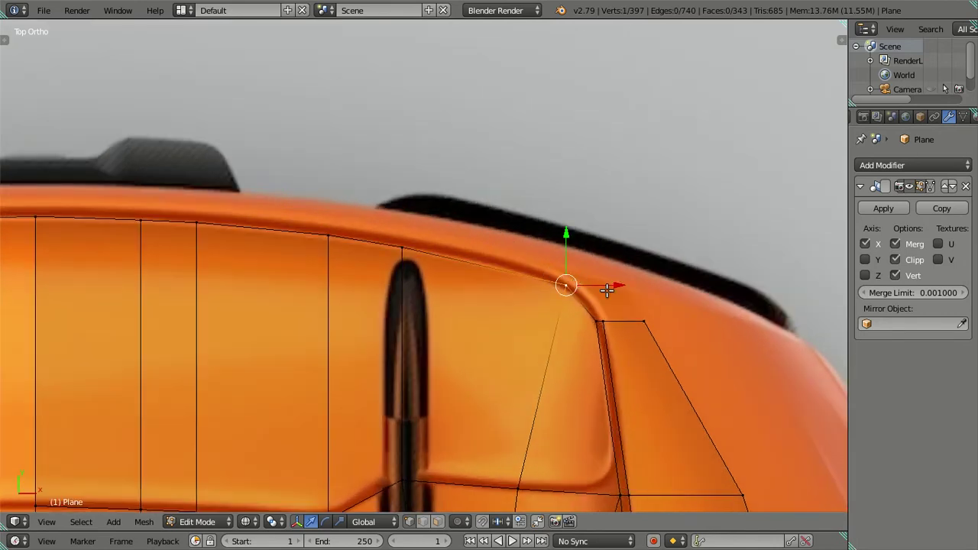
key("g")
key("x")
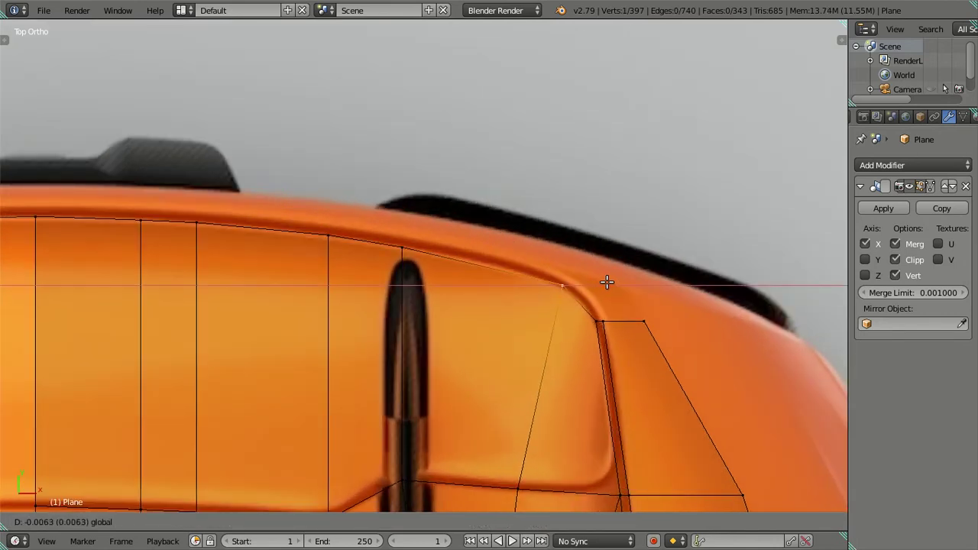
left_click(606, 283)
- Inspect the rear deck beside the vent, trying a loop cut but cancelling it
scroll(488, 275, "down", 2)
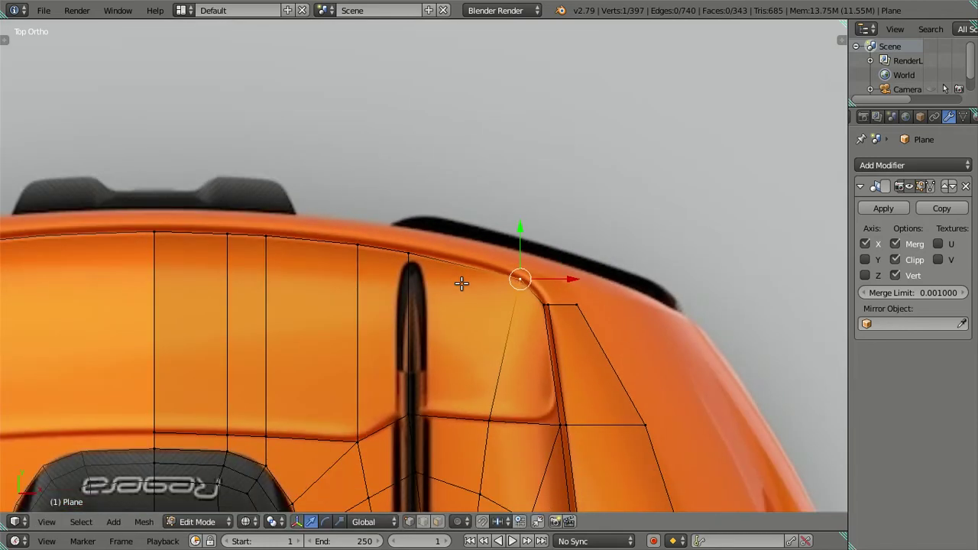
middle_click_drag(425, 350, 464, 261, "shift")
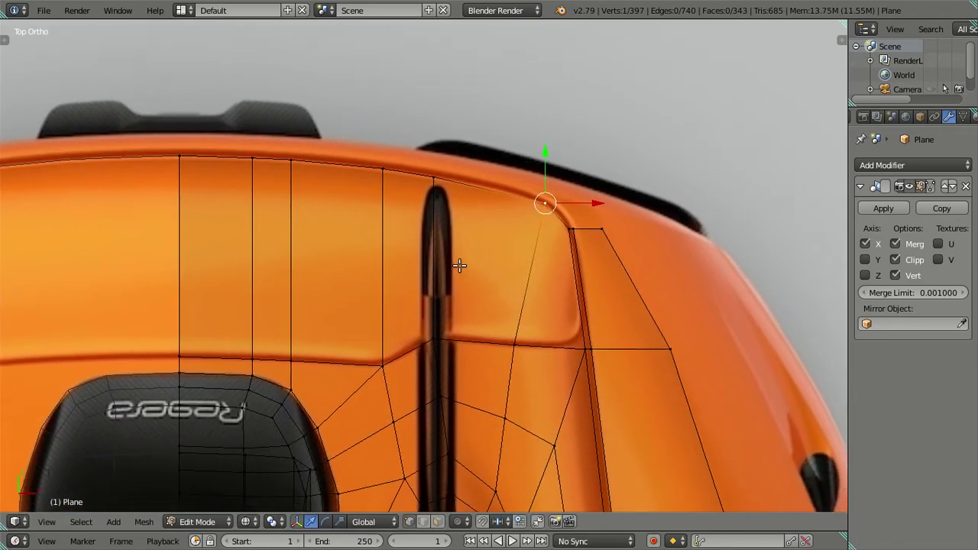
right_click(450, 381)
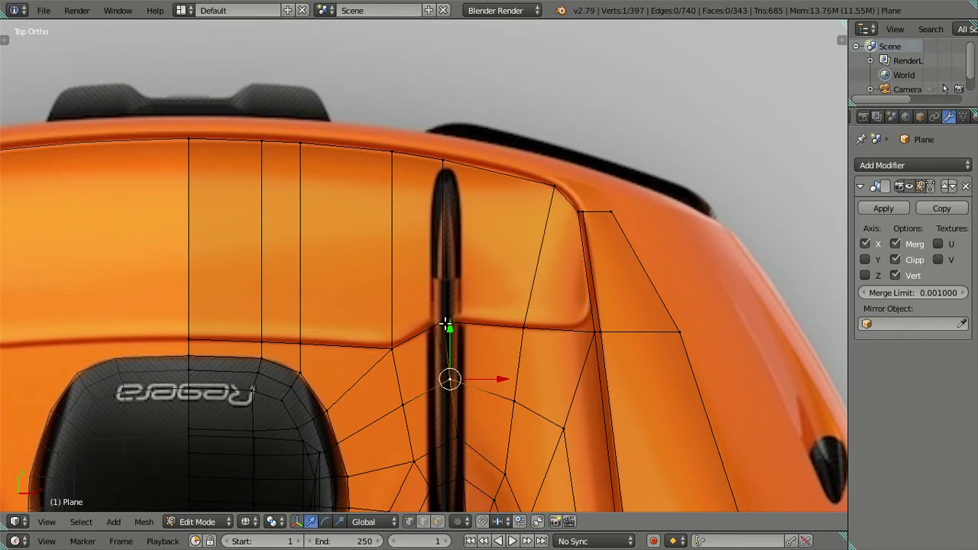
scroll(446, 323, "down", 2)
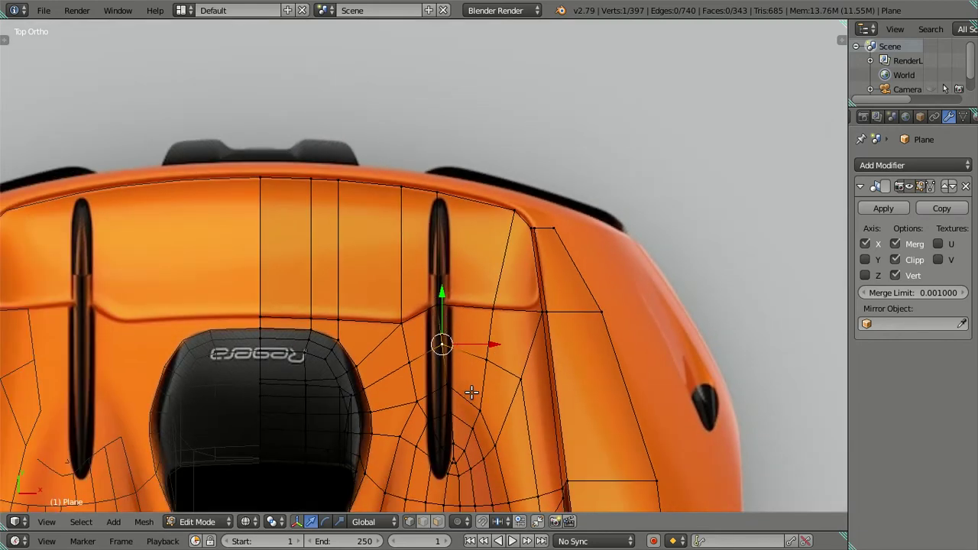
scroll(463, 345, "up", 2)
key("a")
scroll(463, 331, "down", 2)
key("ctrl+r")
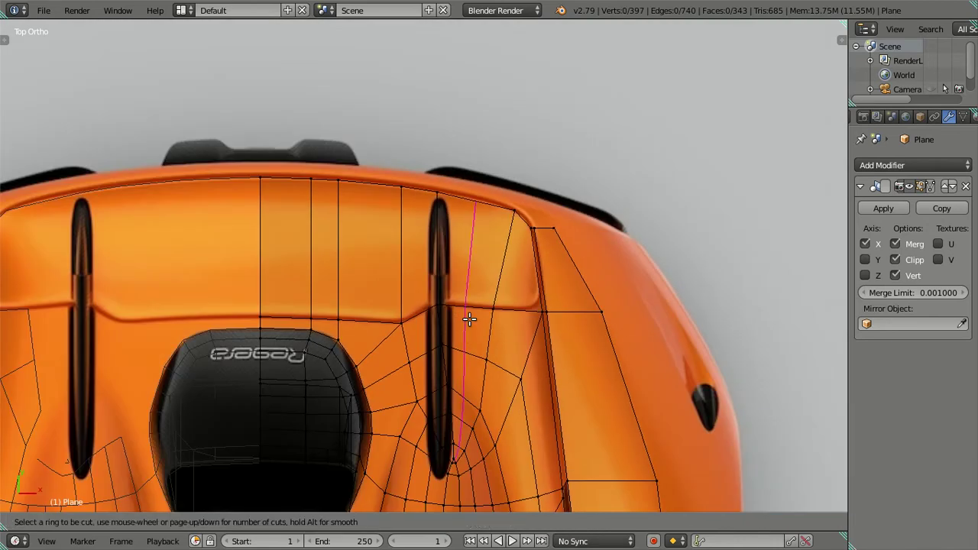
right_click(469, 319)
scroll(462, 305, "up", 3)
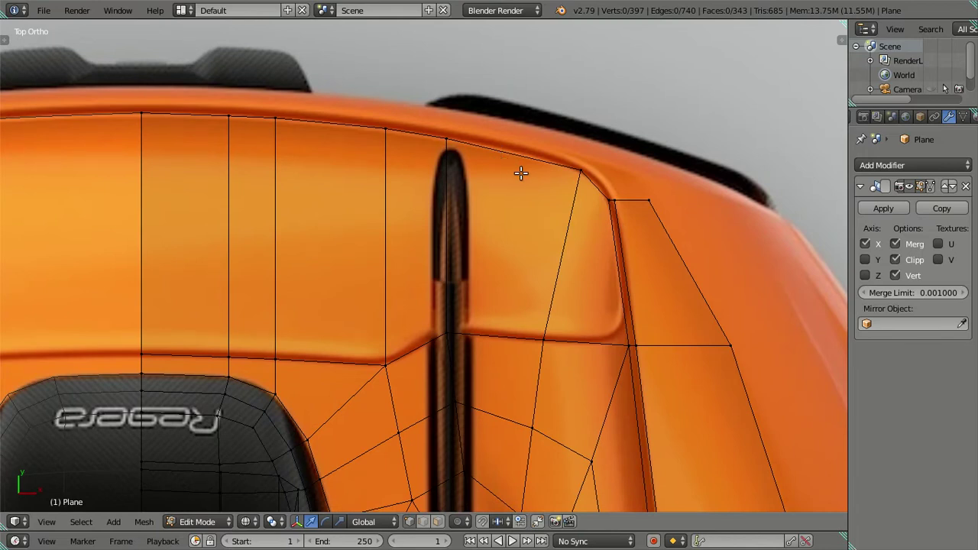
- Select the rear deck's top edge loop after abandoning a trial move and loop cut
right_click(436, 136)
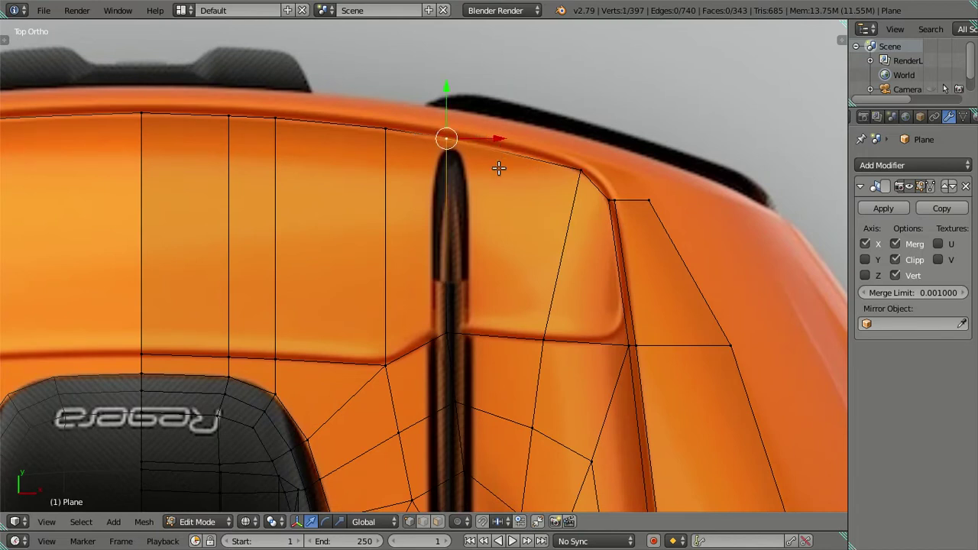
key("g")
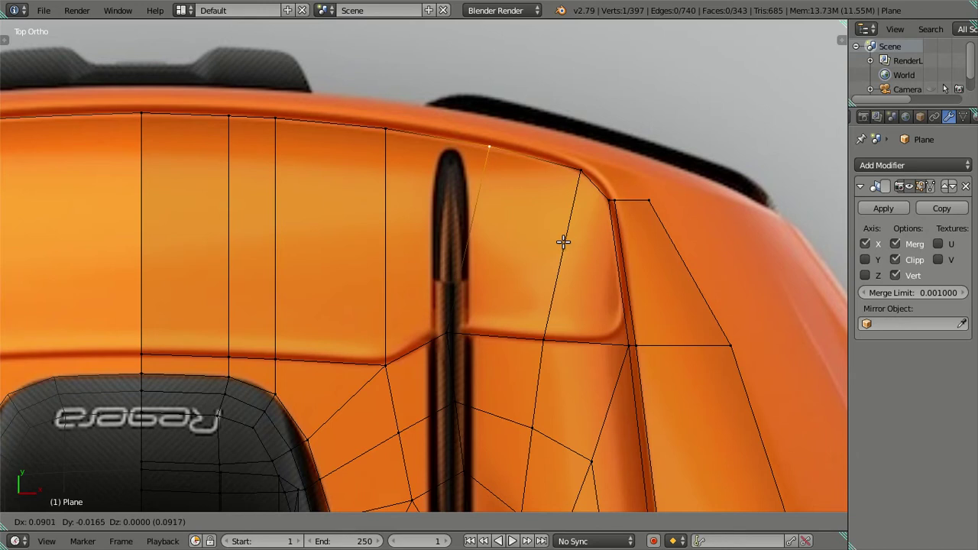
key("Escape")
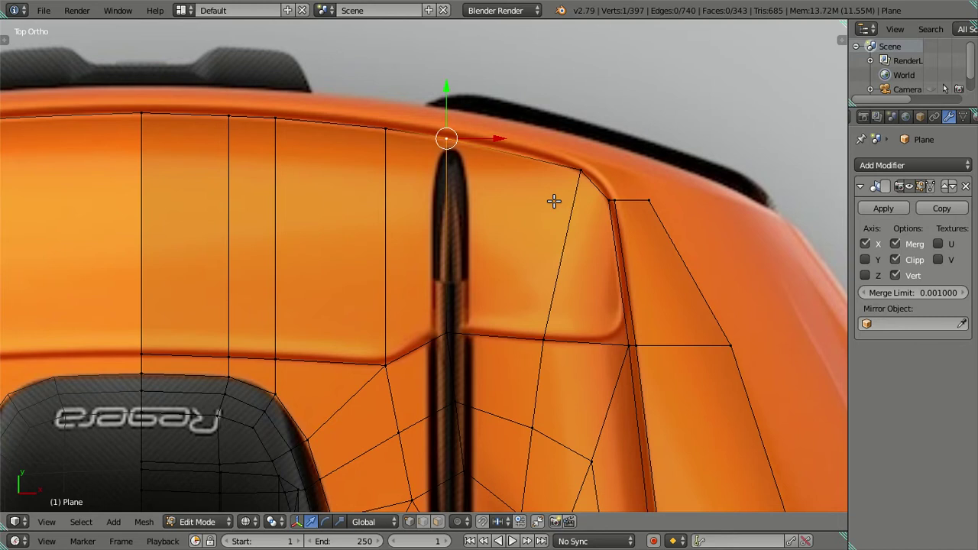
scroll(554, 201, "down", 3)
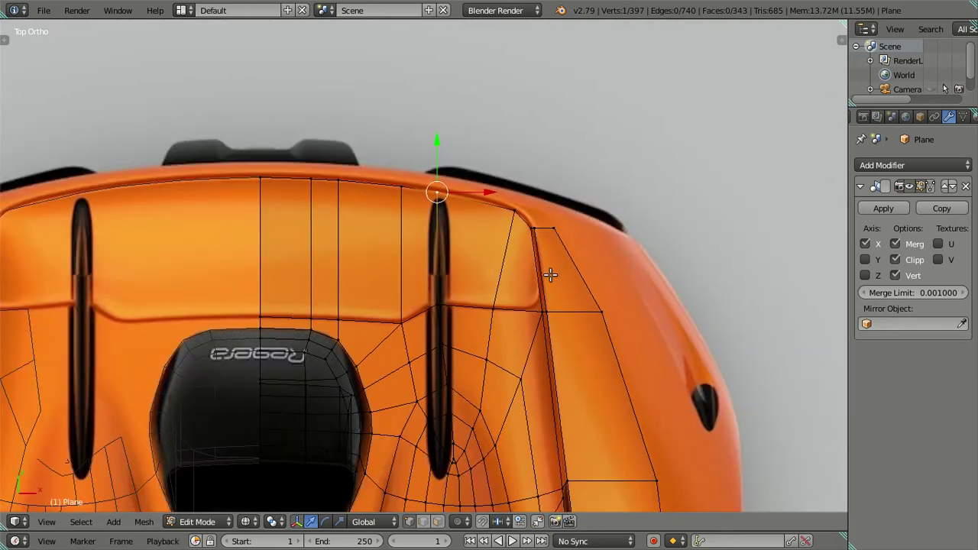
key("ctrl+r")
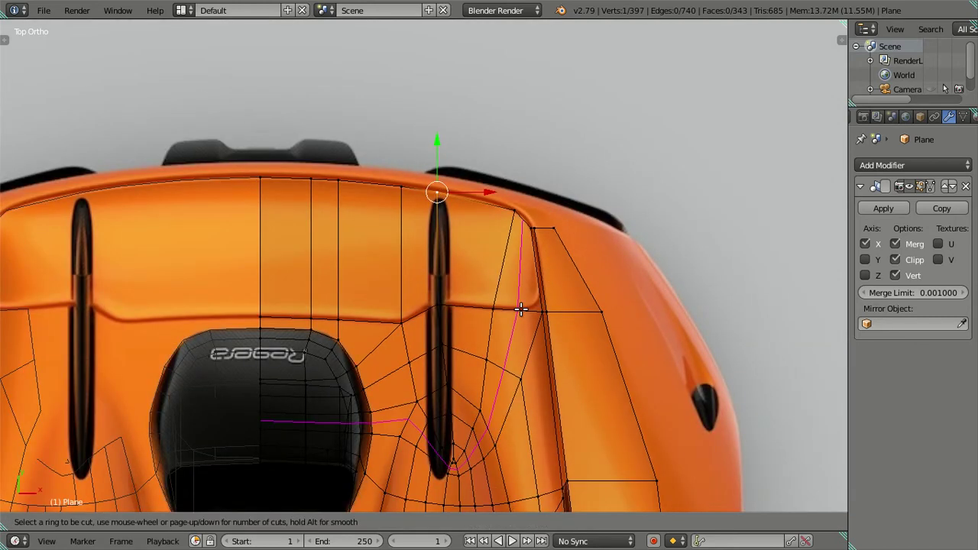
right_click(520, 309)
scroll(514, 298, "up", 2)
scroll(497, 253, "up", 1)
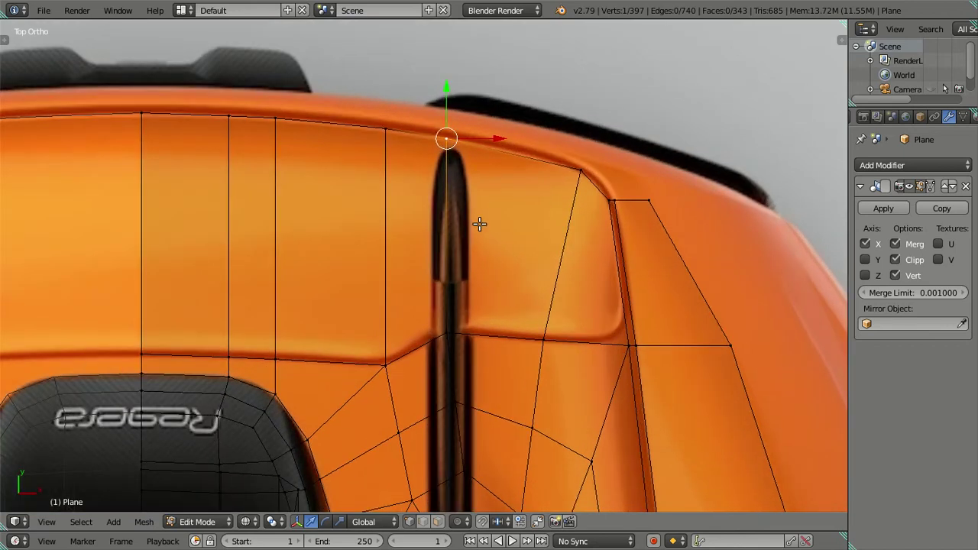
right_click(578, 170)
scroll(205, 180, "down", 2)
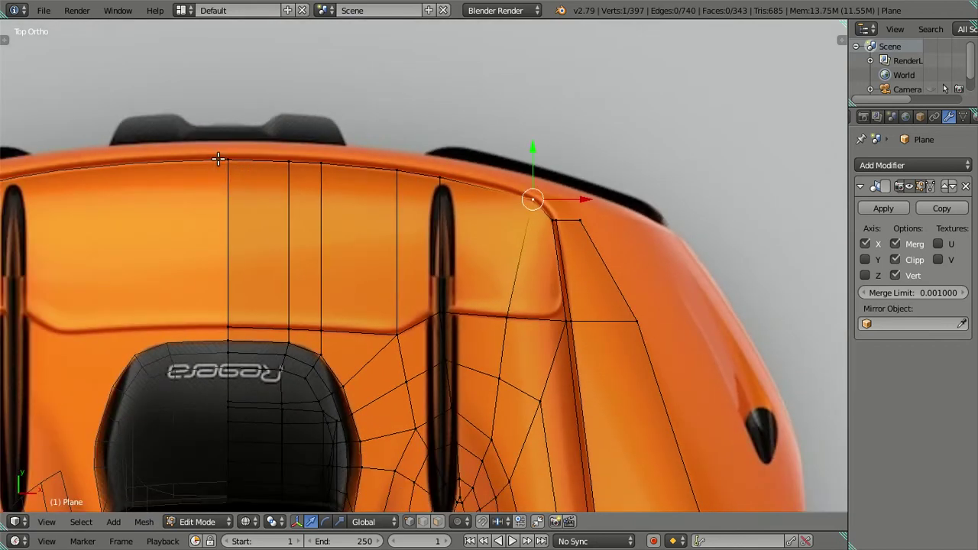
right_click(218, 158, "alt")
scroll(244, 168, "up", 3)
- Slide the rear deck's top edge loop slightly along Y
middle_click_drag(267, 173, 295, 308, "shift")
key("e")
right_click(309, 259)
left_click_drag(322, 139, 326, 126)
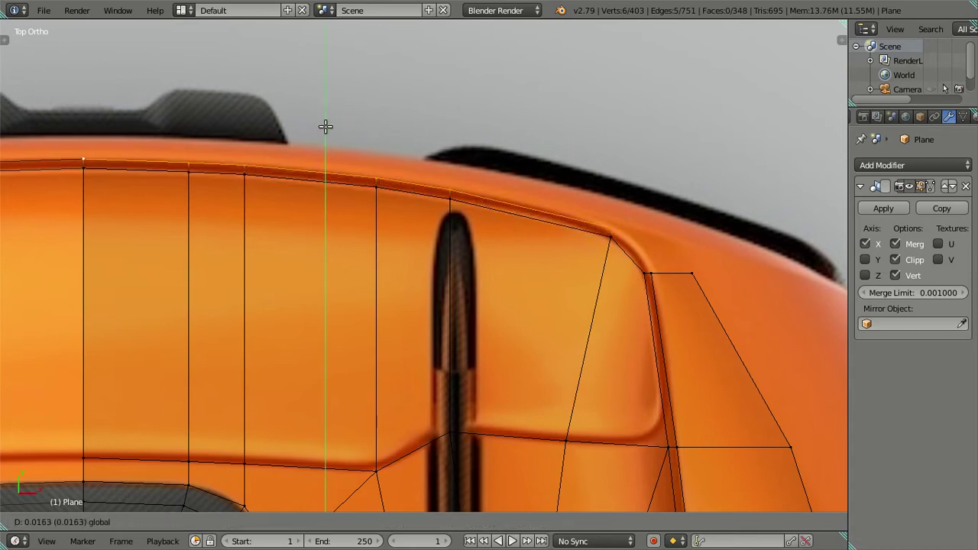
left_click(326, 126)
- Reposition the rear deck corner vertex and fill a new face at the rear corner
right_click(611, 226)
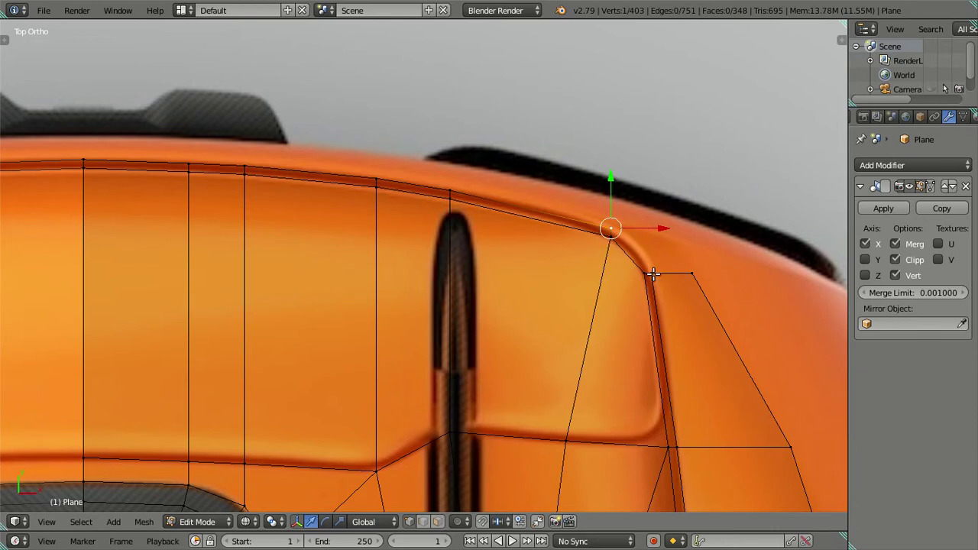
key("g")
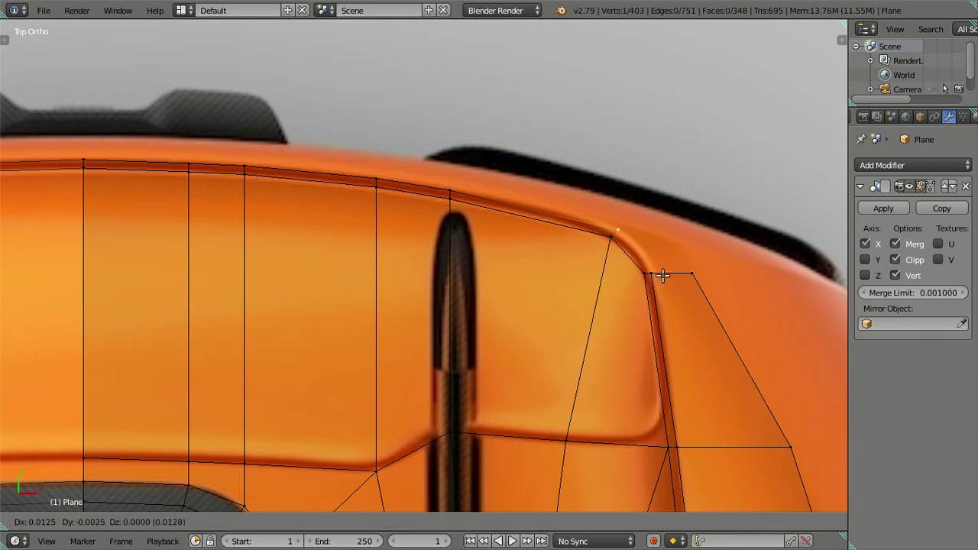
left_click(656, 274)
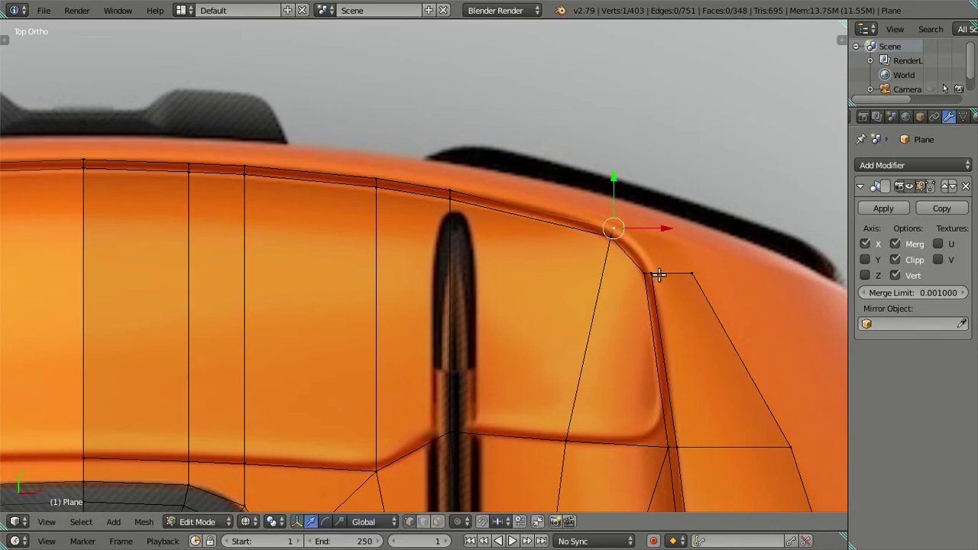
left_click(649, 267, "ctrl")
key("ctrl+z")
- Nudge the top edge row of vertices along Y to follow the reference, then deselect
left_click(611, 226)
left_click(80, 149, "ctrl")
key("g")
key("y")
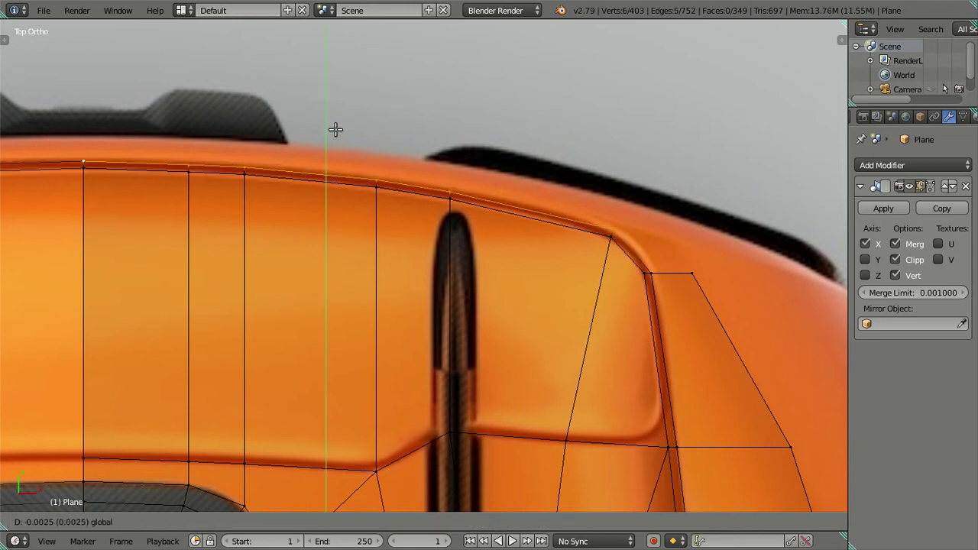
left_click(336, 130)
key("a")
scroll(557, 229, "down", 3)
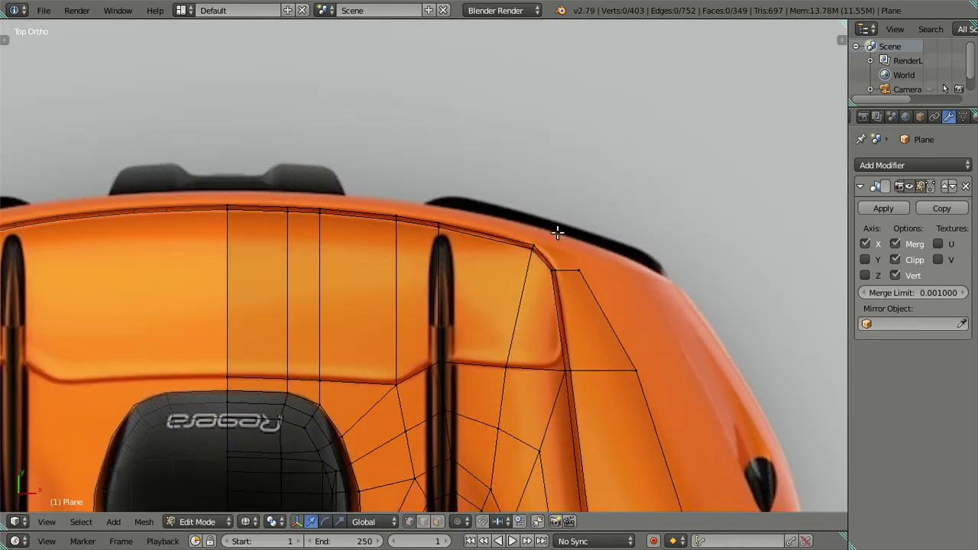
middle_click_drag(614, 403, 553, 288, "shift")
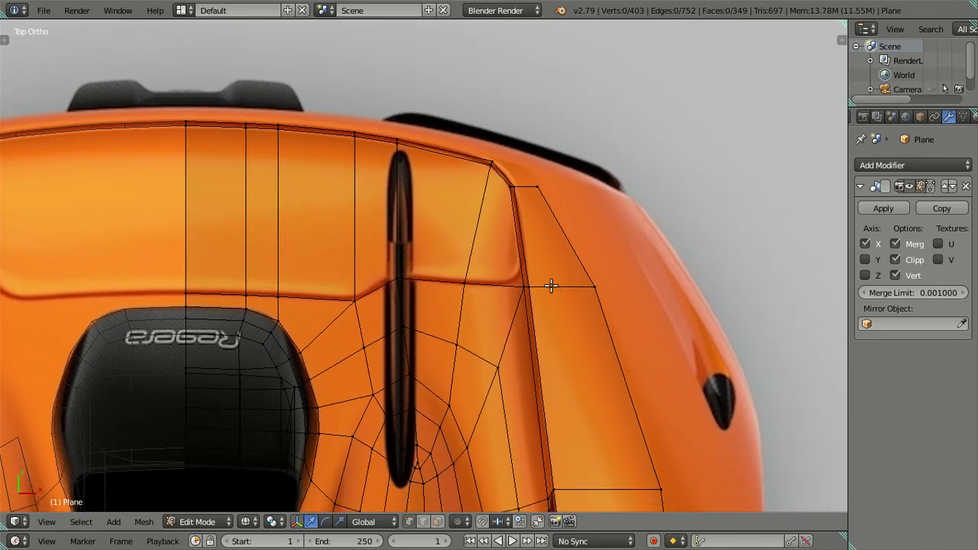
- Orbit around the mesh to inspect the side slot openings from low and high angles
mouse_move(431, 274)
middle_mouse_down()
mouse_move(456, 203)
mouse_move(535, 170)
mouse_move(509, 151)
mouse_move(558, 331)
mouse_move(589, 382)
mouse_move(535, 251)
mouse_move(464, 227)
mouse_move(496, 311)
mouse_move(542, 245)
mouse_move(539, 280)
mouse_move(520, 262)
mouse_move(525, 288)
middle_mouse_up()
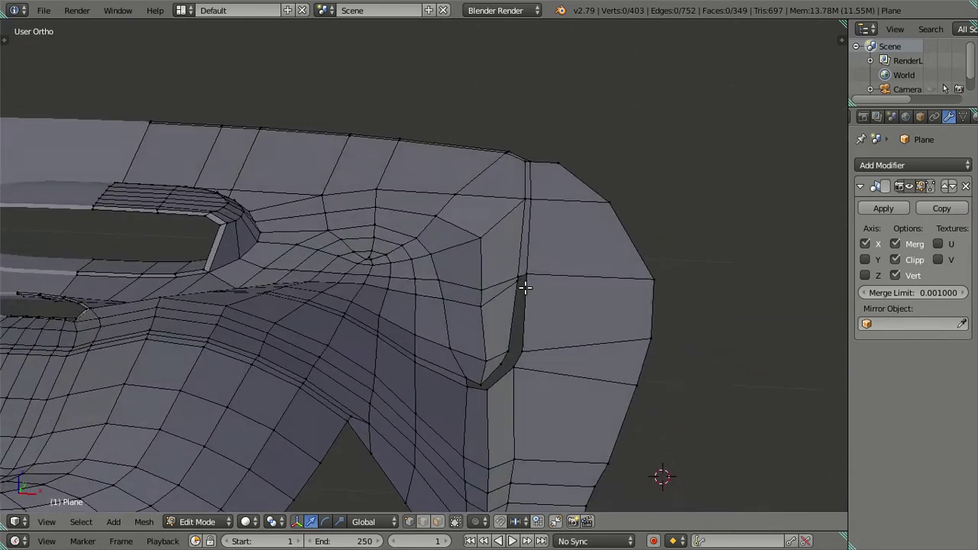
mouse_move(167, 108)
middle_mouse_down()
mouse_move(175, 145)
mouse_move(255, 104)
mouse_move(279, 117)
middle_mouse_up()
mouse_move(323, 144)
middle_mouse_down()
mouse_move(594, 460)
mouse_move(586, 267)
mouse_move(599, 212)
mouse_move(520, 336)
mouse_move(499, 239)
middle_mouse_up()
right_click(496, 222)
mouse_move(462, 343)
middle_mouse_down()
mouse_move(491, 360)
mouse_move(481, 350)
mouse_move(404, 343)
mouse_move(454, 408)
middle_mouse_up()
key("a")
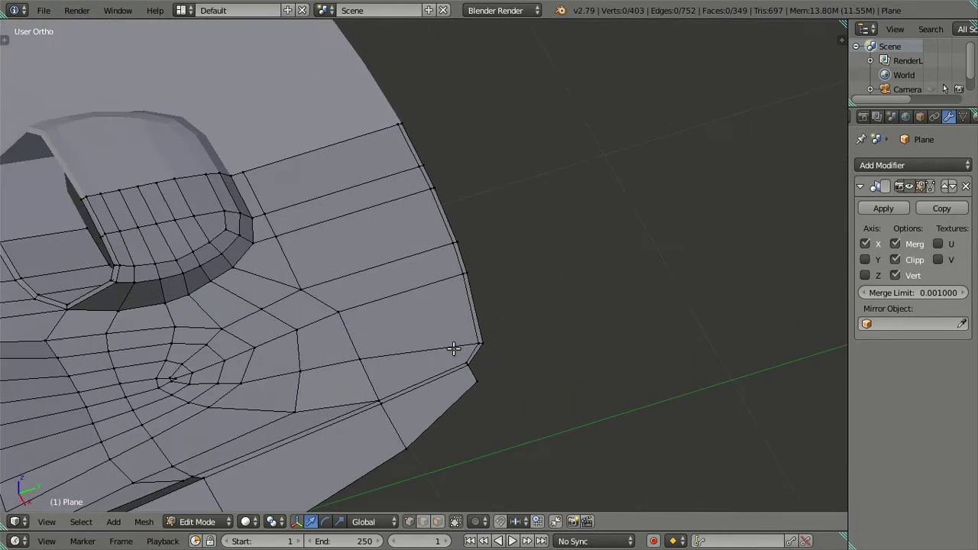
- Check the mesh against the reference in top, front and right side views
scroll(454, 408, "down", 3)
scroll(445, 405, "down", 3)
key("KP_7")
scroll(454, 339, "up", 1)
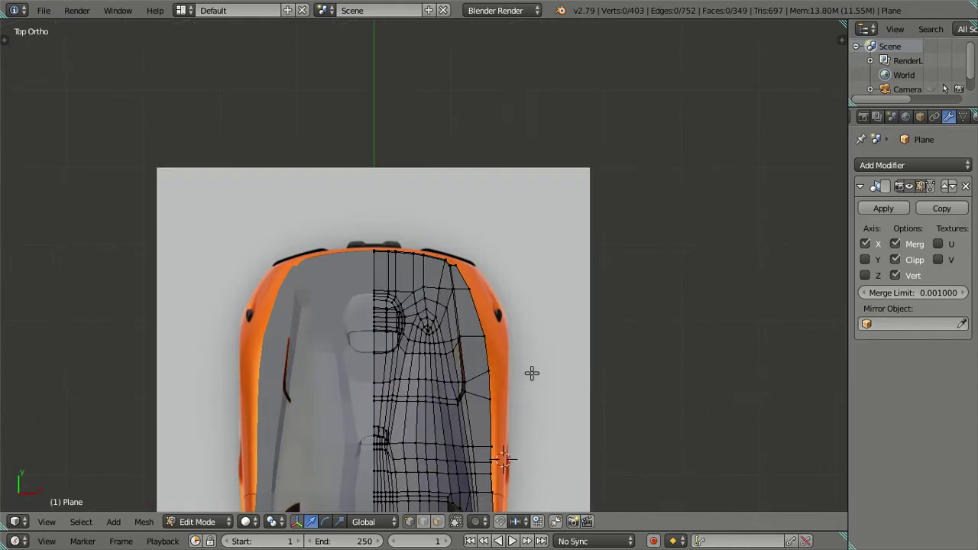
scroll(533, 374, "up", 1)
scroll(526, 264, "up", 2)
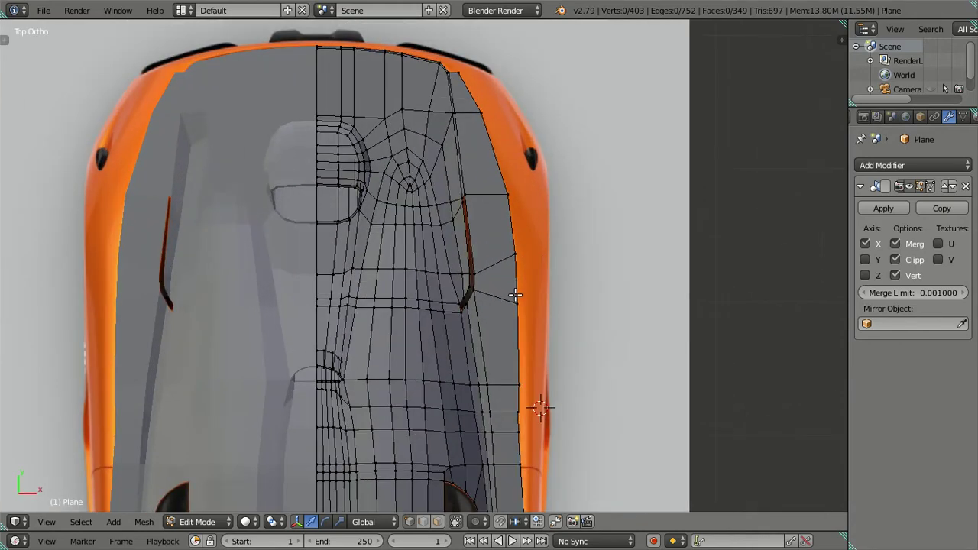
key("KP_3")
key("KP_1")
key("KP_3")
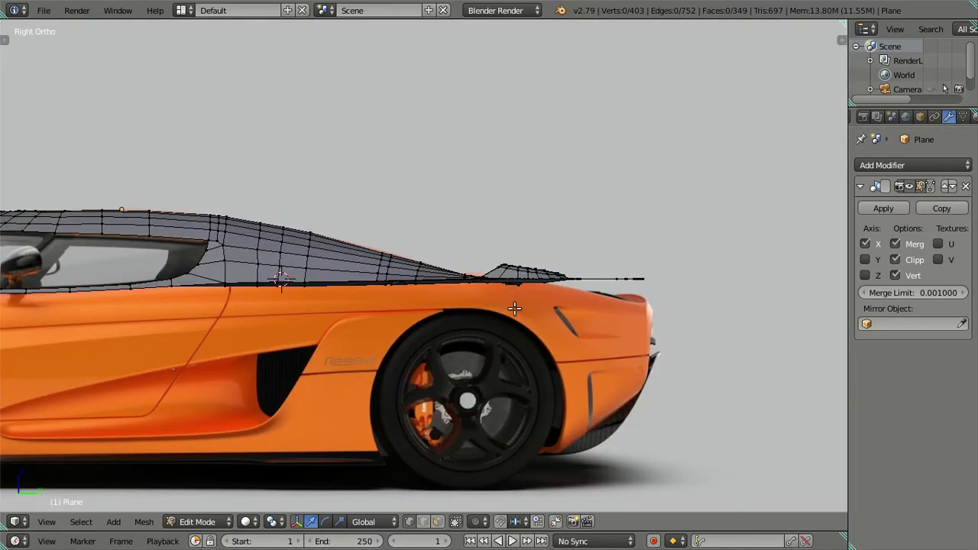
scroll(624, 272, "up", 1)
scroll(683, 334, "up", 2)
scroll(589, 314, "up", 1)
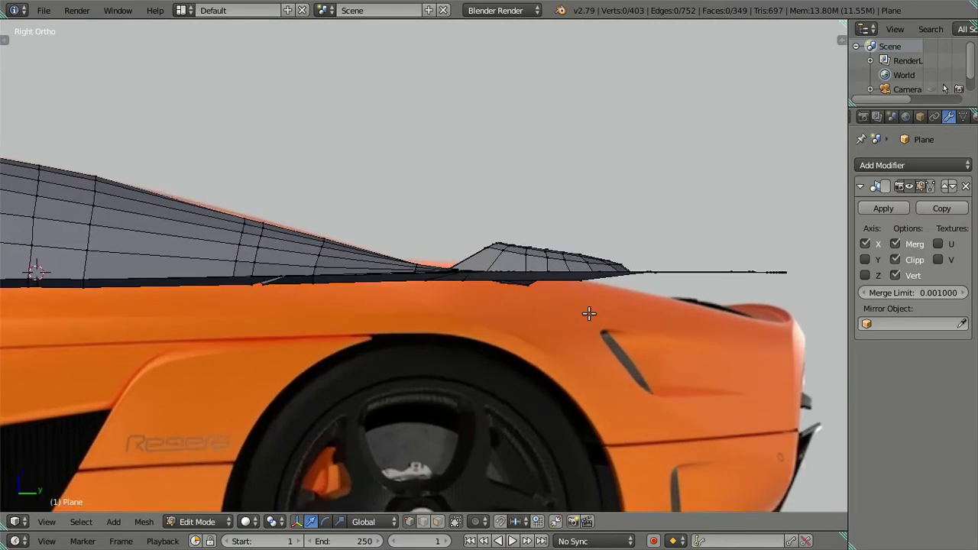
scroll(589, 313, "up", 1)
scroll(510, 238, "down", 3)
- In wireframe, paint-select the band of vertices around the rear deck recess
key("z")
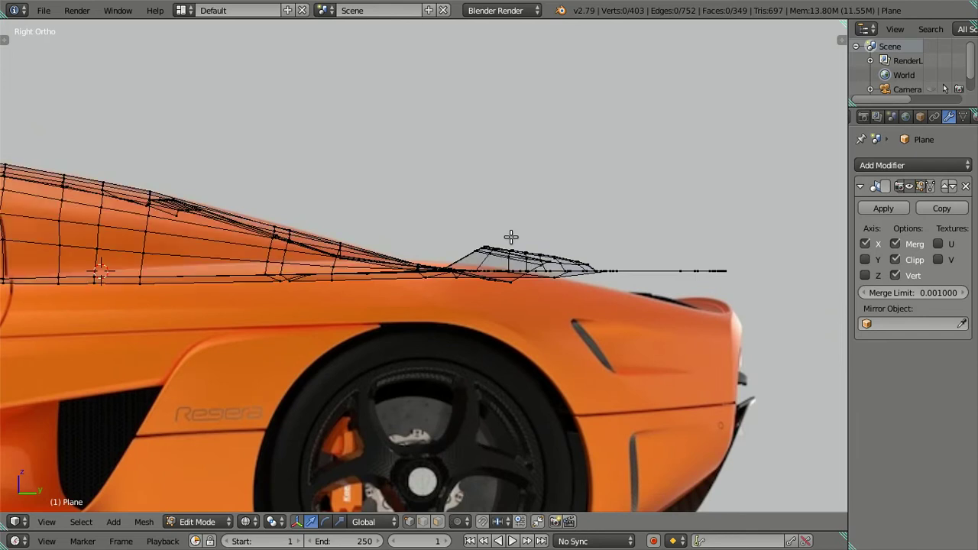
scroll(511, 238, "up", 1)
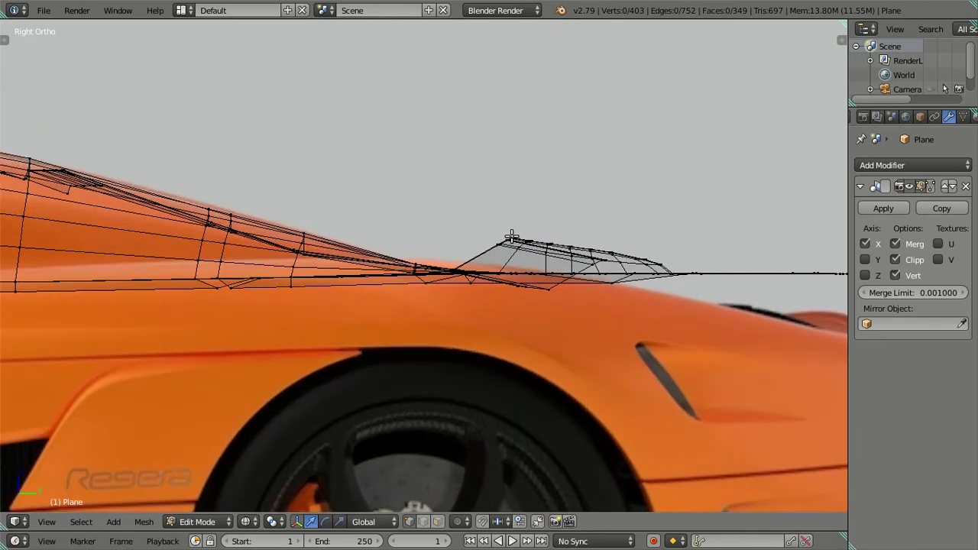
key("z")
scroll(510, 237, "down", 2)
mouse_move(513, 234)
middle_mouse_down()
mouse_move(548, 290)
mouse_move(585, 286)
mouse_move(644, 325)
mouse_move(705, 292)
mouse_move(732, 318)
middle_mouse_up()
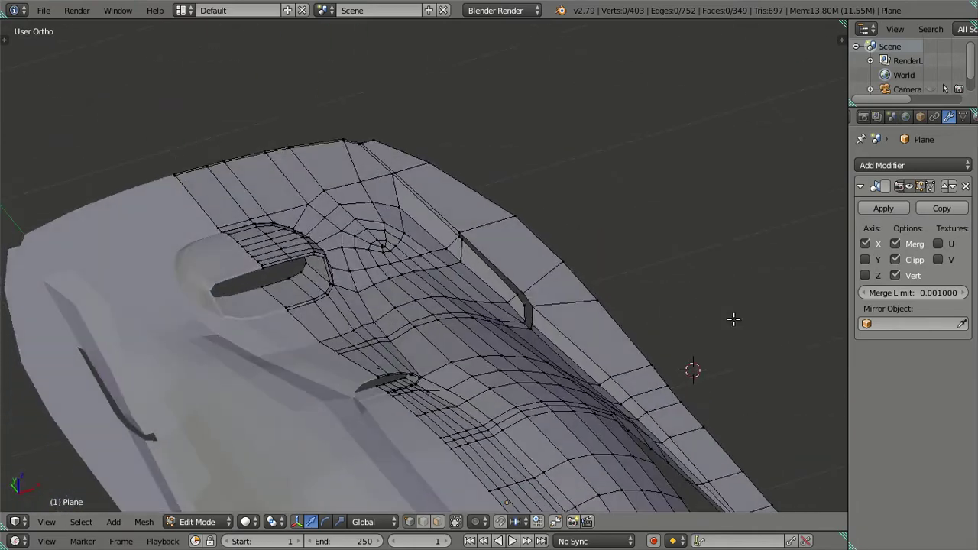
mouse_move(358, 287)
middle_mouse_down()
mouse_move(443, 295)
mouse_move(459, 275)
mouse_move(474, 290)
mouse_move(419, 302)
middle_mouse_up()
scroll(488, 303, "up", 3)
key("z")
scroll(336, 302, "down", 8)
mouse_move(334, 301)
left_mouse_down()
mouse_move(443, 275)
mouse_move(368, 244)
mouse_move(415, 161)
mouse_move(456, 172)
mouse_move(400, 72)
mouse_move(602, 83)
left_mouse_up()
- Extend the rear deck vertex selection with brush selections, checking it in solid and wireframe
left_click_drag(694, 94, 731, 99)
right_click(692, 148)
key("KP_3")
scroll(518, 267, "up", 2)
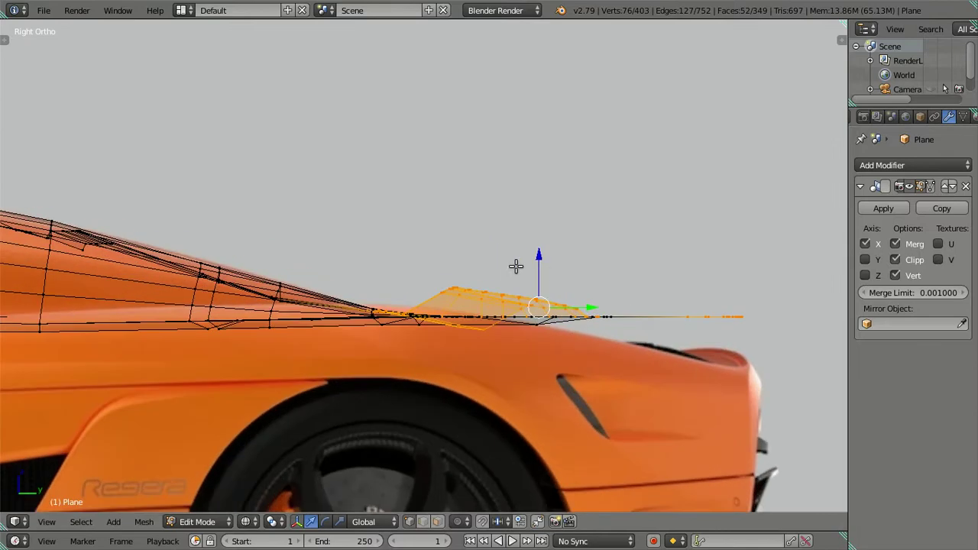
key("z")
mouse_move(519, 270)
middle_mouse_down()
mouse_move(530, 308)
mouse_move(575, 334)
middle_mouse_up()
key("z")
mouse_move(589, 410)
middle_mouse_down()
mouse_move(635, 393)
mouse_move(694, 428)
middle_mouse_up()
key("c")
mouse_move(700, 439)
left_mouse_down()
mouse_move(681, 351)
mouse_move(617, 299)
left_mouse_up()
right_click(648, 297)
middle_click_drag(648, 297, 628, 299)
- Lower the selected rear deck vertices toward the side reference in Right Ortho
key("KP_3")
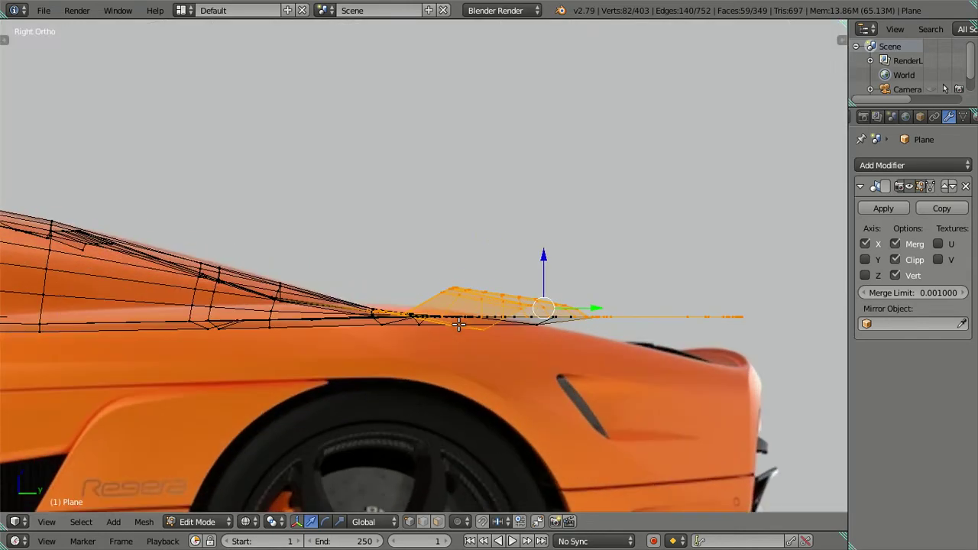
left_click_drag(549, 255, 558, 275)
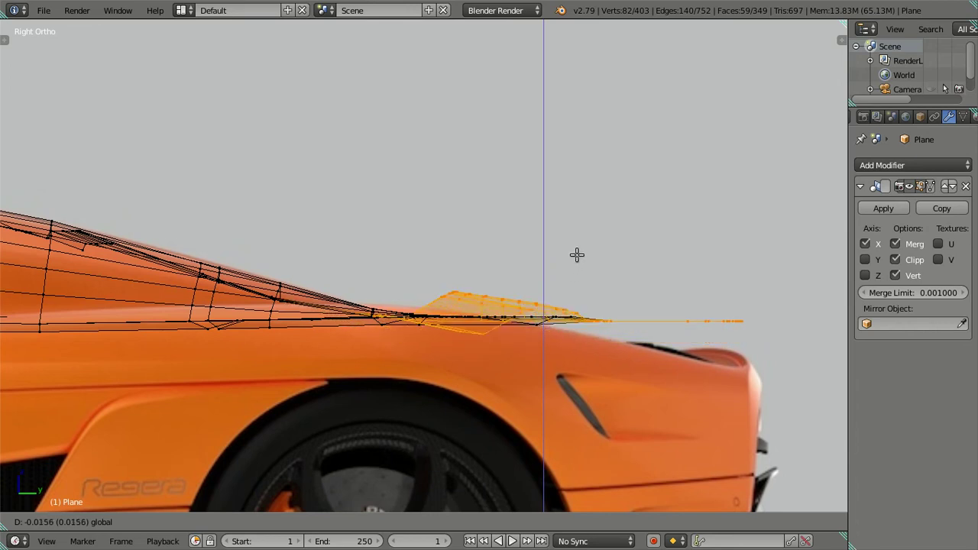
left_click(586, 264)
middle_click_drag(586, 264, 535, 306)
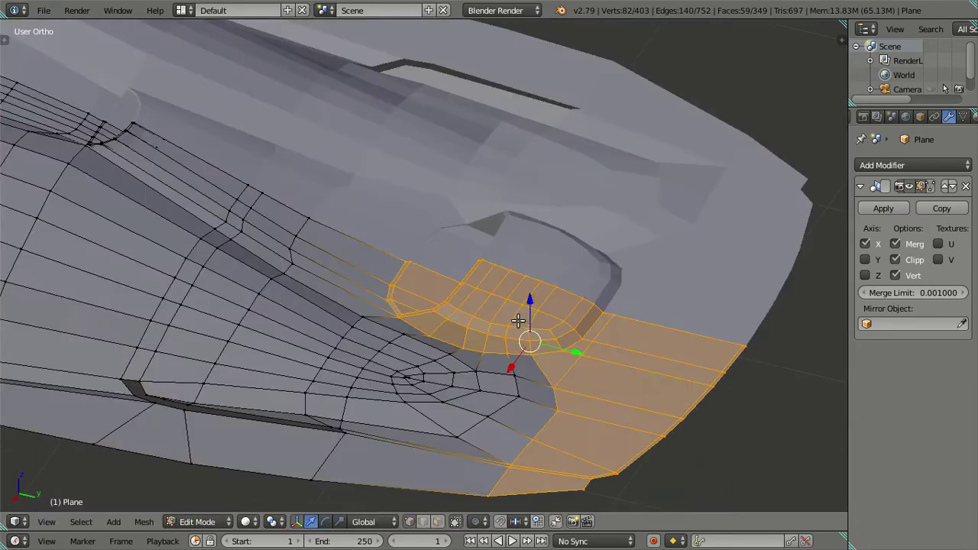
scroll(475, 281, "up", 2)
middle_click_drag(475, 281, 510, 267)
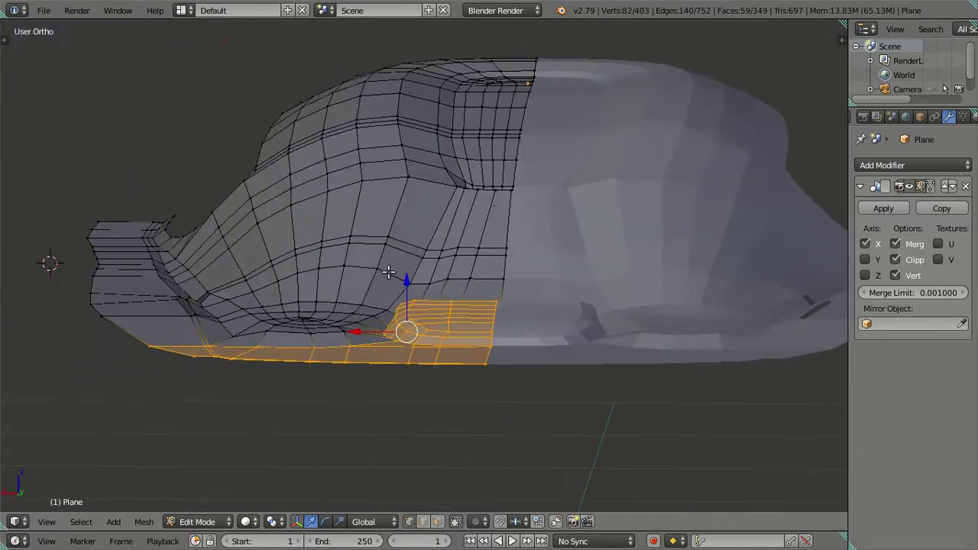
- Move the rear deck vertices further down along Z and inspect from a closer angle
key("g")
key("z")
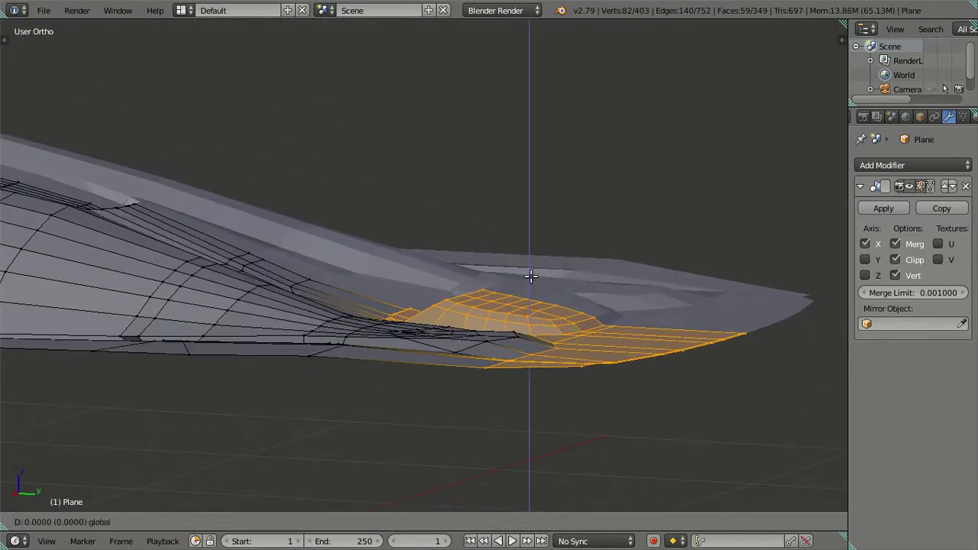
left_click(538, 285)
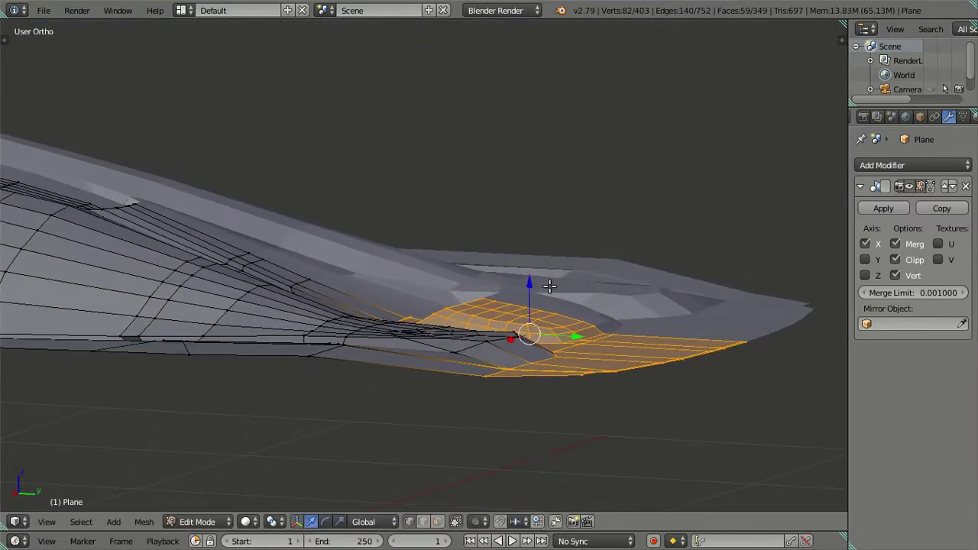
scroll(550, 284, "up", 3)
mouse_move(518, 360)
middle_mouse_down()
mouse_move(464, 331)
mouse_move(595, 337)
mouse_move(633, 319)
mouse_move(616, 353)
mouse_move(594, 345)
middle_mouse_up()
scroll(590, 345, "up", 2)
- In wireframe Right Ortho, drop the rear deck faces along Z onto the rear body line
key("KP_3")
key("z")
scroll(552, 355, "up", 1)
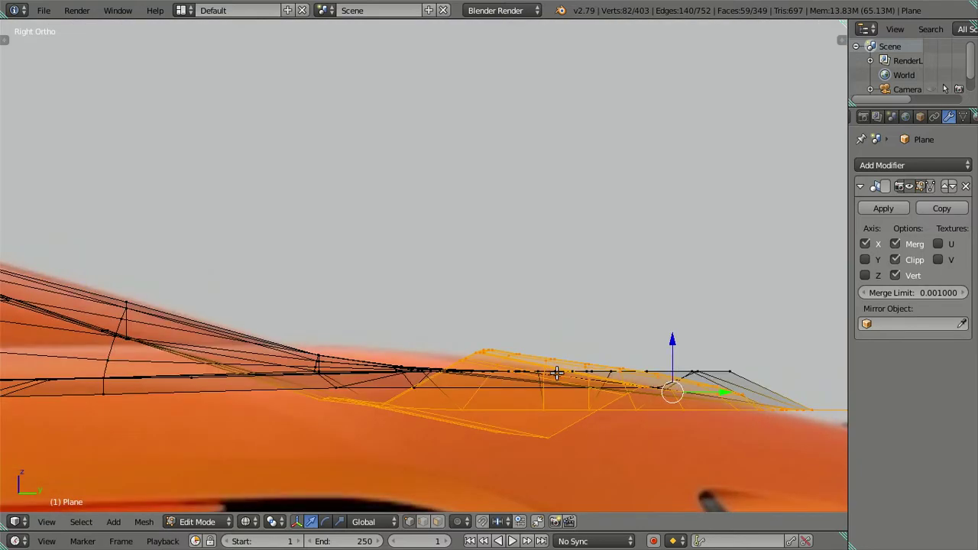
middle_click_drag(558, 382, 564, 348, "shift")
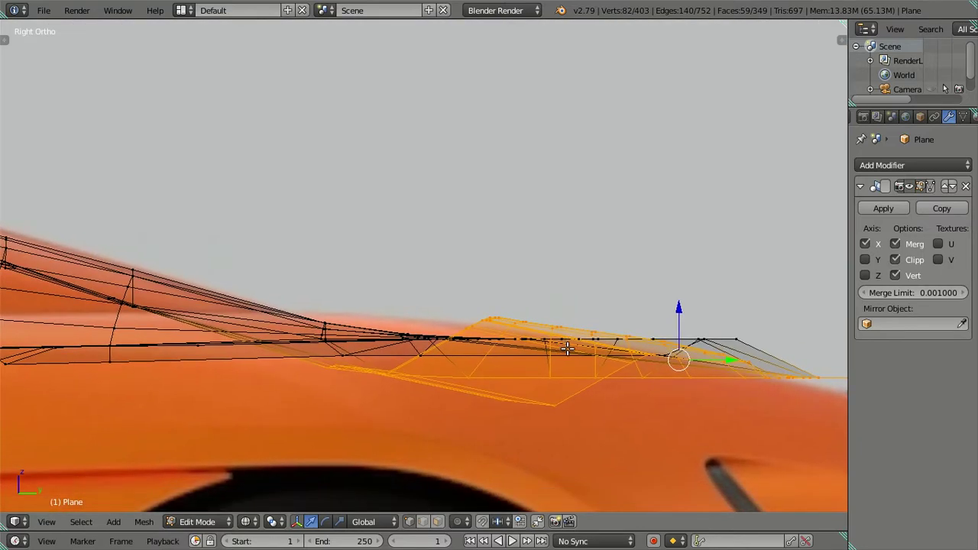
scroll(570, 348, "down", 3)
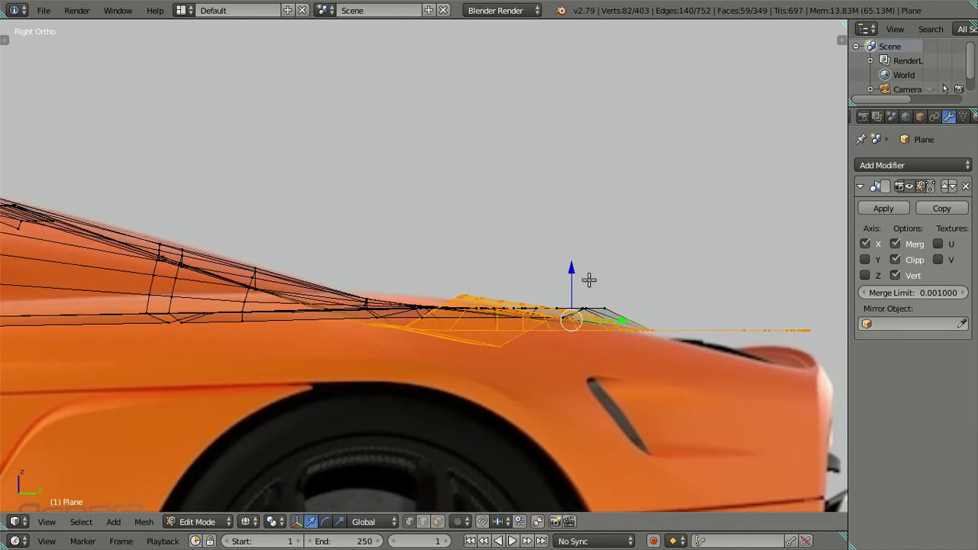
key("g")
key("z")
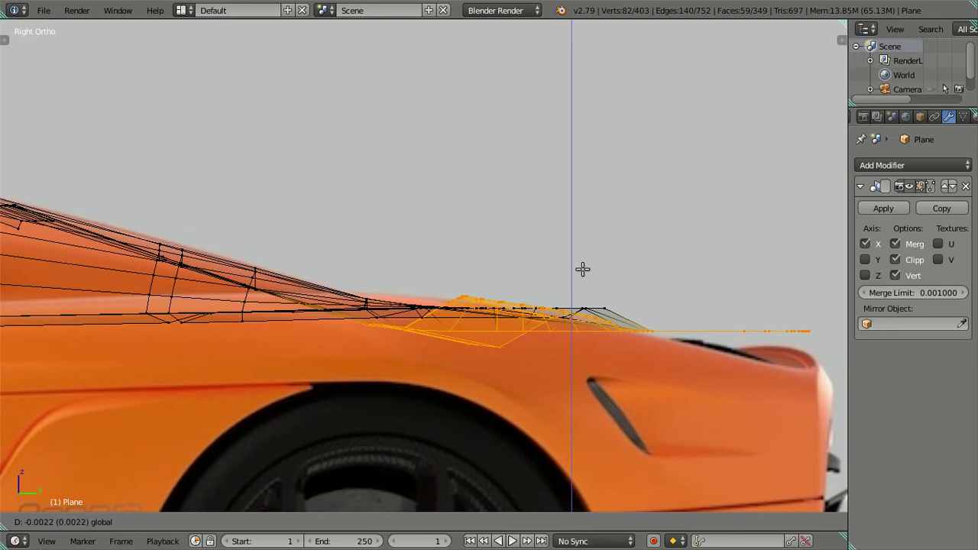
left_click(585, 270)
mouse_move(585, 270)
middle_mouse_down()
mouse_move(545, 411)
mouse_move(526, 329)
mouse_move(538, 389)
mouse_move(535, 360)
mouse_move(550, 388)
mouse_move(546, 371)
mouse_move(508, 291)
mouse_move(497, 317)
mouse_move(545, 271)
mouse_move(525, 240)
mouse_move(502, 313)
mouse_move(570, 301)
middle_mouse_up()
- Tilt the rear deck about 2.5 degrees to follow the side profile, then start a vertical move
key("KP_7")
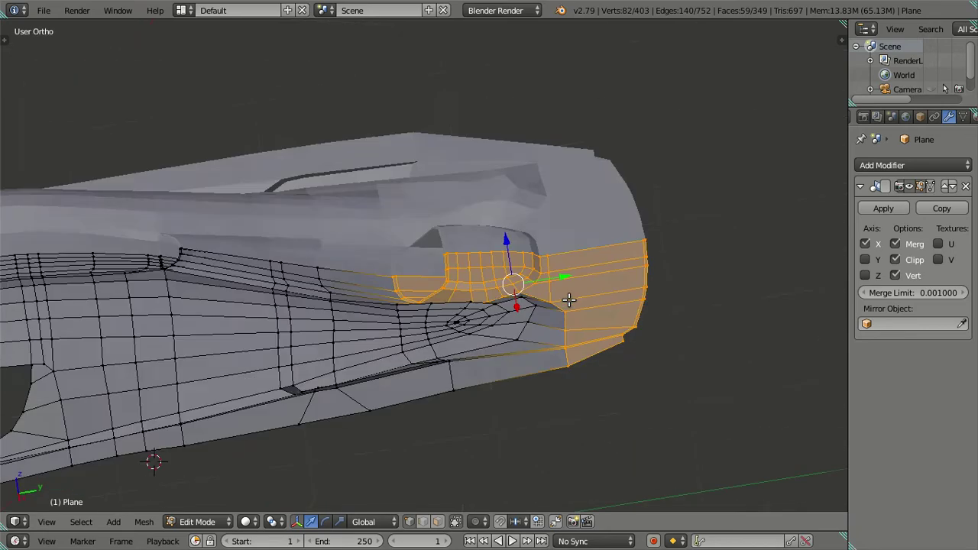
key("KP_3")
scroll(596, 282, "up", 2)
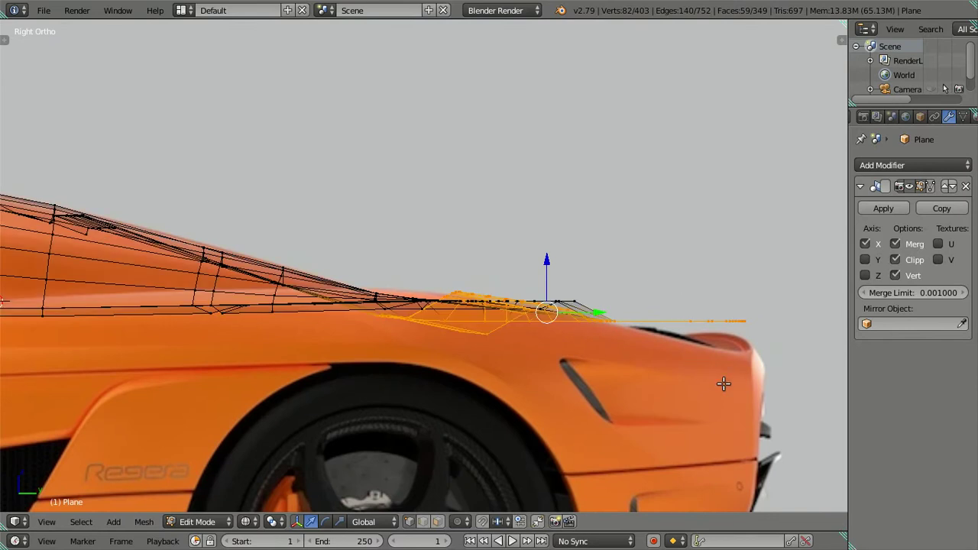
key("r")
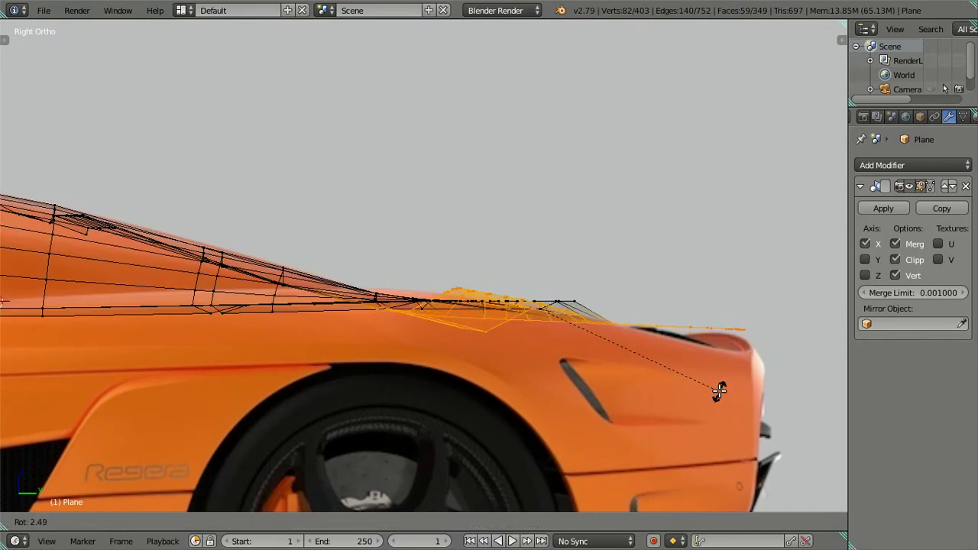
left_click(719, 394)
scroll(589, 283, "up", 1)
scroll(589, 284, "up", 1)
key("g")
key("z")
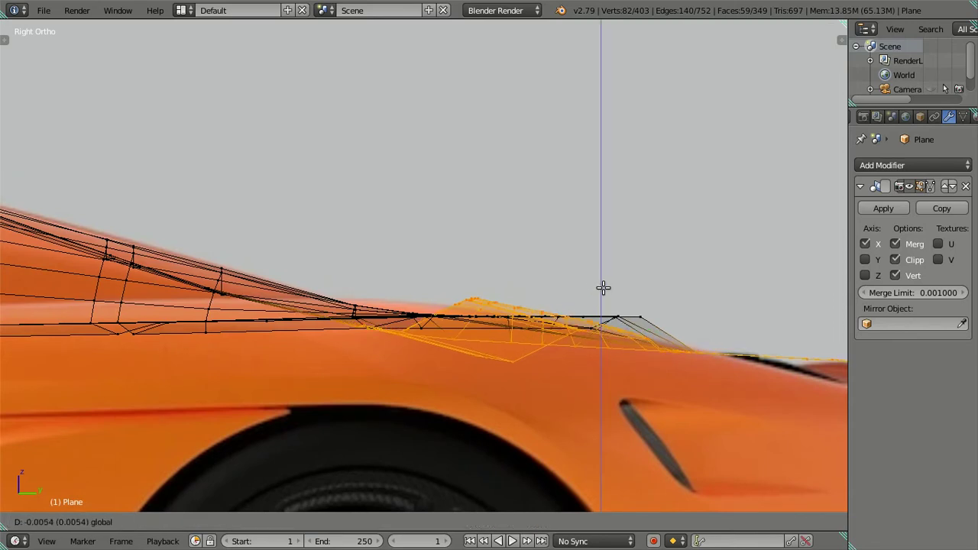
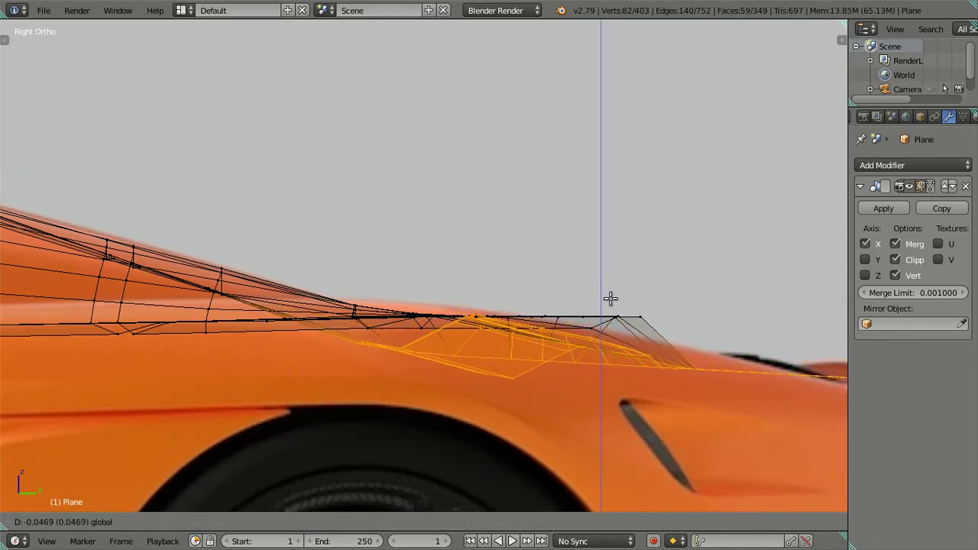
- Settle the front-fender strip vertices lower along Z onto the car body's surface
left_click(610, 298)
scroll(604, 302, "down", 1)
scroll(595, 306, "down", 1)
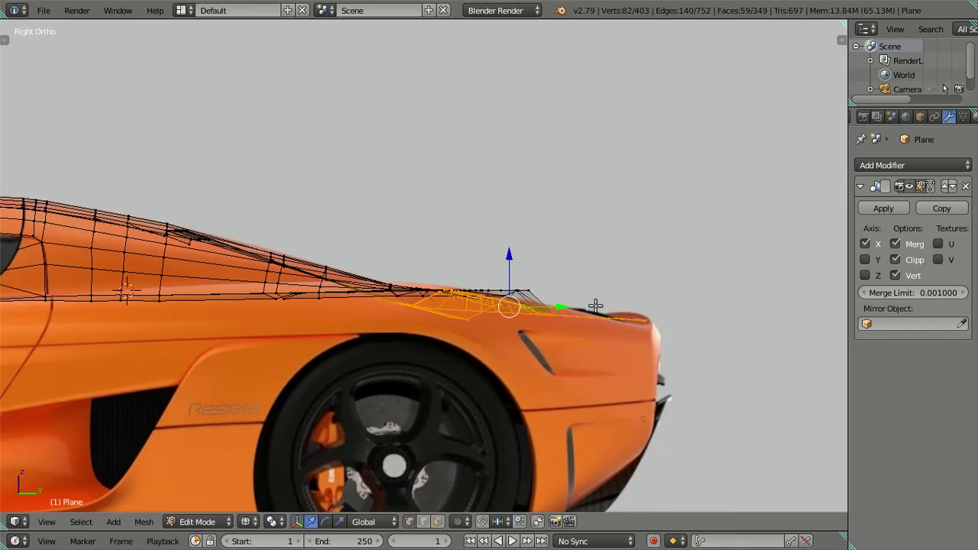
scroll(594, 311, "up", 1)
mouse_move(581, 350)
middle_mouse_down()
mouse_move(515, 349)
mouse_move(618, 383)
mouse_move(710, 395)
mouse_move(539, 334)
mouse_move(485, 366)
mouse_move(565, 268)
mouse_move(744, 273)
mouse_move(454, 257)
mouse_move(402, 231)
mouse_move(552, 257)
mouse_move(568, 306)
mouse_move(620, 290)
mouse_move(538, 345)
mouse_move(409, 248)
mouse_move(415, 229)
mouse_move(438, 260)
mouse_move(536, 248)
mouse_move(530, 306)
mouse_move(419, 265)
middle_mouse_up()
scroll(454, 256, "down", 3)
scroll(425, 233, "up", 3)
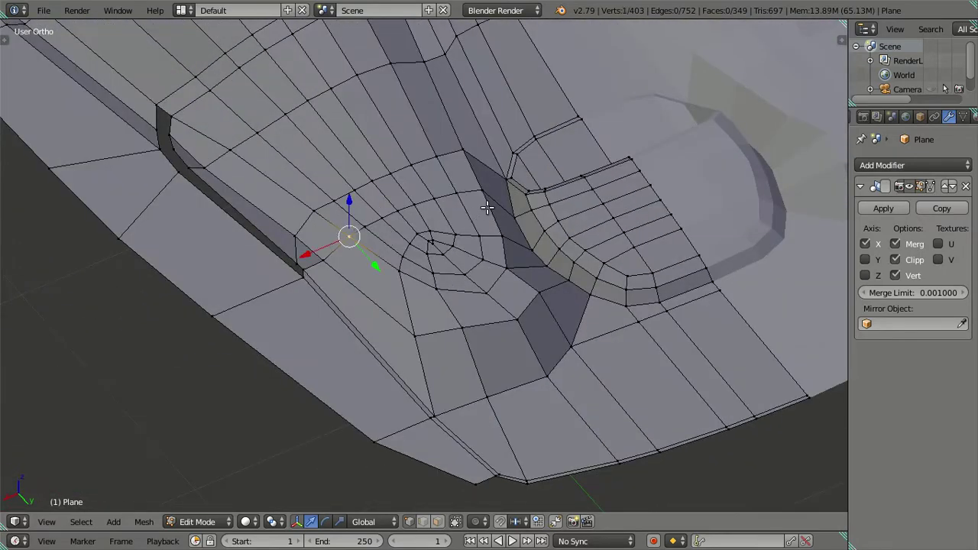
mouse_move(490, 221)
middle_mouse_down()
mouse_move(408, 183)
mouse_move(299, 181)
mouse_move(298, 209)
middle_mouse_up()
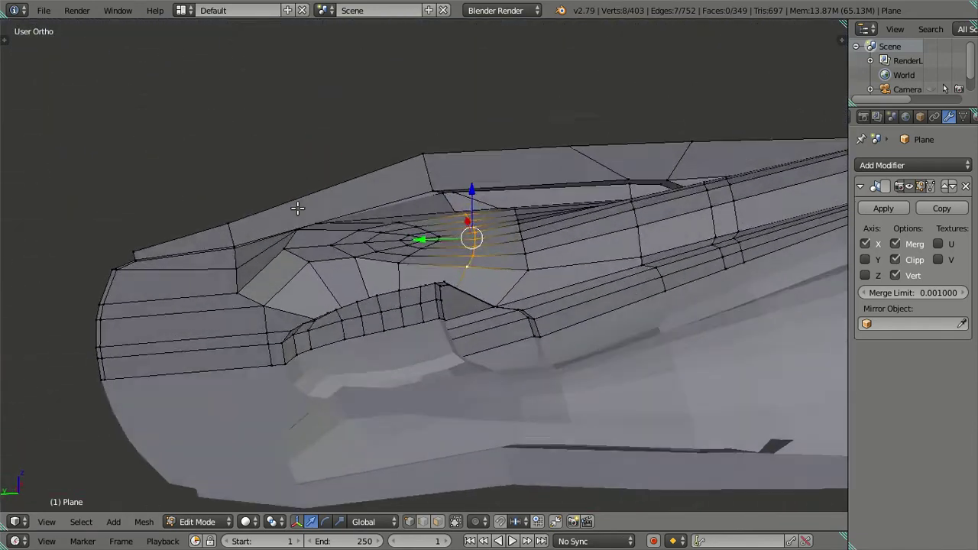
scroll(534, 285, "up", 3)
mouse_move(534, 284)
middle_mouse_down()
mouse_move(583, 268)
mouse_move(400, 197)
mouse_move(648, 262)
mouse_move(543, 275)
middle_mouse_up()
- Lower one more vertex slightly along Z, then switch to the top orthographic view
left_click_drag(560, 231, 563, 255)
mouse_move(564, 255)
middle_mouse_down()
mouse_move(727, 246)
mouse_move(715, 298)
mouse_move(450, 306)
mouse_move(428, 286)
mouse_move(436, 345)
mouse_move(457, 278)
middle_mouse_up()
scroll(454, 277, "down", 1)
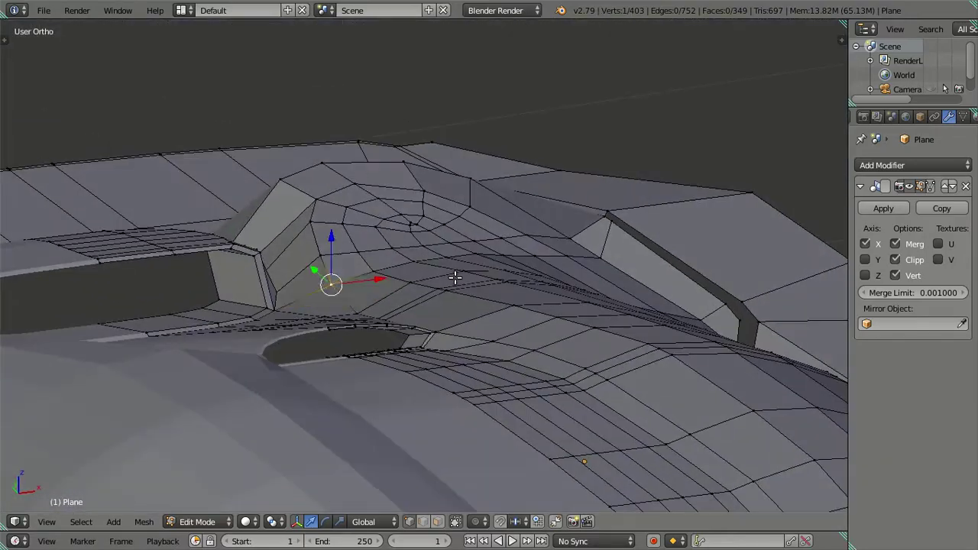
scroll(430, 291, "down", 2)
scroll(430, 291, "down", 3)
key("KP_7")
scroll(372, 292, "up", 6)
- Check the strip over the reference in wireframe from above, then return to solid shading
key("z")
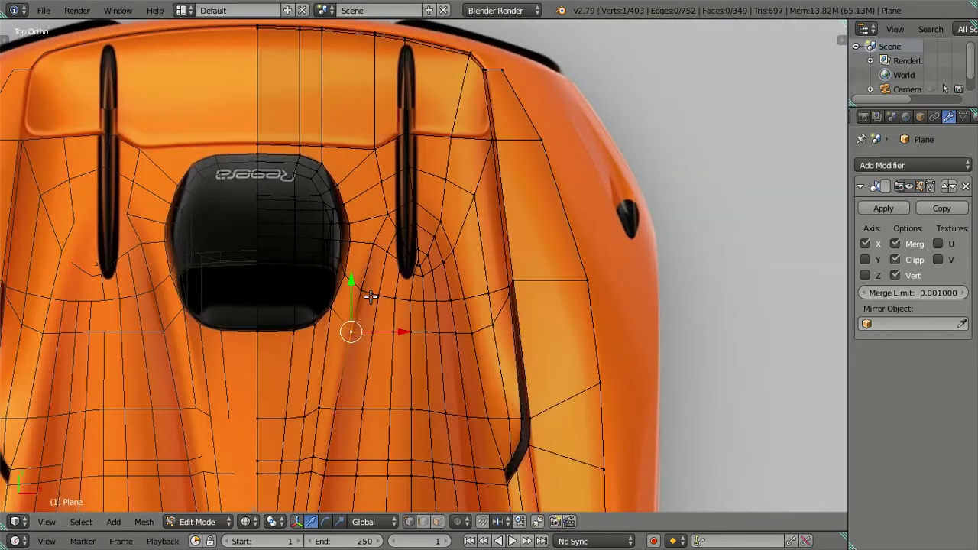
scroll(447, 306, "down", 2)
scroll(453, 302, "down", 1)
scroll(454, 307, "down", 1)
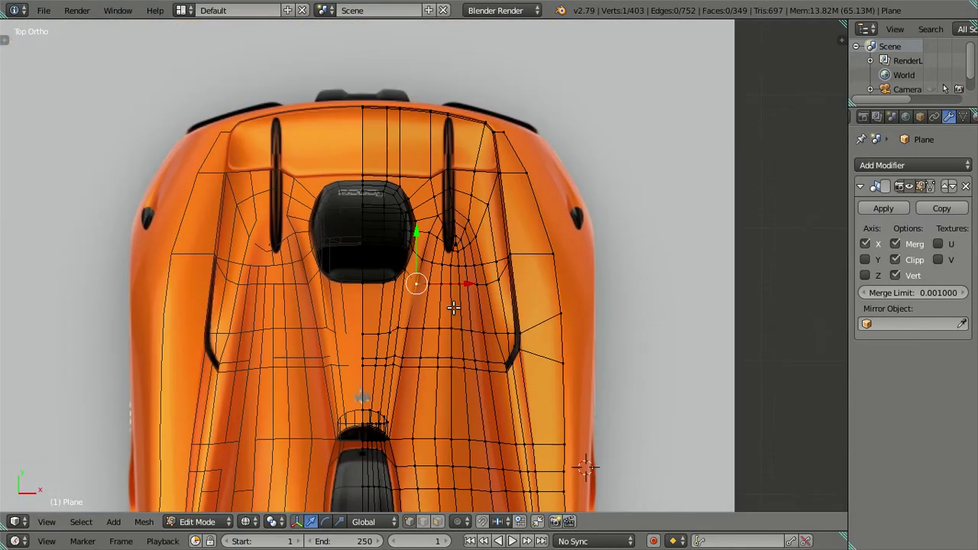
scroll(451, 328, "up", 2)
scroll(452, 328, "up", 2)
mouse_move(452, 327)
middle_mouse_down()
mouse_move(480, 212)
mouse_move(461, 223)
mouse_move(481, 196)
middle_mouse_up()
key("z")
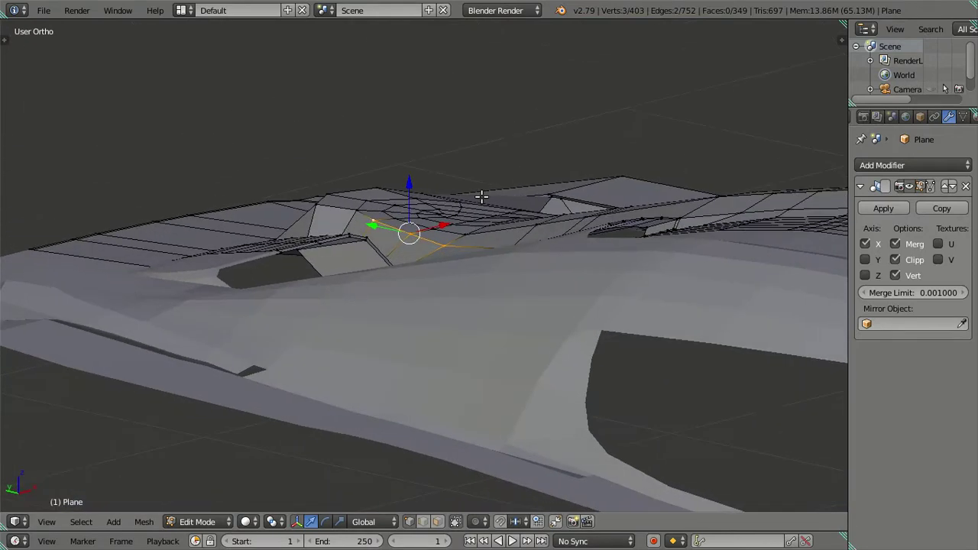
- Lower the five strip-edge vertices by -0.0783 along Z to follow the body line
middle_click_drag(320, 209, 489, 246)
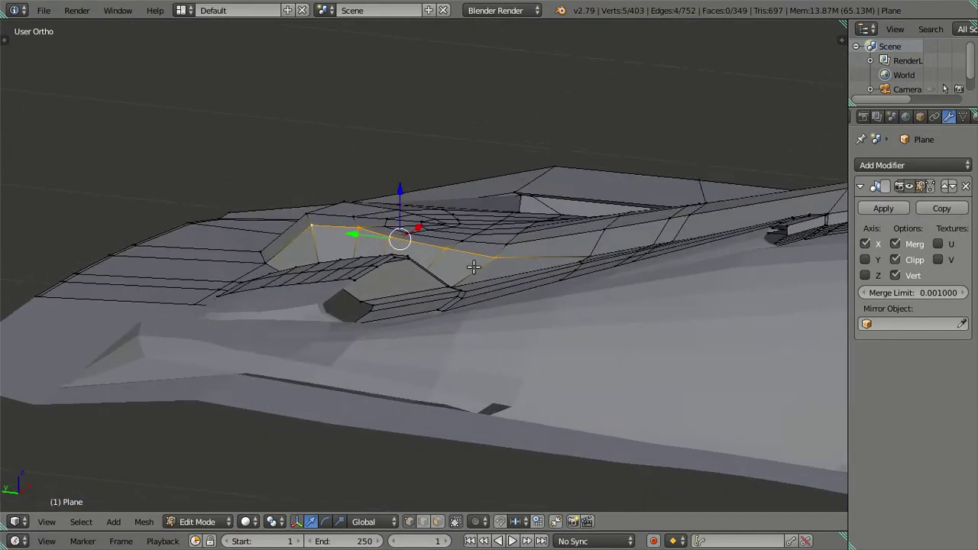
scroll(646, 267, "up", 3)
mouse_move(646, 266)
middle_mouse_down()
mouse_move(692, 250)
mouse_move(680, 248)
middle_mouse_up()
key("g")
key("z")
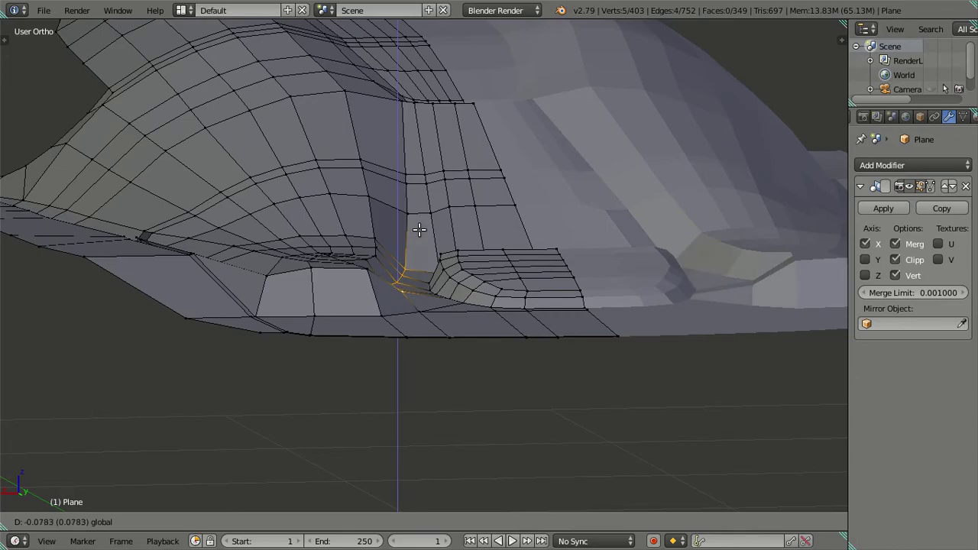
left_click(421, 231)
mouse_move(633, 272)
middle_mouse_down()
mouse_move(585, 279)
mouse_move(585, 306)
mouse_move(705, 291)
mouse_move(563, 433)
mouse_move(496, 321)
mouse_move(464, 297)
mouse_move(487, 286)
mouse_move(528, 360)
mouse_move(596, 320)
mouse_move(586, 277)
mouse_move(563, 299)
mouse_move(594, 299)
mouse_move(618, 283)
mouse_move(475, 275)
mouse_move(457, 277)
mouse_move(451, 293)
mouse_move(480, 320)
mouse_move(600, 262)
middle_mouse_up()
- In right-side wireframe view, tilt the strip's front edge about 12.9 degrees and lower it slightly
key("KP_3")
key("z")
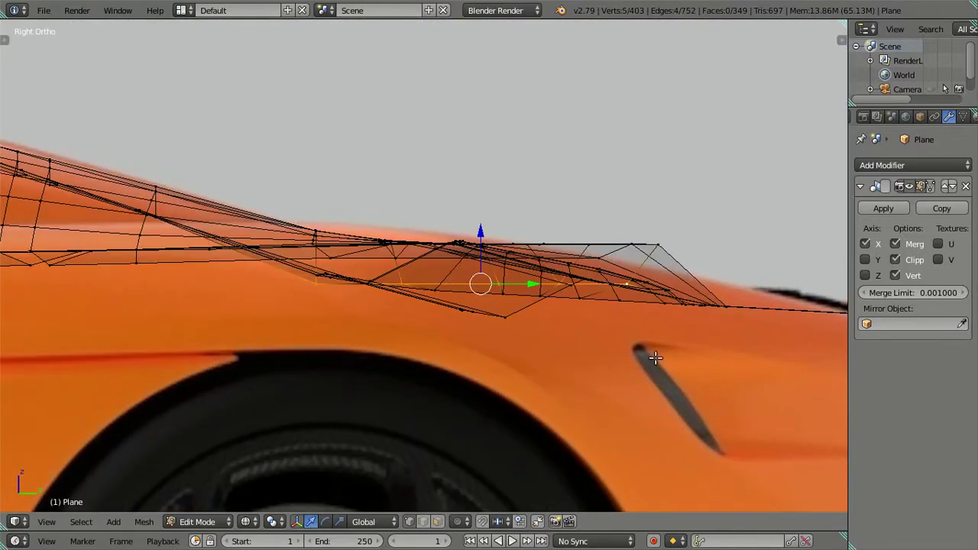
key("r")
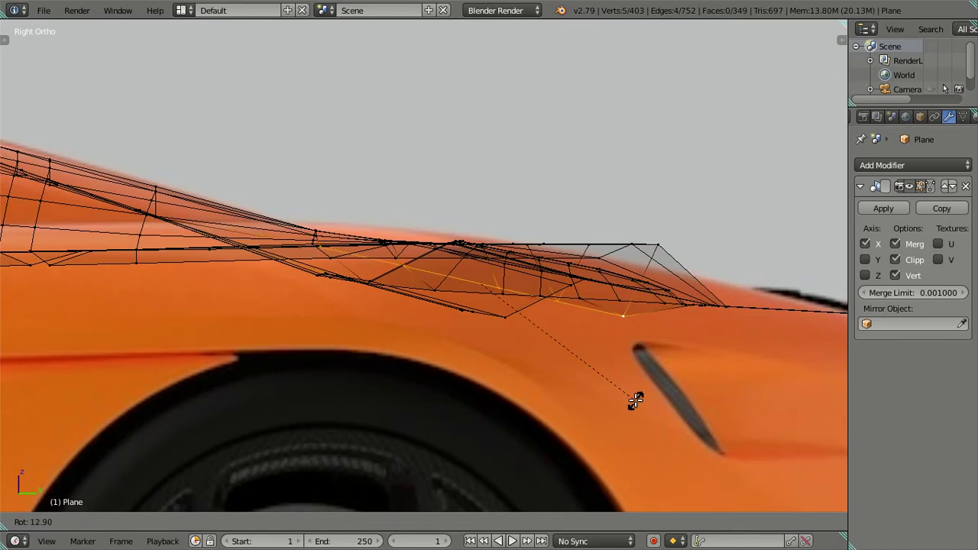
left_click(635, 400)
left_click_drag(478, 244, 481, 242)
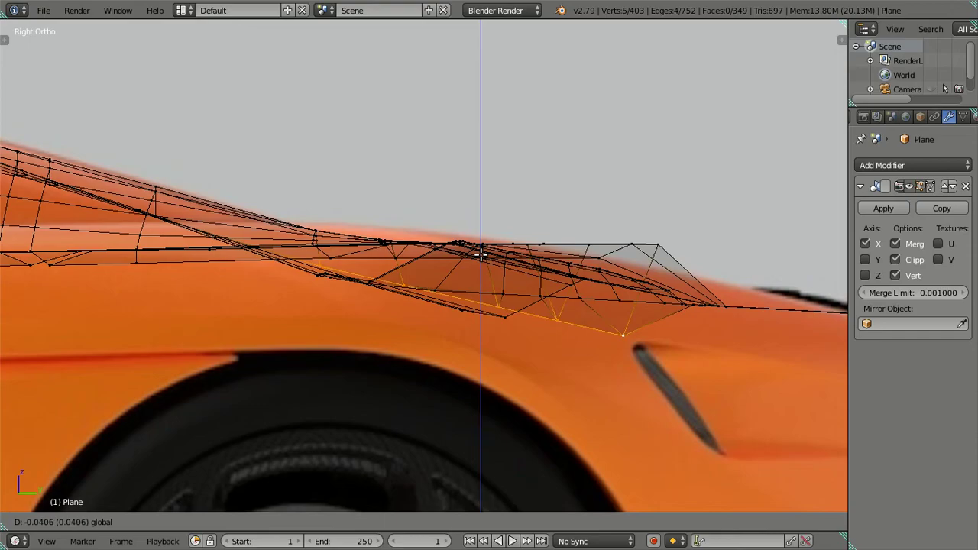
left_click(483, 258)
- Raise two vertices at the fender opening along Z
mouse_move(489, 263)
middle_mouse_down()
mouse_move(369, 359)
mouse_move(238, 377)
middle_mouse_up()
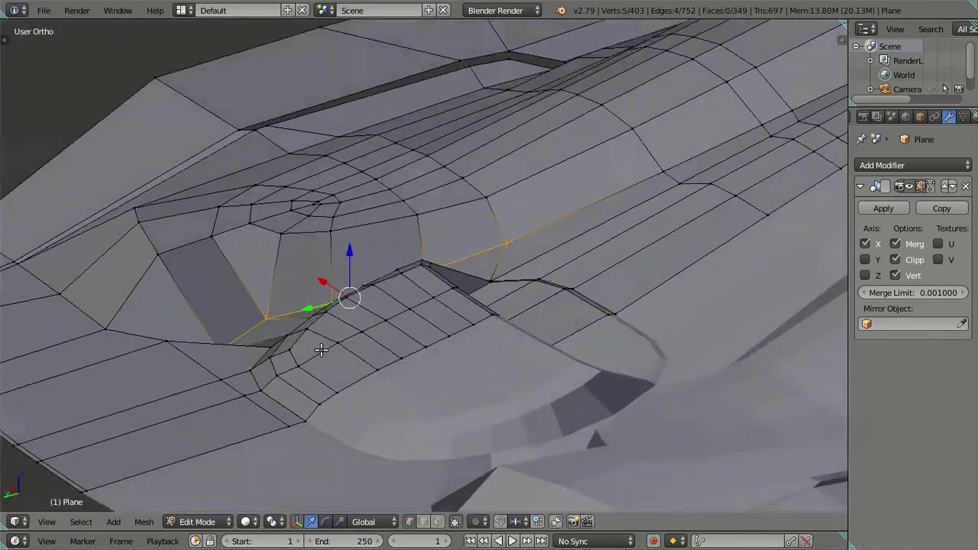
right_click(250, 324, "shift")
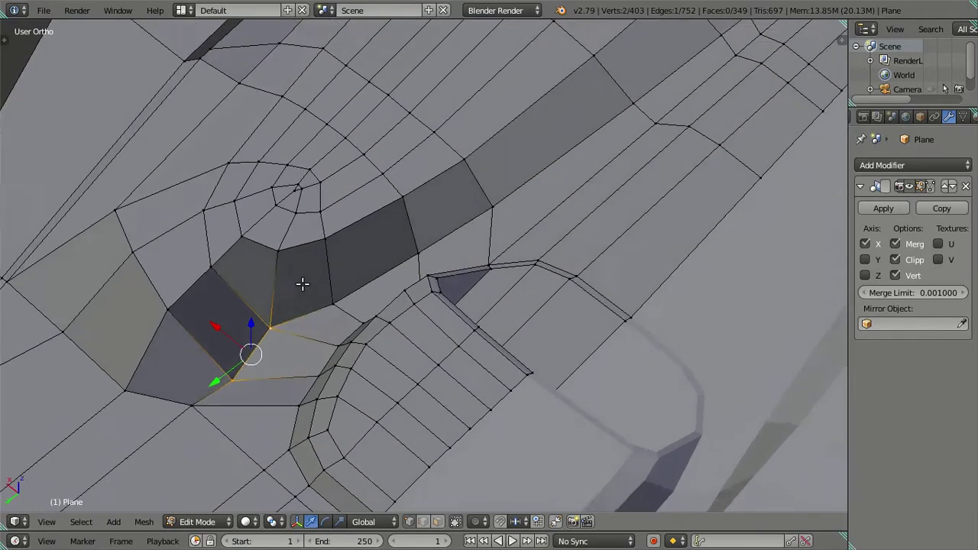
middle_click_drag(303, 284, 286, 275)
key("g")
key("z")
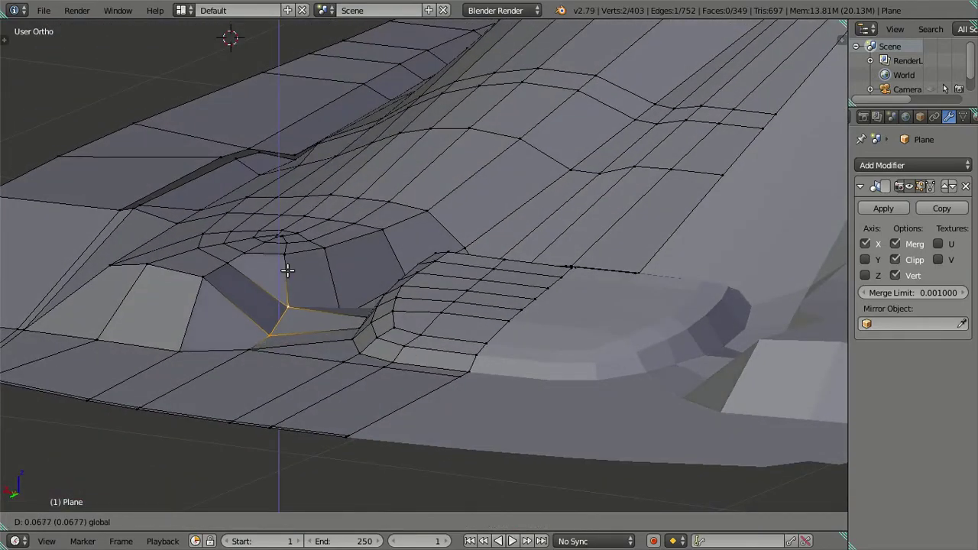
left_click(291, 272)
- Lower another vertex beside the fender opening along Z and clear the selection
mouse_move(323, 324)
middle_mouse_down()
mouse_move(397, 315)
mouse_move(271, 302)
middle_mouse_up()
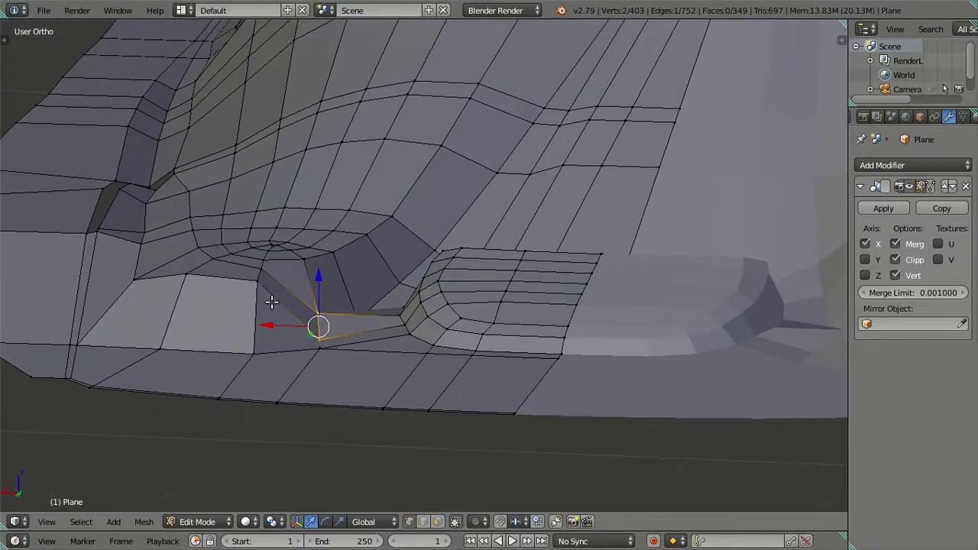
key("g")
key("z")
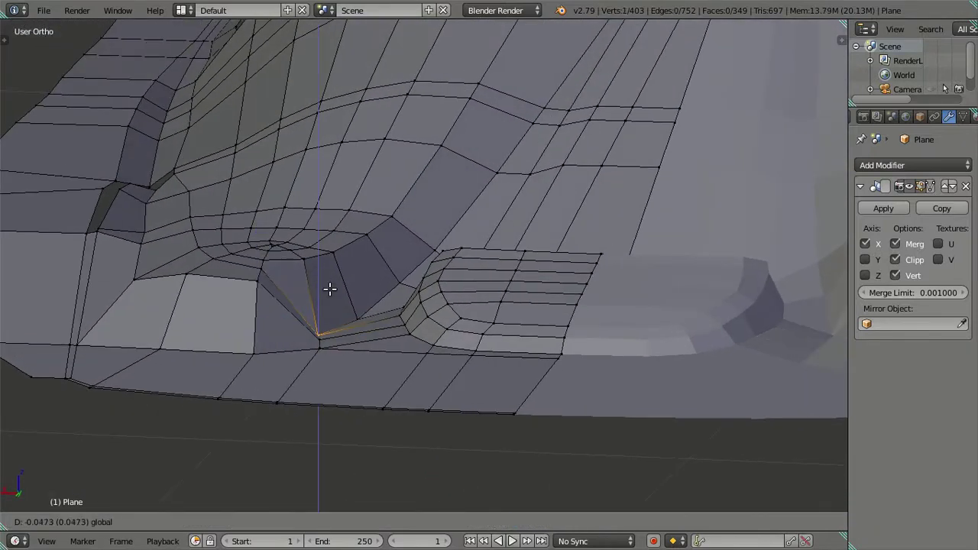
left_click(334, 279)
mouse_move(334, 279)
middle_mouse_down()
mouse_move(379, 340)
mouse_move(374, 289)
mouse_move(453, 273)
mouse_move(201, 313)
mouse_move(231, 410)
mouse_move(414, 275)
mouse_move(338, 268)
mouse_move(467, 264)
mouse_move(413, 274)
middle_mouse_up()
key("g")
key("z")
key("Escape")
key("a")
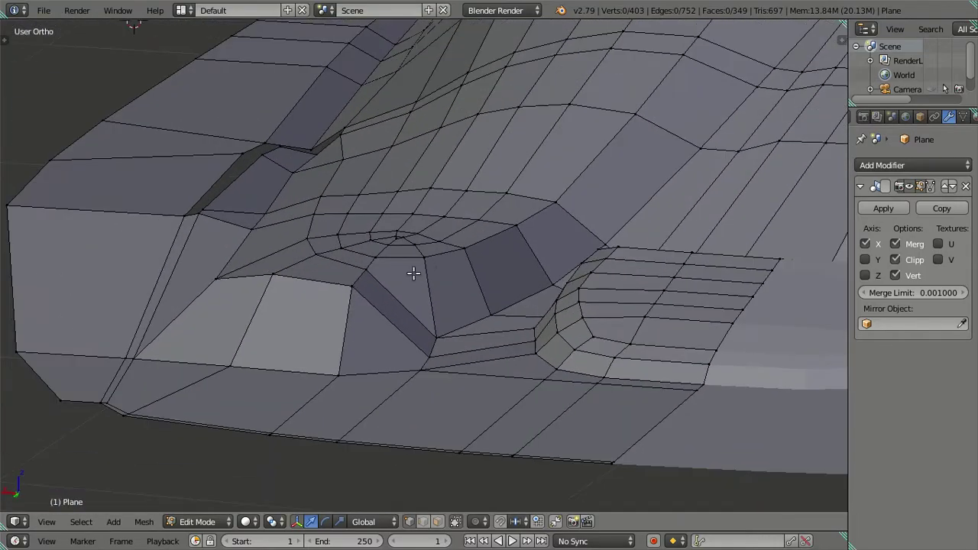
- Lower a group of vertices around the fender opening further along Z
key("g")
key("z")
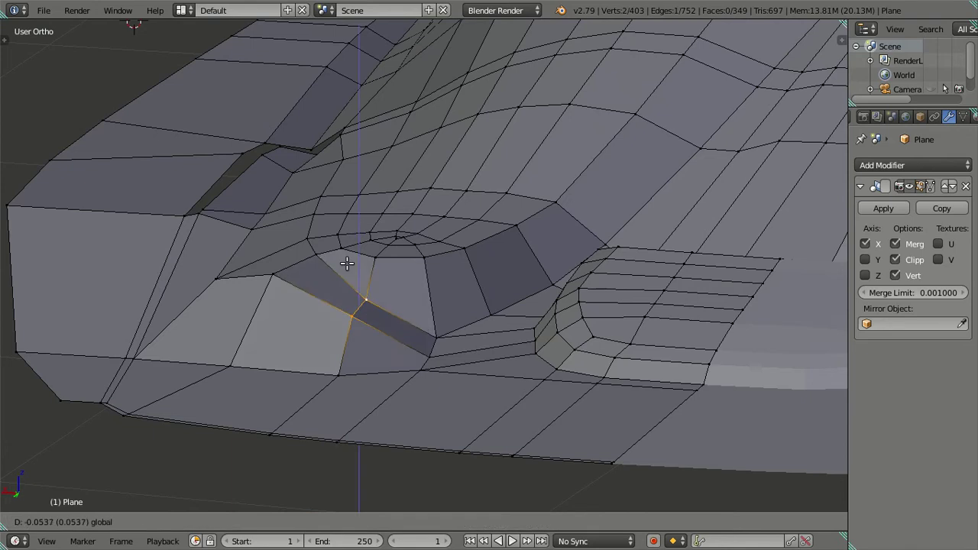
left_click(350, 299)
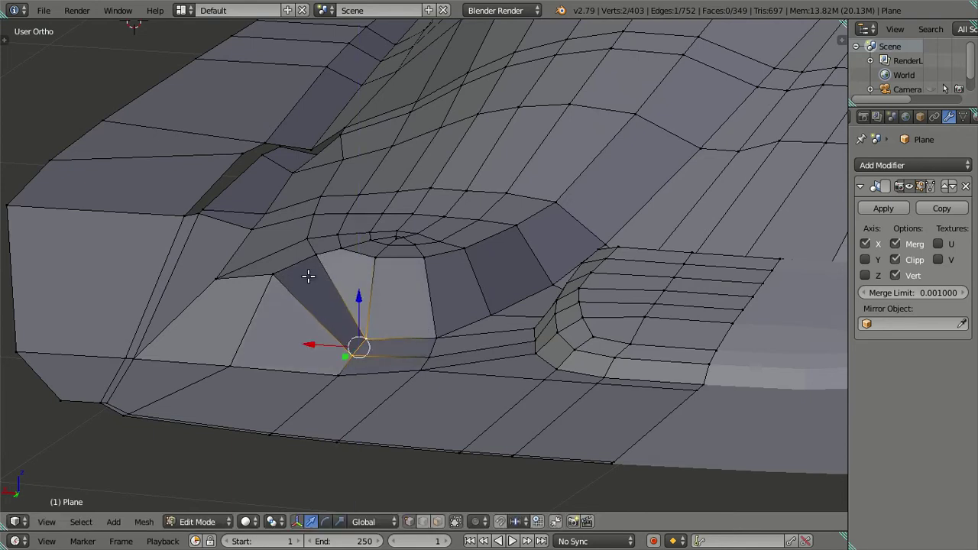
left_click_drag(246, 237, 251, 260)
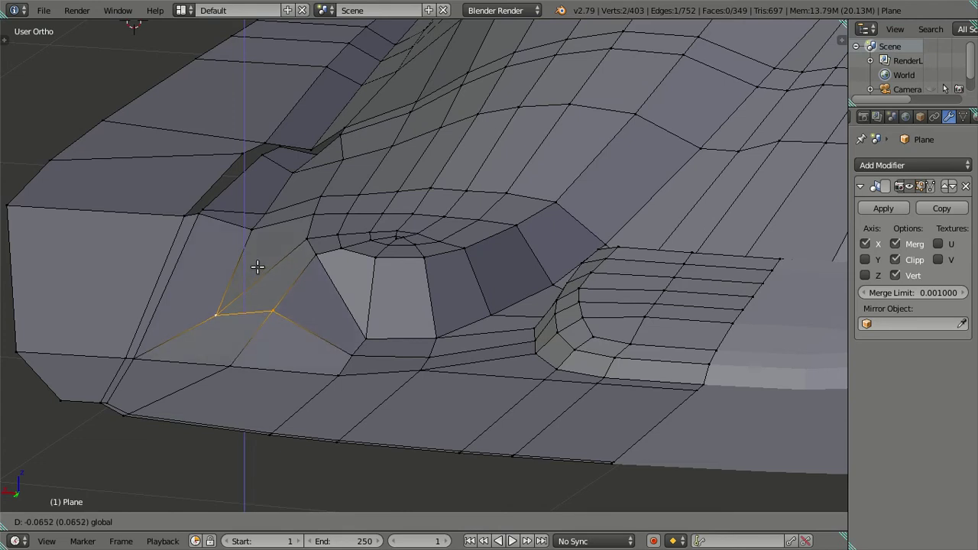
left_click_drag(259, 278, 275, 284)
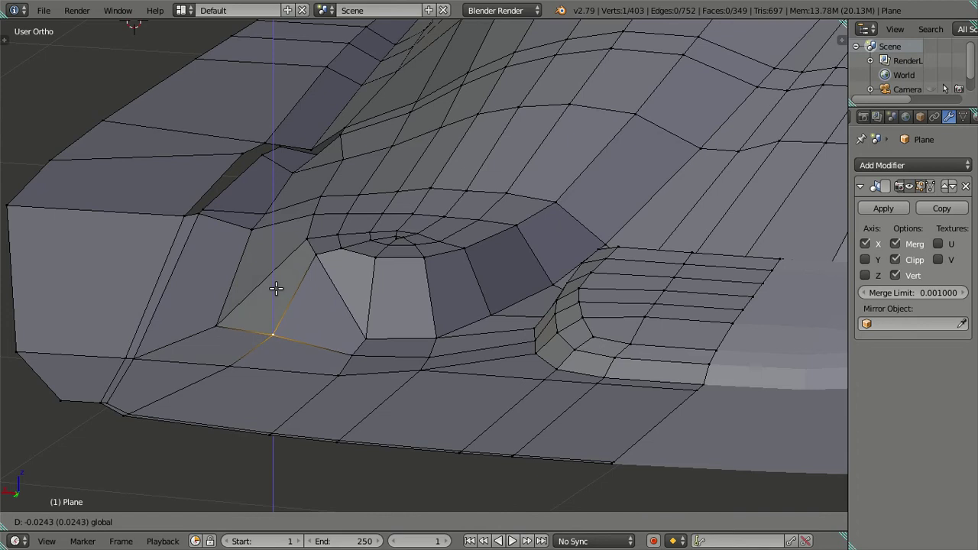
middle_click_drag(316, 262, 399, 276)
- Pull several more fender-opening vertices down along Z to smooth the surrounding surface
right_click(346, 266, "shift")
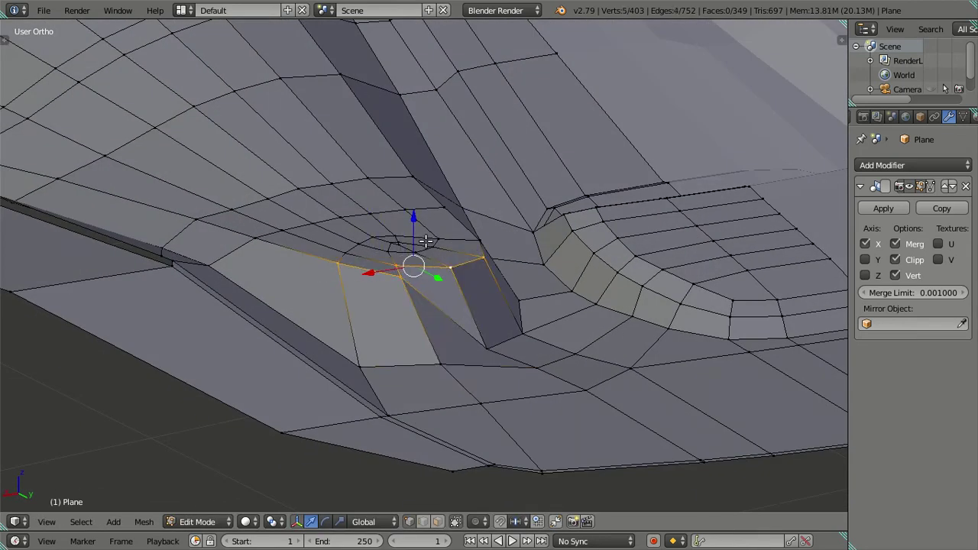
left_click_drag(411, 221, 411, 280)
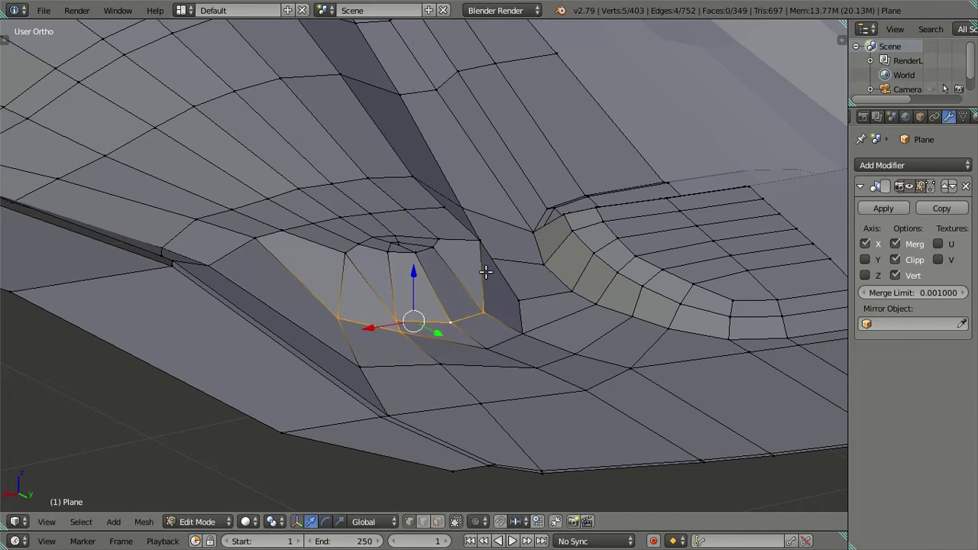
middle_click_drag(484, 270, 362, 275)
left_click_drag(447, 218, 459, 264)
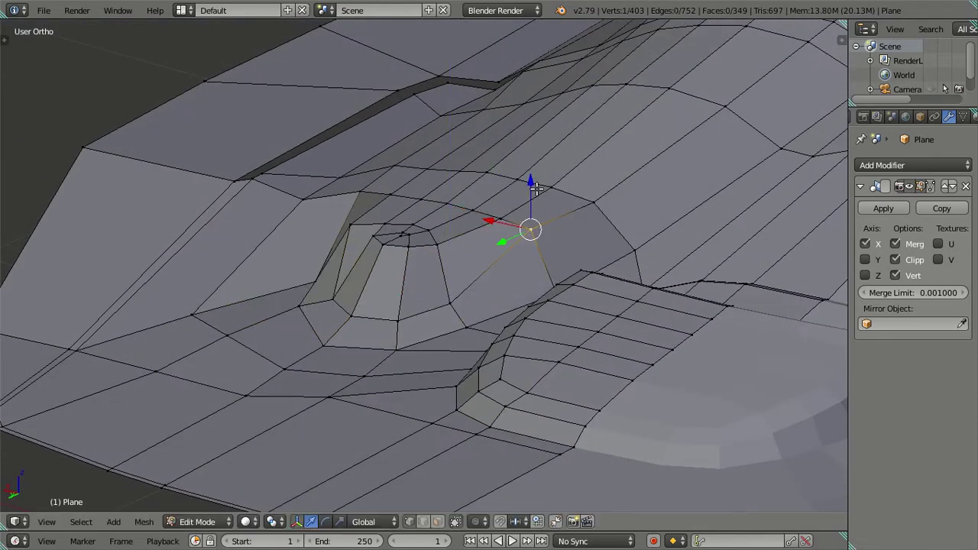
left_click_drag(535, 188, 521, 224)
mouse_move(496, 217)
middle_mouse_down()
mouse_move(533, 223)
mouse_move(382, 253)
middle_mouse_up()
left_click_drag(296, 194, 295, 219)
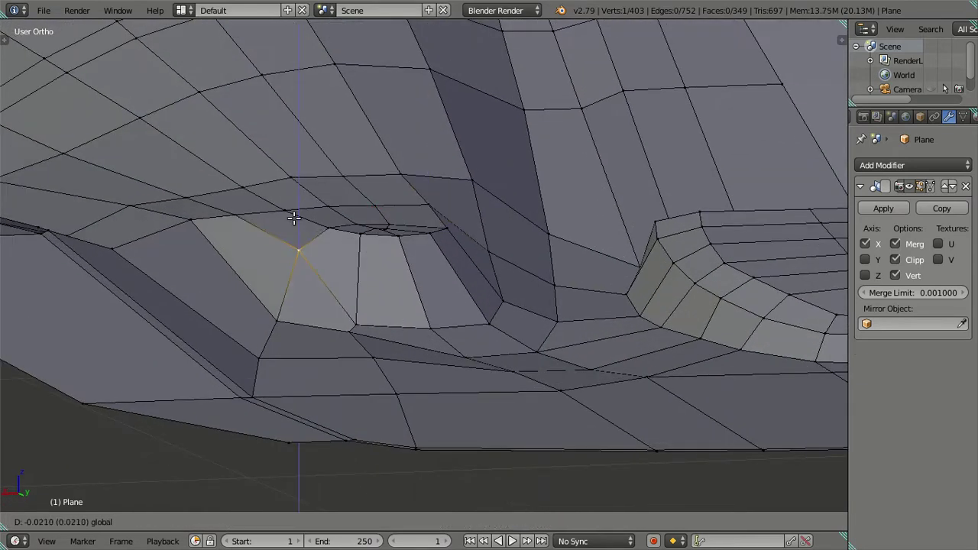
left_click(299, 245)
mouse_move(509, 262)
middle_mouse_down()
mouse_move(451, 283)
mouse_move(437, 301)
mouse_move(402, 280)
mouse_move(509, 426)
mouse_move(560, 339)
mouse_move(448, 305)
middle_mouse_up()
- Clear the selection and return to the side view of the car
key("a")
scroll(402, 281, "down", 3)
scroll(448, 305, "up", 2)
scroll(425, 364, "up", 2)
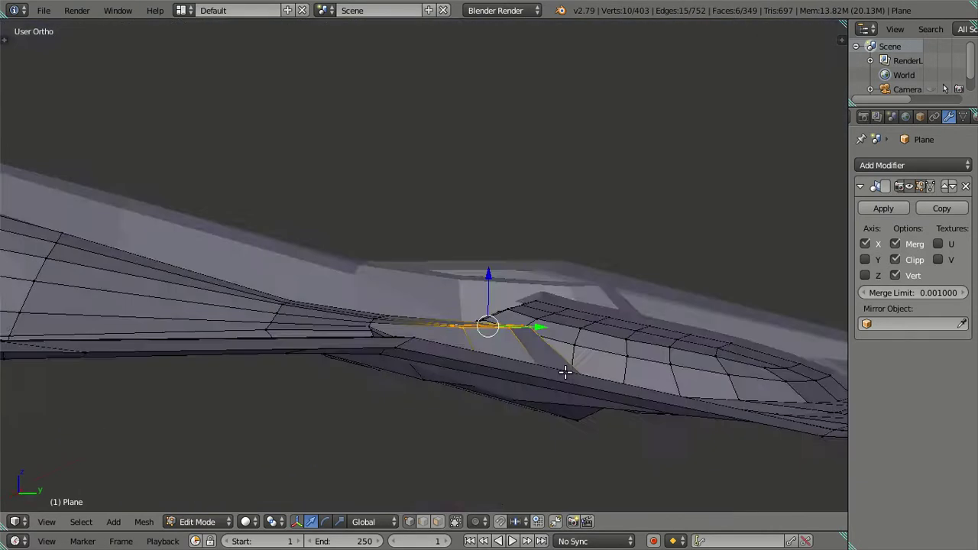
mouse_move(474, 366)
middle_mouse_down()
mouse_move(600, 391)
mouse_move(581, 359)
middle_mouse_up()
- Tilt the strip's edge about 8.5 degrees, lower it, and rotate it to follow the door seam
key("z")
key("r")
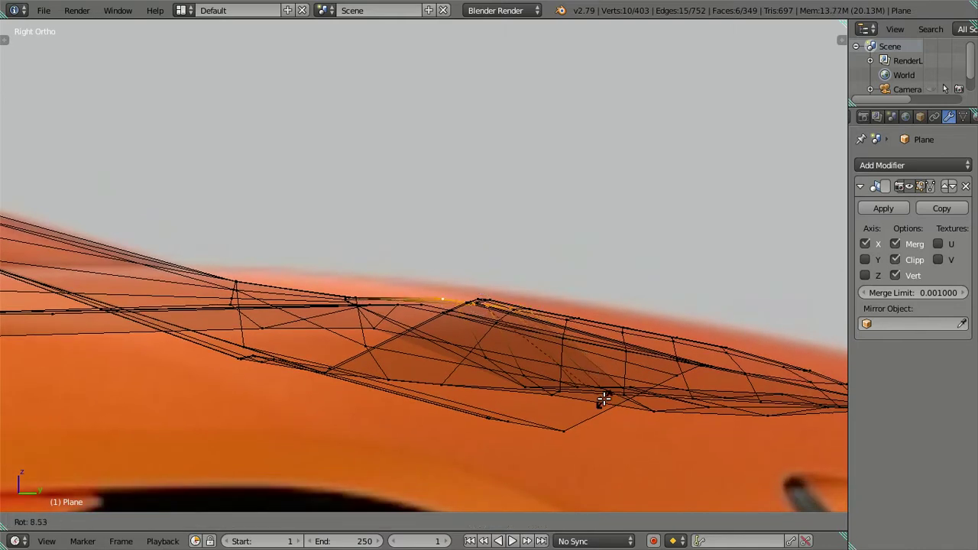
left_click(603, 399)
left_click_drag(486, 258, 478, 312)
key("r")
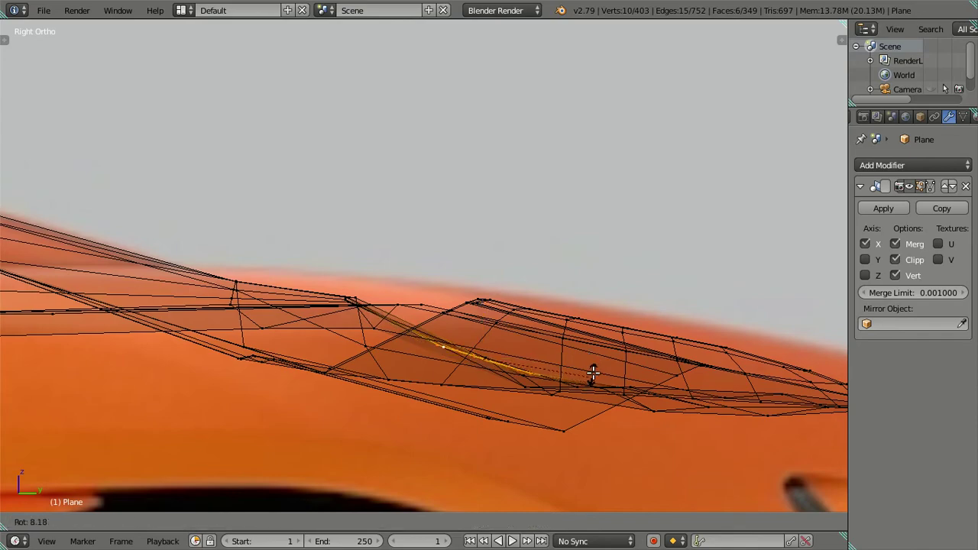
left_click(594, 370)
- Select a side-strip vertex and shift the edge loop into place
mouse_move(538, 341)
middle_mouse_down()
mouse_move(443, 430)
mouse_move(343, 364)
mouse_move(375, 408)
mouse_move(372, 374)
mouse_move(219, 370)
middle_mouse_up()
right_click(508, 327)
middle_click_drag(508, 327, 474, 275)
key("g")
key("g")
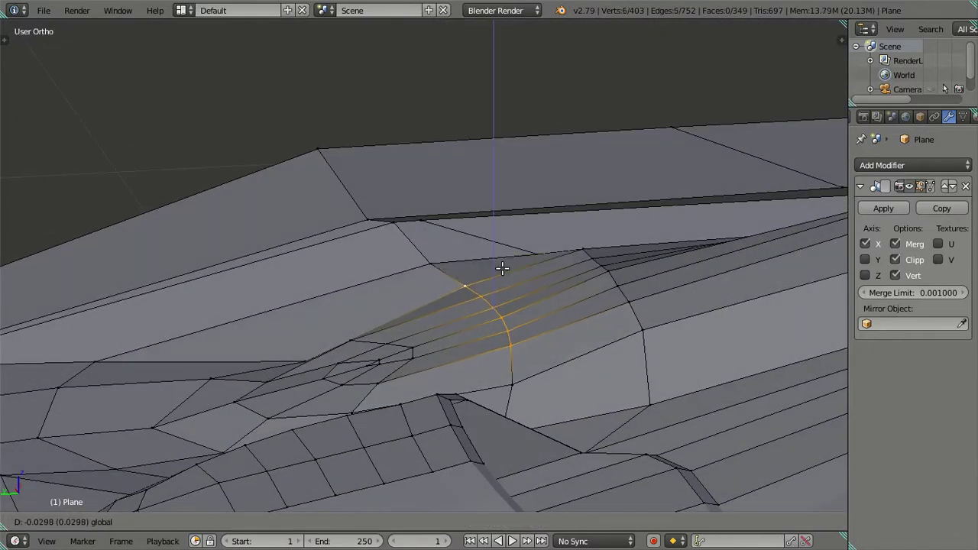
left_click(502, 268)
middle_click_drag(535, 306, 663, 287)
key("a")
- Lower a vertex near the door along Z in two moves
mouse_move(415, 280)
middle_mouse_down()
mouse_move(389, 273)
mouse_move(324, 283)
middle_mouse_up()
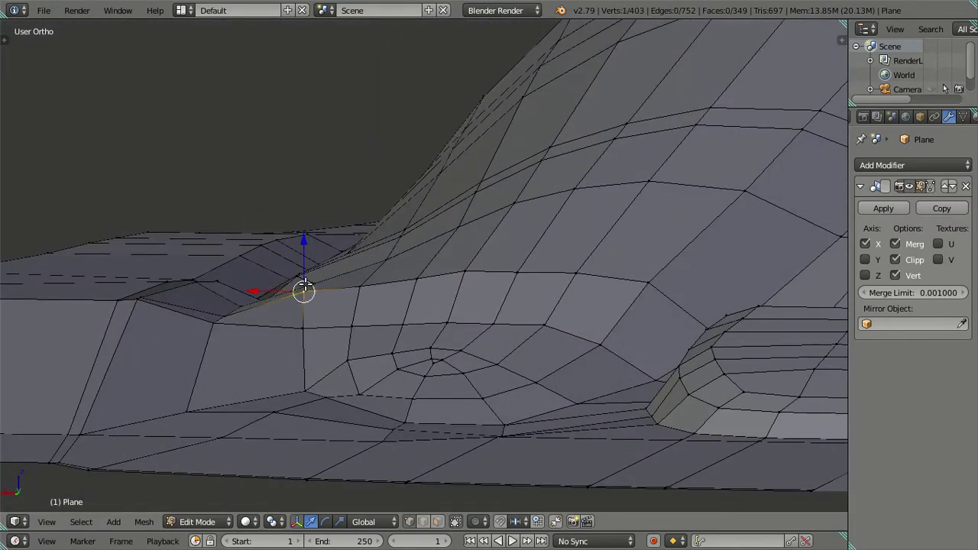
key("g")
key("z")
left_click(313, 272)
key("g")
key("z")
left_click(360, 291)
key("a")
- Lower one more door vertex along Z and return to Object Mode
mouse_move(359, 290)
middle_mouse_down()
mouse_move(364, 308)
mouse_move(456, 328)
mouse_move(415, 323)
mouse_move(533, 286)
middle_mouse_up()
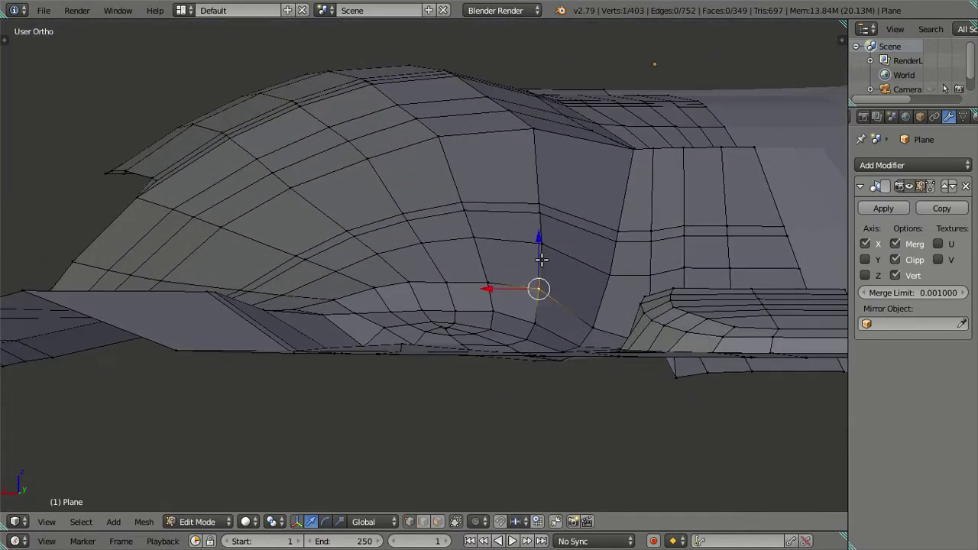
key("g")
key("z")
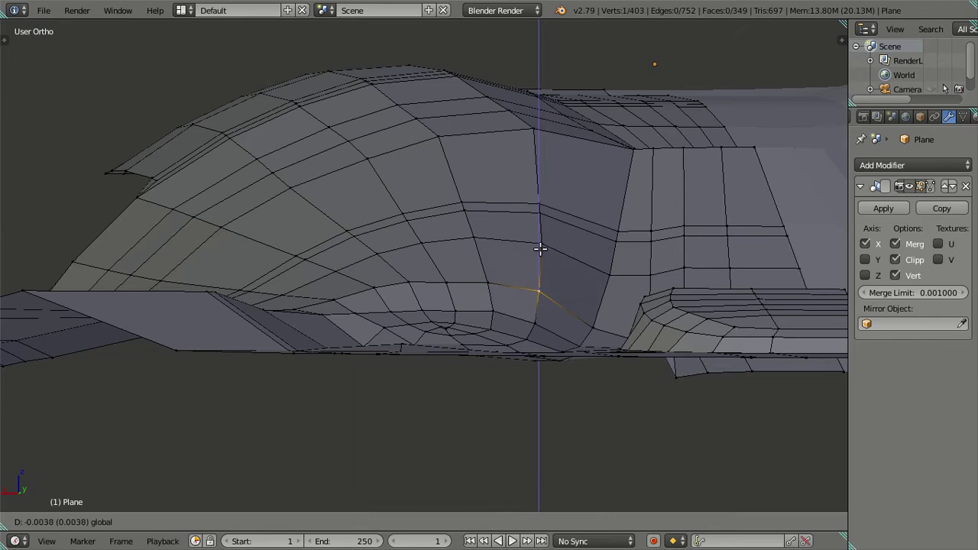
left_click(545, 252)
key("a")
mouse_move(545, 251)
middle_mouse_down()
mouse_move(316, 295)
mouse_move(430, 406)
mouse_move(522, 345)
mouse_move(521, 334)
mouse_move(463, 365)
mouse_move(463, 389)
mouse_move(476, 395)
mouse_move(454, 391)
mouse_move(437, 336)
mouse_move(415, 323)
mouse_move(338, 313)
mouse_move(463, 393)
mouse_move(534, 400)
mouse_move(608, 319)
mouse_move(647, 311)
mouse_move(698, 324)
mouse_move(443, 327)
mouse_move(537, 352)
mouse_move(499, 313)
mouse_move(330, 295)
mouse_move(342, 282)
middle_mouse_up()
key("Tab")
scroll(460, 388, "down", 3)
- Back in Edit Mode, lower one front strip vertex slightly
mouse_move(577, 330)
middle_mouse_down()
mouse_move(498, 344)
mouse_move(497, 375)
middle_mouse_up()
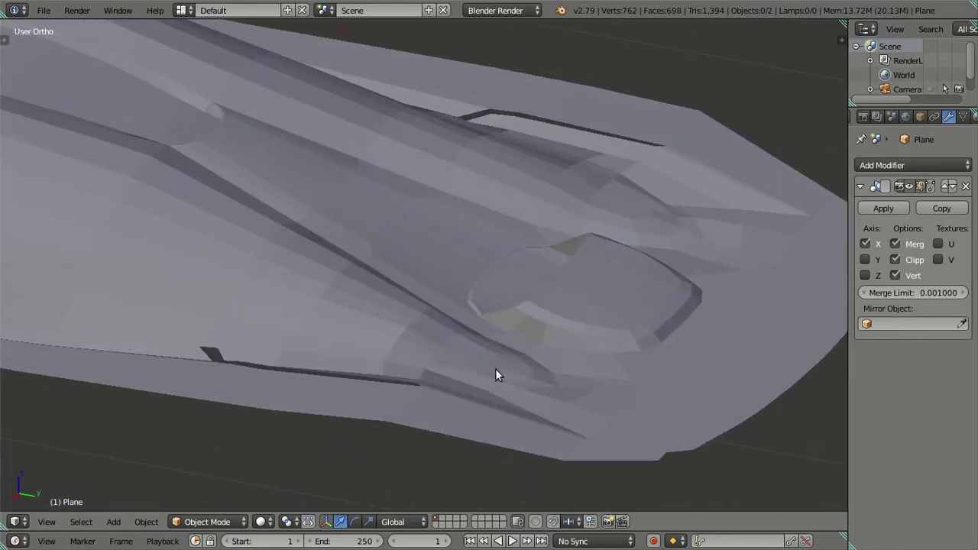
key("Tab")
scroll(544, 295, "up", 2)
scroll(544, 296, "up", 1)
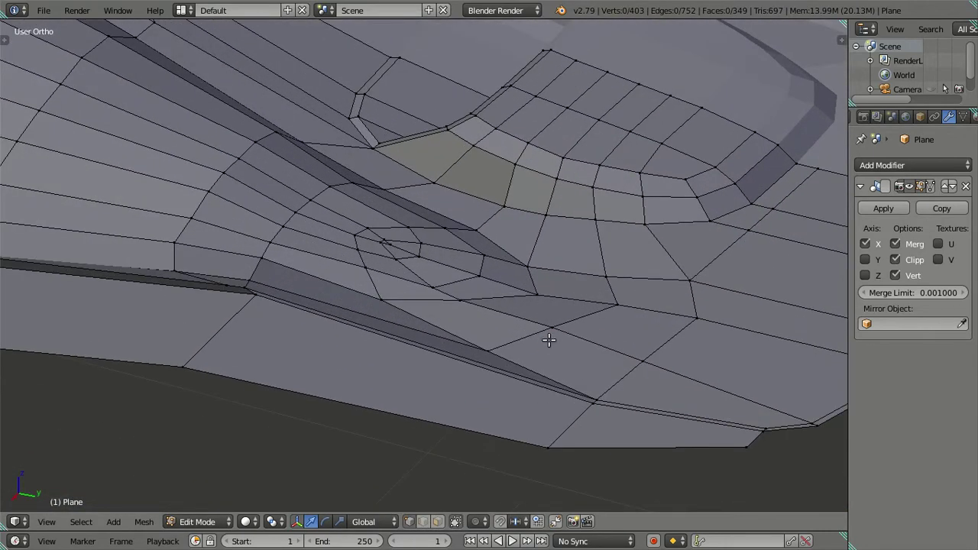
left_click_drag(553, 282, 556, 296)
left_click(559, 288)
key("a")
- From a lower side view, drop another strip vertex slightly
mouse_move(552, 332)
middle_mouse_down()
mouse_move(527, 277)
mouse_move(428, 241)
middle_mouse_up()
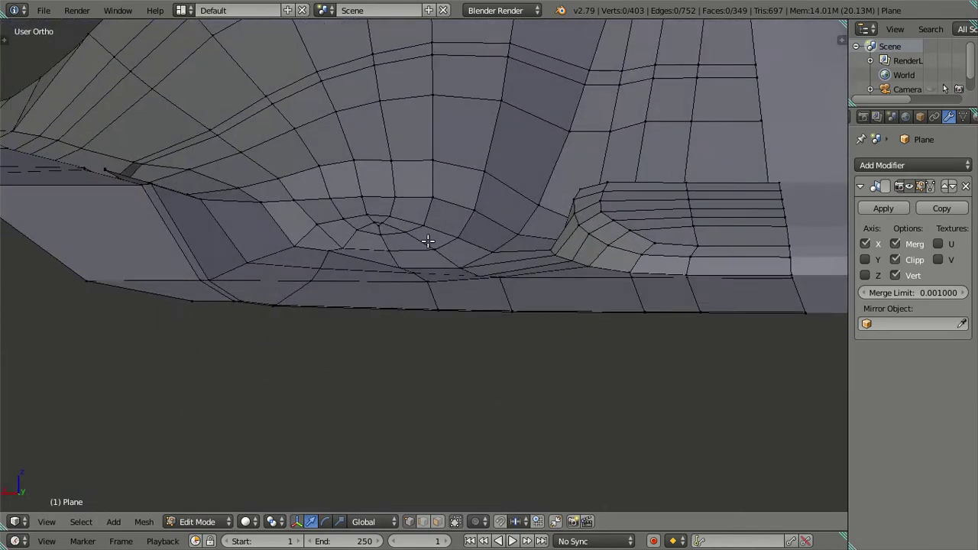
left_click_drag(330, 222, 337, 230)
left_click(337, 230)
key("a")
mouse_move(328, 252)
middle_mouse_down()
mouse_move(295, 240)
mouse_move(284, 192)
mouse_move(329, 281)
mouse_move(326, 297)
middle_mouse_up()
scroll(325, 297, "up", 2)
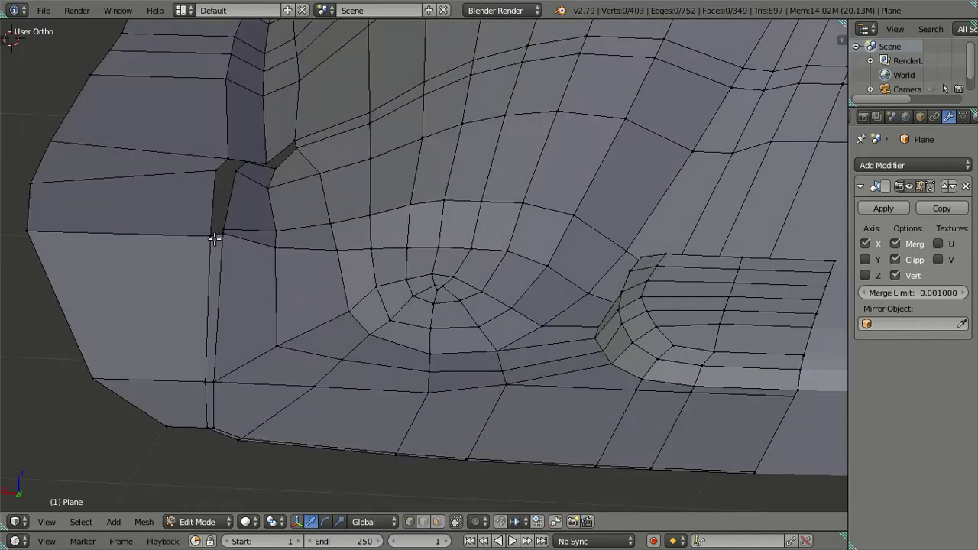
- Select five neighbouring strip vertices forming a small face and lower it along Z
right_click(227, 232, "ctrl")
right_click(276, 246, "ctrl")
middle_click_drag(284, 251, 278, 213)
left_click_drag(279, 214, 281, 240)
mouse_move(281, 240)
middle_mouse_down()
mouse_move(371, 280)
mouse_move(358, 273)
middle_mouse_up()
key("g")
key("z")
left_click(346, 250)
- Lower another vertex where the strip meets the fender along Z
scroll(316, 289, "up", 3)
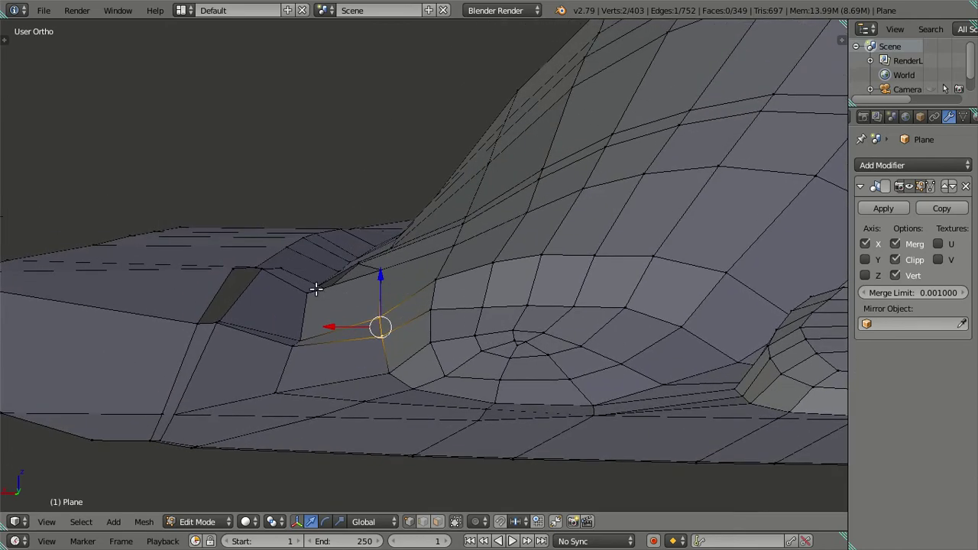
mouse_move(298, 286)
middle_mouse_down()
mouse_move(328, 298)
mouse_move(306, 286)
middle_mouse_up()
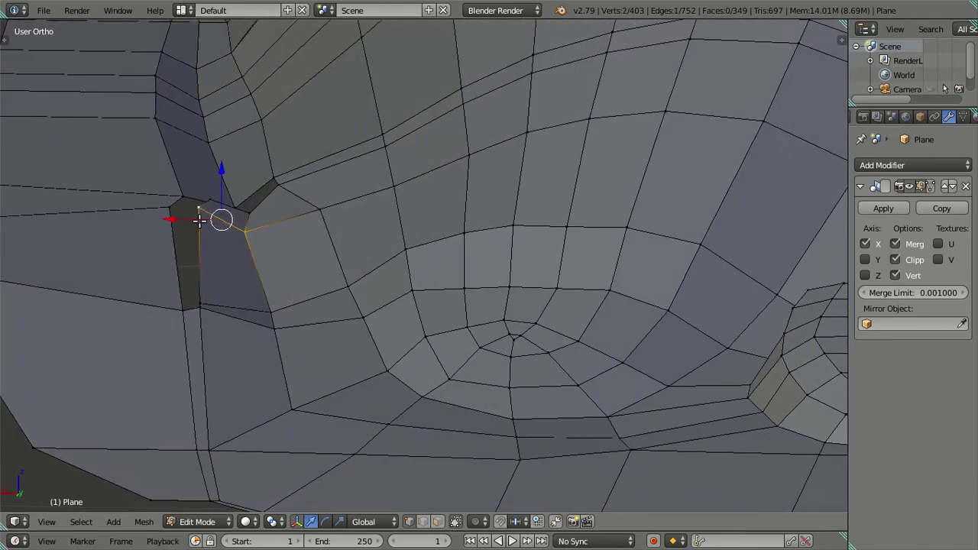
mouse_move(324, 212)
middle_mouse_down()
mouse_move(378, 345)
mouse_move(392, 324)
mouse_move(368, 326)
middle_mouse_up()
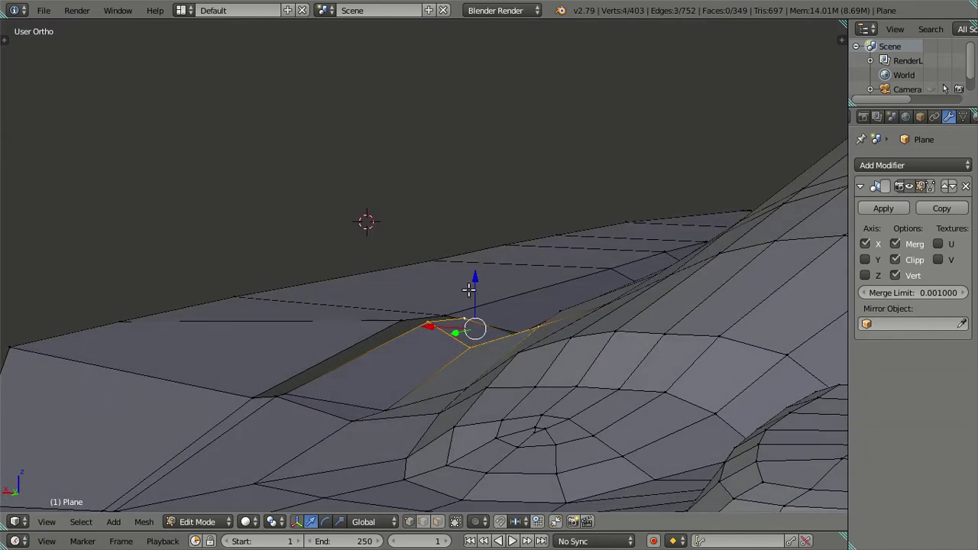
key("g")
key("z")
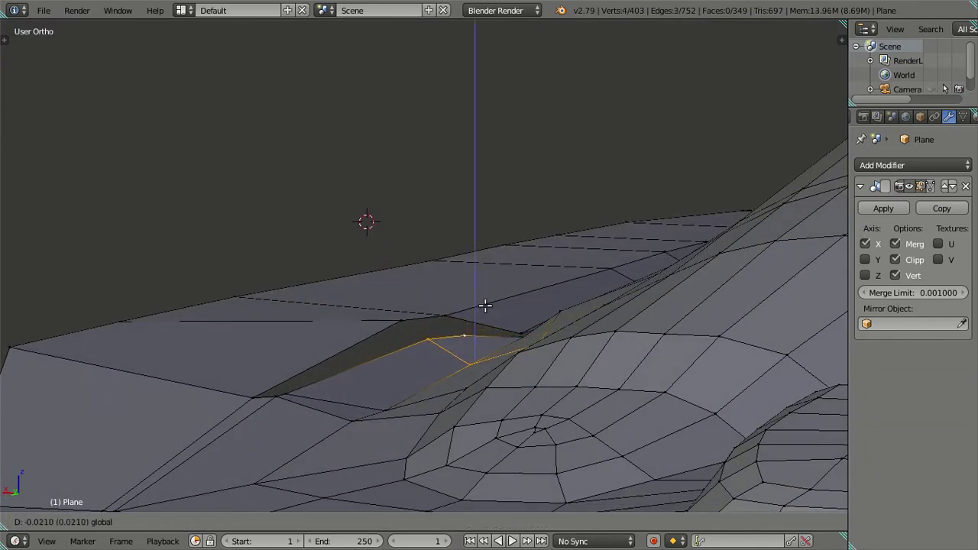
left_click(485, 306)
- Lower one more vertex on the curved fender surface along Z
mouse_move(485, 306)
middle_mouse_down()
mouse_move(517, 325)
mouse_move(550, 321)
mouse_move(424, 316)
mouse_move(435, 332)
middle_mouse_up()
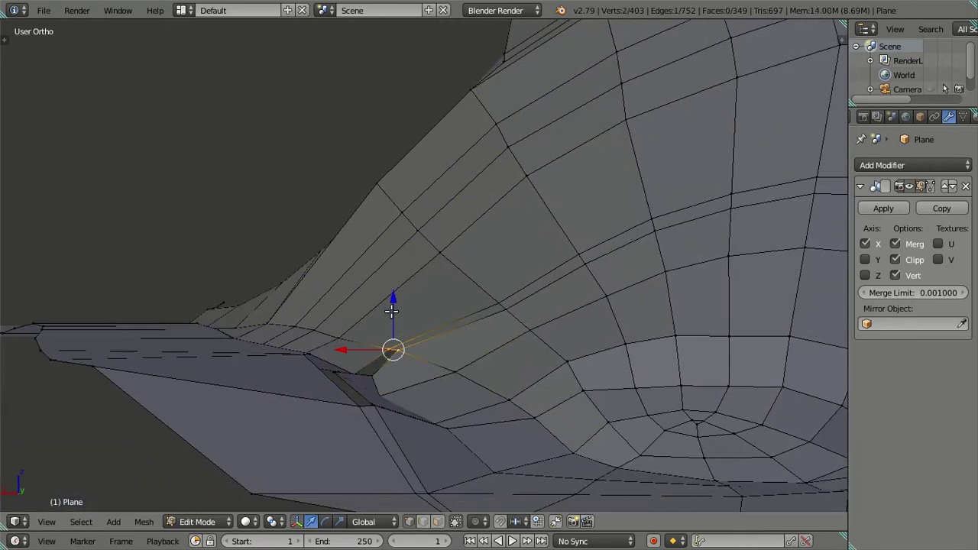
key("g")
key("z")
left_click(407, 320)
mouse_move(406, 321)
middle_mouse_down()
mouse_move(483, 392)
mouse_move(683, 373)
mouse_move(507, 364)
mouse_move(427, 394)
mouse_move(436, 353)
middle_mouse_up()
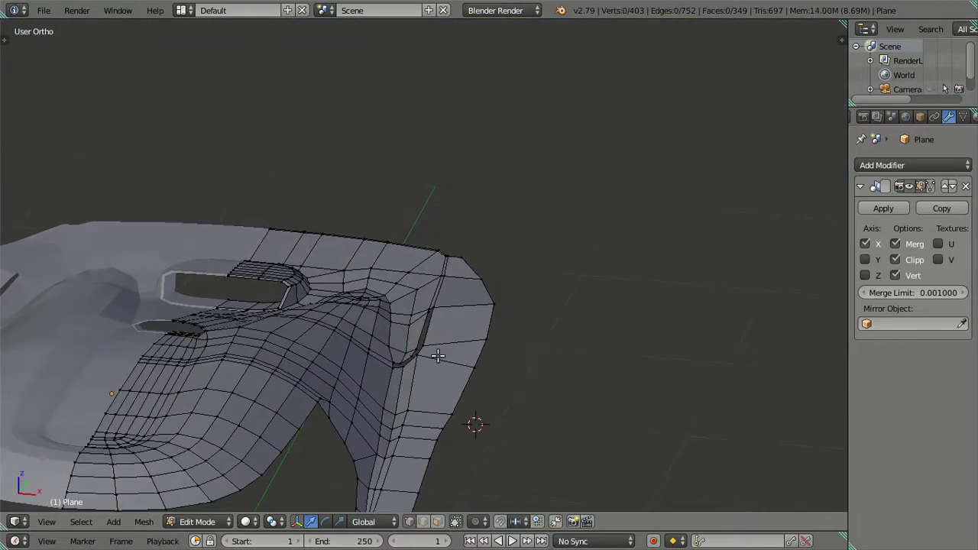
- Inspect the shaded body around the side strip in Object Mode, then resume Edit Mode
key("Tab")
scroll(439, 354, "up", 2)
scroll(449, 364, "up", 3)
scroll(399, 395, "down", 3)
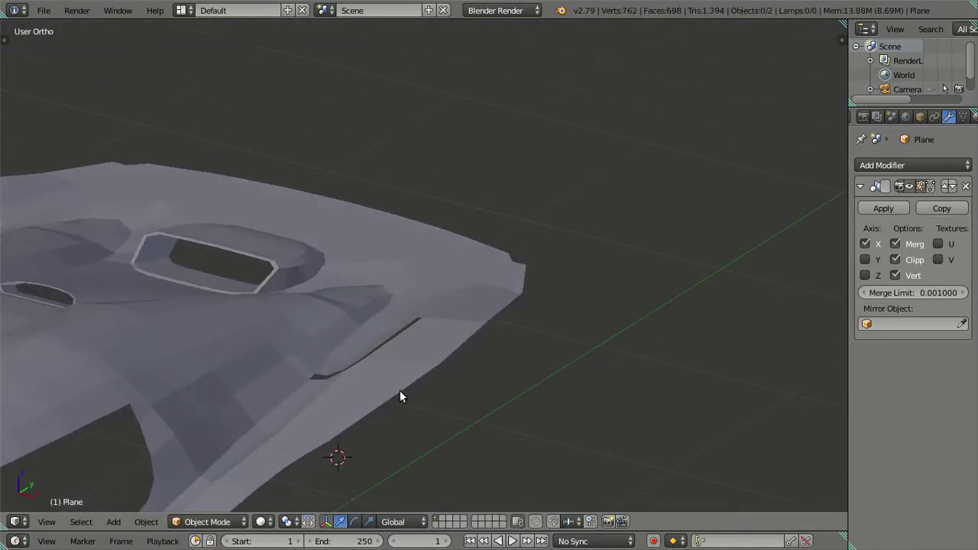
middle_click_drag(400, 396, 500, 323)
scroll(497, 359, "up", 3)
middle_click_drag(494, 393, 539, 328)
scroll(539, 328, "down", 3)
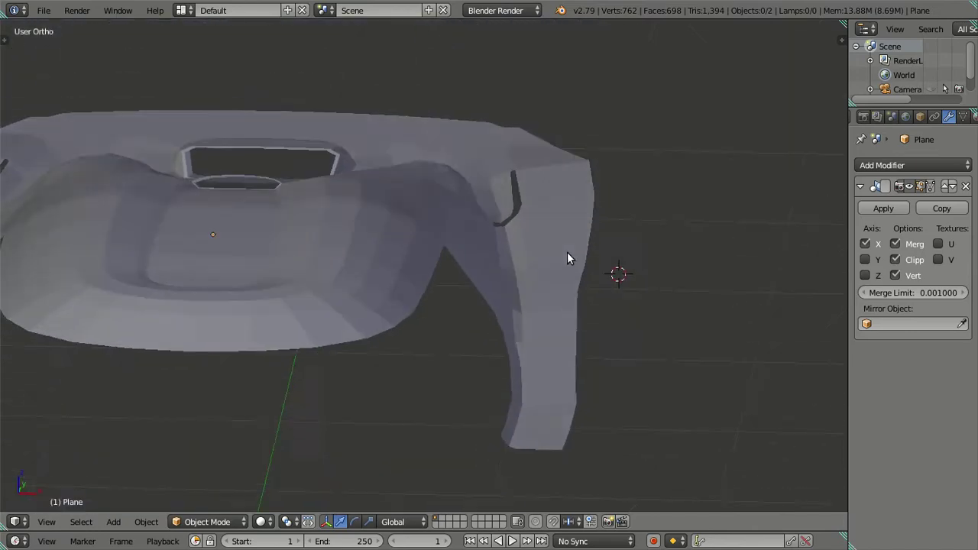
middle_click_drag(568, 257, 586, 247)
scroll(585, 247, "up", 3)
middle_click_drag(675, 334, 713, 277)
scroll(636, 240, "down", 3)
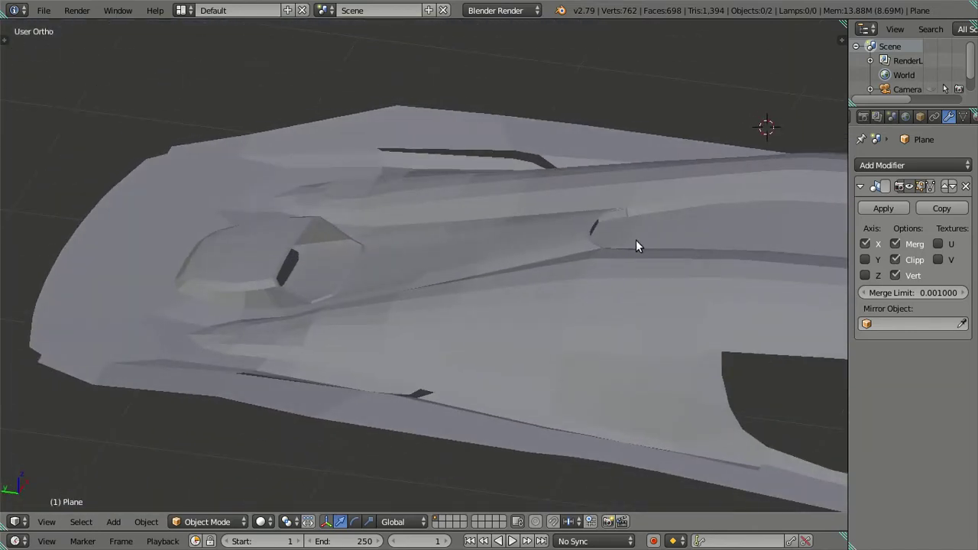
scroll(409, 206, "up", 3)
mouse_move(409, 206)
middle_mouse_down()
mouse_move(460, 367)
mouse_move(447, 311)
middle_mouse_up()
key("Tab")
- Nudge three successive side-strip vertices slightly downward along Z
scroll(433, 269, "up", 2)
middle_click_drag(433, 269, 437, 314)
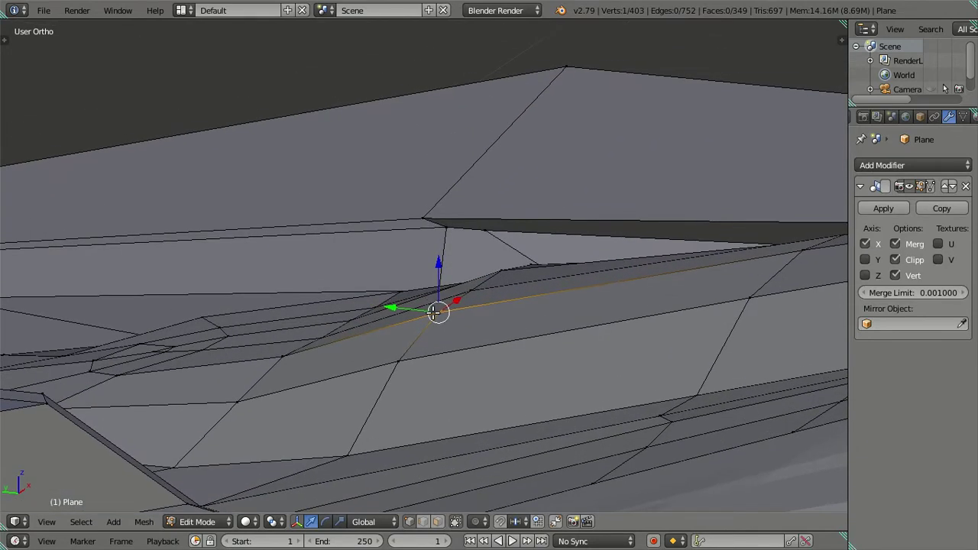
left_click_drag(434, 260, 451, 279)
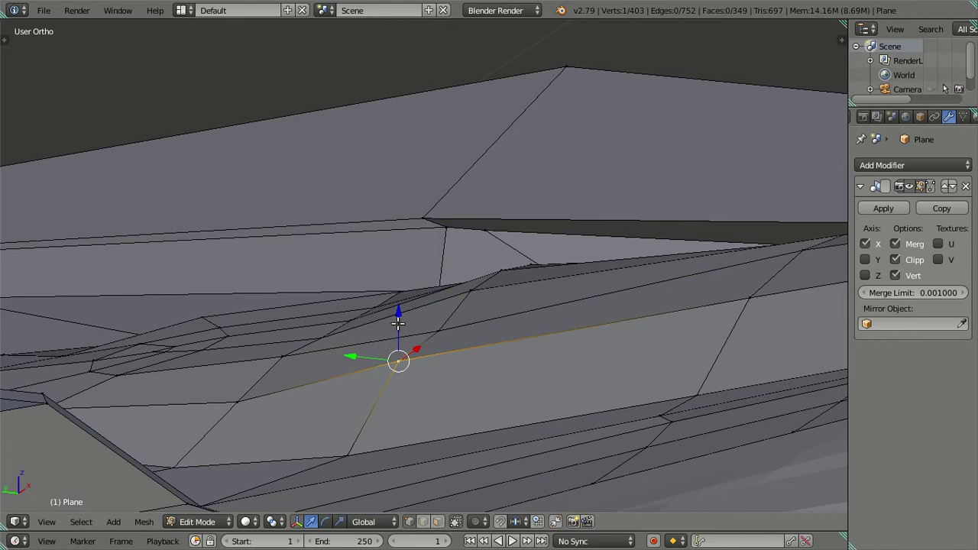
left_click_drag(398, 323, 408, 328)
right_click(469, 291)
left_click_drag(466, 269, 479, 263)
right_click(500, 269)
mouse_move(501, 231)
left_mouse_down()
mouse_move(520, 261)
mouse_move(535, 229)
mouse_move(549, 264)
mouse_move(576, 233)
mouse_move(480, 286)
left_mouse_up()
- Lower a wheel-arch vertex in small vertical nudges, each under 0.012 units
mouse_move(480, 286)
middle_mouse_down()
mouse_move(540, 341)
mouse_move(756, 312)
mouse_move(728, 295)
mouse_move(672, 290)
mouse_move(530, 297)
middle_mouse_up()
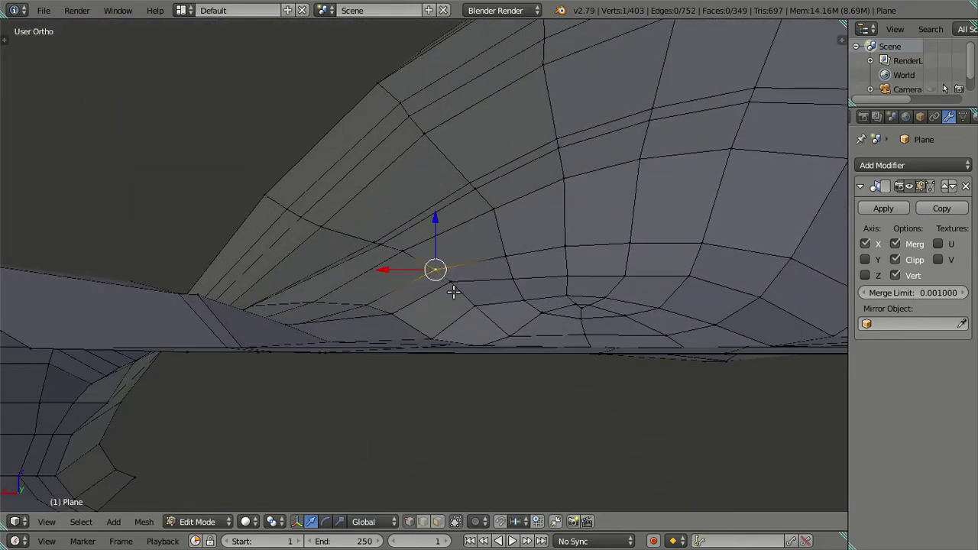
scroll(454, 287, "up", 2)
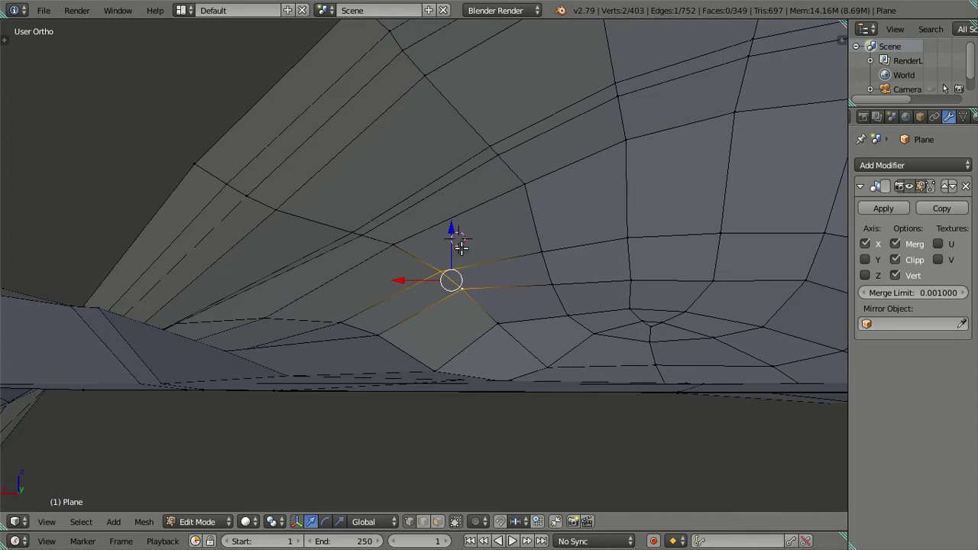
left_click_drag(451, 234, 463, 257)
mouse_move(451, 290)
left_mouse_down()
mouse_move(494, 268)
mouse_move(481, 273)
left_mouse_up()
key("a")
middle_click_drag(481, 273, 491, 291)
scroll(621, 273, "up", 2)
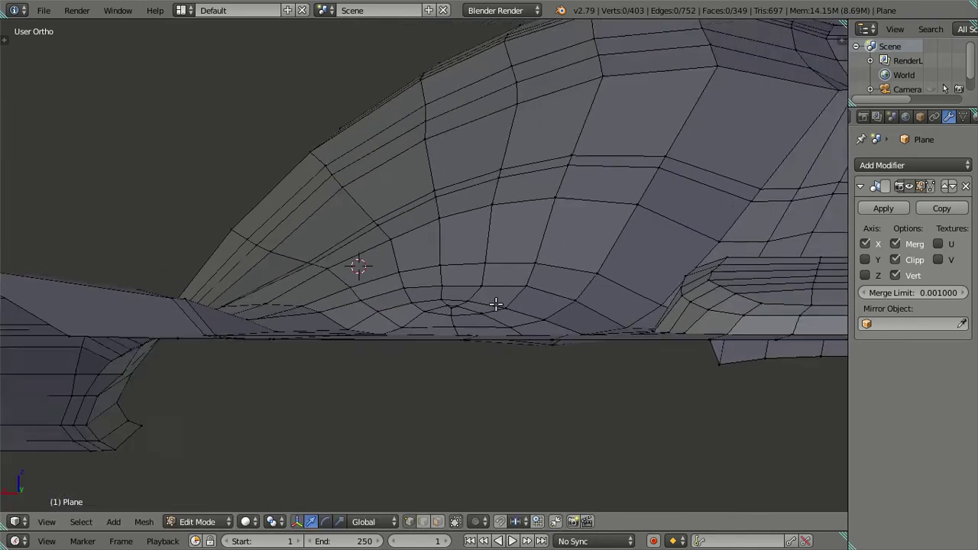
scroll(496, 306, "up", 3)
scroll(513, 331, "up", 3)
scroll(535, 338, "up", 2)
key("Tab")
scroll(520, 368, "down", 2)
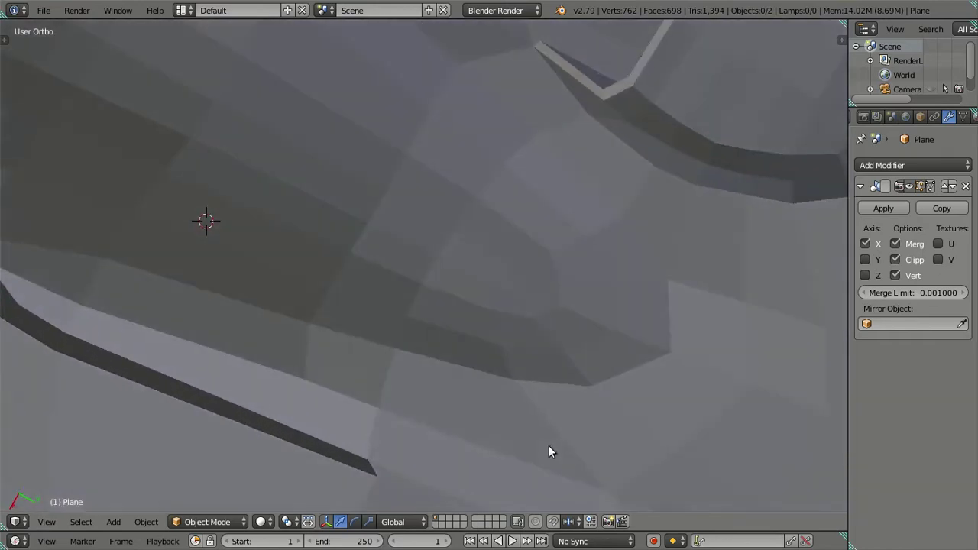
scroll(550, 451, "down", 2)
scroll(515, 398, "down", 2)
scroll(476, 240, "down", 2)
mouse_move(408, 240)
middle_mouse_down()
mouse_move(293, 266)
mouse_move(417, 350)
mouse_move(535, 317)
mouse_move(583, 387)
mouse_move(537, 328)
mouse_move(466, 389)
mouse_move(597, 385)
mouse_move(634, 328)
middle_mouse_up()
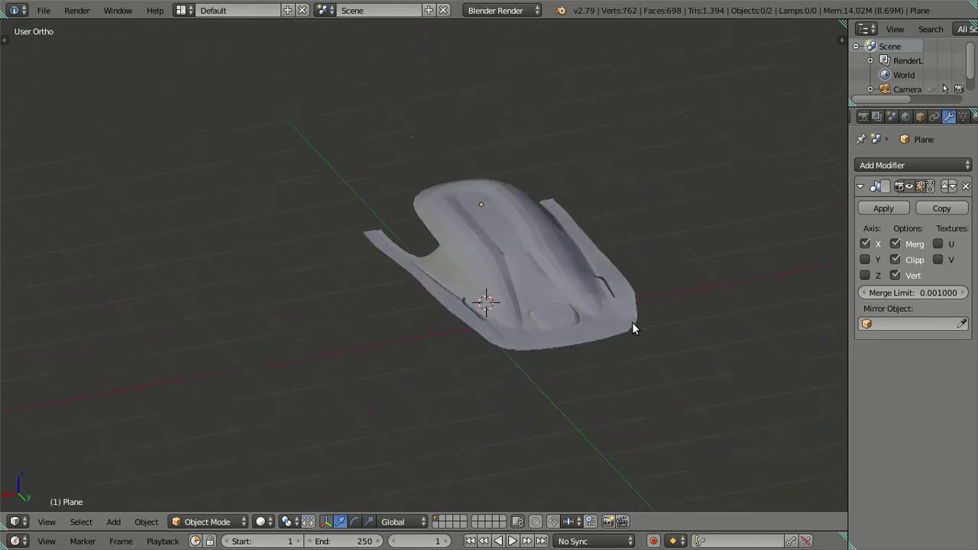
scroll(611, 308, "up", 2)
scroll(618, 286, "up", 2)
mouse_move(618, 286)
middle_mouse_down()
mouse_move(541, 286)
mouse_move(620, 286)
mouse_move(698, 355)
mouse_move(524, 257)
mouse_move(538, 349)
middle_mouse_up()
scroll(697, 355, "down", 3)
scroll(673, 334, "down", 2)
scroll(459, 370, "up", 5)
mouse_move(459, 370)
middle_mouse_down()
mouse_move(509, 448)
mouse_move(588, 380)
mouse_move(628, 411)
mouse_move(556, 375)
mouse_move(602, 312)
mouse_move(494, 281)
middle_mouse_up()
key("KP_7")
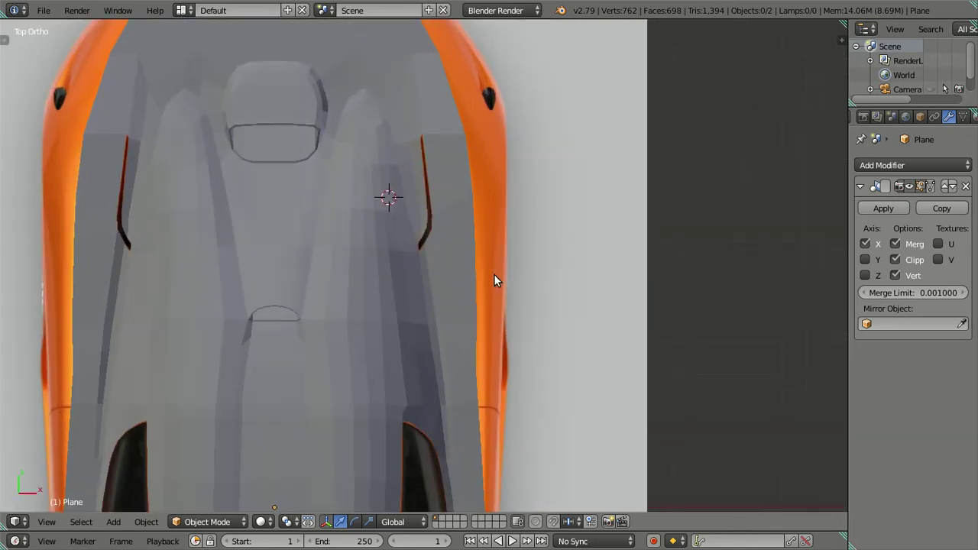
key("z")
key("z")
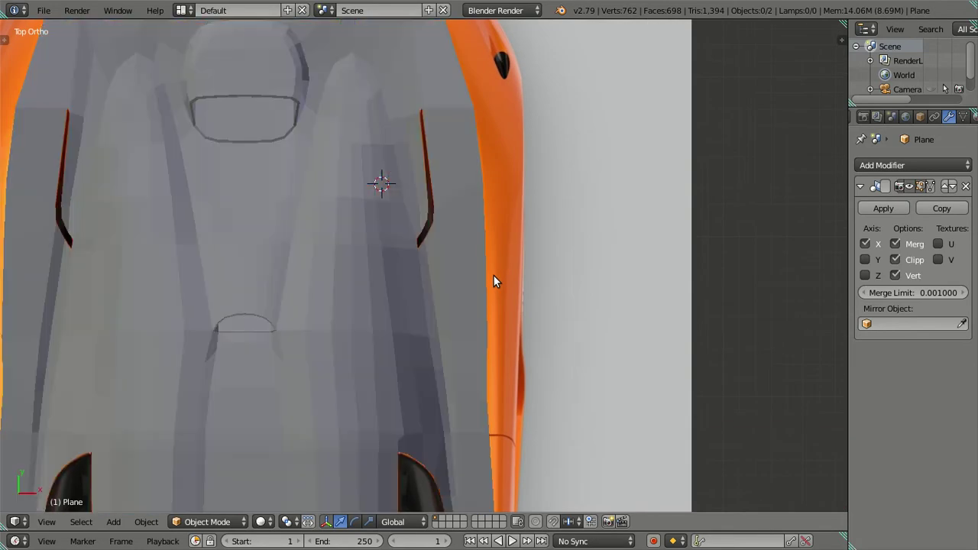
scroll(510, 350, "down", 3)
mouse_move(510, 350)
middle_mouse_down()
mouse_move(478, 236)
mouse_move(479, 195)
mouse_move(443, 192)
mouse_move(312, 240)
mouse_move(376, 251)
mouse_move(389, 339)
mouse_move(463, 310)
mouse_move(483, 343)
middle_mouse_up()
scroll(484, 343, "up", 3)
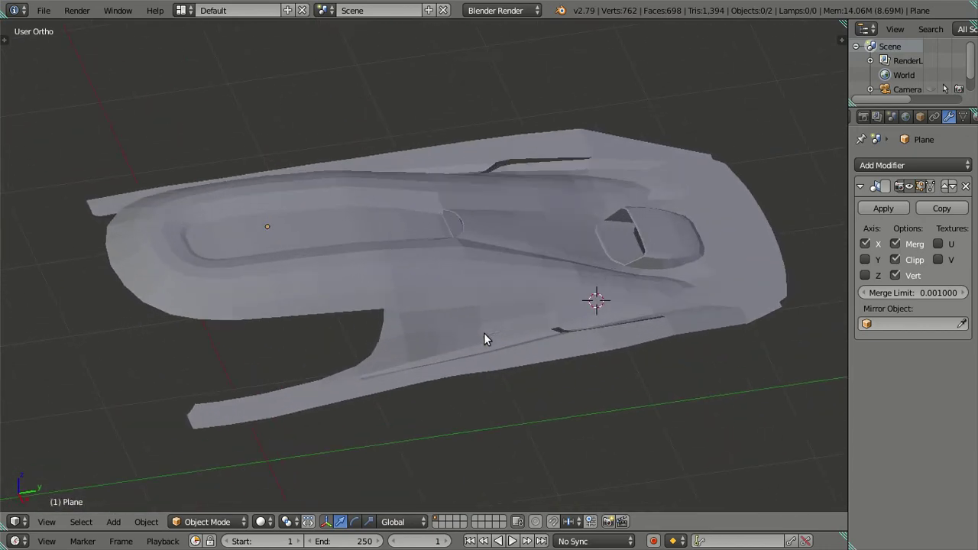
key("Tab")
scroll(509, 386, "down", 3)
scroll(507, 382, "down", 2)
- Zoom in on the mesh's rear tip in Right Ortho and inspect it in wireframe
key("KP_3")
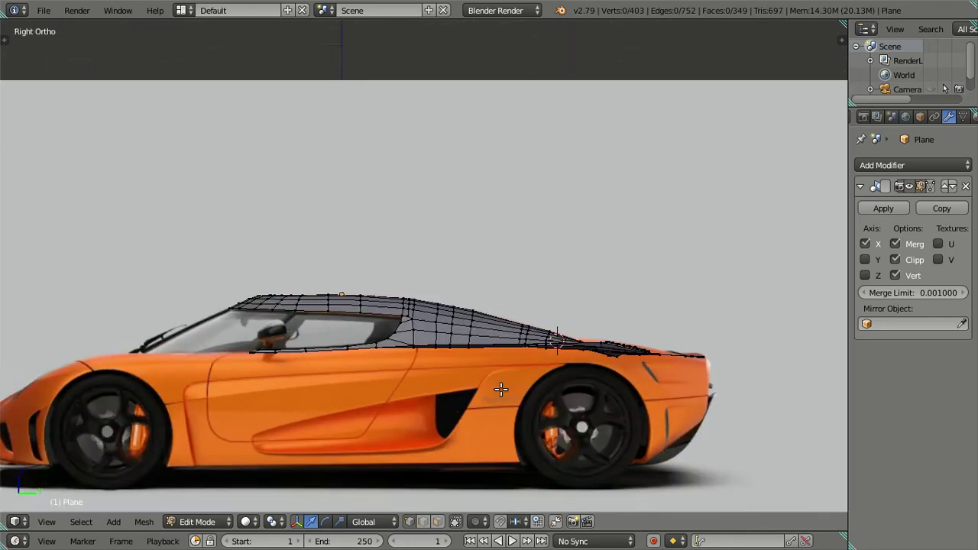
scroll(497, 389, "up", 2)
scroll(458, 344, "up", 3)
middle_click_drag(447, 324, 171, 345, "shift")
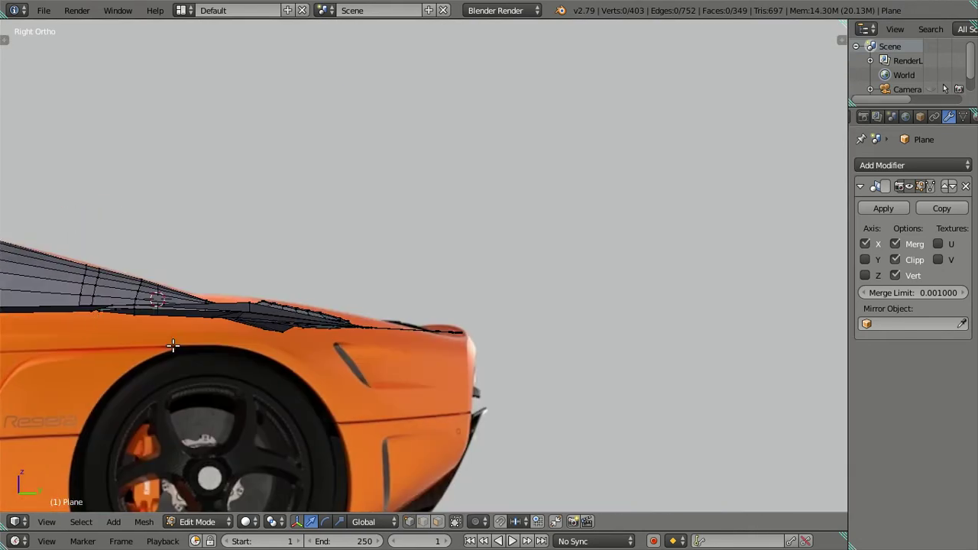
scroll(312, 385, "up", 2)
middle_click_drag(312, 384, 356, 347, "shift")
scroll(510, 372, "up", 1)
scroll(511, 373, "up", 1)
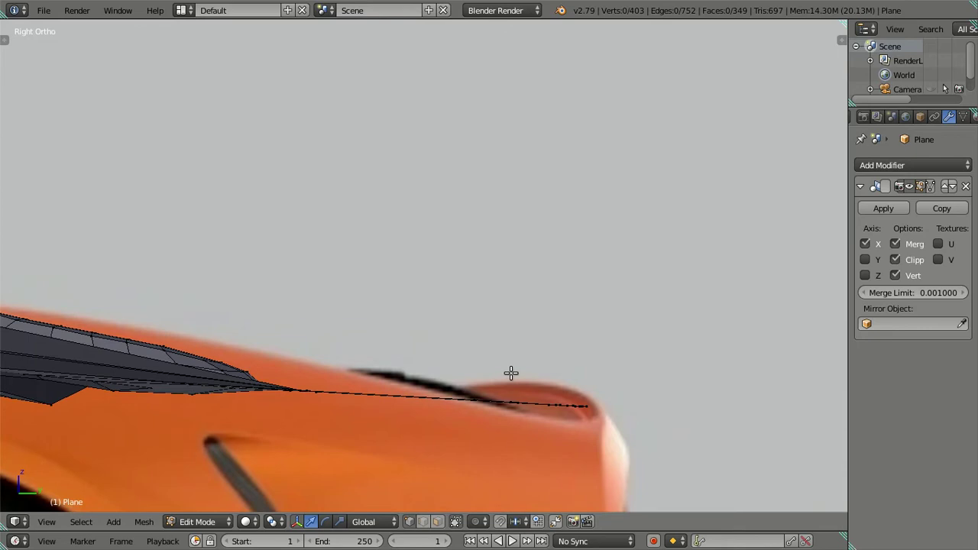
key("z")
mouse_move(528, 403)
middle_mouse_down()
mouse_move(546, 419)
mouse_move(546, 408)
mouse_move(496, 415)
mouse_move(550, 415)
mouse_move(525, 410)
middle_mouse_up()
mouse_move(395, 395)
middle_mouse_down()
mouse_move(585, 395)
mouse_move(592, 370)
middle_mouse_up()
mouse_move(570, 292)
middle_mouse_down()
mouse_move(574, 303)
mouse_move(491, 314)
mouse_move(515, 222)
mouse_move(560, 207)
middle_mouse_up()
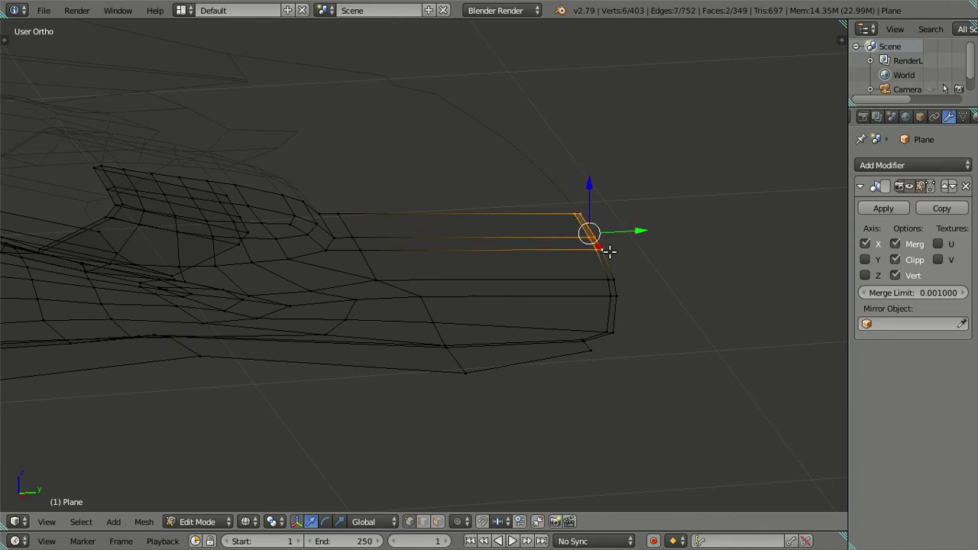
- Raise the rear tip vertices to match the reference's rear deck line, then check in 3D
key("KP_3")
scroll(681, 367, "up", 2)
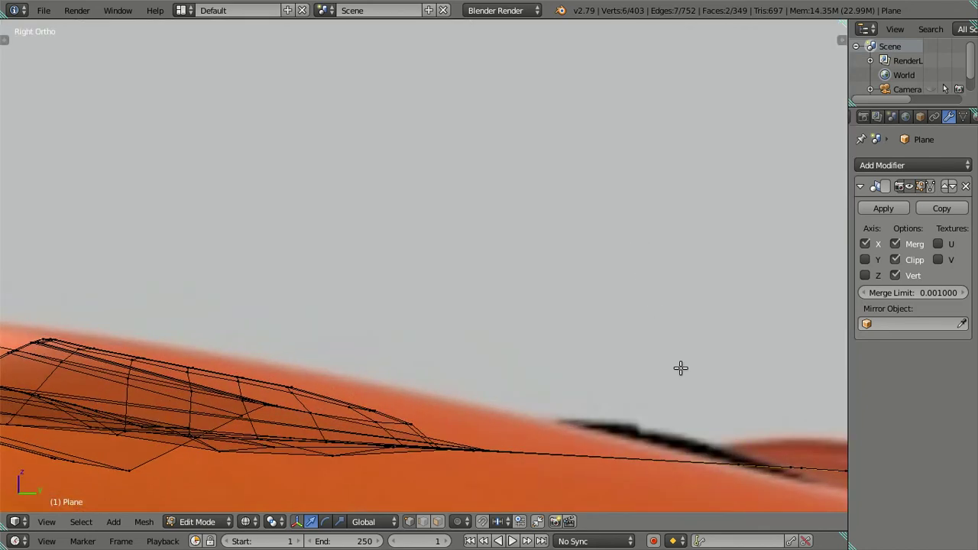
middle_click_drag(681, 366, 377, 271, "shift")
left_click_drag(565, 325, 566, 299)
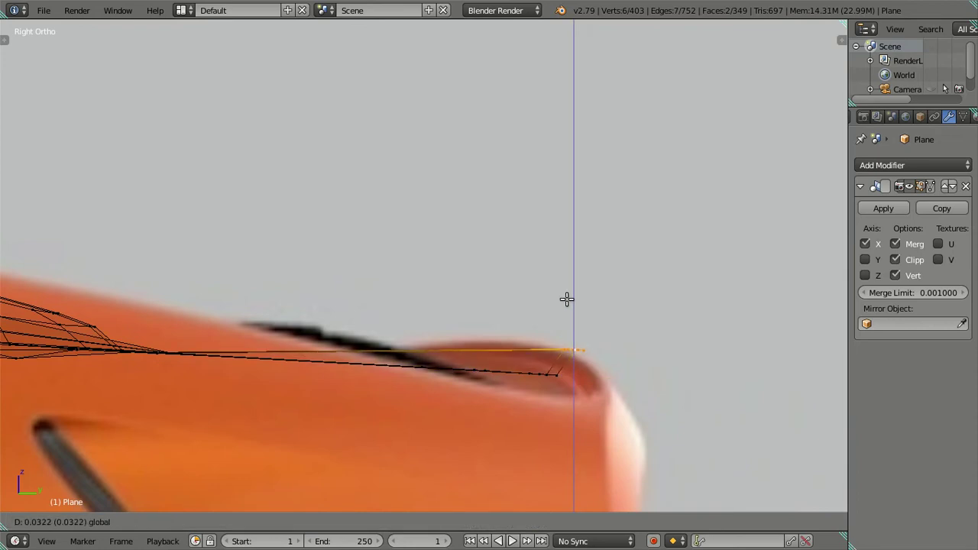
left_click(566, 299)
scroll(543, 310, "down", 2)
mouse_move(508, 319)
middle_mouse_down()
mouse_move(438, 388)
mouse_move(394, 316)
mouse_move(583, 334)
middle_mouse_up()
scroll(517, 331, "down", 2)
mouse_move(518, 332)
middle_mouse_down()
mouse_move(552, 380)
mouse_move(547, 322)
middle_mouse_up()
- Back in the side view, pan over the roof, door and rear roof areas against the reference
key("KP_3")
scroll(319, 345, "up", 3)
middle_click_drag(318, 346, 389, 280, "shift")
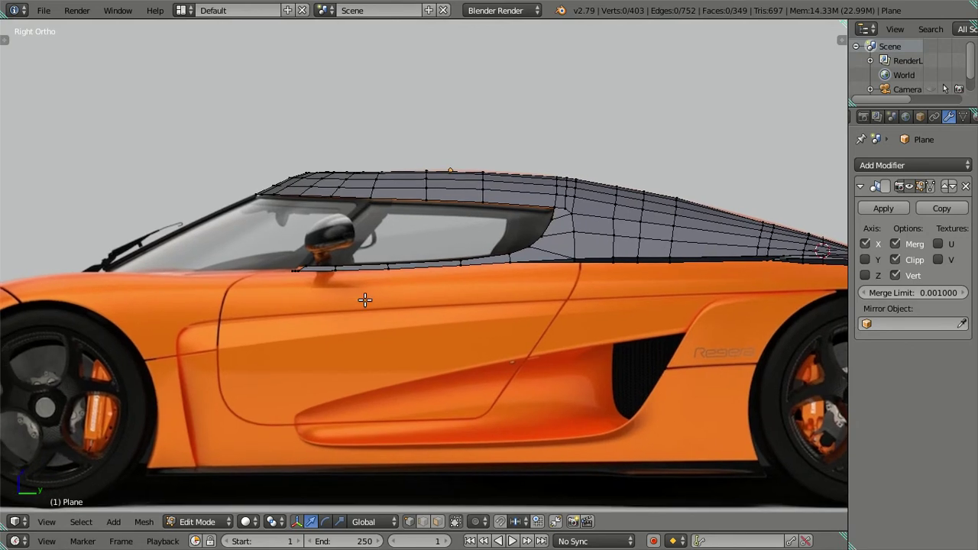
scroll(364, 298, "up", 1)
scroll(362, 294, "down", 1)
scroll(362, 294, "down", 2)
mouse_move(597, 280)
middle_mouse_down("shift")
mouse_move(407, 342)
mouse_move(641, 351)
mouse_move(654, 318)
middle_mouse_up("shift")
scroll(406, 342, "up", 2)
scroll(686, 333, "down", 3)
- Extrude the body's side edge loop and push the new edges outward from the body
key("e")
right_click(729, 378)
key("g")
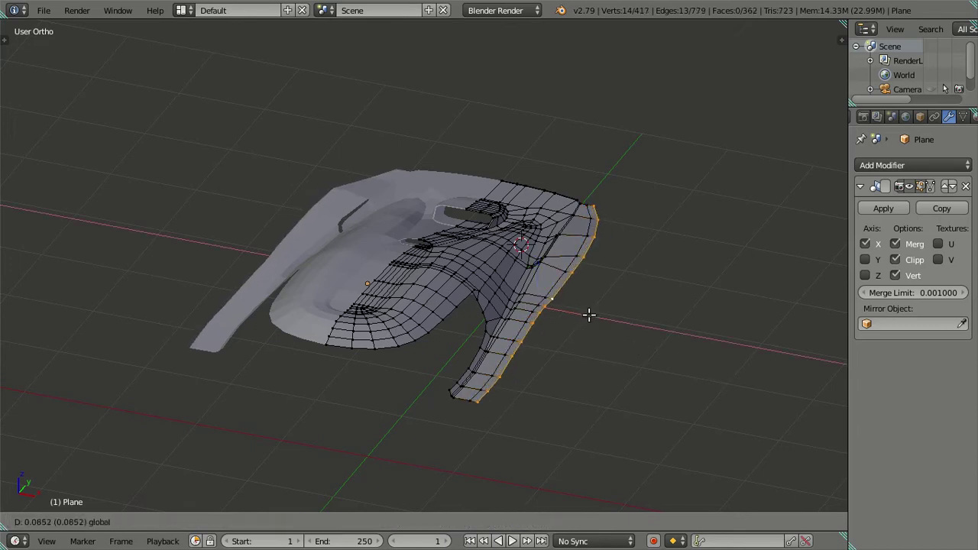
left_click(595, 322)
- In side view, lower the new strip below the window line, then nudge it slightly up with X-ray on
key("KP_3")
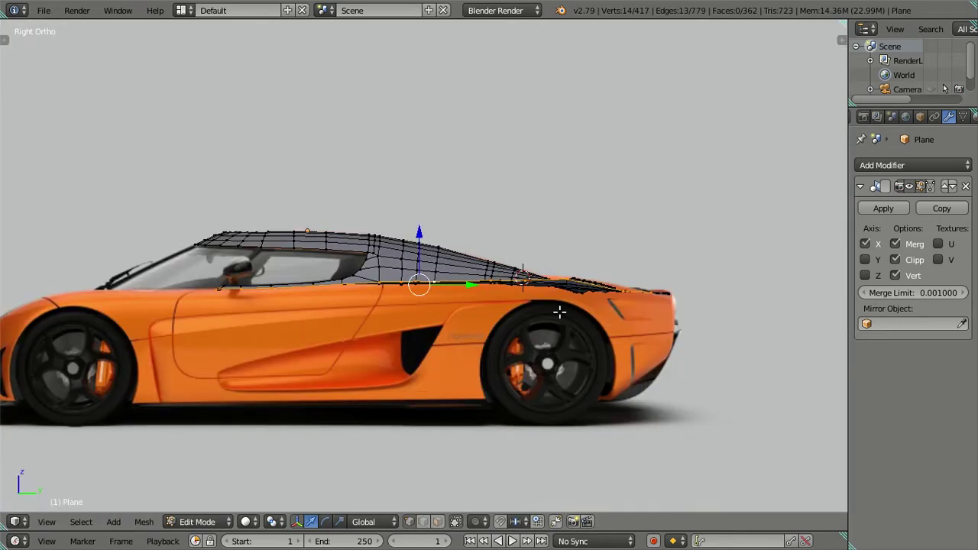
scroll(459, 287, "up", 4)
key("g")
key("z")
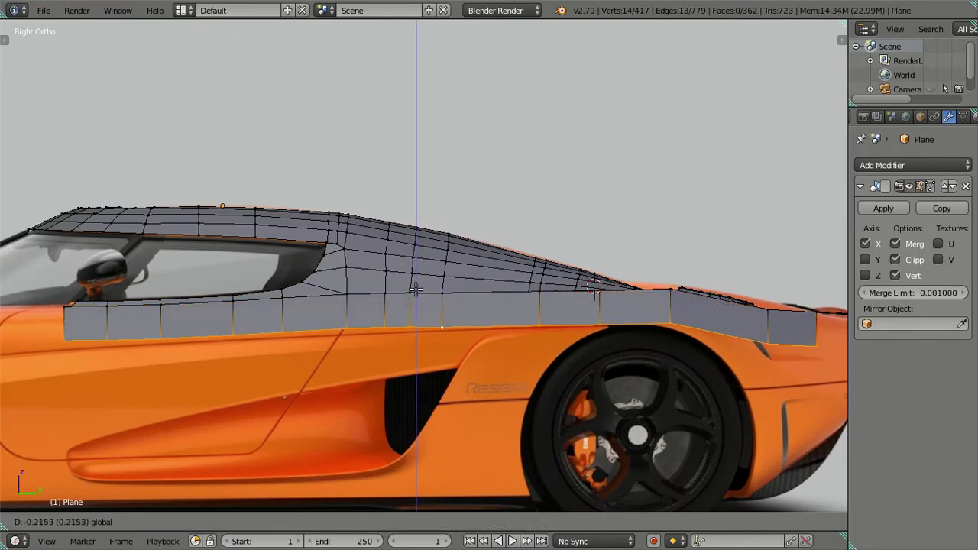
left_click(418, 304)
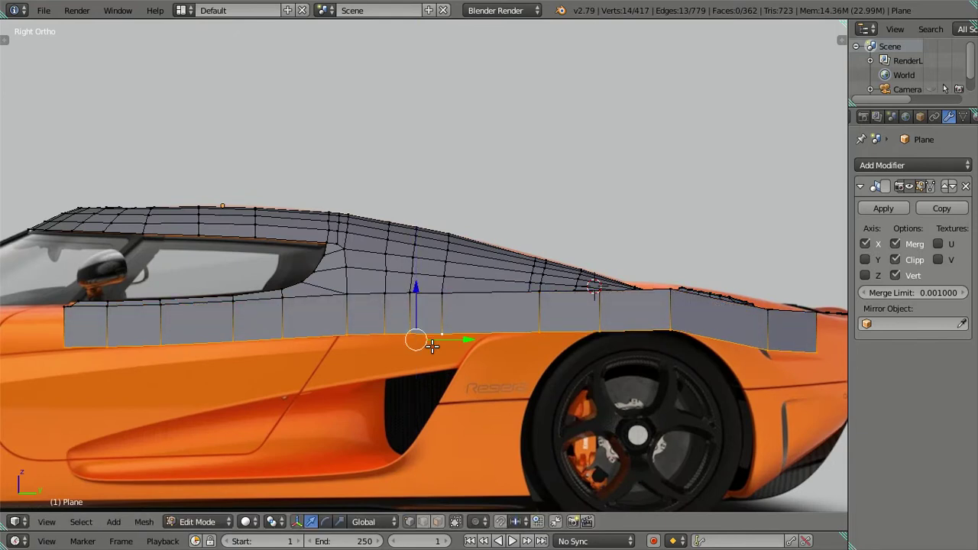
key("z")
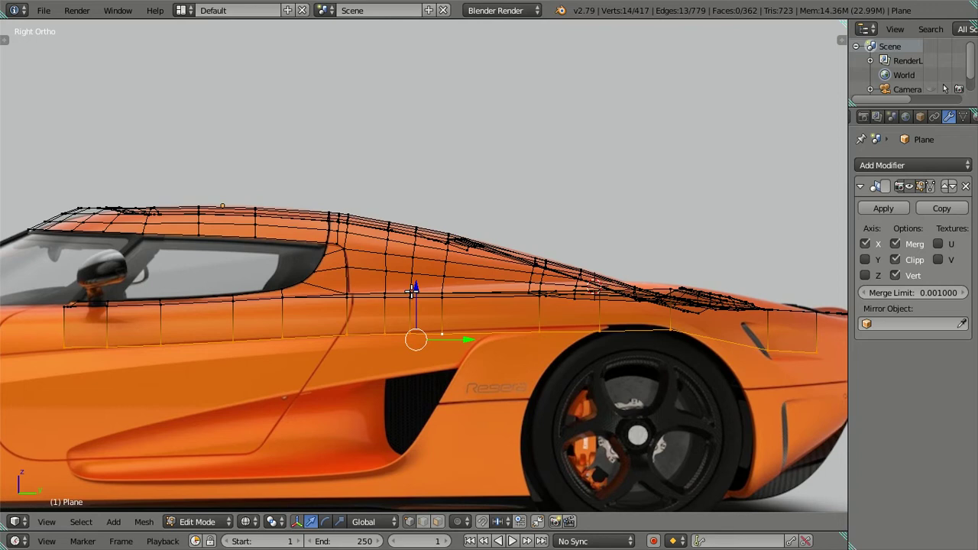
key("g")
key("z")
left_click(421, 282)
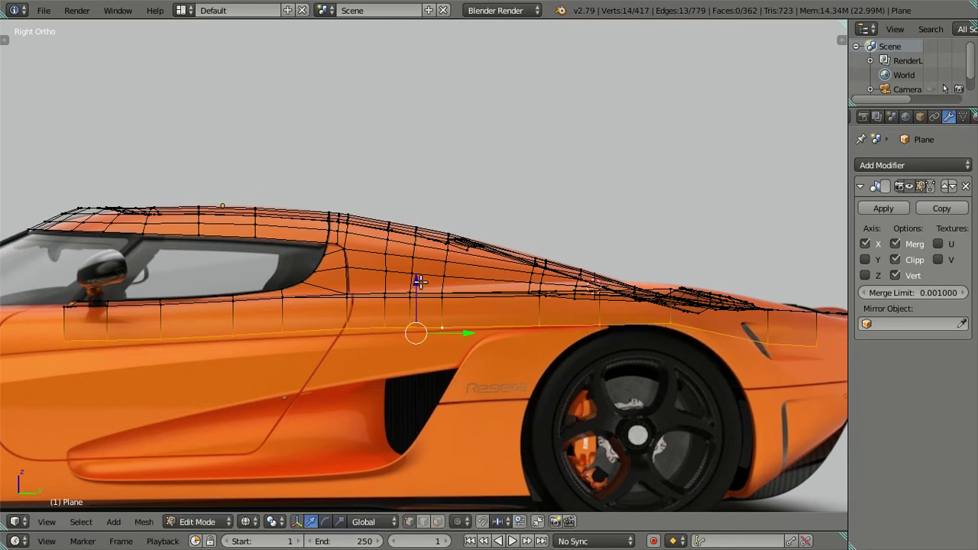
- Select two rear vertices of the strip's lower edge and try a vertical move, leaving them in place
middle_click_drag(594, 359, 335, 370, "shift")
right_click(547, 396)
right_click(617, 399, "shift")
key("g")
key("z")
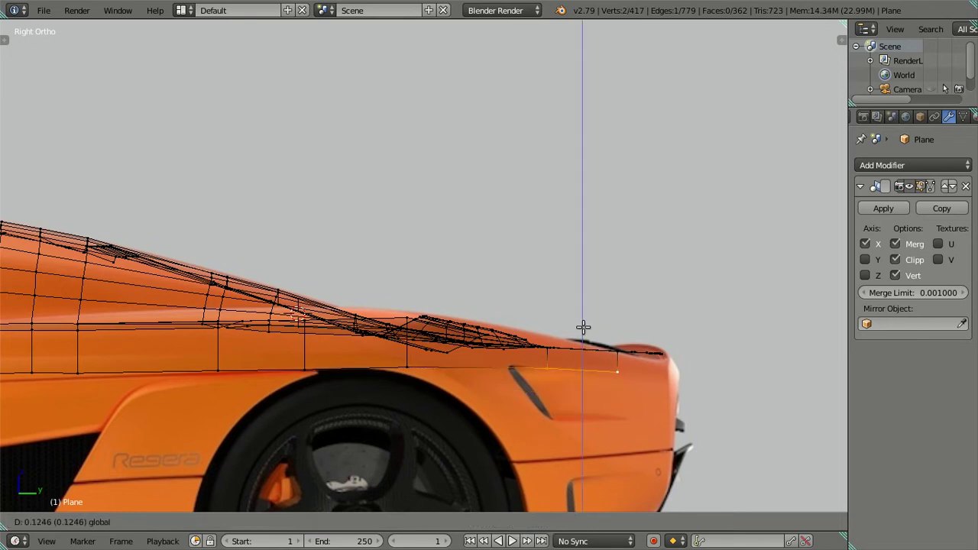
right_click(583, 327)
key("a")
- Select the strip's lower edge row and lower it slightly
middle_click_drag(422, 367, 299, 334, "shift")
middle_click_drag(190, 332, 515, 321, "shift")
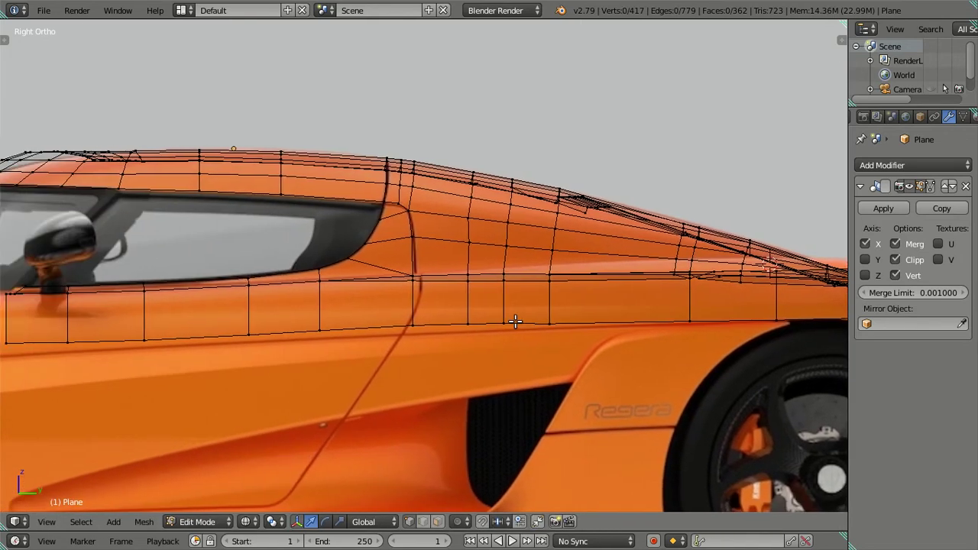
scroll(295, 377, "up", 1)
right_click(573, 335)
right_click(626, 334, "shift")
scroll(433, 353, "down", 2)
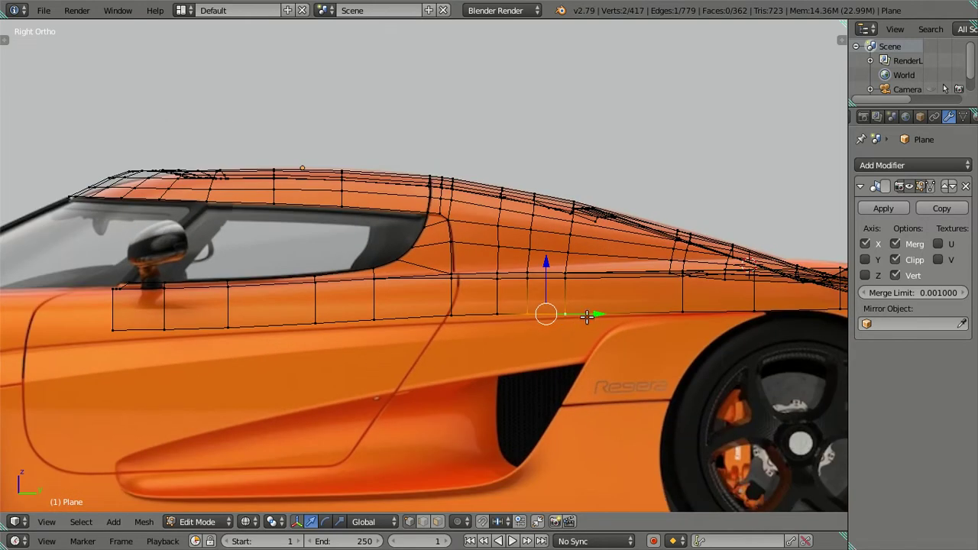
right_click(112, 331, "ctrl")
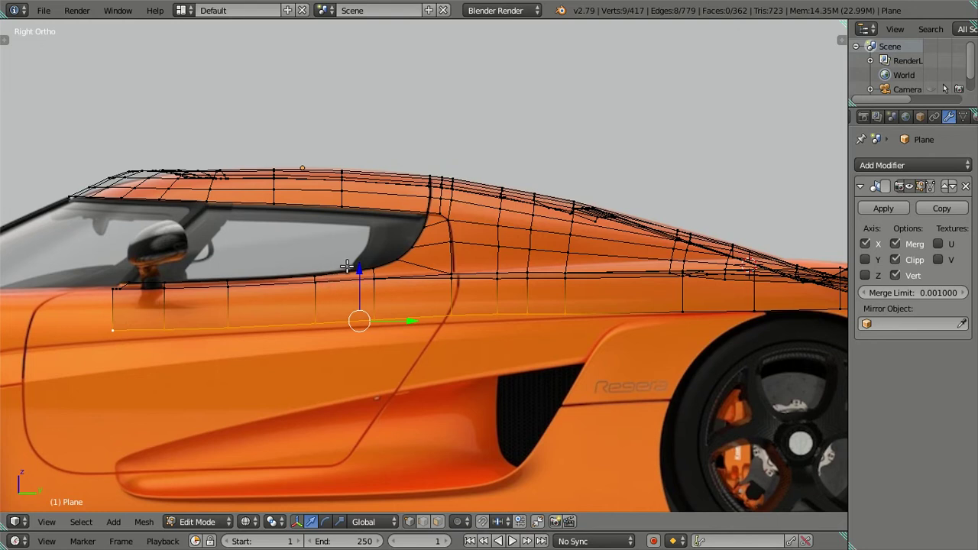
left_click_drag(360, 269, 360, 273)
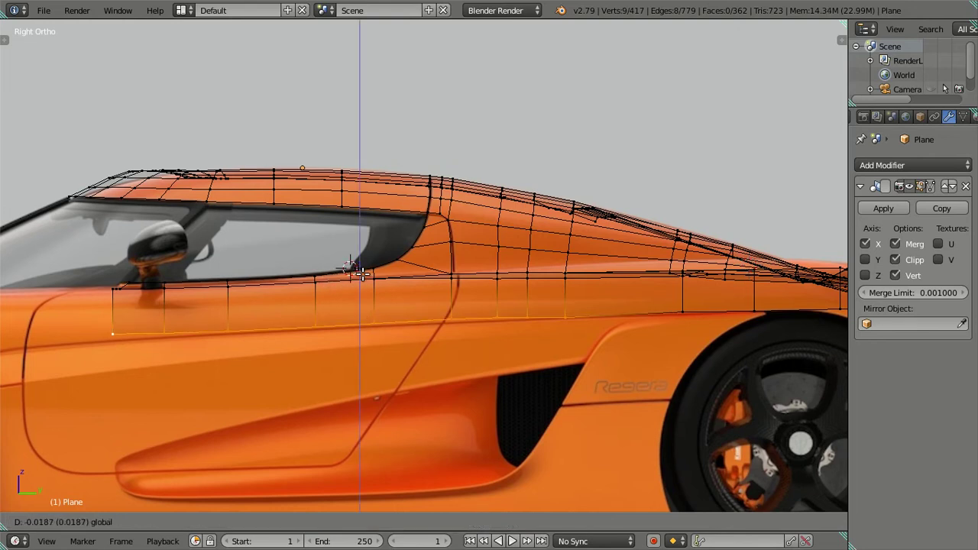
- Drop the rearmost vertex and move the remaining lower edge row vertically onto the door line
right_click(569, 318, "shift")
scroll(433, 328, "up", 2)
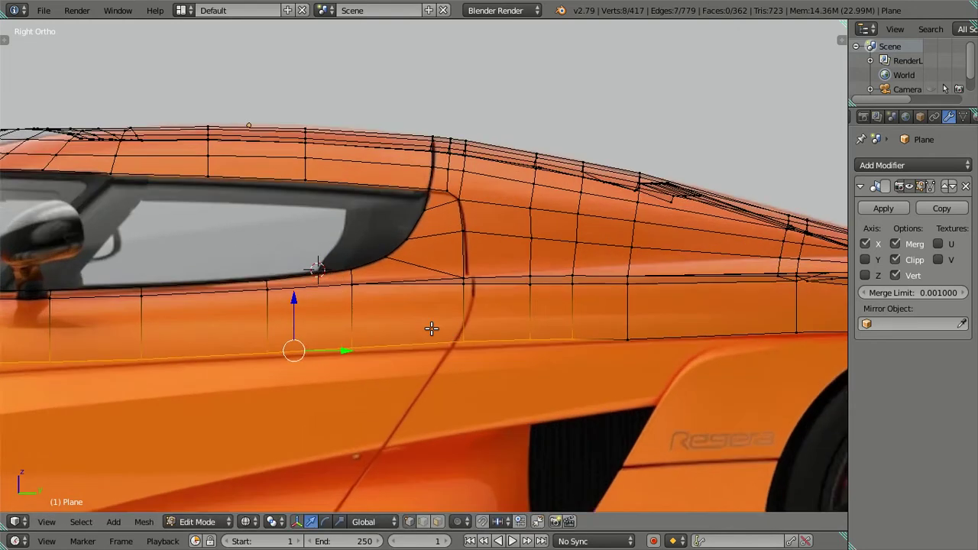
scroll(410, 326, "up", 1)
left_click(259, 315)
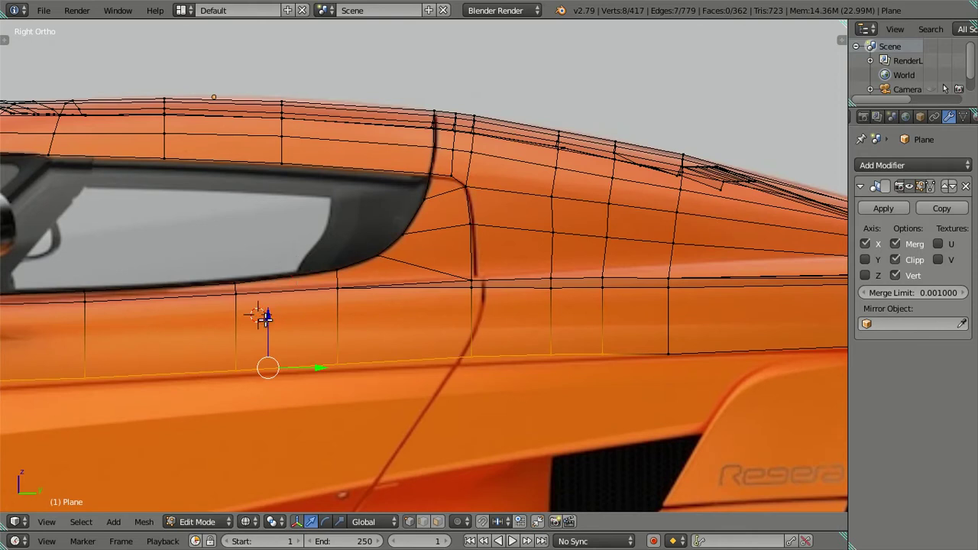
left_click_drag(266, 316, 281, 319)
- Select individual edges of the lower row for a vertical adjustment, then clear the selection
right_click(604, 354, "shift")
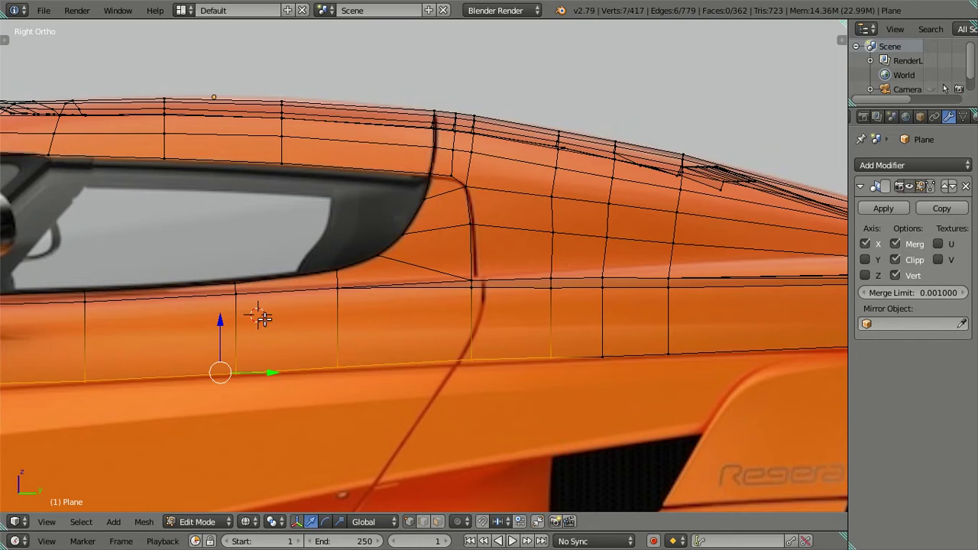
right_click(470, 361)
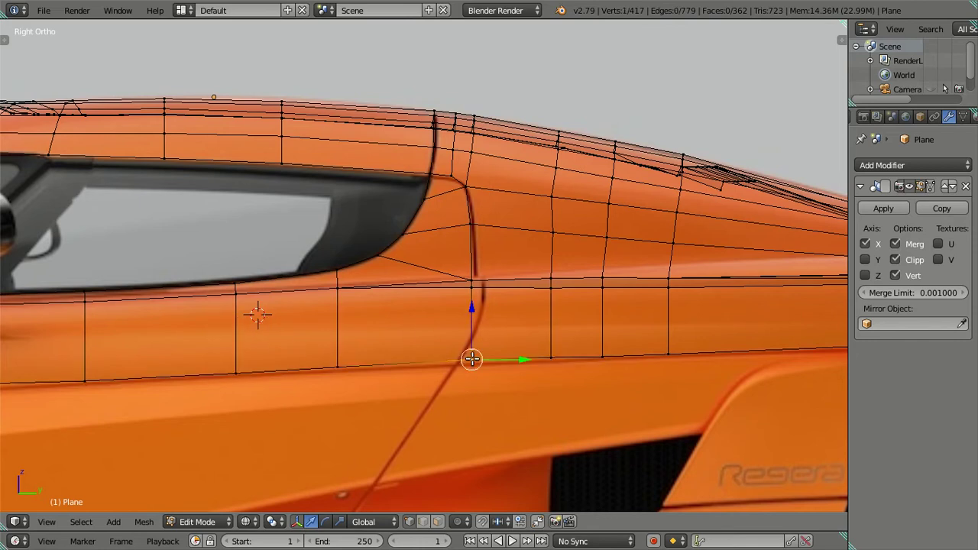
right_click(549, 357, "shift")
key("g")
key("z")
right_click(513, 309)
key("a")
- Move the strip's front corner vertex vertically onto the door line, then orbit to check the strip
middle_click_drag(165, 393, 652, 346, "shift")
right_click(316, 334)
right_click(403, 334, "shift")
key("g")
key("z")
right_click(365, 284)
right_click(317, 321)
key("g")
key("z")
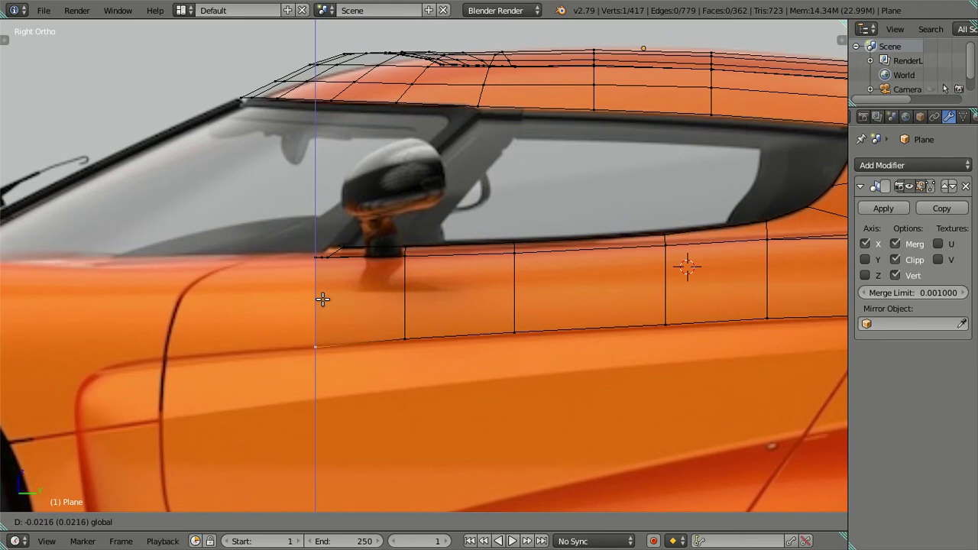
left_click(323, 297)
scroll(324, 295, "down", 3)
key("a")
mouse_move(323, 295)
middle_mouse_down()
mouse_move(410, 334)
mouse_move(517, 332)
mouse_move(387, 372)
mouse_move(439, 443)
mouse_move(438, 401)
middle_mouse_up()
- In top view, shift the strip's inner column of vertices toward the body beside the cockpit
key("KP_7")
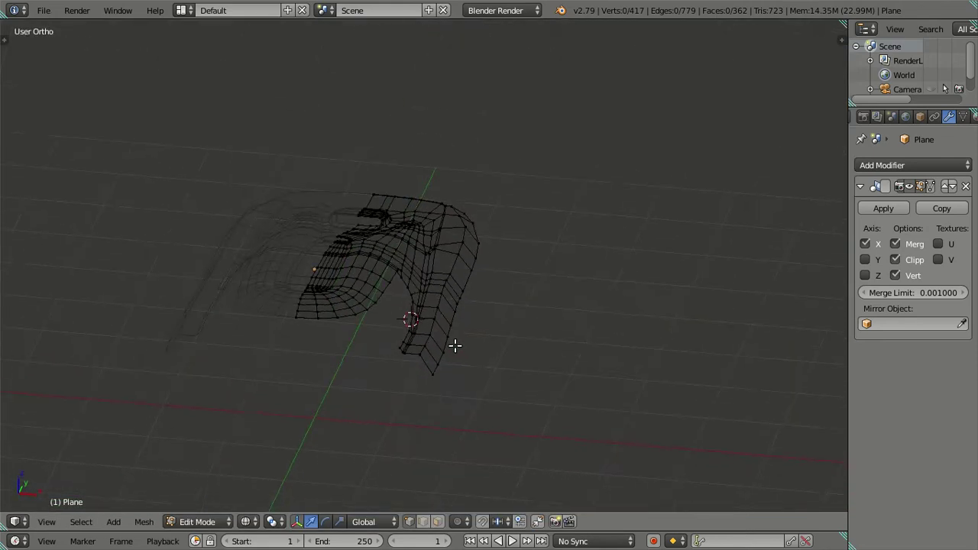
scroll(455, 346, "up", 1)
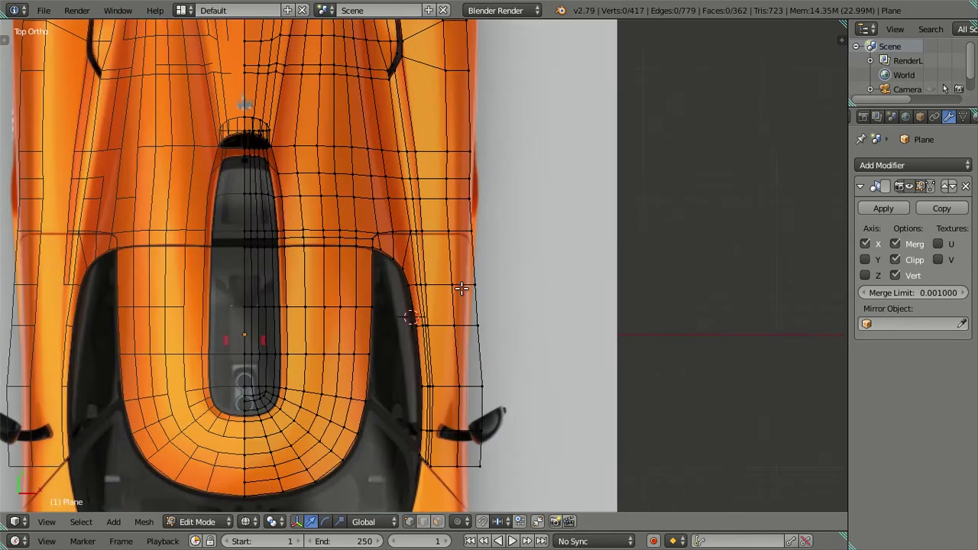
scroll(450, 336, "up", 1)
scroll(443, 393, "up", 2)
scroll(454, 281, "up", 1)
middle_click_drag(454, 282, 454, 227, "shift")
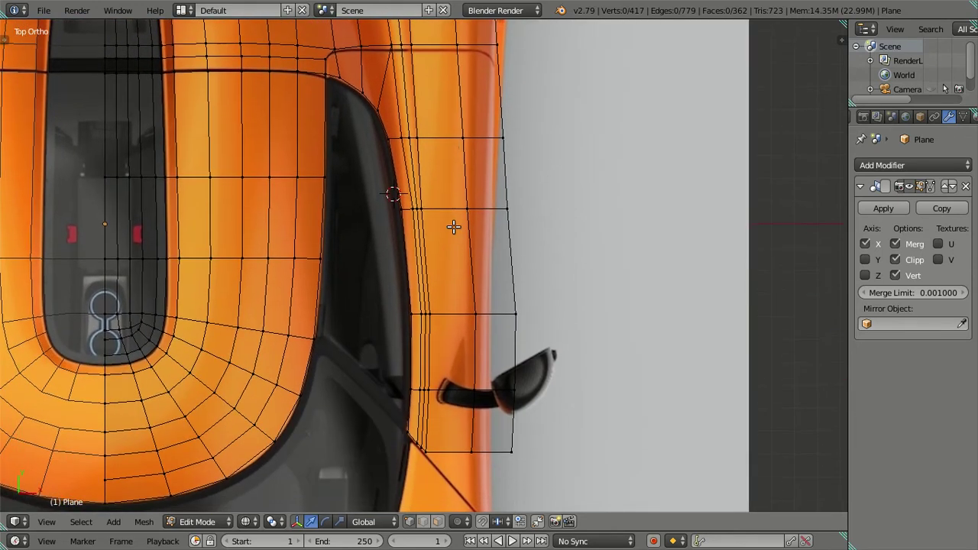
right_click(473, 451)
right_click(474, 390, "shift")
right_click(474, 313, "shift")
mouse_move(524, 381)
left_mouse_down()
mouse_move(502, 382)
mouse_move(516, 351)
left_mouse_up()
right_click(468, 451, "shift")
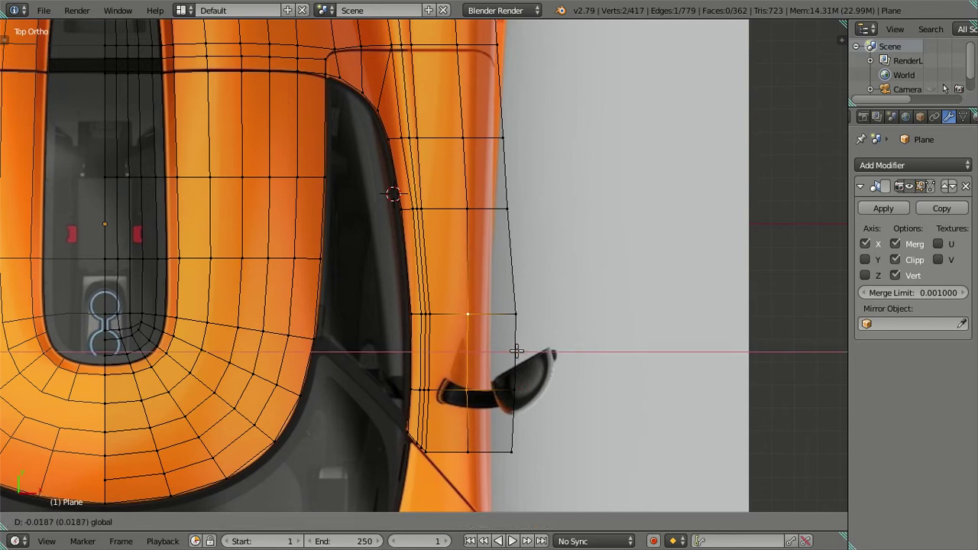
left_click_drag(516, 351, 515, 349)
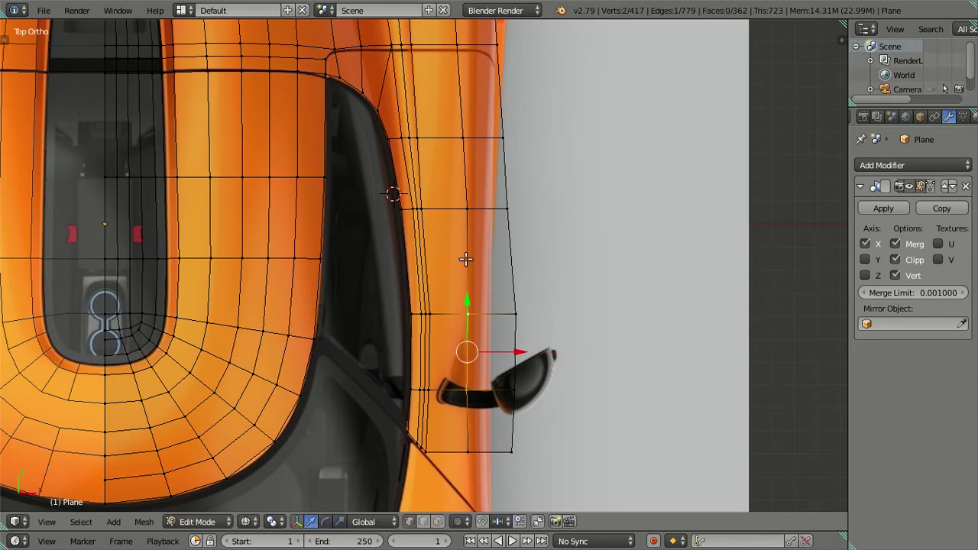
middle_click_drag(466, 350, 489, 464, "shift")
- Move the edge above and an added vertex sideways along X toward the car outline
right_click(479, 329)
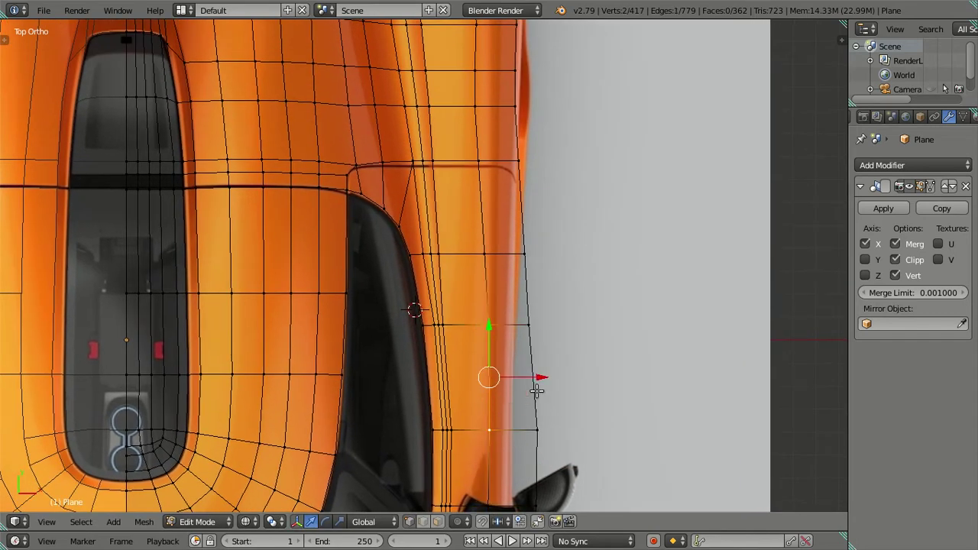
key("g")
left_click(528, 337)
right_click(497, 281)
right_click(481, 312, "shift")
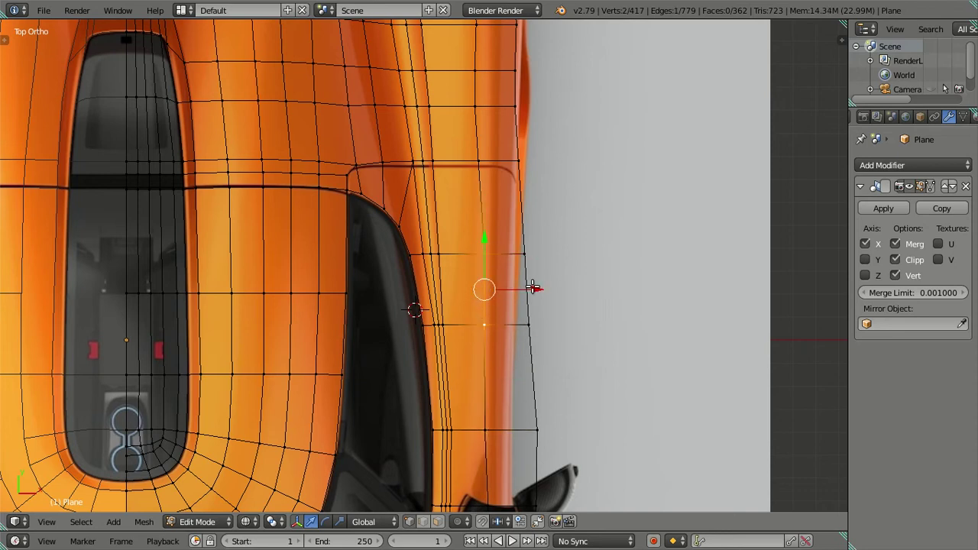
key("g")
key("x")
left_click(528, 284)
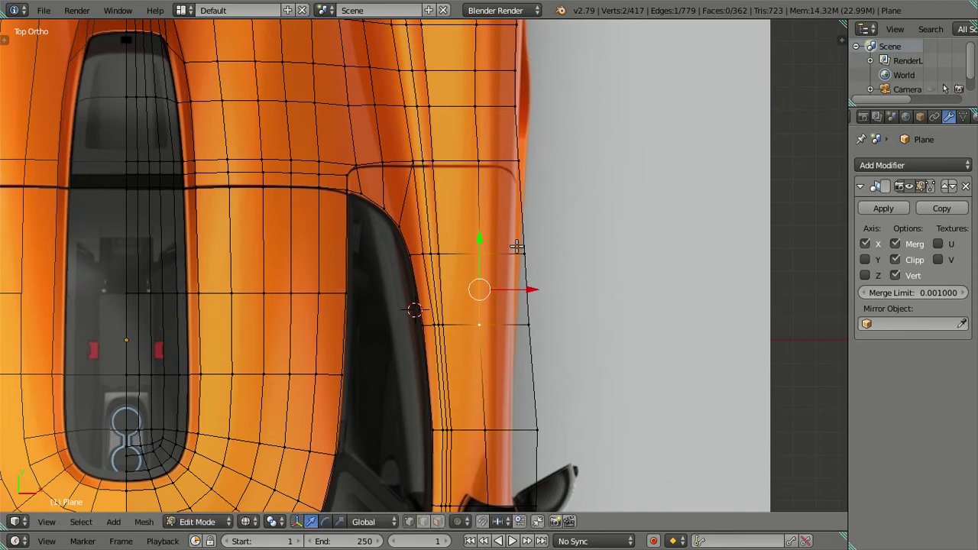
middle_click_drag(493, 201, 512, 305, "shift")
right_click(497, 266, "shift")
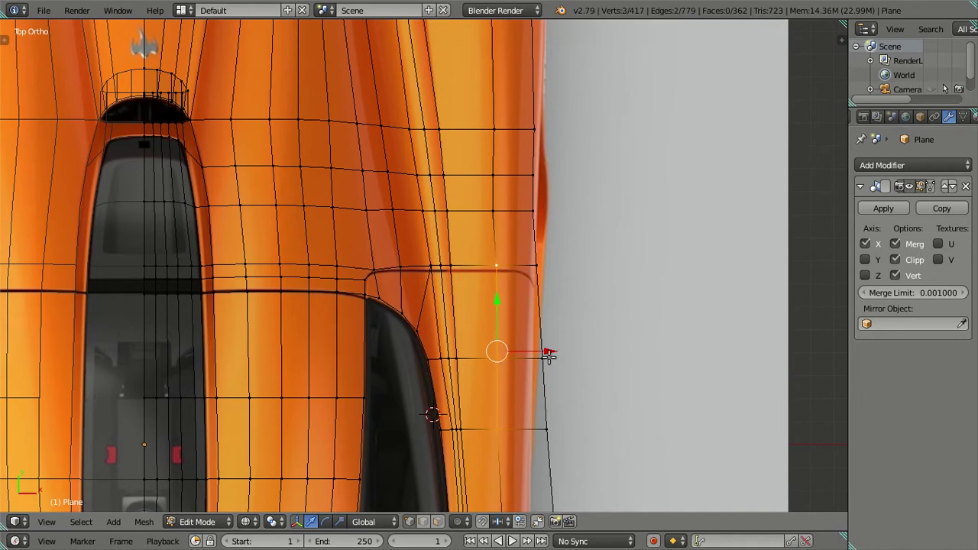
key("g")
key("x")
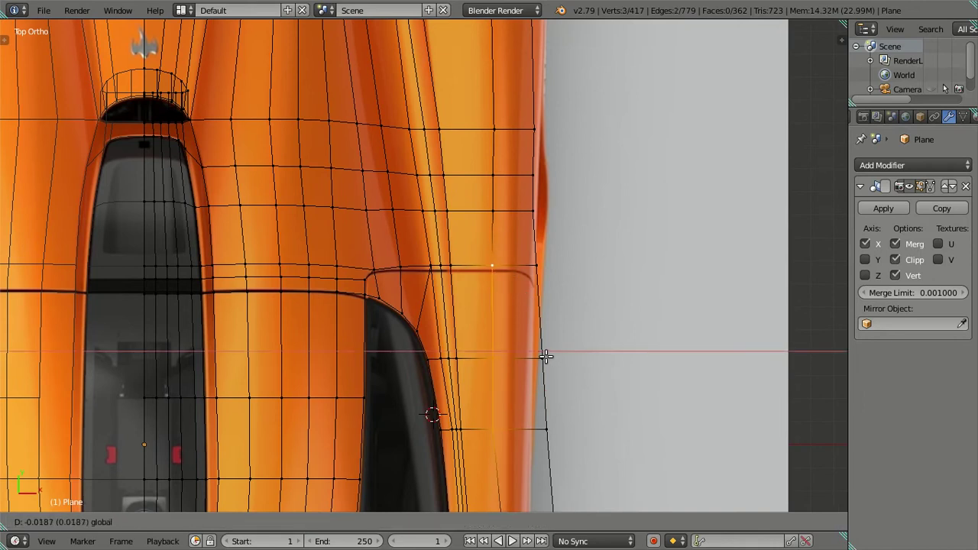
left_click(546, 356)
- Rotate the strip's vertical edge to follow the car's side outline
right_click(495, 431)
right_click(504, 373, "shift")
key("r")
key("Escape")
key("r")
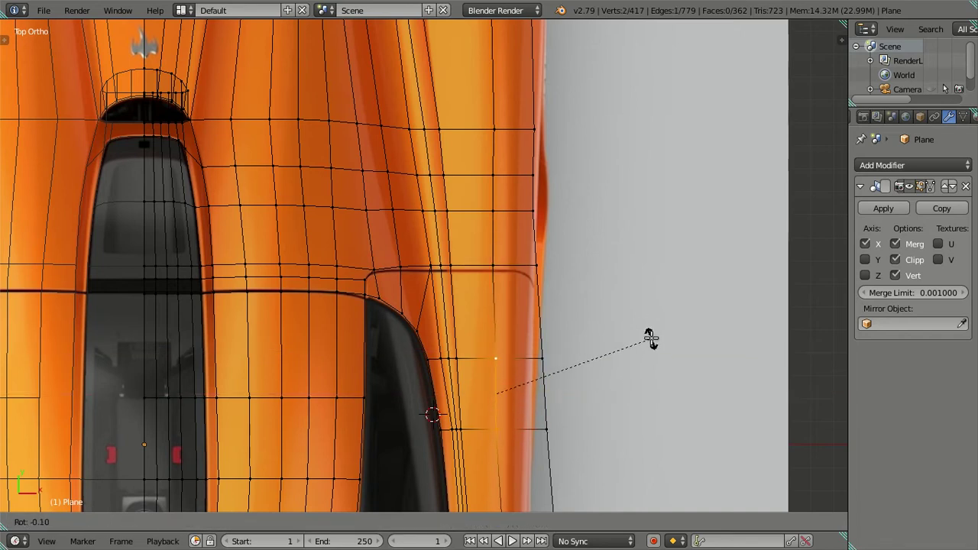
left_click(642, 334)
key("a")
- Slide the outer edge vertices and their lower neighbours inward onto the car's silhouette
scroll(524, 365, "down", 1)
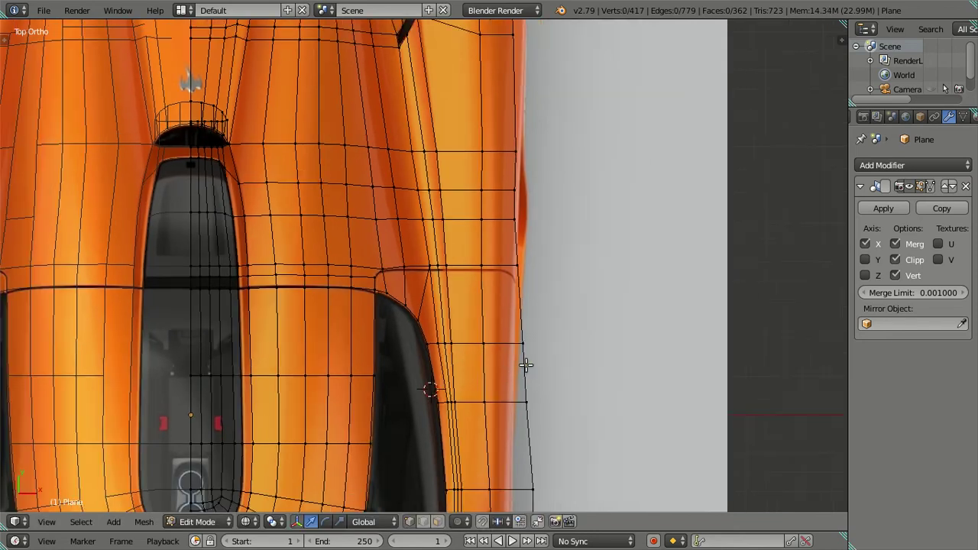
scroll(517, 267, "down", 1)
right_click(502, 250)
scroll(536, 264, "up", 1)
left_click_drag(613, 241, 603, 243)
right_click(579, 359)
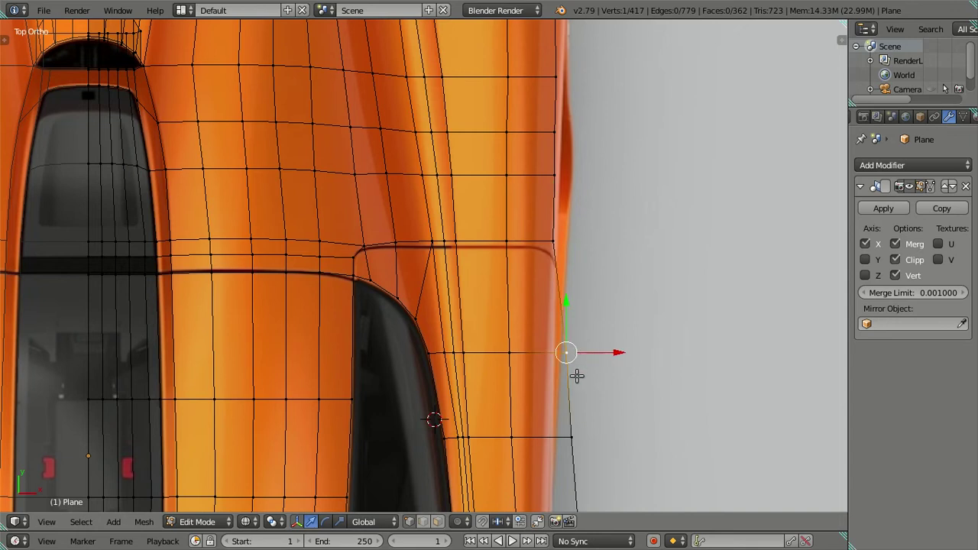
left_click_drag(620, 351, 605, 349)
left_click(604, 349)
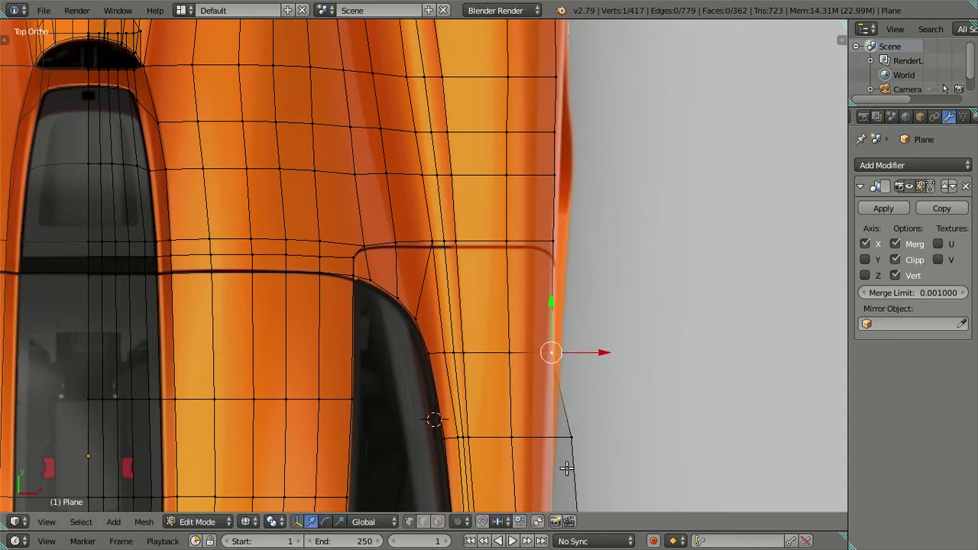
middle_click_drag(562, 340, 580, 204, "shift")
left_click_drag(620, 215, 603, 212)
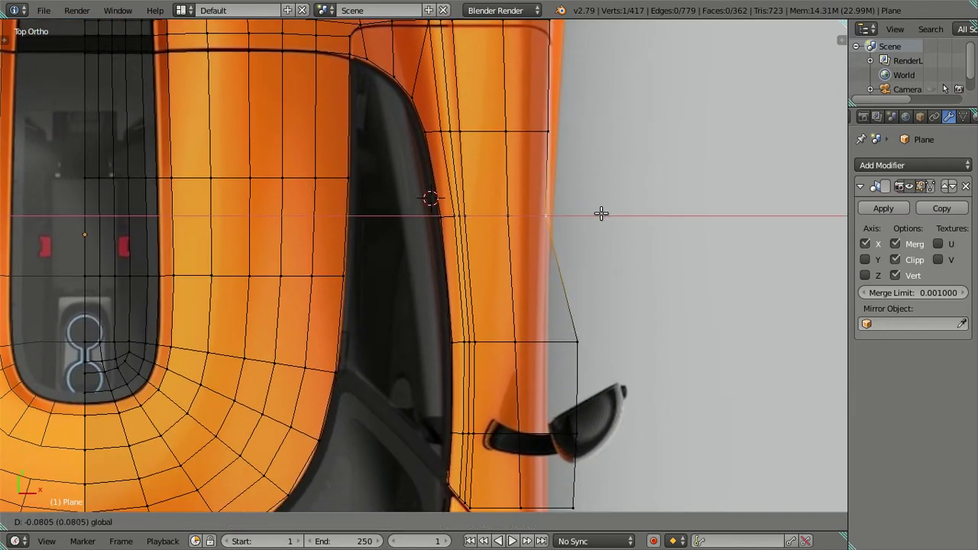
right_click(600, 339)
left_click_drag(611, 341, 579, 344)
- Pull the edge vertices near the mirror inward along X onto the body edge
middle_click_drag(578, 380, 559, 242, "shift")
right_click(558, 284)
right_click(555, 355, "shift")
left_click_drag(594, 311, 565, 313)
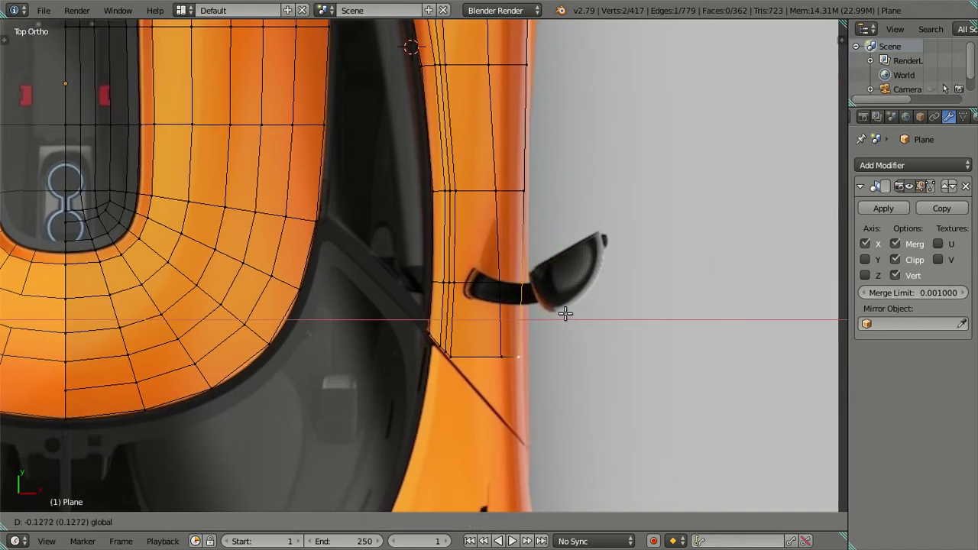
left_click(566, 313)
right_click(541, 364)
key("g")
key("x")
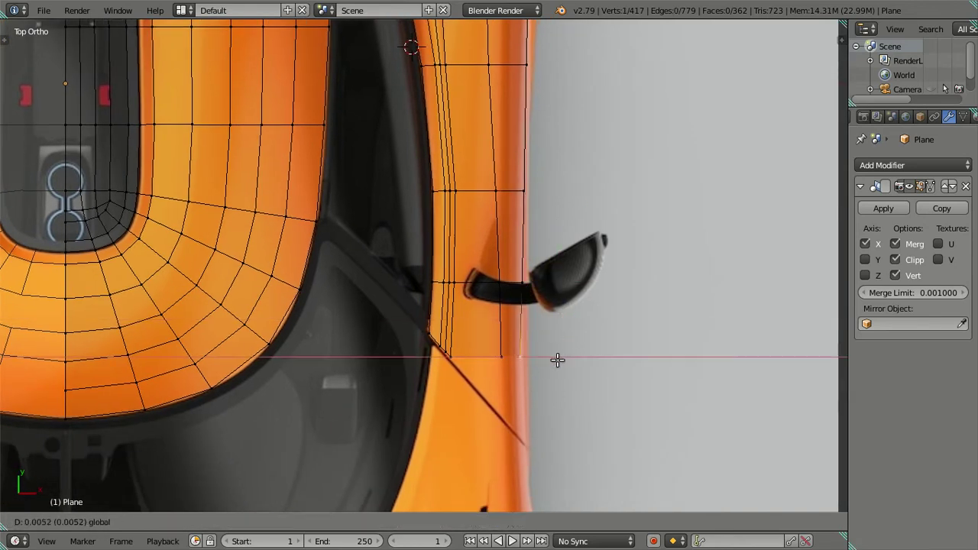
left_click(561, 360)
scroll(550, 329, "down", 3)
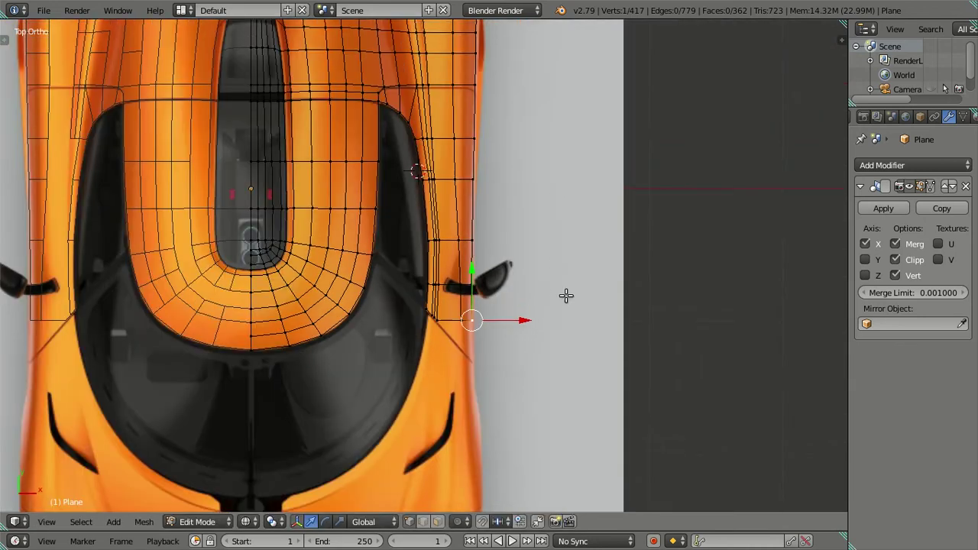
scroll(569, 320, "up", 3, "shift")
key("ctrl+KP_7")
- In Right Ortho wireframe, slide a side-strip vertex along Y onto the door seam
key("KP_3")
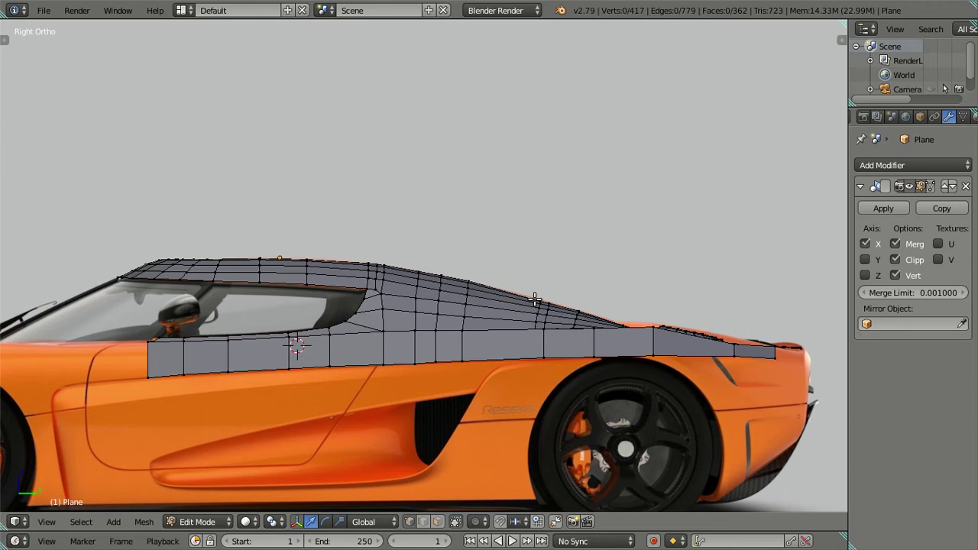
key("z")
scroll(527, 300, "up", 1)
scroll(518, 298, "up", 1)
scroll(481, 194, "up", 1)
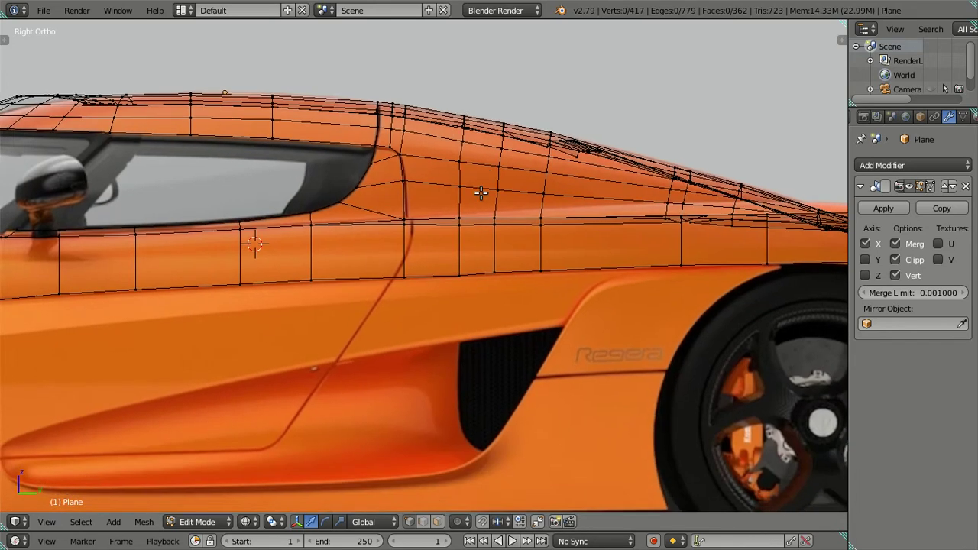
scroll(481, 194, "up", 2)
right_click(407, 279)
key("g")
key("y")
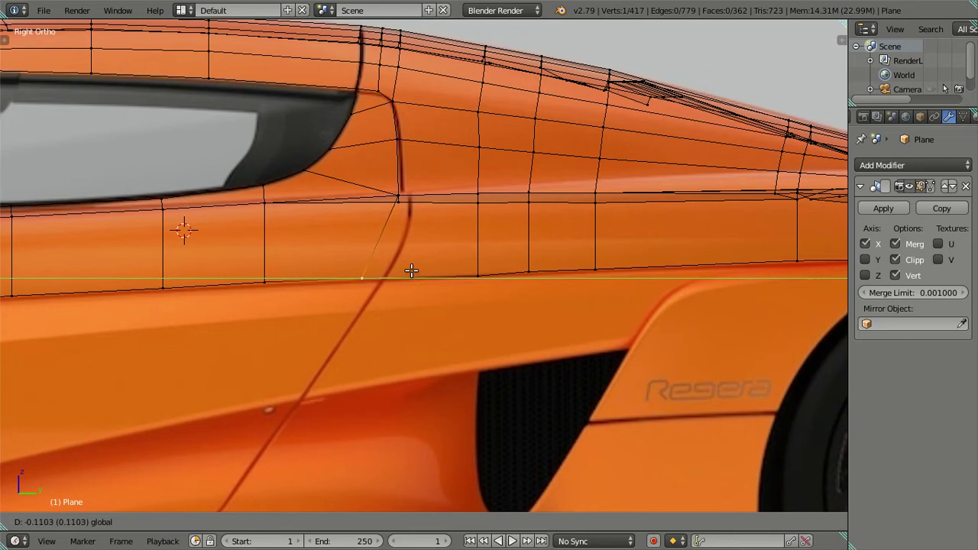
left_click(411, 270)
- Check the door-seam vertex's placement from the side and top views, then deselect it
key("z")
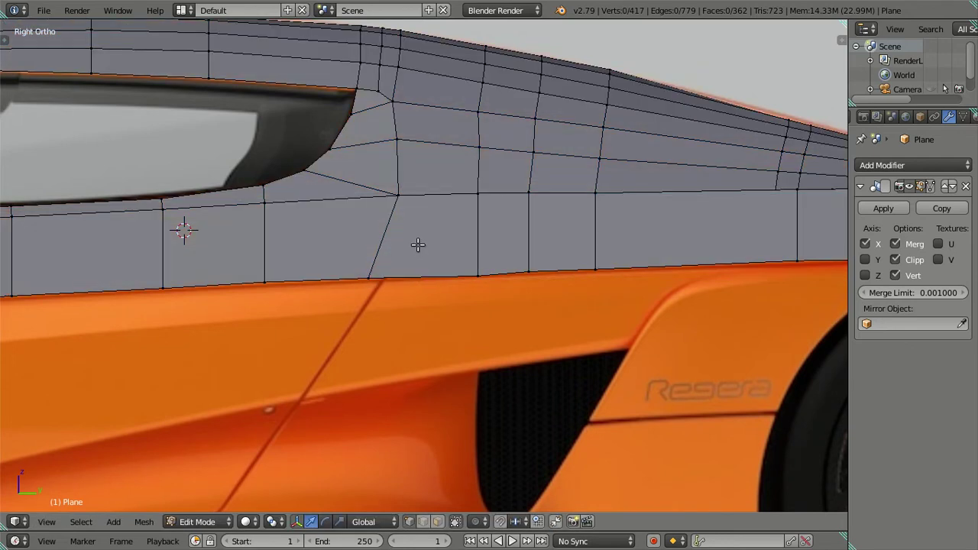
scroll(418, 245, "down", 2)
scroll(418, 245, "up", 2)
key("z")
middle_click_drag(415, 236, 422, 303)
right_click(408, 280)
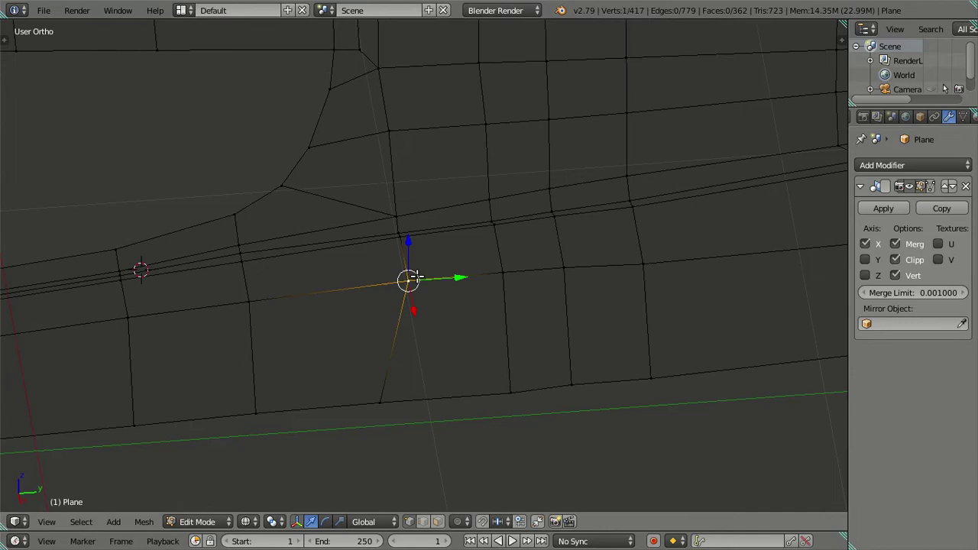
key("KP_3")
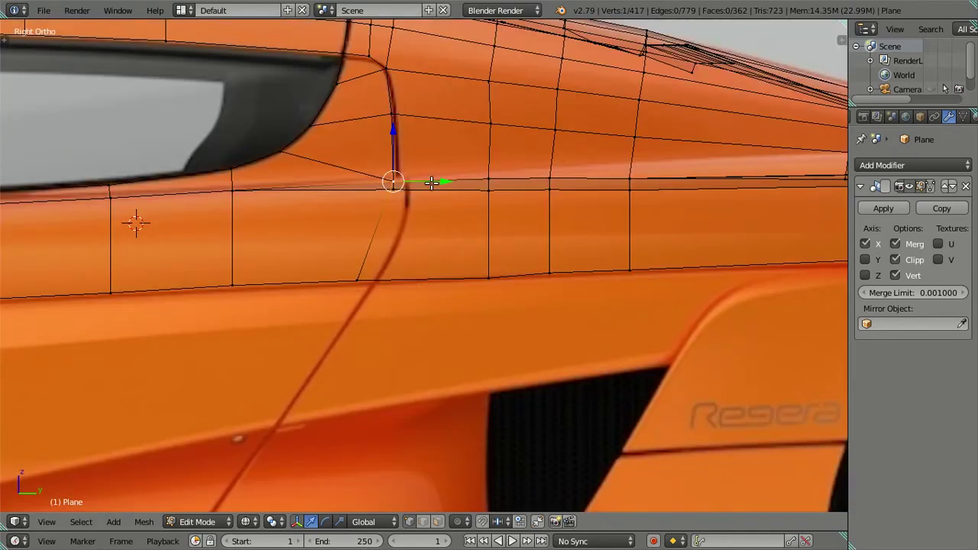
scroll(433, 190, "down", 3)
scroll(433, 190, "down", 2)
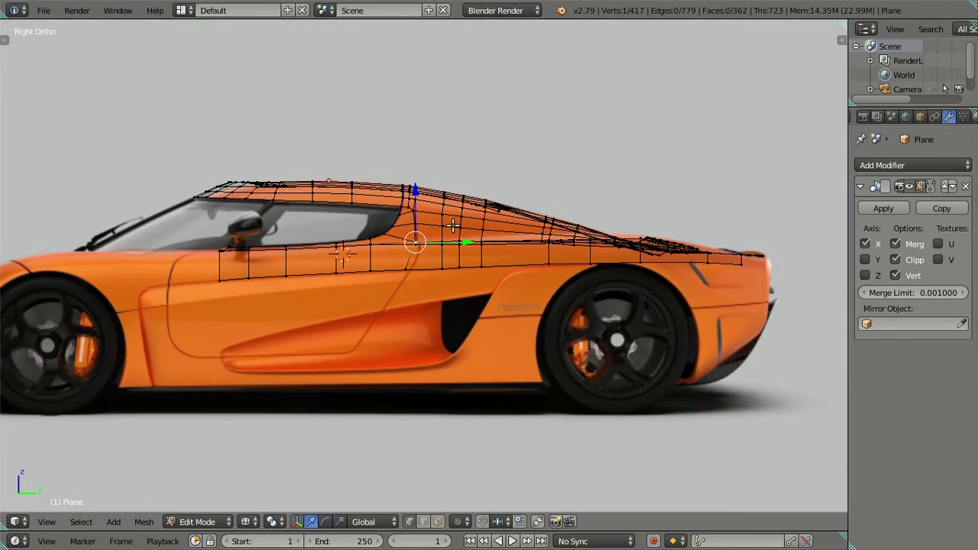
key("KP_7")
scroll(481, 241, "up", 5)
scroll(517, 273, "up", 1)
scroll(547, 293, "up", 1)
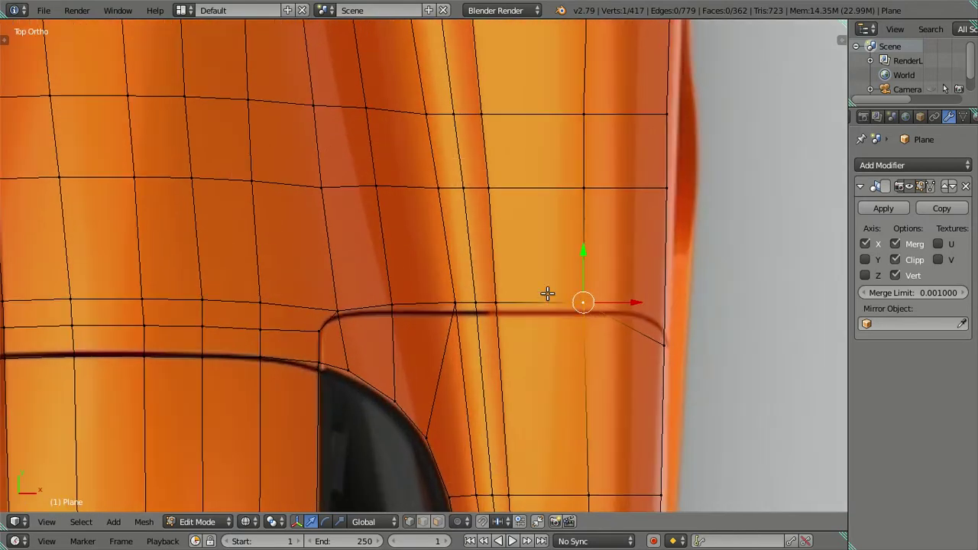
scroll(661, 333, "down", 3)
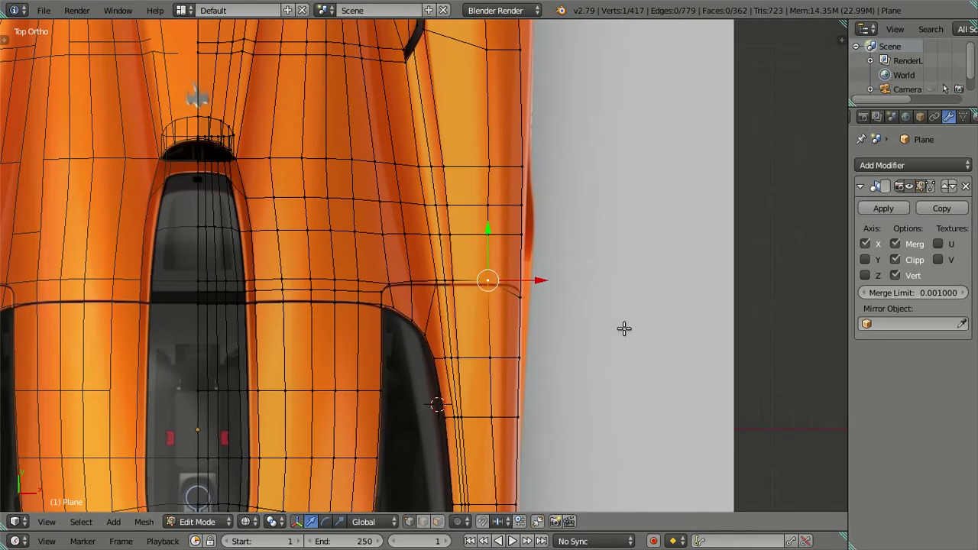
key("KP_3")
key("a")
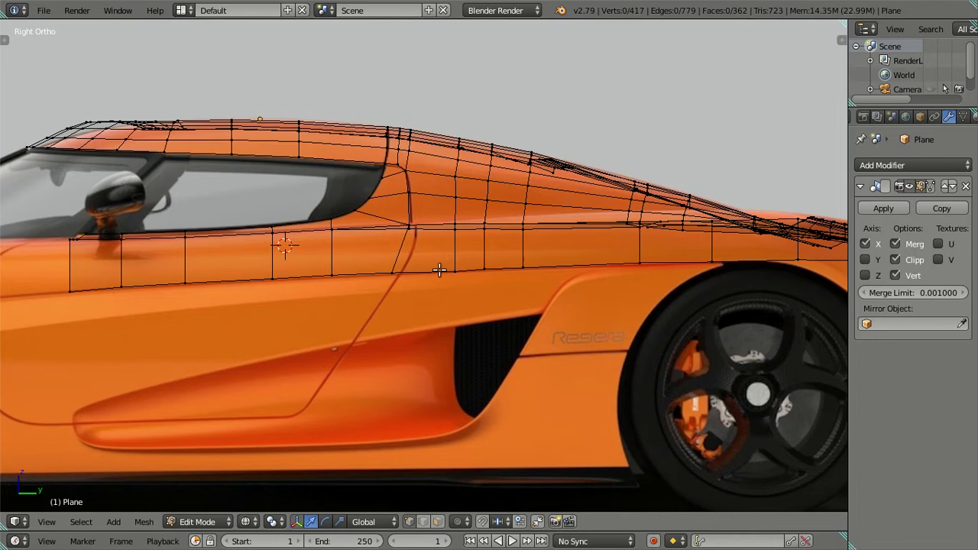
- Slide the strip's end vertex along Y to sit on the fender line
scroll(451, 271, "down", 2)
scroll(408, 284, "up", 1)
scroll(607, 297, "up", 1)
scroll(535, 290, "up", 1)
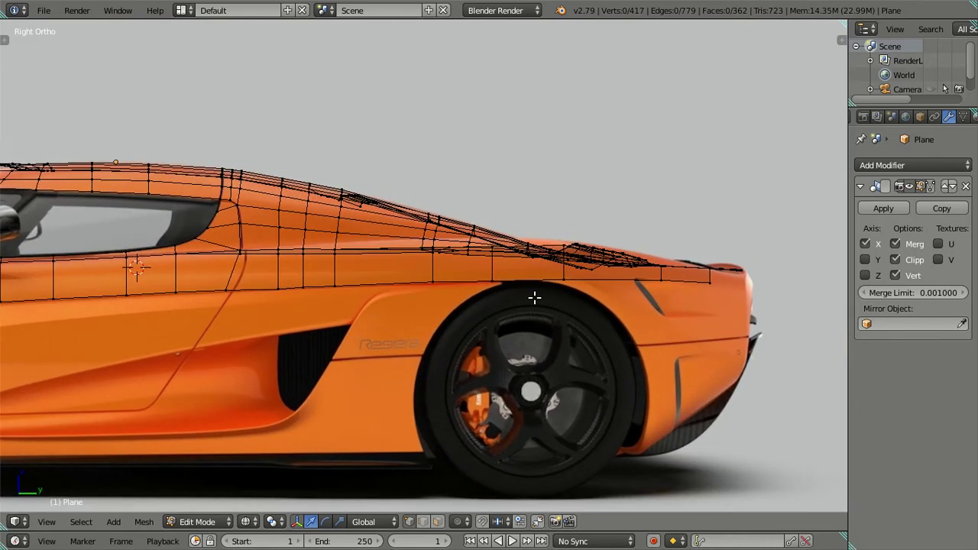
scroll(586, 306, "up", 2)
scroll(470, 296, "up", 2)
middle_click_drag(470, 296, 348, 302, "shift")
right_click(559, 284)
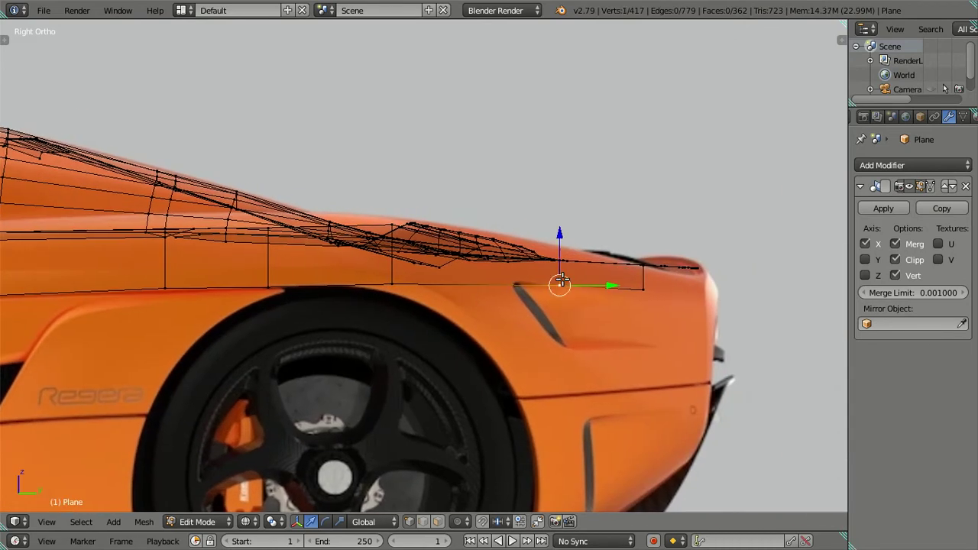
key("g")
key("y")
left_click(553, 275)
mouse_move(553, 275)
middle_mouse_down()
mouse_move(579, 468)
mouse_move(589, 452)
mouse_move(535, 359)
middle_mouse_up()
- Cancel the loop cut preview, deselect all vertices, and return the mesh to solid shading
key("ctrl+r")
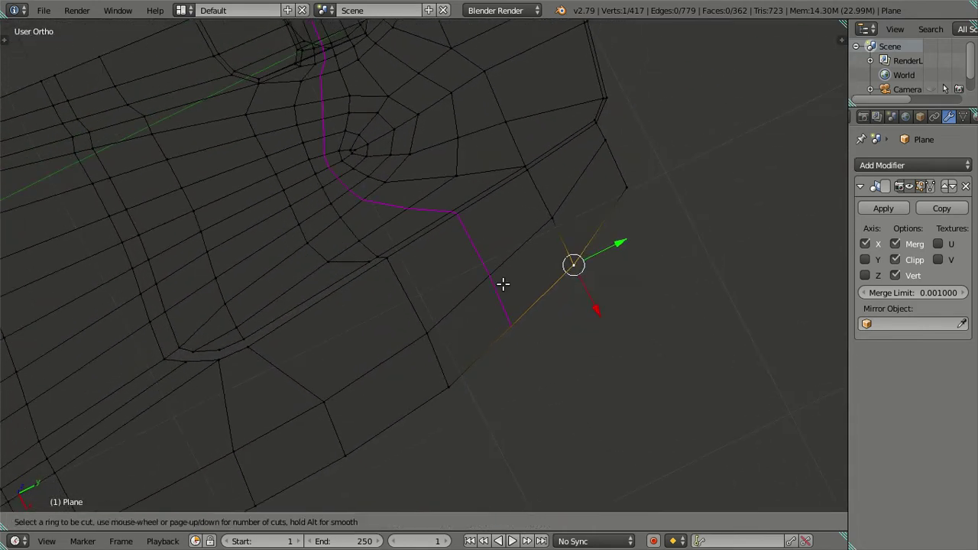
key("Escape")
scroll(503, 285, "down", 2)
key("a")
key("z")
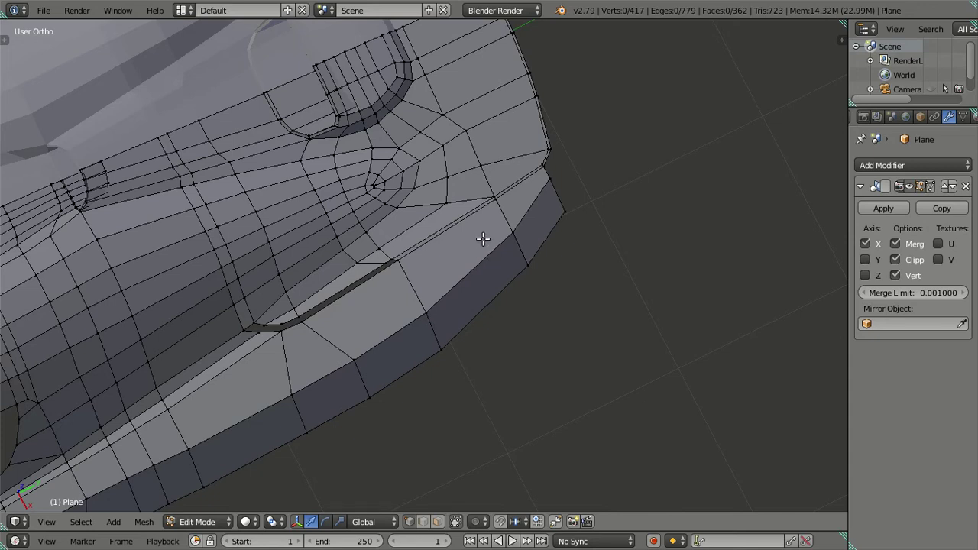
scroll(483, 239, "up", 2)
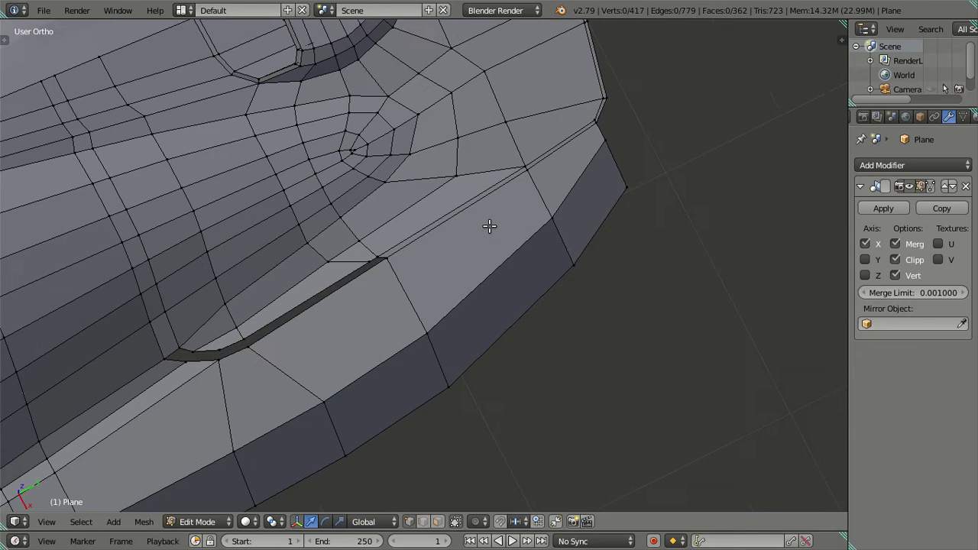
- From the top view, extrude the strip's end edges forward over the fender
right_click(450, 179)
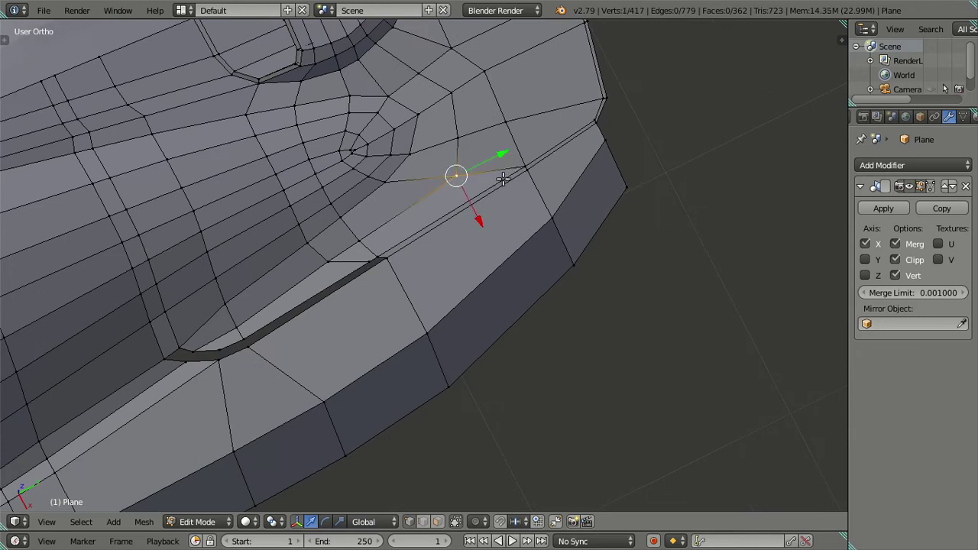
right_click(577, 261, "ctrl")
key("KP_7")
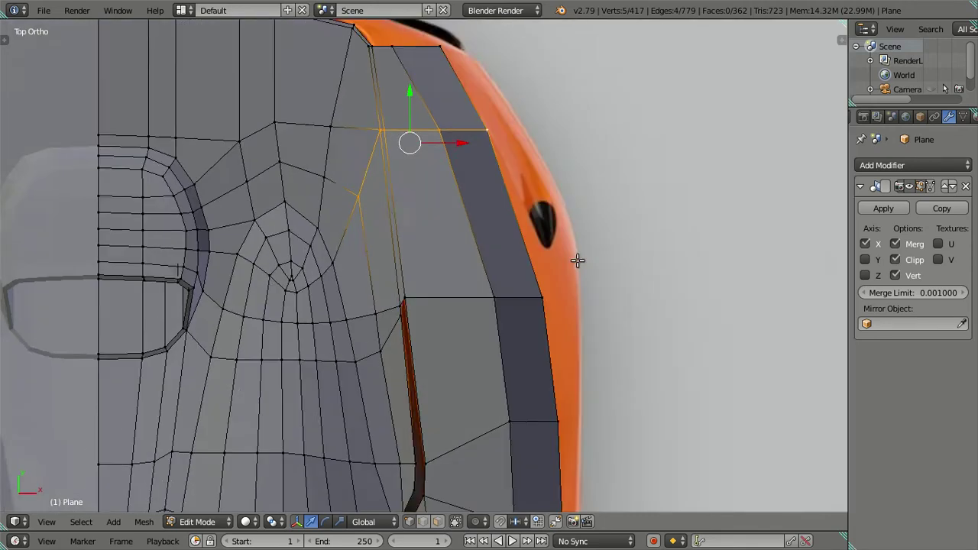
scroll(517, 234, "up", 2)
scroll(470, 199, "up", 1)
middle_click_drag(468, 206, 485, 254, "shift")
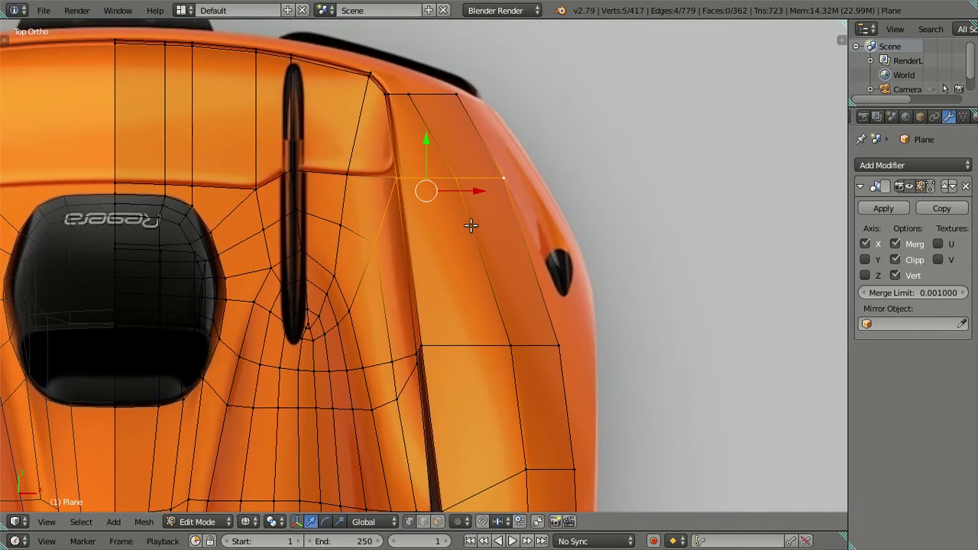
right_click(375, 237, "shift")
key("e")
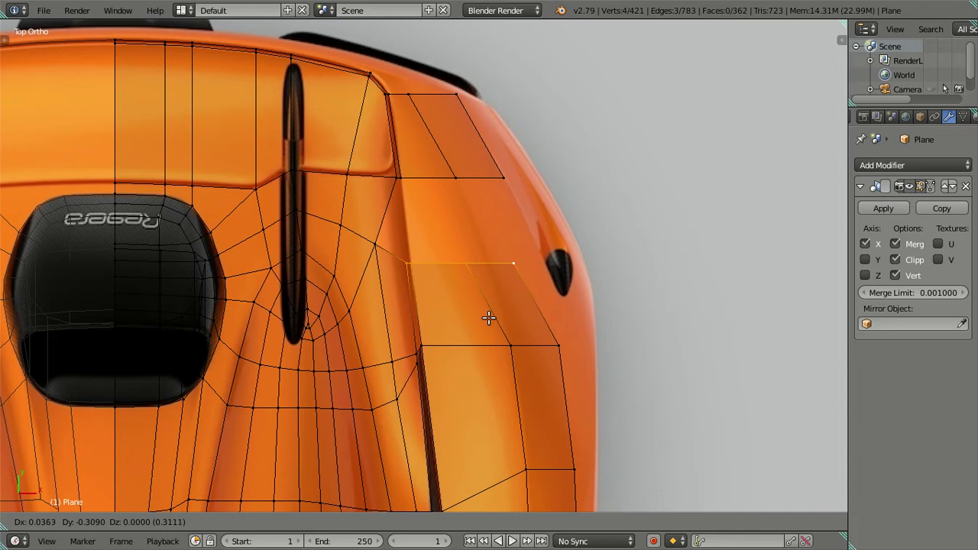
left_click(489, 318)
- Merge the stray vertex into its neighbouring vertex by sliding it onto it
right_click(484, 266)
right_click(521, 262)
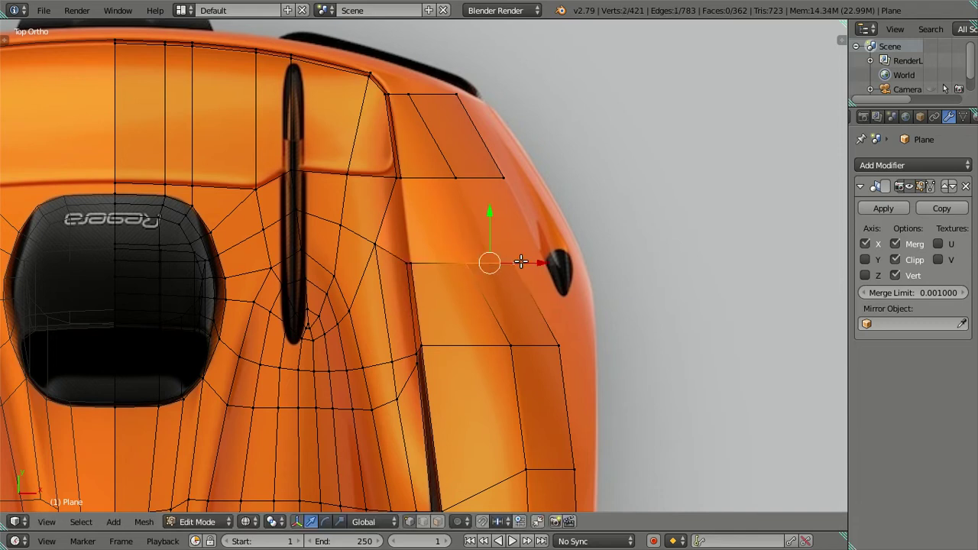
left_click_drag(538, 260, 558, 254)
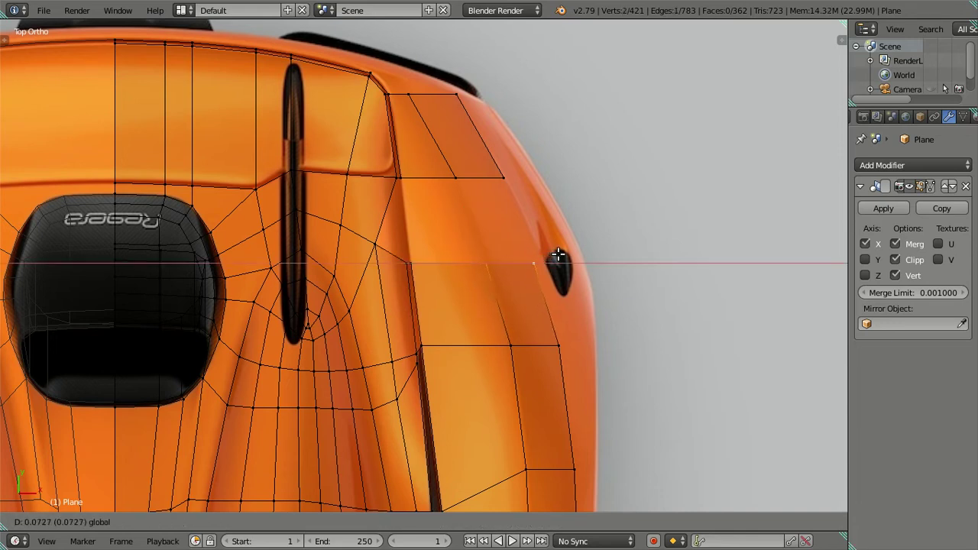
left_click(558, 254)
right_click(534, 263)
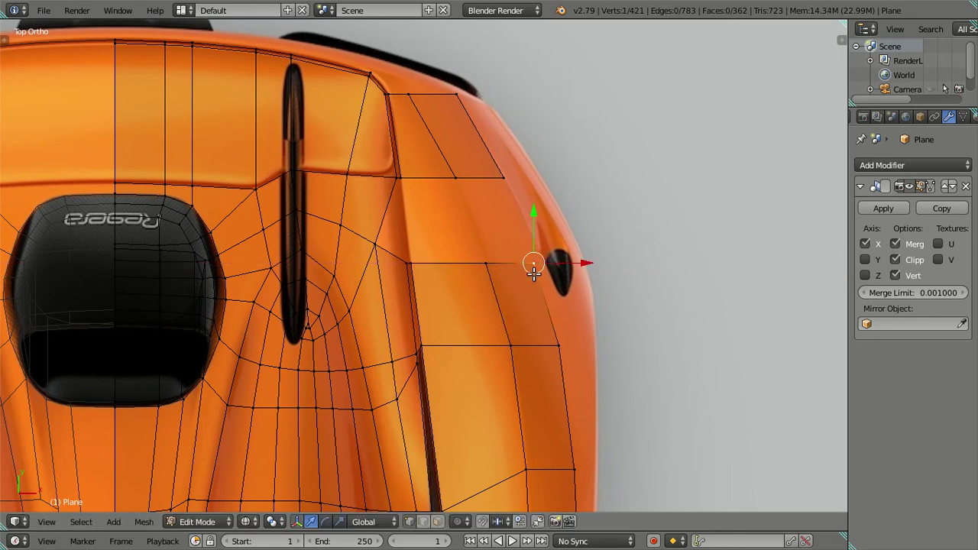
- Fill four faces bridging the panel edge and the strip beside the rear fender vent
scroll(392, 185, "up", 3)
right_click(375, 134)
right_click(391, 256, "ctrl")
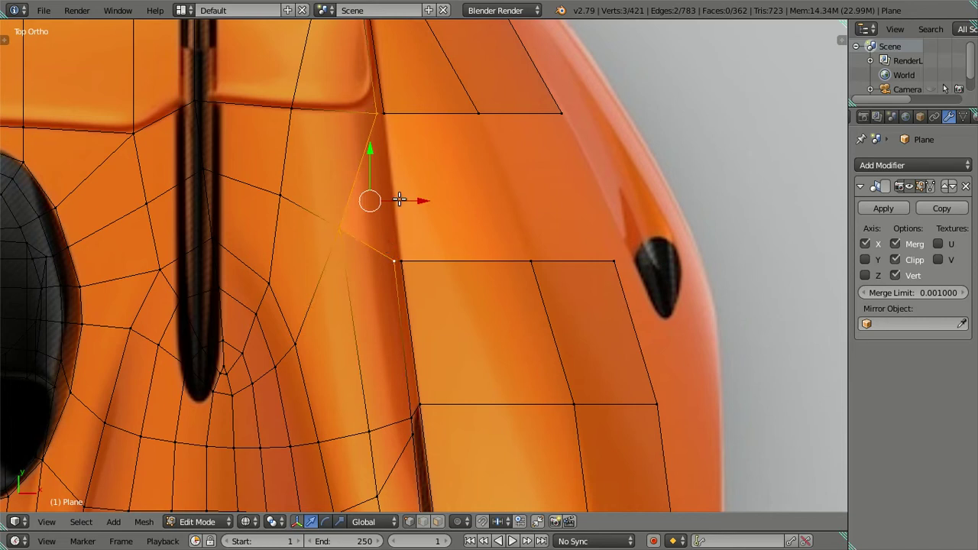
key("f")
right_click(383, 116)
right_click(407, 261, "ctrl")
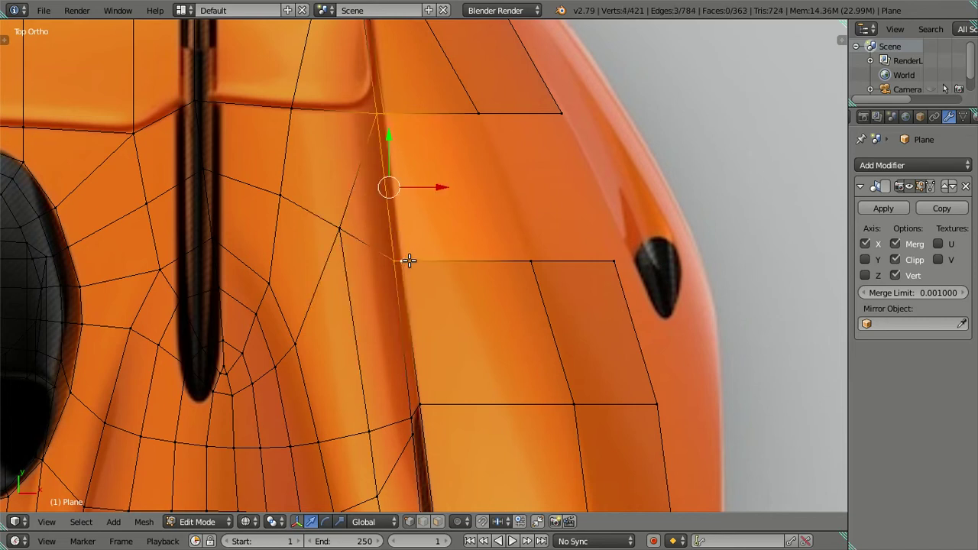
key("f")
right_click(493, 115)
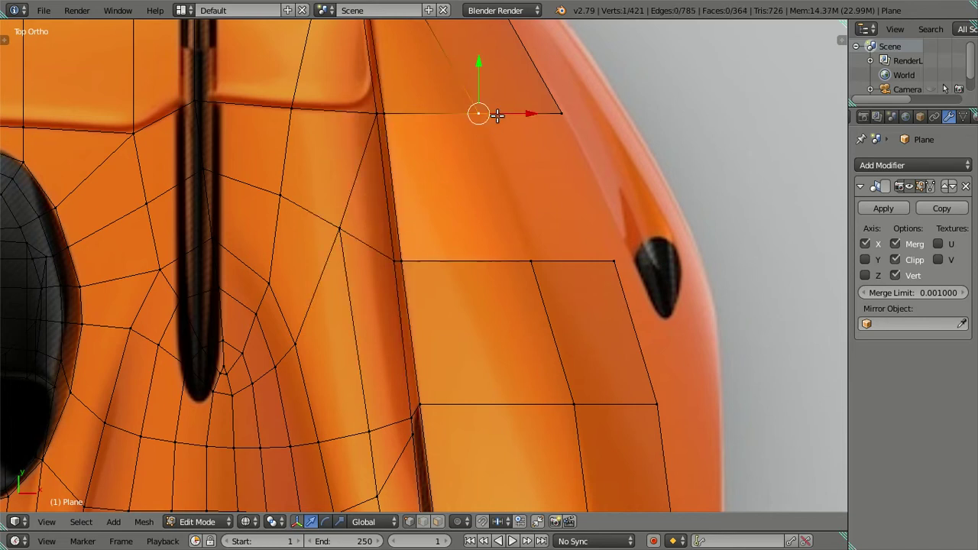
right_click(532, 253, "ctrl")
key("f")
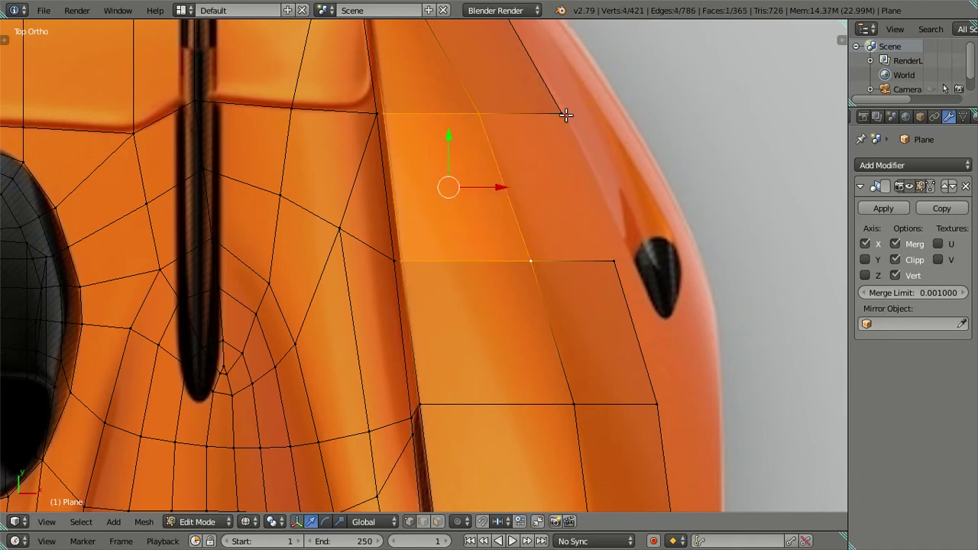
right_click(563, 114)
right_click(615, 252, "ctrl")
key("f")
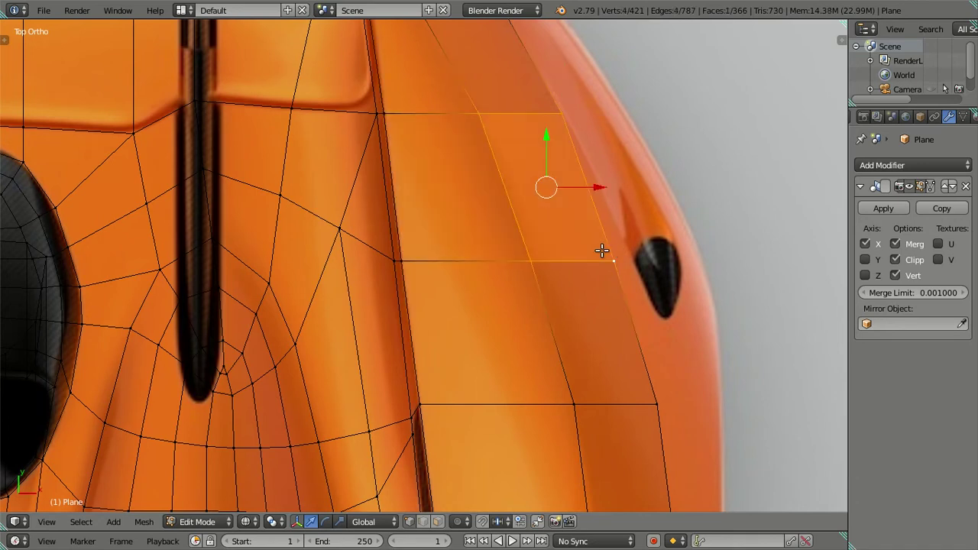
key("KP_3")
- Slide the strip's front vertex along the car's length in Right Ortho
right_click(521, 305)
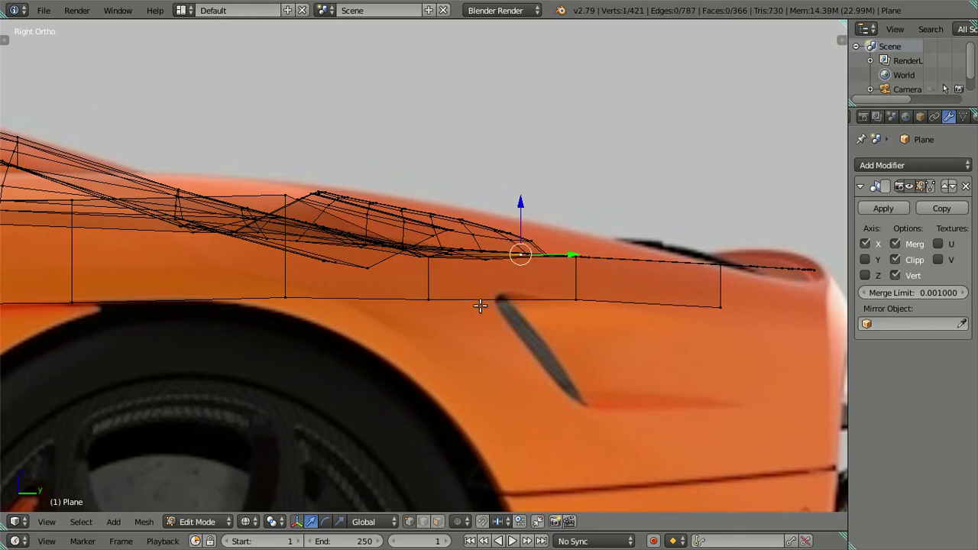
right_click(437, 302)
left_click_drag(483, 299, 538, 296)
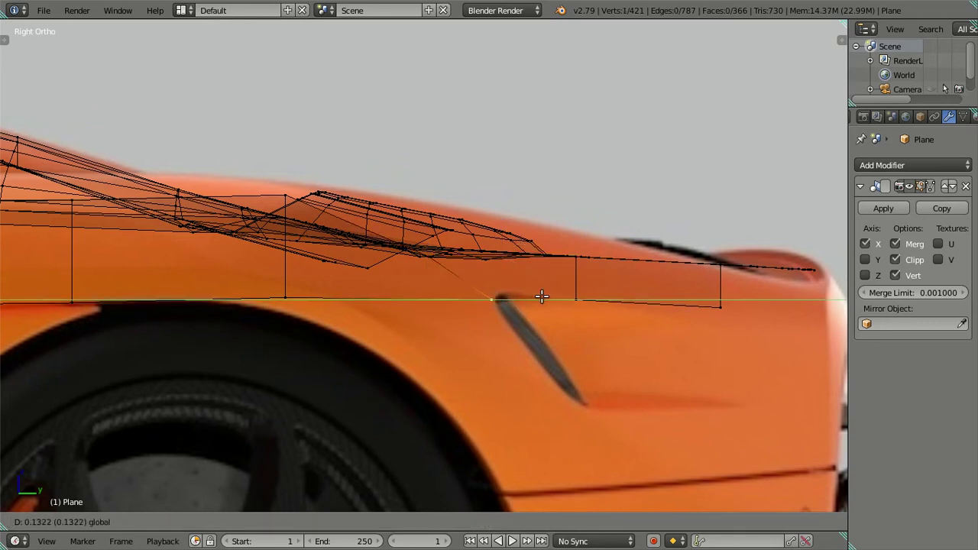
left_click_drag(540, 297, 541, 296)
scroll(505, 302, "down", 3)
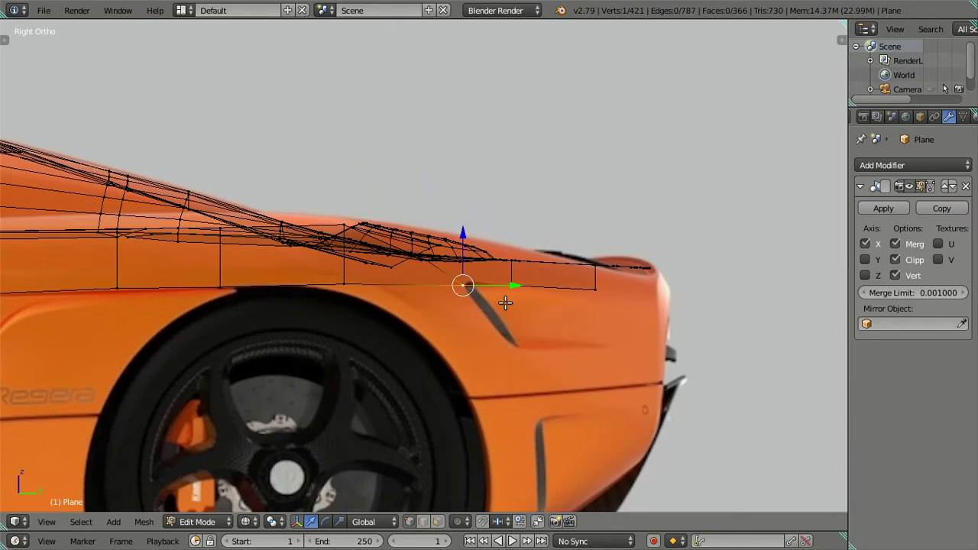
scroll(486, 308, "up", 1)
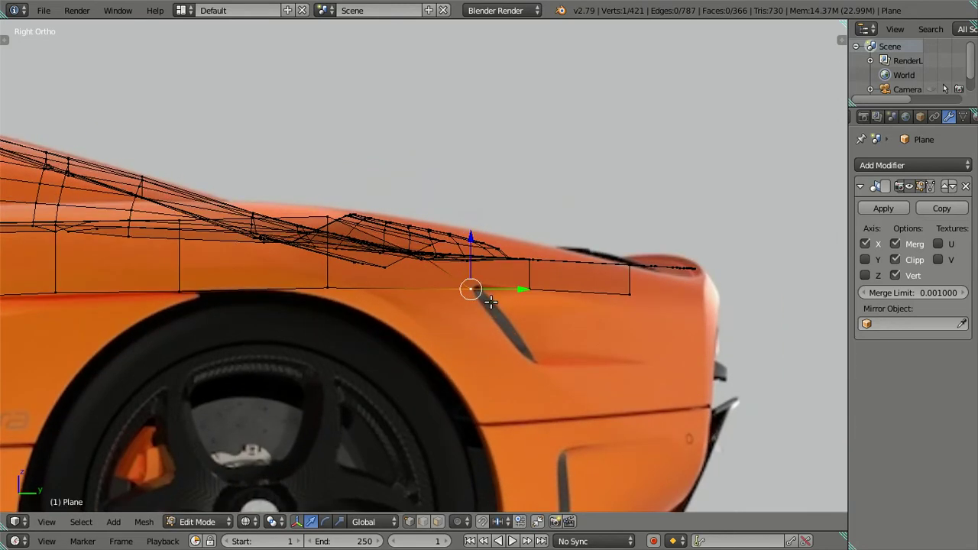
scroll(487, 300, "up", 1)
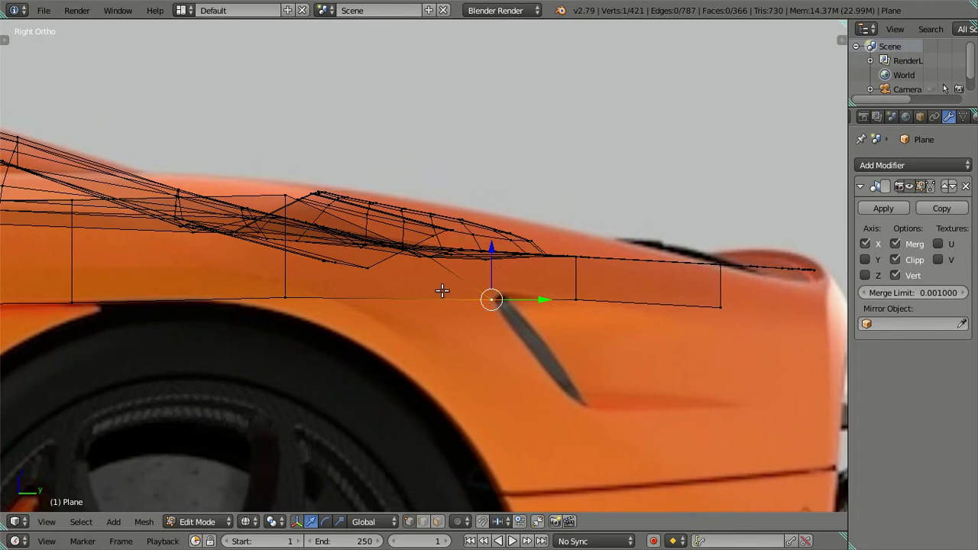
scroll(330, 305, "down", 1)
middle_click_drag(386, 305, 524, 317, "shift")
- Raise the strip's two bottom vertices onto the body line over the wheel arch
right_click(509, 297)
right_click(364, 296, "shift")
mouse_move(437, 243)
left_mouse_down()
mouse_move(437, 185)
mouse_move(451, 242)
left_mouse_up()
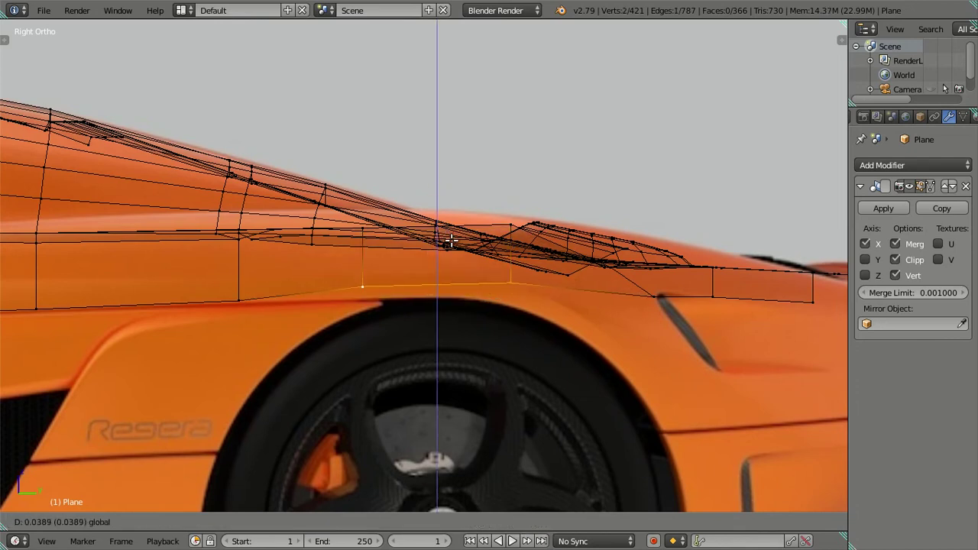
key("a")
scroll(316, 288, "down", 3)
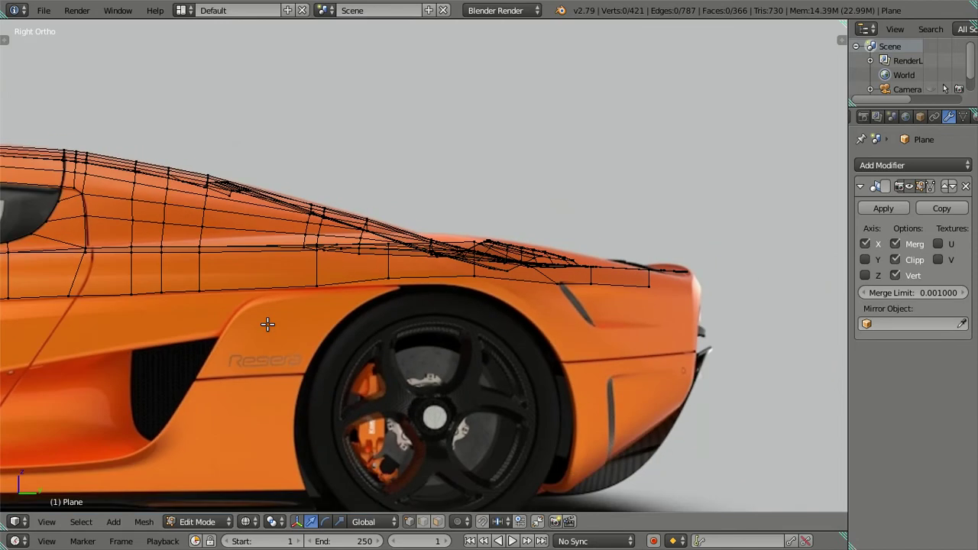
scroll(469, 328, "up", 2)
mouse_move(541, 317)
middle_mouse_down("shift")
mouse_move(354, 343)
mouse_move(442, 346)
mouse_move(458, 297)
middle_mouse_up("shift")
mouse_move(366, 321)
middle_mouse_down("shift")
mouse_move(400, 306)
mouse_move(442, 306)
mouse_move(432, 304)
middle_mouse_up("shift")
scroll(418, 303, "down", 2)
- Raise the strip's bottom edge loop, flatten it level, tilt it slightly, and lower it onto the door line
right_click(505, 272)
right_click(106, 297, "alt")
scroll(232, 321, "up", 2)
mouse_move(231, 319)
middle_mouse_down("shift")
mouse_move(321, 313)
mouse_move(442, 332)
middle_mouse_up("shift")
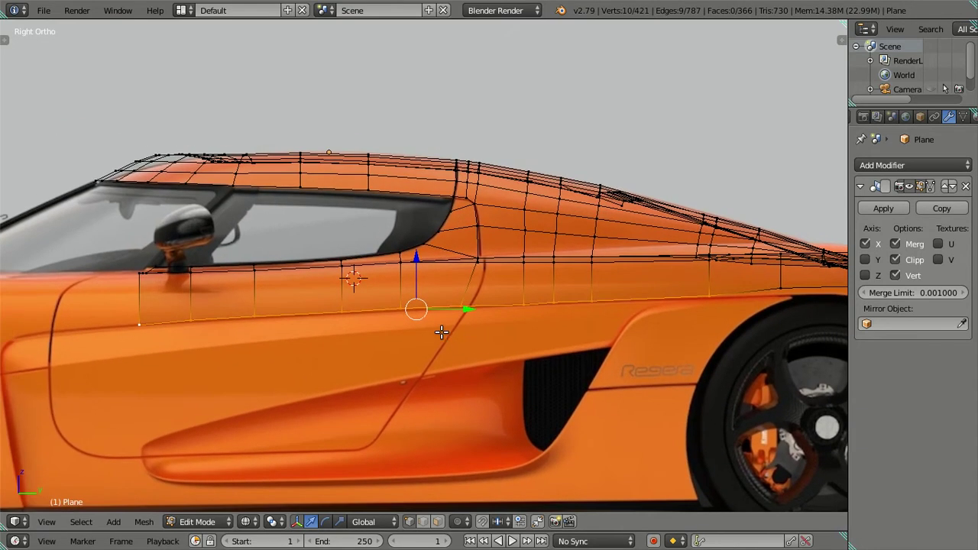
left_click_drag(415, 260, 428, 229)
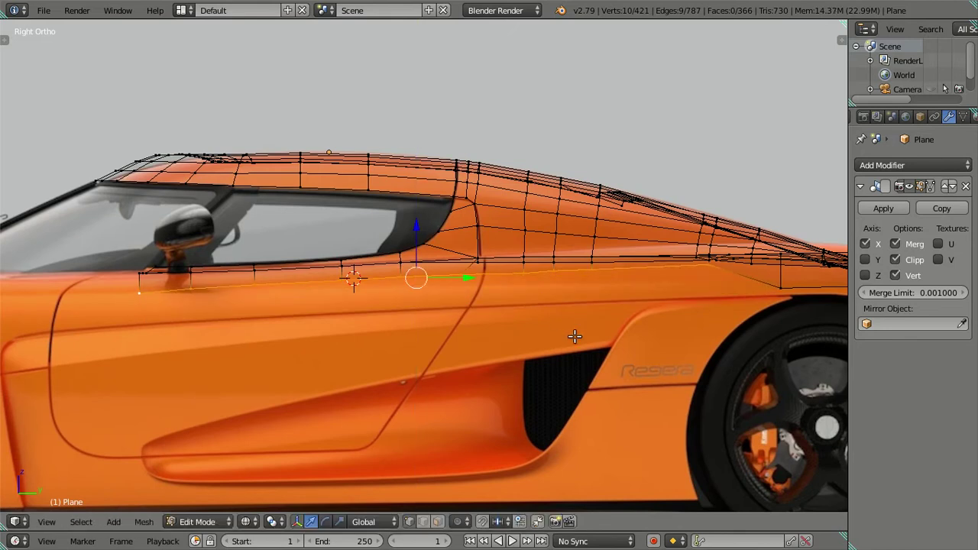
key("s")
key("z")
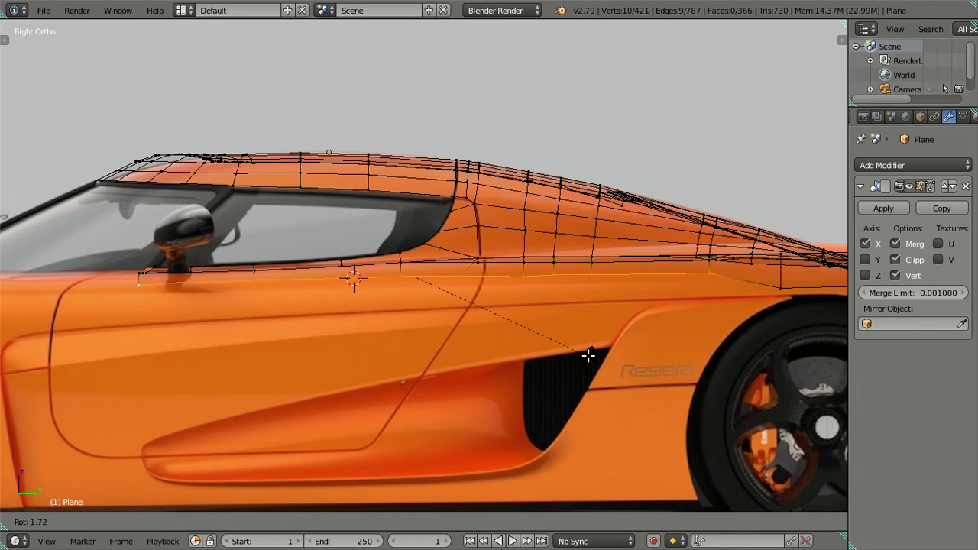
left_click(394, 250)
left_click_drag(412, 226, 418, 233)
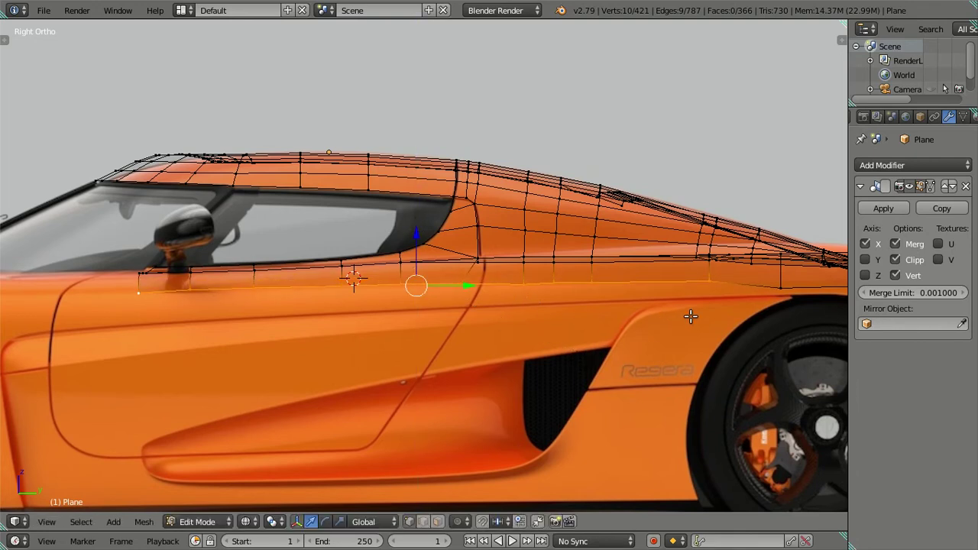
key("r")
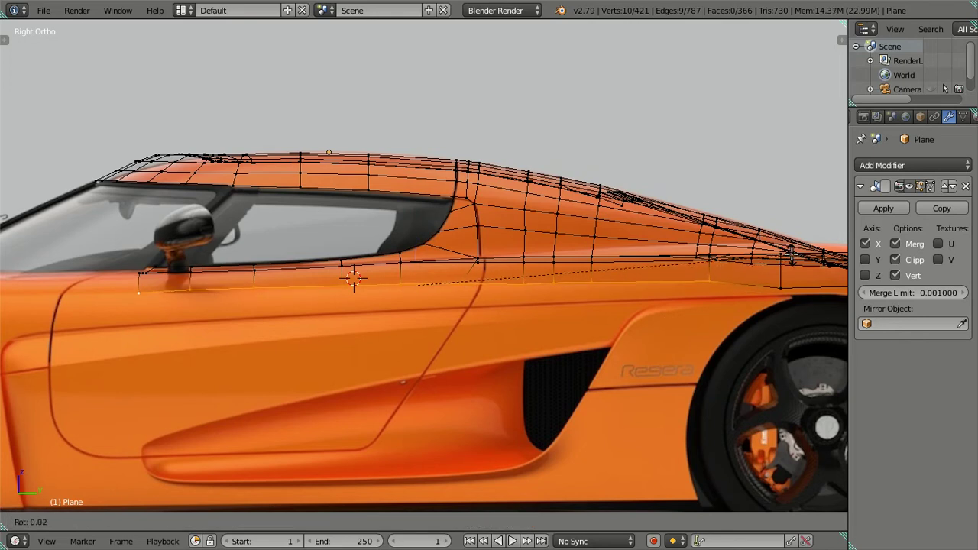
left_click(791, 256)
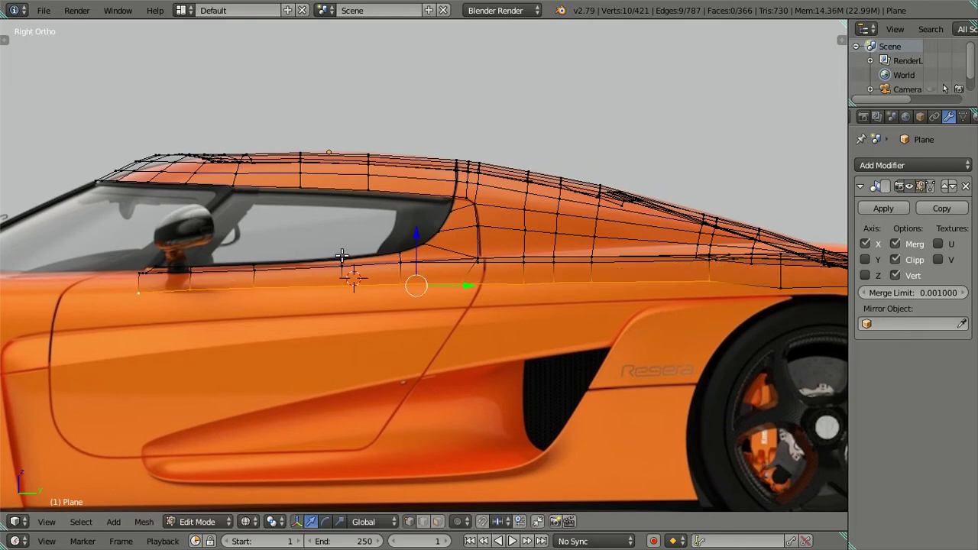
left_click_drag(410, 239, 412, 243)
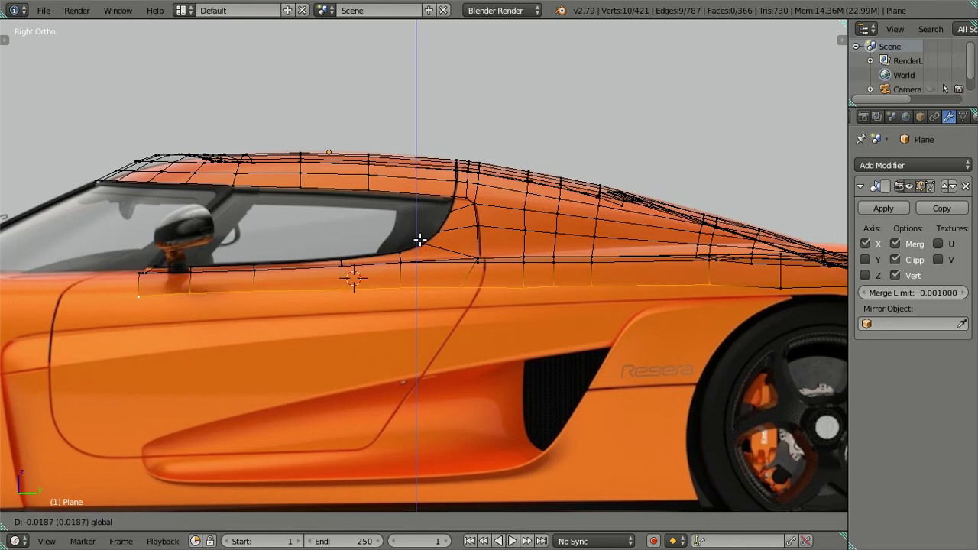
- Adjust the heights of the edge's end vertices near the mirror and above the front wheel
right_click(145, 296)
left_click_drag(137, 245, 141, 243)
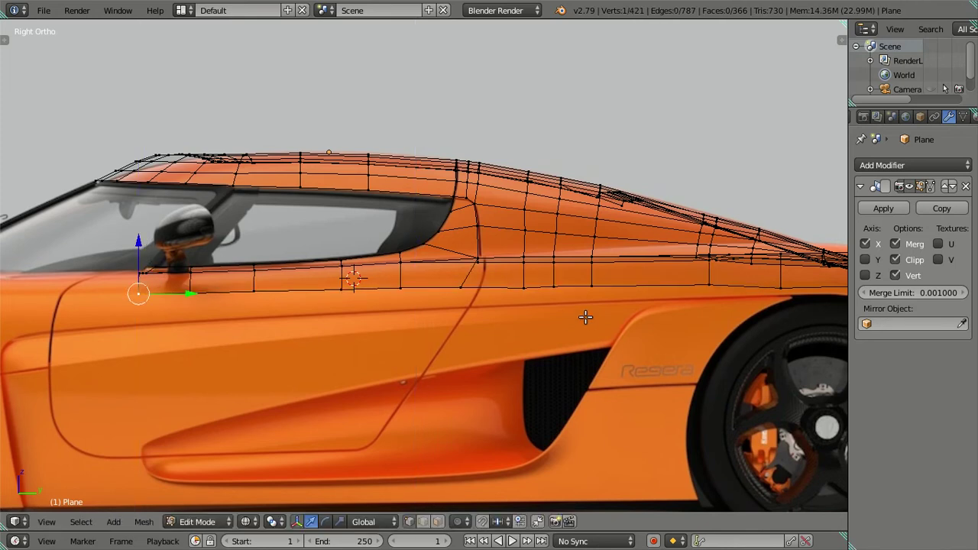
middle_click_drag(586, 316, 382, 349, "shift")
right_click(571, 311)
left_click_drag(572, 262, 593, 257)
- Lift the lower strip vertices nearer the door slightly, first a pair and then three together along Z
right_click(493, 313, "shift")
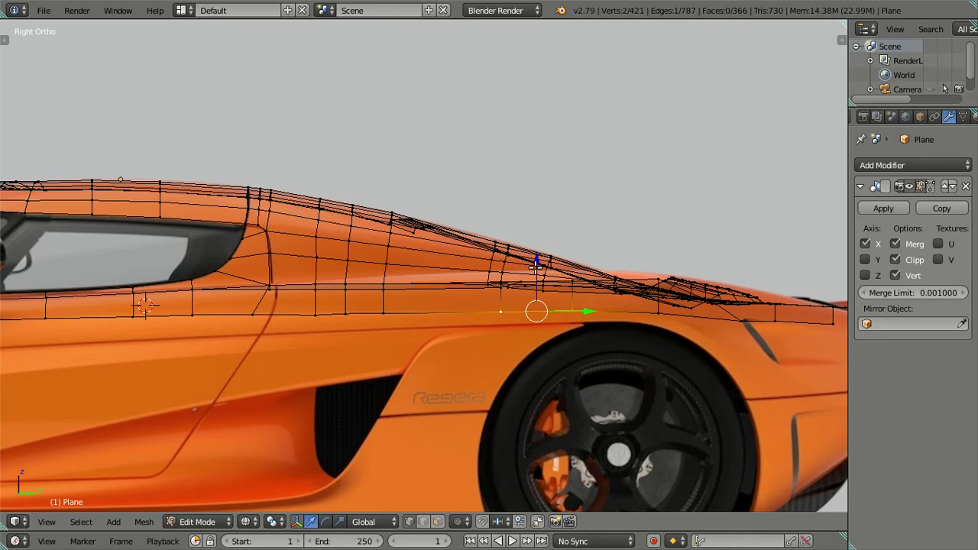
left_click_drag(537, 266, 552, 269)
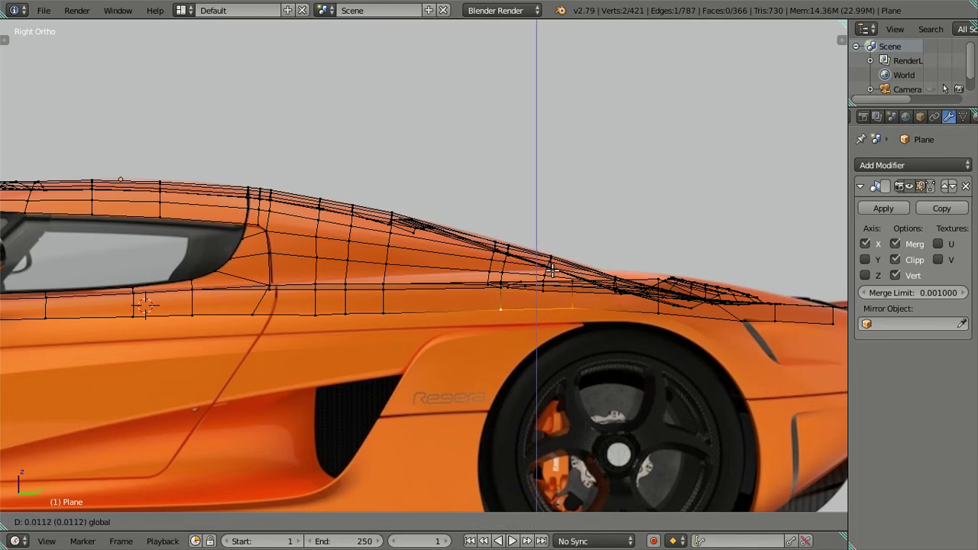
left_click(551, 269)
right_click(382, 313)
right_click(315, 315, "shift")
key("g")
key("z")
right_click(347, 265)
right_click(348, 314, "shift")
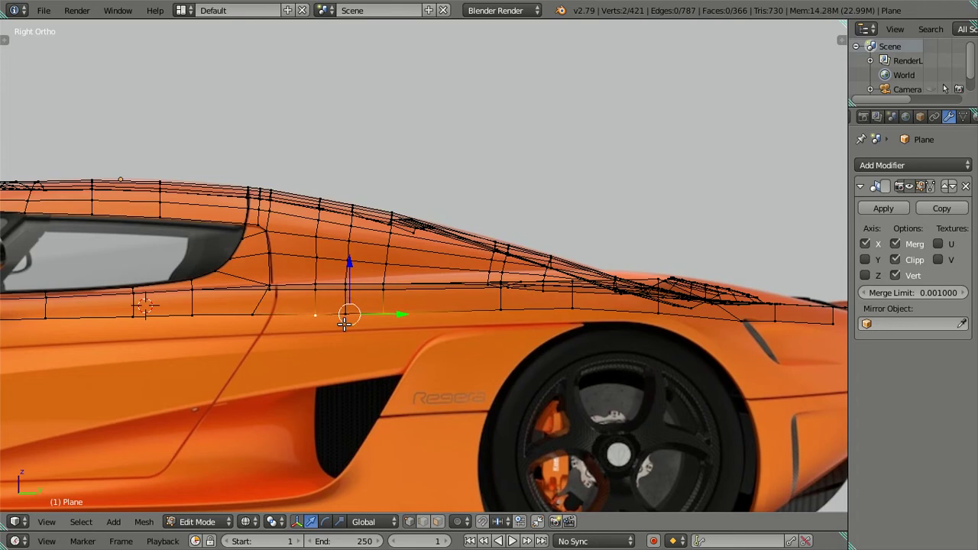
key("g")
key("z")
left_click(366, 262)
key("a")
- Raise the vertex above the wheel arch and pull the front strip vertices onto the fender line
right_click(657, 312)
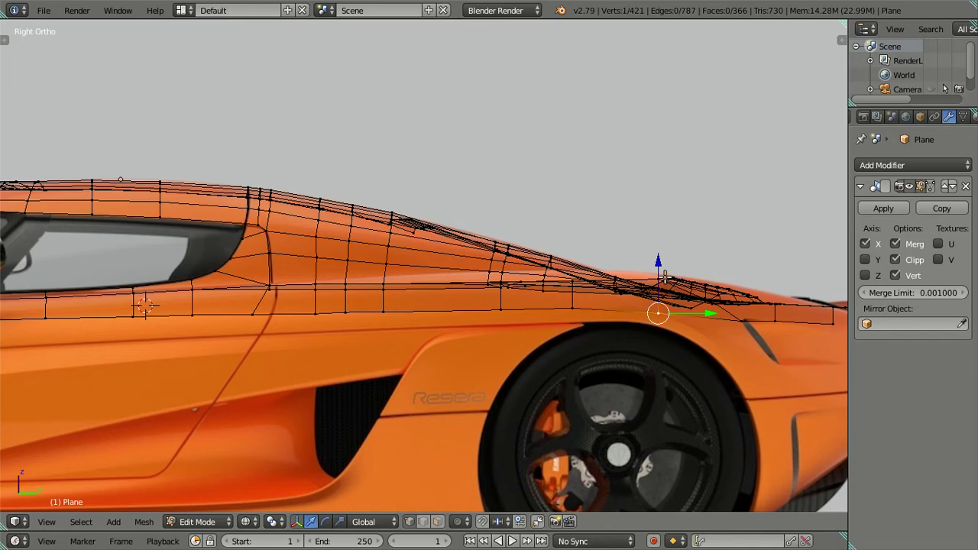
key("g")
key("z")
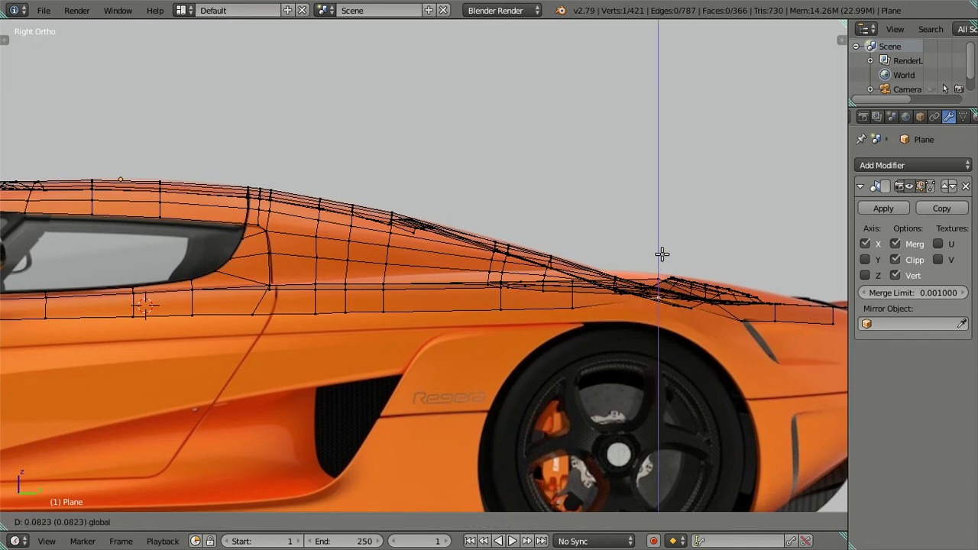
left_click(665, 261)
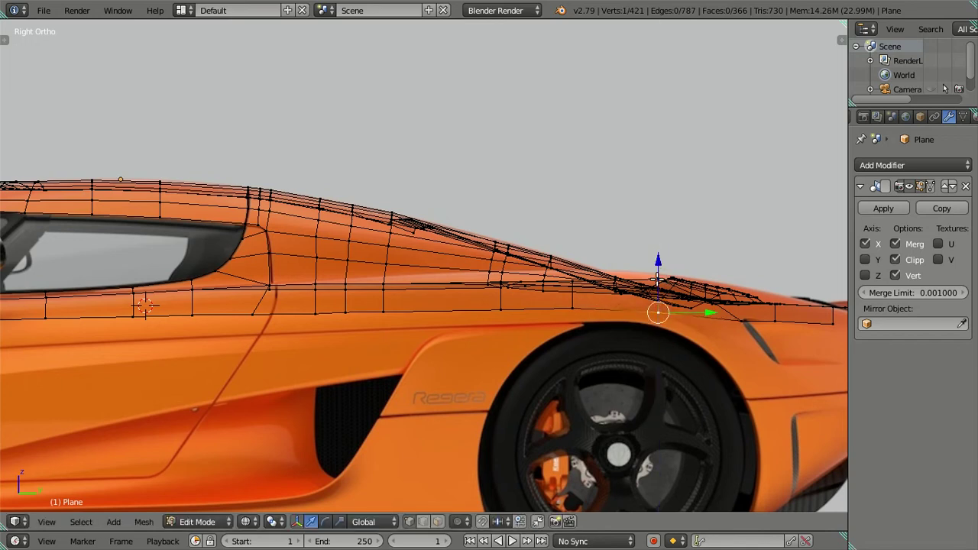
left_click_drag(704, 310, 678, 306)
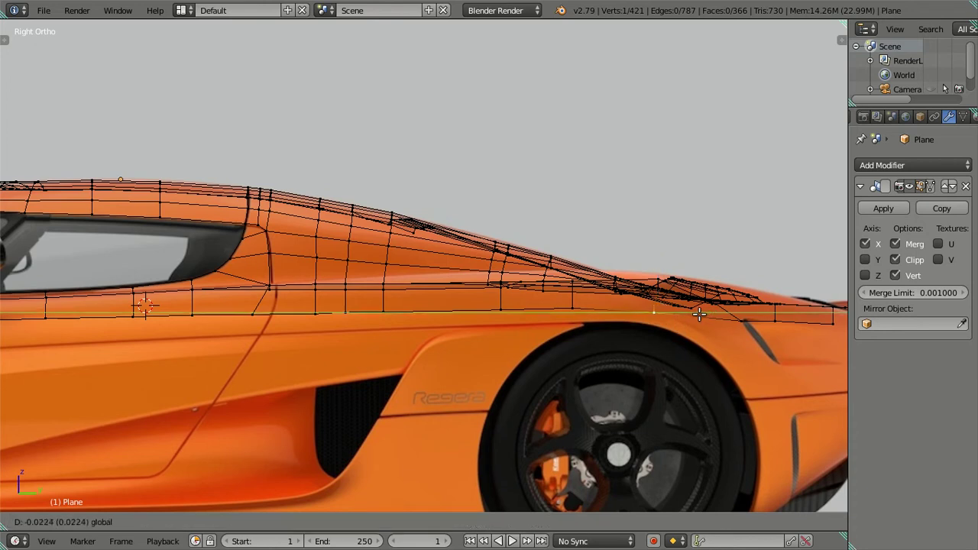
left_click(678, 306)
right_click(738, 323)
key("g")
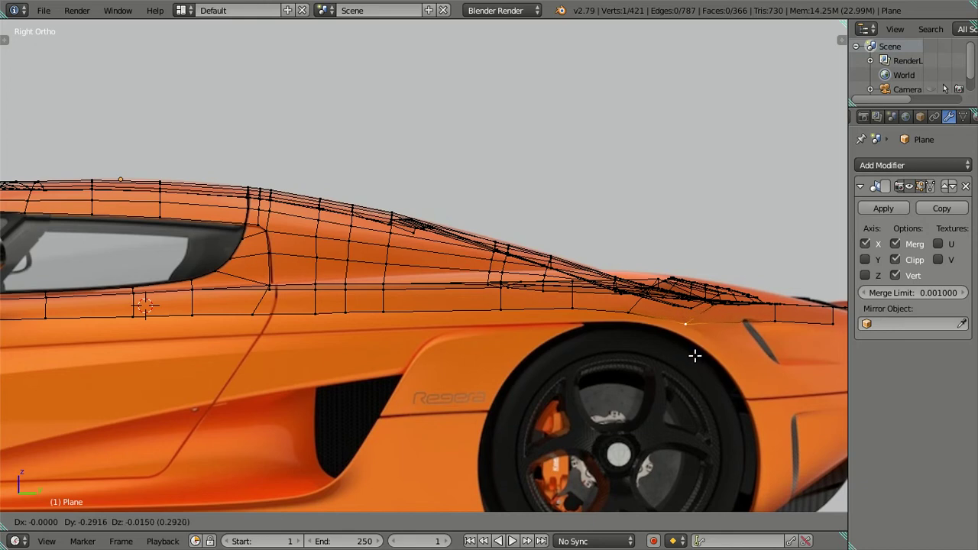
left_click(694, 355)
right_click(774, 319)
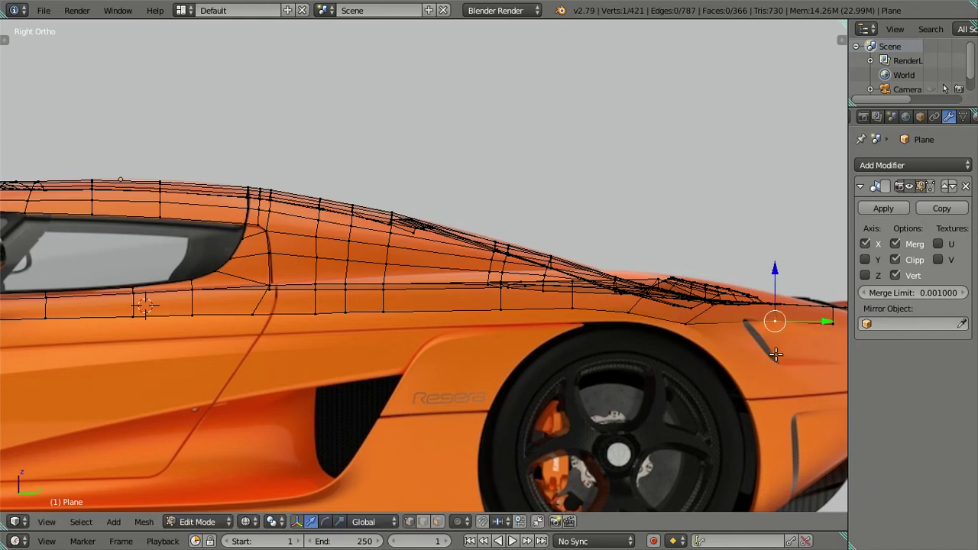
key("g")
left_click(744, 352)
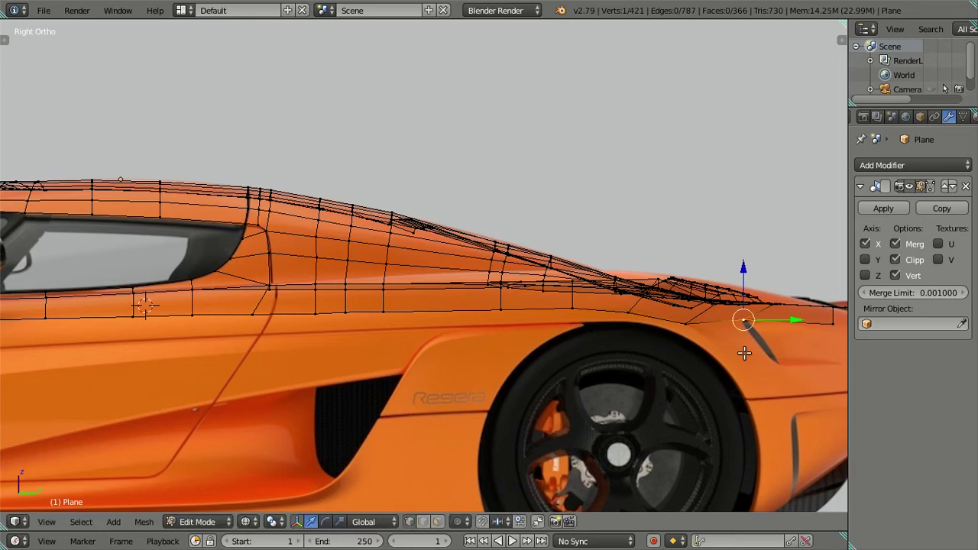
- Fine-tune heights of the vertices over the wheel arch to trace the fender curve, about 0.0336 up
right_click(626, 311)
key("g")
key("z")
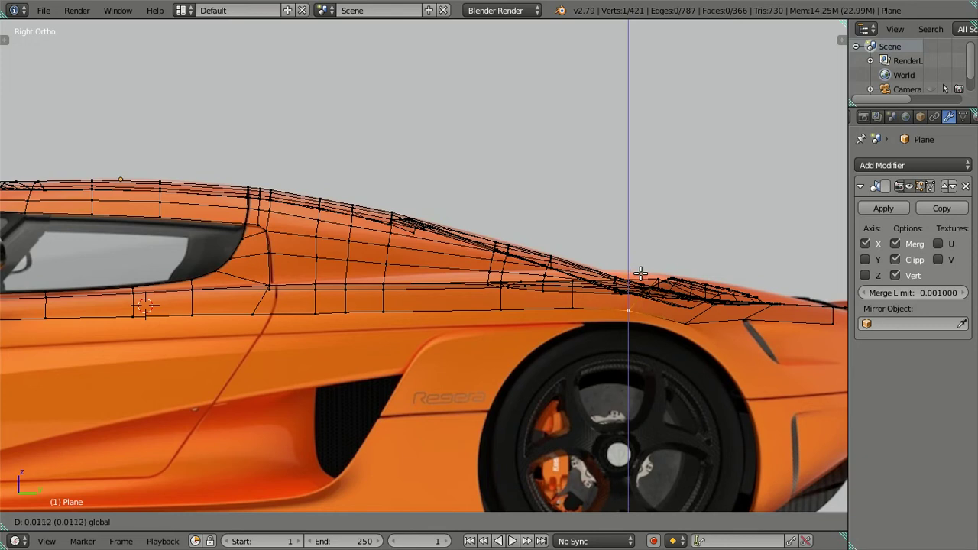
left_click(638, 272)
right_click(677, 310)
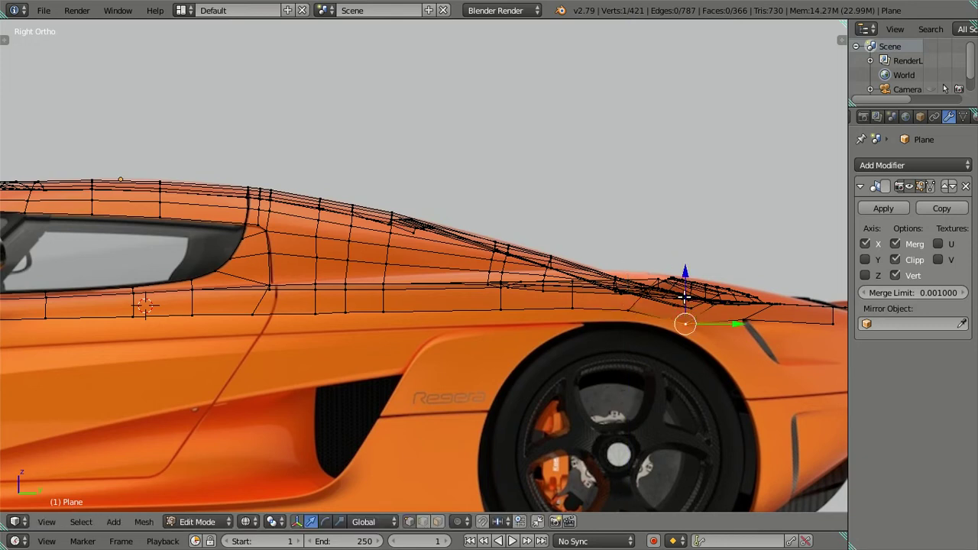
key("g")
key("z")
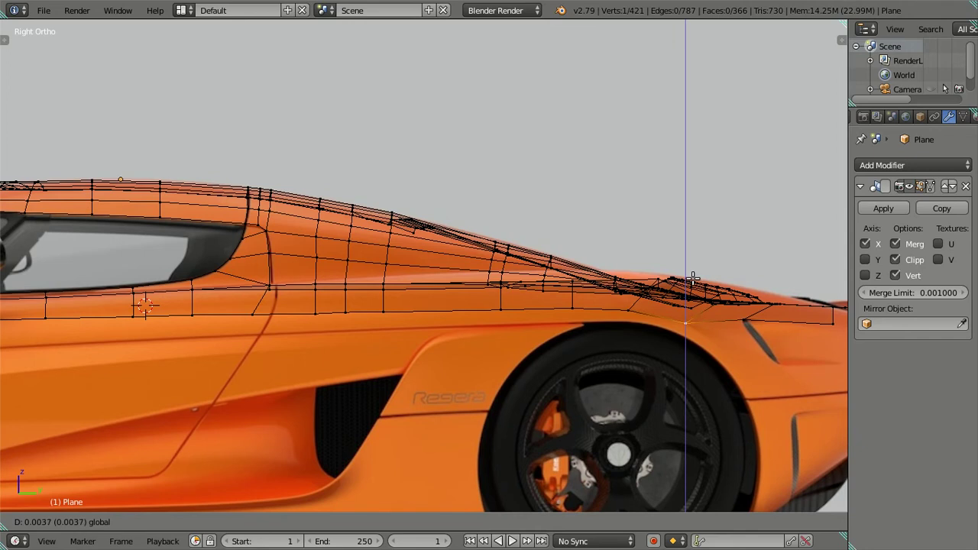
left_click(692, 280)
right_click(649, 314)
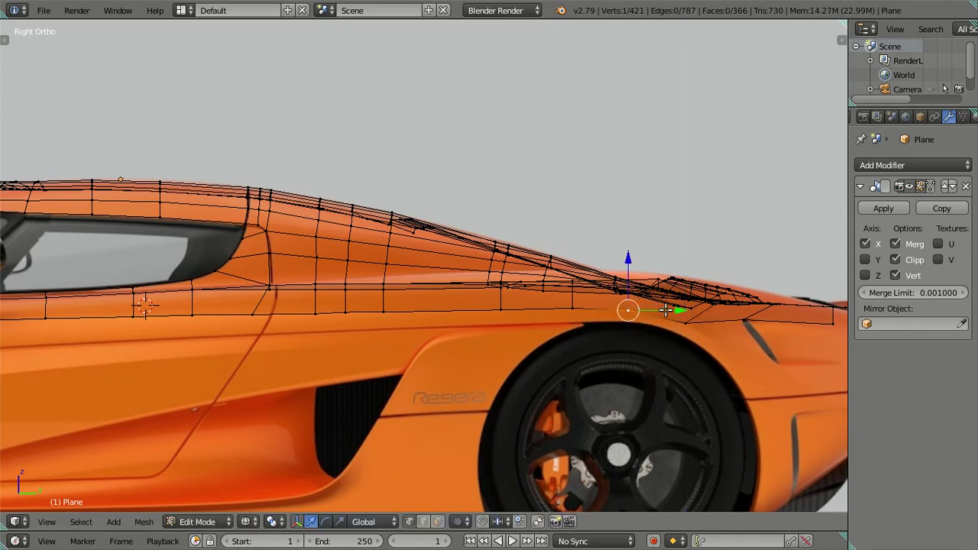
mouse_move(673, 307)
left_mouse_down()
mouse_move(687, 305)
mouse_move(636, 325)
mouse_move(619, 306)
left_mouse_up()
right_click(572, 307)
key("a")
scroll(653, 322, "down", 2)
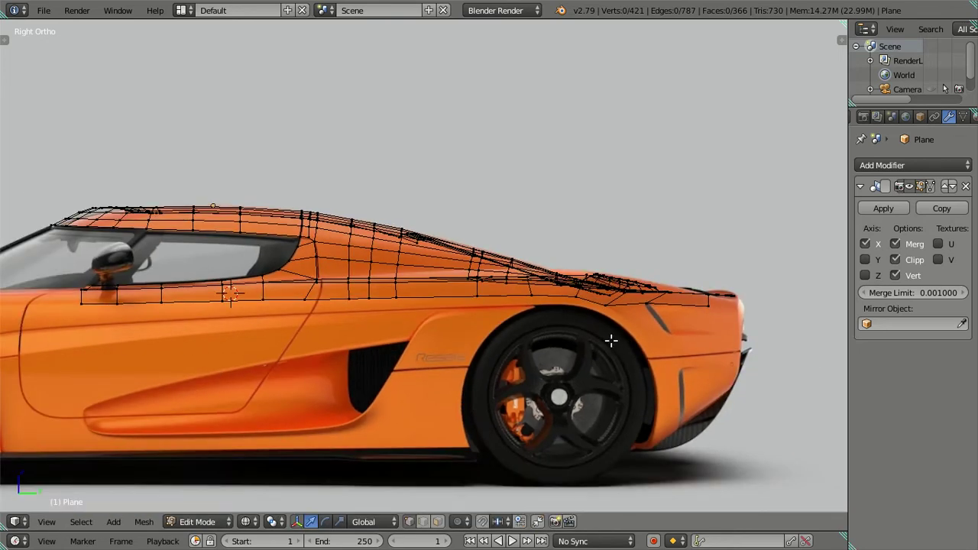
key("x")
mouse_move(504, 331)
middle_mouse_down()
mouse_move(555, 356)
mouse_move(584, 391)
mouse_move(624, 332)
mouse_move(524, 345)
middle_mouse_up()
scroll(524, 345, "down", 1)
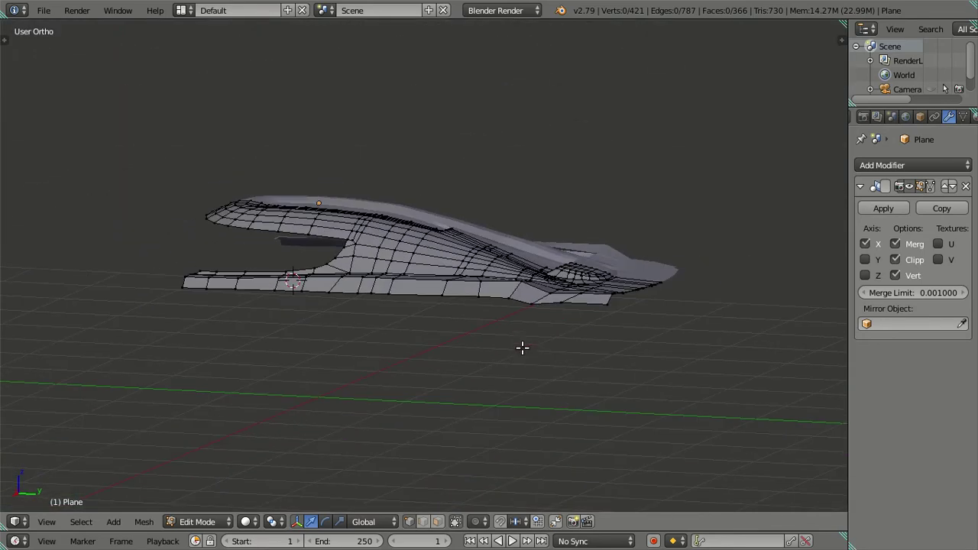
key("KP_3")
scroll(549, 334, "up", 3)
scroll(624, 322, "up", 2)
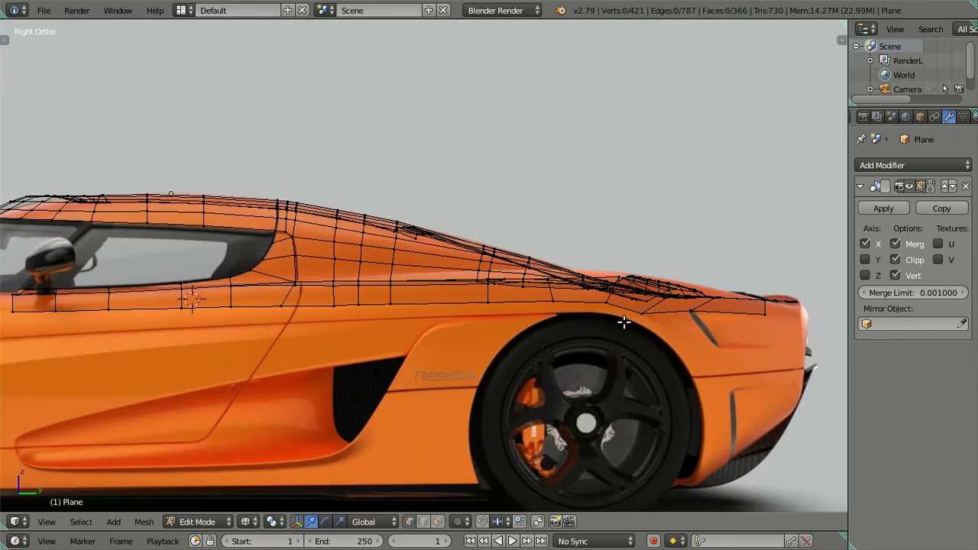
mouse_move(600, 313)
middle_mouse_down()
mouse_move(618, 329)
mouse_move(740, 336)
mouse_move(749, 390)
mouse_move(589, 349)
mouse_move(572, 330)
mouse_move(518, 395)
mouse_move(436, 314)
mouse_move(421, 340)
mouse_move(413, 336)
middle_mouse_up()
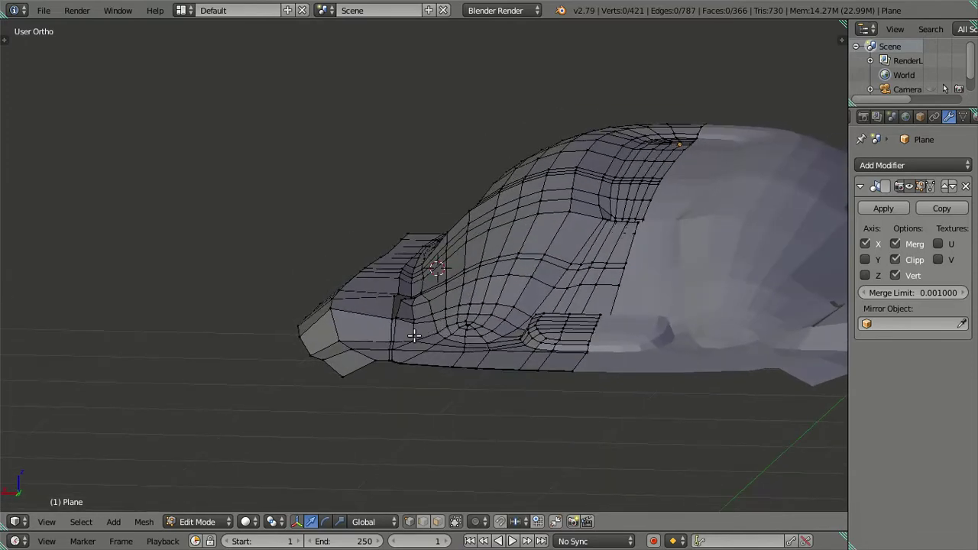
scroll(413, 336, "up", 2)
scroll(500, 299, "up", 3)
mouse_move(500, 298)
middle_mouse_down()
mouse_move(495, 288)
mouse_move(479, 304)
mouse_move(448, 299)
middle_mouse_up()
left_click(293, 300, "alt+shift")
left_click(182, 273, "shift")
left_click(87, 339, "shift")
mouse_move(188, 339)
middle_mouse_down()
mouse_move(255, 386)
mouse_move(340, 326)
mouse_move(390, 307)
middle_mouse_up()
left_click(617, 289, "shift")
- In wireframe side view, lower the vertex above the front wheel arch to match the fender line
key("KP_3")
scroll(475, 282, "up", 3)
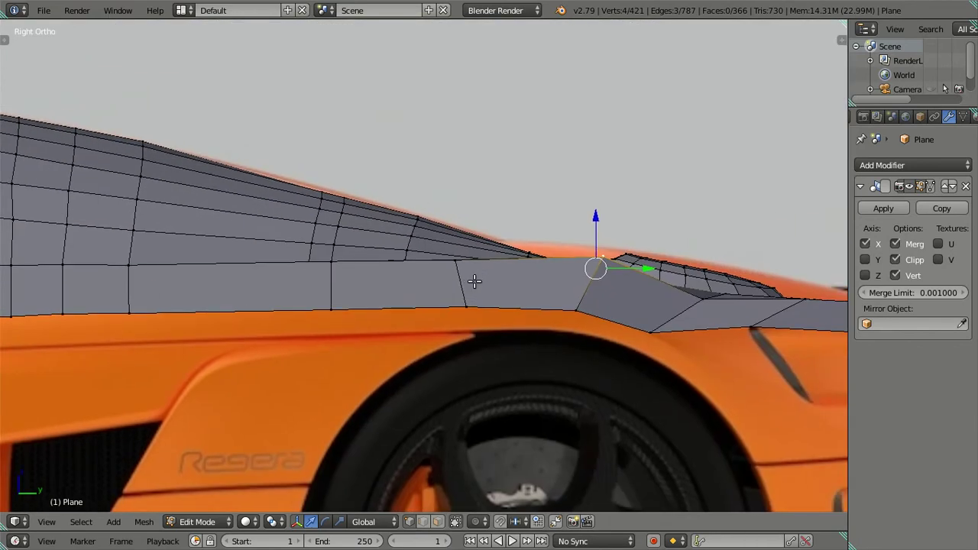
key("z")
left_click_drag(595, 219, 604, 232)
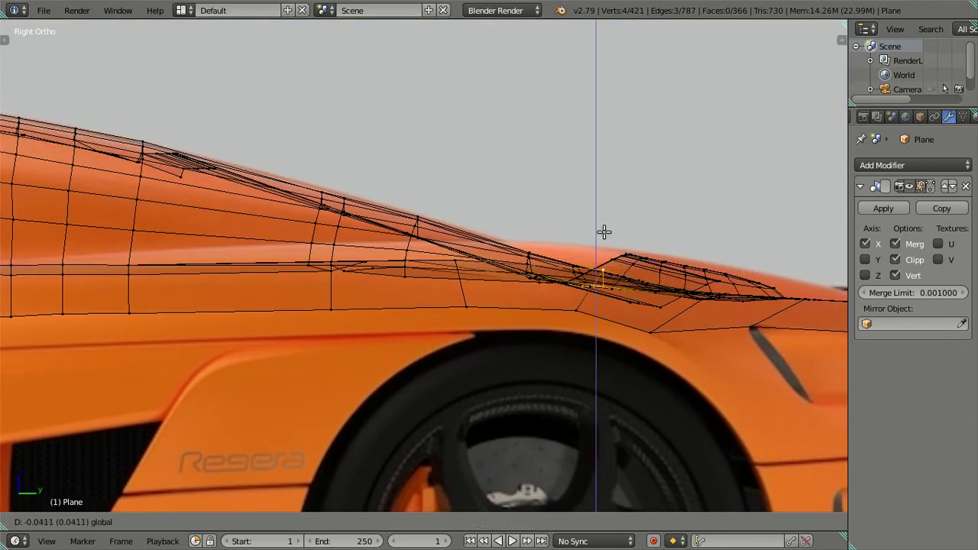
left_click(609, 236)
key("z")
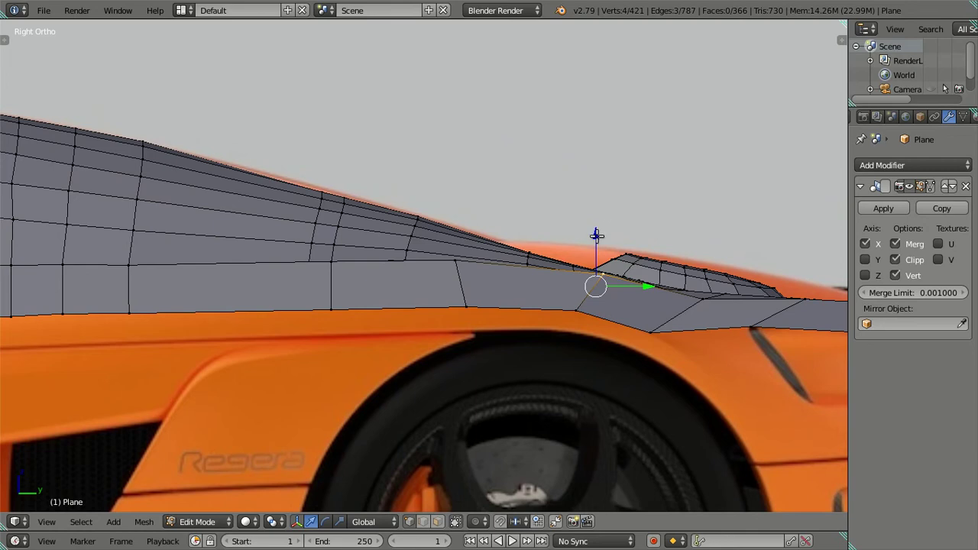
key("z")
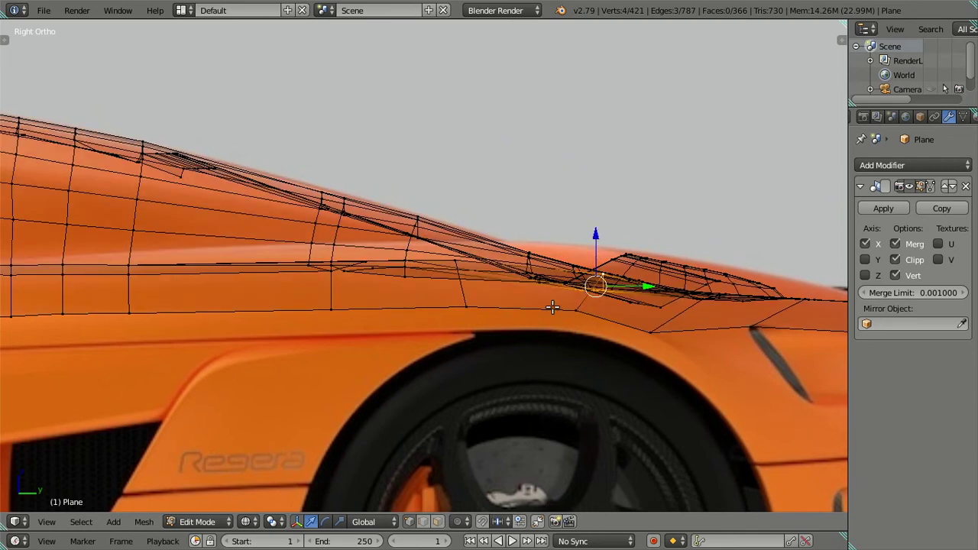
scroll(553, 306, "down", 2)
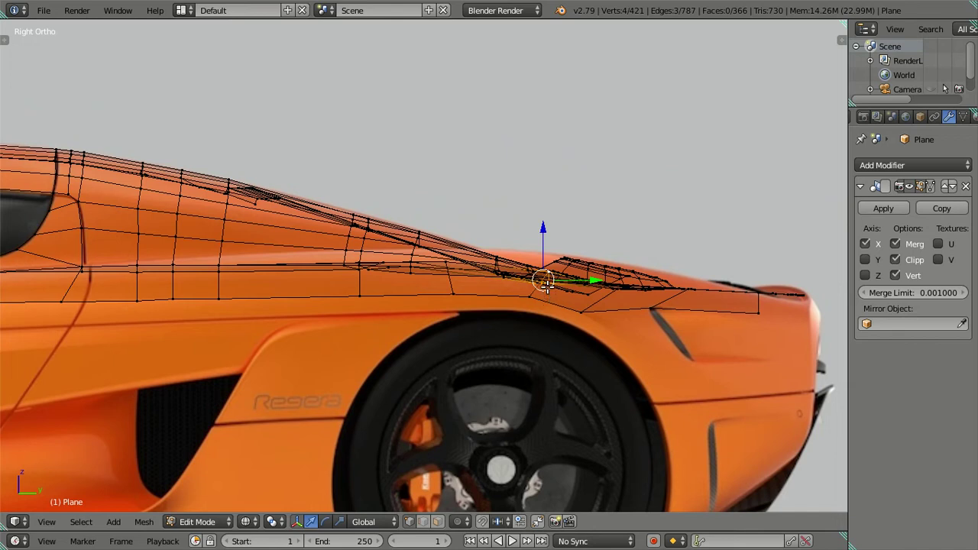
key("ctrl+z")
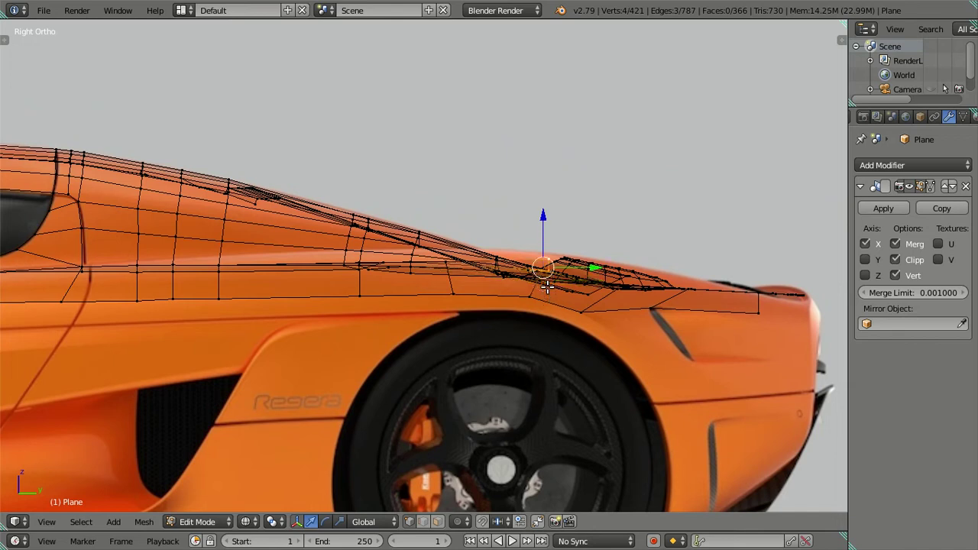
scroll(594, 234, "up", 2)
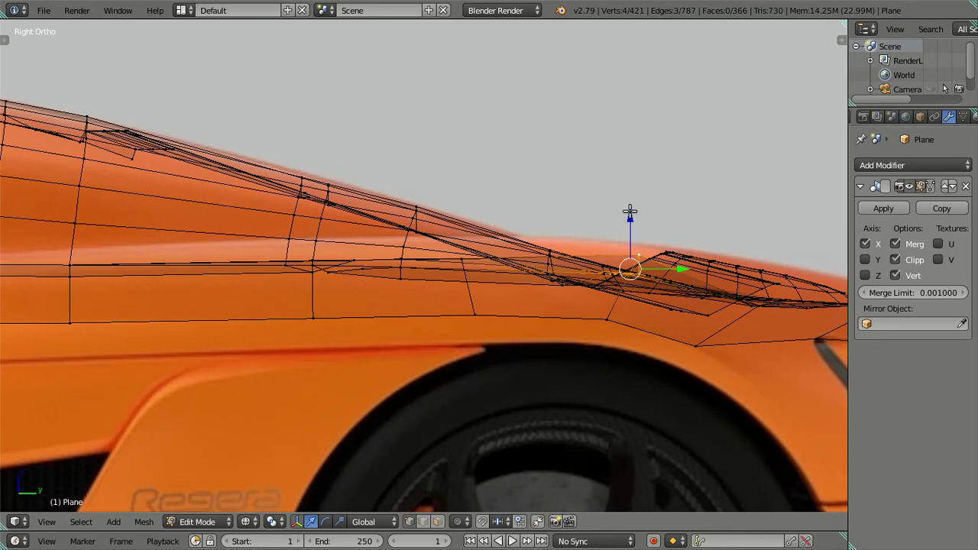
left_click_drag(629, 211, 634, 234)
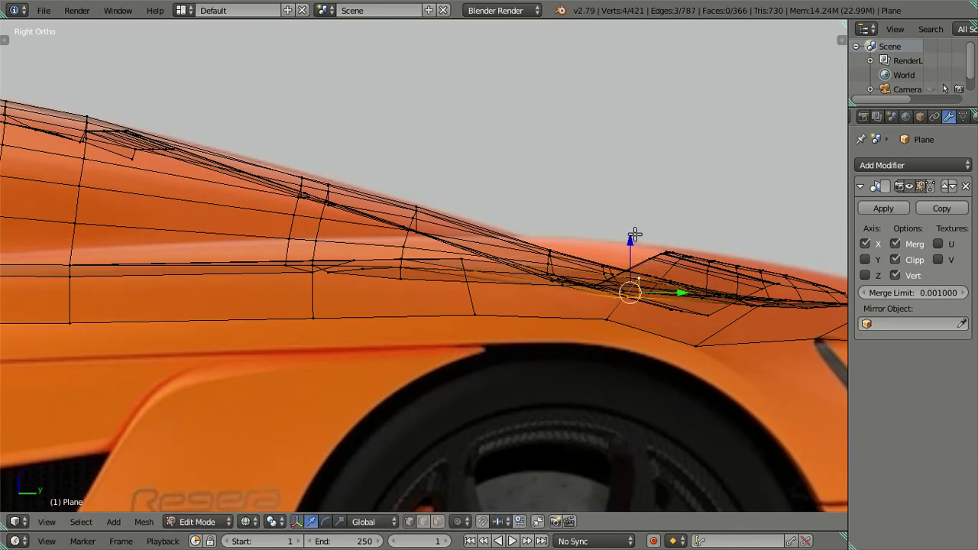
key("a")
key("z")
scroll(592, 252, "down", 2)
- Select the strip's whole bottom edge loop and return to the side view over the reference
mouse_move(581, 258)
middle_mouse_down()
mouse_move(603, 323)
mouse_move(436, 290)
mouse_move(469, 279)
mouse_move(436, 313)
mouse_move(462, 372)
mouse_move(467, 352)
mouse_move(699, 290)
mouse_move(716, 354)
mouse_move(574, 333)
mouse_move(358, 268)
mouse_move(292, 277)
middle_mouse_up()
scroll(467, 352, "down", 3)
scroll(332, 293, "up", 2)
scroll(207, 311, "up", 2)
scroll(51, 302, "up", 2)
right_click(74, 298)
left_click(597, 299, "alt")
scroll(550, 313, "down", 2)
key("KP_3")
scroll(486, 321, "up", 3)
scroll(520, 315, "up", 1)
- Extrude the strip's bottom edge into a new row of faces and lower it to the door seam
scroll(541, 311, "up", 1, "ctrl")
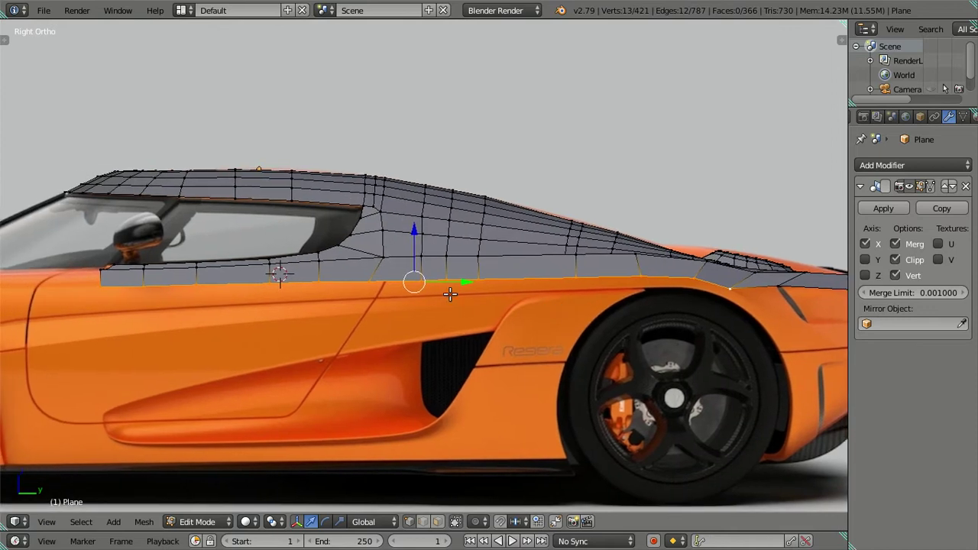
key("e")
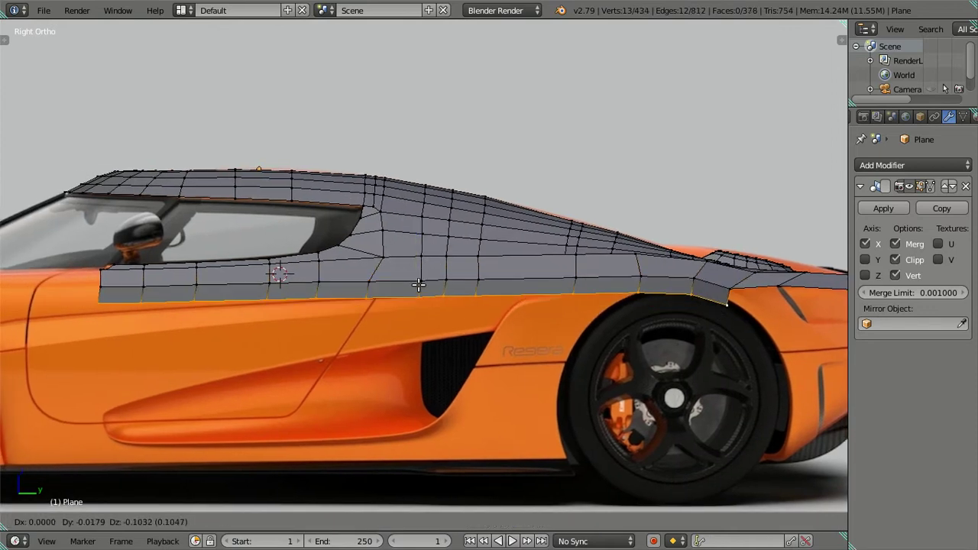
left_click(413, 282)
left_click_drag(412, 235, 413, 252)
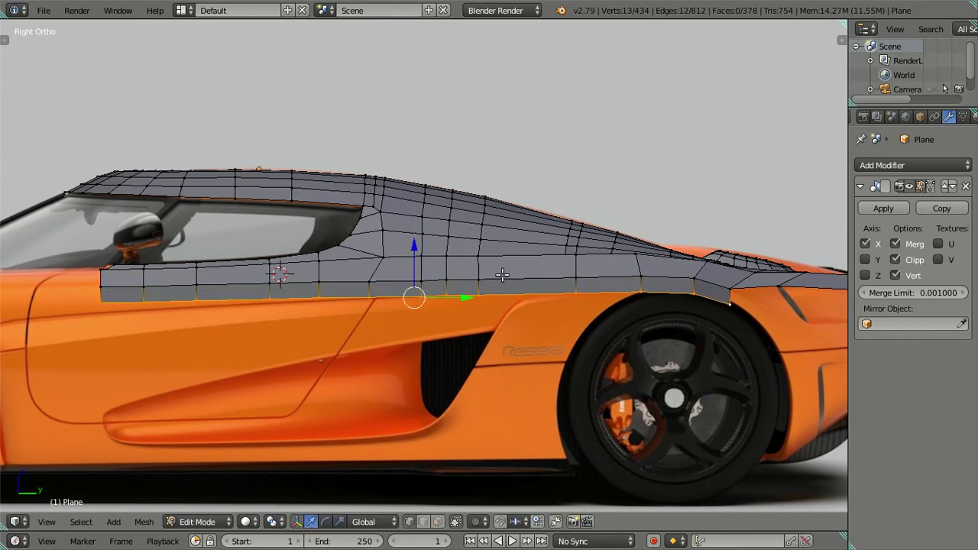
- Move the strip's lower end vertex near the mirror down
middle_click_drag(697, 314, 741, 308, "shift")
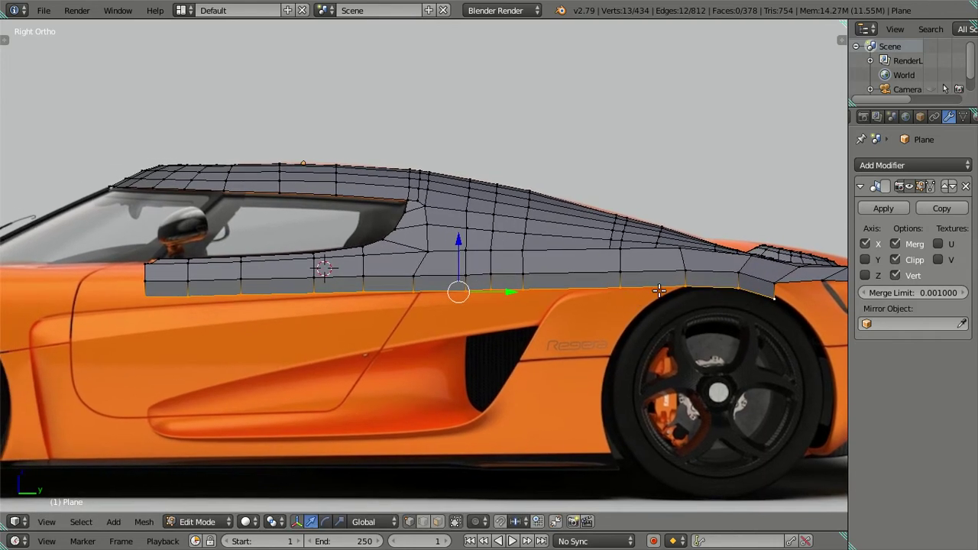
right_click(168, 300)
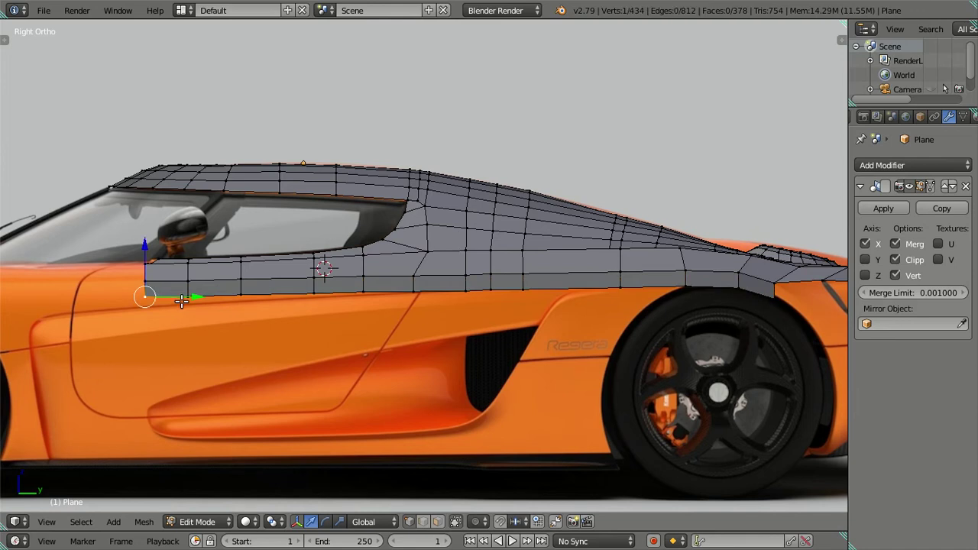
middle_click_drag(251, 311, 344, 299, "shift")
scroll(244, 286, "up", 3)
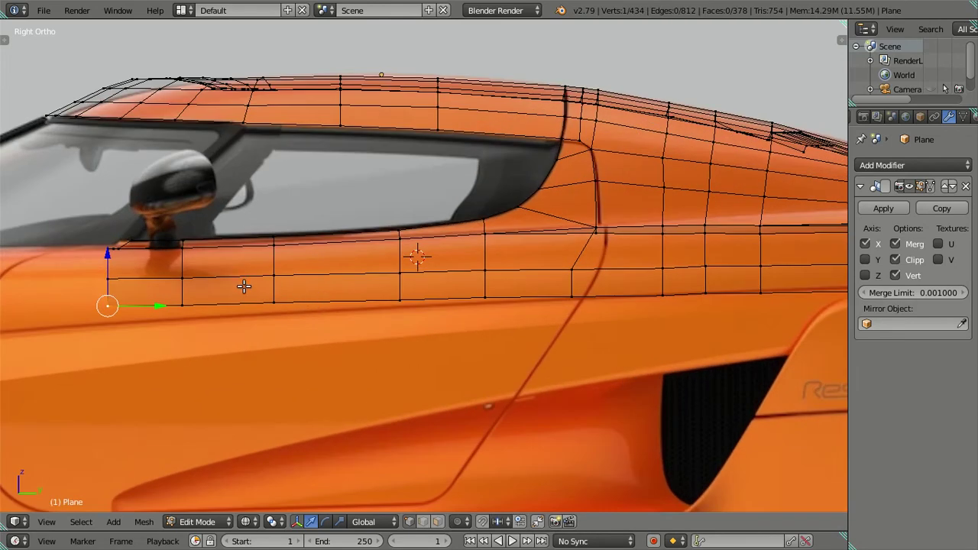
key("g")
left_click(113, 269)
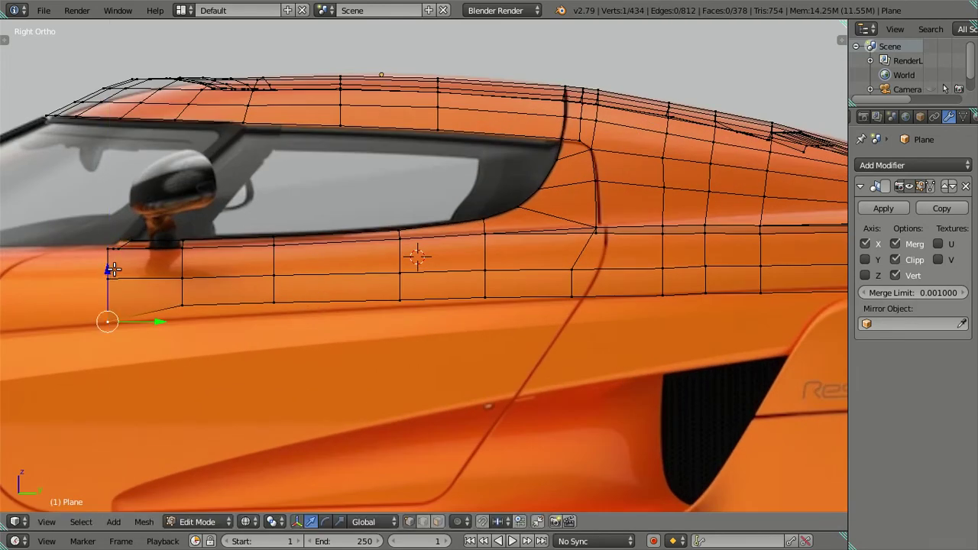
middle_click_drag(113, 269, 271, 286, "shift")
scroll(227, 283, "down", 3)
- In top view, slide the strip's end vertices along Y onto the car's body outline
key("KP_7")
middle_click_drag(371, 349, 382, 289, "shift")
scroll(382, 288, "up", 3)
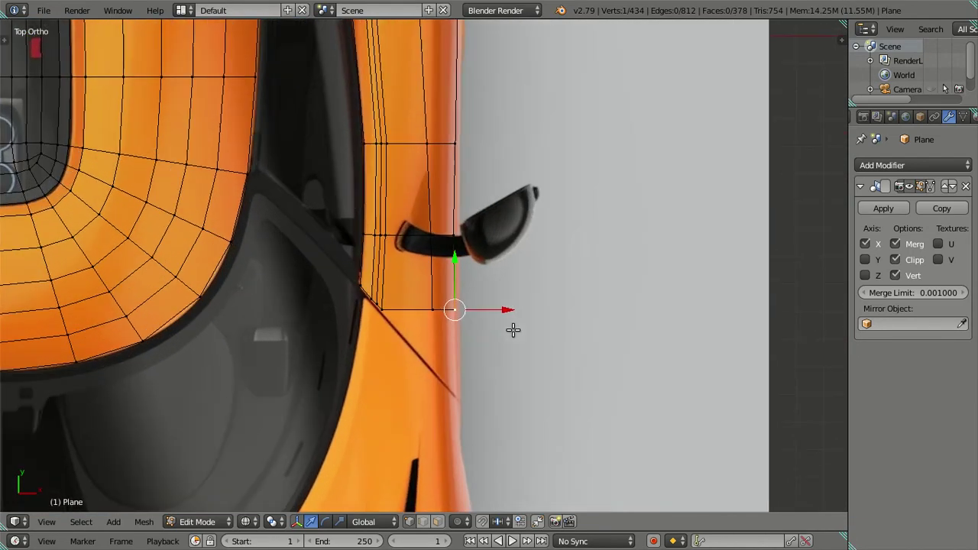
mouse_move(450, 301)
middle_mouse_down()
mouse_move(435, 277)
mouse_move(416, 321)
middle_mouse_up()
right_click(425, 354, "ctrl")
key("KP_7")
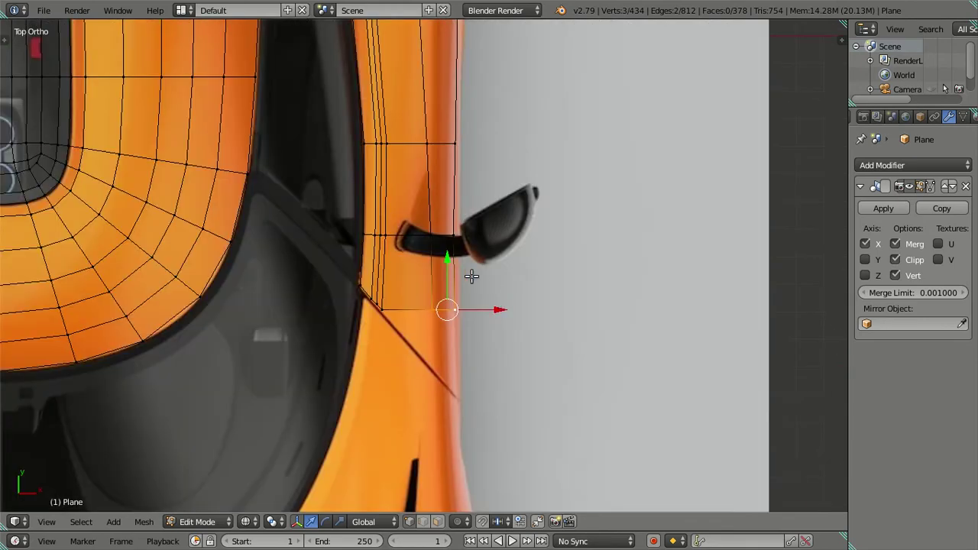
key("g")
key("y")
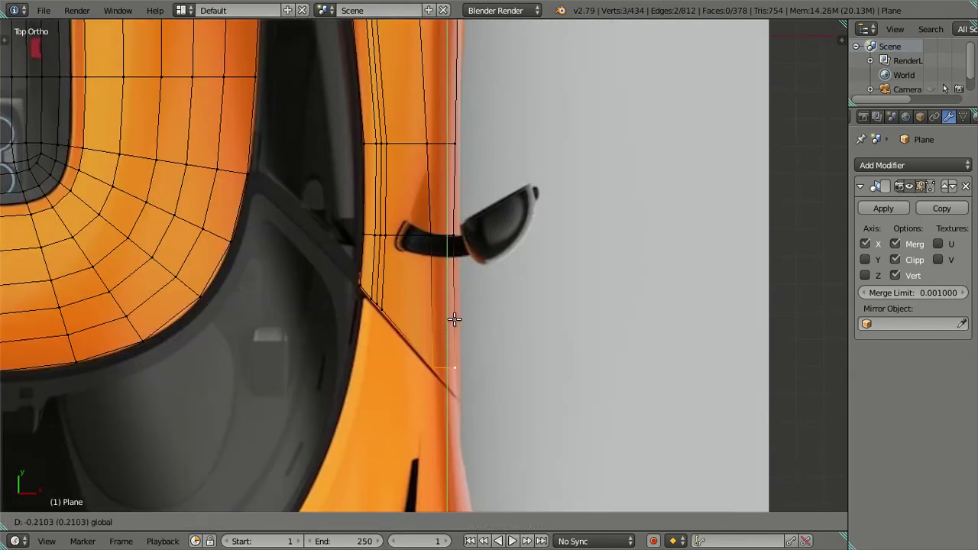
left_click(453, 321)
- Slide the next strip vertices along Y onto the outline beside the mirror
right_click(444, 350, "shift")
right_click(445, 347, "shift")
key("g")
key("y")
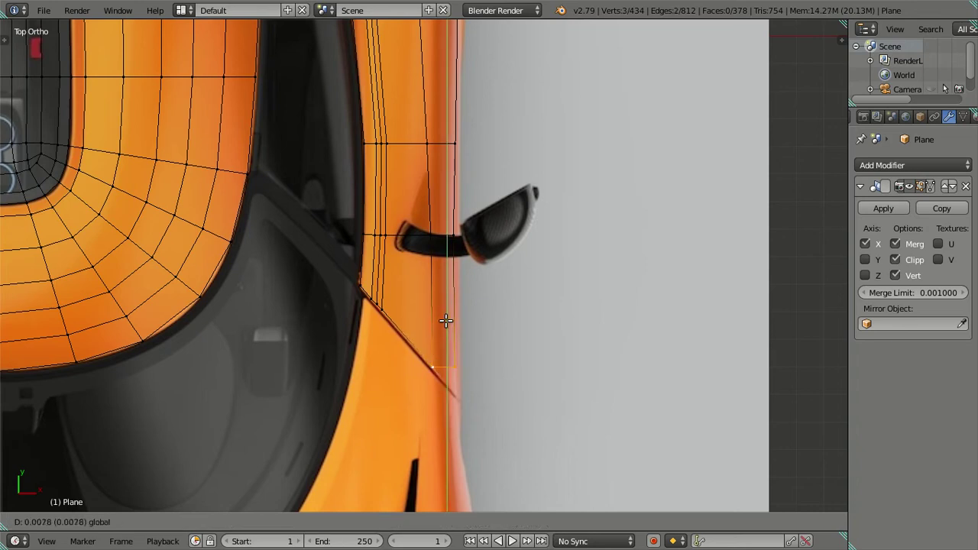
left_click(445, 320)
right_click(432, 366, "shift")
key("g")
key("y")
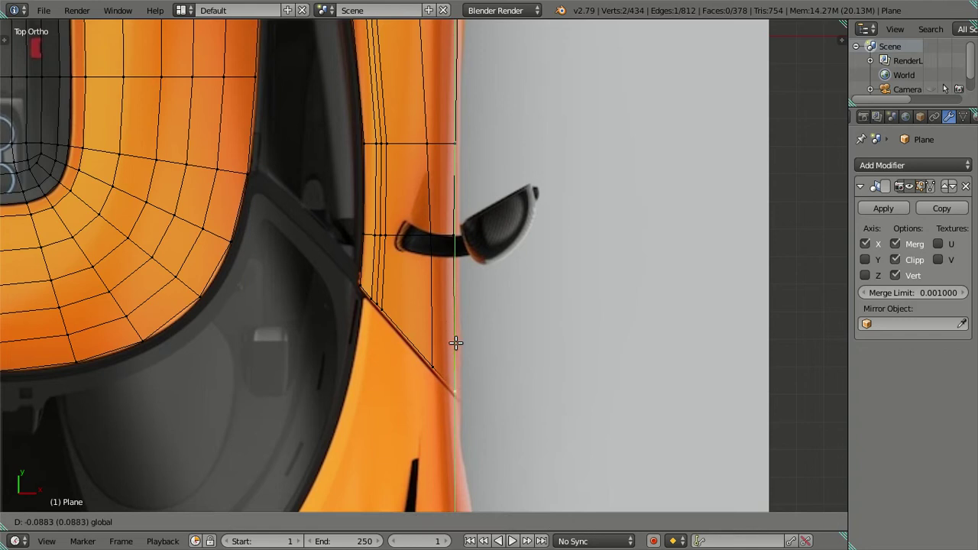
left_click(455, 343)
middle_click_drag(455, 343, 363, 246)
- In side view, slide the strip's front edge and its lower front vertex along Y onto the door seam
key("KP_3")
scroll(351, 269, "up", 3)
scroll(344, 306, "up", 3)
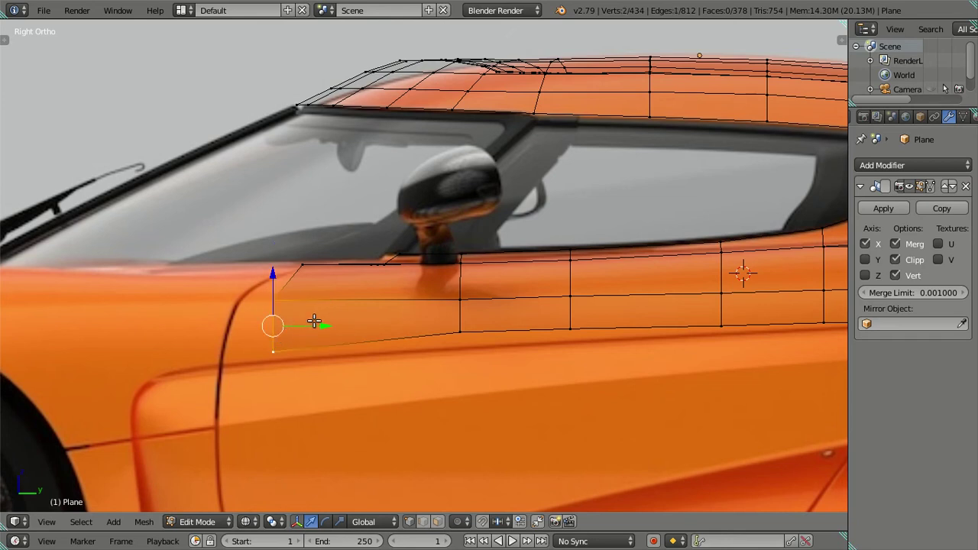
key("g")
key("y")
left_click(289, 319)
right_click(246, 351)
key("g")
key("y")
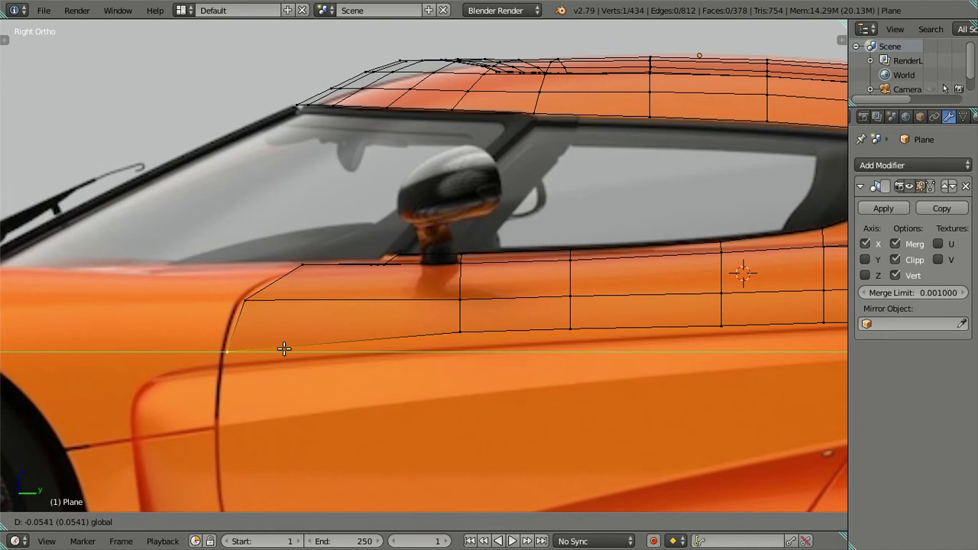
left_click(283, 350)
right_click(252, 304)
key("g")
left_click(288, 299)
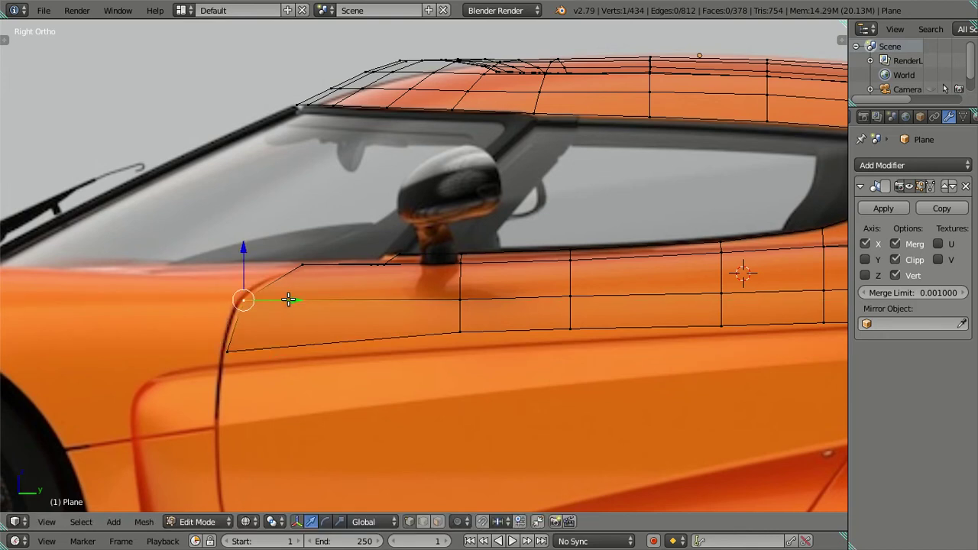
- Drop the strip's lower front corner vertex onto the door seam
scroll(290, 302, "down", 3)
middle_click_drag(531, 317, 474, 302, "shift")
scroll(414, 302, "up", 1)
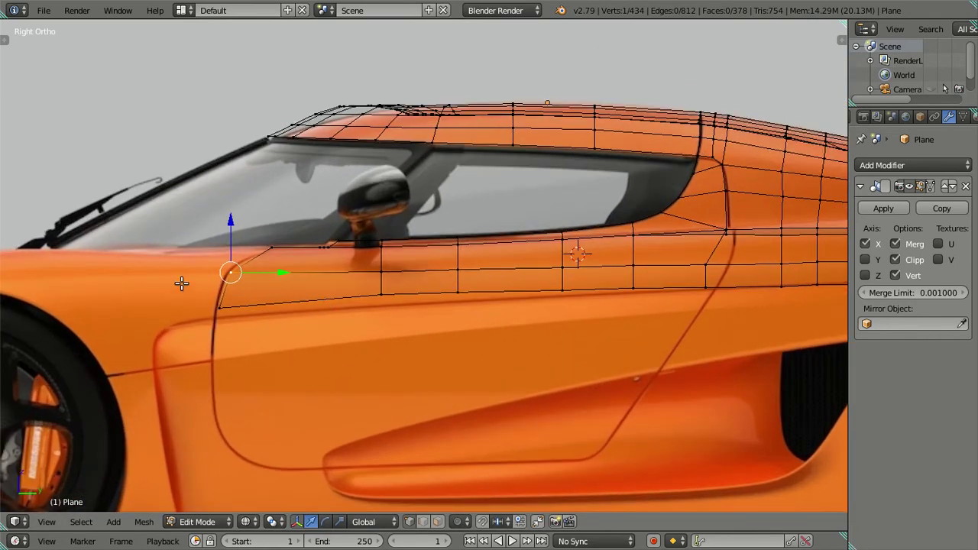
right_click(221, 305)
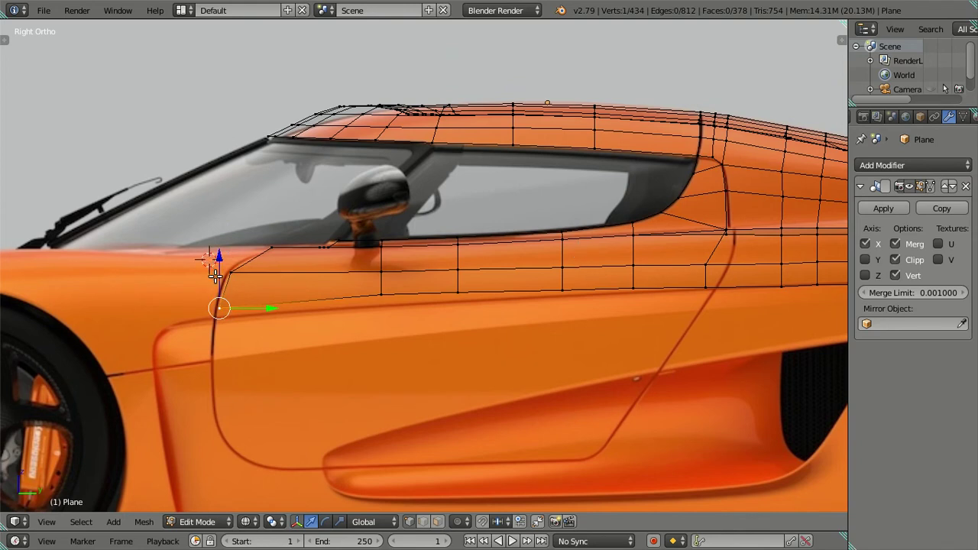
key("g")
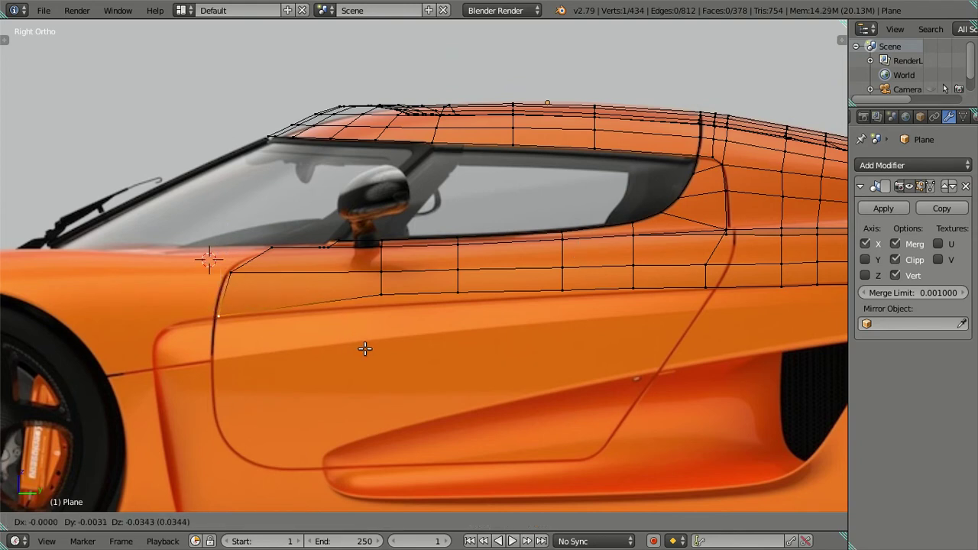
left_click(364, 348)
- Lower the two bottom-edge vertices below the mirror along Z onto the body crease
right_click(380, 271)
right_click(381, 295)
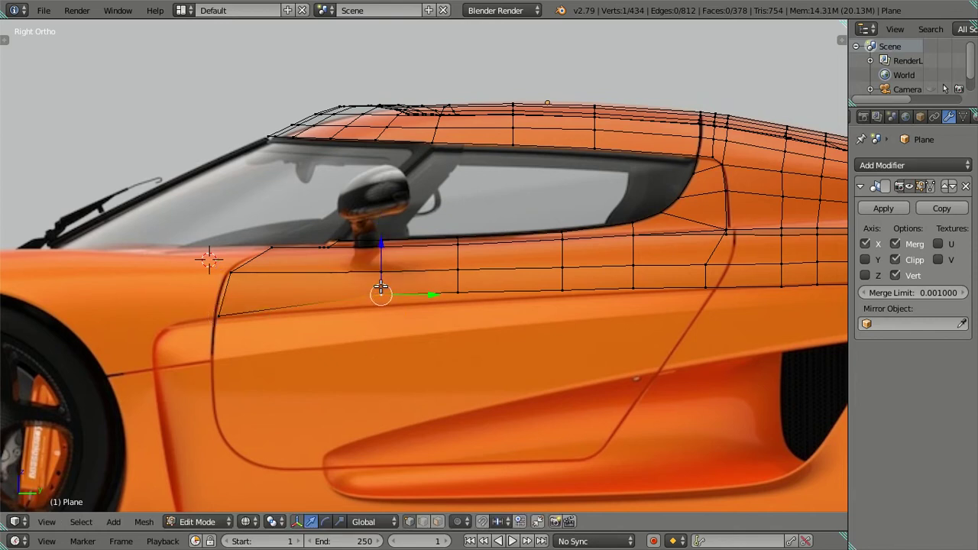
key("g")
key("z")
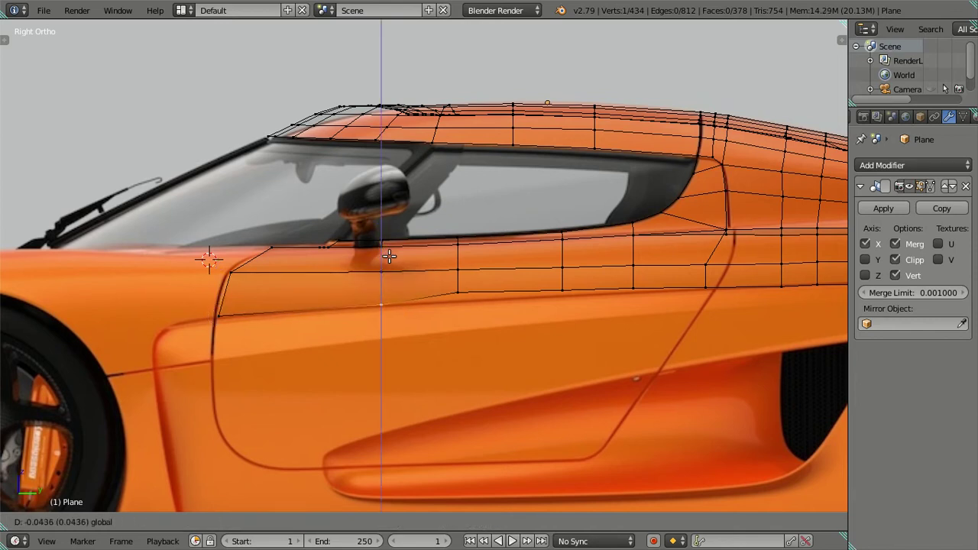
left_click(389, 257)
right_click(458, 291)
key("g")
key("z")
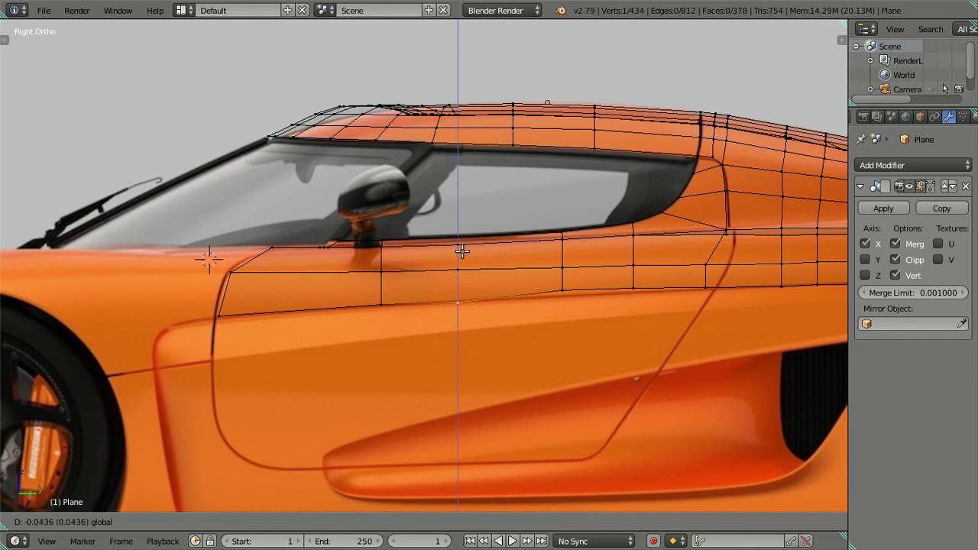
left_click(462, 249)
- Lower the remaining bottom-edge vertices toward the rear door seam onto the crease
right_click(563, 293)
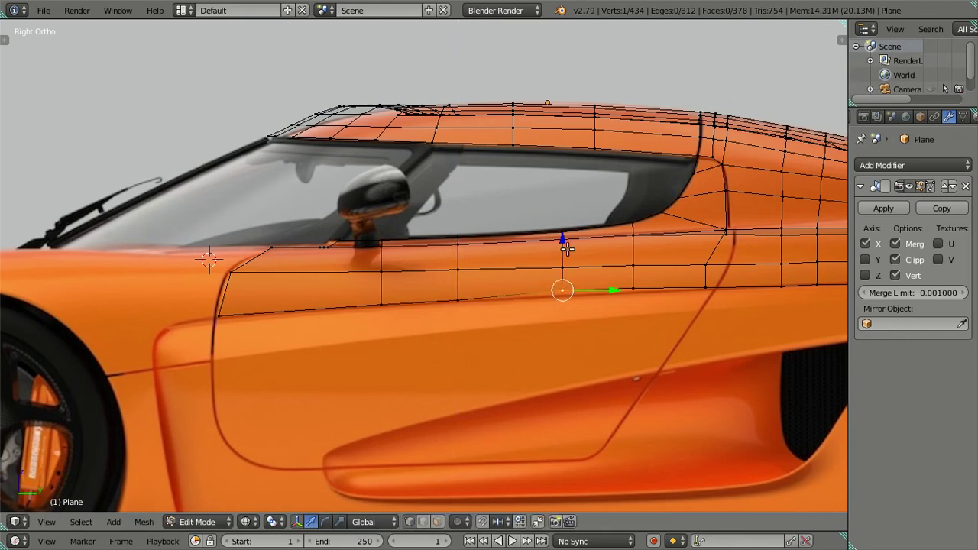
key("g")
key("z")
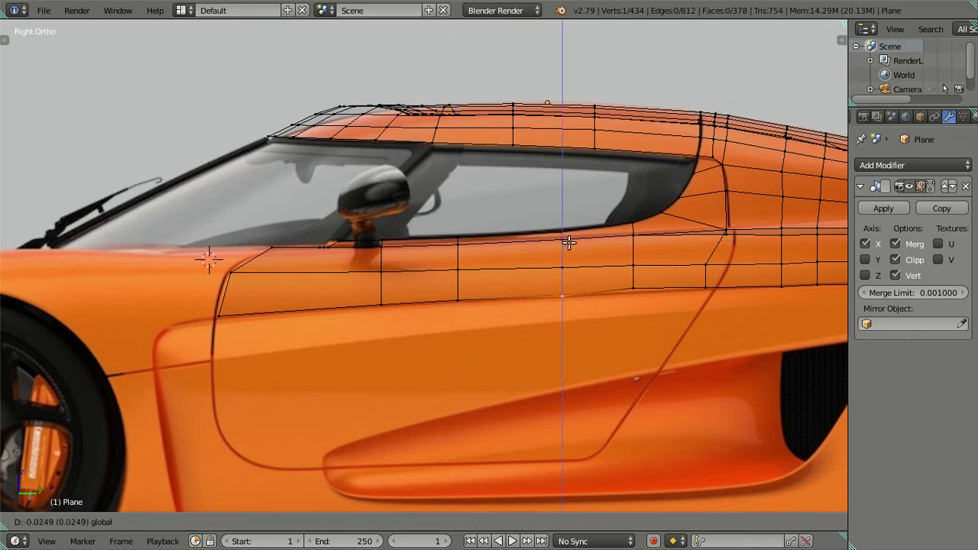
left_click(569, 242)
right_click(633, 286)
key("g")
key("z")
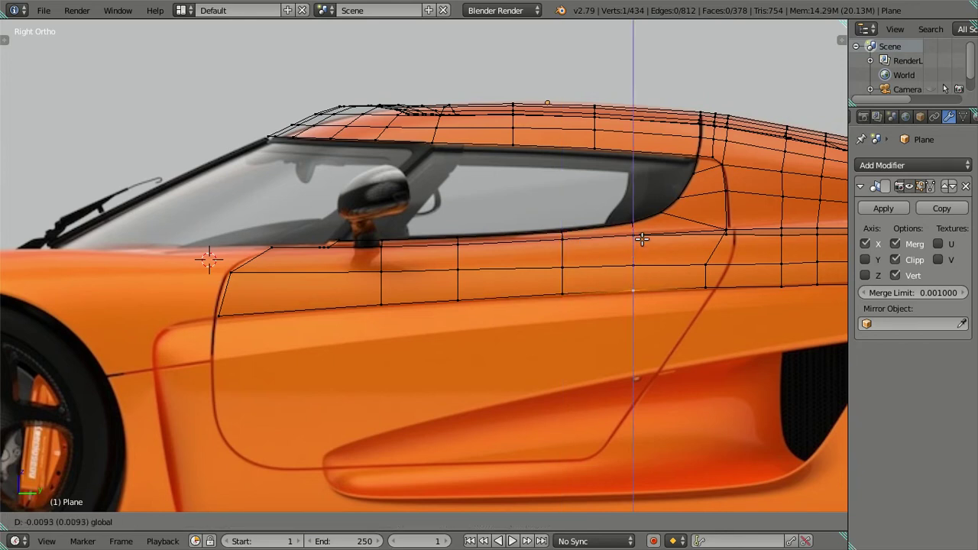
left_click(642, 239)
- Slide the lowest rear-seam vertex along Y onto the rear door seam
middle_click_drag(633, 284, 437, 290, "shift")
scroll(437, 291, "up", 2)
right_click(531, 299)
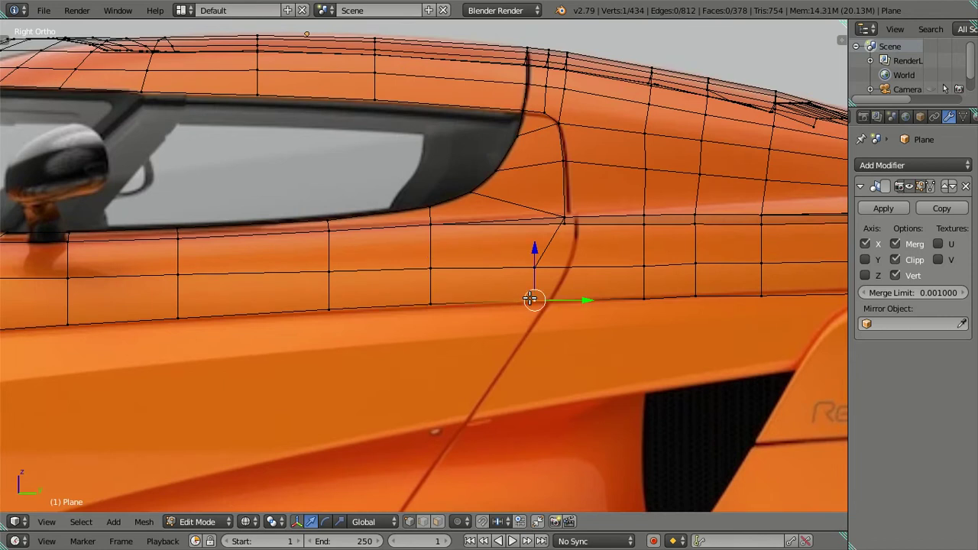
key("g")
key("y")
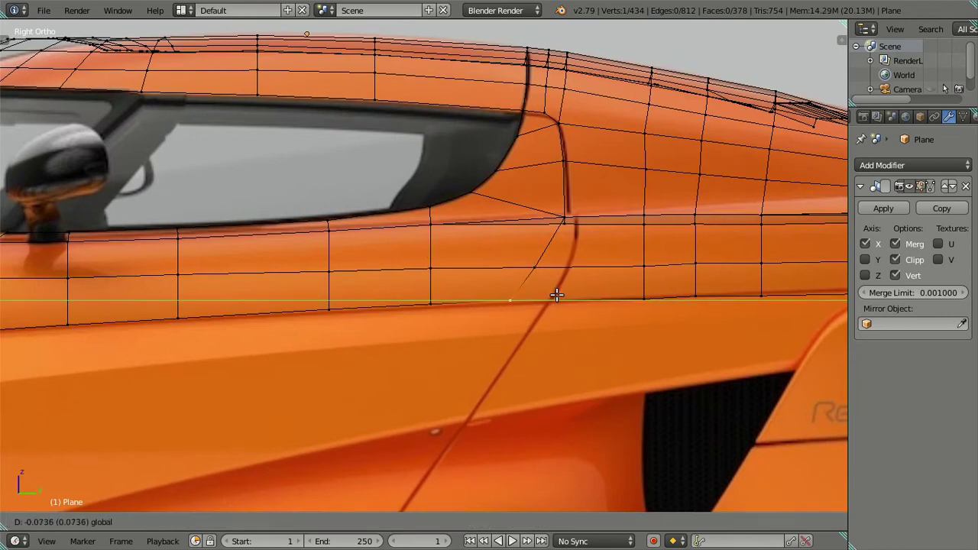
left_click(554, 295)
- Slide the seam vertex and the one above it lengthwise onto the seam line
right_click(538, 269, "shift")
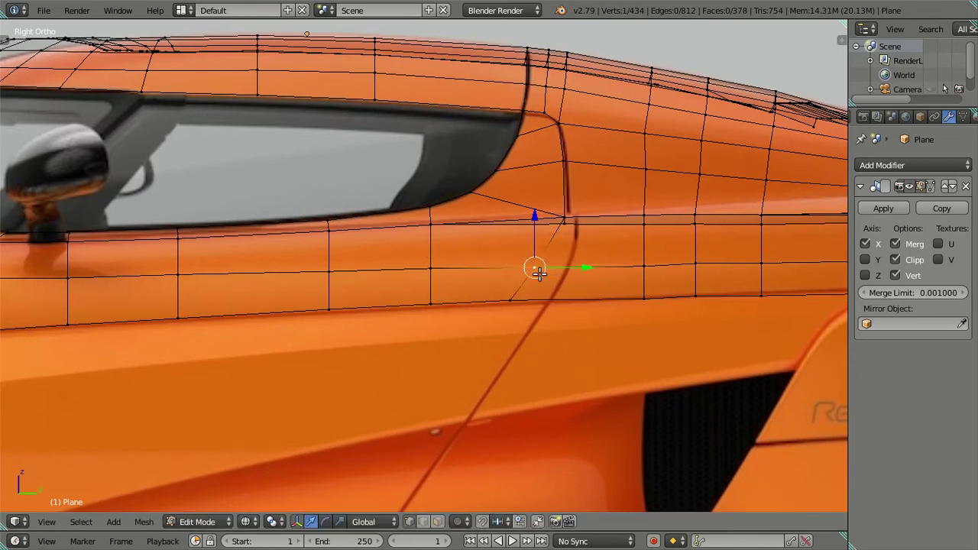
key("g")
key("y")
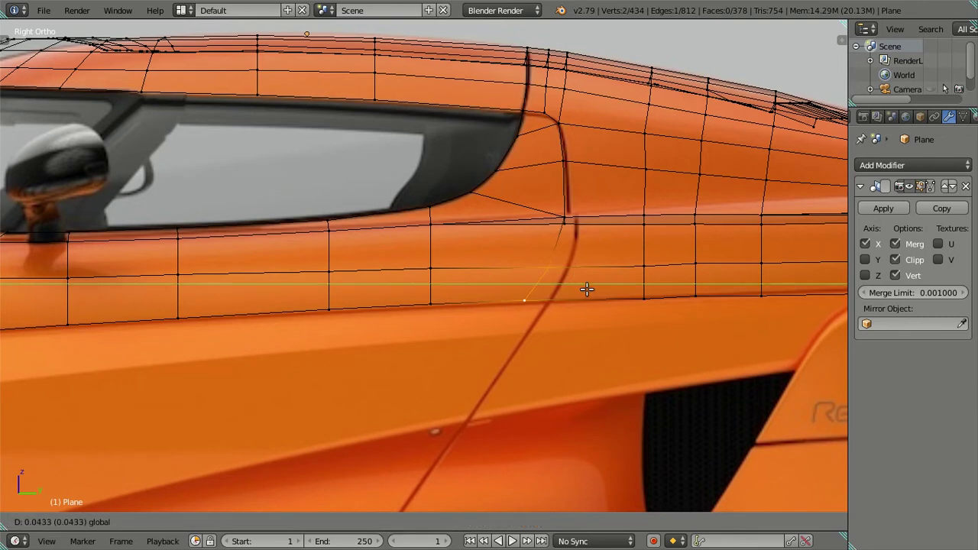
left_click(590, 289)
right_click(526, 300)
key("g")
left_click(573, 301)
- Raise the bottom edge behind the door slightly using the Z arrow
middle_click_drag(631, 308, 338, 323, "shift")
right_click(349, 312)
right_click(402, 312, "shift")
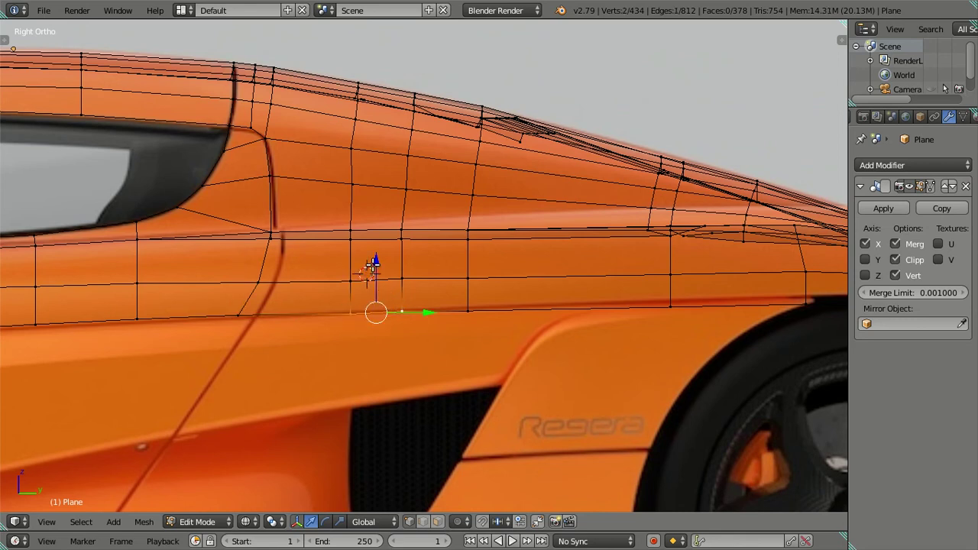
left_click_drag(372, 264, 383, 259)
left_click(383, 258)
- Slide bottom-row vertices lengthwise under the columns above, by 0.0151 and -0.0030
right_click(468, 308)
key("g")
key("g")
left_click(416, 294)
right_click(350, 309, "shift")
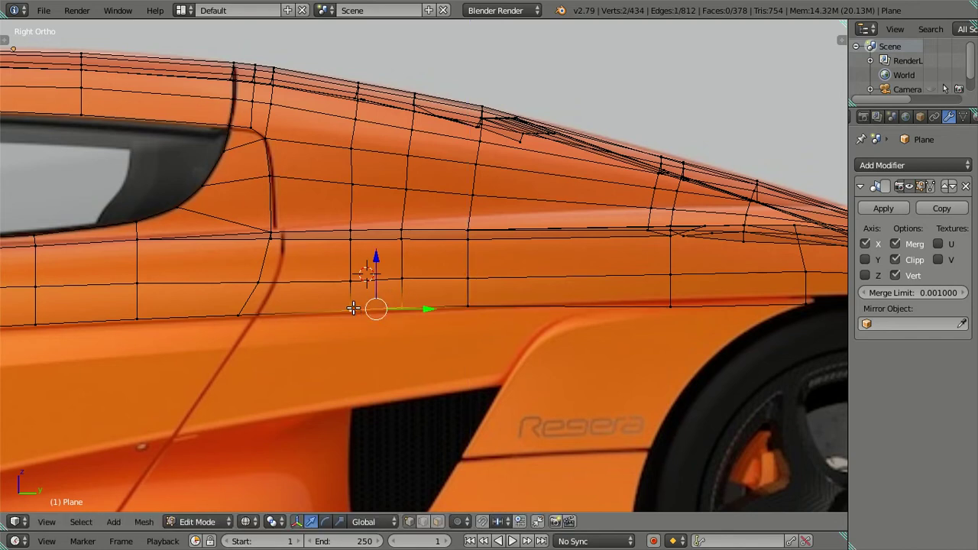
scroll(353, 281, "up", 2)
key("g")
key("z")
right_click(355, 280)
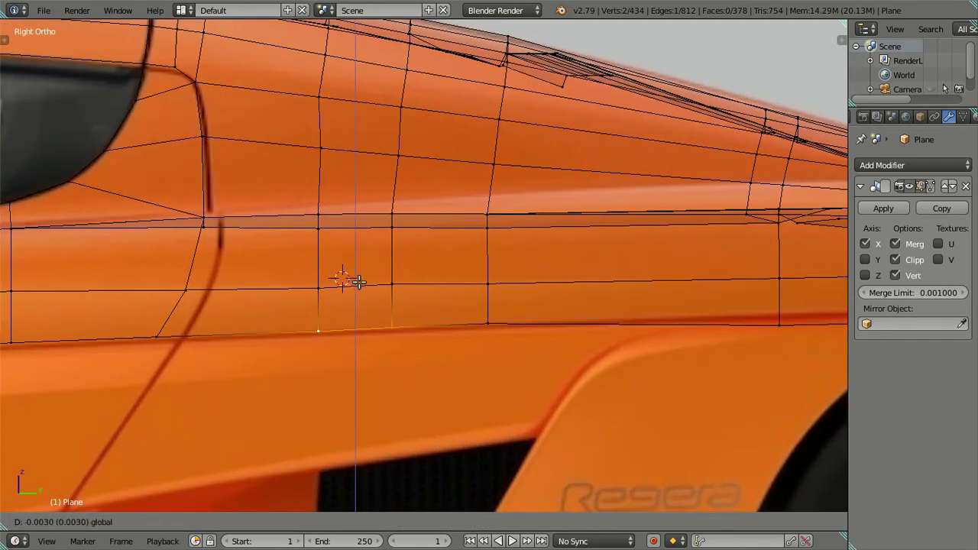
middle_click_drag(808, 331, 399, 337, "shift")
- Select the bottom-edge vertices over the front wheel arch and raise them
right_click(399, 337)
right_click(593, 332, "shift")
key("z")
key("z")
key("z")
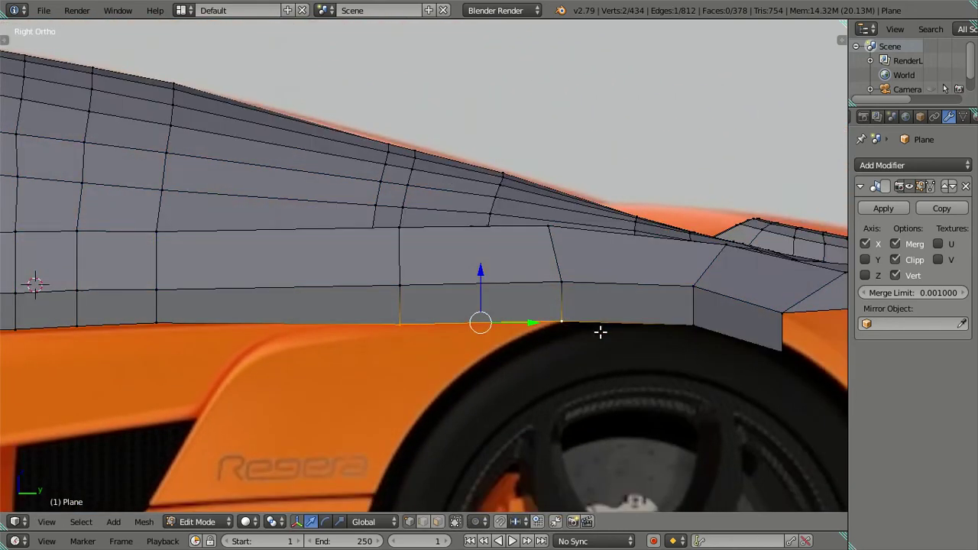
right_click(699, 328, "shift")
right_click(766, 349, "shift")
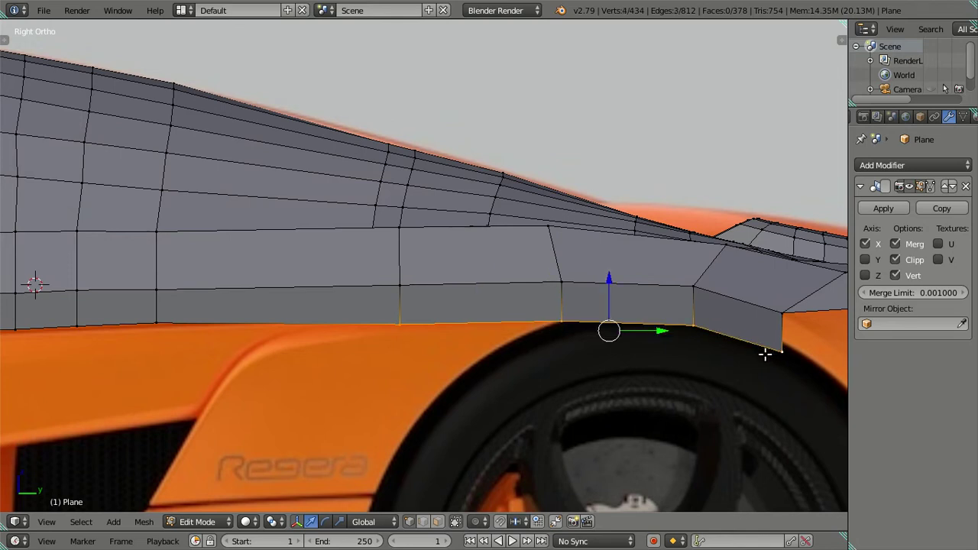
key("z")
left_click_drag(619, 286, 617, 276)
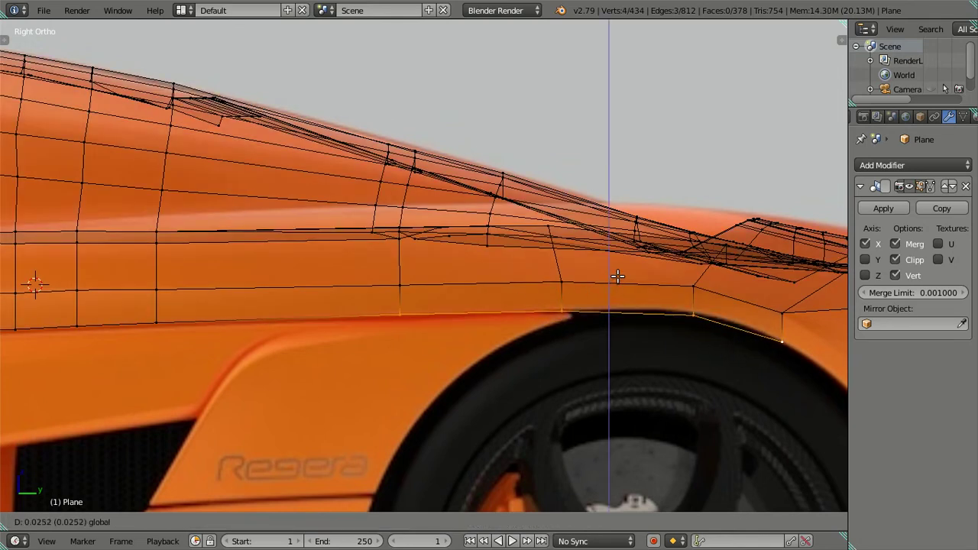
left_click(617, 276)
- Refine the arch vertex selection and move it vertically along Z
right_click(428, 312, "shift")
scroll(443, 337, "down", 2, "ctrl")
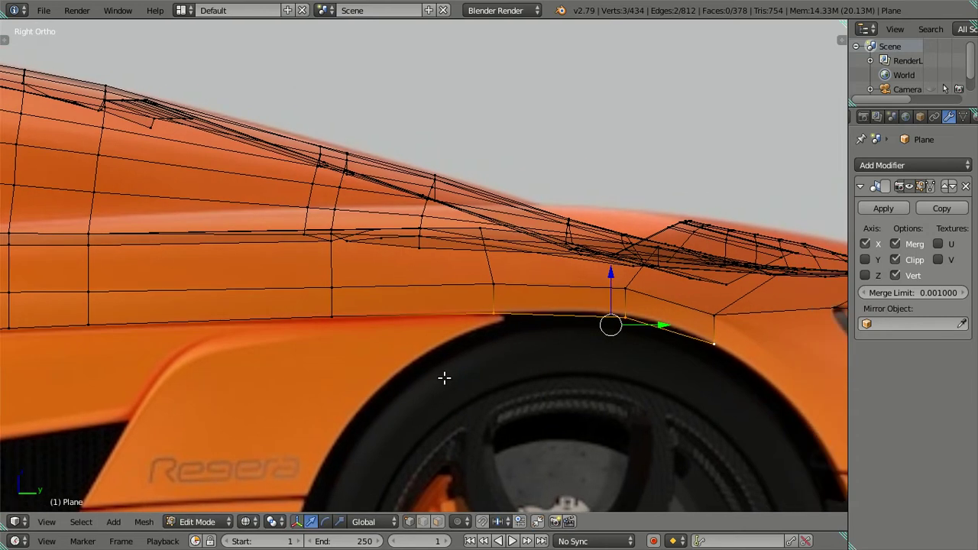
scroll(451, 359, "down", 2, "ctrl")
right_click(382, 322, "shift")
right_click(397, 324, "shift")
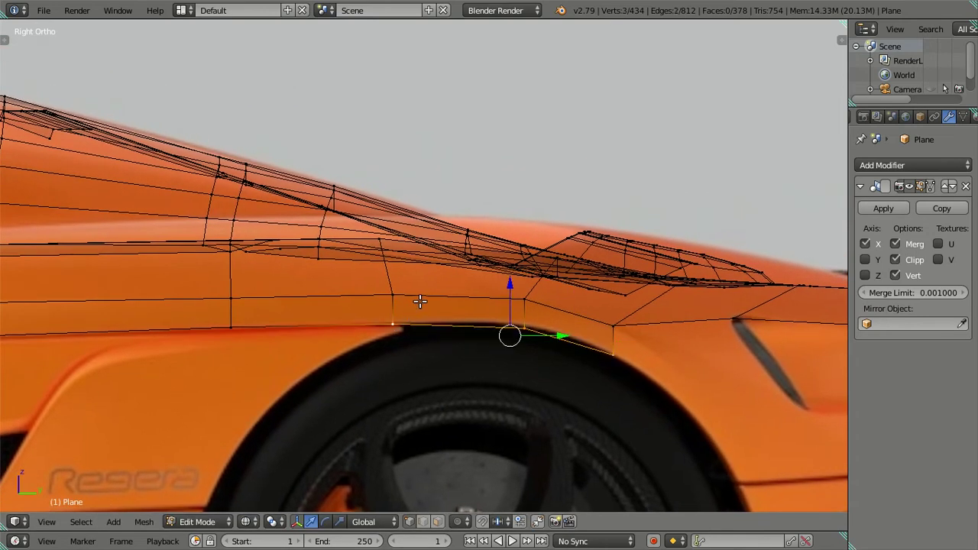
key("g")
key("z")
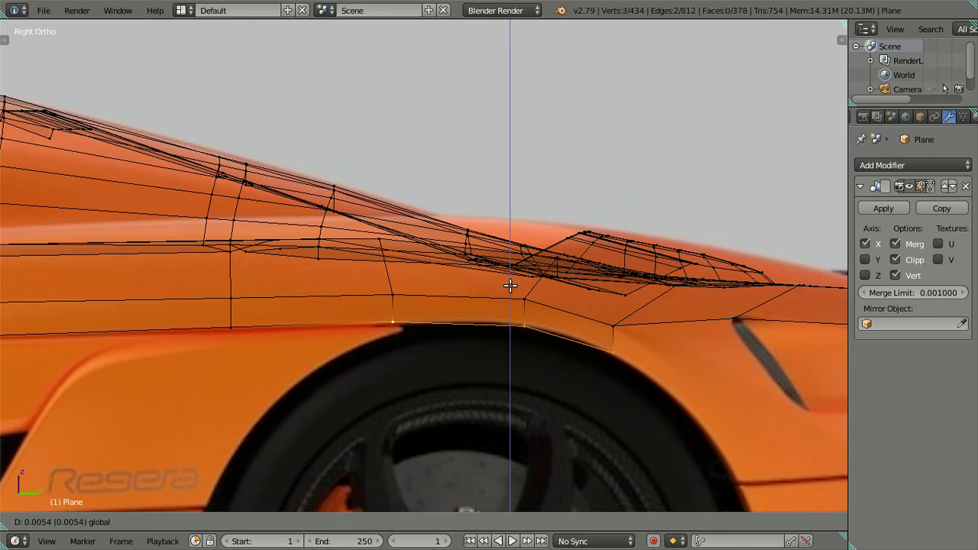
left_click(509, 285)
- Try vertical and lengthwise moves on vertices above the arch, cancelling both
right_click(393, 297, "shift")
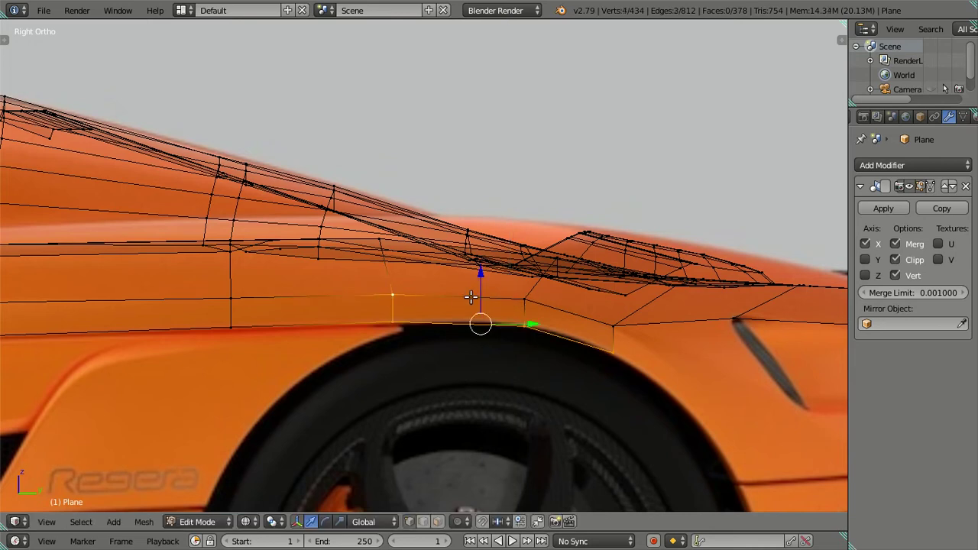
right_click(524, 298, "shift")
right_click(612, 326, "shift")
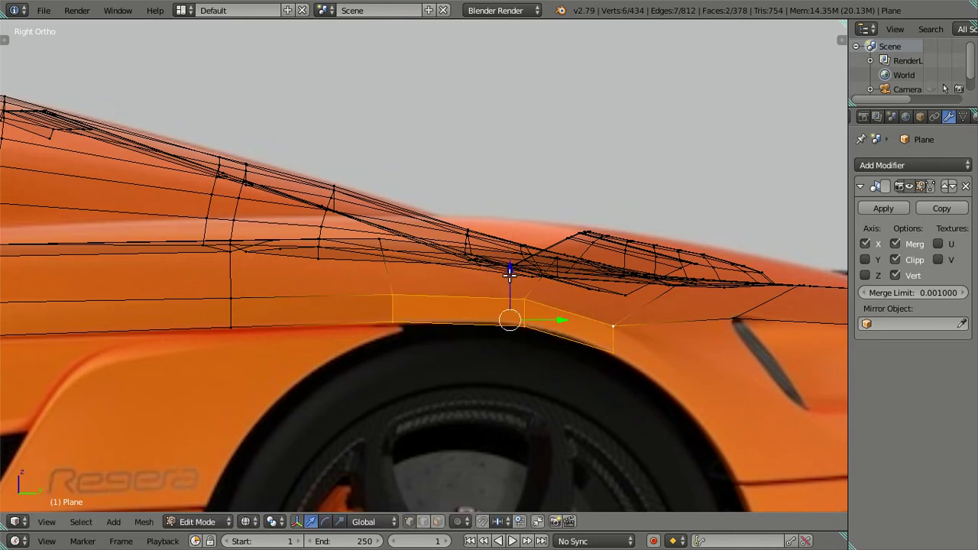
key("g")
key("z")
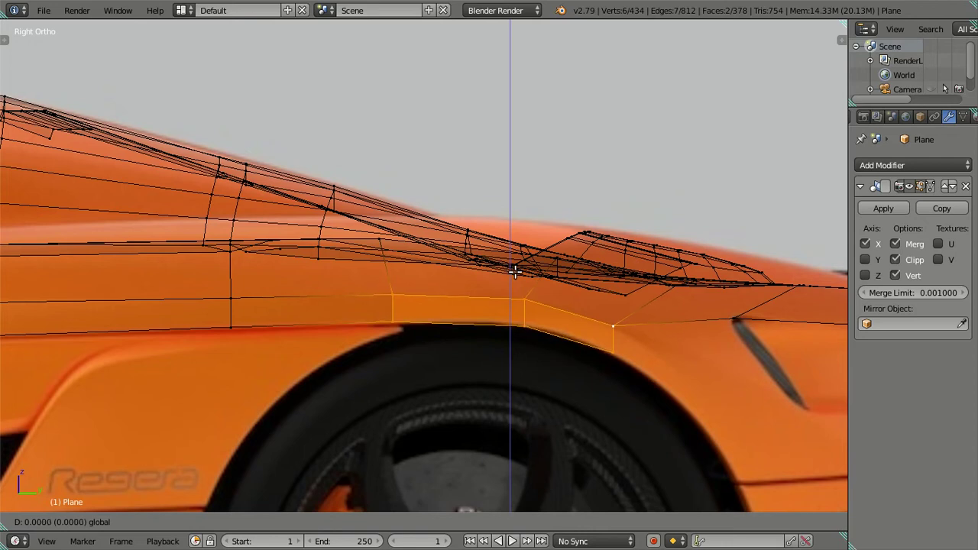
key("Escape")
right_click(552, 330)
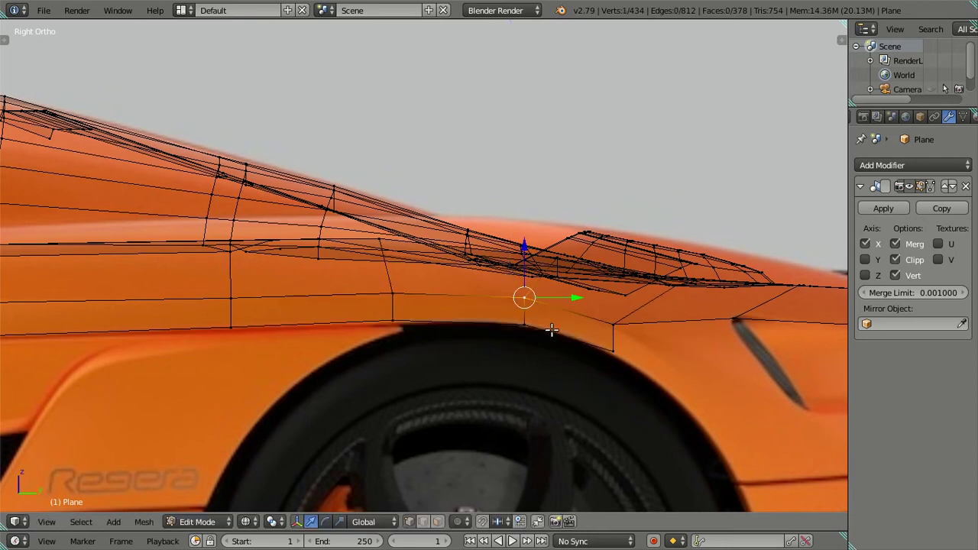
right_click(610, 350)
right_click(531, 331, "shift")
key("g")
key("y")
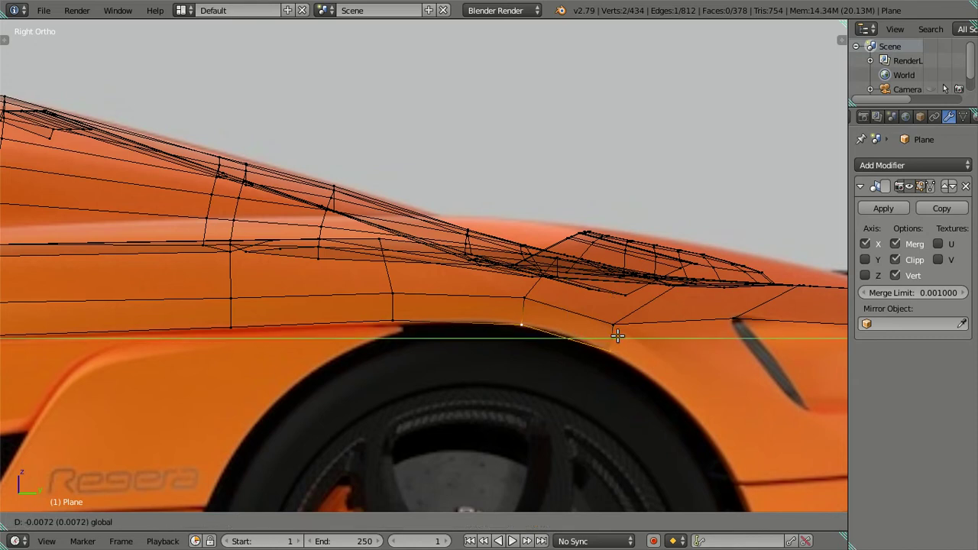
key("Escape")
- Move the arch-end vertex freely onto the wheel arch outline, undoing a stray vertical shift
right_click(615, 324)
key("g")
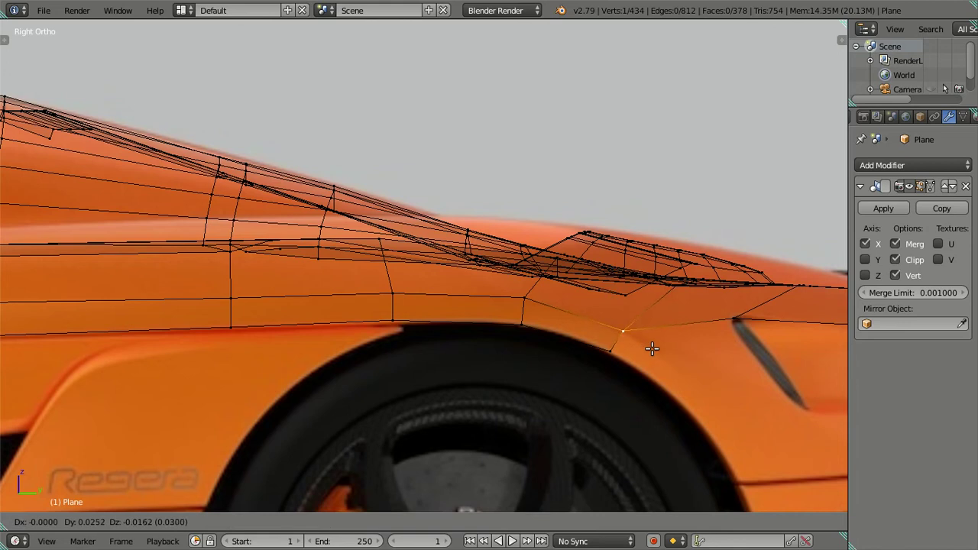
left_click(653, 348)
right_click(609, 352)
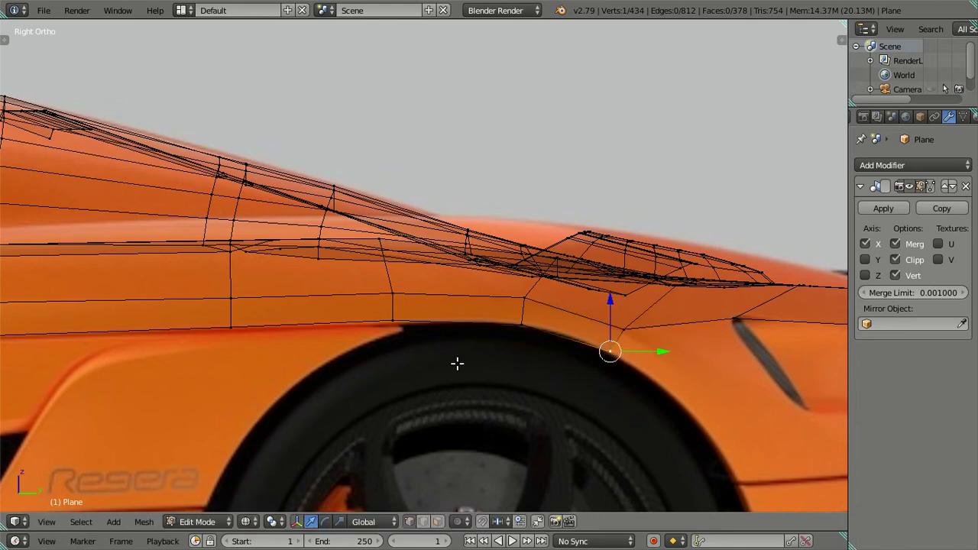
scroll(456, 364, "down", 2)
right_click(400, 302)
left_click_drag(403, 254, 403, 199)
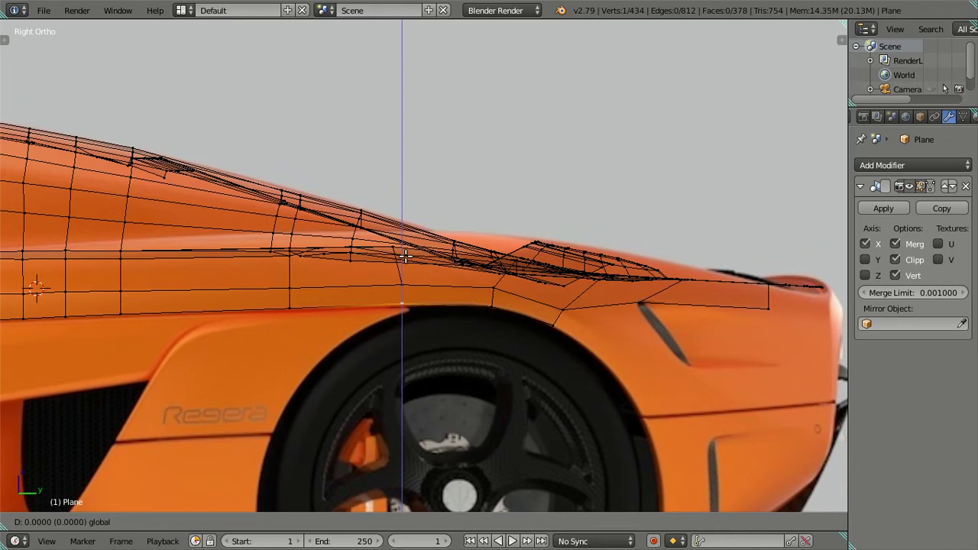
key("ctrl+z")
- Lower two vertices over the arch top along Z, then deselect everything
right_click(407, 261, "shift")
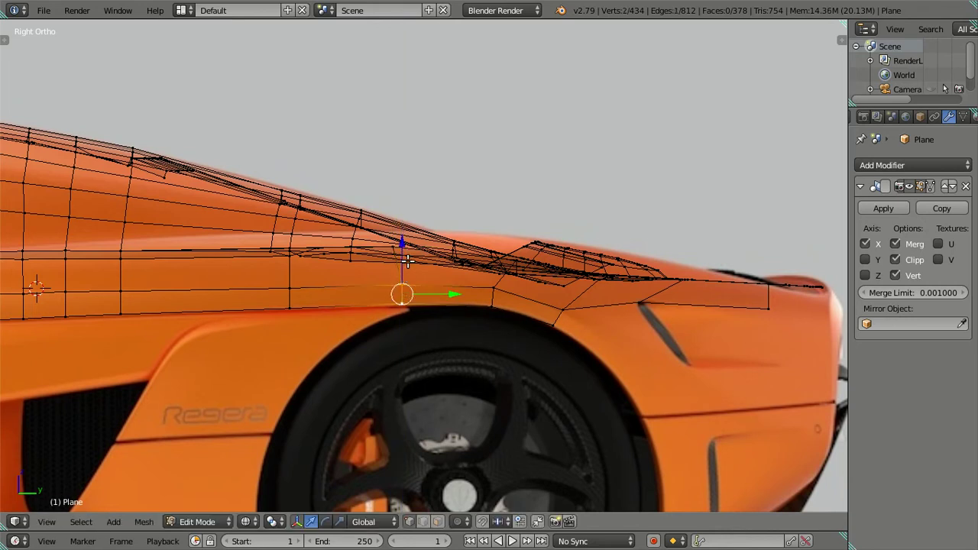
key("g")
key("z")
left_click(458, 328)
key("a")
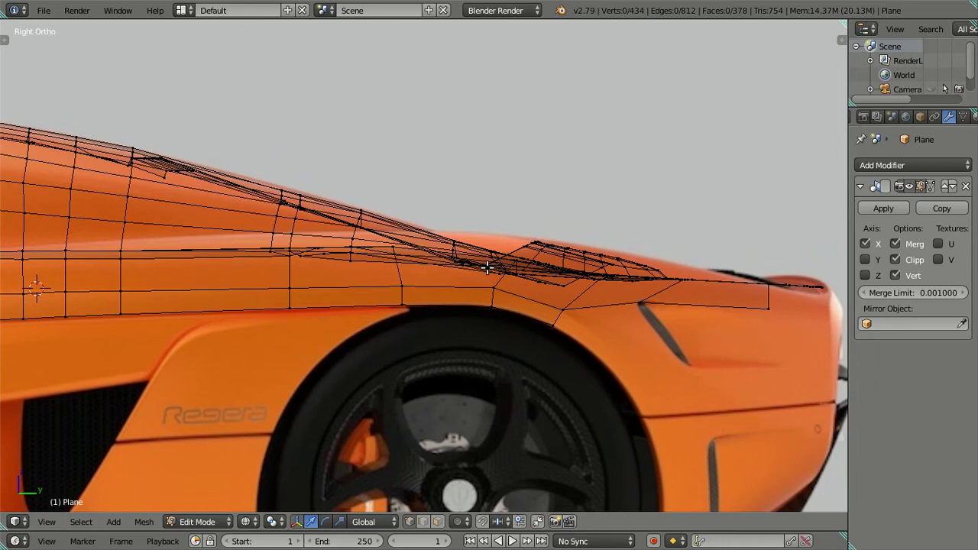
- Zoom out and pan to frame the whole car
scroll(482, 256, "down", 1)
scroll(497, 229, "up", 1)
scroll(500, 187, "up", 2)
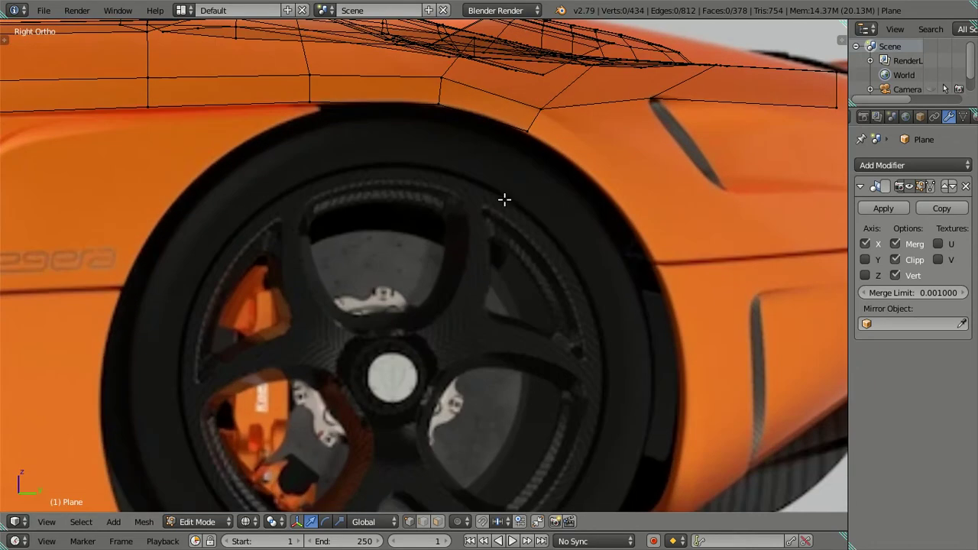
middle_click_drag(505, 201, 460, 283, "shift")
scroll(461, 283, "down", 1)
scroll(456, 280, "down", 1)
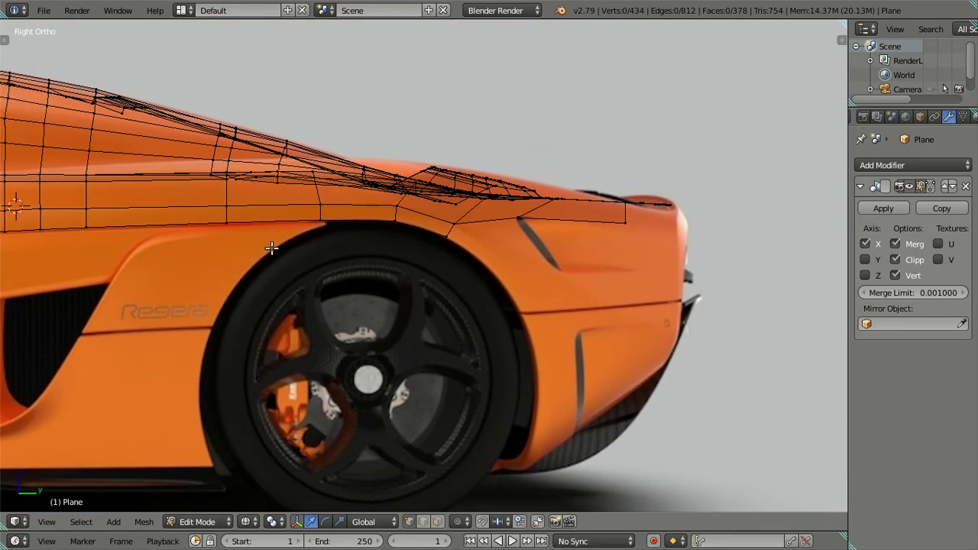
scroll(351, 243, "down", 1)
scroll(336, 257, "down", 1)
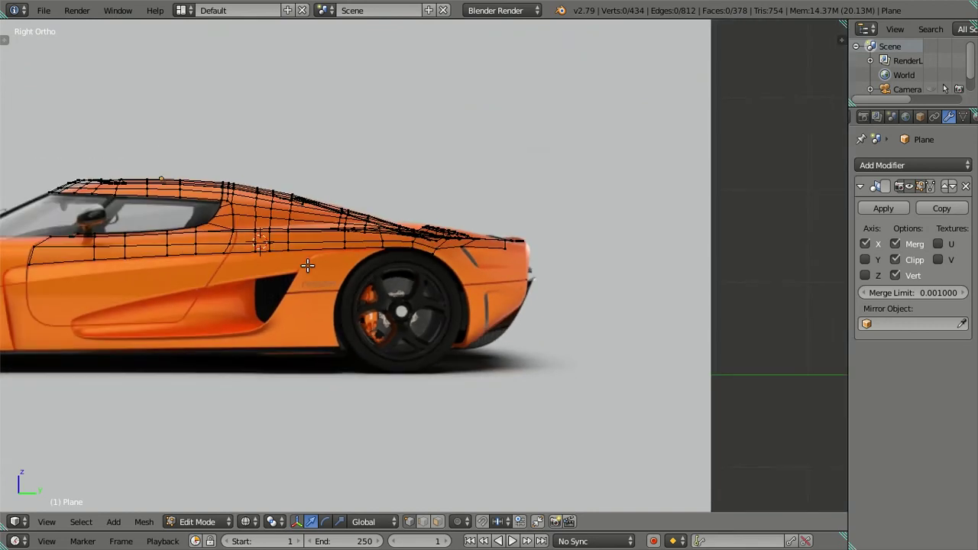
scroll(307, 266, "down", 1)
middle_click_drag(483, 265, 513, 267, "shift")
scroll(350, 333, "up", 2)
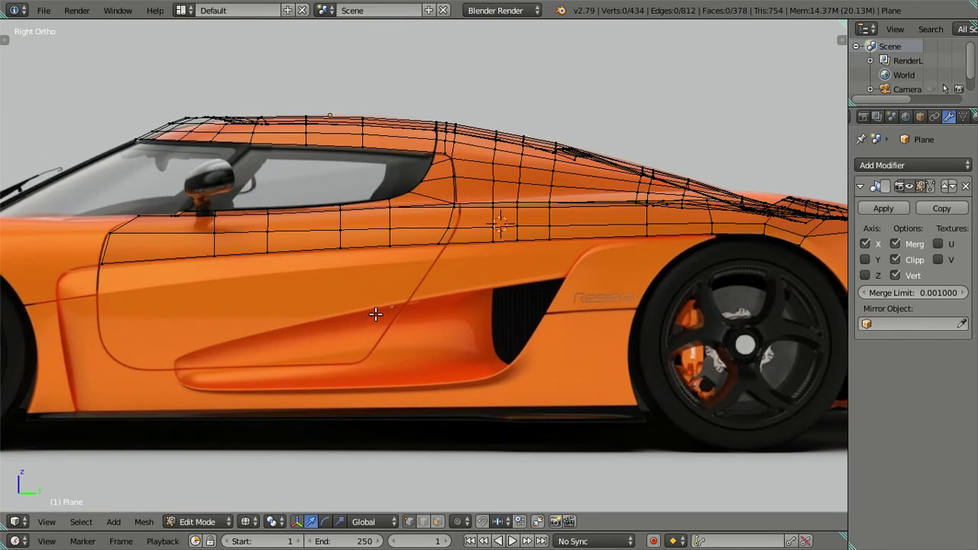
- Inspect the strip from top and angled views while picking door-edge vertices
scroll(375, 314, "down", 2)
scroll(382, 306, "up", 1)
scroll(384, 306, "up", 1)
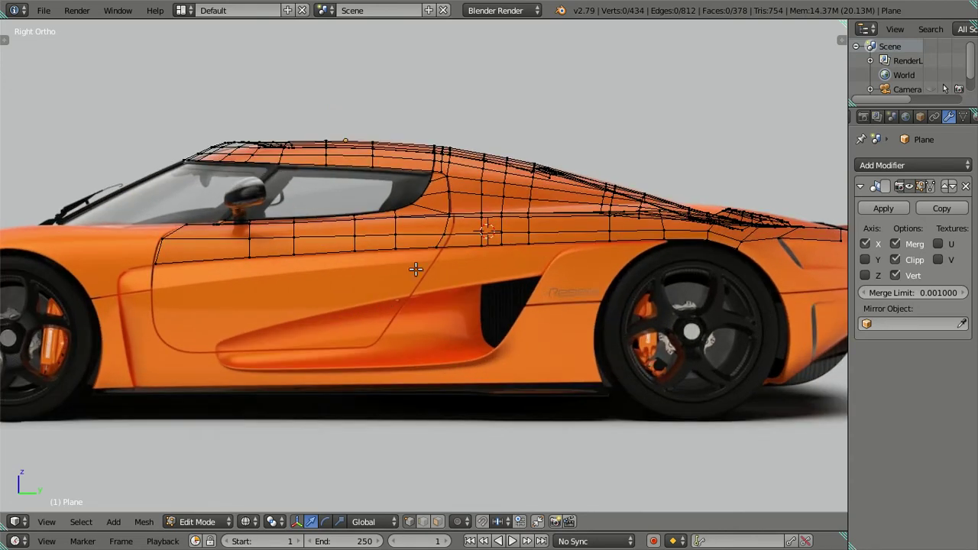
scroll(451, 229, "up", 1)
scroll(458, 229, "up", 2)
scroll(430, 273, "up", 2)
scroll(417, 299, "up", 1)
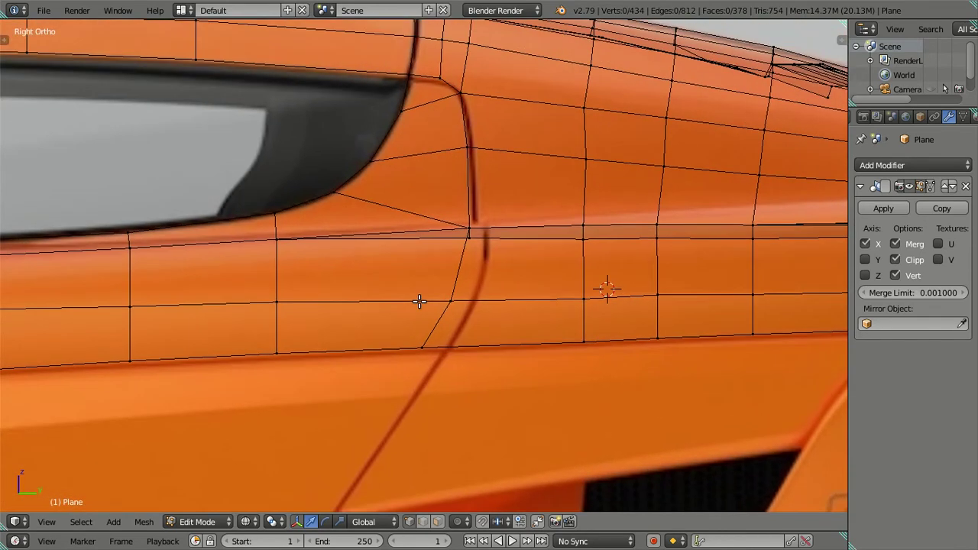
scroll(421, 300, "up", 1)
scroll(421, 301, "up", 1)
scroll(452, 315, "down", 2)
mouse_move(450, 310)
middle_mouse_down()
mouse_move(454, 358)
mouse_move(496, 375)
mouse_move(515, 415)
mouse_move(498, 340)
middle_mouse_up()
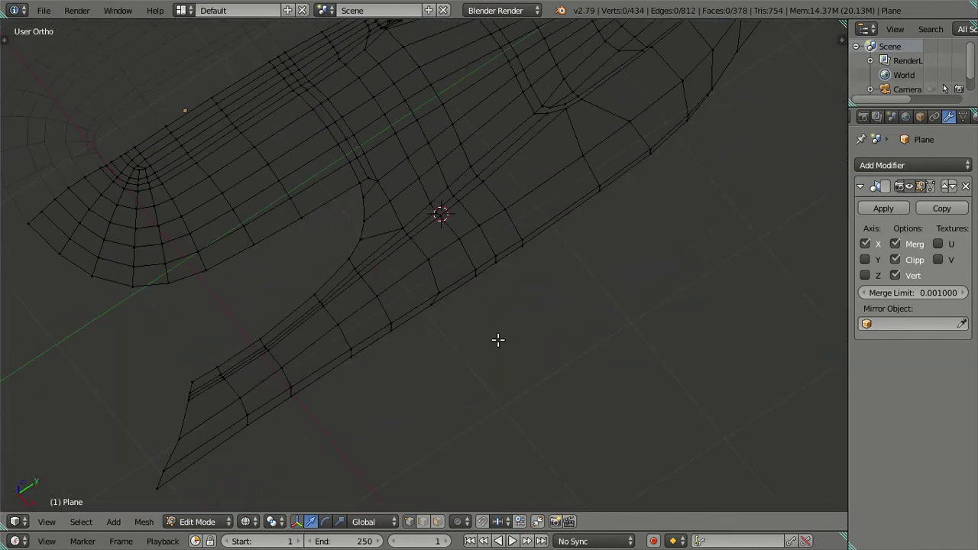
key("KP_7")
scroll(474, 291, "up", 2)
scroll(452, 291, "up", 2)
right_click(407, 246)
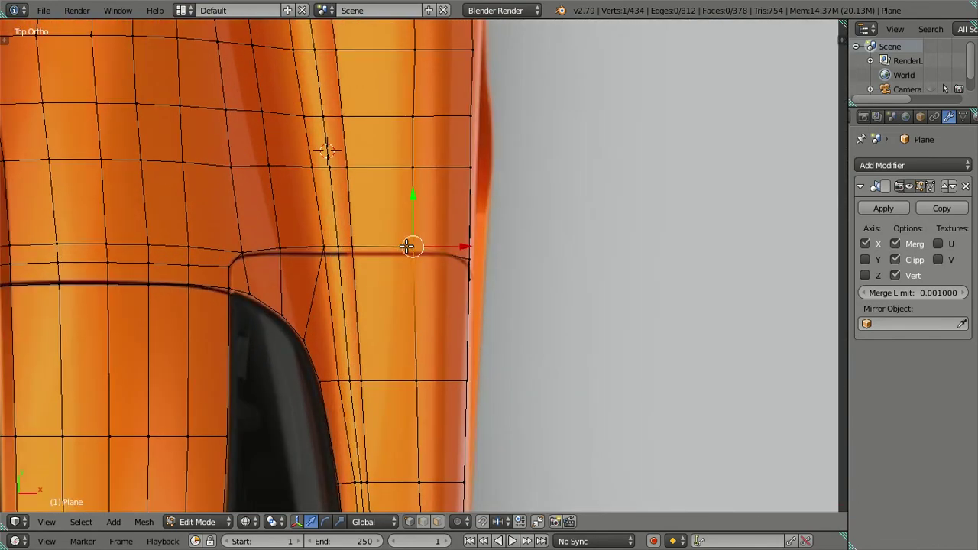
scroll(504, 309, "down", 1)
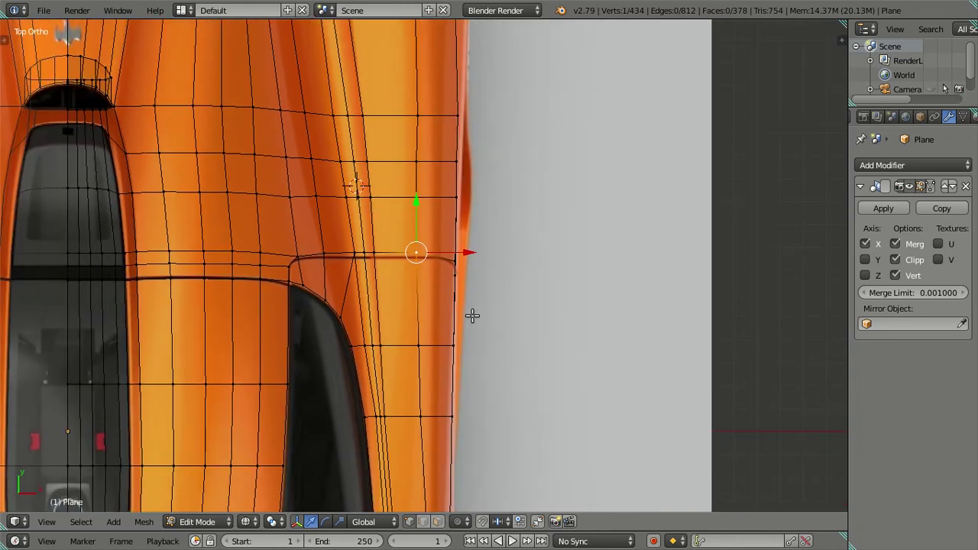
middle_click_drag(467, 283, 372, 186)
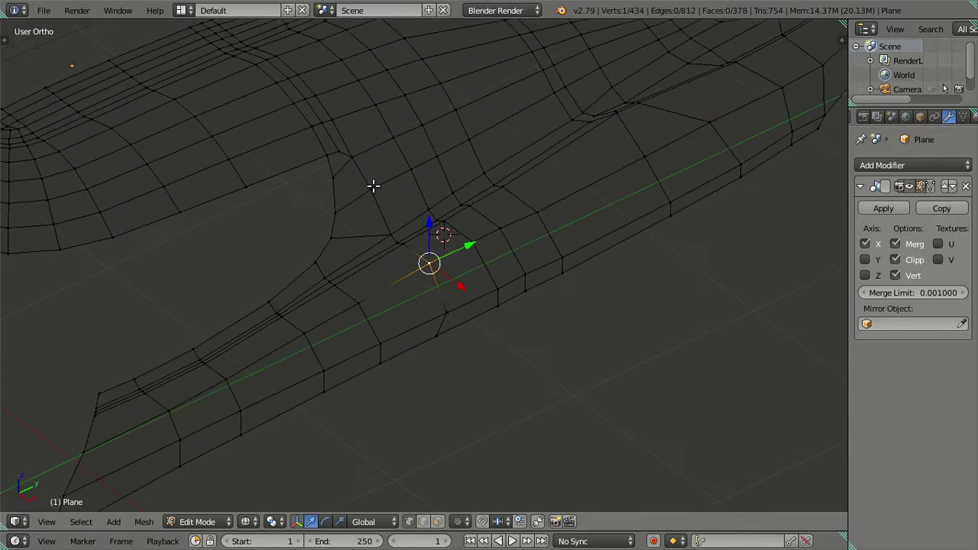
key("KP_3")
scroll(413, 318, "up", 3)
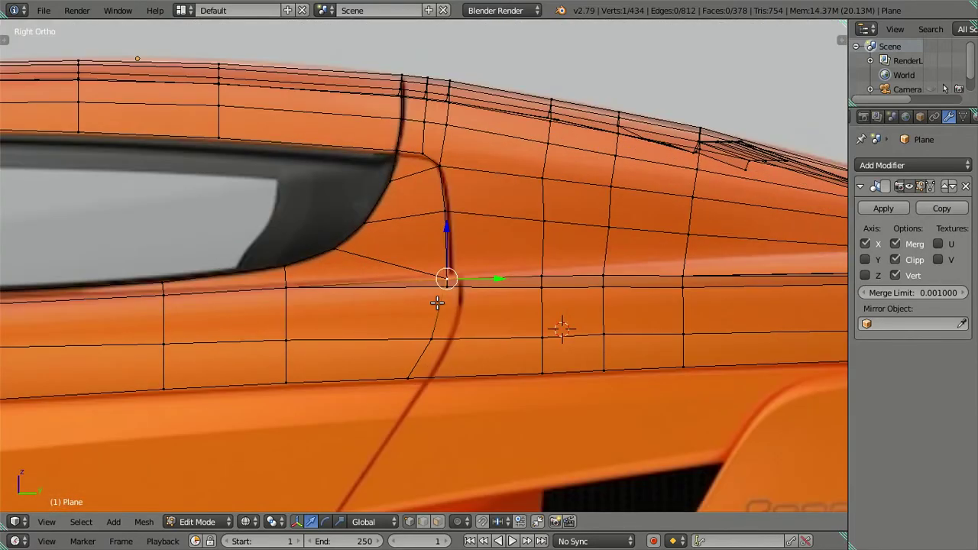
right_click(442, 294, "shift")
mouse_move(444, 298)
middle_mouse_down()
mouse_move(476, 360)
mouse_move(546, 360)
mouse_move(592, 409)
mouse_move(365, 273)
mouse_move(397, 280)
mouse_move(306, 243)
mouse_move(416, 215)
middle_mouse_up()
- Select the door seam loop vertices and slide them along Y onto the seam
right_click(326, 246)
right_click(413, 252, "shift")
right_click(419, 214, "shift")
right_click(415, 385, "shift")
right_click(451, 343, "shift")
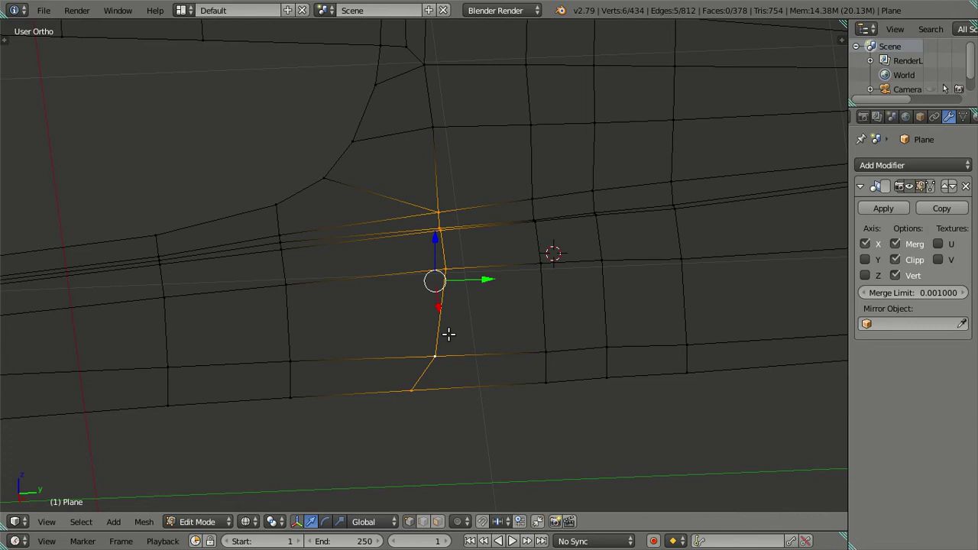
key("KP_3")
key("g")
key("y")
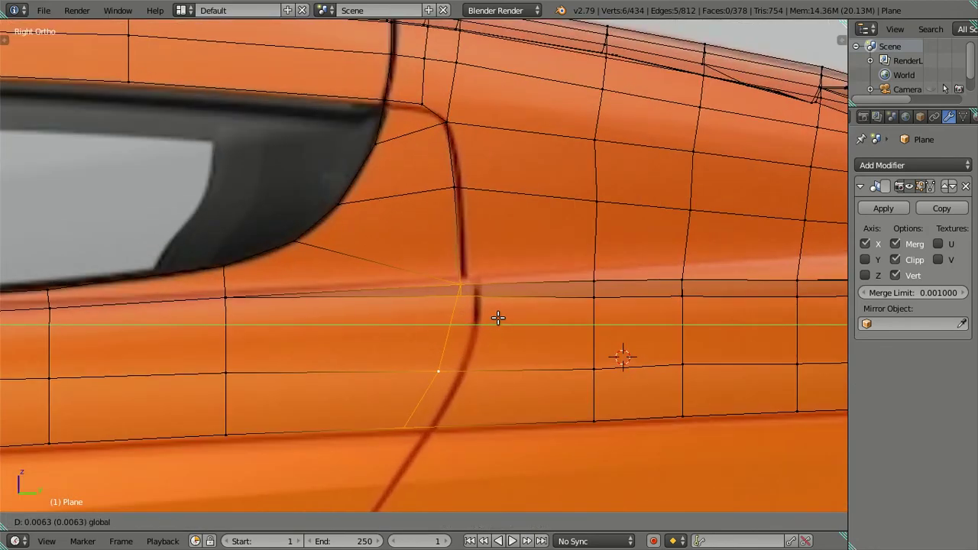
left_click(497, 318)
- Refine the seam alignment along Y, first with and then without the upper vertex
right_click(461, 195, "shift")
key("g")
key("y")
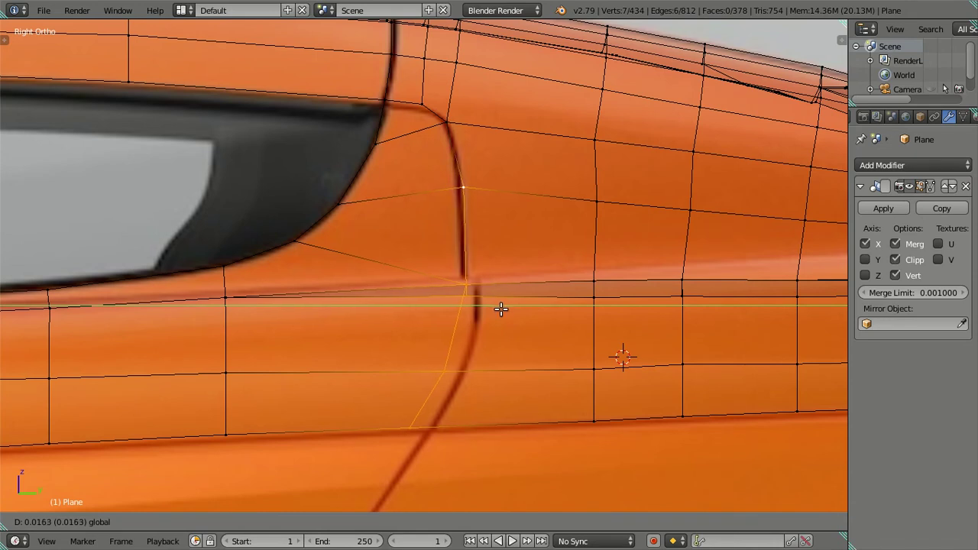
left_click(497, 308)
right_click(454, 197, "shift")
key("g")
key("y")
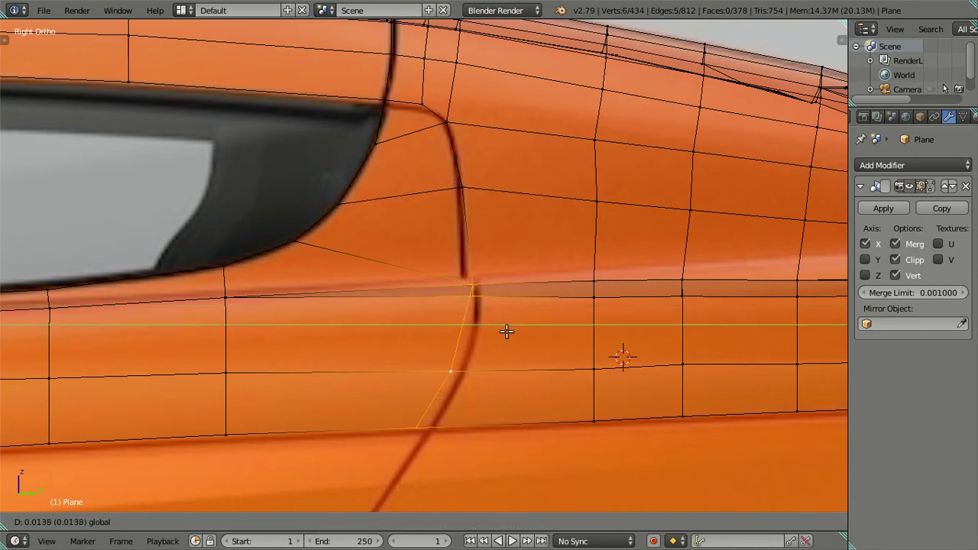
left_click(497, 328)
- Slide the lower seam vertices lengthwise onto the door seam
middle_click_drag(497, 328, 507, 403)
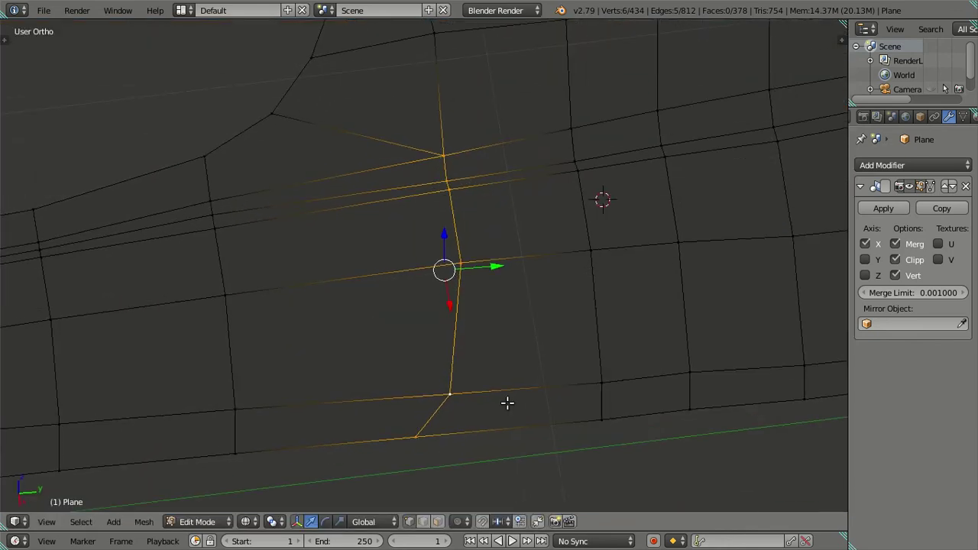
mouse_move(417, 199)
middle_mouse_down()
mouse_move(438, 210)
mouse_move(429, 223)
middle_mouse_up()
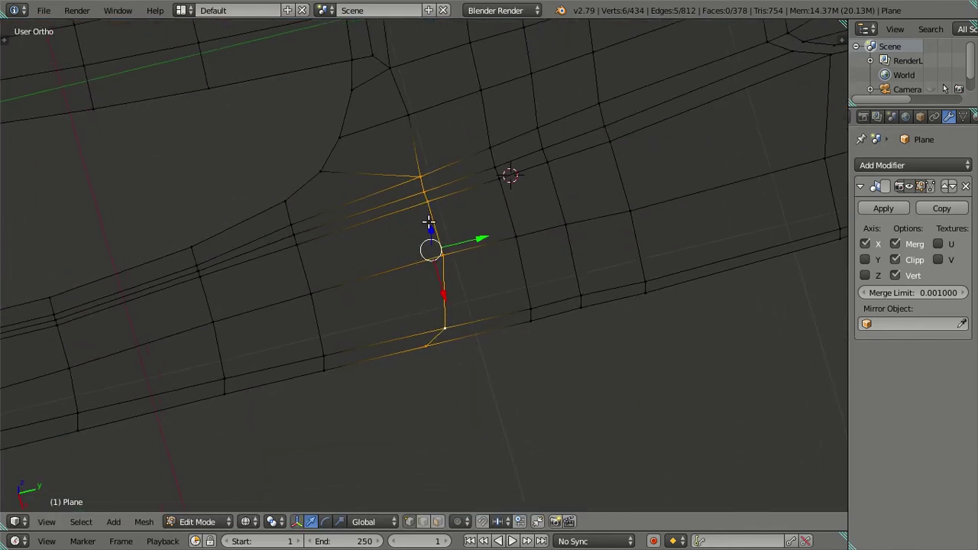
right_click(440, 249)
right_click(429, 349, "ctrl")
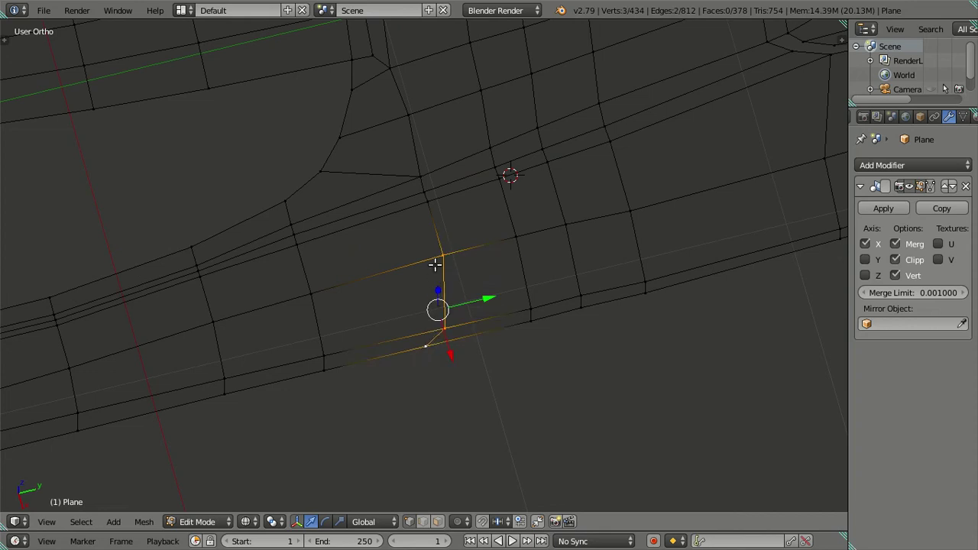
key("KP_3")
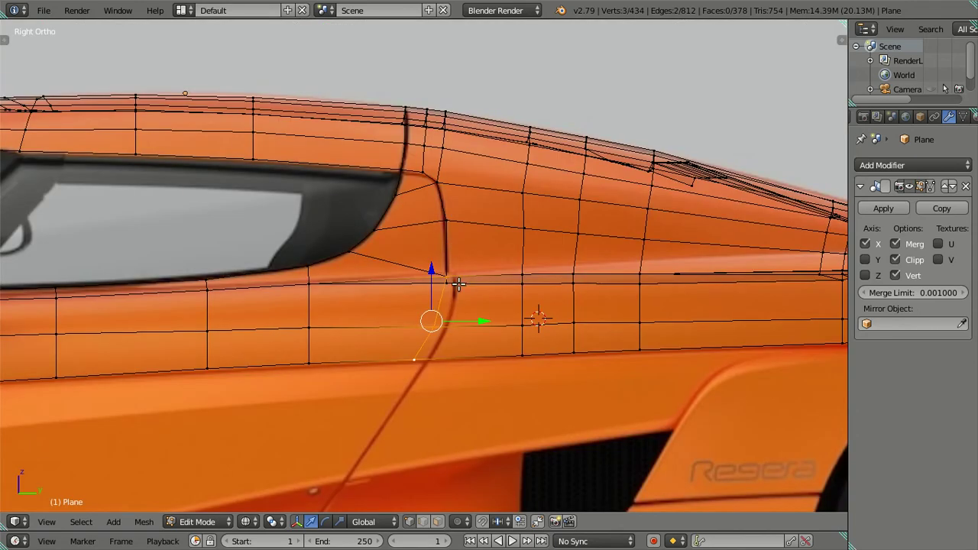
key("g")
key("y")
left_click(483, 324)
- Add the top seam vertex and shift the seam edge 0.03 lengthwise onto the door line
mouse_move(475, 316)
middle_mouse_down()
mouse_move(459, 253)
mouse_move(491, 275)
middle_mouse_up()
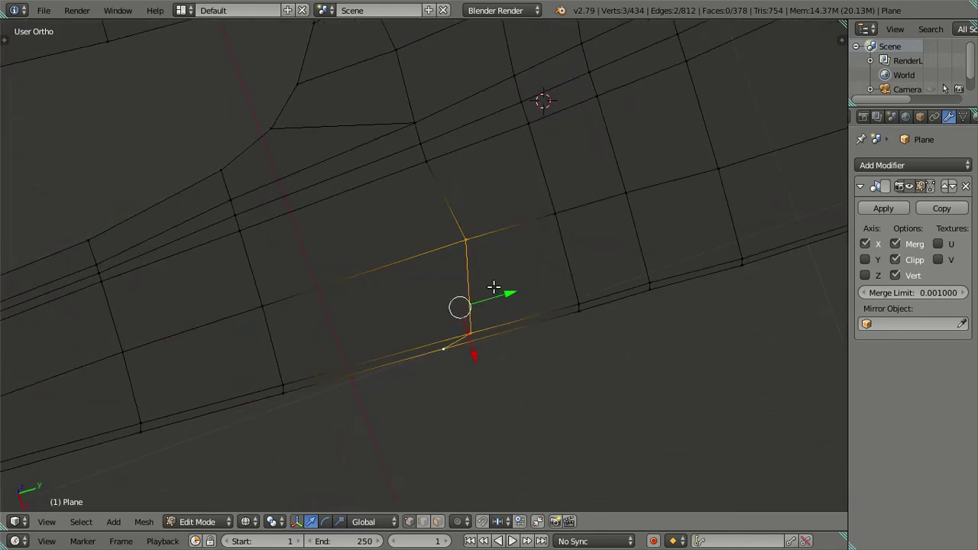
right_click(434, 181, "shift")
key("KP_3")
left_click(486, 318)
left_click_drag(489, 330, 497, 336)
mouse_move(497, 336)
middle_mouse_down()
mouse_move(478, 302)
mouse_move(512, 264)
mouse_move(413, 207)
mouse_move(517, 135)
mouse_move(682, 108)
mouse_move(658, 103)
mouse_move(505, 273)
mouse_move(346, 311)
mouse_move(270, 315)
middle_mouse_up()
key("a")
key("KP_3")
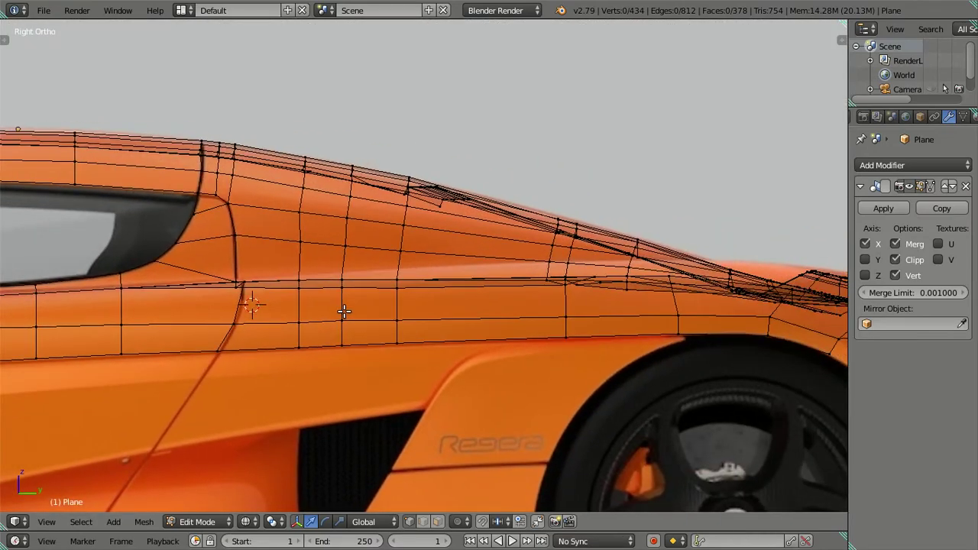
- Zoom around the door and switch the body mesh from wireframe to solid grey shading
scroll(254, 301, "up", 1)
scroll(283, 273, "up", 2)
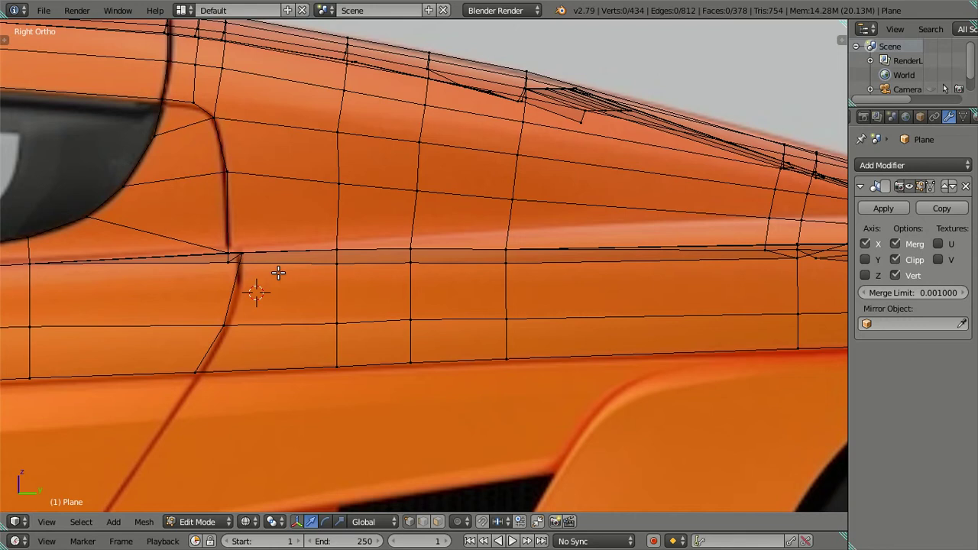
scroll(279, 273, "down", 2)
key("z")
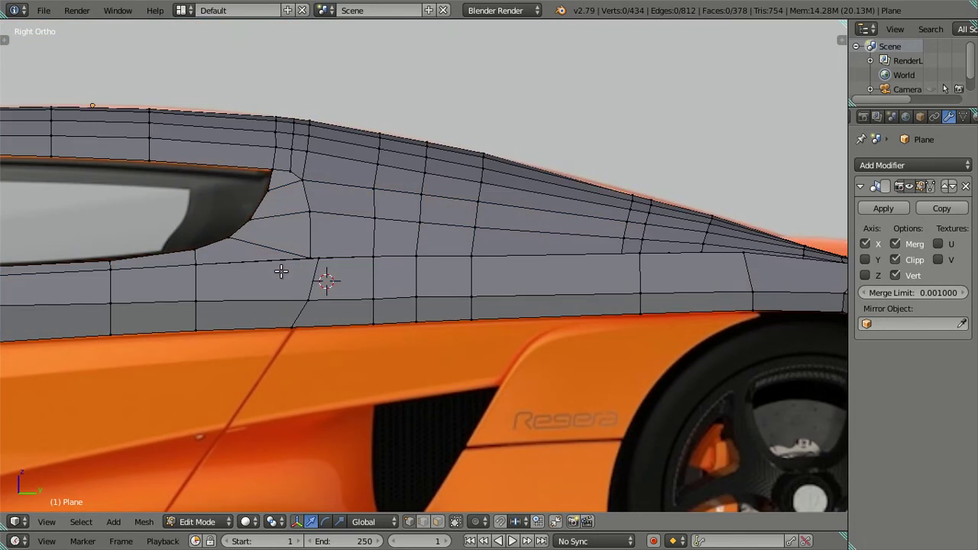
scroll(283, 272, "down", 1)
scroll(321, 269, "down", 2)
key("z")
key("z")
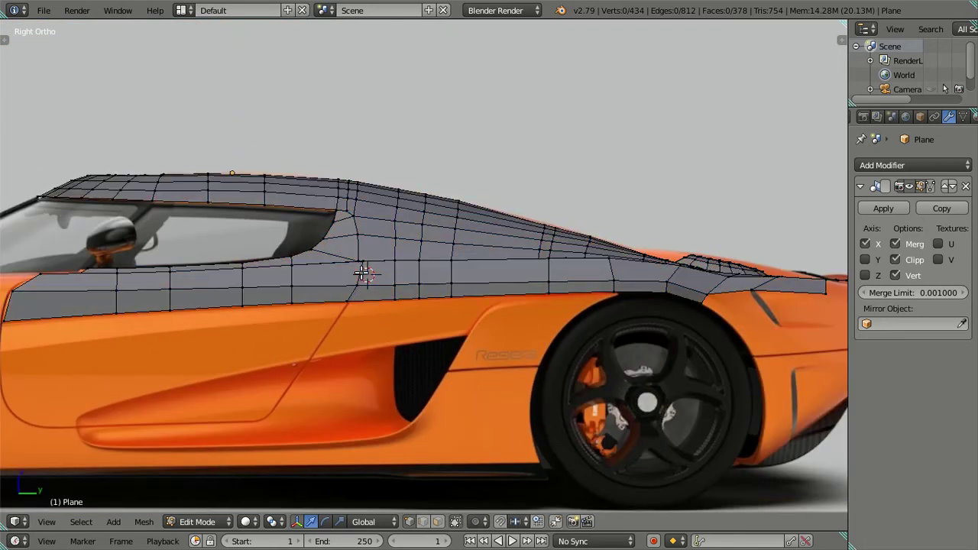
scroll(361, 273, "down", 2)
- Orbit to inspect the solid mesh at an angle, then return to Top view
mouse_move(362, 273)
middle_mouse_down()
mouse_move(406, 336)
mouse_move(467, 301)
mouse_move(527, 305)
mouse_move(530, 290)
mouse_move(519, 270)
mouse_move(515, 280)
mouse_move(447, 282)
mouse_move(415, 343)
mouse_move(496, 343)
mouse_move(507, 305)
mouse_move(489, 293)
mouse_move(400, 279)
mouse_move(247, 273)
mouse_move(225, 323)
mouse_move(365, 406)
mouse_move(524, 402)
mouse_move(550, 438)
mouse_move(500, 374)
mouse_move(498, 299)
mouse_move(548, 364)
mouse_move(505, 356)
middle_mouse_up()
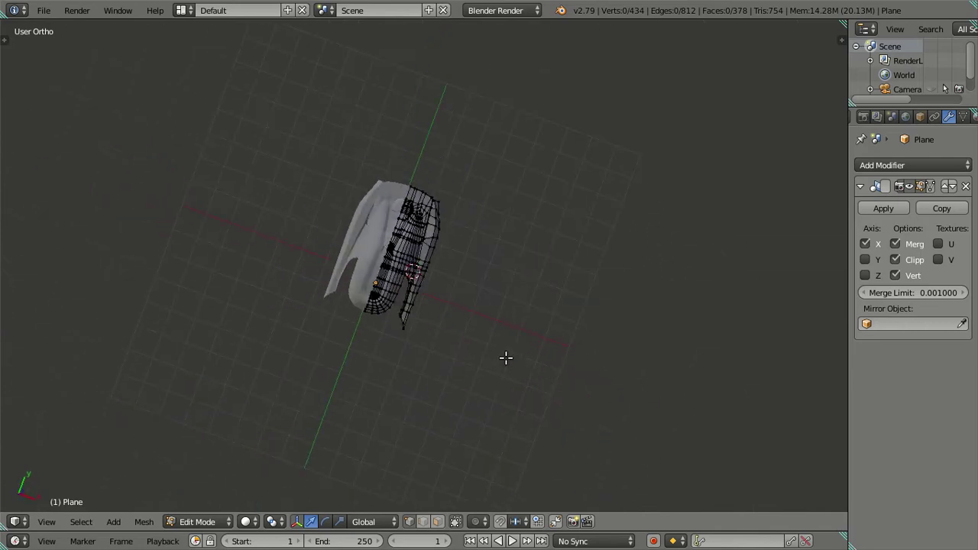
key("KP_7")
scroll(463, 360, "up", 1)
scroll(463, 283, "up", 1)
- Re-enter Edit Mode and frame the strip's front edge at the door seam in Right view
scroll(464, 283, "up", 7)
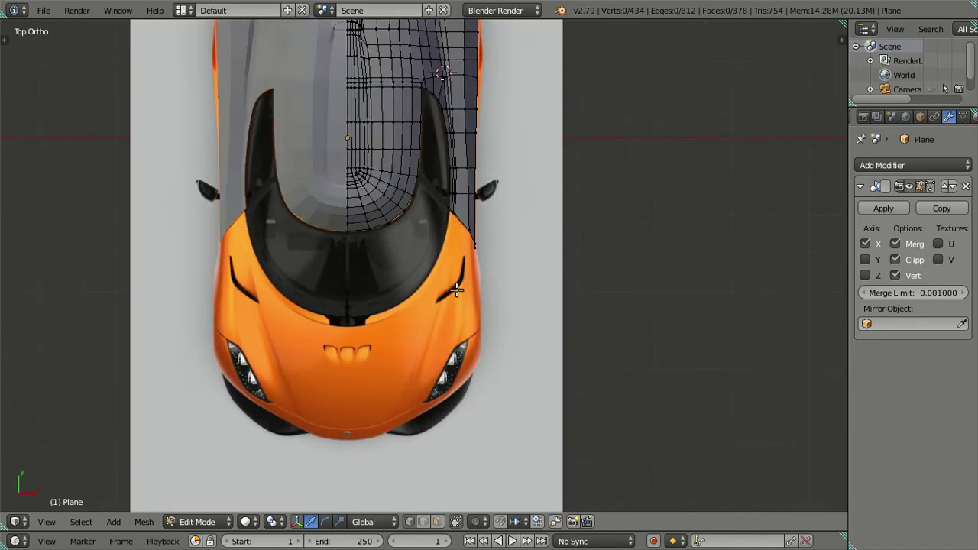
scroll(456, 263, "up", 3)
scroll(457, 263, "up", 1)
scroll(450, 337, "up", 2)
key("Tab")
key("Tab")
middle_click_drag(546, 310, 393, 323, "shift")
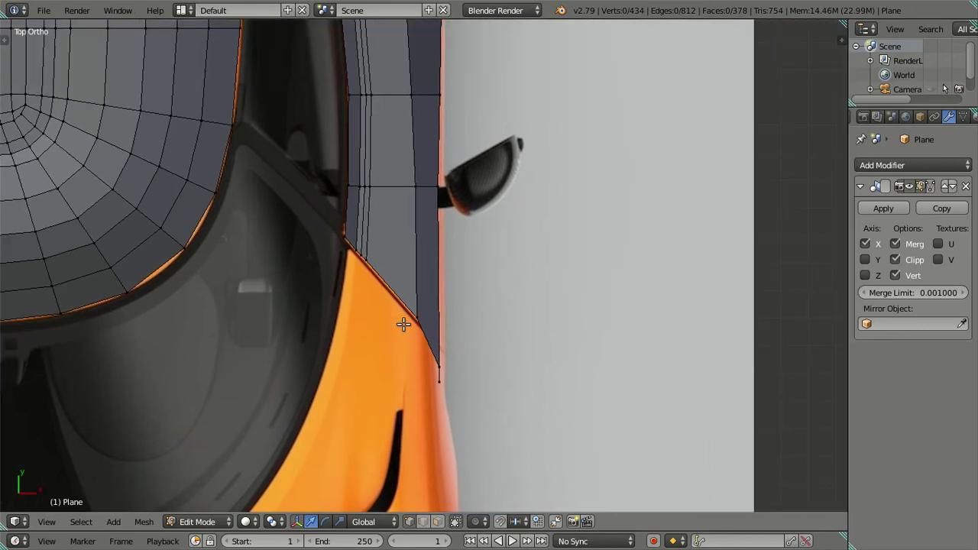
scroll(434, 268, "down", 2)
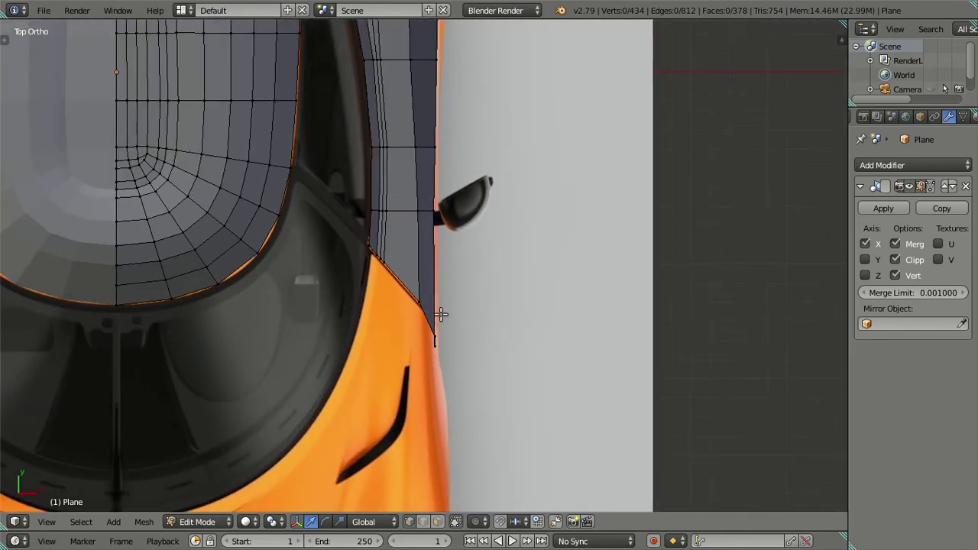
scroll(451, 382, "down", 2)
scroll(465, 404, "down", 1)
mouse_move(461, 324)
middle_mouse_down()
mouse_move(392, 213)
mouse_move(358, 212)
mouse_move(374, 298)
middle_mouse_up()
key("KP_3")
scroll(358, 234, "up", 3)
scroll(374, 298, "up", 1)
scroll(388, 290, "up", 2)
scroll(388, 291, "up", 2)
- Select the four vertices along the side strip's front edge
right_click(379, 258)
right_click(381, 227, "shift")
scroll(384, 221, "down", 2)
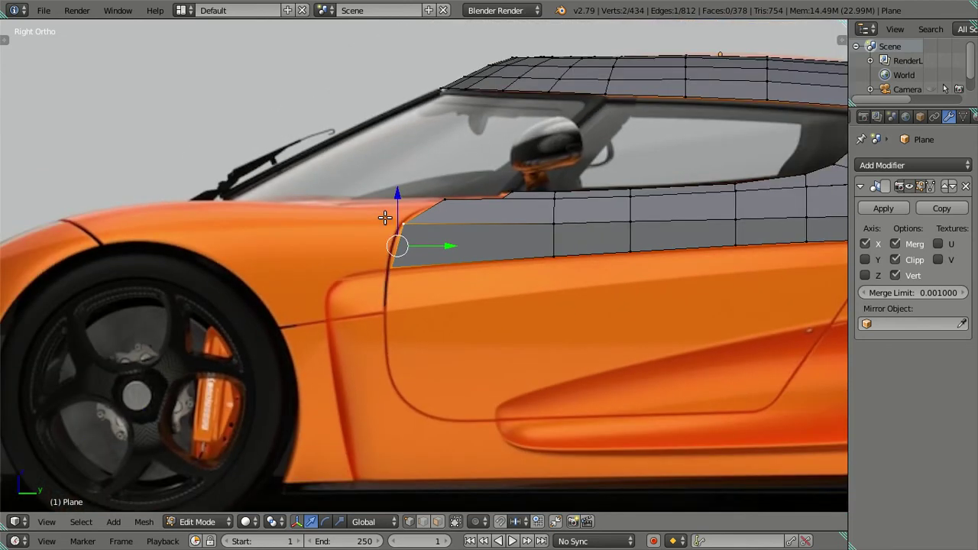
middle_click_drag(385, 218, 458, 159)
right_click(455, 165, "shift")
right_click(496, 157, "shift")
mouse_move(489, 190)
middle_mouse_down()
mouse_move(499, 242)
mouse_move(565, 247)
middle_mouse_up()
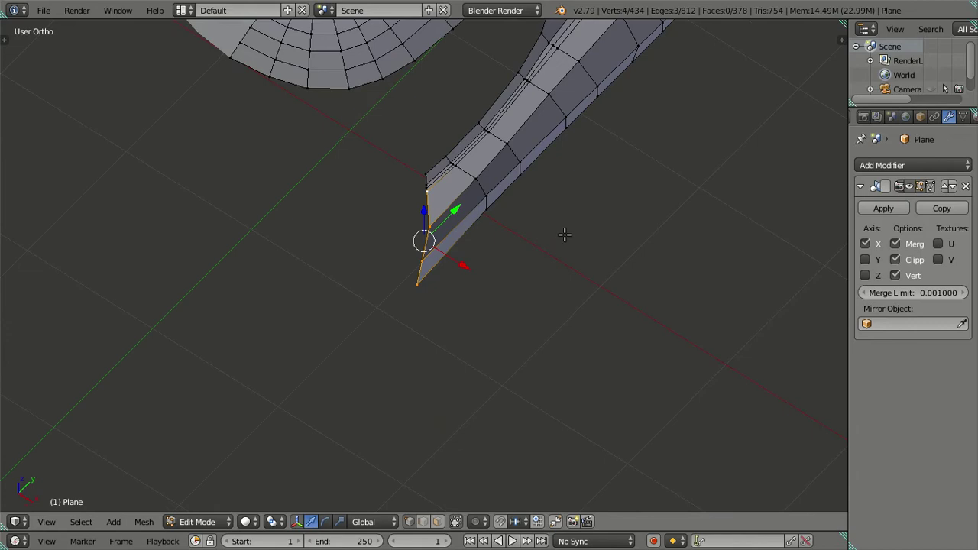
- In Top view, extrude the front edge and move it forward along Y over the fender
key("KP_7")
scroll(479, 250, "up", 2)
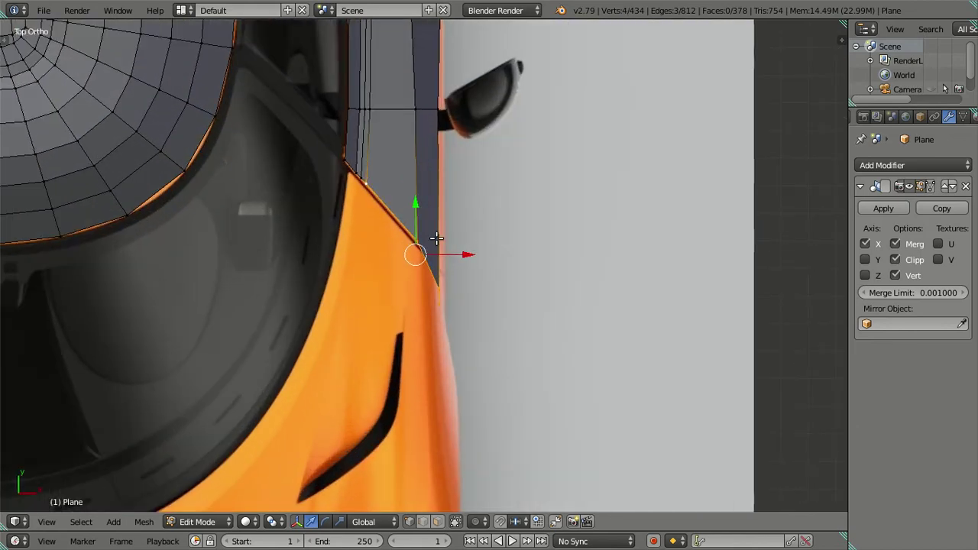
key("e")
key("Escape")
key("g")
key("y")
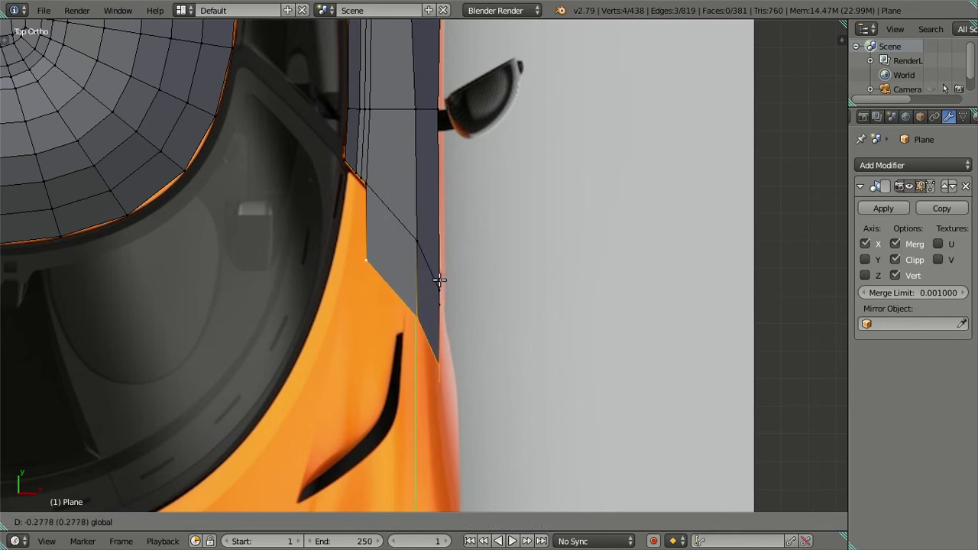
left_click(444, 294)
scroll(444, 294, "down", 3)
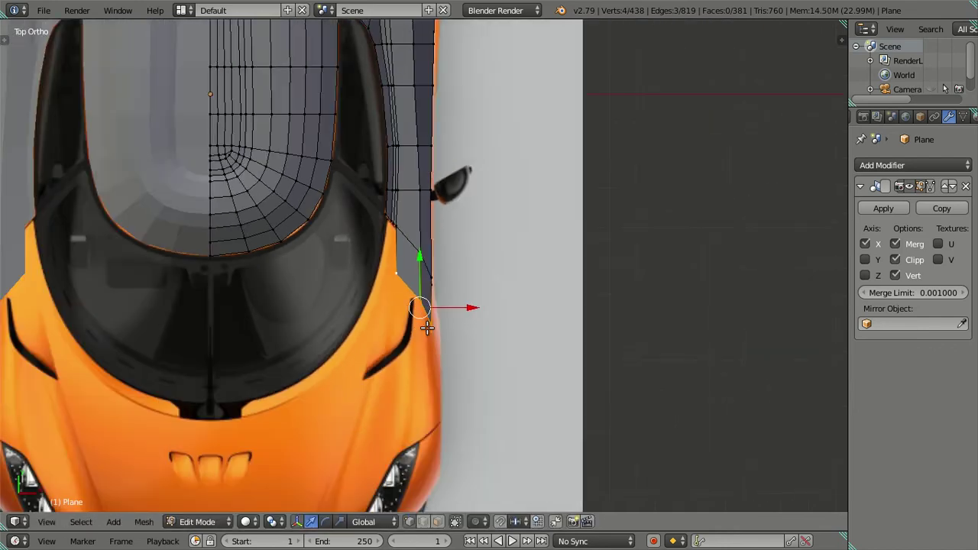
key("KP_3")
scroll(428, 327, "up", 2)
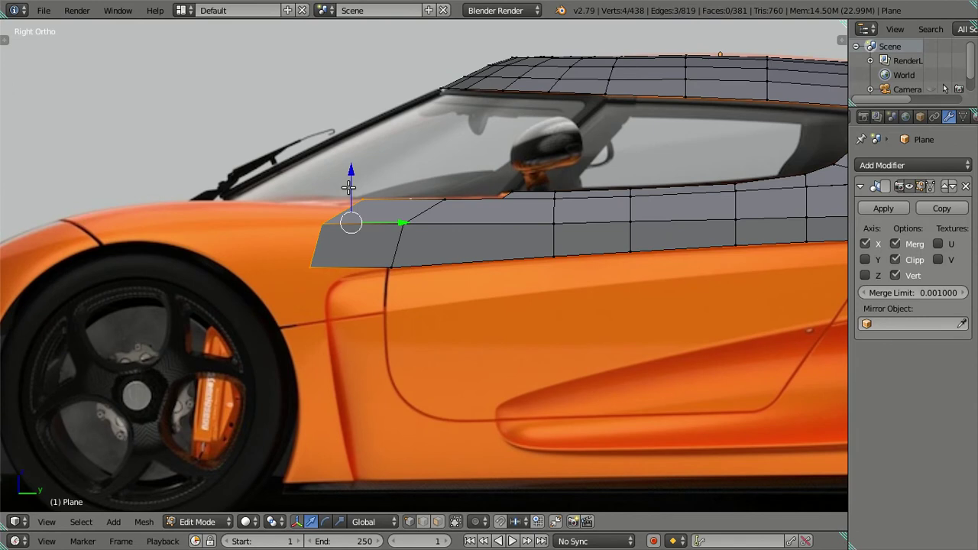
- In wireframe, slide the new front edge further forward along the fender
key("z")
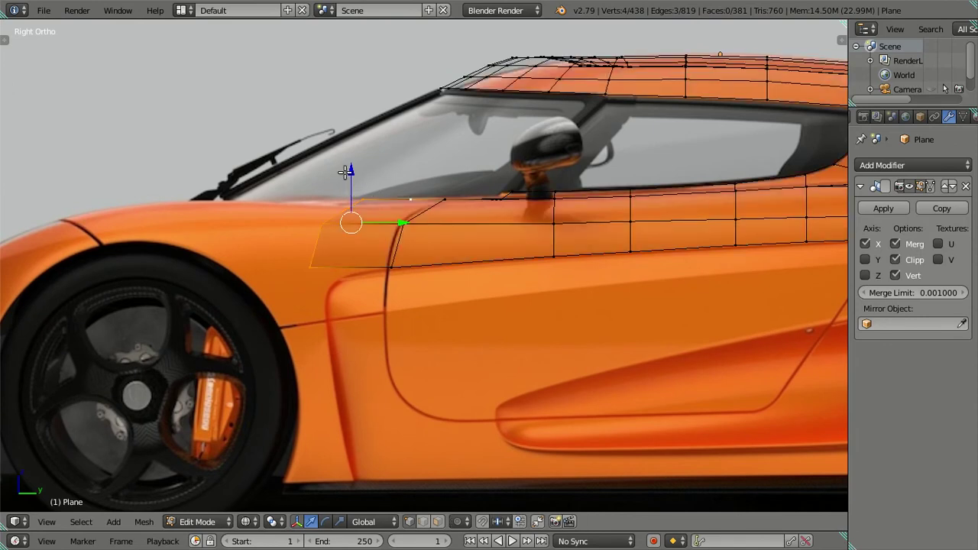
left_click_drag(353, 174, 352, 190)
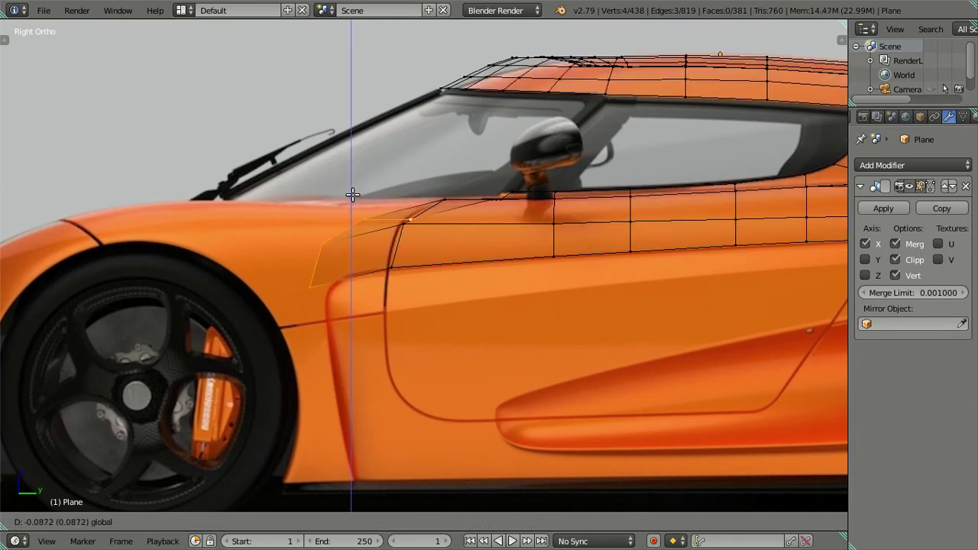
right_click(352, 191)
mouse_move(406, 222)
left_mouse_down()
mouse_move(347, 222)
mouse_move(394, 239)
left_mouse_up()
left_click(408, 246)
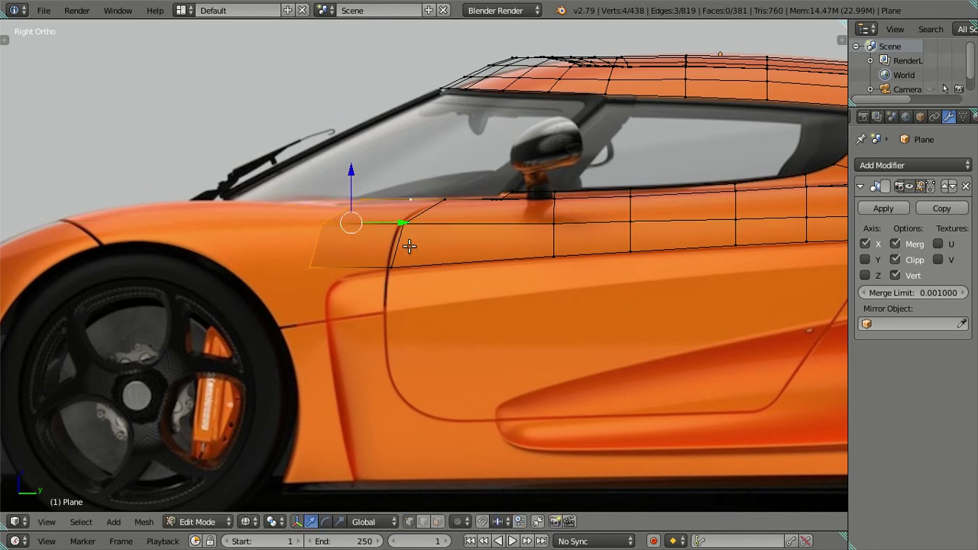
- Move the strip's lower front corner vertex onto the fender line
right_click(321, 265)
scroll(312, 285, "up", 2)
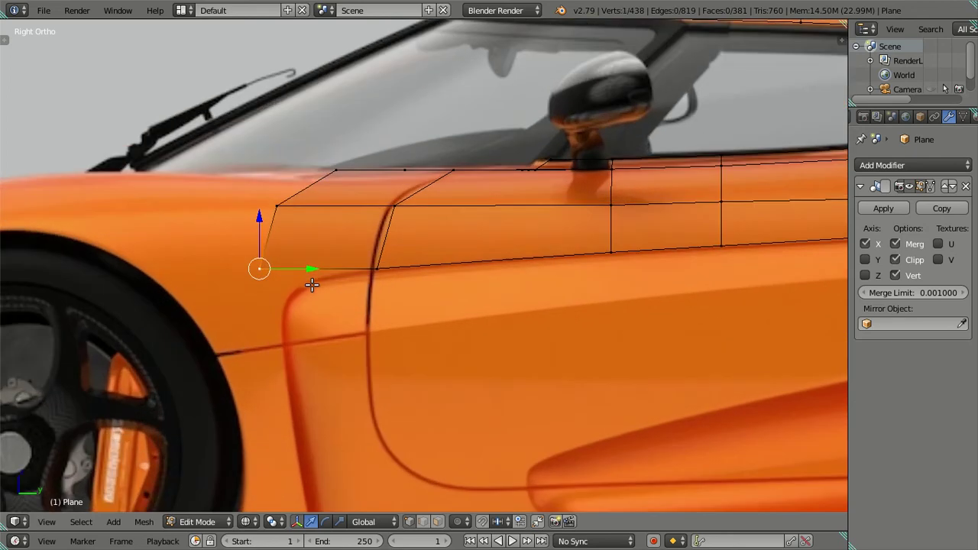
key("g")
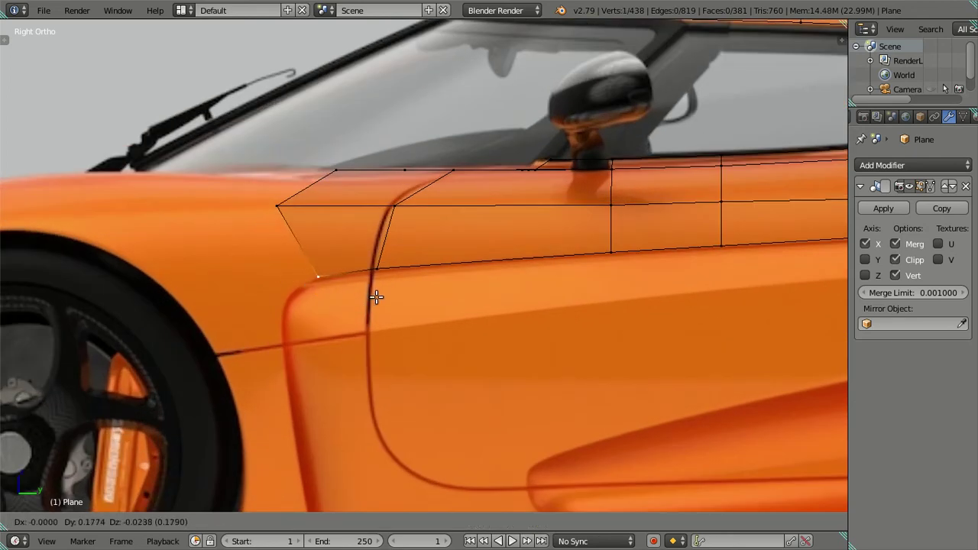
left_click(374, 297)
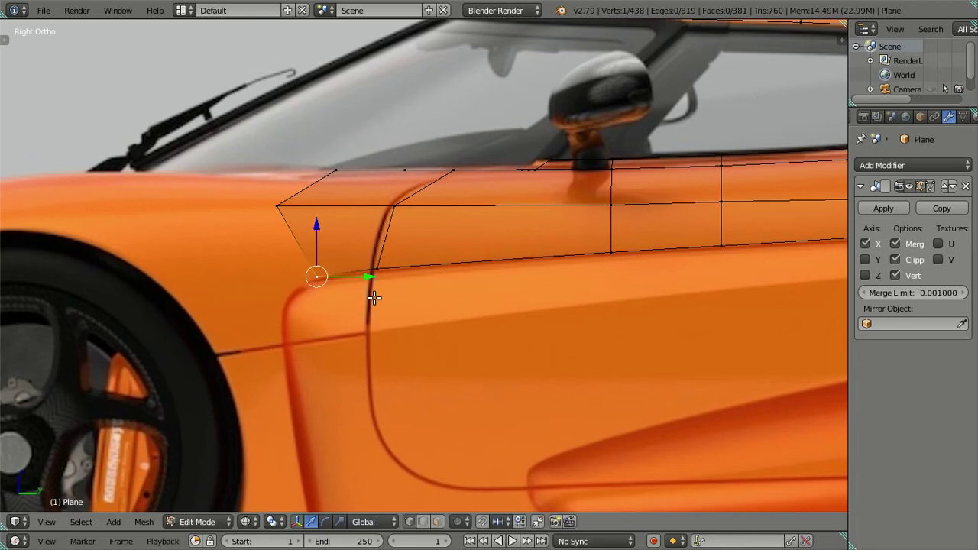
scroll(289, 232, "down", 1)
- Extrude the front edge into one more face over the fender and lower its bottom corner
key("a")
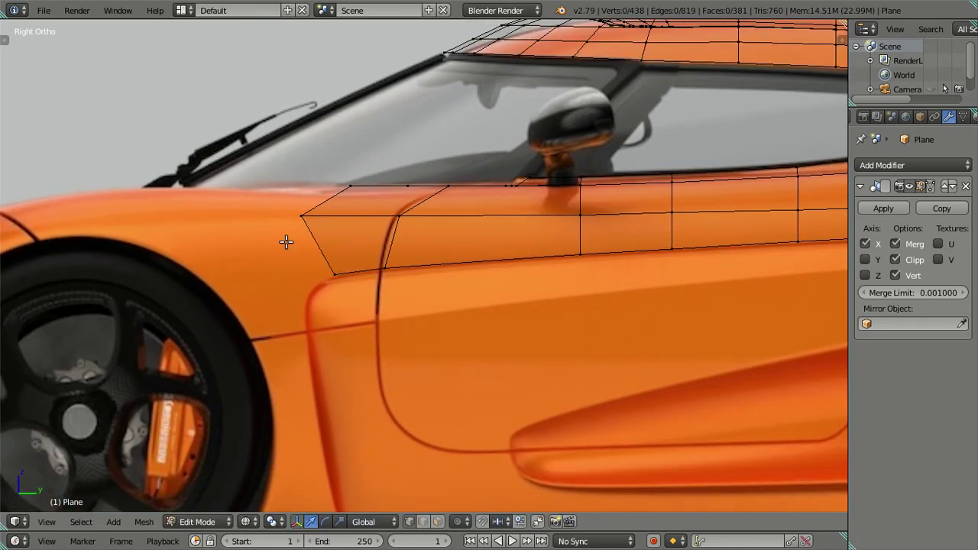
scroll(288, 248, "up", 2)
right_click(300, 277)
right_click(259, 221, "shift")
scroll(265, 245, "down", 1)
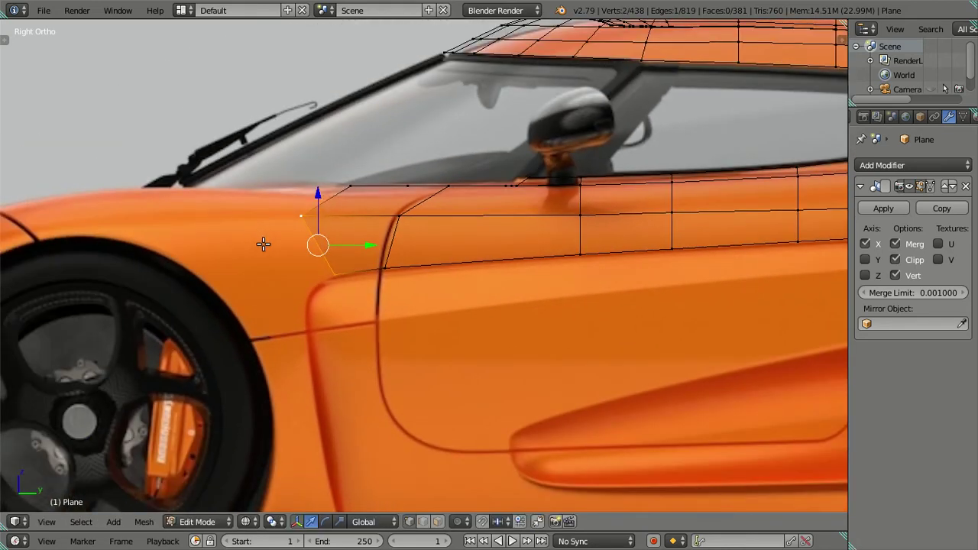
scroll(382, 270, "down", 1)
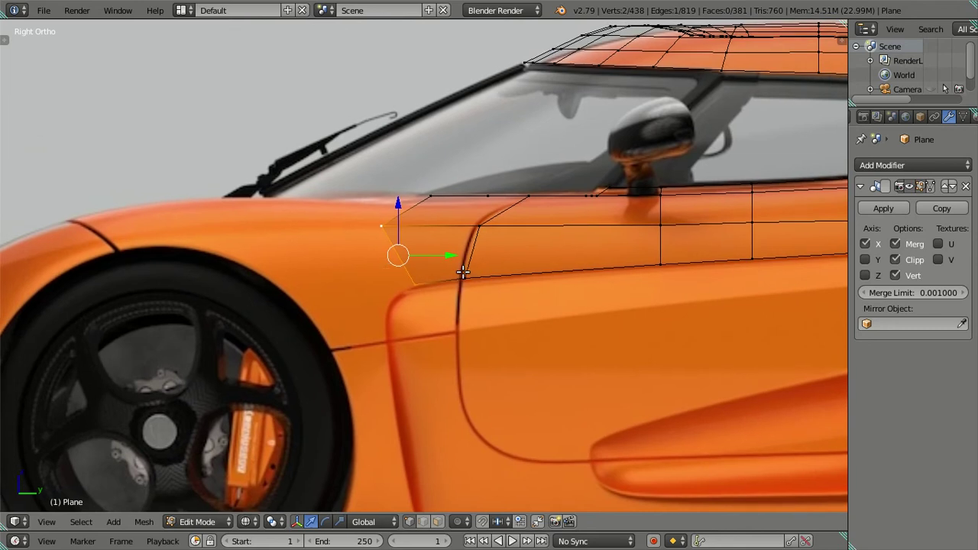
key("e")
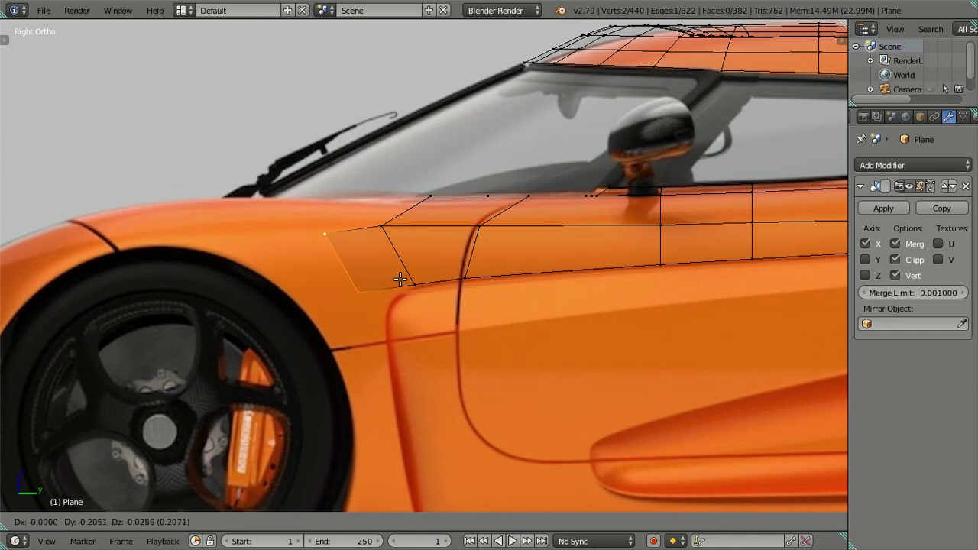
left_click(393, 278)
right_click(343, 299)
key("g")
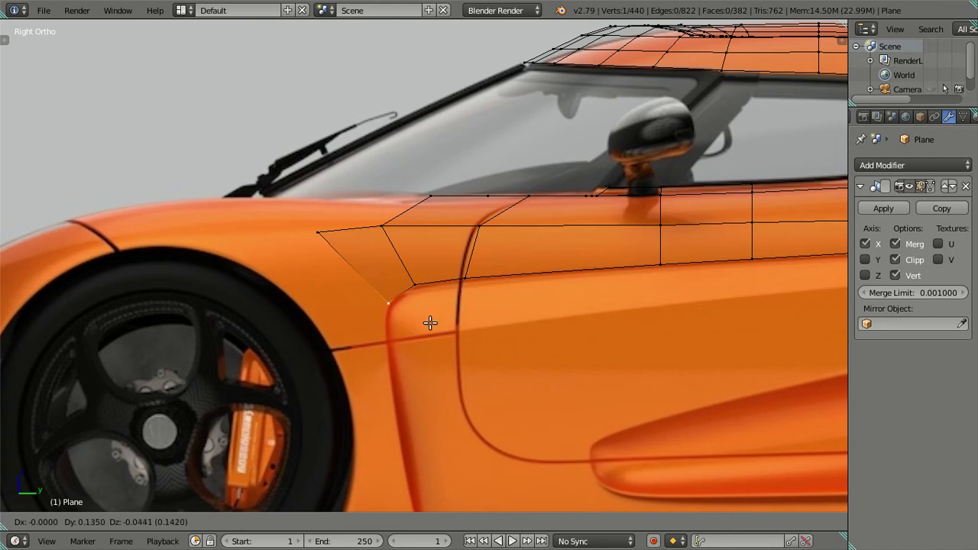
- Move the side panel's neighbouring and lower corner vertices onto the reference outline
left_click(428, 327)
right_click(420, 301)
key("g")
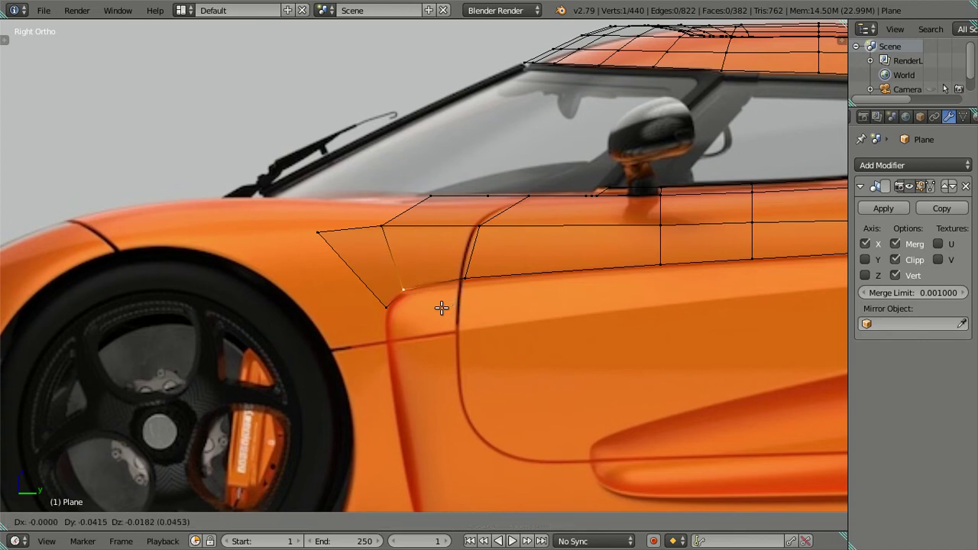
left_click(440, 308)
right_click(388, 307)
key("g")
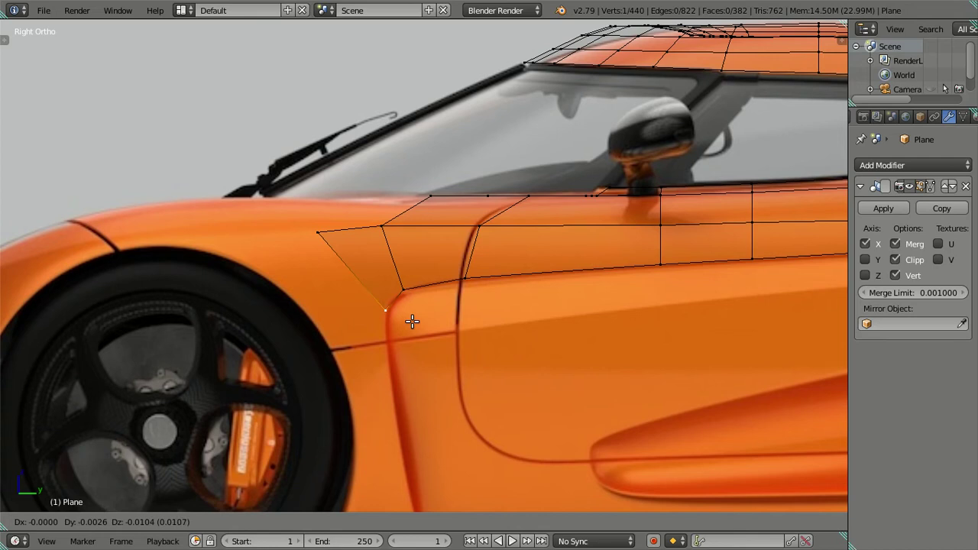
left_click(414, 319)
- Extrude the panel's front edge forward over the wheel arch, top vertex on the hood line
right_click(318, 242, "shift")
key("e")
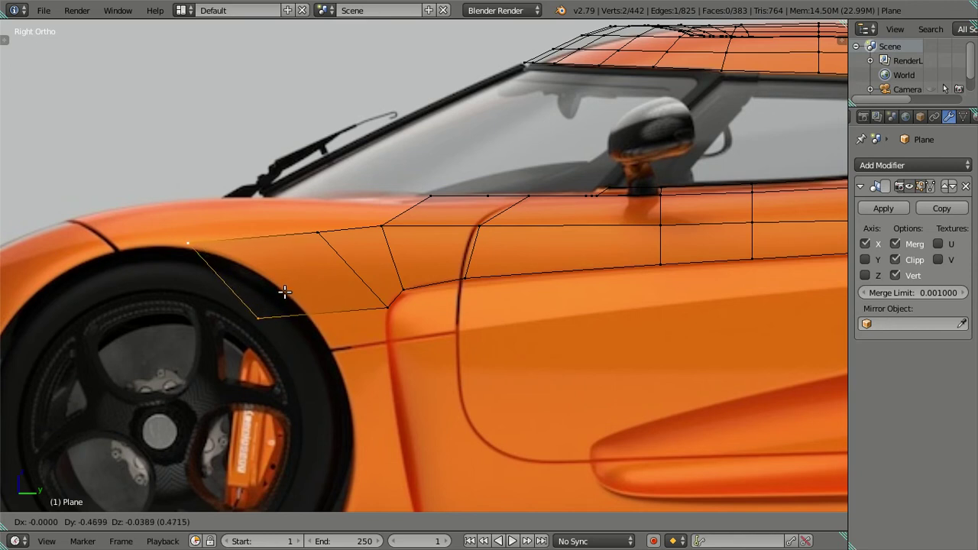
left_click(284, 291)
right_click(319, 231)
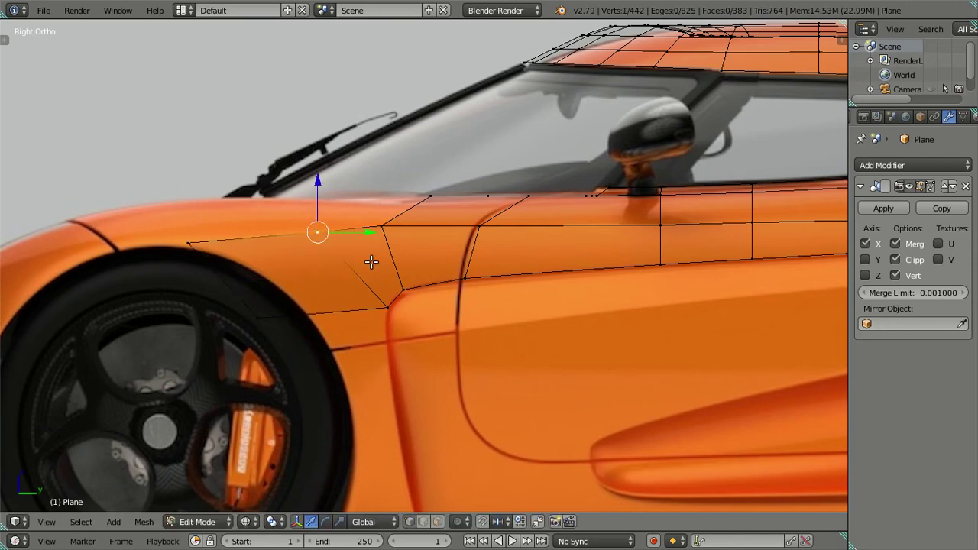
key("g")
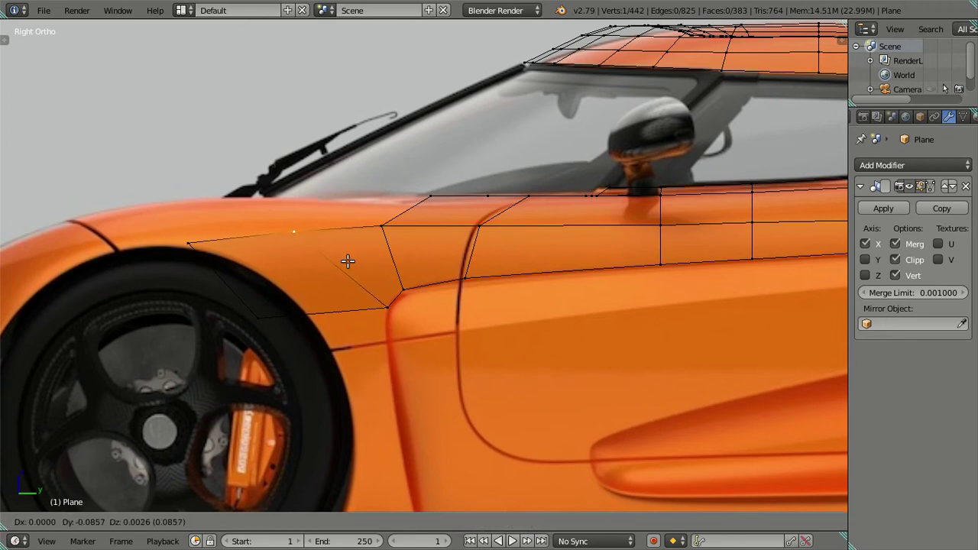
left_click(345, 260)
- Reposition the new face's front and lower vertices to follow the wheel arch
right_click(197, 246)
key("g")
left_click(258, 253)
right_click(258, 317)
key("g")
left_click(309, 345)
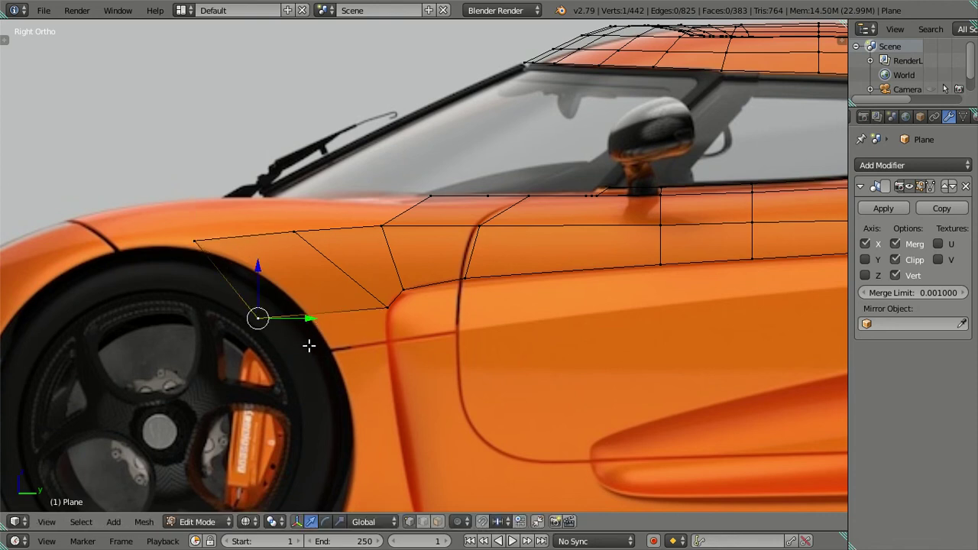
key("g")
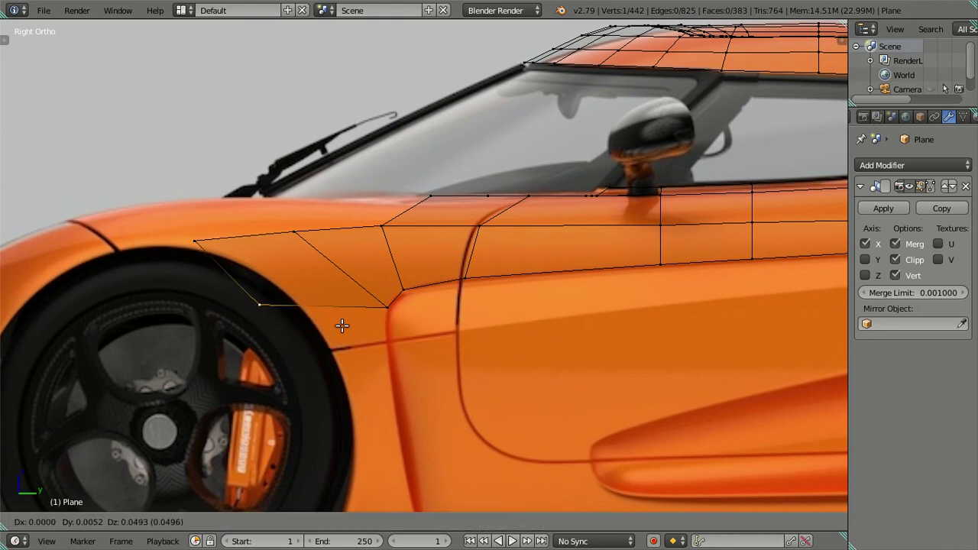
left_click(388, 349)
- Extrude the panel's lower edge downward into a face, moving its rear vertex toward the door crease
right_click(204, 246)
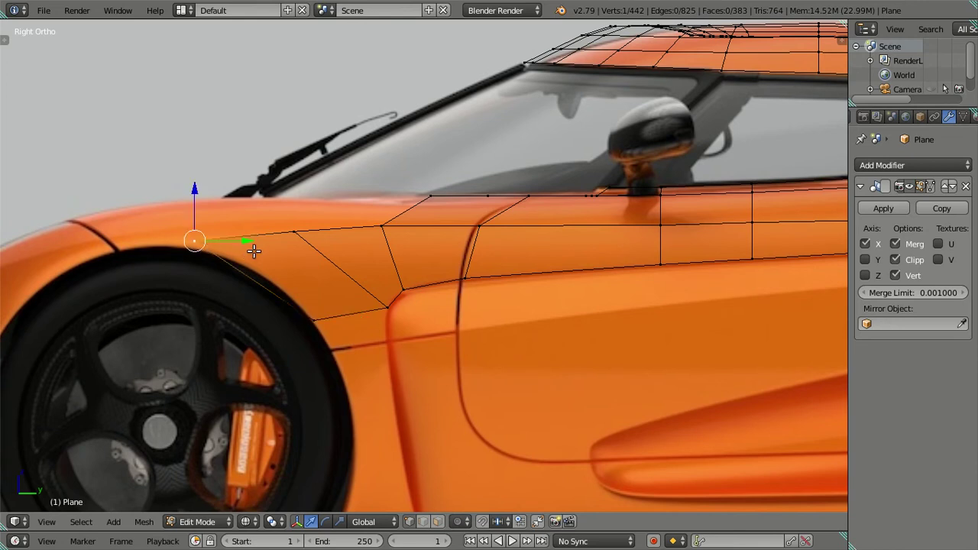
right_click(317, 322)
right_click(389, 319, "shift")
key("e")
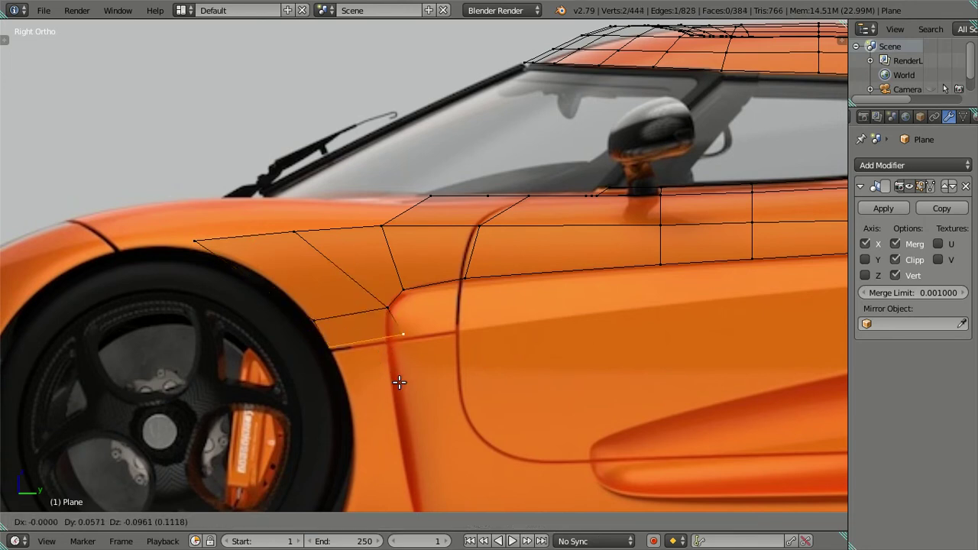
left_click(401, 384)
right_click(417, 335)
key("g")
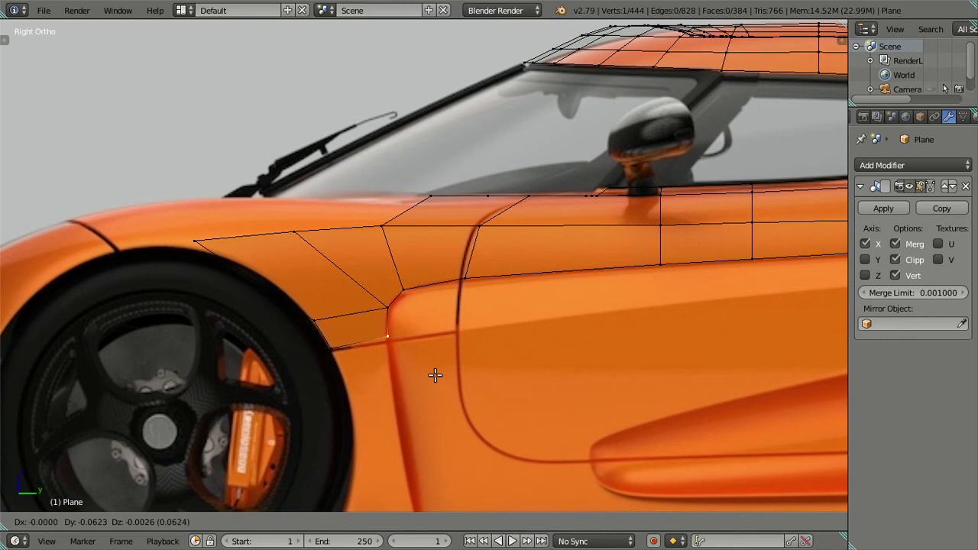
- Place the rear vertex on the door crease and inspect the mesh in side and top views
left_click(434, 378)
scroll(389, 354, "down", 3)
key("a")
mouse_move(389, 353)
middle_mouse_down()
mouse_move(415, 420)
mouse_move(519, 461)
mouse_move(548, 449)
mouse_move(524, 398)
mouse_move(517, 405)
mouse_move(515, 369)
mouse_move(537, 419)
mouse_move(530, 474)
mouse_move(465, 387)
mouse_move(424, 380)
middle_mouse_up()
key("KP_3")
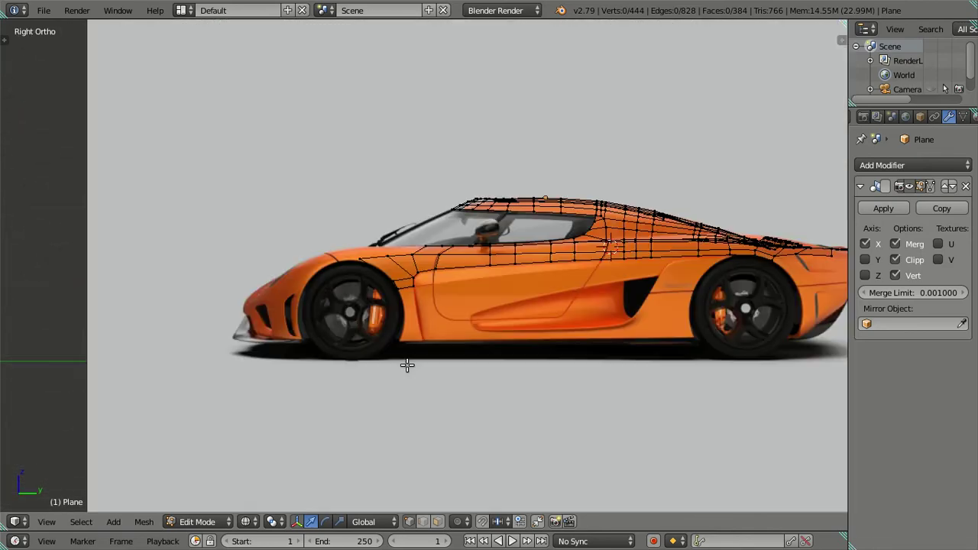
scroll(405, 365, "up", 4)
mouse_move(370, 324)
middle_mouse_down()
mouse_move(421, 393)
mouse_move(473, 359)
mouse_move(517, 375)
mouse_move(494, 392)
middle_mouse_up()
key("KP_7")
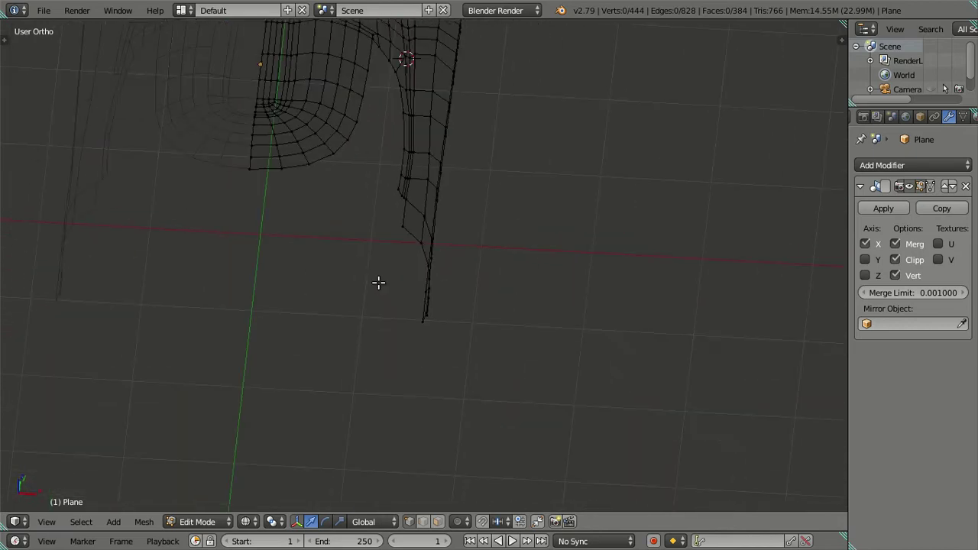
scroll(404, 282, "up", 2)
mouse_move(404, 282)
middle_mouse_down()
mouse_move(450, 298)
mouse_move(390, 234)
middle_mouse_up()
- Select the six vertices of the lower front face at the bottom front corner
right_click(389, 339)
right_click(417, 323, "shift")
right_click(420, 289, "shift")
right_click(421, 313, "shift")
right_click(396, 346, "shift")
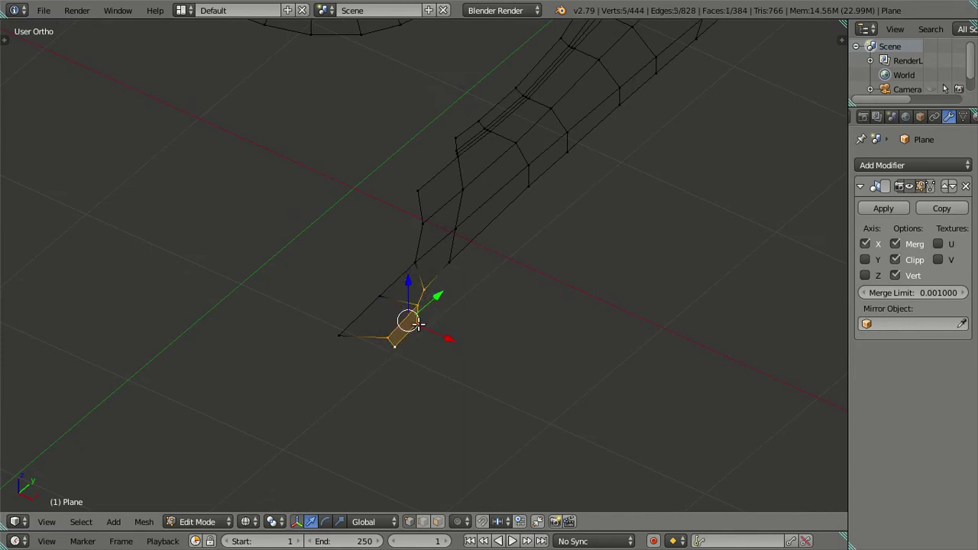
right_click(450, 270, "shift")
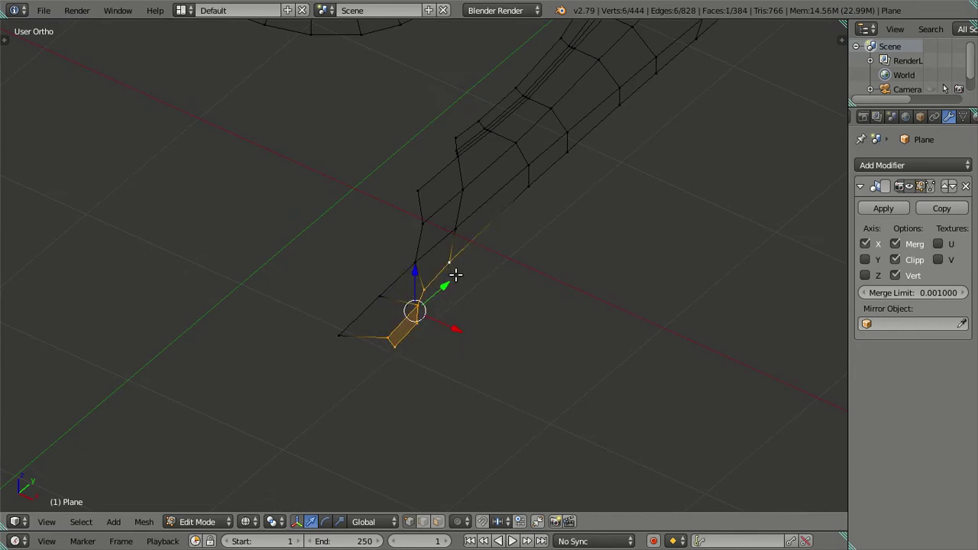
- Drop one stray vertex and slide the rest along X onto the body outline in top view
key("KP_7")
scroll(457, 275, "up", 1)
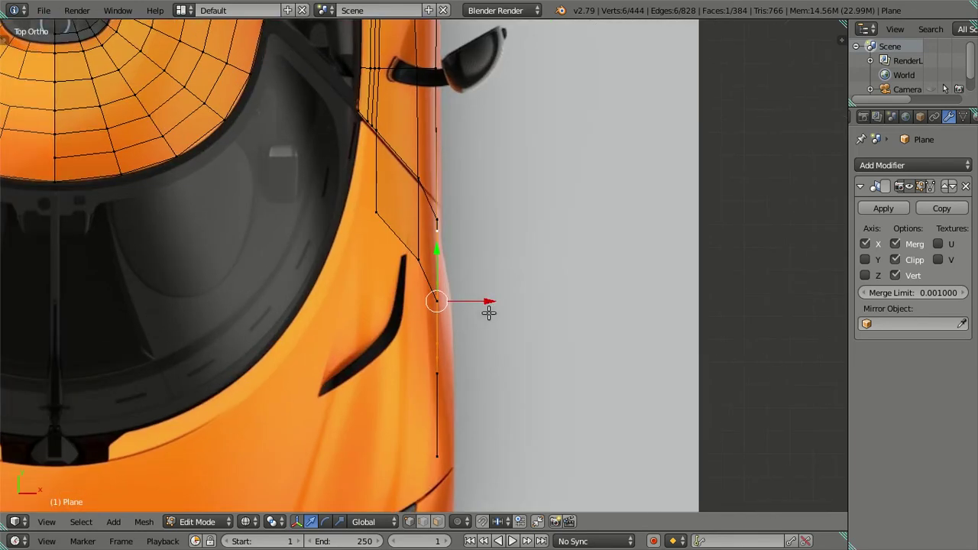
middle_click_drag(484, 303, 472, 265)
right_click(454, 265, "shift")
key("KP_7")
key("g")
key("x")
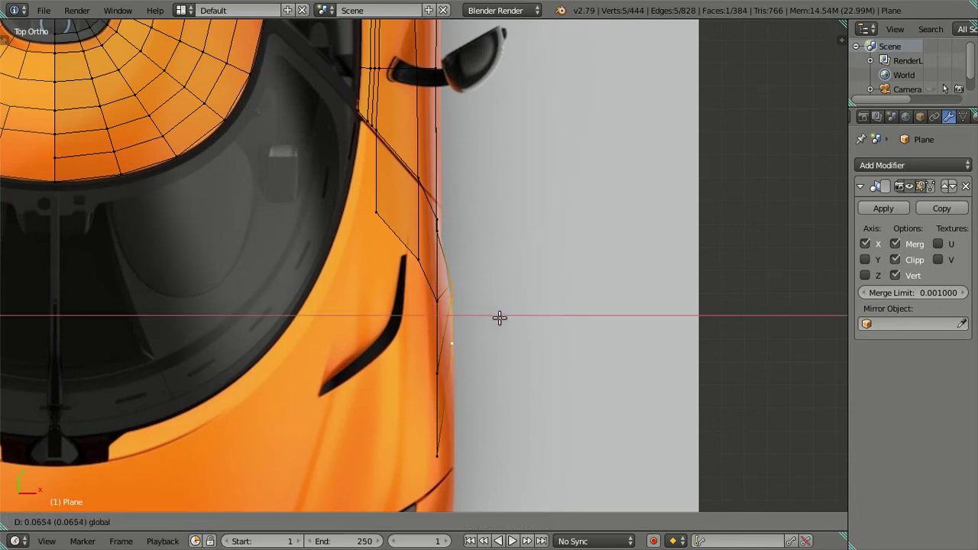
left_click(499, 317)
- Deselect everything and inspect the new faces from an angle and the right side view
scroll(458, 367, "down", 2)
key("a")
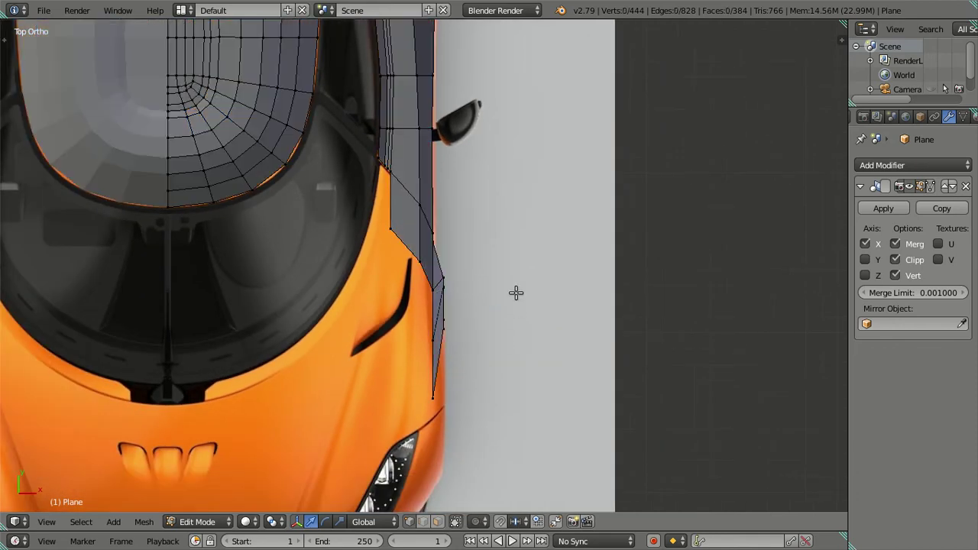
scroll(516, 293, "up", 1)
mouse_move(498, 290)
middle_mouse_down()
mouse_move(389, 221)
mouse_move(199, 171)
mouse_move(253, 262)
mouse_move(358, 186)
middle_mouse_up()
key("KP_3")
scroll(389, 230, "up", 2)
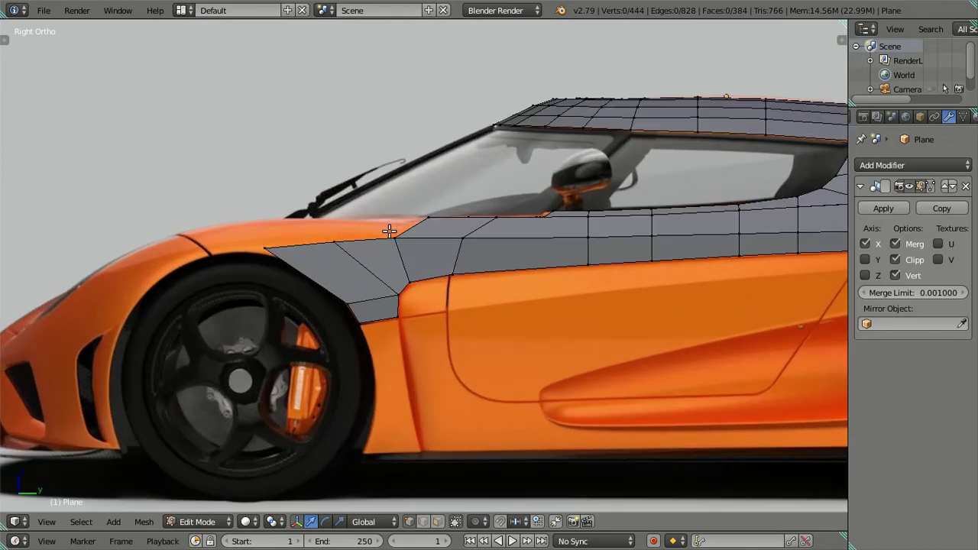
mouse_move(379, 260)
middle_mouse_down()
mouse_move(434, 367)
mouse_move(494, 362)
mouse_move(561, 314)
mouse_move(594, 328)
mouse_move(349, 249)
middle_mouse_up()
- Select the three vertices of the lower tab and return to Right Ortho
right_click(395, 279)
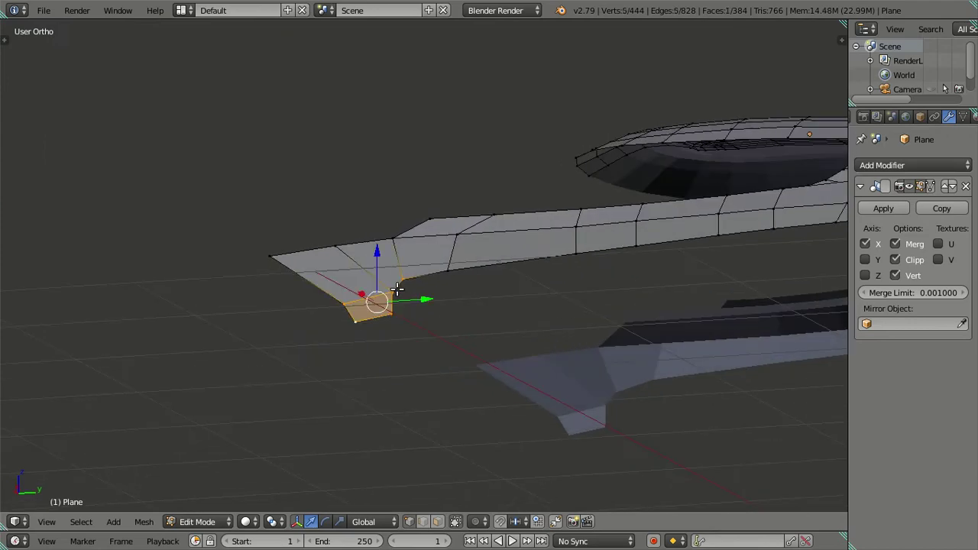
mouse_move(397, 290)
middle_mouse_down()
mouse_move(546, 342)
mouse_move(579, 339)
mouse_move(432, 308)
mouse_move(430, 293)
mouse_move(414, 310)
mouse_move(430, 326)
mouse_move(403, 327)
middle_mouse_up()
right_click(391, 330)
right_click(394, 310, "shift")
right_click(399, 296, "shift")
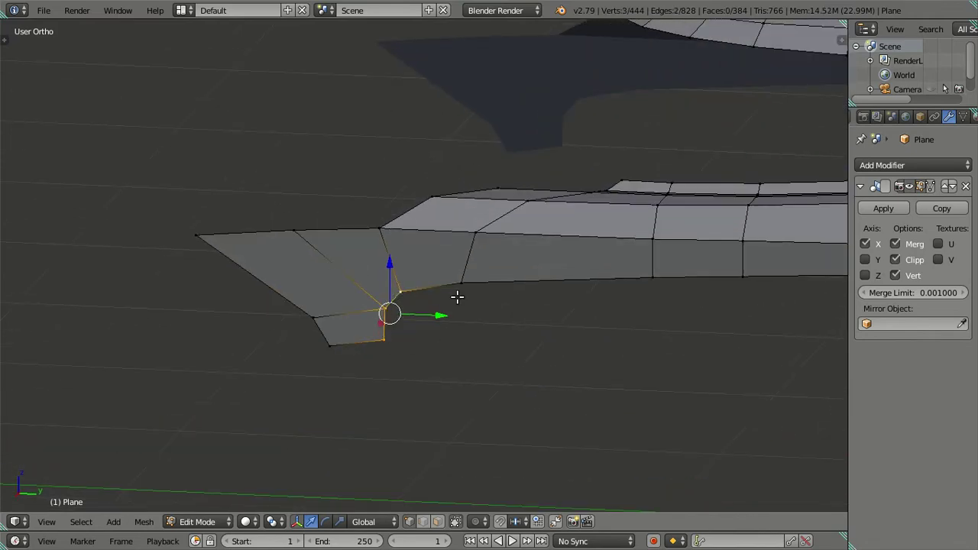
middle_click_drag(442, 331, 439, 319)
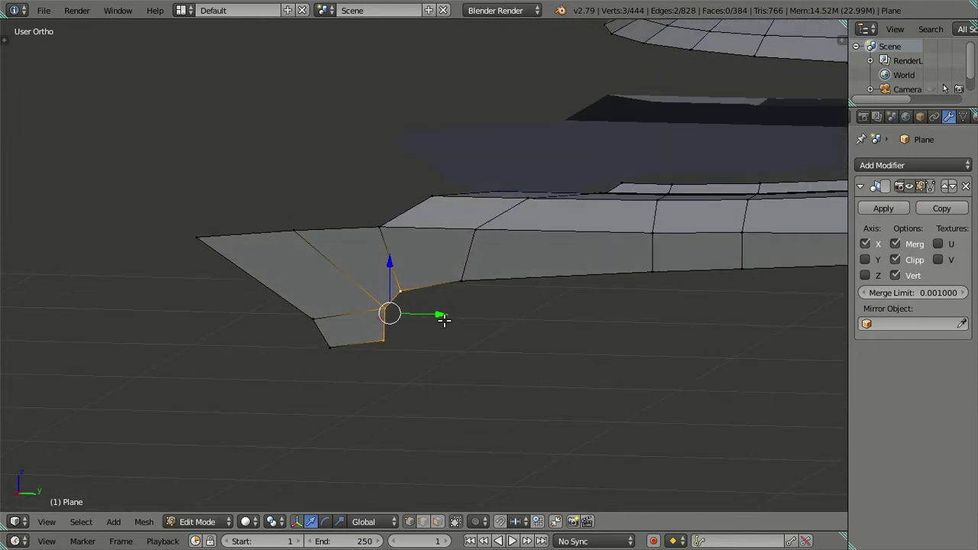
key("KP_3")
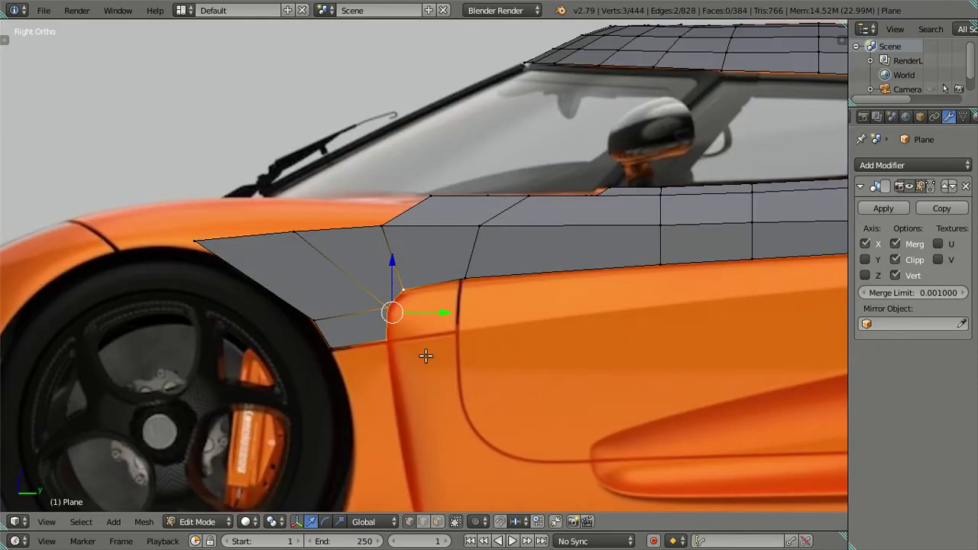
- In wireframe, extrude the tab's lower edge back along Y into a face ending on the door line
key("e")
right_click(479, 353)
key("z")
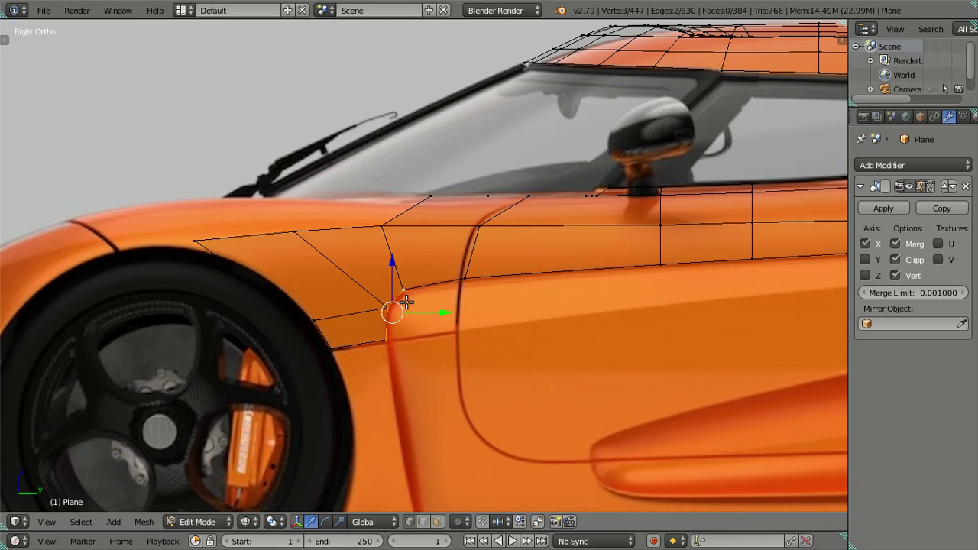
right_click(424, 251, "shift")
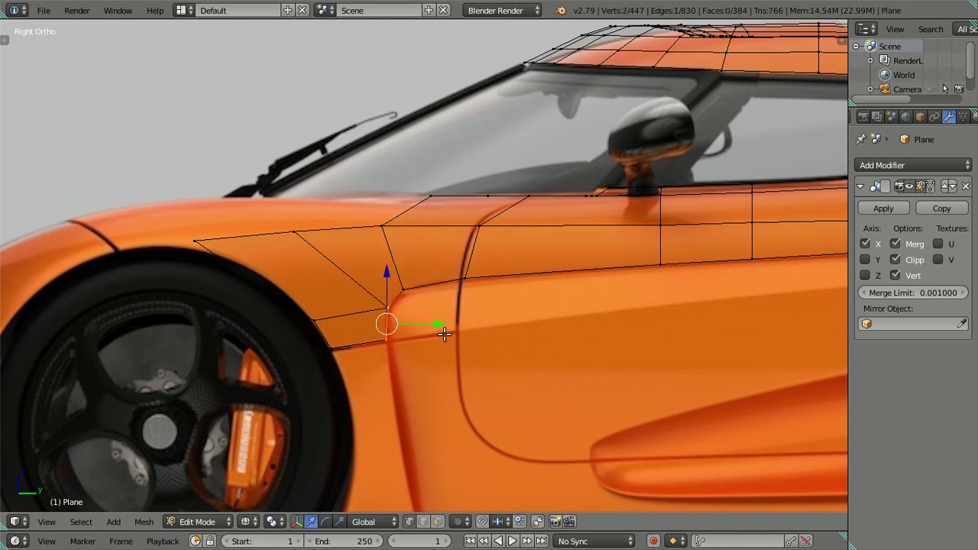
key("e")
right_click(508, 334)
left_click_drag(442, 324, 495, 308)
left_click(495, 308)
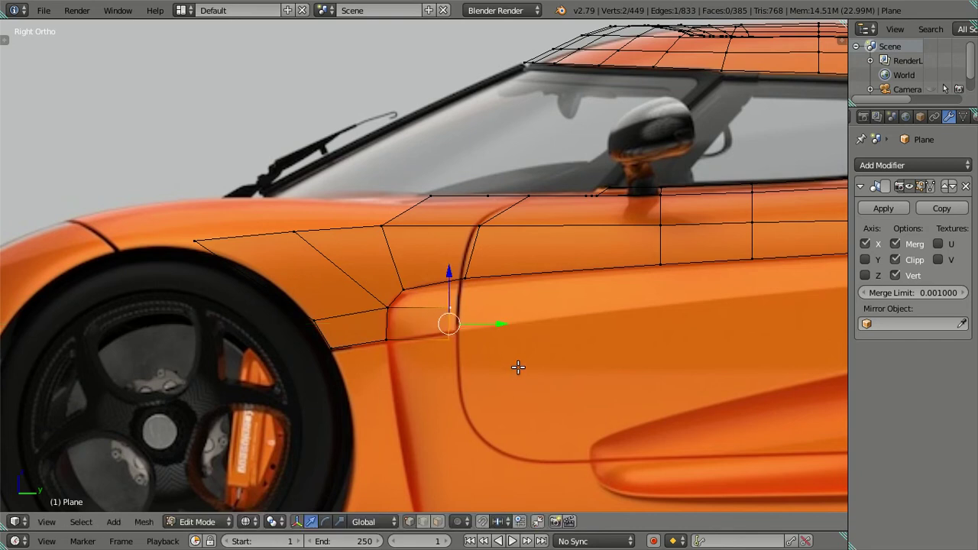
key("g")
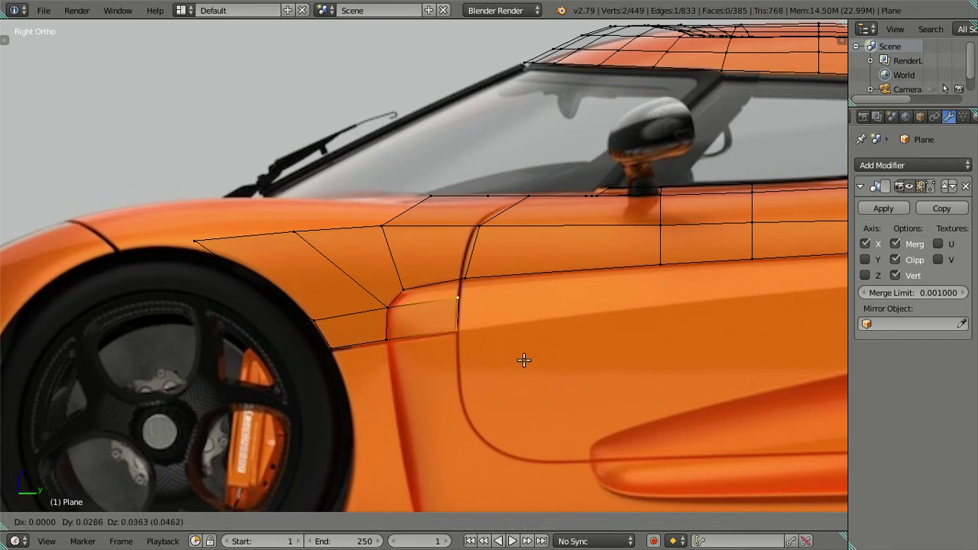
left_click(523, 360)
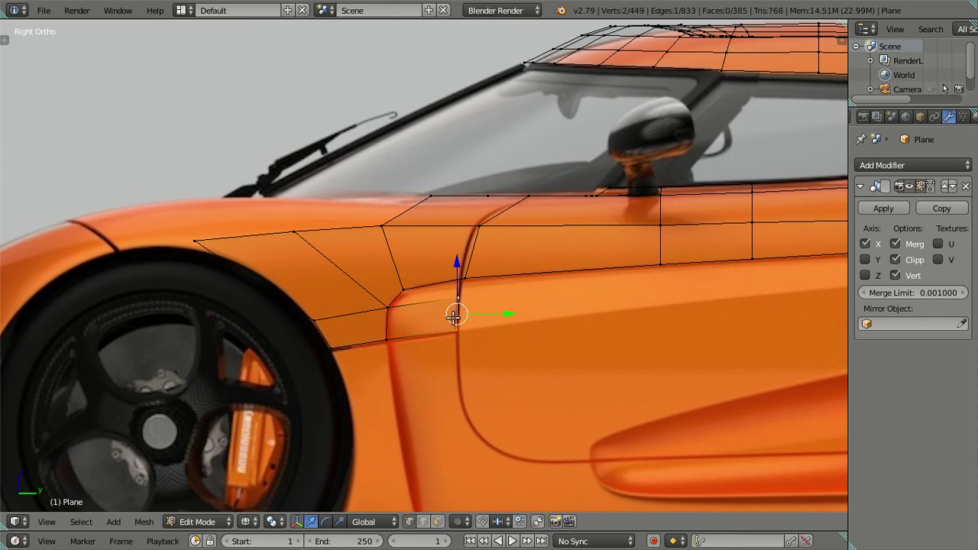
- Select the small face island with L and view it in Right Ortho over the reference
mouse_move(454, 316)
middle_mouse_down()
mouse_move(440, 314)
mouse_move(454, 263)
middle_mouse_up()
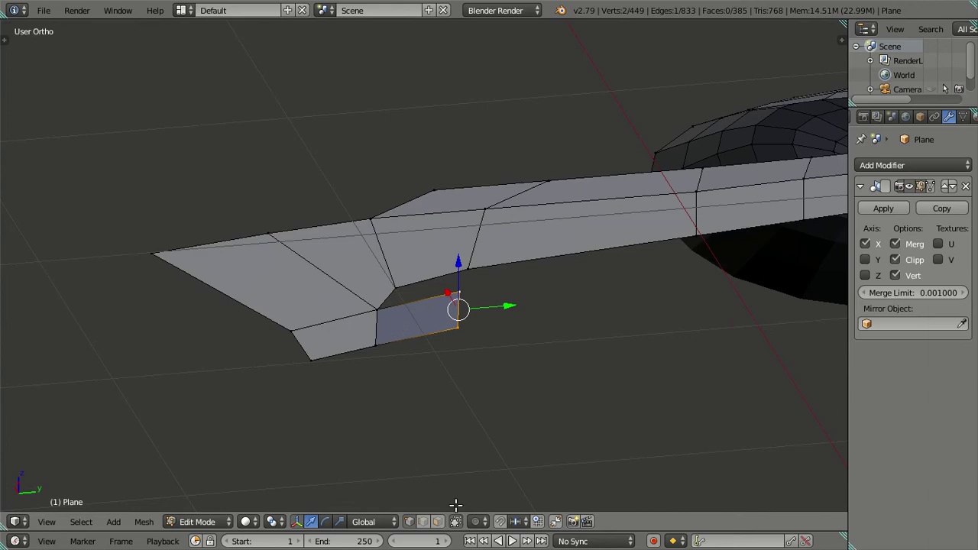
right_click(289, 328)
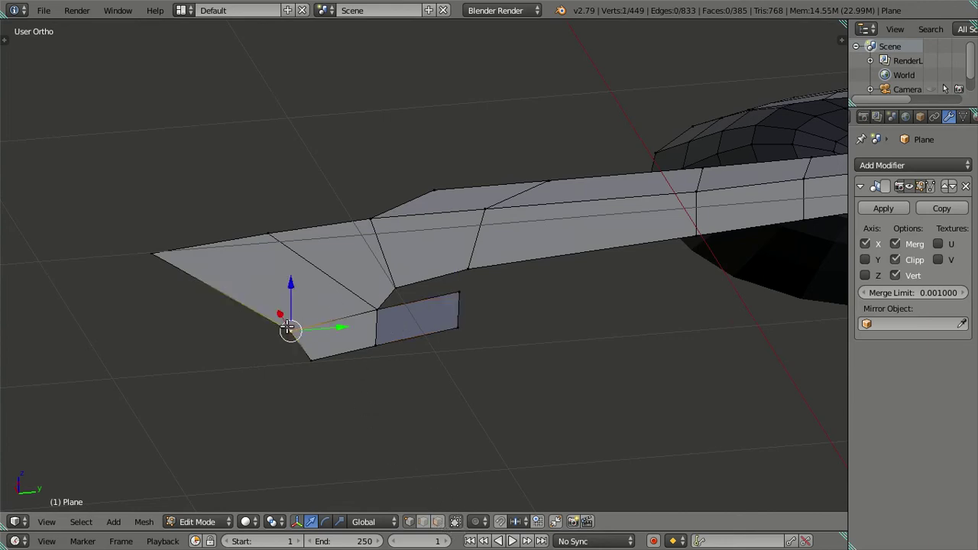
right_click(452, 298)
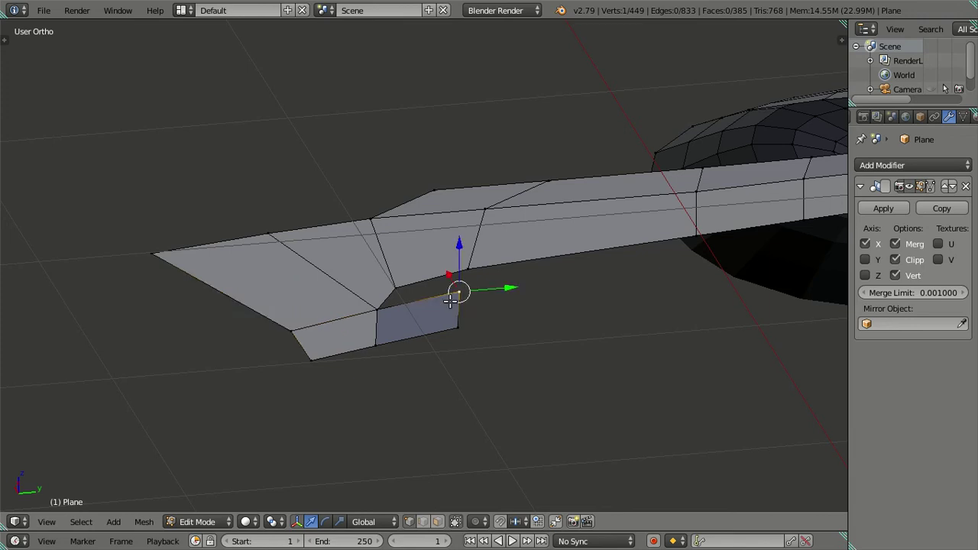
key("l")
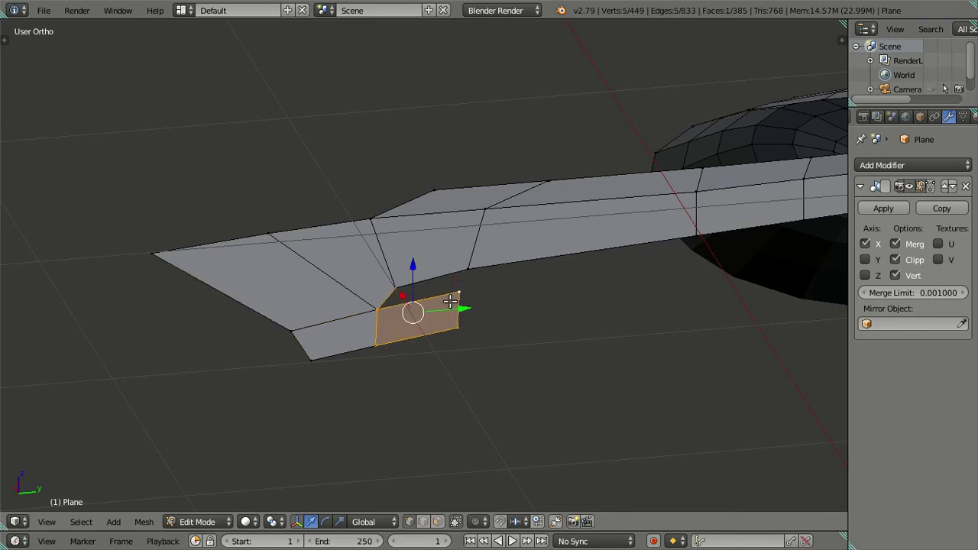
middle_click_drag(451, 302, 427, 327)
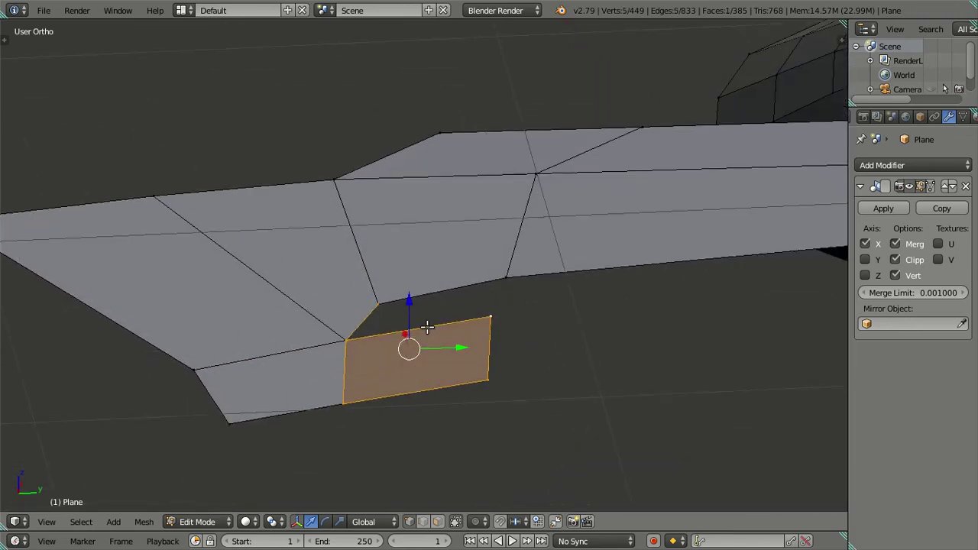
scroll(427, 327, "up", 2)
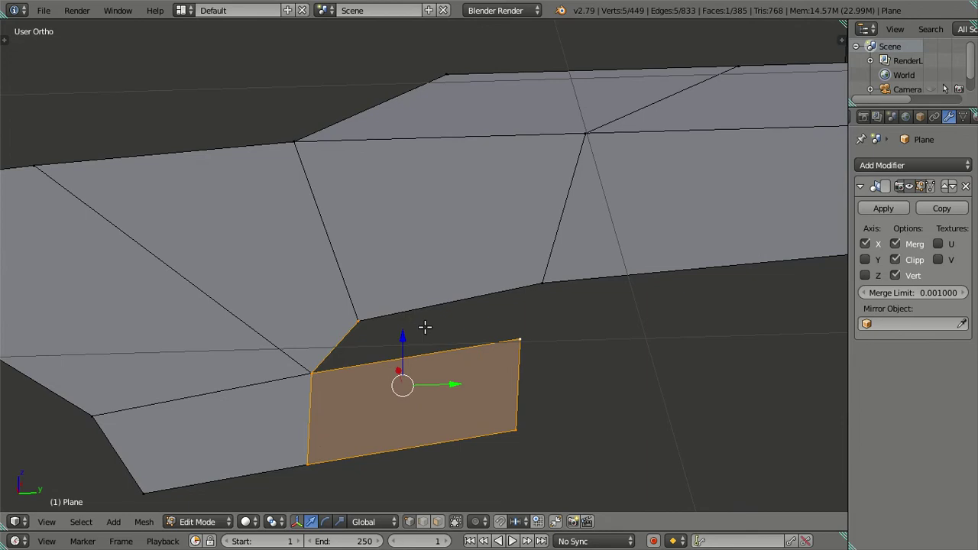
key("KP_3")
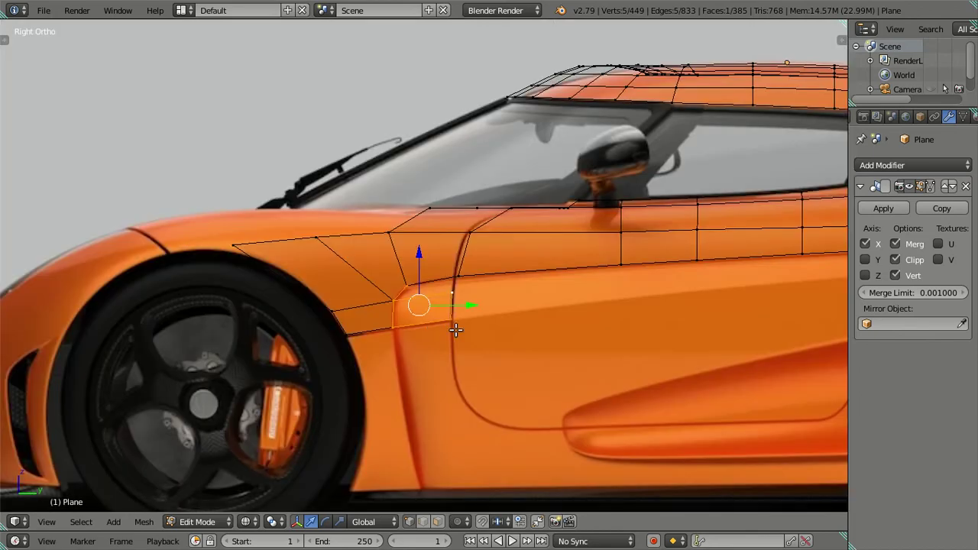
- In Object Mode, select and reposition the Plane body mesh, then deselect it
key("Tab")
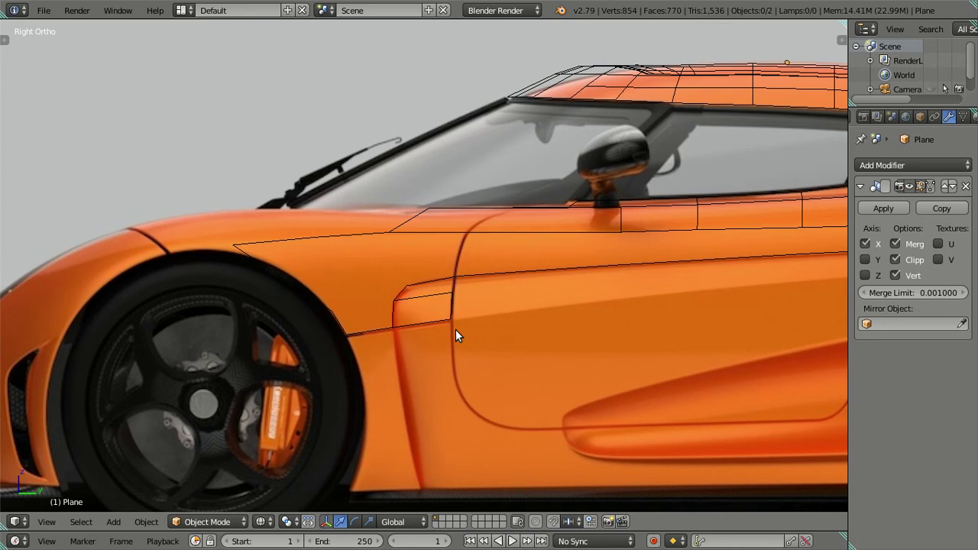
scroll(455, 329, "down", 3)
right_click(494, 266)
key("g")
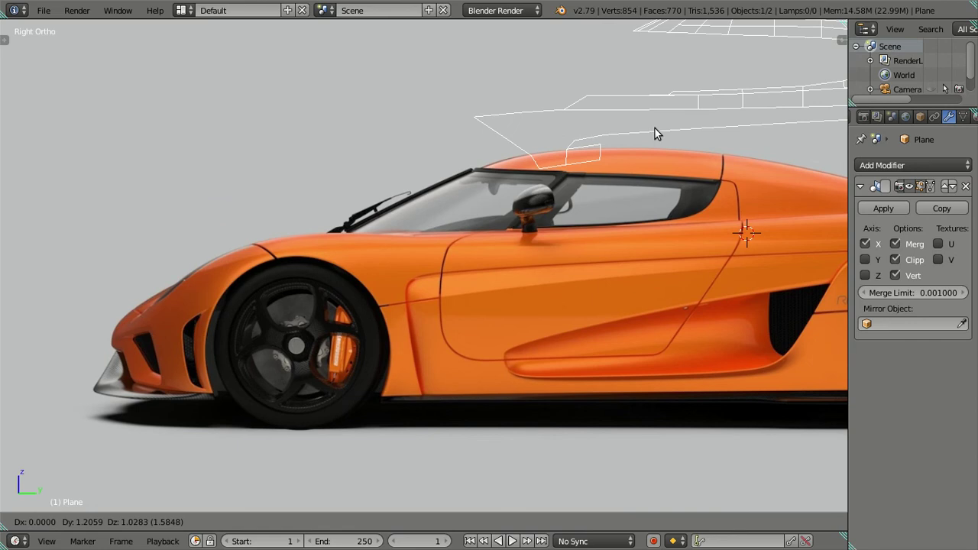
left_click(655, 130)
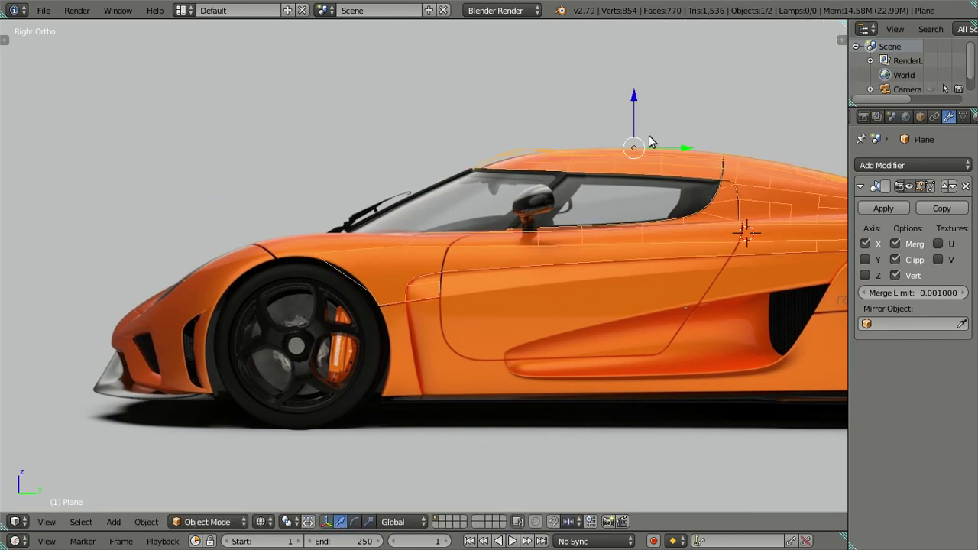
scroll(422, 294, "up", 3)
scroll(422, 294, "up", 3)
key("a")
scroll(459, 327, "down", 3)
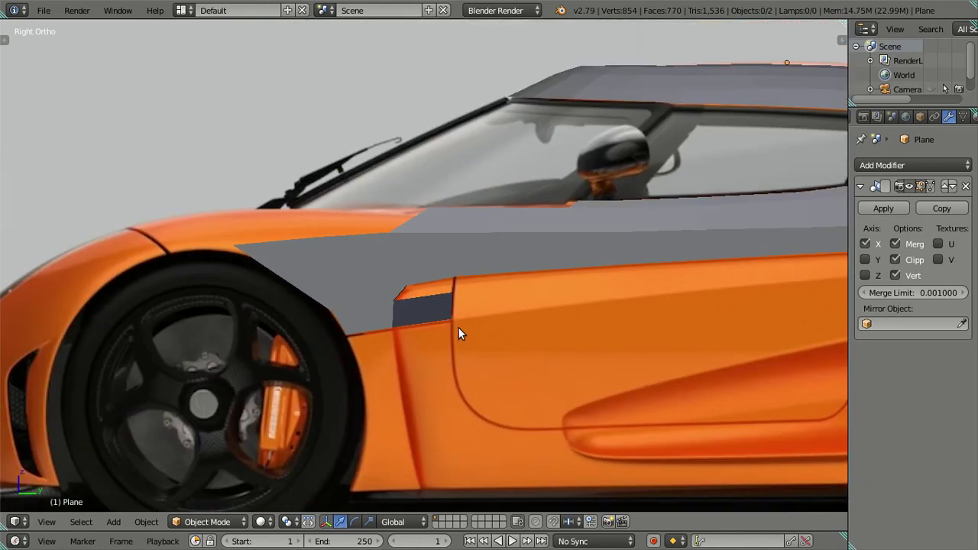
mouse_move(477, 334)
middle_mouse_down()
mouse_move(400, 340)
mouse_move(450, 349)
middle_mouse_up()
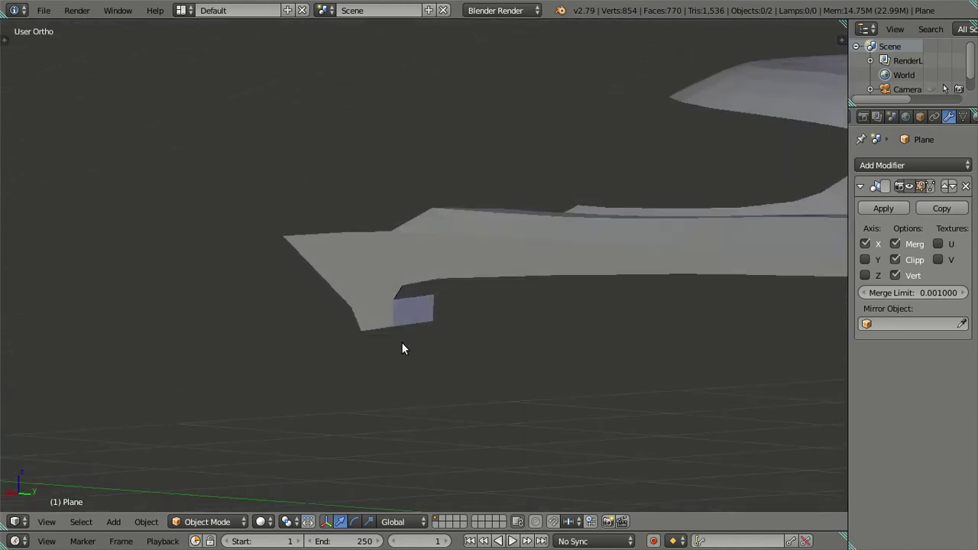
scroll(386, 358, "up", 2)
- Select the small panel face, enter Edit Mode and switch to wireframe display
right_click(386, 357)
key("Tab")
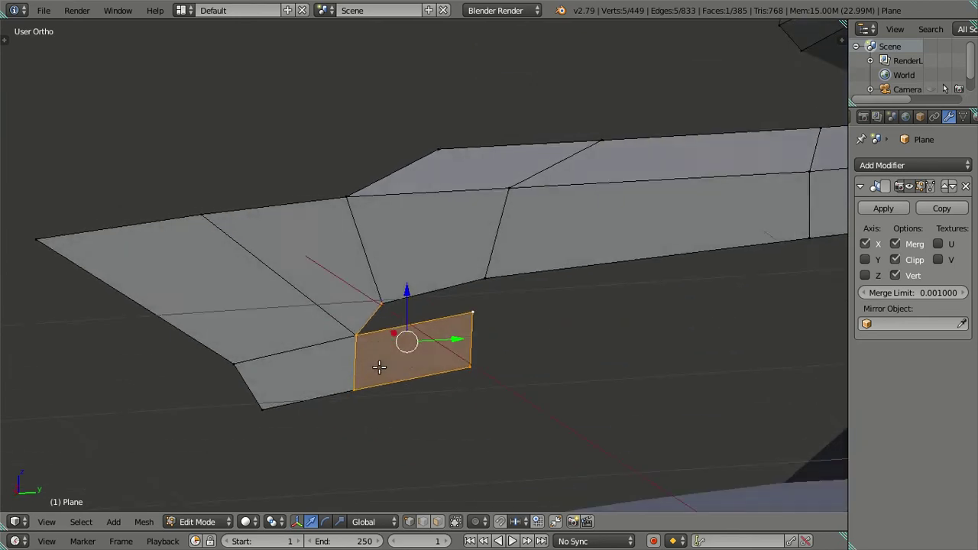
middle_click_drag(384, 403, 387, 393)
scroll(367, 430, "up", 2)
key("z")
middle_click_drag(333, 433, 356, 343, "shift")
scroll(357, 343, "up", 2)
- Shift the panel's corner vertices and the hood-line vertex along X in top view
right_click(294, 400)
right_click(303, 271, "shift")
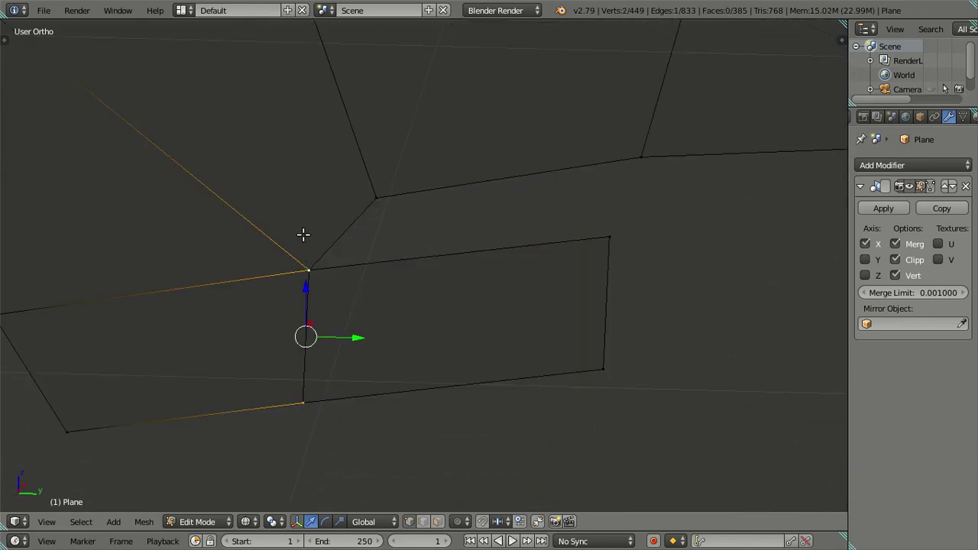
right_click(362, 190, "shift")
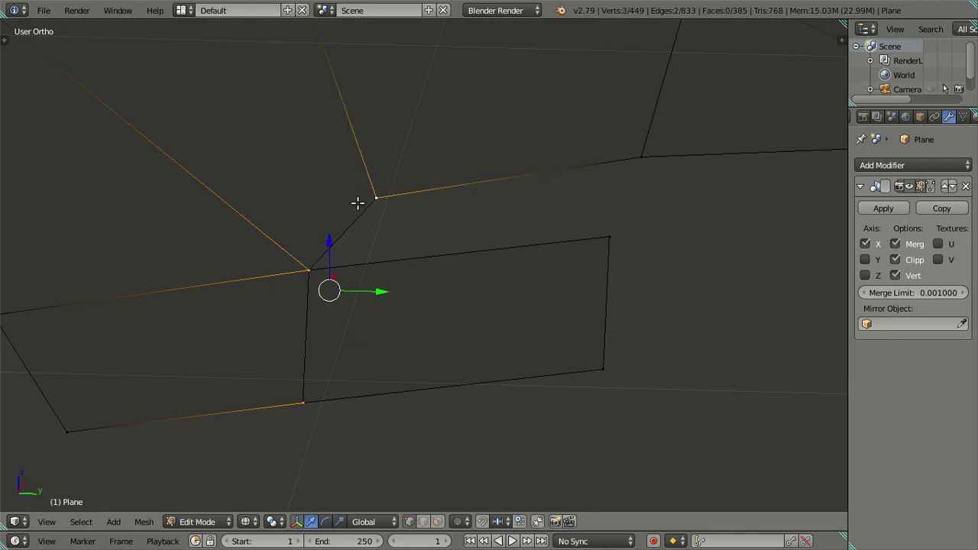
middle_click_drag(455, 318, 356, 265)
scroll(356, 265, "down", 2)
right_click(252, 343, "shift")
right_click(230, 290, "shift")
key("KP_7")
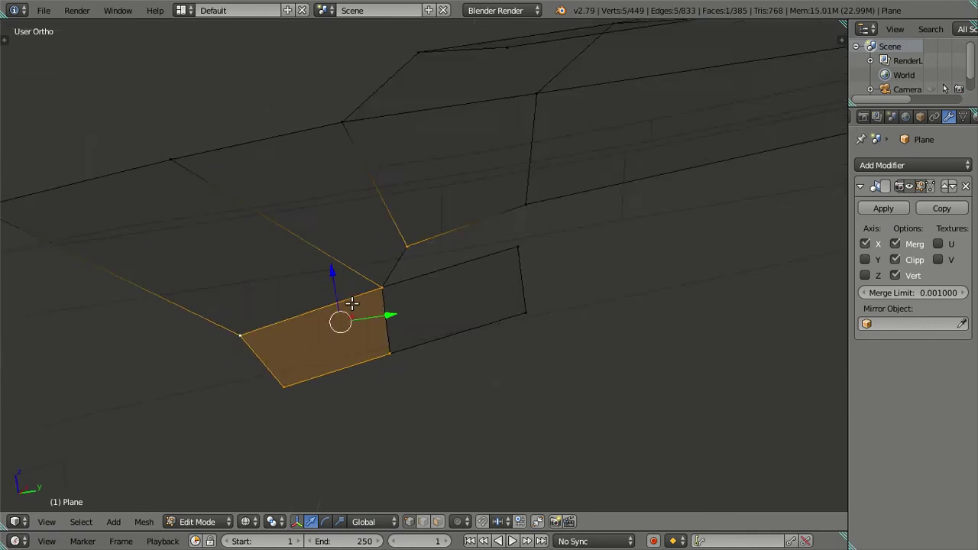
key("g")
key("x")
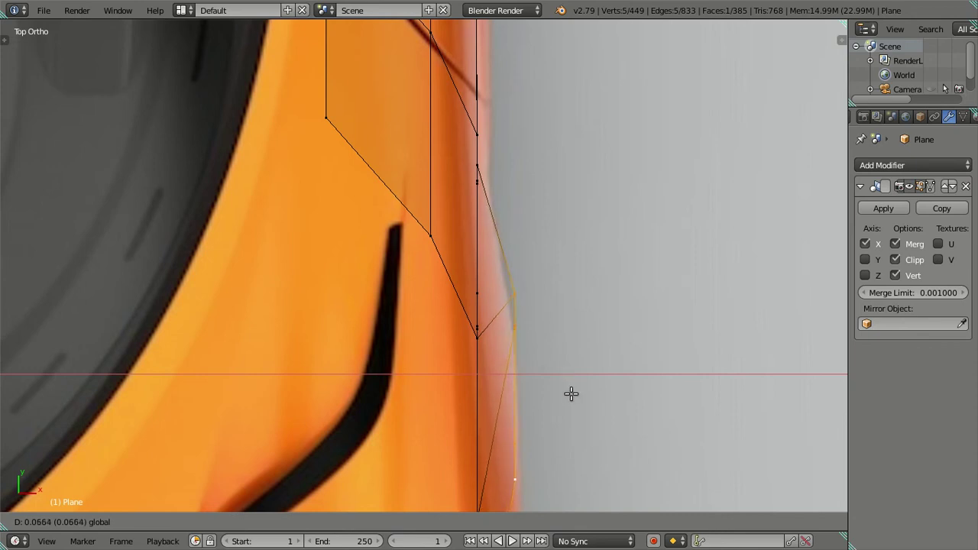
left_click(569, 393)
- Slide a panel vertex along X to meet the car outline in top view
scroll(542, 376, "down", 2)
scroll(542, 376, "down", 3)
mouse_move(554, 380)
middle_mouse_down()
mouse_move(415, 312)
mouse_move(411, 285)
mouse_move(445, 383)
middle_mouse_up()
key("a")
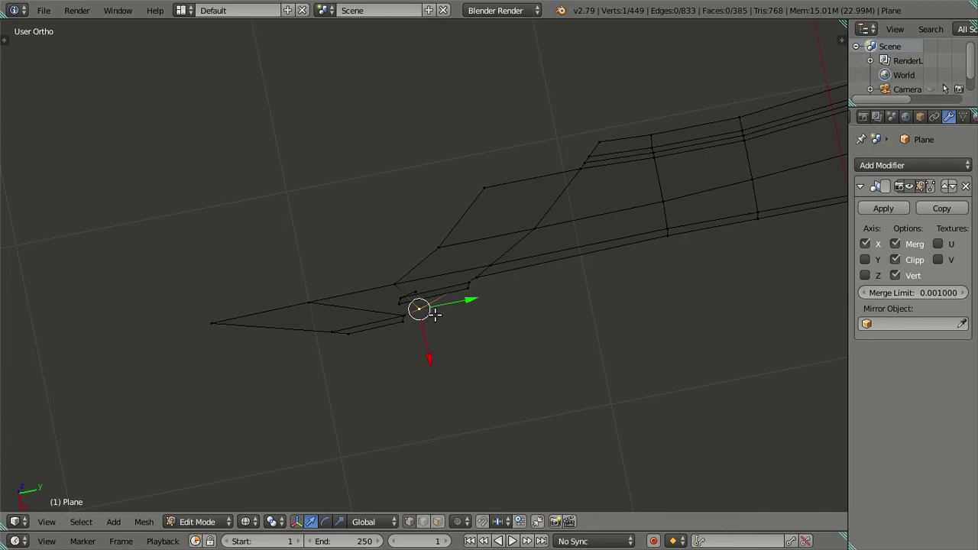
key("KP_7")
scroll(504, 321, "up", 3)
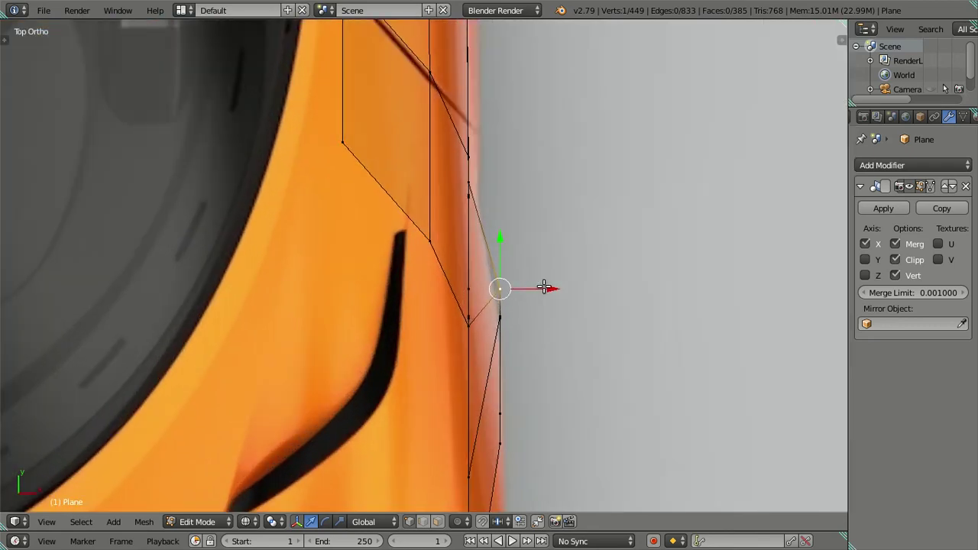
left_click_drag(544, 286, 538, 287)
- Return to solid shading and inspect the vertices at the panel's inner corner
middle_click_drag(559, 339, 476, 297)
key("a")
mouse_move(511, 358)
middle_mouse_down()
mouse_move(388, 228)
mouse_move(349, 350)
mouse_move(290, 357)
mouse_move(320, 311)
mouse_move(352, 310)
mouse_move(360, 279)
mouse_move(389, 275)
mouse_move(396, 300)
mouse_move(395, 255)
middle_mouse_up()
key("z")
right_click(388, 236)
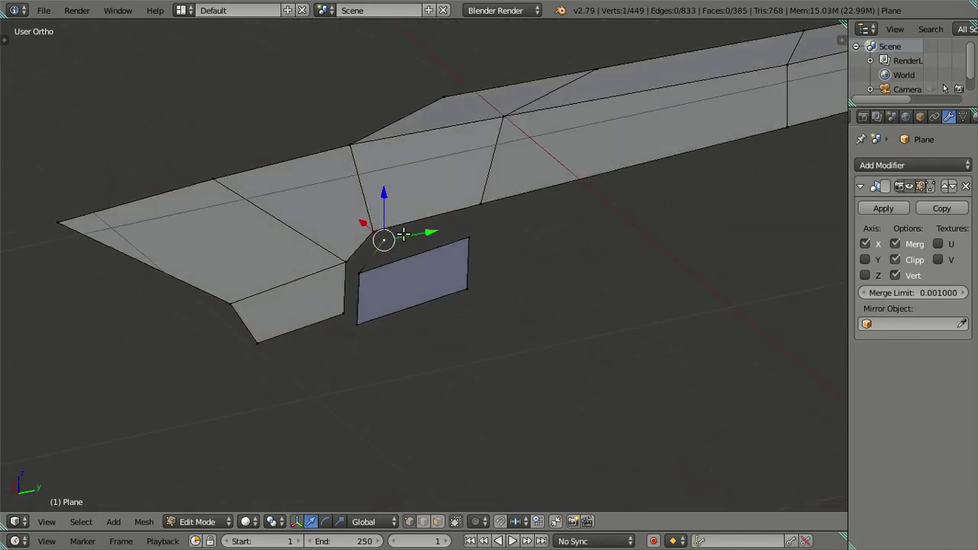
right_click(475, 205, "shift")
mouse_move(494, 217)
middle_mouse_down()
mouse_move(469, 246)
mouse_move(476, 265)
mouse_move(472, 240)
mouse_move(459, 237)
mouse_move(476, 207)
mouse_move(483, 251)
mouse_move(454, 240)
mouse_move(463, 230)
middle_mouse_up()
key("a")
- Create a new vertex from the hood-edge vertex and slide it along X
right_click(475, 210)
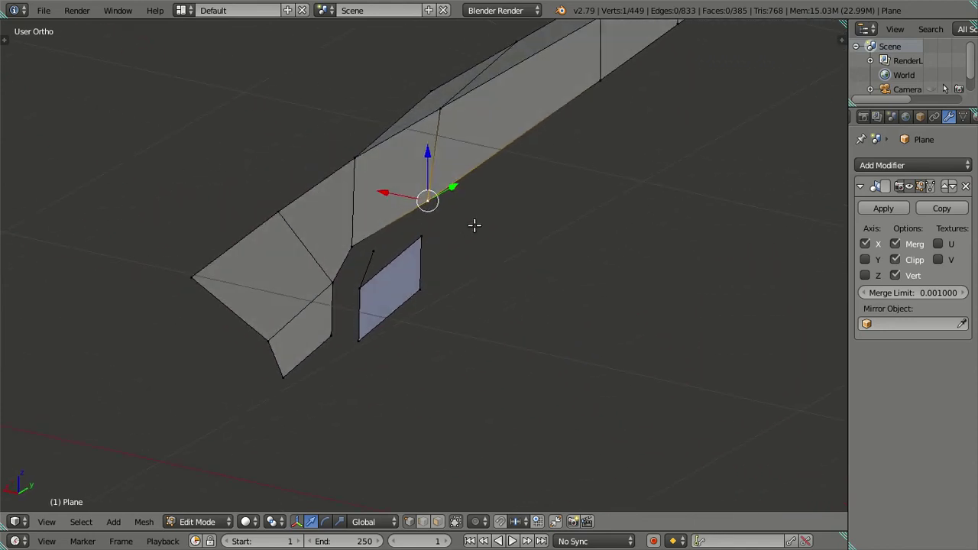
key("e")
key("Escape")
key("g")
key("x")
left_click(399, 198)
mouse_move(403, 199)
middle_mouse_down()
mouse_move(467, 267)
mouse_move(413, 185)
middle_mouse_up()
key("g")
key("x")
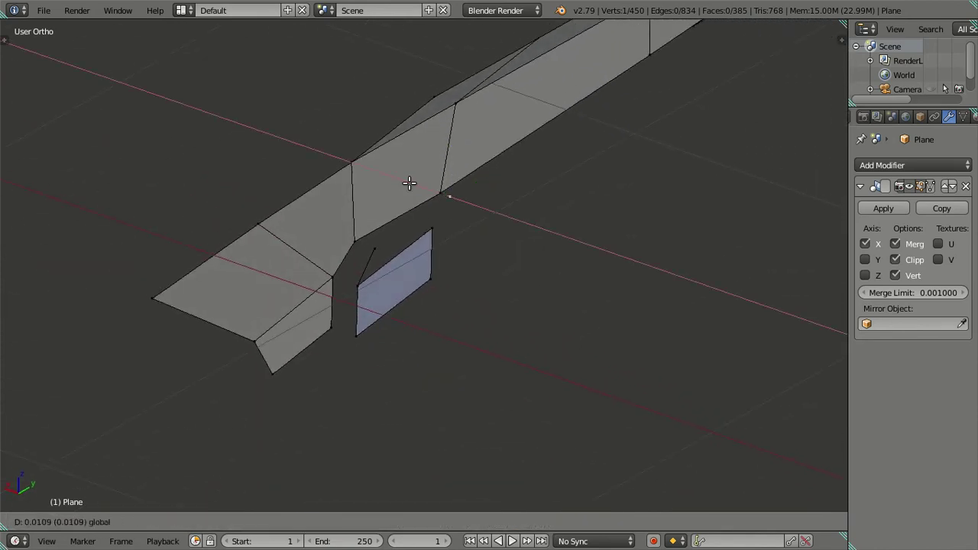
left_click(410, 183)
- Clear the selection and check the mesh from the right side view
right_click(376, 247, "shift")
right_click(359, 284, "shift")
key("a")
mouse_move(387, 240)
middle_mouse_down()
mouse_move(425, 280)
mouse_move(515, 310)
mouse_move(609, 280)
mouse_move(612, 289)
middle_mouse_up()
key("KP_3")
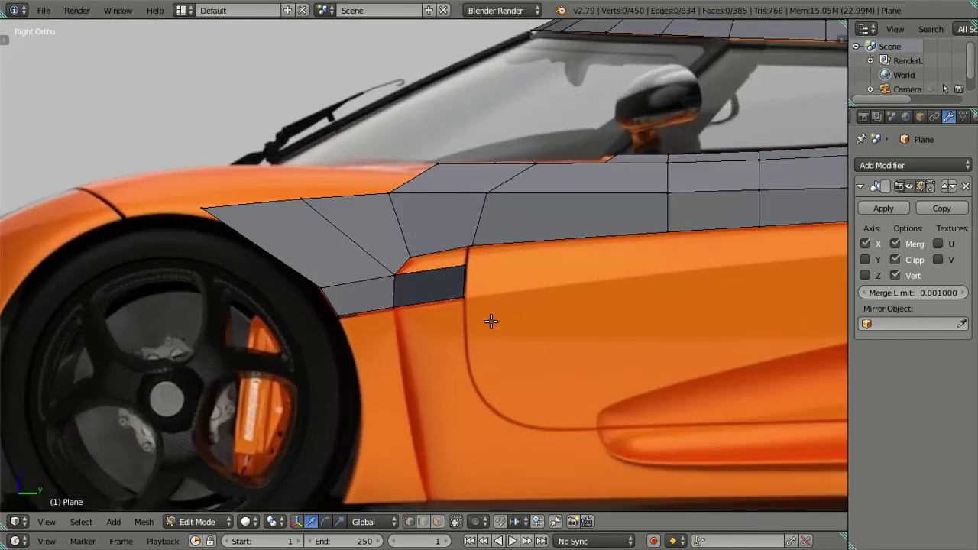
- Switch to solid shading and nudge the panel's edge vertices slightly along X
scroll(491, 321, "up", 2)
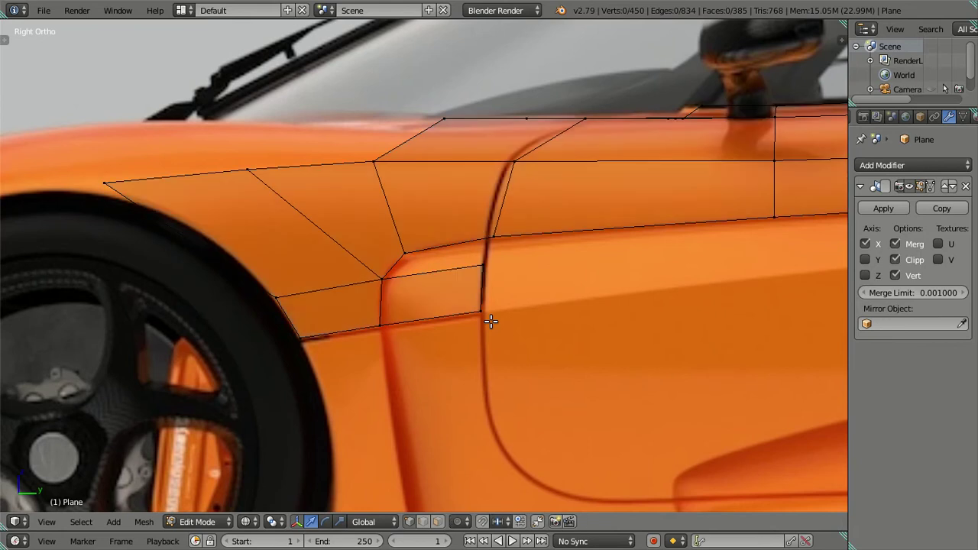
scroll(491, 321, "down", 4)
scroll(490, 321, "down", 2)
scroll(491, 321, "up", 2)
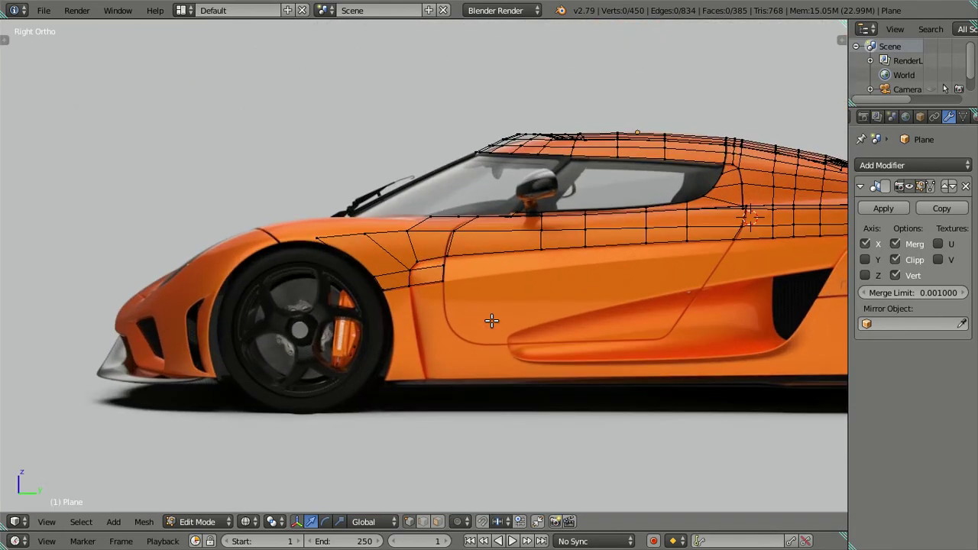
key("z")
mouse_move(494, 322)
middle_mouse_down()
mouse_move(364, 291)
mouse_move(448, 289)
mouse_move(425, 280)
mouse_move(377, 294)
mouse_move(360, 285)
middle_mouse_up()
left_click(401, 247, "ctrl")
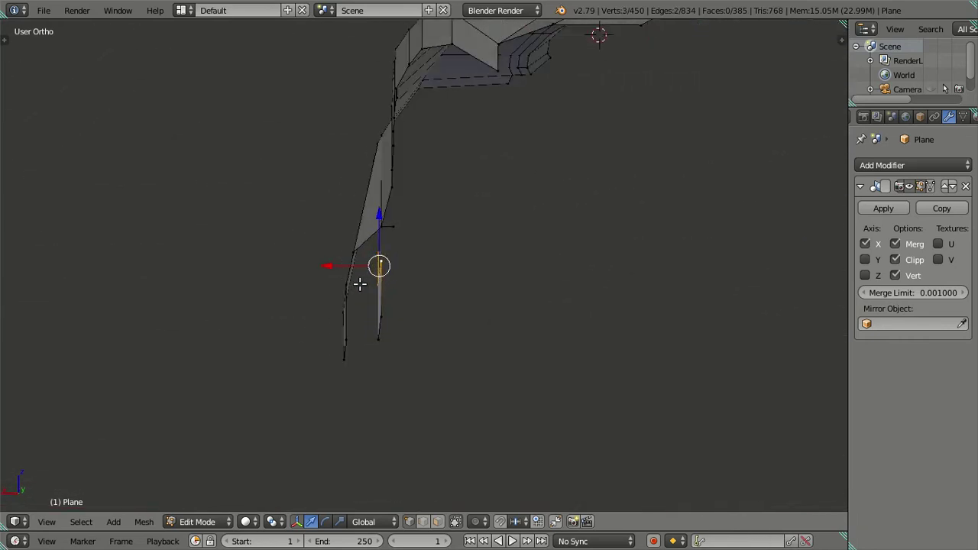
left_click_drag(340, 264, 342, 263)
left_click(346, 262)
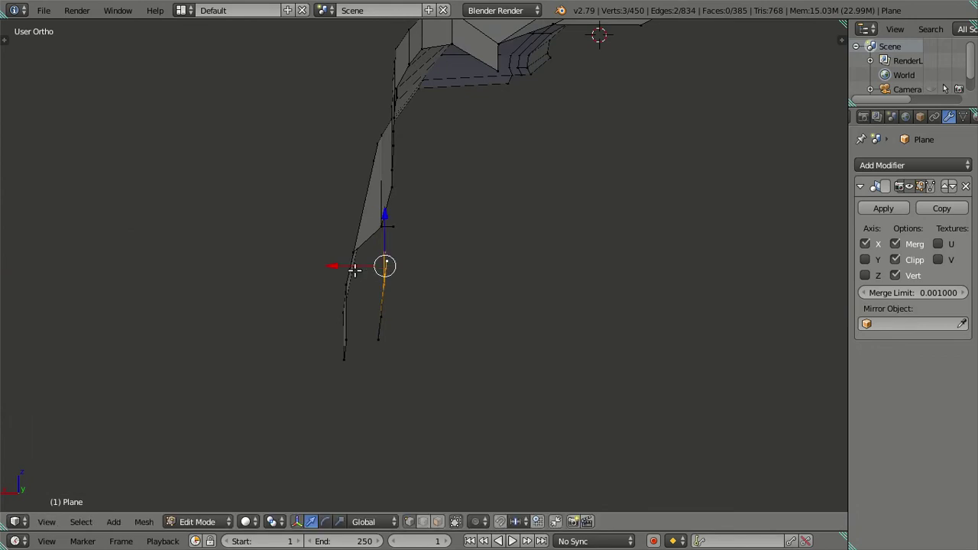
- Check the right side view and pick vertices along the panel edge
key("KP_3")
scroll(424, 265, "up", 3)
mouse_move(472, 307)
middle_mouse_down()
mouse_move(313, 303)
mouse_move(355, 310)
mouse_move(365, 298)
mouse_move(349, 298)
mouse_move(392, 282)
mouse_move(467, 143)
mouse_move(426, 181)
mouse_move(433, 190)
middle_mouse_up()
key("a")
scroll(397, 257, "up", 2)
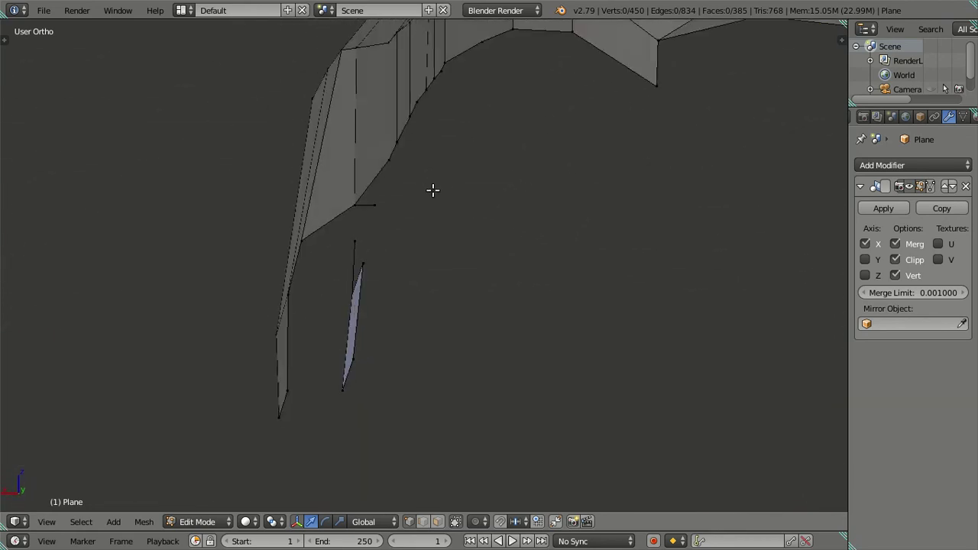
right_click(357, 205)
middle_click_drag(377, 221, 370, 213)
right_click(392, 153, "shift")
mouse_move(417, 185)
middle_mouse_down()
mouse_move(434, 246)
mouse_move(476, 299)
mouse_move(451, 221)
mouse_move(426, 183)
mouse_move(406, 220)
middle_mouse_up()
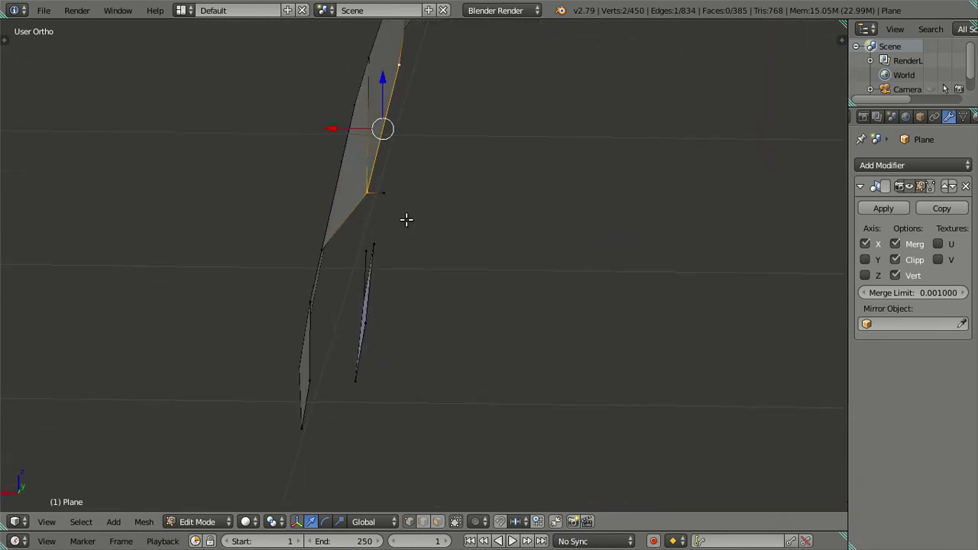
- Move a single vertex onto the panel face's top corner
right_click(369, 193)
key("g")
key("x")
right_click(346, 193)
mouse_move(346, 192)
middle_mouse_down()
mouse_move(395, 234)
mouse_move(413, 229)
middle_mouse_up()
key("g")
left_click(409, 214)
- Fill a face between the corner vertices around the gap
right_click(412, 202, "shift")
right_click(360, 247, "shift")
right_click(336, 297, "shift")
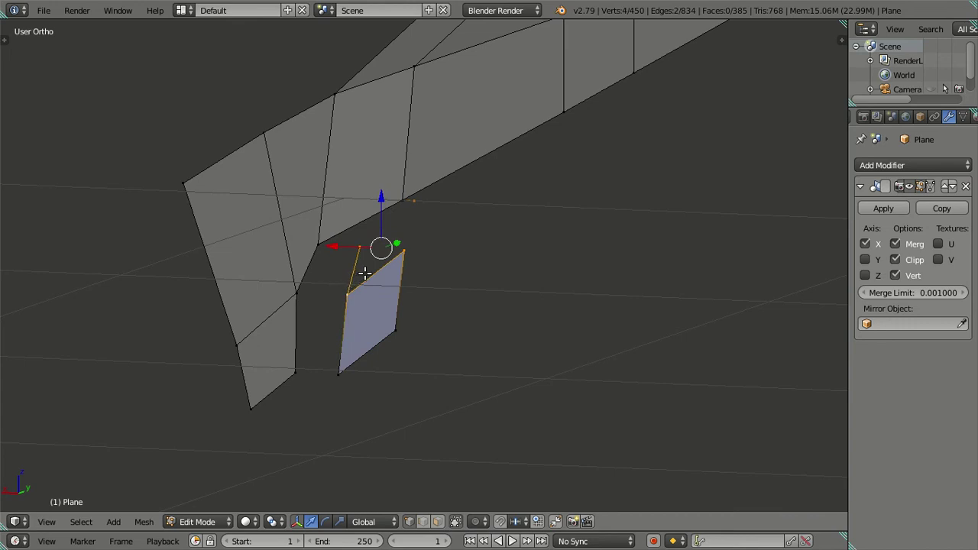
key("f")
key("a")
mouse_move(367, 268)
middle_mouse_down()
mouse_move(434, 217)
mouse_move(428, 242)
mouse_move(367, 244)
middle_mouse_up()
- Fill a second face across the four inner-corner vertices
right_click(370, 242)
right_click(346, 226, "shift")
right_click(465, 168, "shift")
right_click(456, 166, "shift")
key("f")
key("a")
middle_click_drag(451, 185, 486, 283)
- Flip the normals of the three faces at the fender notch
left_click(437, 523)
right_click(426, 310)
right_click(424, 237, "shift")
right_click(424, 217, "shift")
key("ctrl+f")
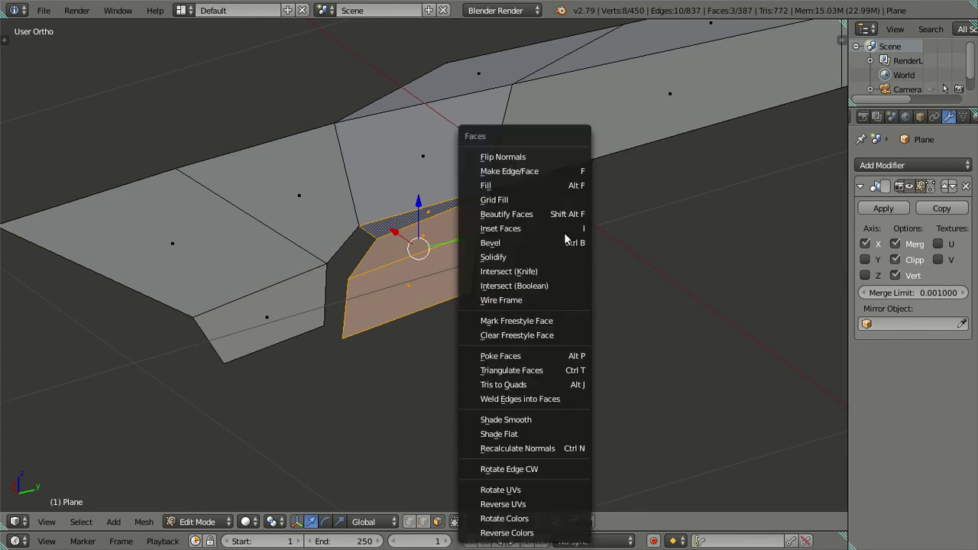
left_click(557, 157)
key("a")
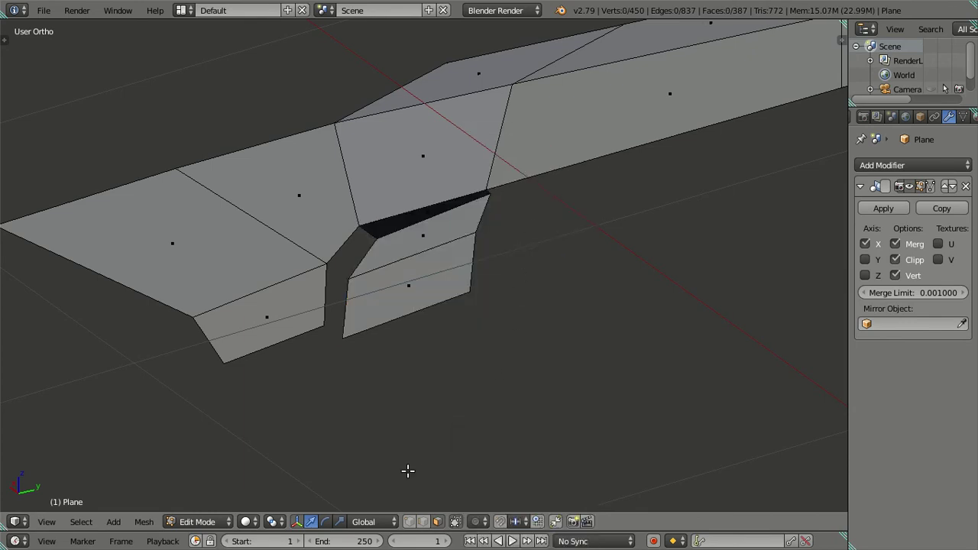
mouse_move(450, 334)
middle_mouse_down()
mouse_move(362, 356)
mouse_move(419, 383)
mouse_move(489, 371)
mouse_move(484, 318)
mouse_move(542, 271)
mouse_move(588, 346)
mouse_move(557, 354)
mouse_move(437, 240)
mouse_move(409, 264)
mouse_move(303, 233)
middle_mouse_up()
- In right side view, move the fender's front corner vertex onto the hood line
scroll(304, 233, "up", 2)
key("KP_3")
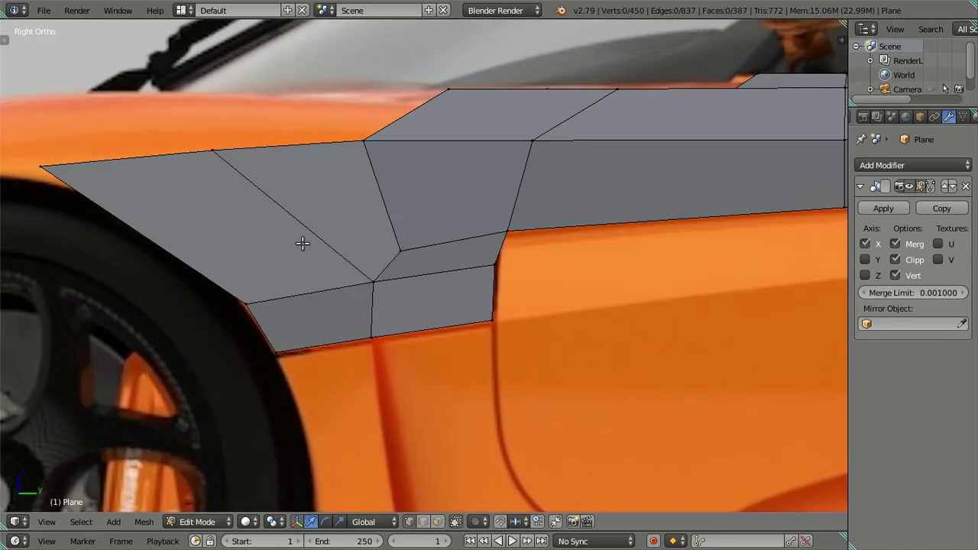
scroll(301, 242, "down", 2)
scroll(298, 240, "down", 2)
right_click(345, 231)
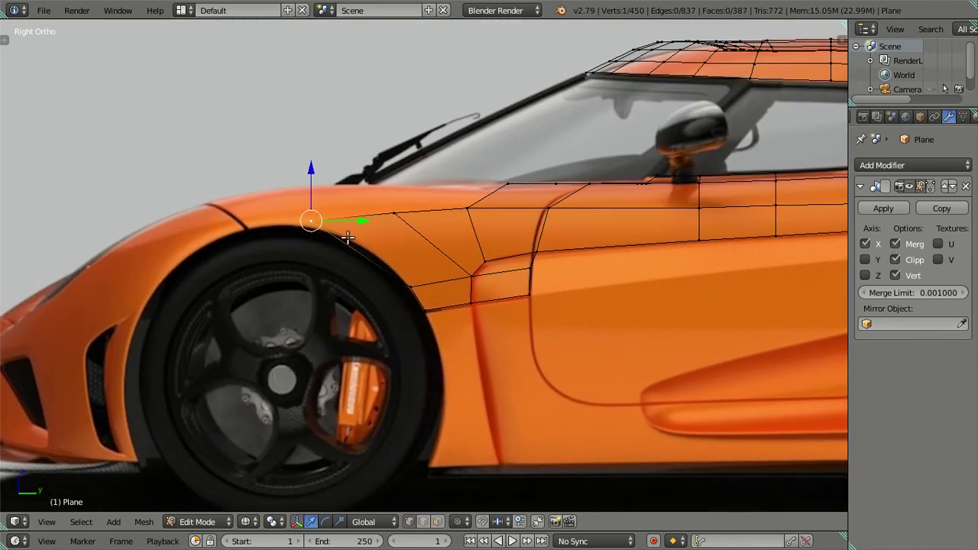
key("g")
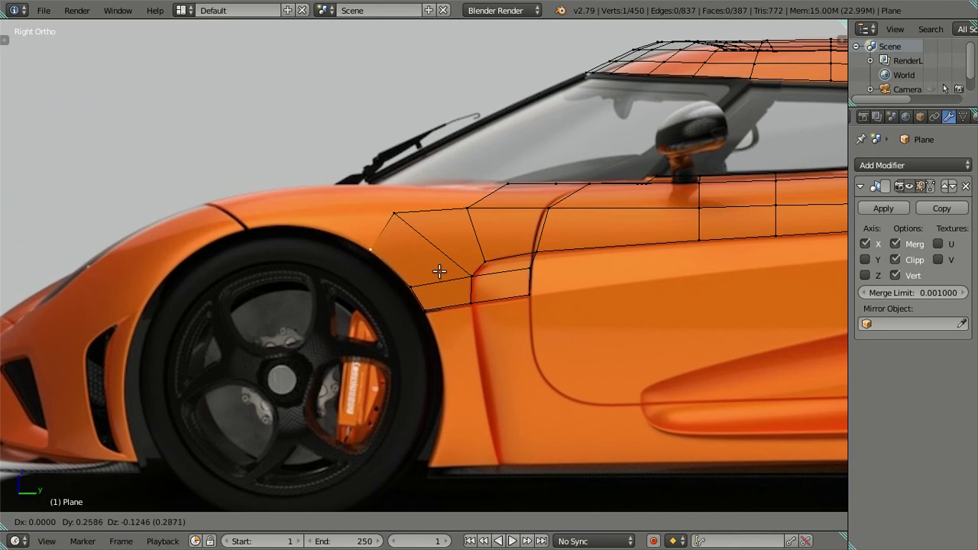
left_click(440, 272)
key("s")
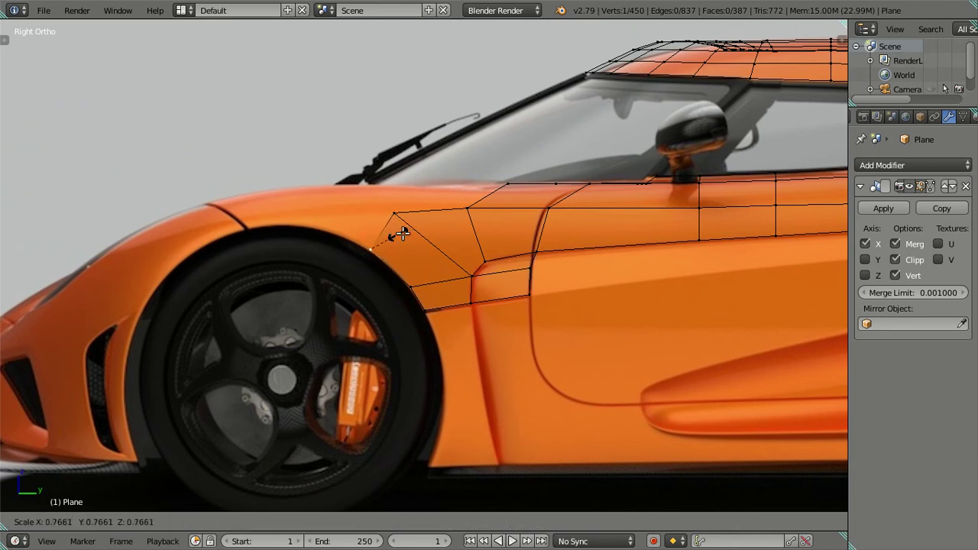
key("Escape")
key("a")
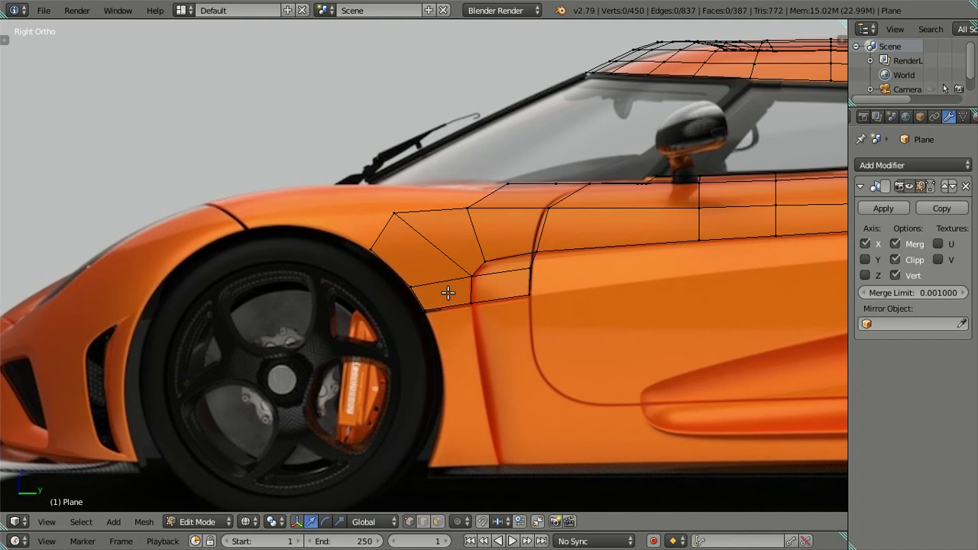
- Review the car's side, then select the fender's top front vertex and view it from above
scroll(436, 281, "down", 5)
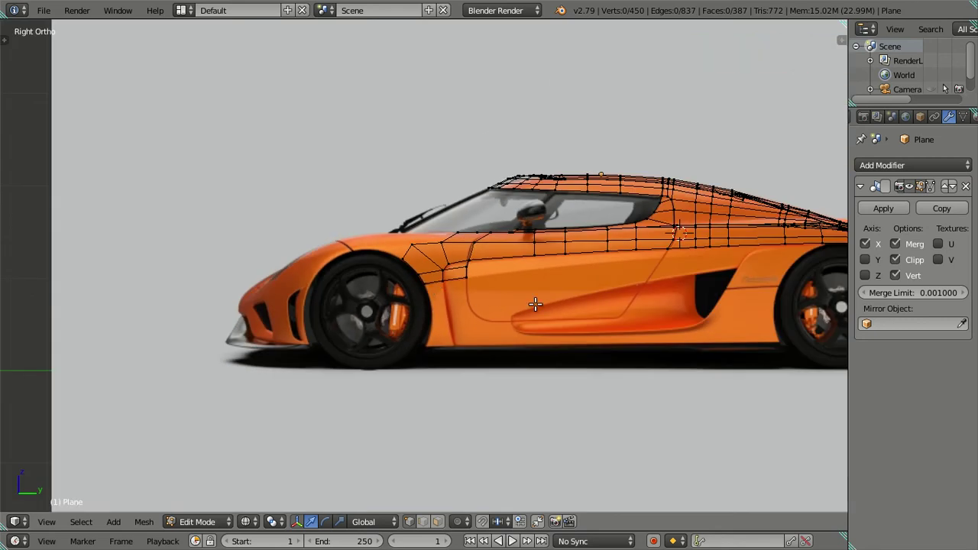
middle_click_drag(532, 301, 303, 327, "shift")
scroll(806, 334, "up", 4)
middle_click_drag(726, 311, 635, 254, "shift")
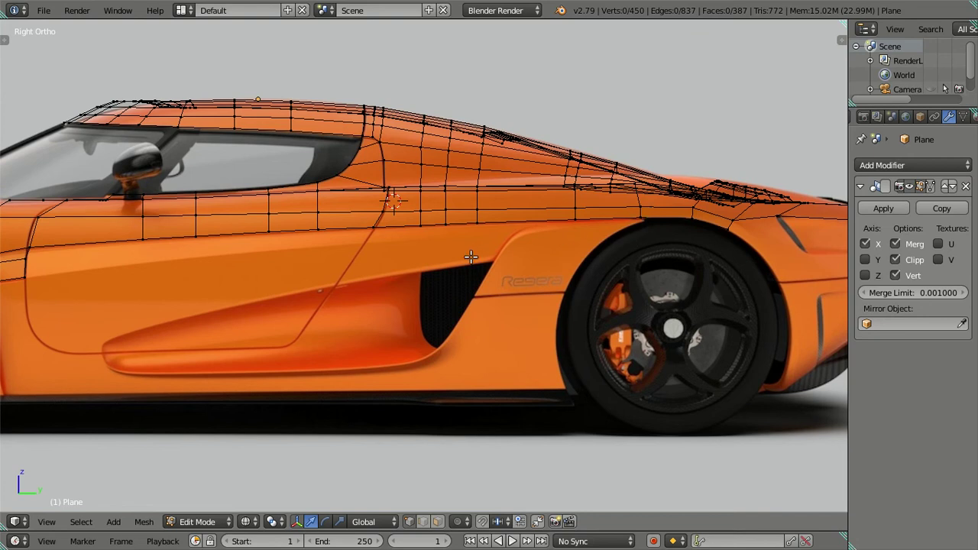
scroll(471, 257, "down", 2)
middle_click_drag(387, 273, 494, 310, "shift")
scroll(312, 319, "up", 2)
middle_click_drag(312, 319, 533, 298, "shift")
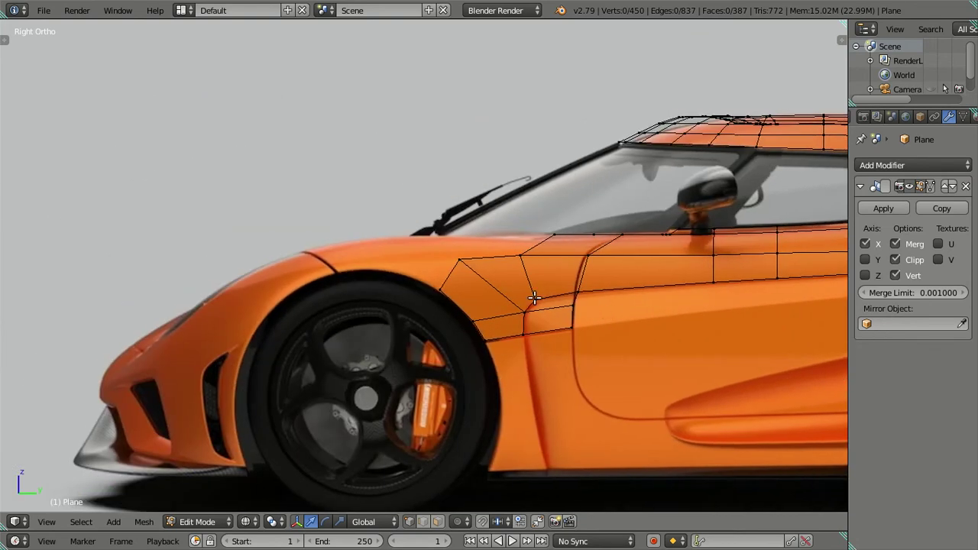
scroll(418, 284, "up", 3)
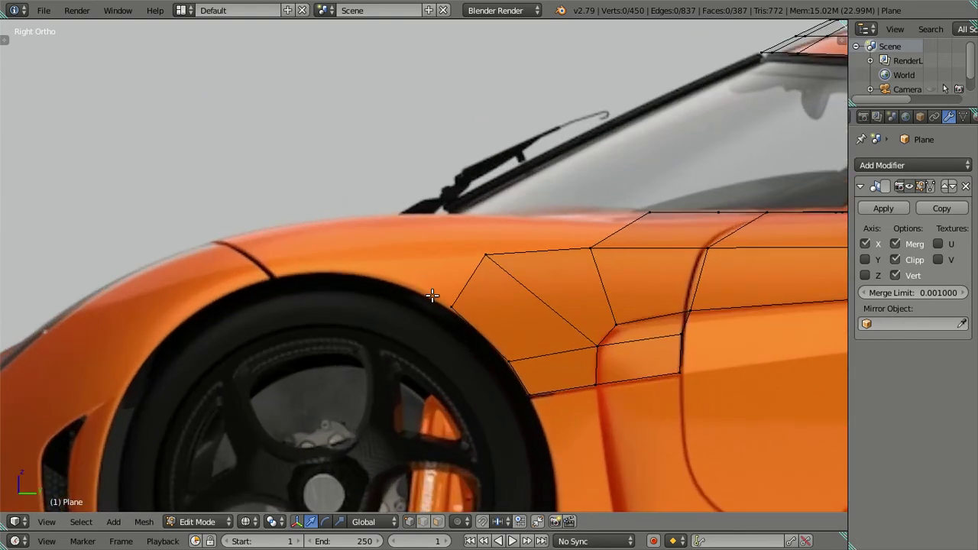
scroll(481, 260, "down", 2)
right_click(472, 258)
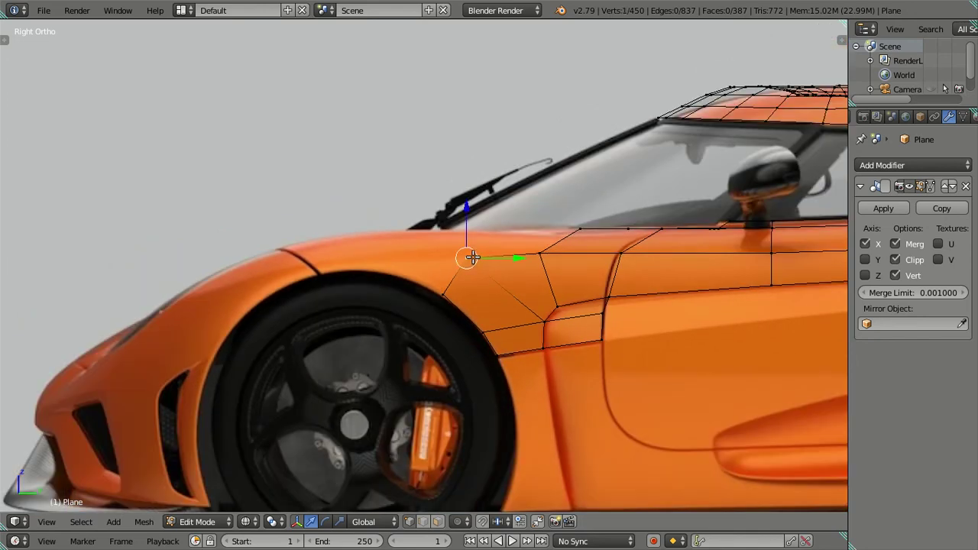
key("KP_7")
scroll(554, 433, "up", 4)
mouse_move(507, 249)
middle_mouse_down()
mouse_move(564, 339)
mouse_move(515, 297)
mouse_move(534, 327)
mouse_move(659, 360)
mouse_move(629, 352)
middle_mouse_up()
- In top view, nudge the selected fender vertex along the X axis
key("KP_7")
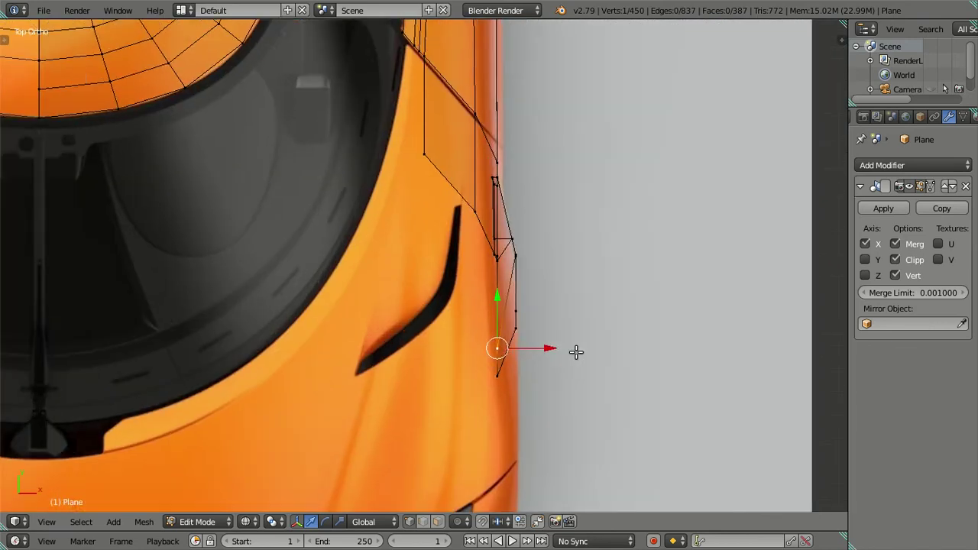
mouse_move(529, 371)
middle_mouse_down()
mouse_move(485, 332)
mouse_move(345, 273)
mouse_move(339, 255)
mouse_move(497, 327)
mouse_move(513, 314)
mouse_move(552, 209)
mouse_move(579, 201)
mouse_move(629, 275)
mouse_move(522, 312)
mouse_move(339, 200)
mouse_move(360, 208)
mouse_move(405, 390)
mouse_move(459, 322)
mouse_move(481, 349)
mouse_move(438, 343)
mouse_move(480, 374)
middle_mouse_up()
key("KP_7")
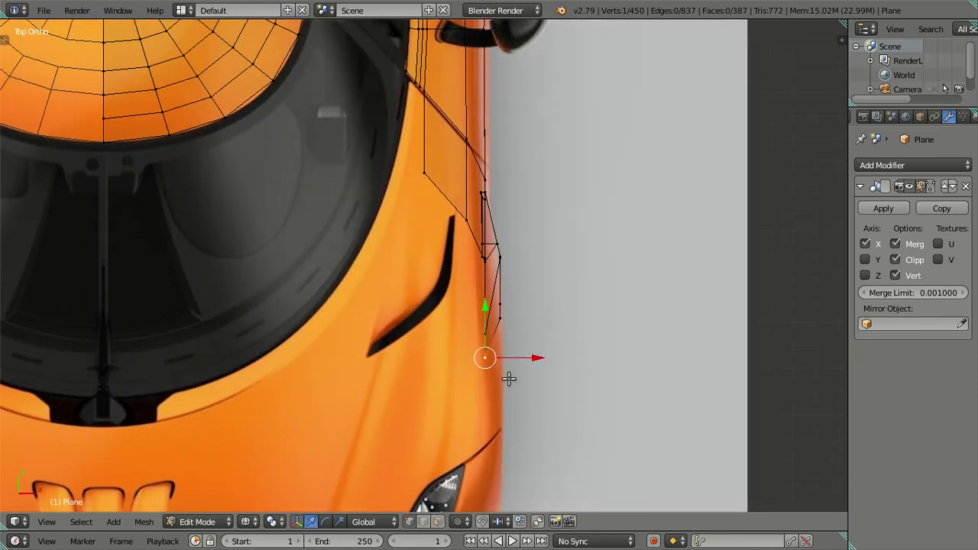
key("g")
key("x")
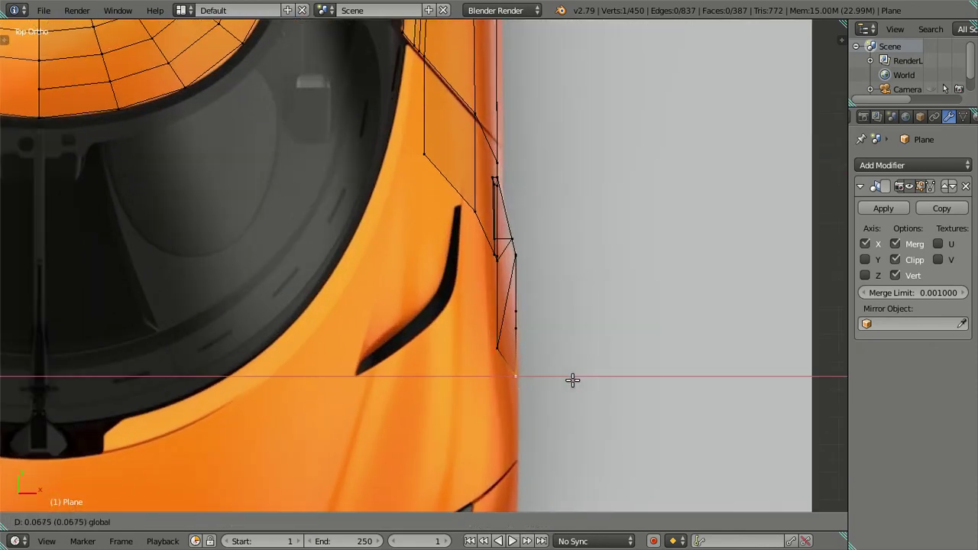
left_click(574, 381)
- Extrude a new vertex from the fender mesh's corner toward the vent
mouse_move(568, 382)
middle_mouse_down()
mouse_move(485, 266)
mouse_move(468, 284)
mouse_move(308, 197)
mouse_move(378, 247)
mouse_move(430, 255)
middle_mouse_up()
key("z")
key("Tab")
key("Tab")
scroll(390, 306, "up", 3)
right_click(372, 282)
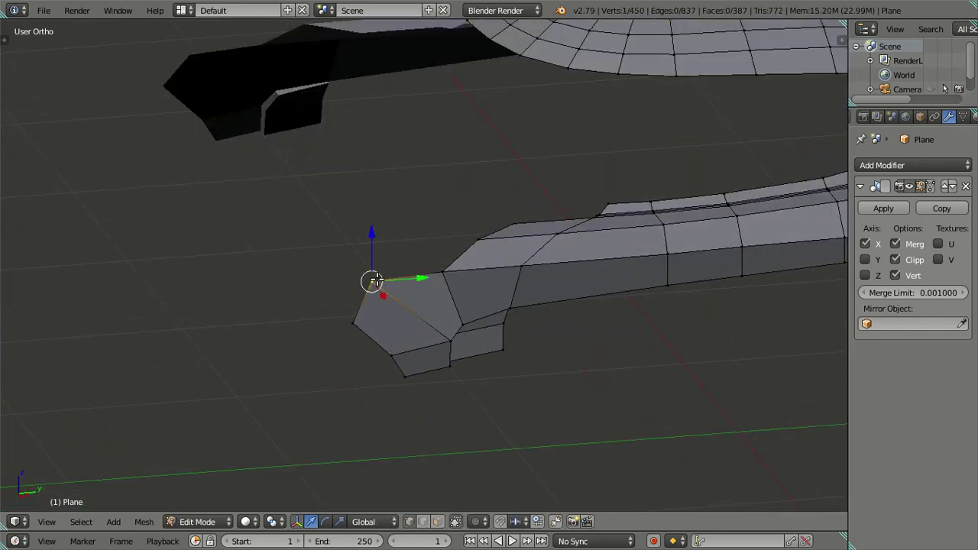
key("KP_7")
scroll(397, 282, "up", 3)
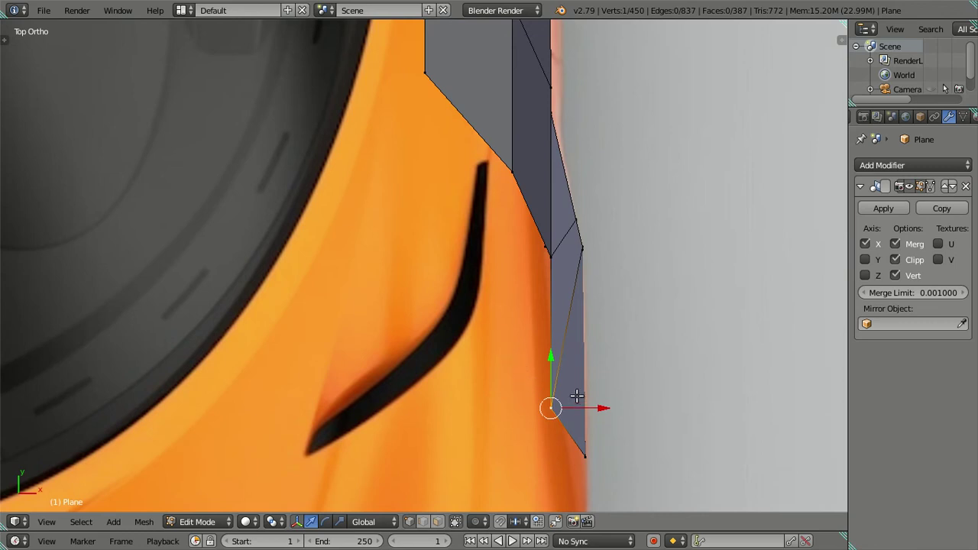
key("e")
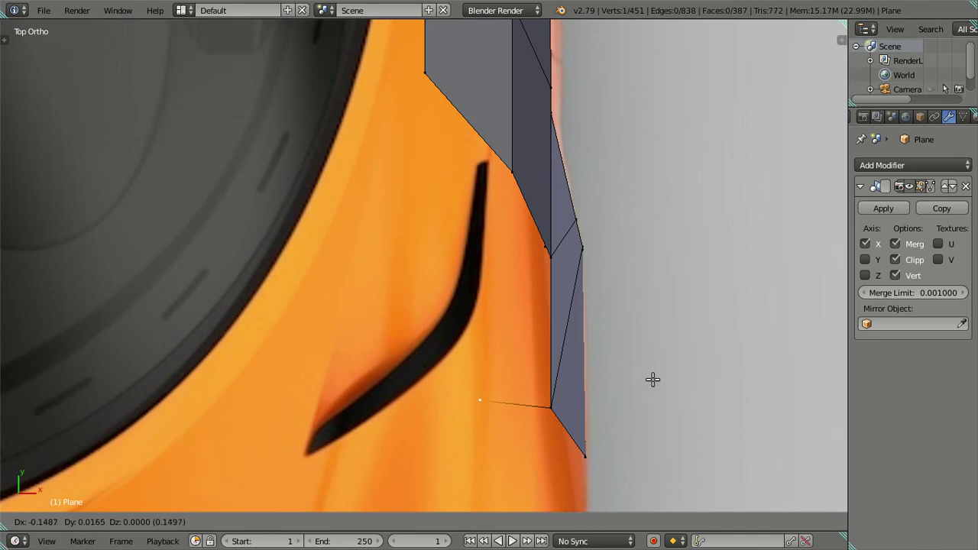
left_click(690, 387)
scroll(661, 382, "down", 3)
middle_click_drag(558, 310, 578, 408, "shift")
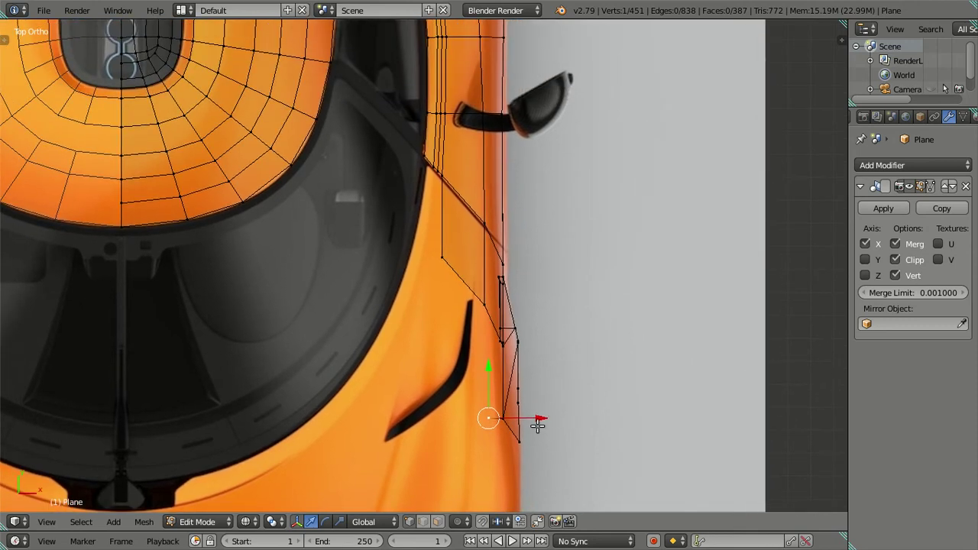
scroll(528, 432, "up", 2)
- Inspect the fender mesh in solid and wireframe shading, clearing the selection
right_click(503, 327, "alt")
scroll(489, 350, "down", 1)
scroll(486, 350, "down", 1)
scroll(490, 356, "down", 1)
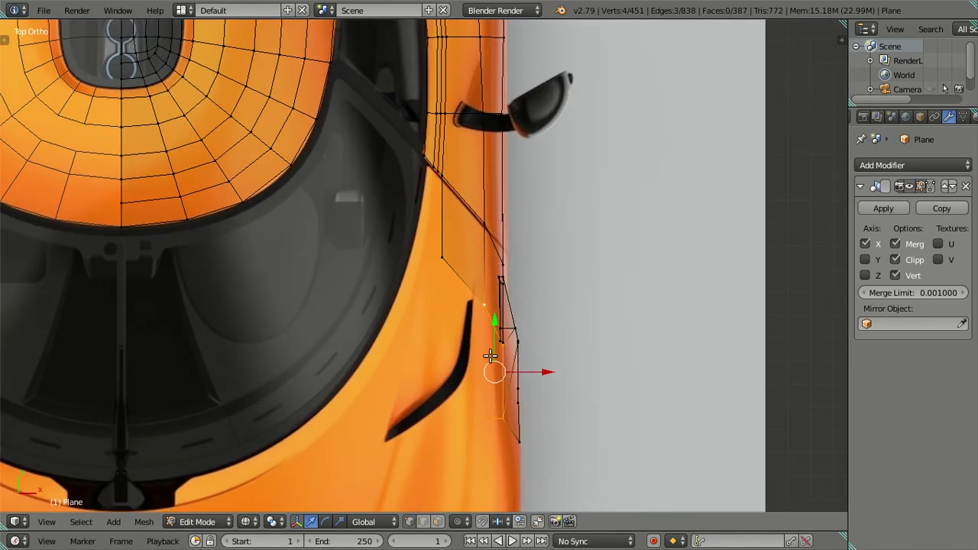
scroll(490, 356, "down", 3)
scroll(490, 356, "down", 2)
scroll(490, 356, "down", 2)
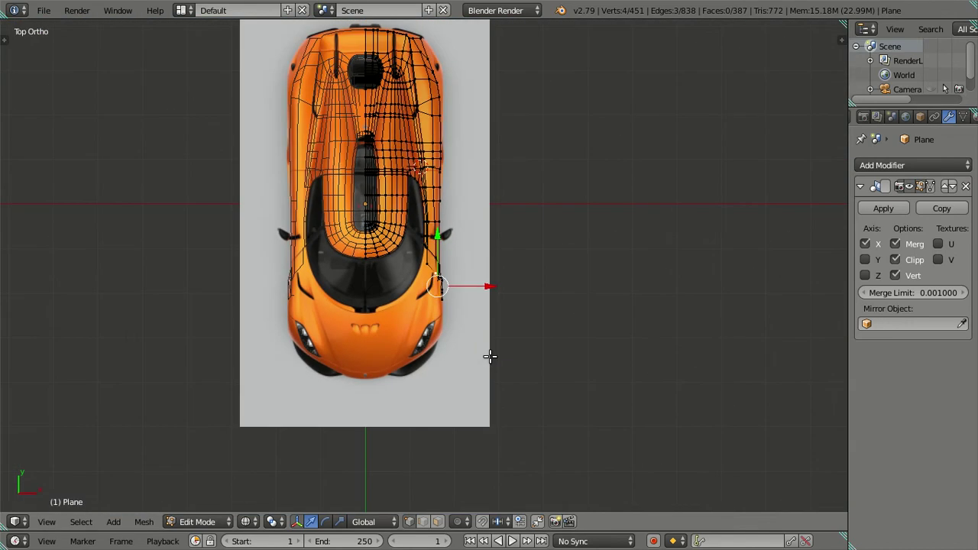
scroll(490, 356, "up", 2)
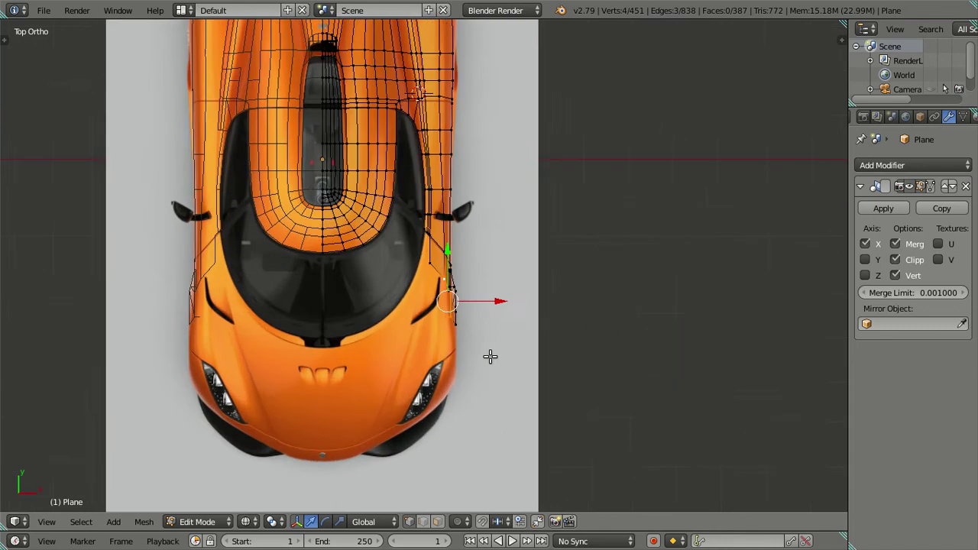
scroll(489, 356, "up", 3)
scroll(490, 356, "up", 1)
scroll(489, 356, "down", 1)
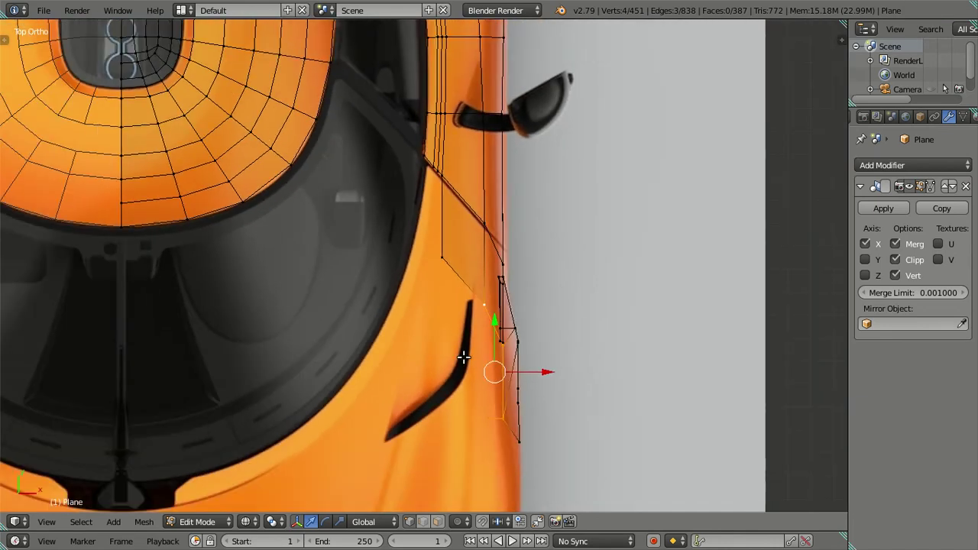
key("a")
key("z")
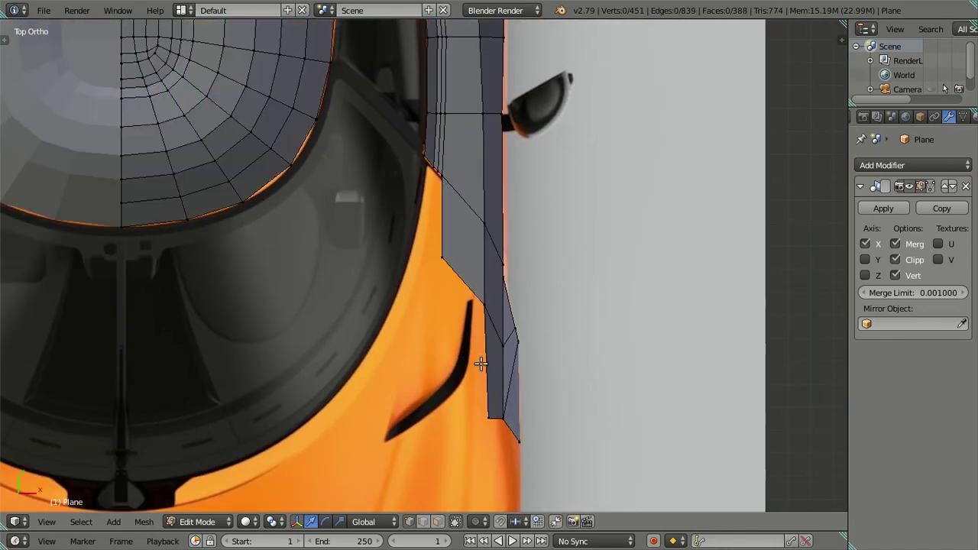
scroll(481, 363, "up", 2)
scroll(489, 306, "up", 1)
key("z")
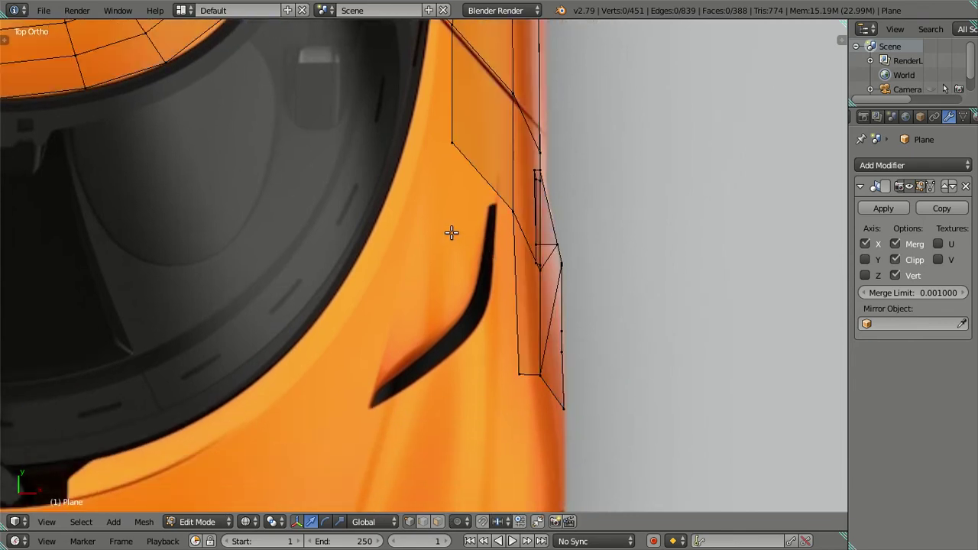
scroll(451, 231, "down", 2)
scroll(470, 252, "down", 3)
key("z")
mouse_move(470, 252)
middle_mouse_down()
mouse_move(473, 116)
mouse_move(426, 91)
mouse_move(390, 174)
mouse_move(454, 186)
mouse_move(480, 148)
mouse_move(482, 104)
mouse_move(518, 214)
middle_mouse_up()
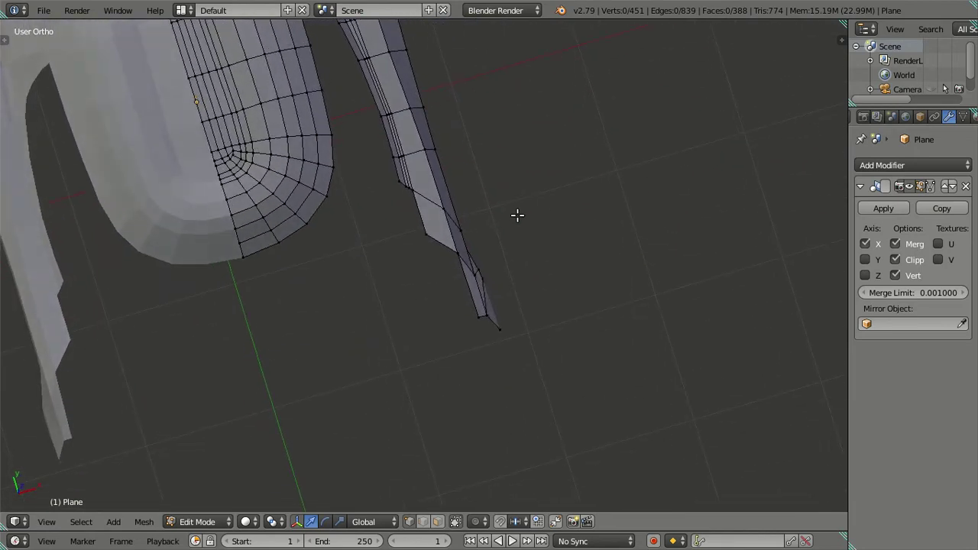
key("KP_7")
scroll(470, 237, "up", 4)
scroll(461, 255, "up", 2)
key("z")
- Shift the extruded vertex and the side vertices up to the mirror along X
right_click(492, 262)
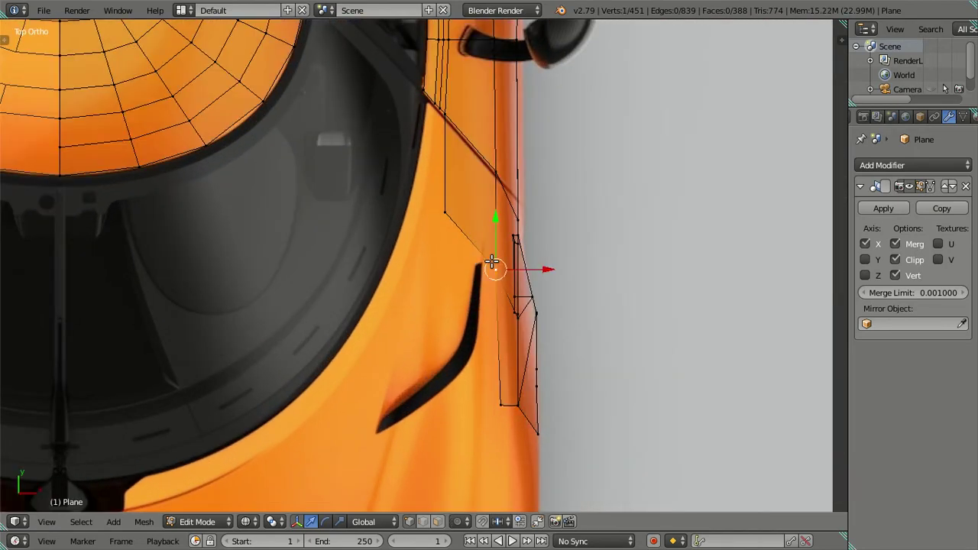
right_click(499, 393, "shift")
middle_click_drag(484, 212, 476, 371, "shift")
right_click(485, 327, "shift")
right_click(482, 201, "shift")
middle_click_drag(473, 145, 476, 183, "shift")
right_click(486, 149, "shift")
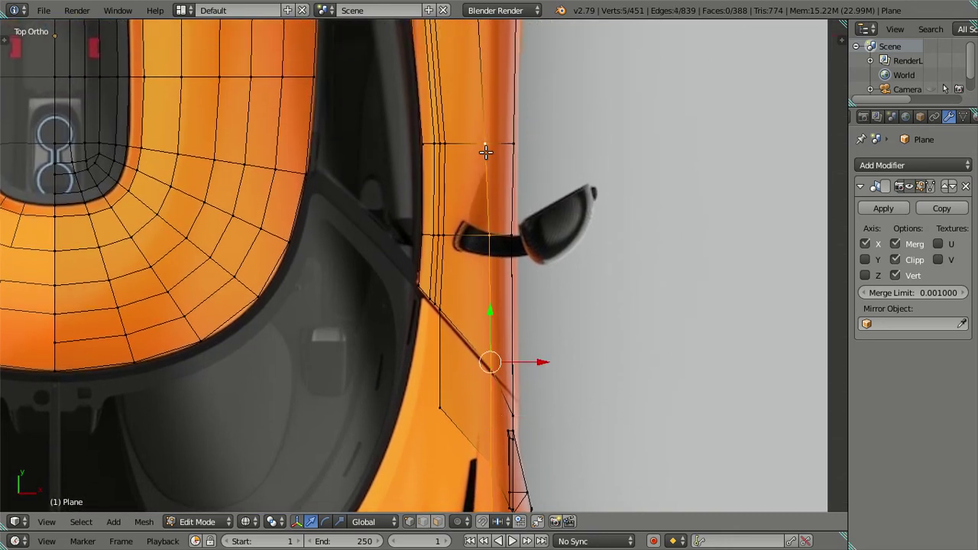
key("g")
key("x")
left_click(519, 360)
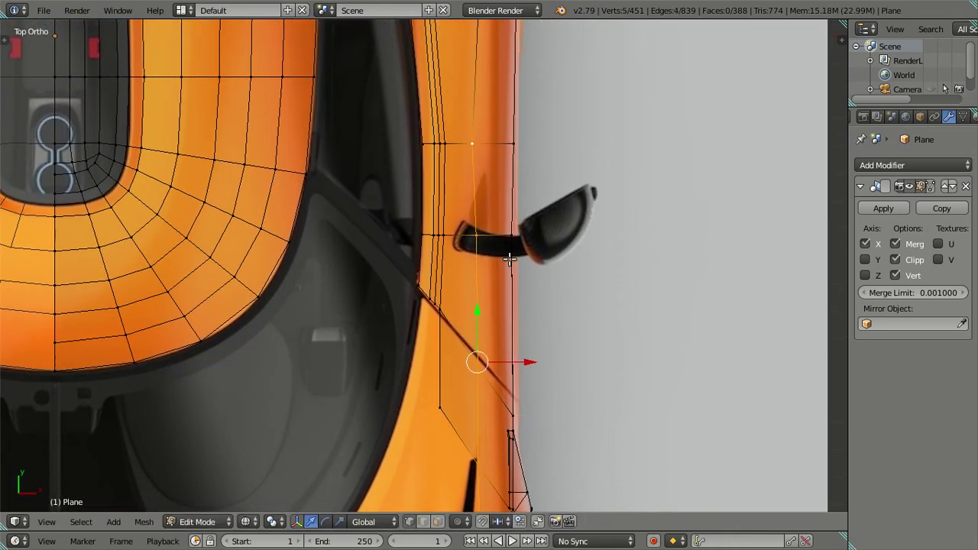
- Nudge two vertices on the body's side edge slightly inward along X
middle_click_drag(517, 251, 530, 411, "shift")
middle_click_drag(504, 281, 500, 397, "shift")
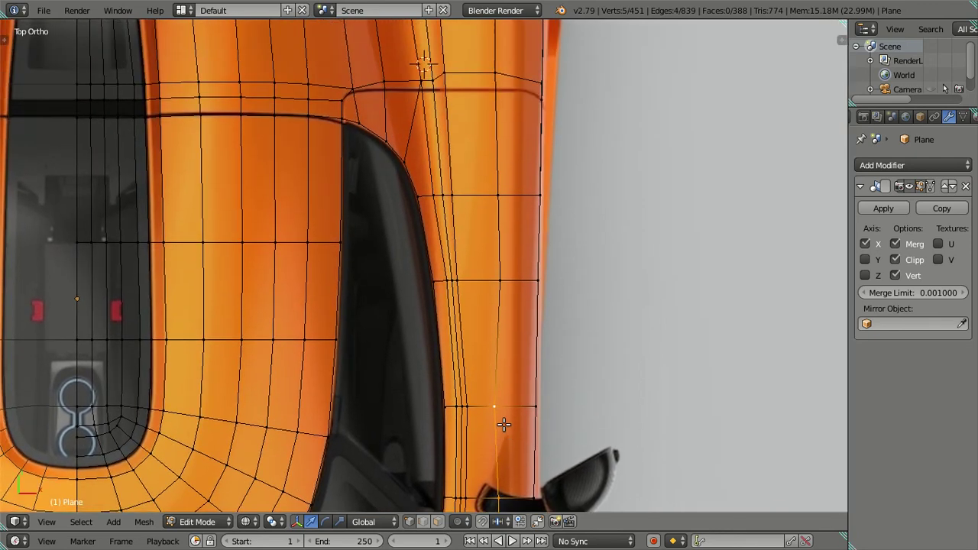
right_click(497, 371)
right_click(498, 286, "shift")
left_click_drag(545, 321, 537, 321)
key("a")
- Select the front corner vertex and start an X move, then cancel it
scroll(520, 336, "down", 4)
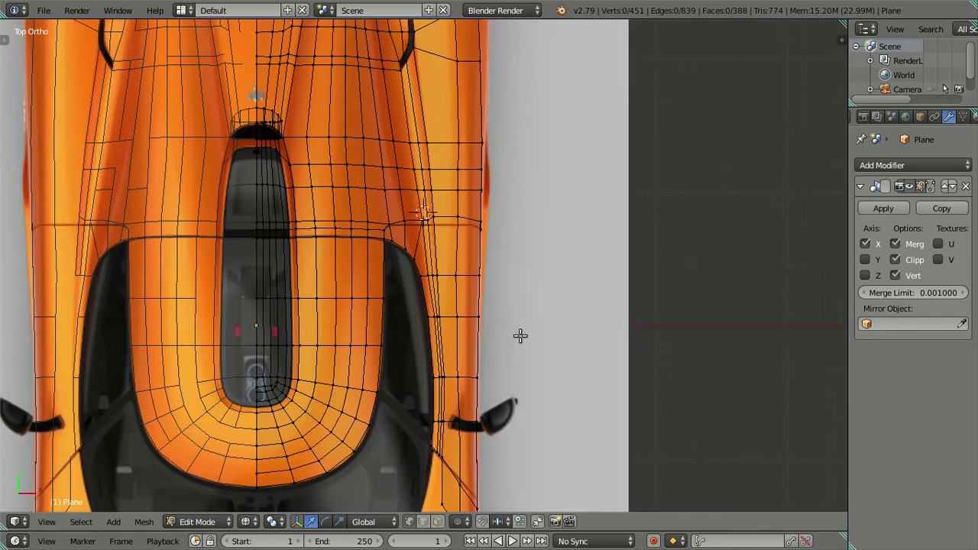
scroll(459, 294, "down", 2)
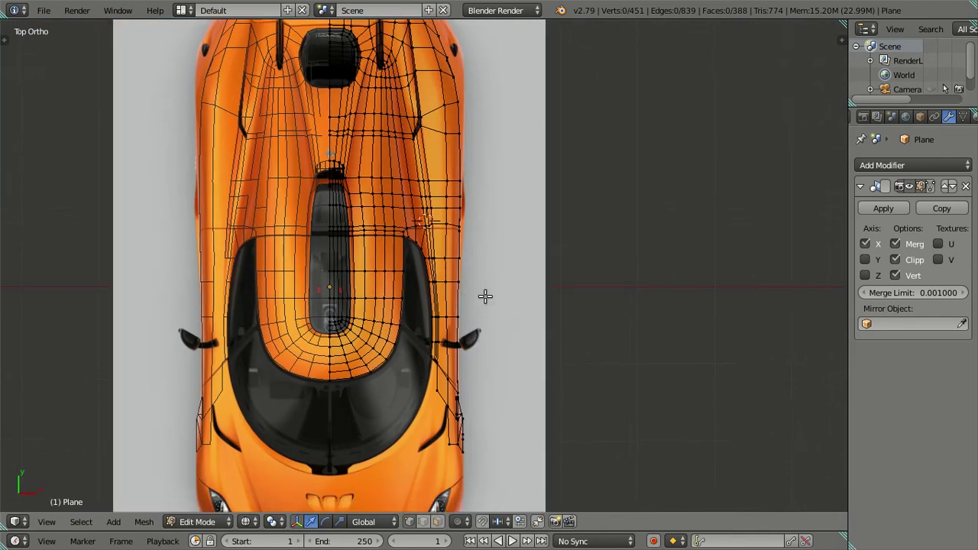
scroll(511, 343, "up", 3)
scroll(524, 360, "up", 1)
middle_click_drag(524, 360, 486, 290, "shift")
scroll(486, 290, "up", 2)
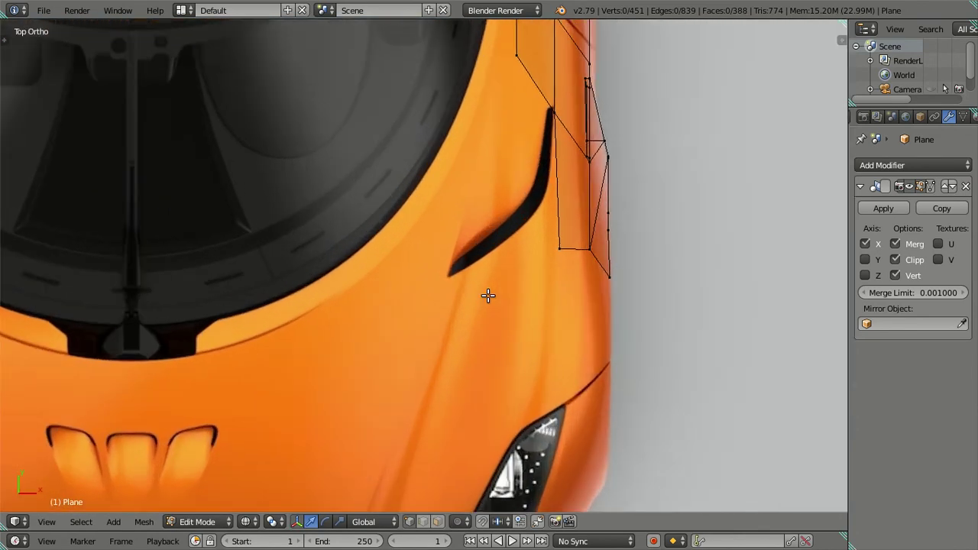
right_click(556, 252)
key("g")
key("x")
key("Escape")
- Check the mesh alignment in top and orbited views, in solid and wireframe
middle_click_drag(572, 256, 554, 269)
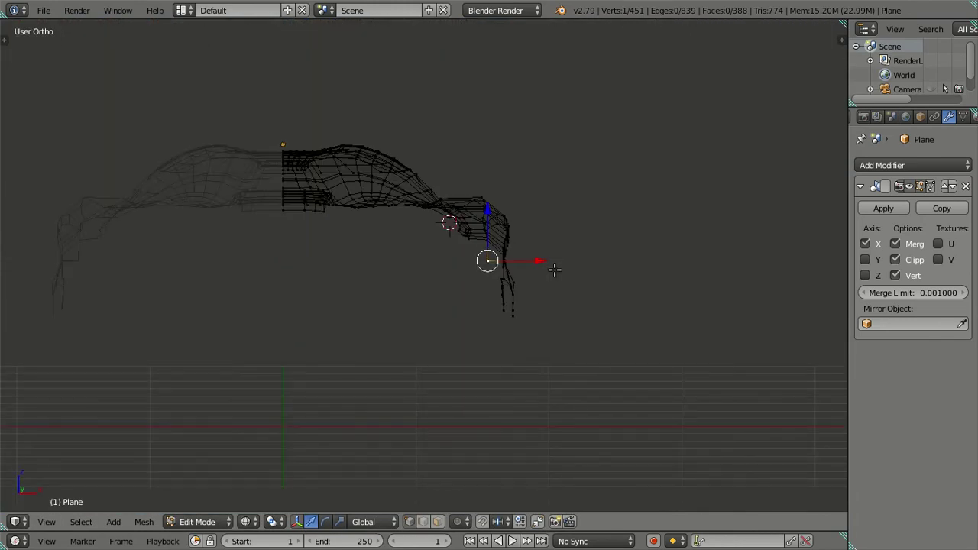
key("KP_7")
key("z")
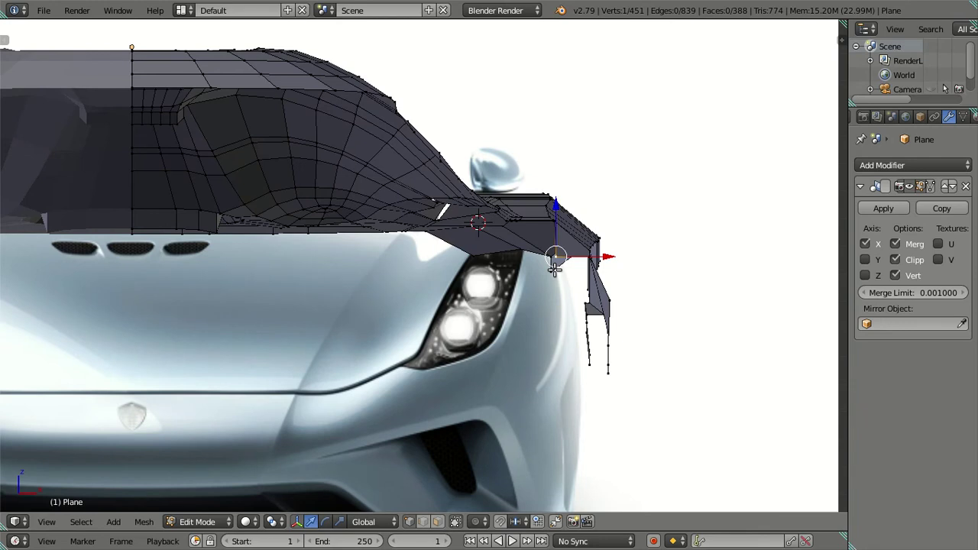
key("z")
scroll(555, 268, "down", 1)
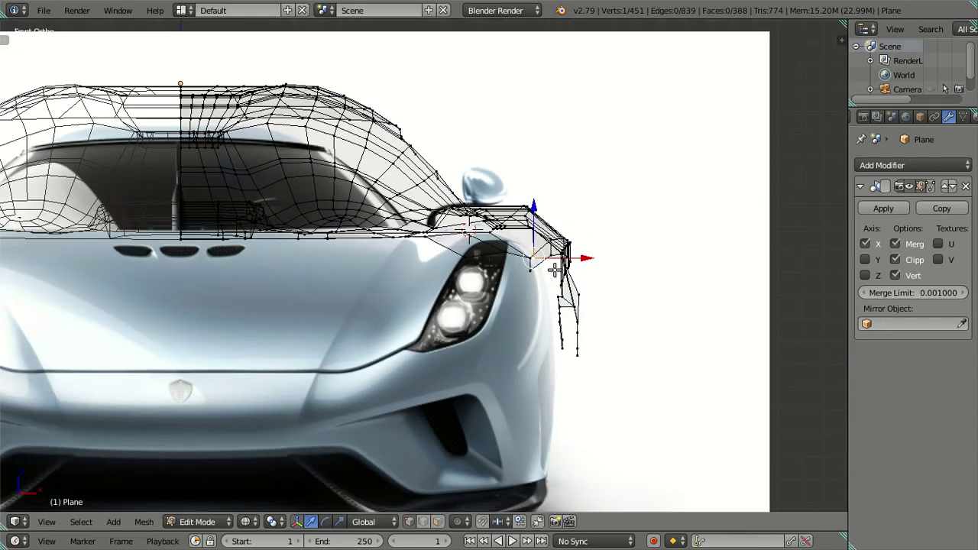
middle_click_drag(487, 253, 404, 245)
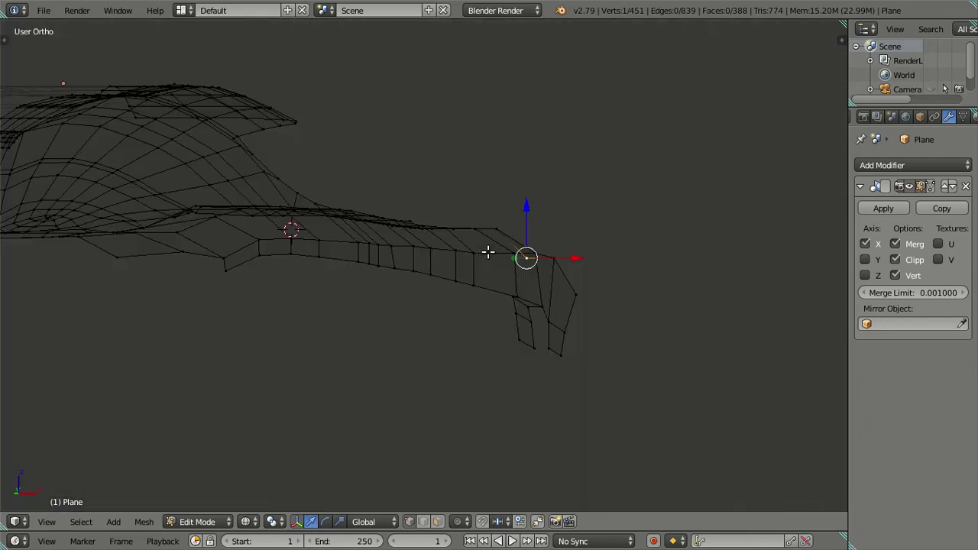
scroll(404, 244, "down", 2)
- In Right view, move the first windshield-base vertex vertically onto the reference
key("KP_3")
scroll(404, 245, "up", 4)
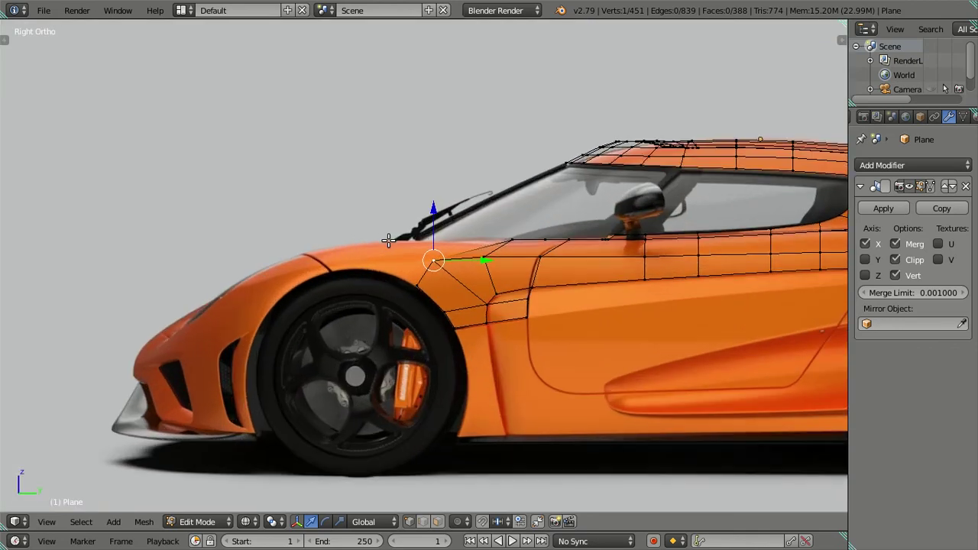
scroll(436, 251, "up", 2)
scroll(388, 240, "up", 2)
mouse_move(428, 250)
middle_mouse_down()
mouse_move(484, 332)
mouse_move(512, 426)
mouse_move(482, 339)
mouse_move(430, 277)
middle_mouse_up()
key("KP_3")
key("g")
key("z")
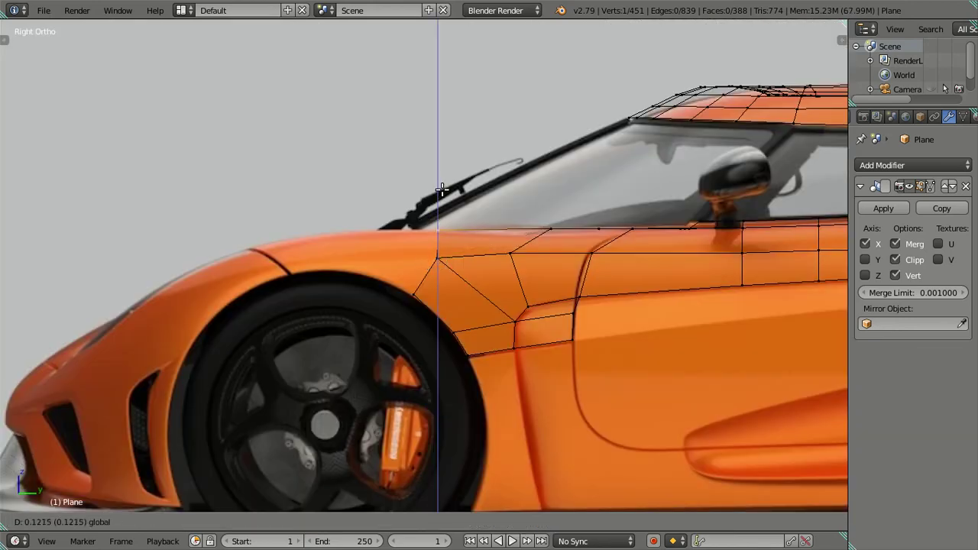
left_click(462, 192)
- Align the next two windshield-base vertices vertically to the side reference
mouse_move(463, 192)
middle_mouse_down()
mouse_move(583, 327)
mouse_move(517, 303)
mouse_move(520, 336)
middle_mouse_up()
right_click(520, 336)
key("KP_3")
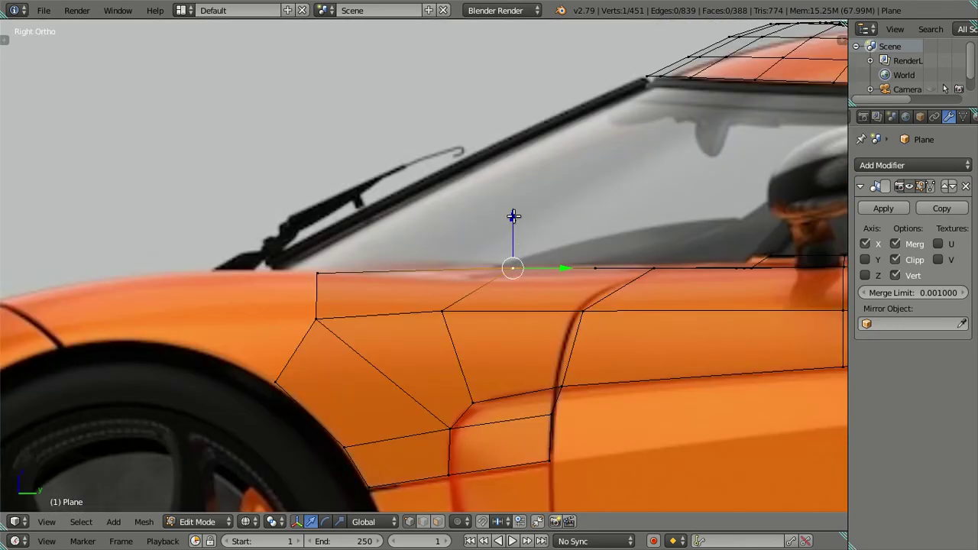
key("g")
key("z")
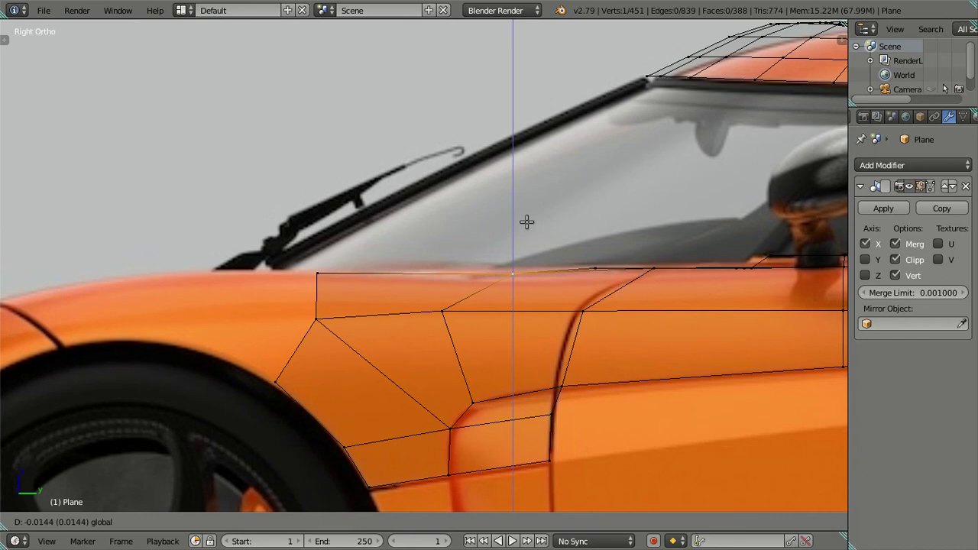
left_click(600, 252)
middle_click_drag(636, 283, 640, 310)
right_click(642, 323)
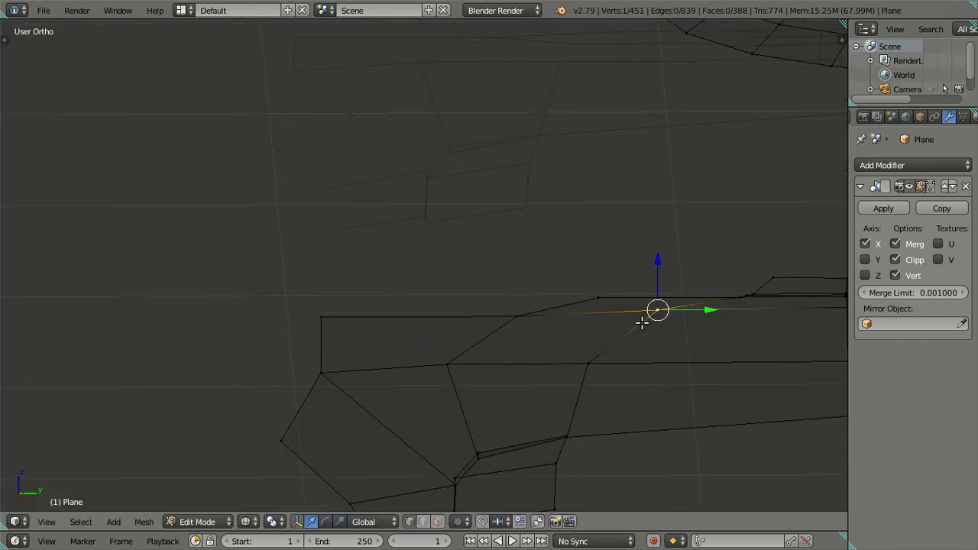
key("KP_3")
key("g")
key("z")
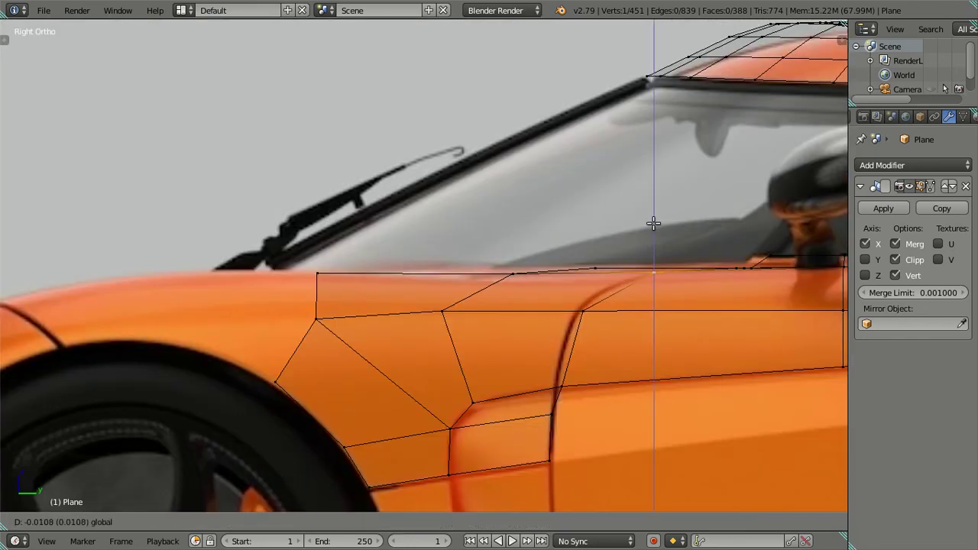
left_click(697, 282)
- Select the chain of vertices along the line below the side window
middle_click_drag(697, 283, 318, 254, "shift")
right_click(461, 244)
mouse_move(463, 271)
middle_mouse_down()
mouse_move(494, 315)
mouse_move(478, 321)
middle_mouse_up()
right_click(476, 317)
right_click(533, 296, "shift")
right_click(608, 271, "shift")
right_click(667, 260, "shift")
mouse_move(668, 253)
middle_mouse_down()
mouse_move(662, 328)
mouse_move(706, 218)
mouse_move(794, 145)
mouse_move(736, 175)
mouse_move(723, 197)
middle_mouse_up()
right_click(722, 197, "shift")
right_click(642, 226, "ctrl")
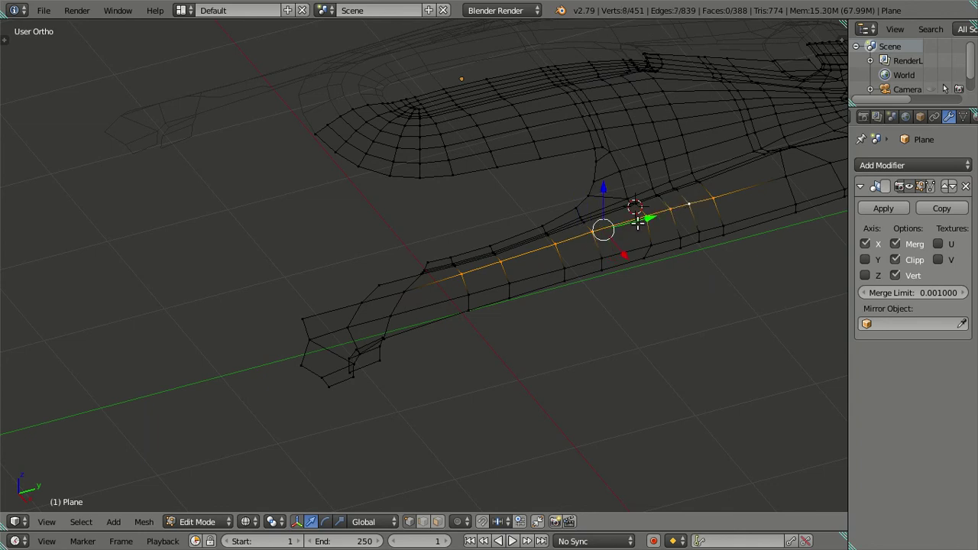
- Lower the beltline chain by 0.0173 onto the reference's door line
key("KP_3")
scroll(577, 213, "up", 4)
middle_click_drag(574, 218, 451, 290, "shift")
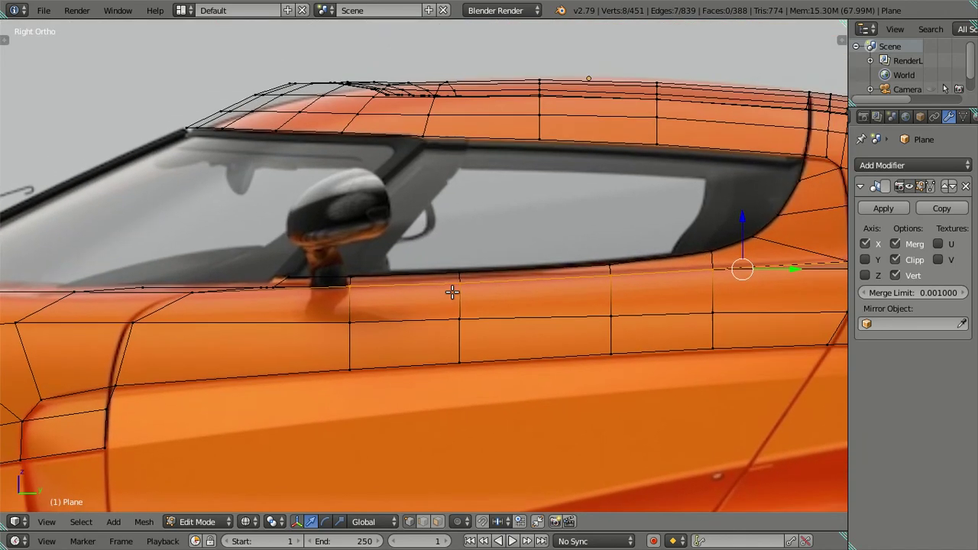
left_click_drag(726, 230, 728, 237)
mouse_move(690, 264)
middle_mouse_down("shift")
mouse_move(183, 347)
mouse_move(490, 384)
middle_mouse_up("shift")
scroll(405, 302, "down", 2)
- Select the beltline edge chain over the rear wheel arch, including the rear end vertex
right_click(477, 361)
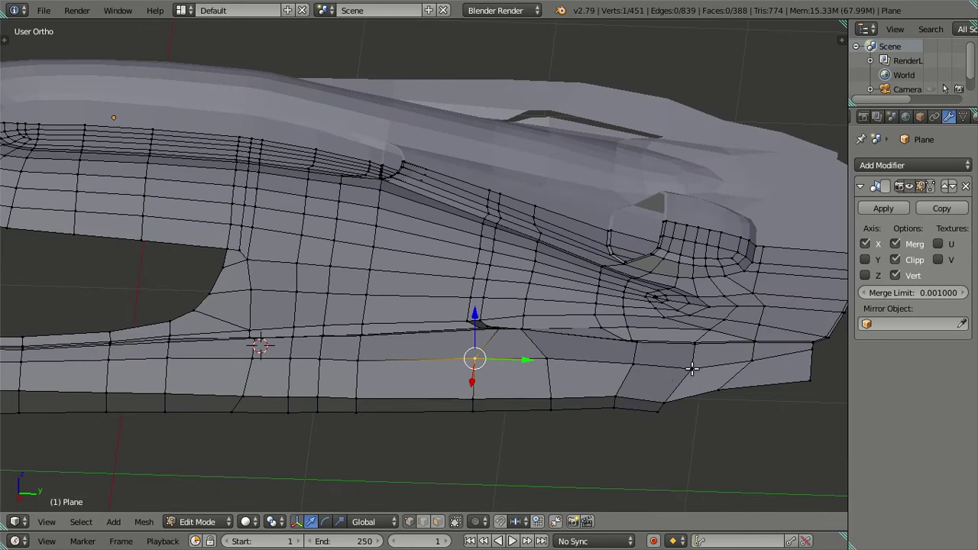
right_click(788, 363, "ctrl")
right_click(809, 354, "shift")
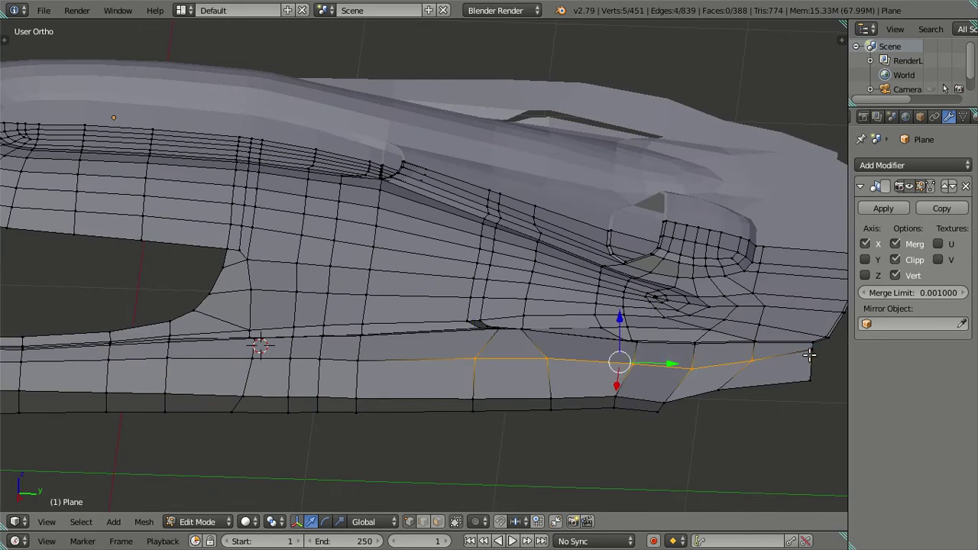
key("KP_3")
middle_click_drag(543, 353, 462, 312, "shift")
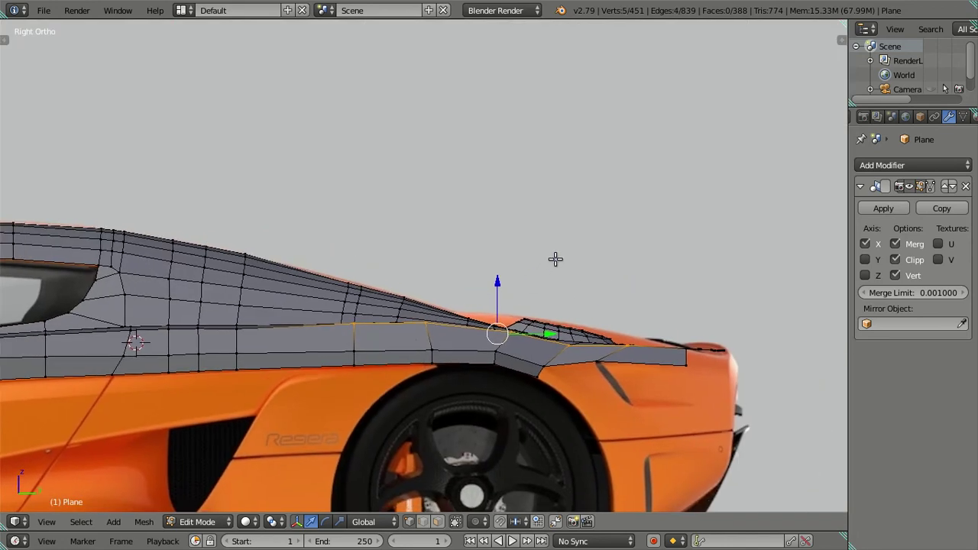
scroll(502, 296, "up", 1)
mouse_move(637, 367)
middle_mouse_down()
mouse_move(688, 397)
mouse_move(730, 362)
middle_mouse_up()
right_click(738, 356, "shift")
right_click(737, 368, "shift")
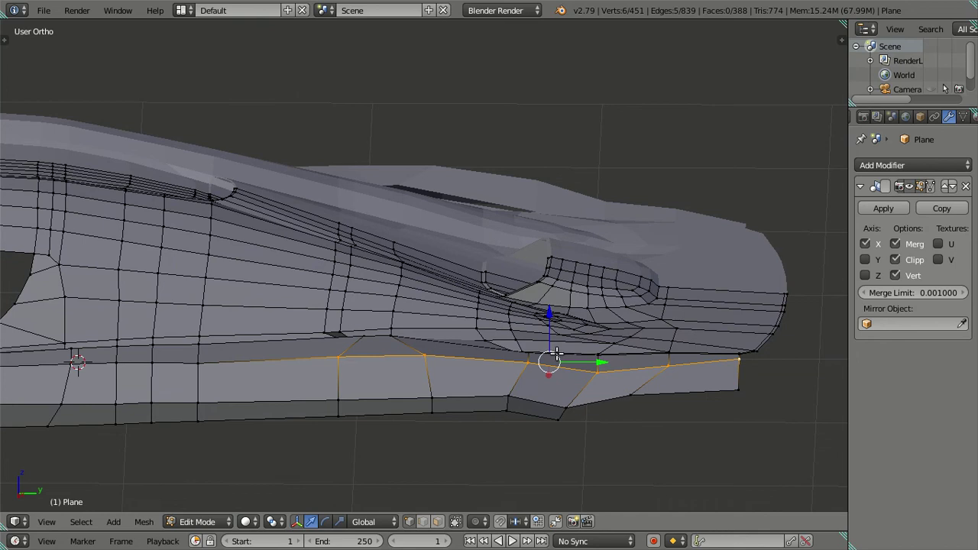
- In Right Ortho view, lower the selected rear chain vertically along Z
key("KP_3")
scroll(535, 329, "up", 2)
key("g")
key("z")
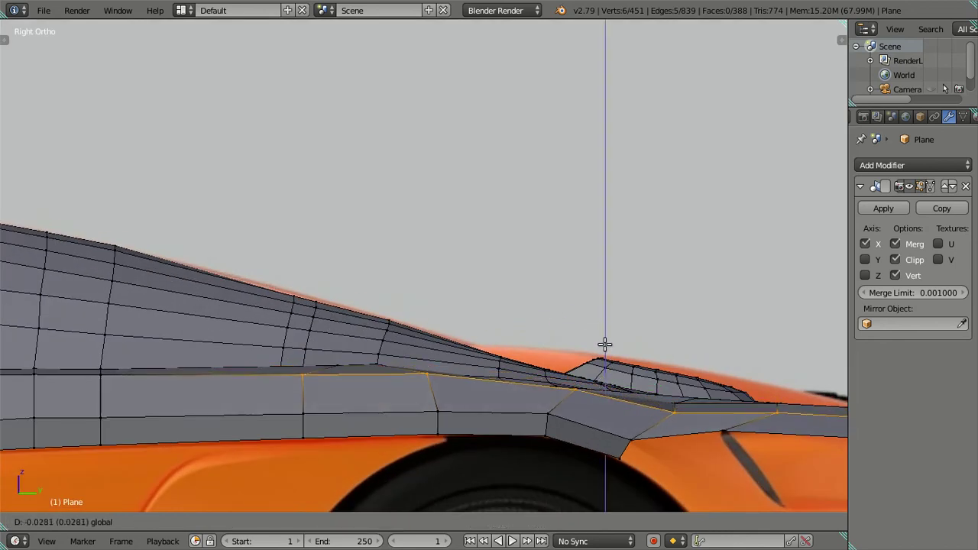
left_click(492, 351)
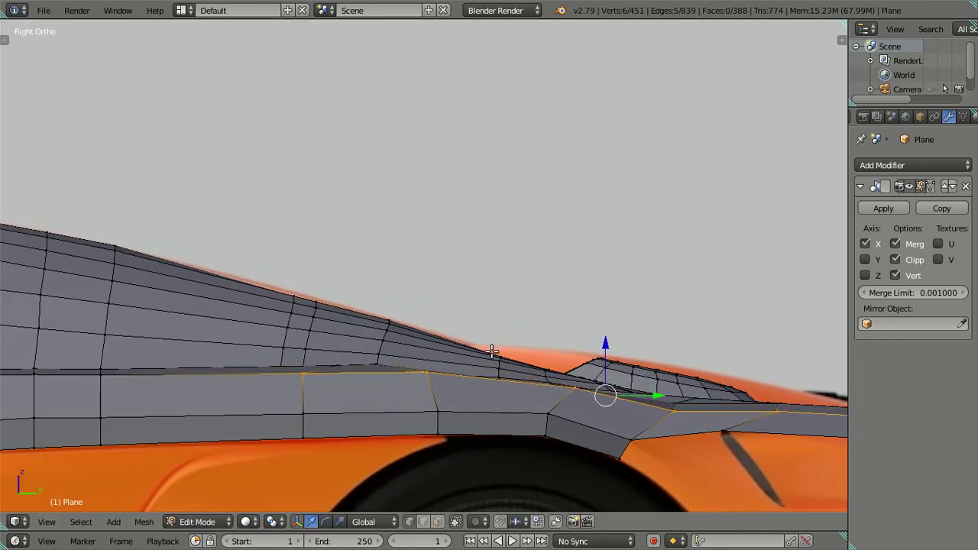
- Lower two vertices over the wheel arch vertically to match the reference line
scroll(420, 390, "down", 1, "shift")
right_click(430, 361)
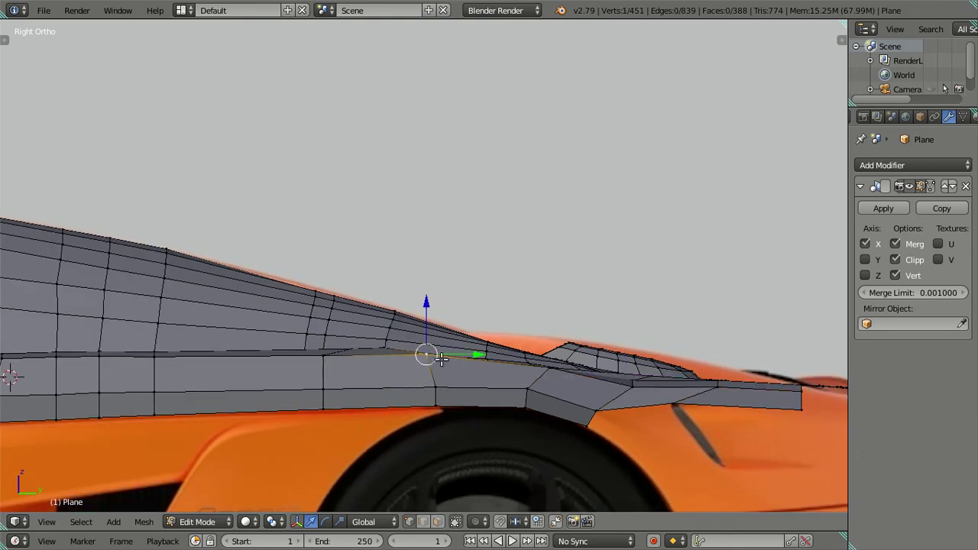
right_click(554, 381, "shift")
middle_click_drag(555, 381, 532, 416)
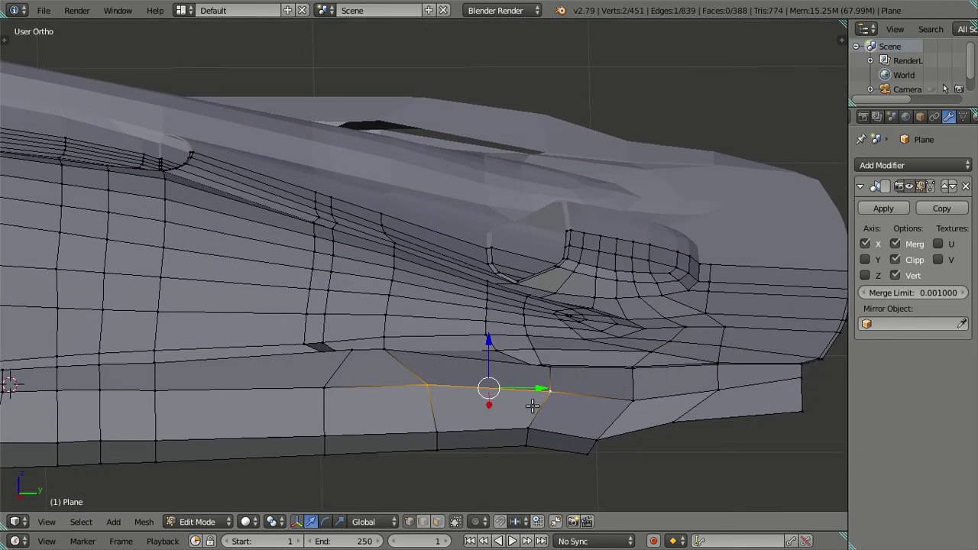
key("KP_3")
left_click_drag(491, 310, 491, 316)
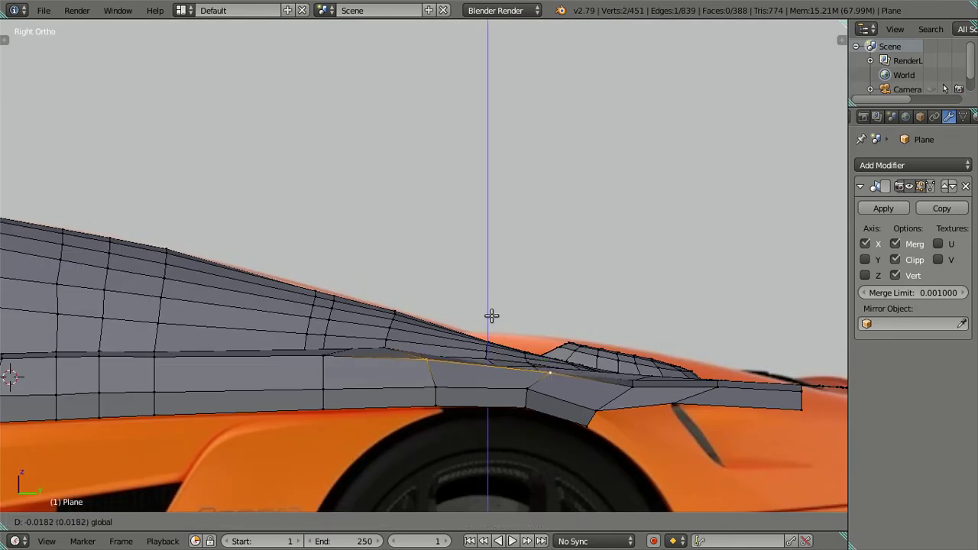
mouse_move(491, 316)
middle_mouse_down()
mouse_move(634, 373)
mouse_move(390, 352)
mouse_move(516, 370)
middle_mouse_up()
scroll(634, 373, "down", 3)
scroll(404, 348, "down", 2)
- Clear the selection, check the shape in Object Mode, then return to Edit Mode with solid shading
key("a")
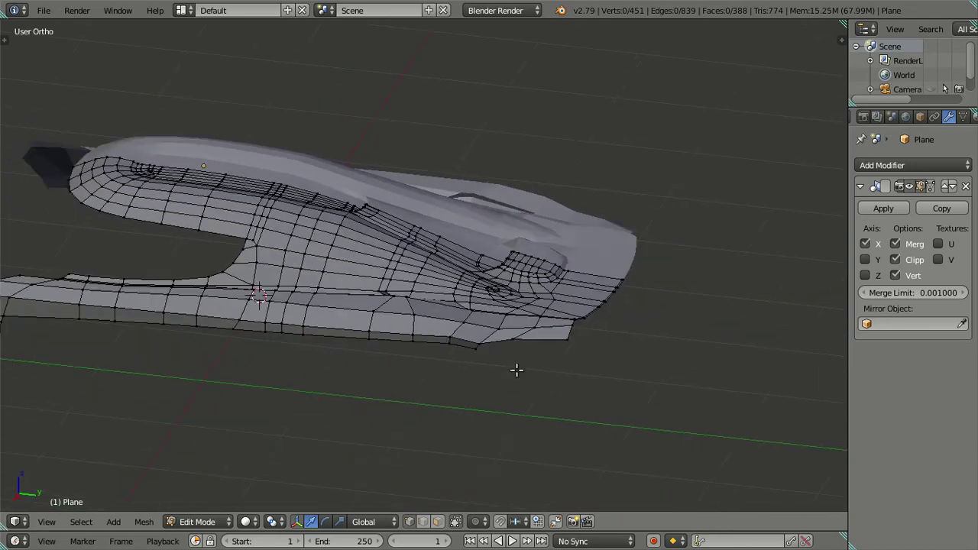
key("KP_3")
scroll(547, 328, "up", 1)
scroll(585, 369, "up", 1)
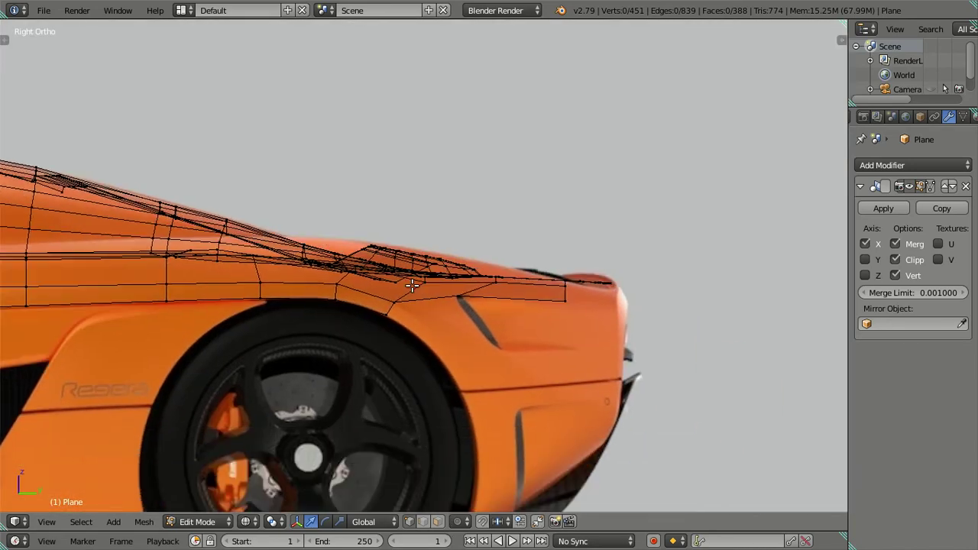
scroll(408, 326, "up", 2)
scroll(408, 326, "up", 1)
key("Tab")
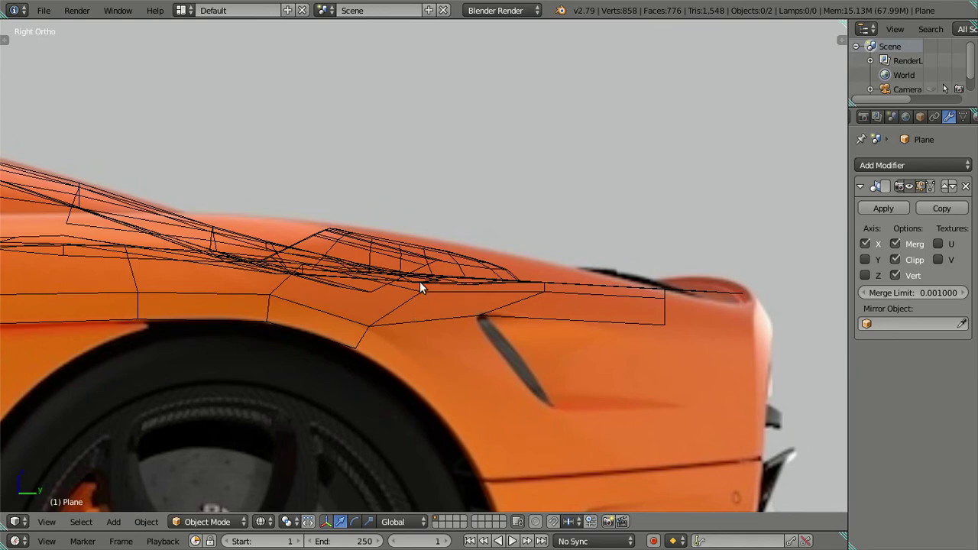
key("Tab")
key("z")
mouse_move(437, 283)
middle_mouse_down()
mouse_move(483, 330)
mouse_move(482, 382)
mouse_move(629, 356)
mouse_move(639, 334)
mouse_move(640, 372)
middle_mouse_up()
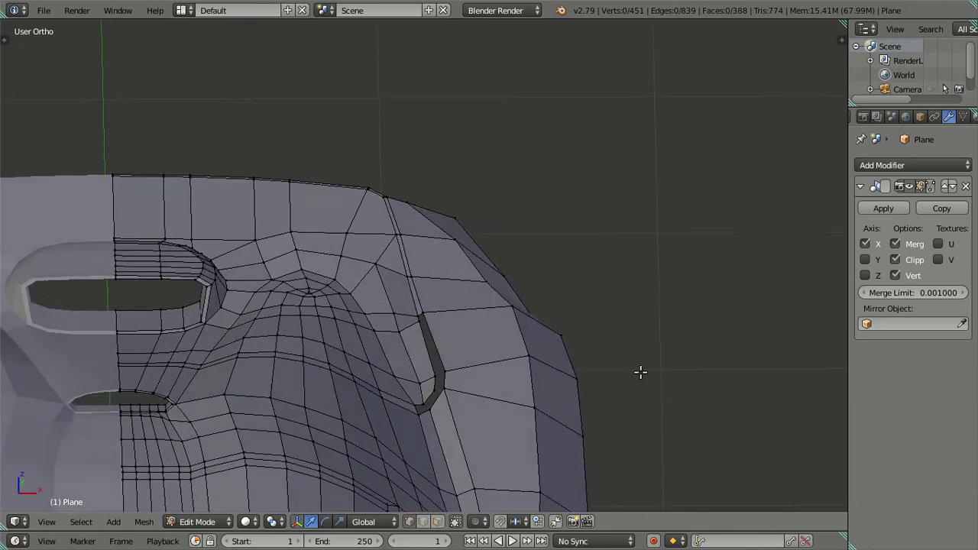
- Switch to Top view and frame the side-mirror area with textured shading
scroll(640, 372, "down", 2)
scroll(607, 395, "down", 3)
scroll(527, 359, "down", 2)
middle_click_drag(482, 388, 544, 239, "shift")
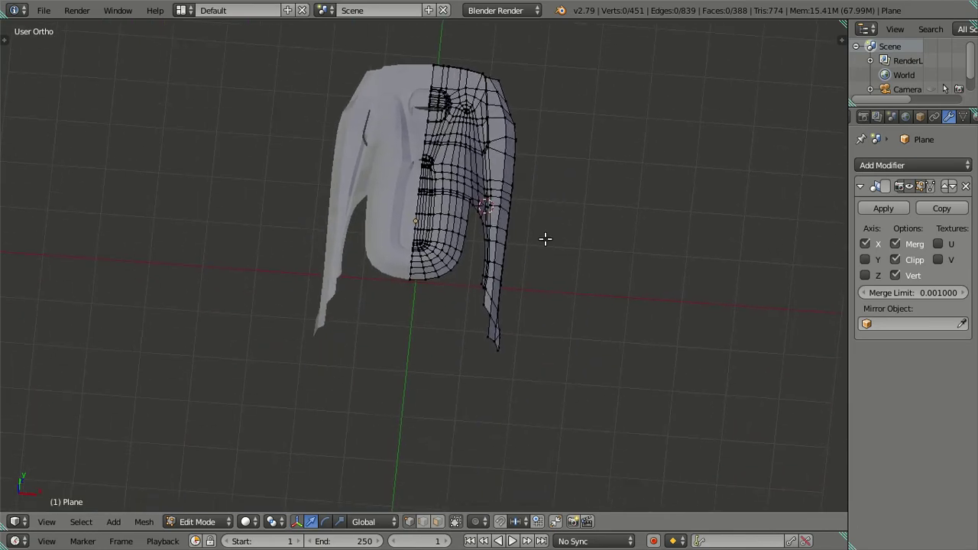
scroll(527, 252, "down", 4)
key("KP_7")
scroll(492, 222, "up", 1)
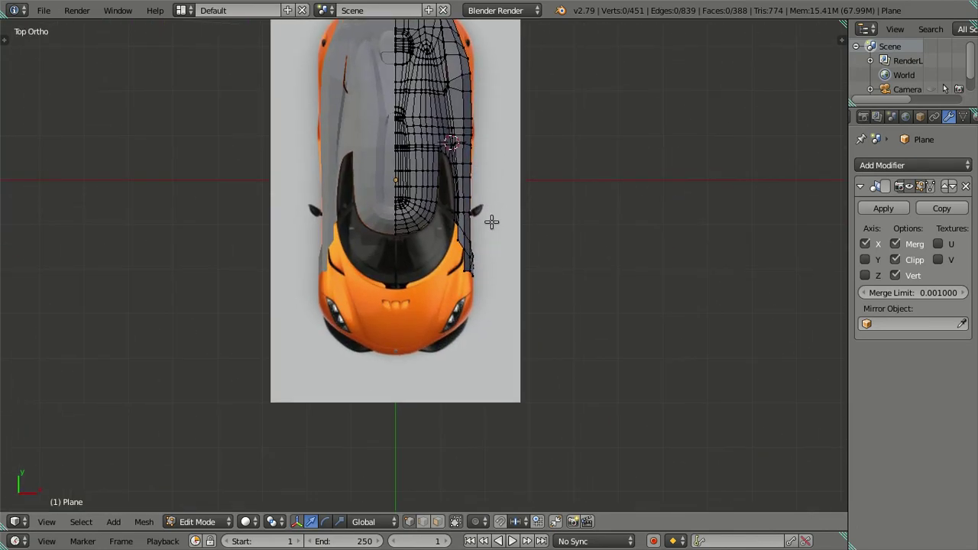
scroll(491, 221, "up", 4)
scroll(559, 203, "up", 2)
scroll(485, 297, "up", 2)
scroll(486, 285, "up", 2)
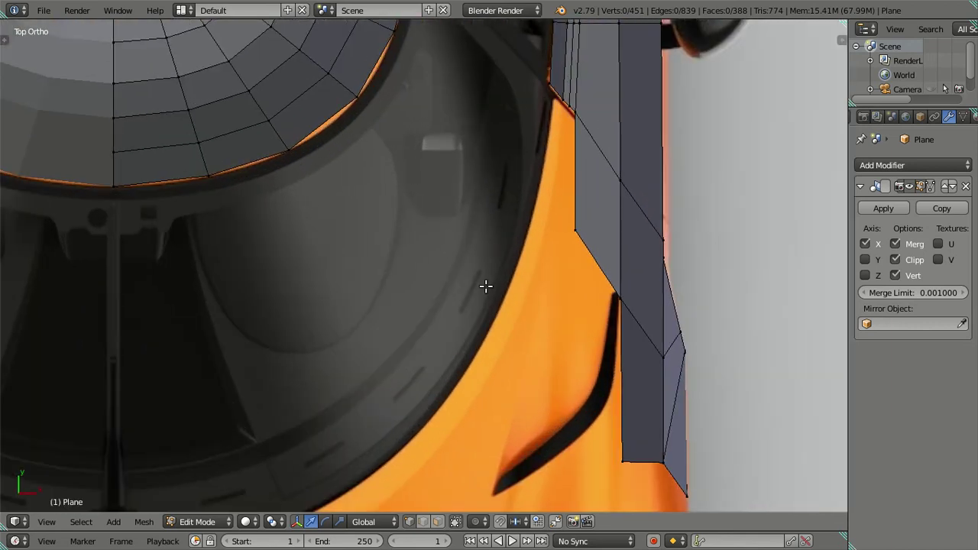
key("Tab")
scroll(493, 277, "down", 5)
scroll(498, 275, "up", 5)
key("Tab")
middle_click_drag(547, 186, 507, 333, "shift")
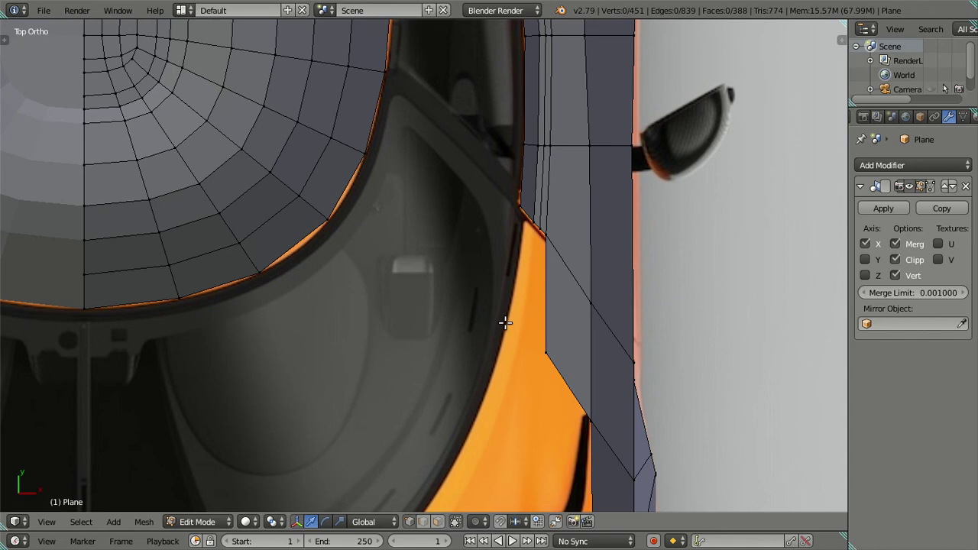
key("alt+z")
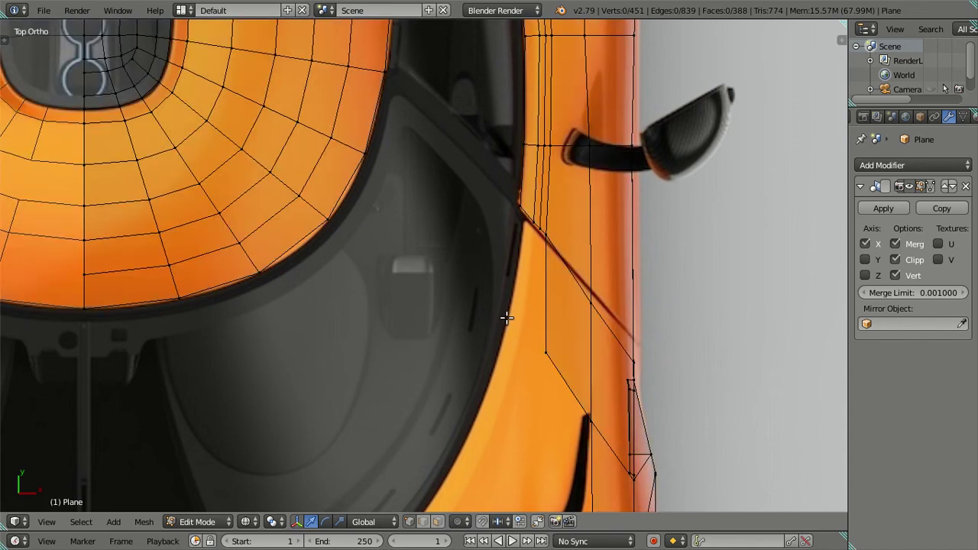
scroll(507, 318, "down", 5)
scroll(505, 249, "up", 6)
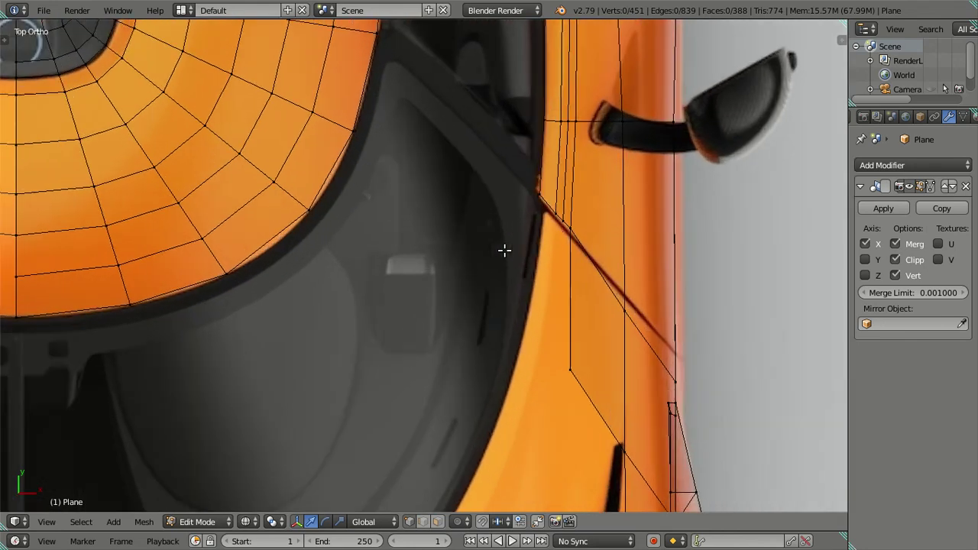
- Extrude the two body-side vertices beside the windshield pillar into a new face
right_click(554, 214)
middle_click_drag(550, 296, 550, 236, "shift")
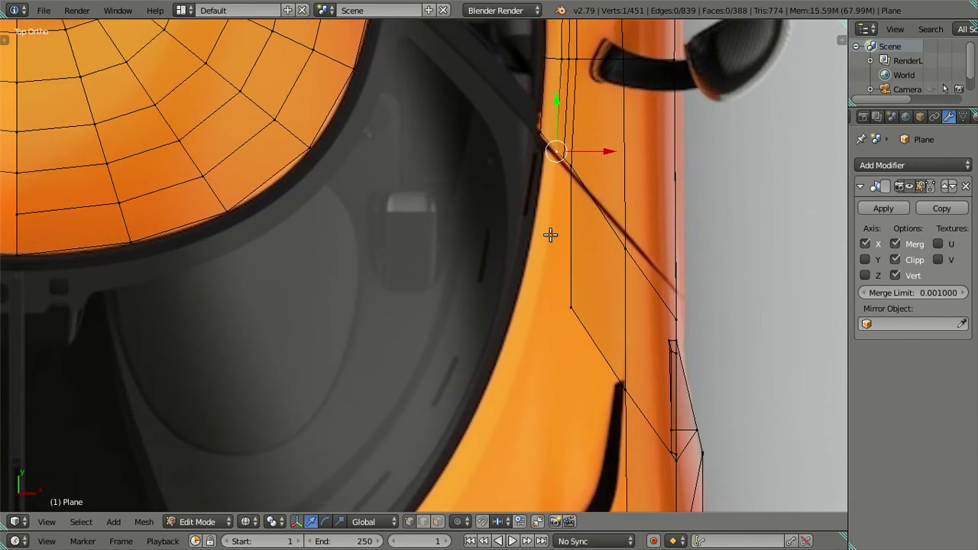
right_click(559, 164, "shift")
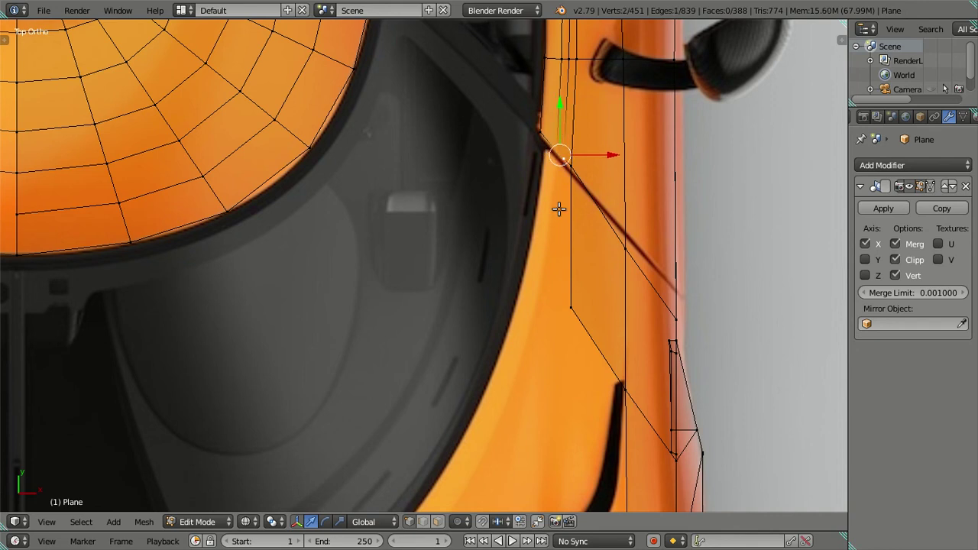
key("e")
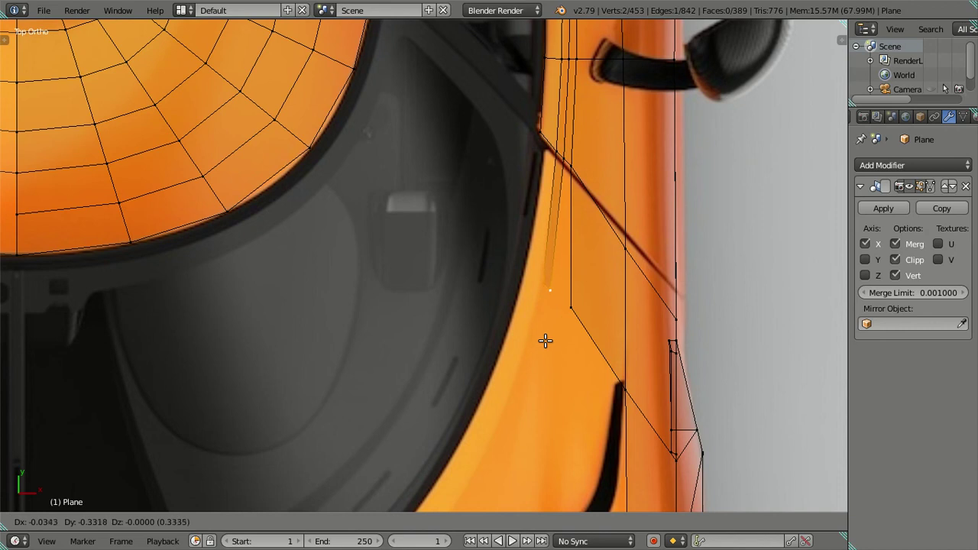
left_click(544, 336)
- Reposition the new extruded vertices, then deselect everything
right_click(574, 307)
right_click(574, 301)
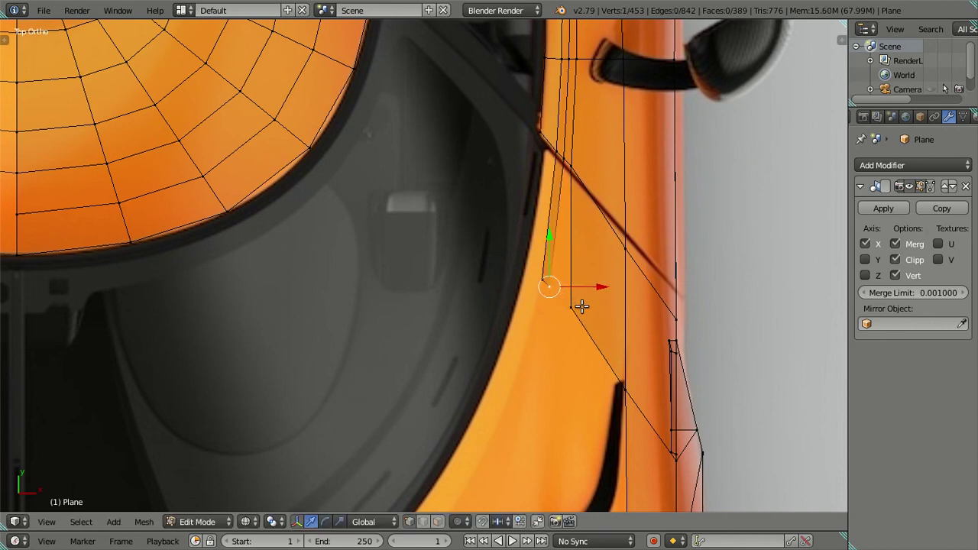
key("g")
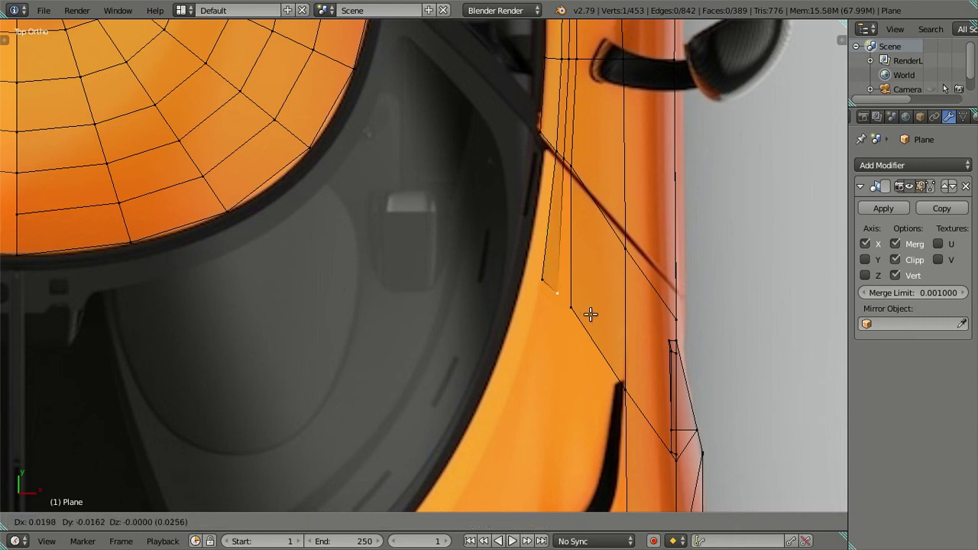
left_click(591, 314)
right_click(573, 306)
right_click(559, 291, "alt")
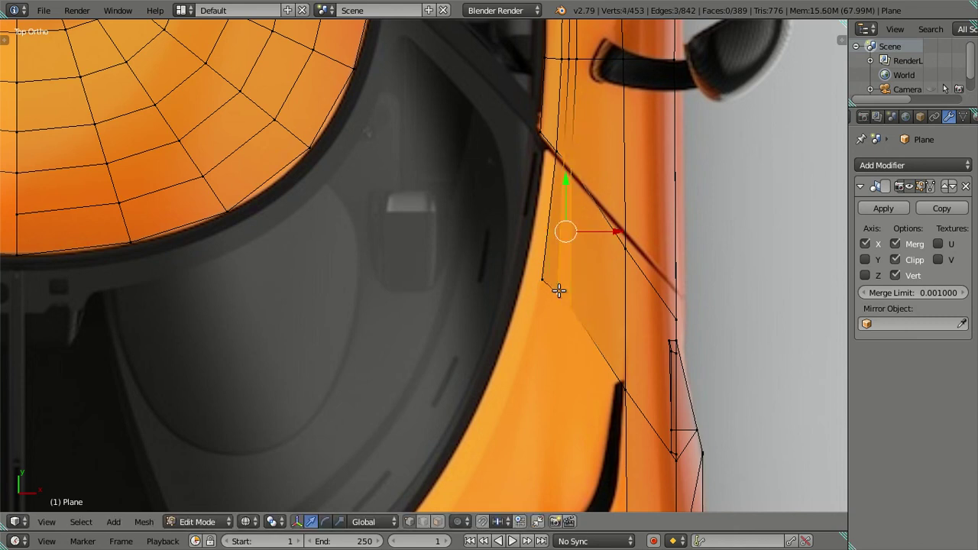
key("a")
- Duplicate five bottom-edge vertices and move the copy along Y toward the windshield base
scroll(552, 288, "down", 2)
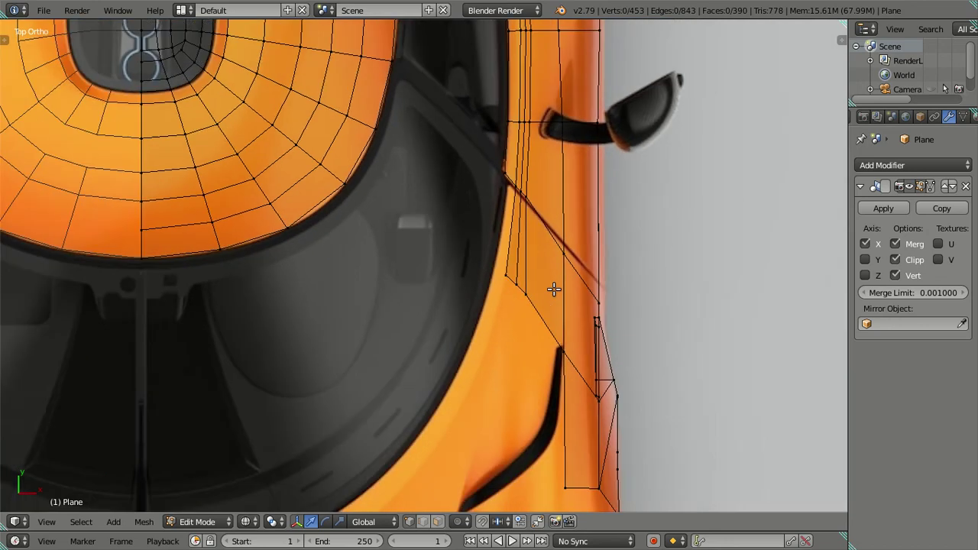
scroll(543, 298, "down", 2)
scroll(585, 243, "up", 1)
scroll(585, 243, "down", 1)
scroll(557, 258, "down", 1)
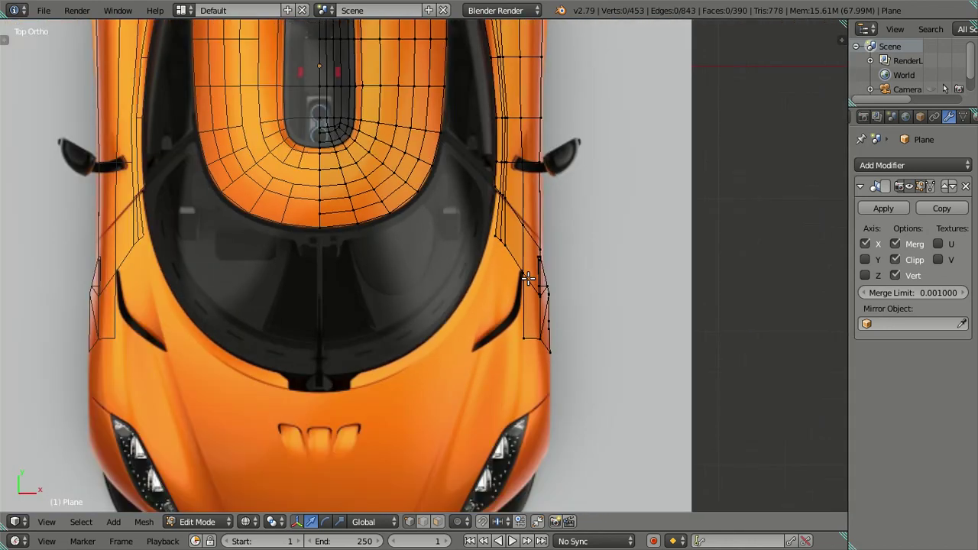
middle_click_drag(409, 258, 402, 350, "shift")
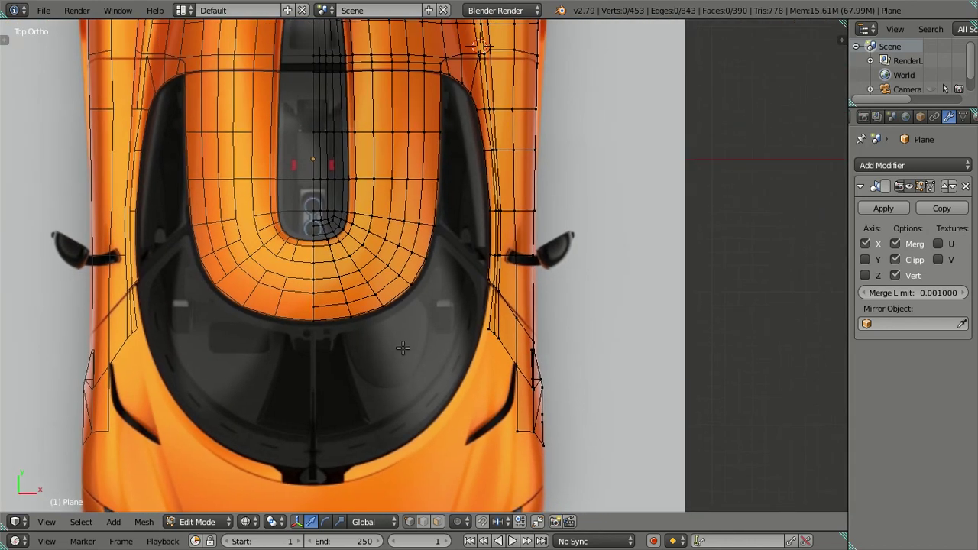
right_click(314, 321)
right_click(430, 263, "ctrl")
key("shift+d")
right_click(428, 290)
key("g")
key("y")
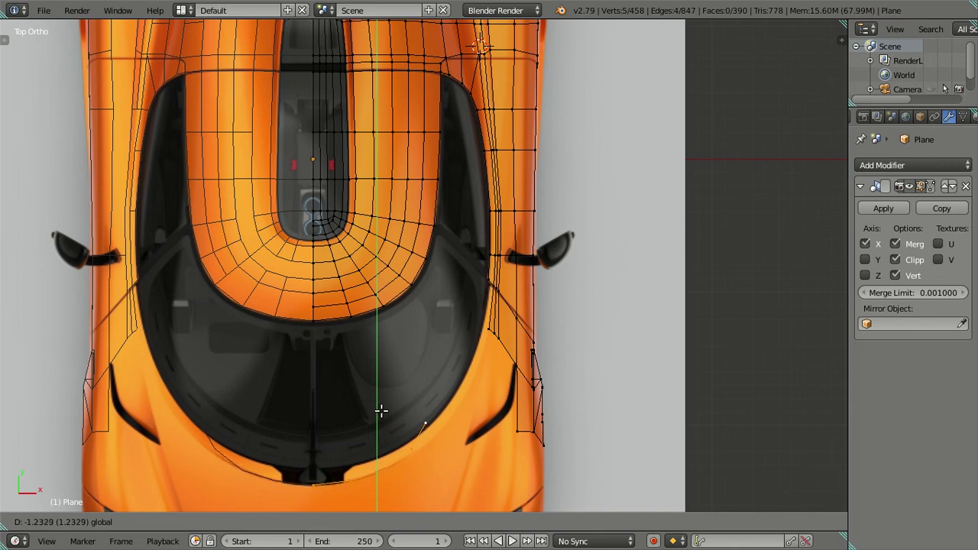
- Drop the duplicated chain at the windshield base and switch to solid shading
left_click(382, 411)
scroll(420, 397, "up", 2)
scroll(399, 328, "up", 2)
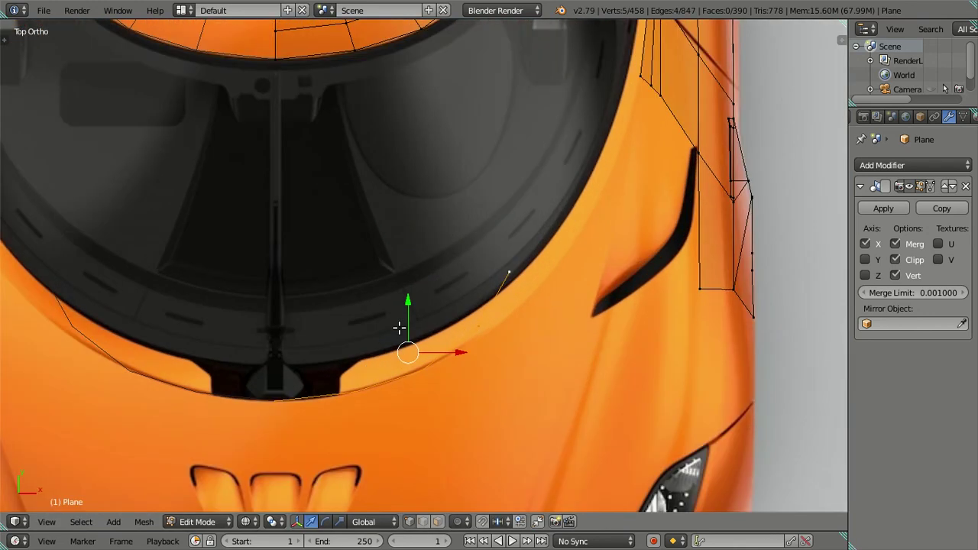
key("z")
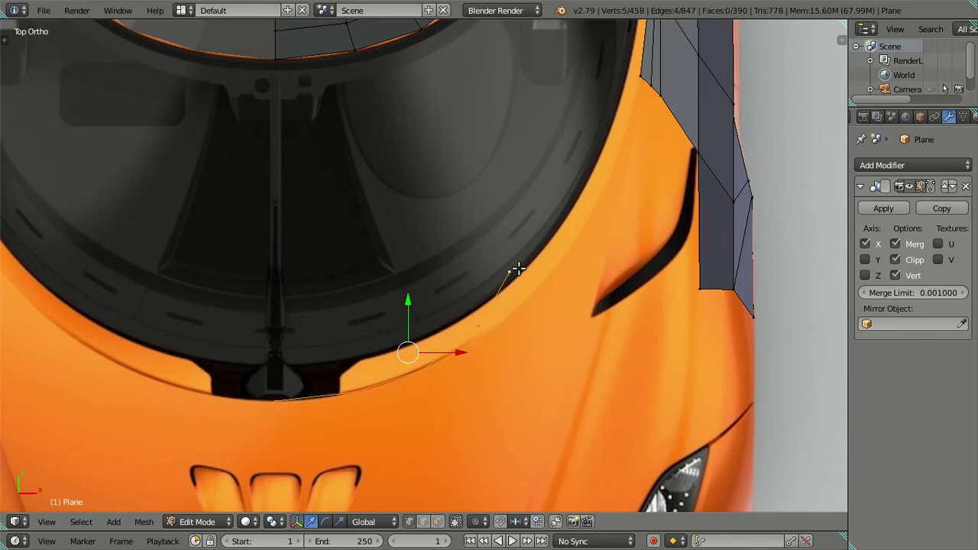
middle_click_drag(509, 279, 493, 341, "shift")
- Move the chain's end vertex onto the windshield edge
right_click(494, 336)
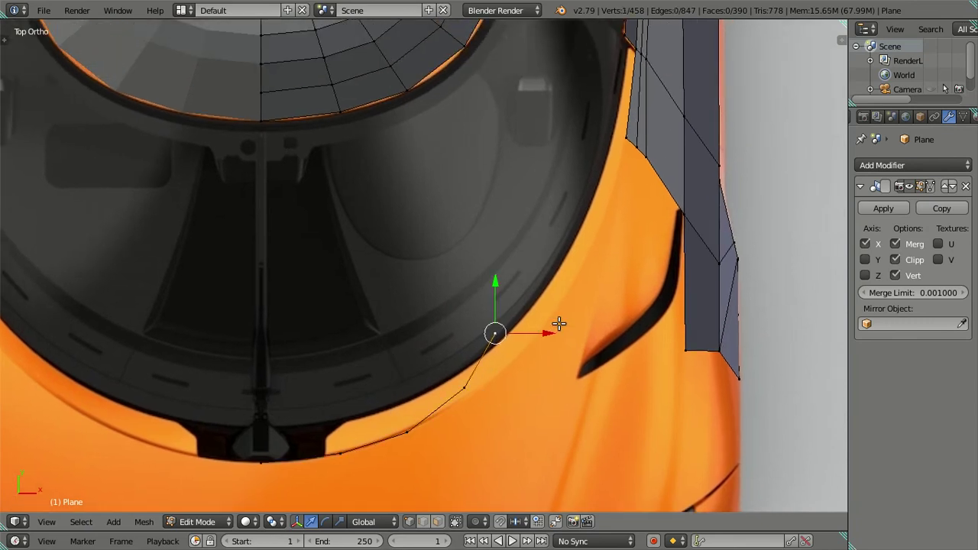
key("g")
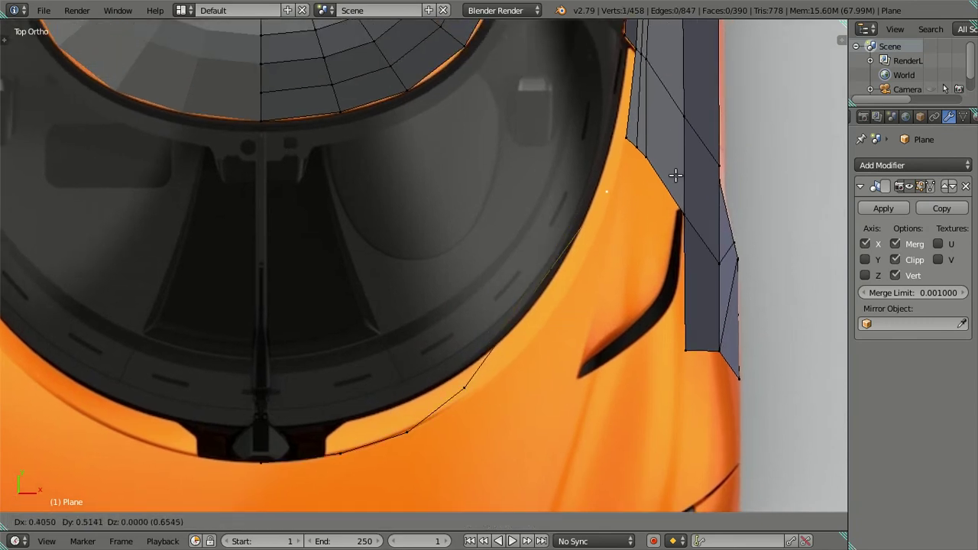
left_click(677, 182)
scroll(642, 185, "down", 2)
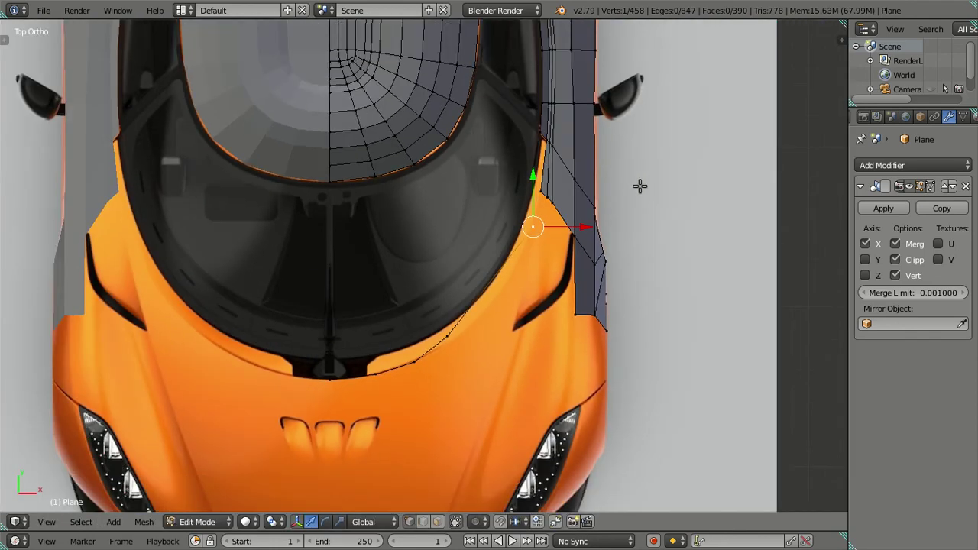
scroll(639, 185, "up", 1)
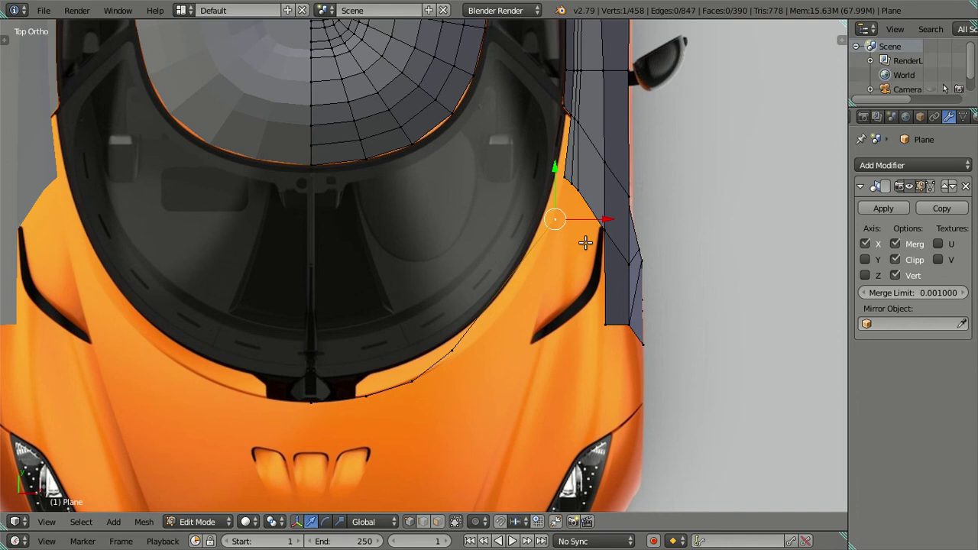
key("g")
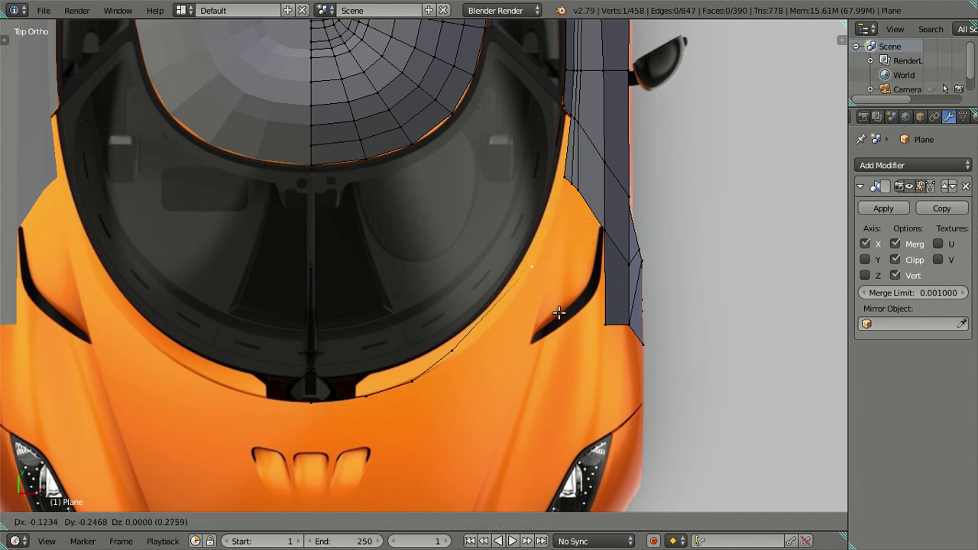
left_click(558, 312)
- Move the next three chain vertices toward the centre along the windshield base and hood line
right_click(450, 352)
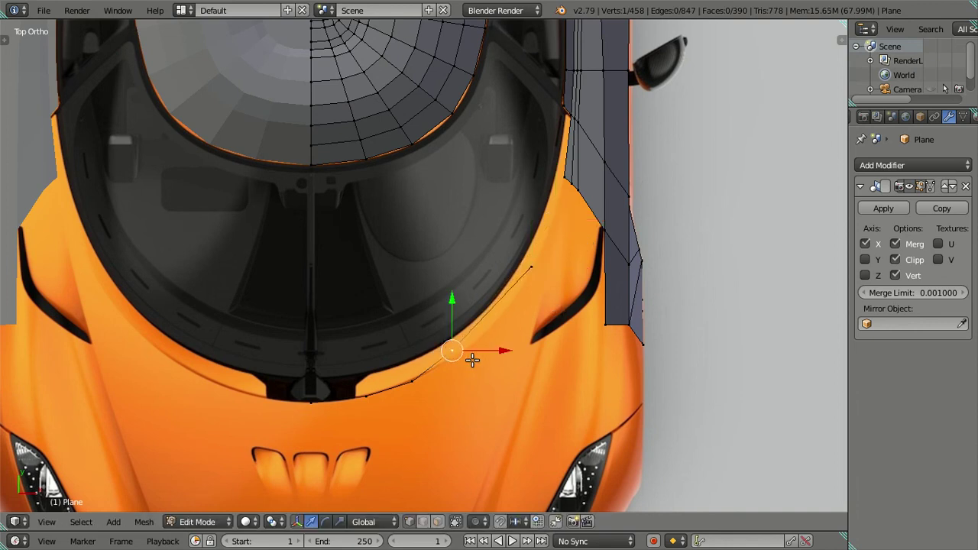
key("g")
left_click(524, 333)
right_click(411, 381)
key("g")
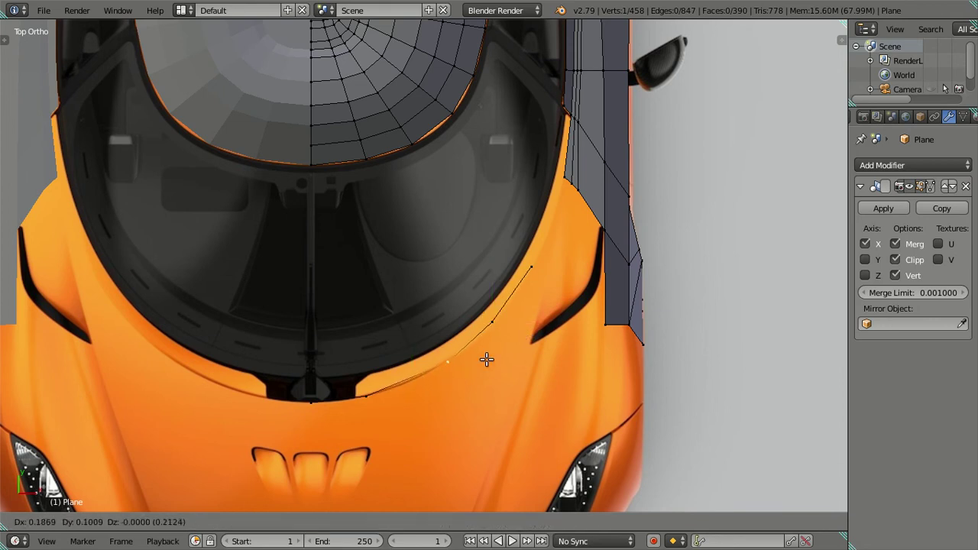
left_click(487, 359)
right_click(368, 395)
key("g")
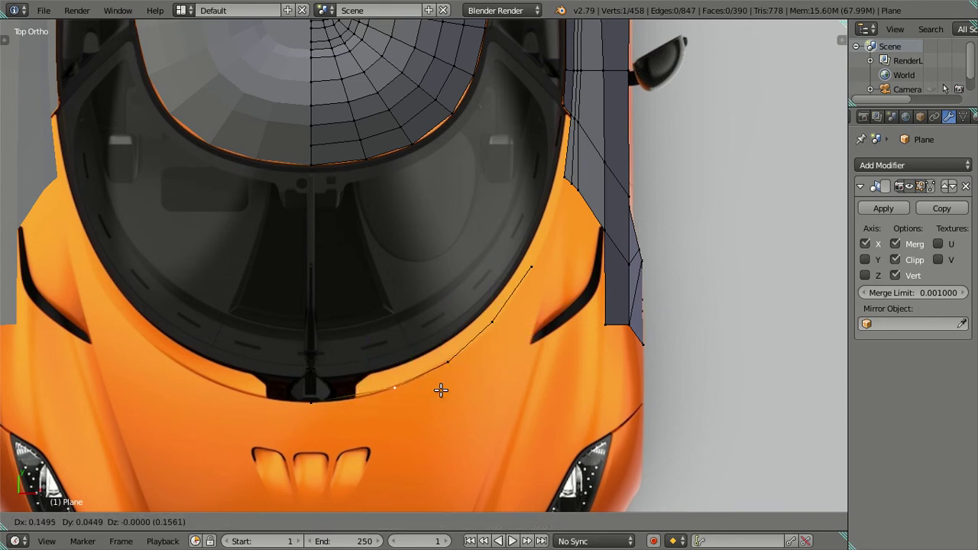
left_click(400, 398)
- Adjust the middle, lower and upper chain vertices to smooth the curve
right_click(440, 370)
key("g")
left_click(436, 393)
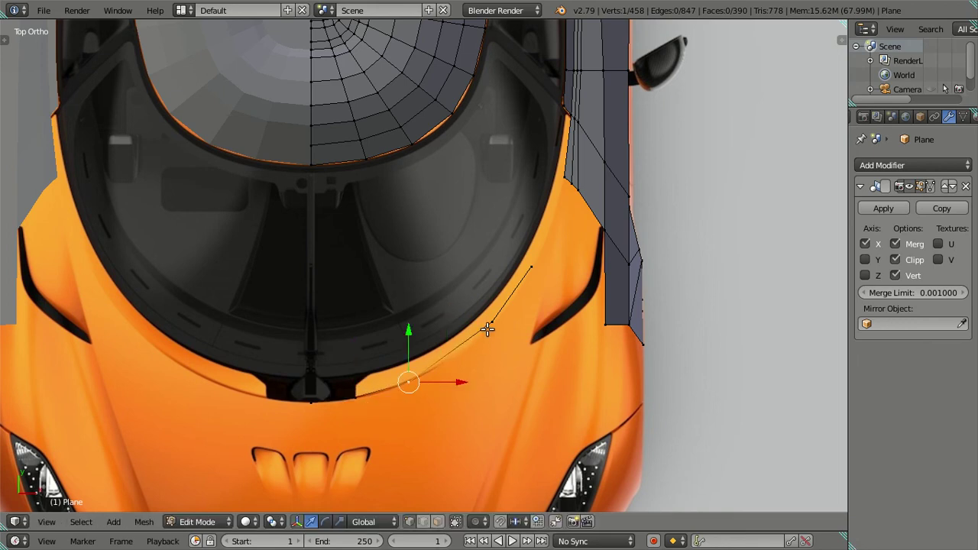
right_click(487, 329)
key("g")
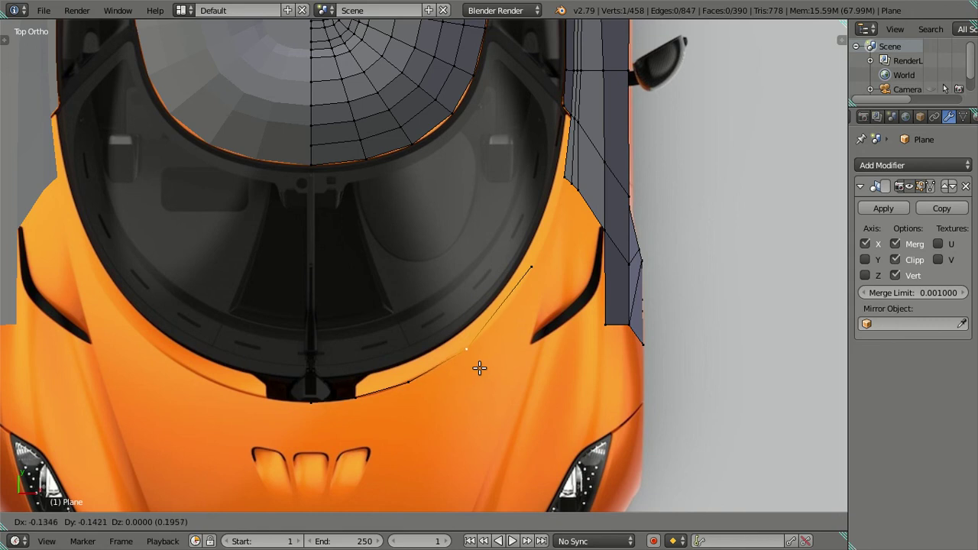
left_click(479, 369)
right_click(535, 277)
key("g")
left_click(519, 328)
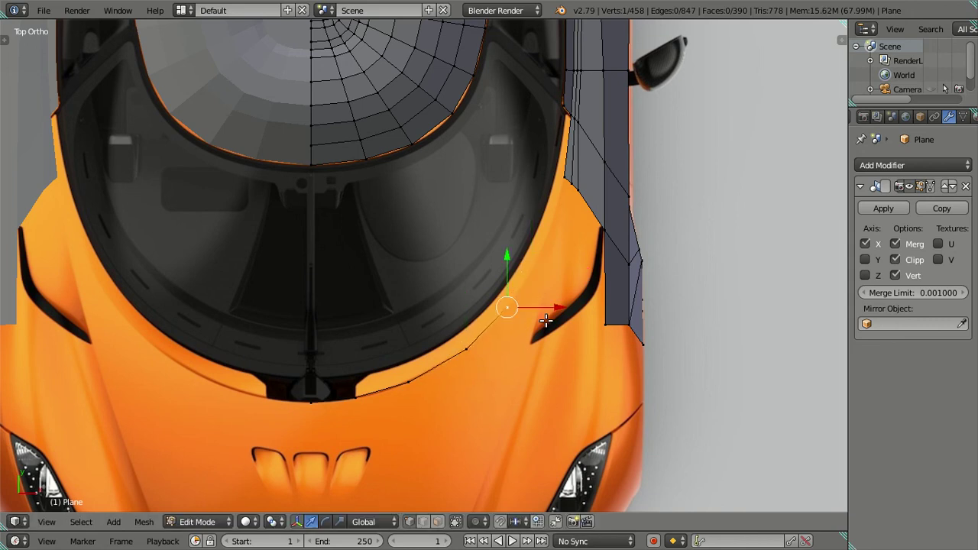
- Extrude one more vertex from the chain end and place it along the windshield edge
key("e")
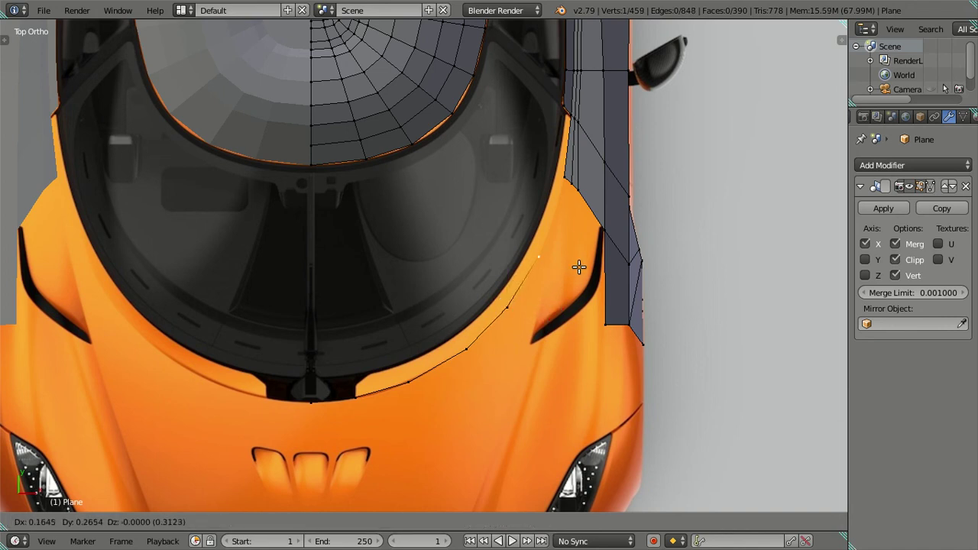
left_click(581, 264)
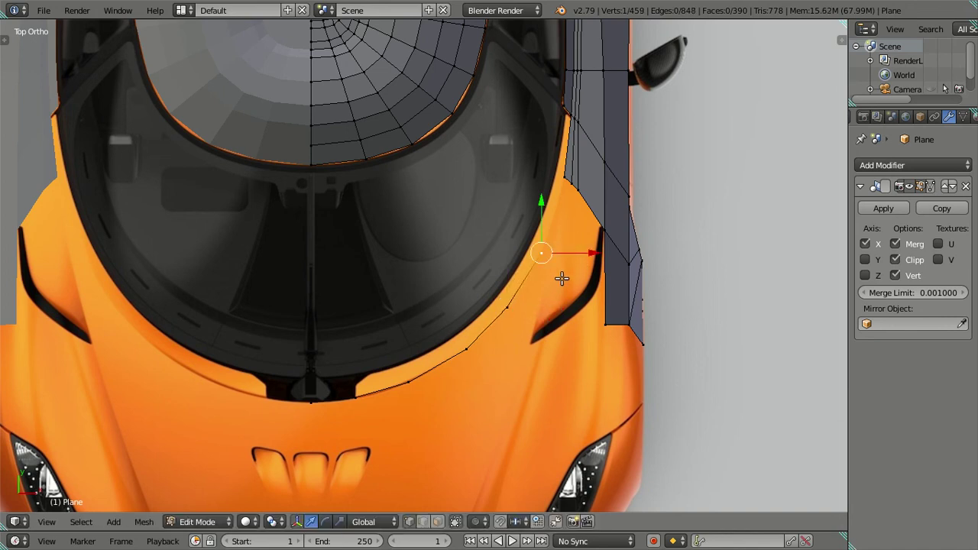
key("g")
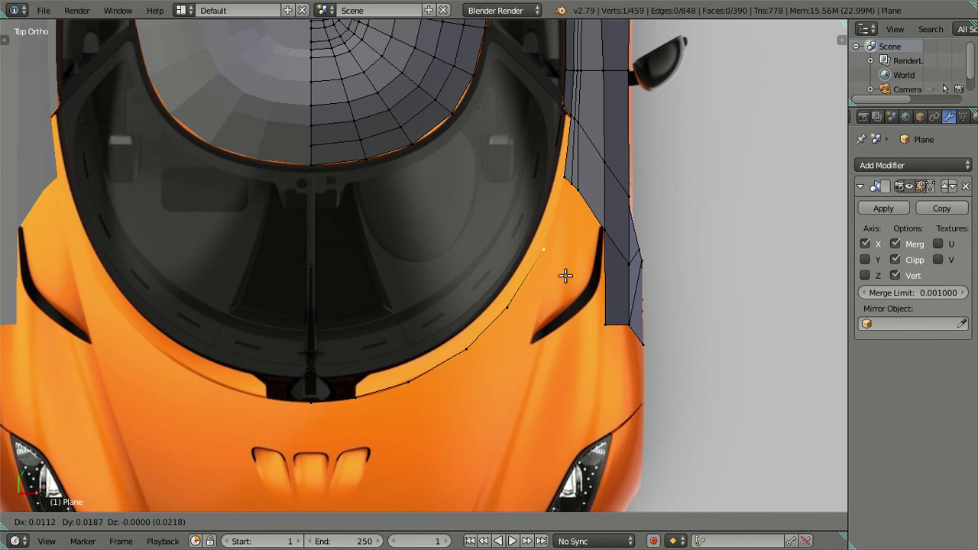
left_click(564, 275)
- Connect the chain end to the fender vertex at the pillar with a new edge
scroll(573, 192, "up", 2)
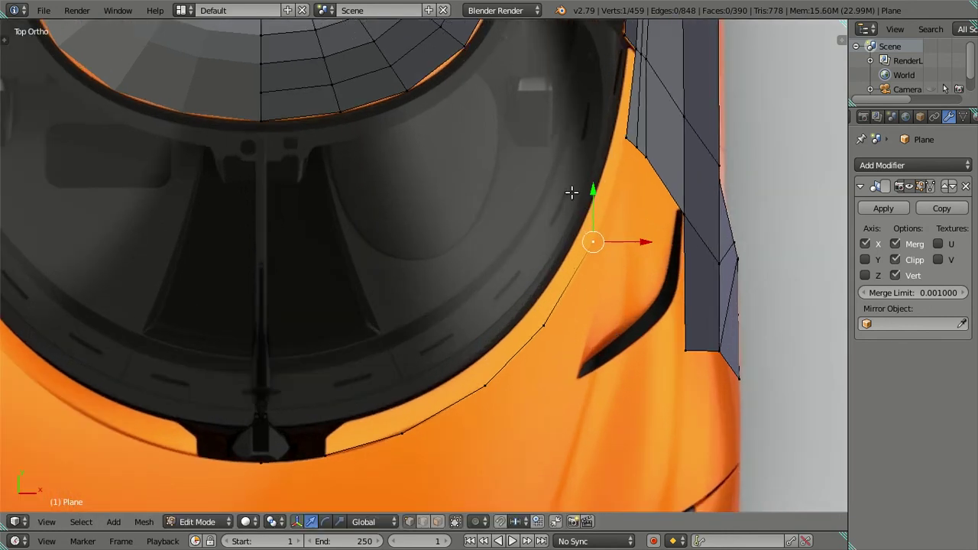
scroll(522, 280, "up", 1)
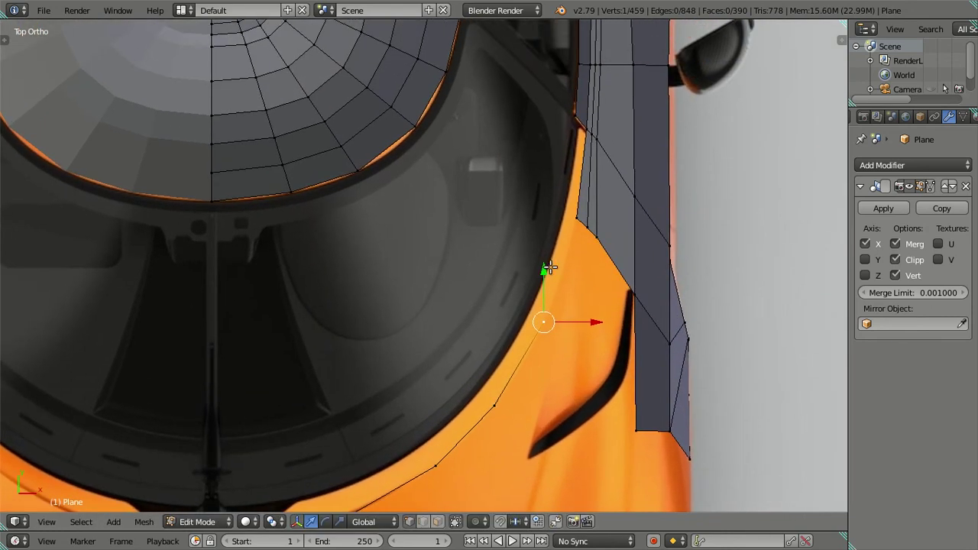
right_click(576, 224, "shift")
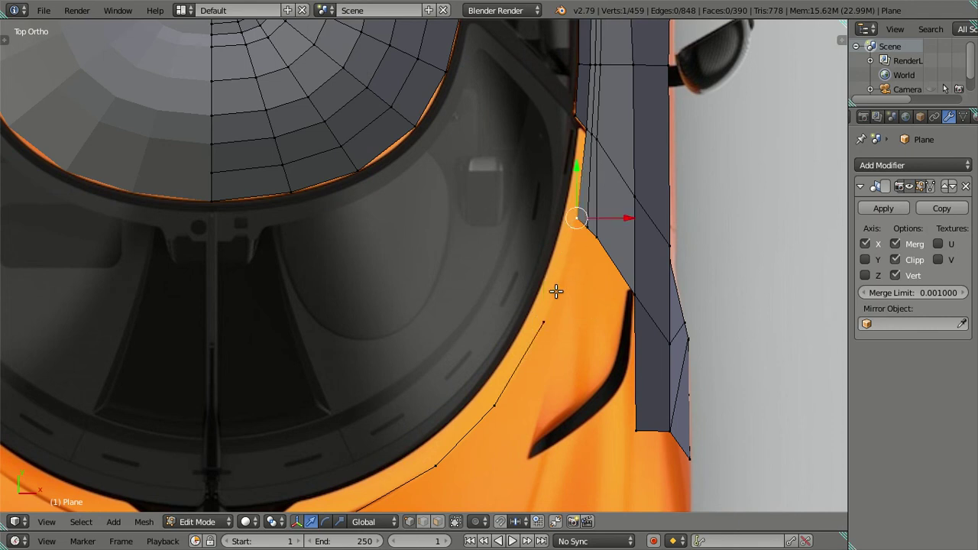
key("f")
key("a")
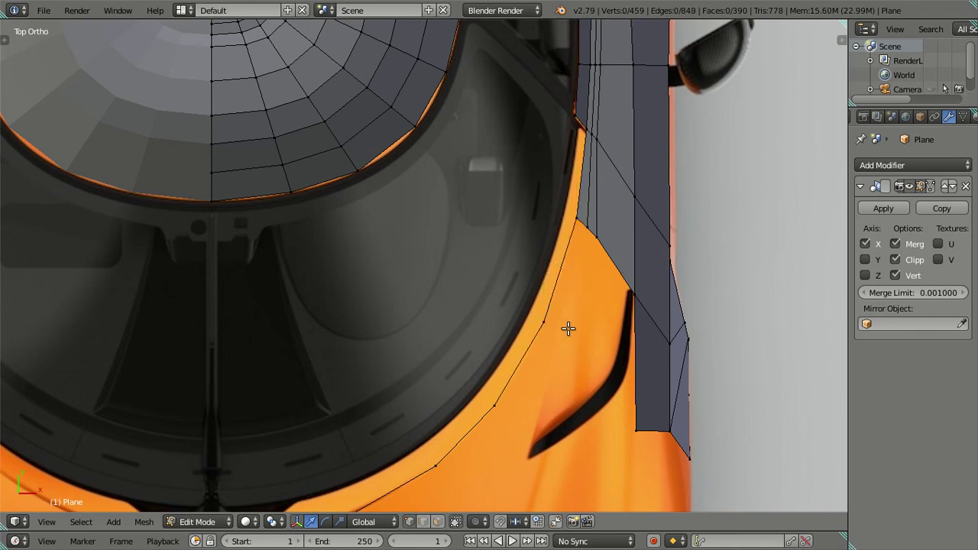
- Lower the fender edge vertices and slide one fender vertex sideways along X
right_click(582, 227)
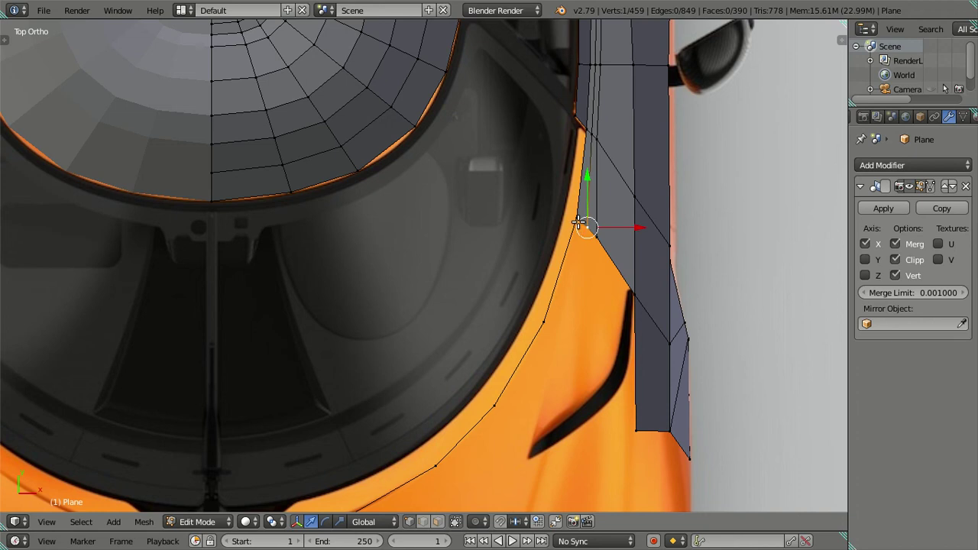
key("g")
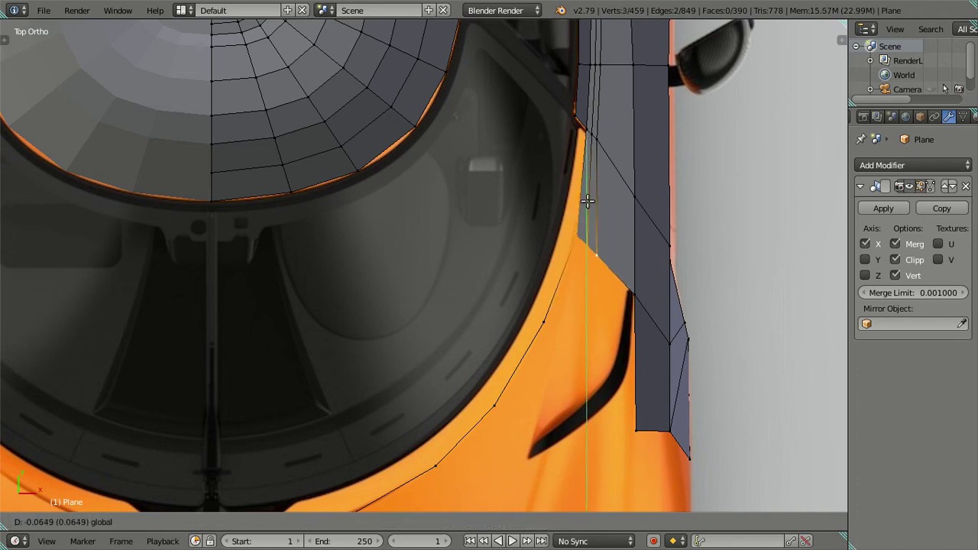
left_click(592, 249)
right_click(581, 243)
left_click_drag(617, 238, 615, 238)
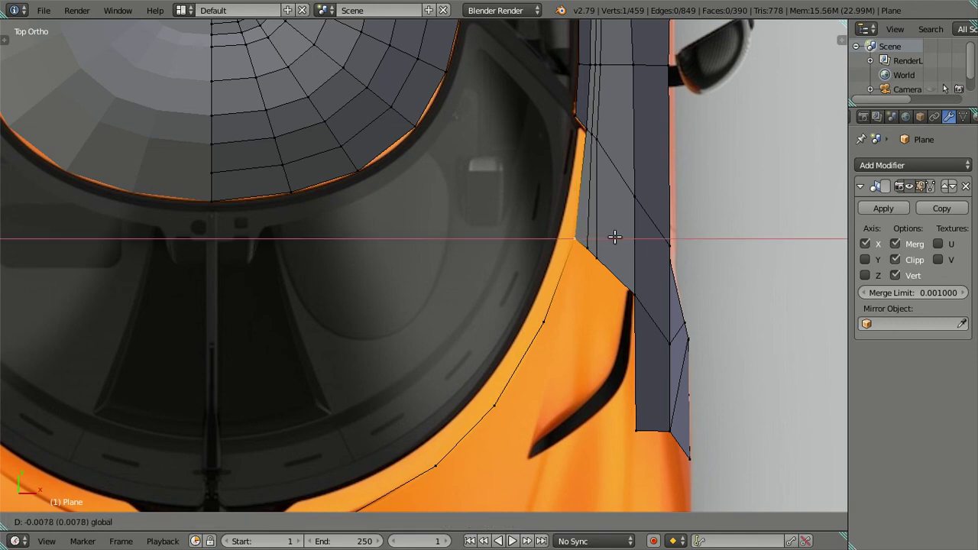
left_click(614, 238)
- Clear the selection and orbit in solid shading to view the new edge chain from the side
key("a")
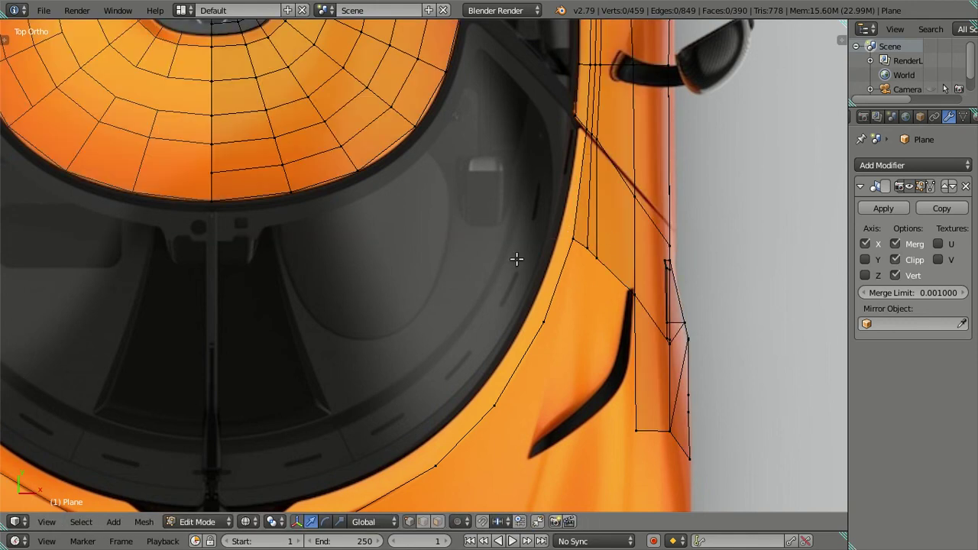
scroll(517, 259, "down", 3)
middle_click_drag(530, 323, 513, 229, "shift")
scroll(481, 257, "up", 2)
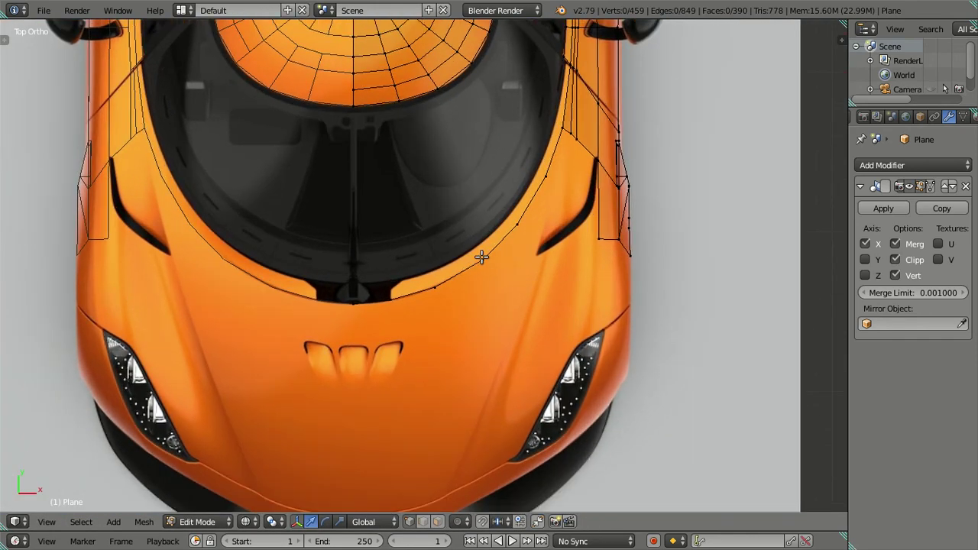
key("z")
scroll(452, 277, "down", 2)
middle_click_drag(452, 276, 303, 177)
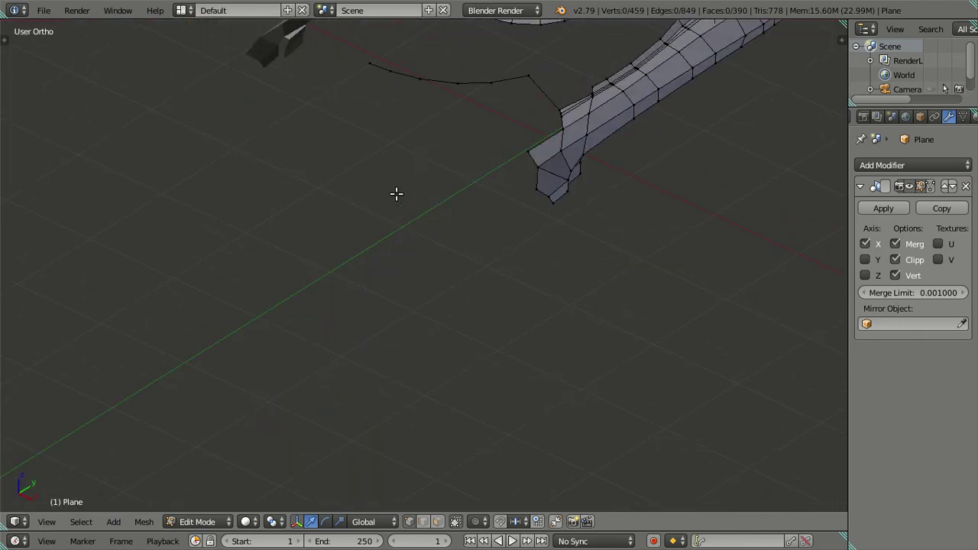
mouse_move(456, 105)
middle_mouse_down()
mouse_move(458, 273)
mouse_move(497, 201)
mouse_move(498, 156)
middle_mouse_up()
- Select the whole windshield-base chain and lower it vertically onto the hood line in Right view
right_click(503, 136)
mouse_move(503, 136)
middle_mouse_down()
mouse_move(507, 219)
mouse_move(406, 131)
mouse_move(393, 292)
middle_mouse_up()
key("ctrl+l")
key("KP_3")
scroll(373, 233, "up", 2)
left_click(445, 125)
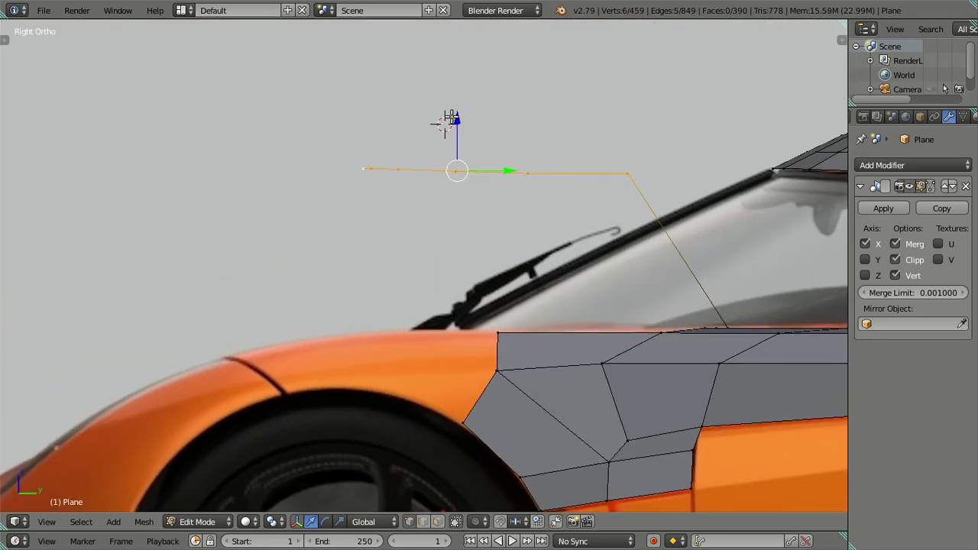
key("g")
key("z")
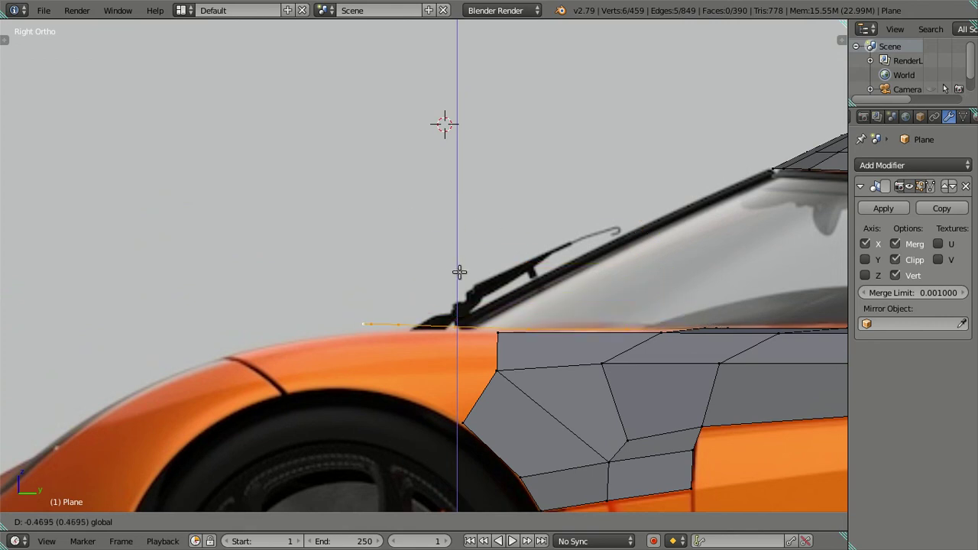
left_click(459, 272)
- Drop one end vertex from the selection and check the lowered chain in Front view
mouse_move(660, 324)
middle_mouse_down()
mouse_move(665, 345)
mouse_move(675, 333)
mouse_move(704, 349)
middle_mouse_up()
right_click(703, 350, "shift")
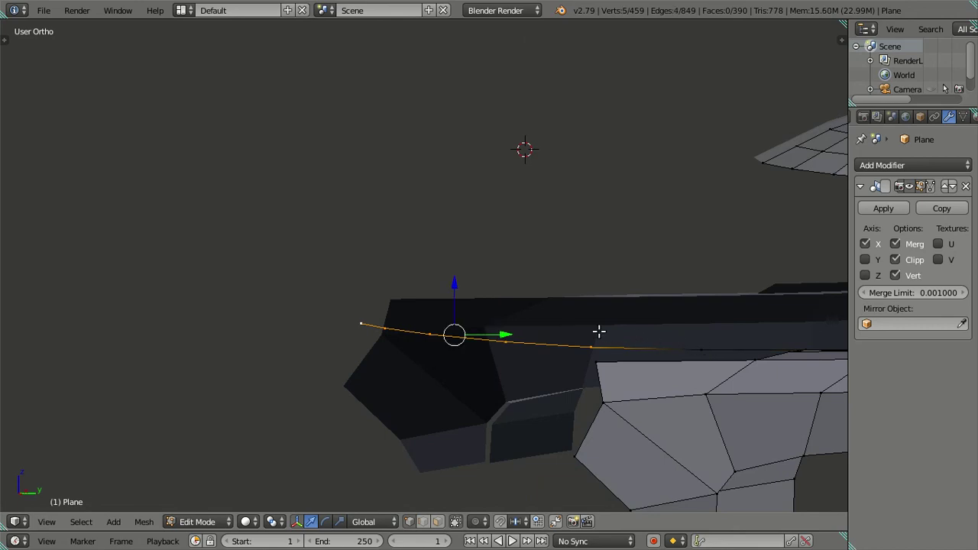
key("KP_1")
scroll(581, 305, "down", 2)
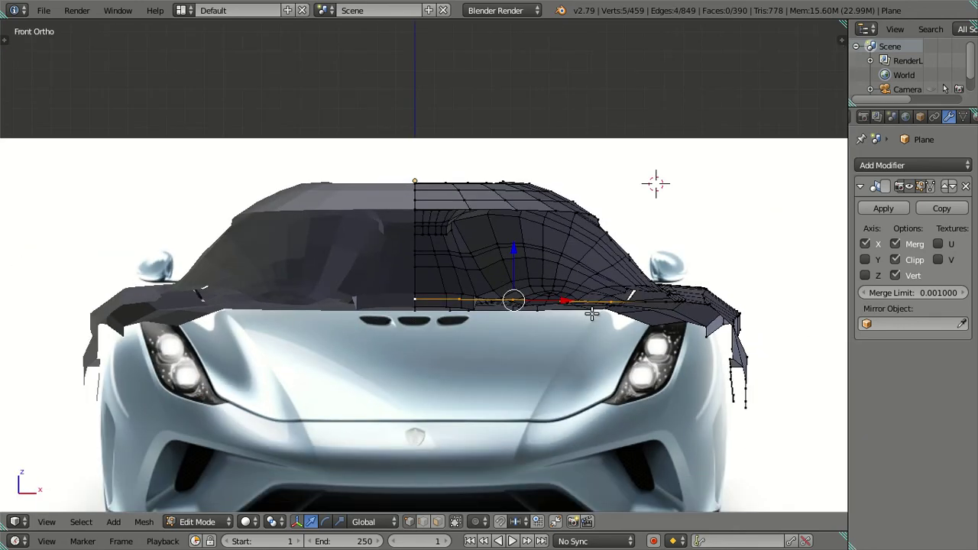
middle_click_drag(580, 305, 530, 343, "shift")
scroll(527, 340, "up", 3)
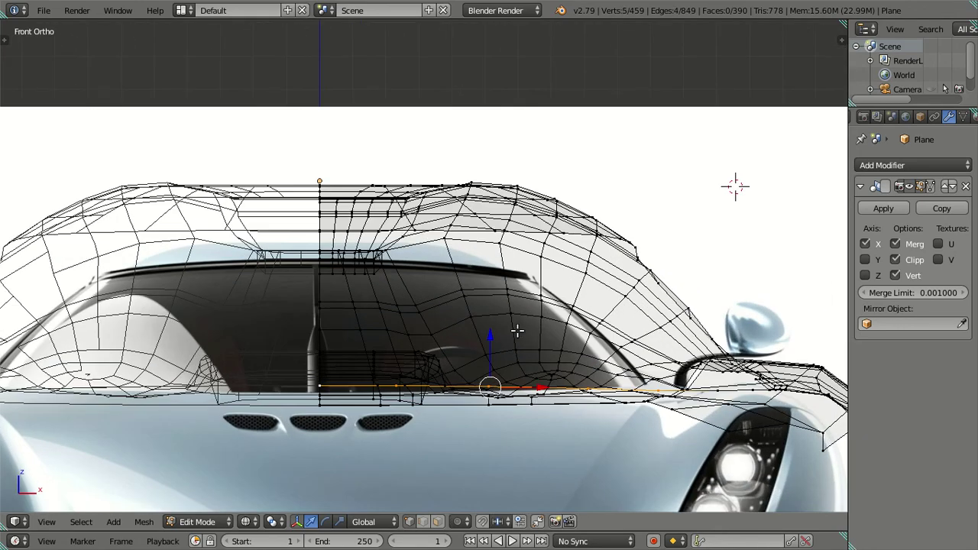
scroll(514, 348, "down", 2)
mouse_move(514, 348)
middle_mouse_down()
mouse_move(532, 422)
mouse_move(507, 375)
mouse_move(454, 365)
mouse_move(489, 382)
mouse_move(485, 371)
mouse_move(524, 421)
mouse_move(596, 382)
mouse_move(660, 286)
mouse_move(247, 304)
mouse_move(286, 332)
middle_mouse_up()
- Clear the selection, briefly toggle object mode, and inspect the mesh from Top view
key("a")
key("z")
key("Tab")
mouse_move(438, 318)
middle_mouse_down()
mouse_move(364, 350)
mouse_move(445, 275)
mouse_move(483, 303)
mouse_move(481, 214)
mouse_move(531, 321)
mouse_move(513, 332)
mouse_move(489, 299)
mouse_move(538, 356)
mouse_move(488, 247)
middle_mouse_up()
key("Tab")
scroll(445, 275, "up", 2)
key("KP_7")
scroll(537, 356, "up", 2)
- Select the centre-seam vertex and inspect the chain from hood to fender end in Top view
scroll(487, 247, "up", 3)
right_click(395, 263)
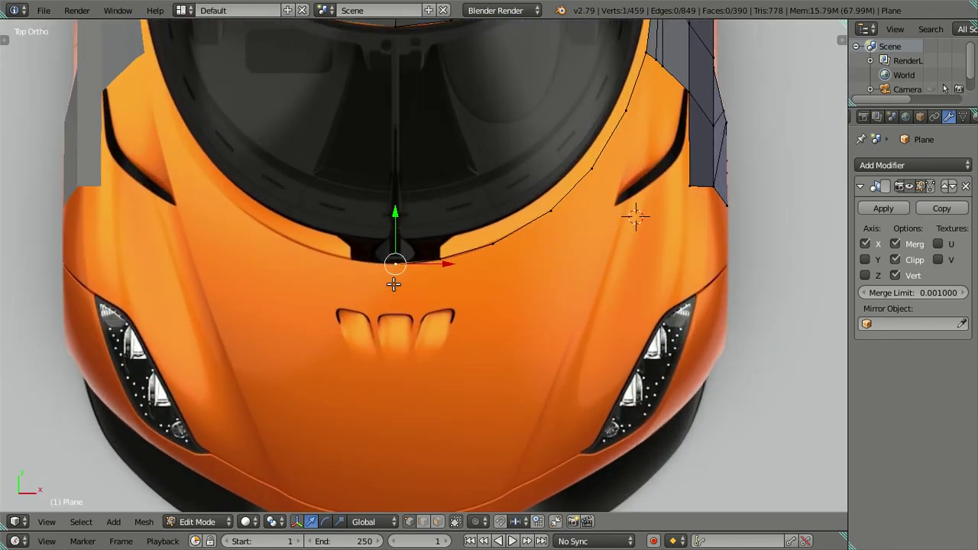
middle_click_drag(411, 294, 413, 326, "shift")
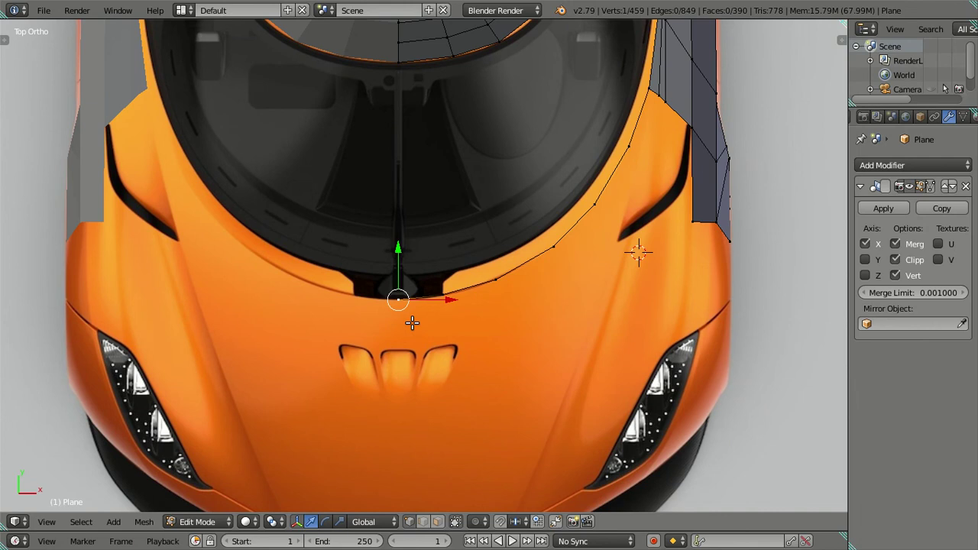
scroll(424, 352, "down", 3)
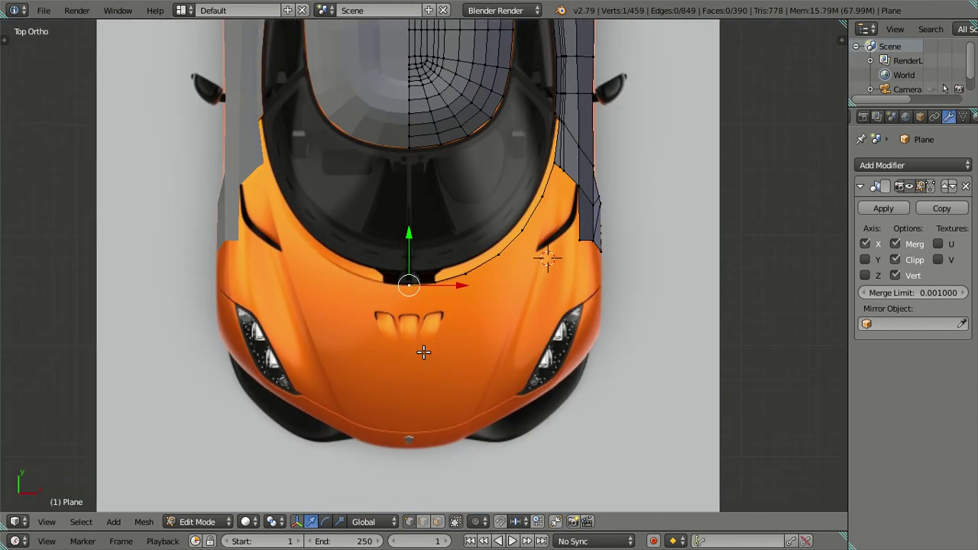
scroll(466, 340, "up", 3)
scroll(489, 321, "up", 1)
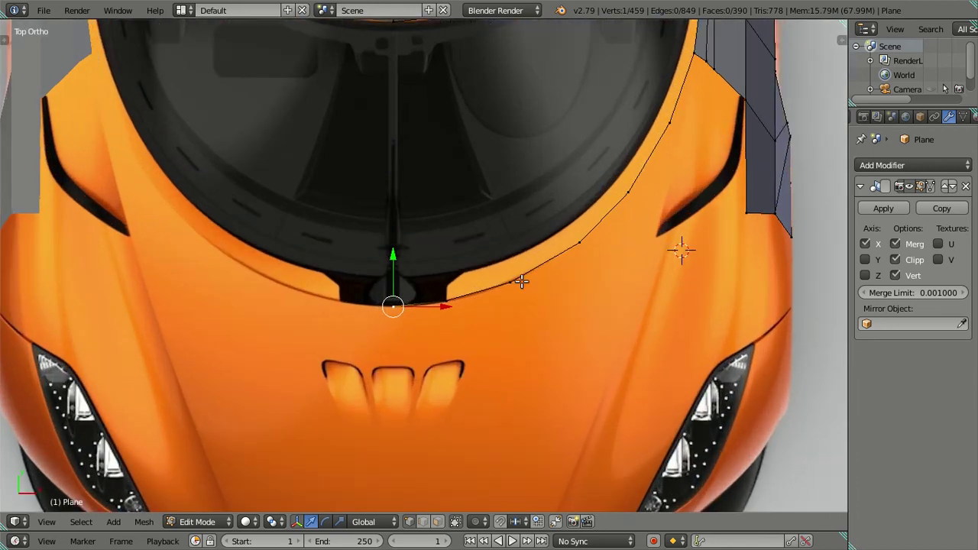
middle_click_drag(670, 142, 604, 247, "shift")
scroll(611, 229, "up", 1)
scroll(645, 200, "up", 1)
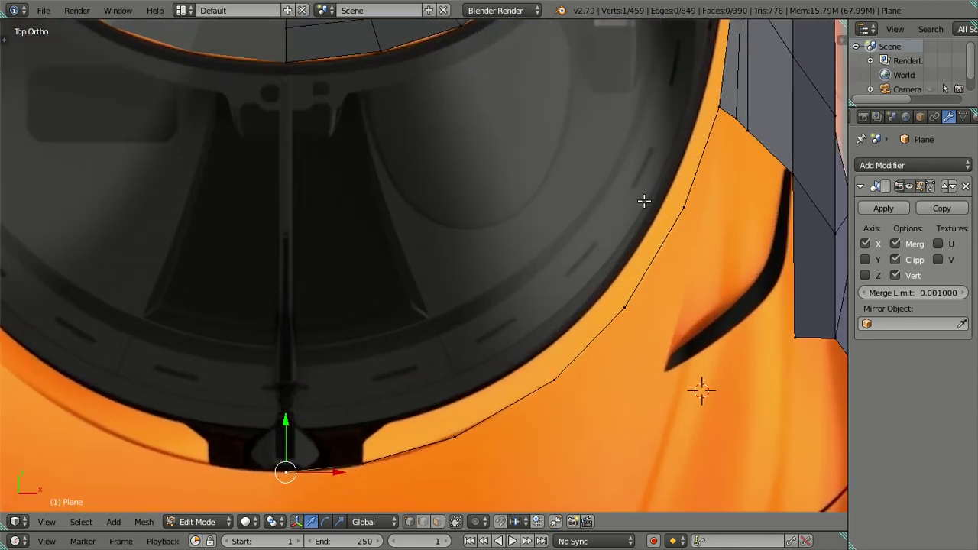
scroll(644, 200, "down", 3)
scroll(582, 241, "up", 1)
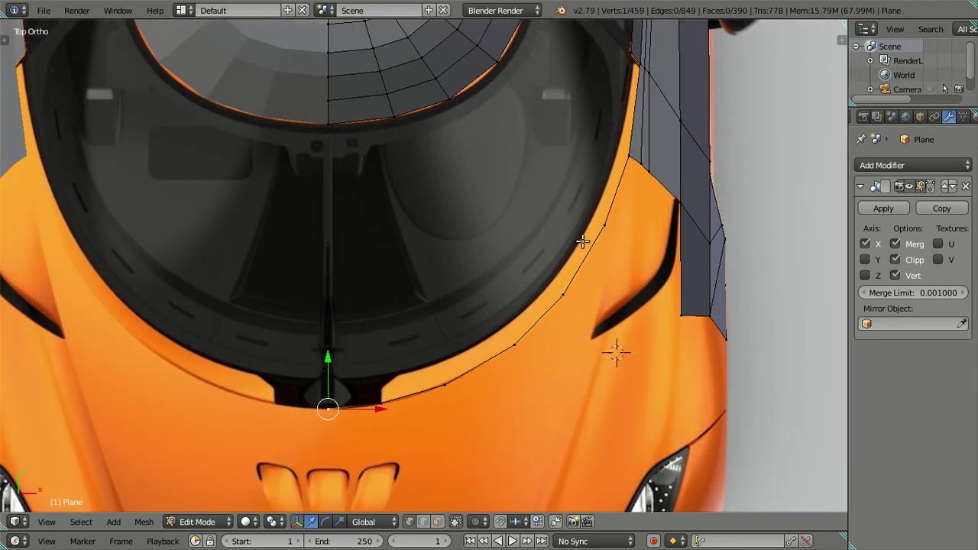
scroll(586, 242, "down", 2)
scroll(586, 242, "down", 2)
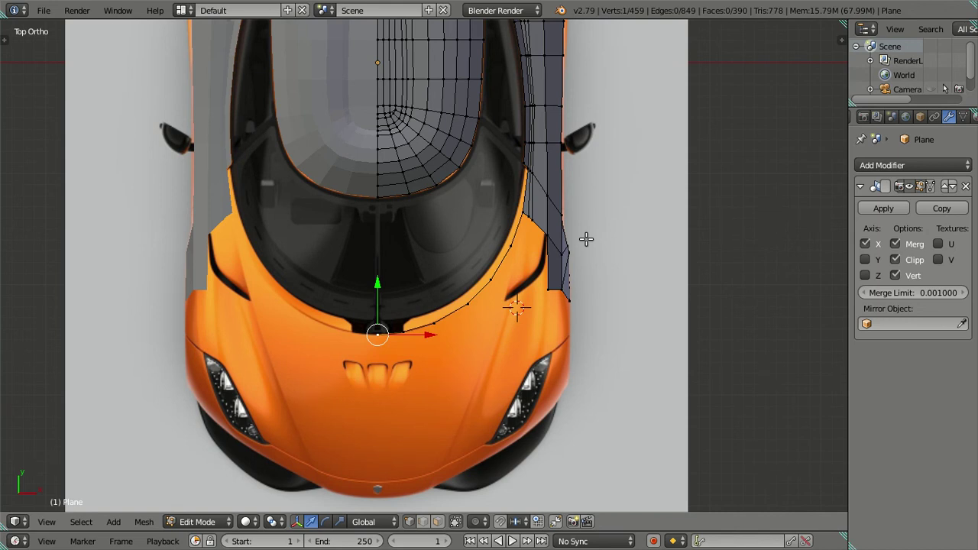
- Save the file over the existing version with Ctrl+S
key("ctrl+s")
left_click(586, 241)
left_click(119, 12)
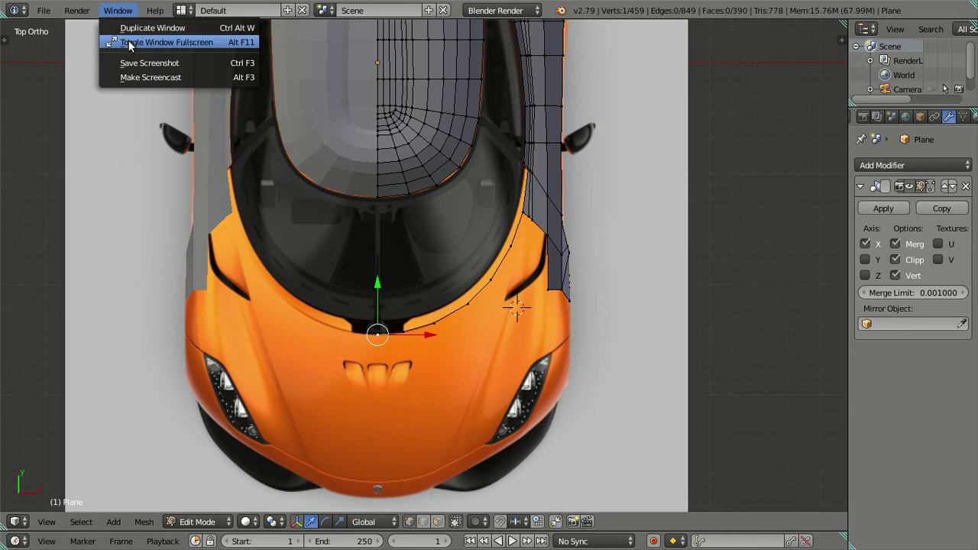